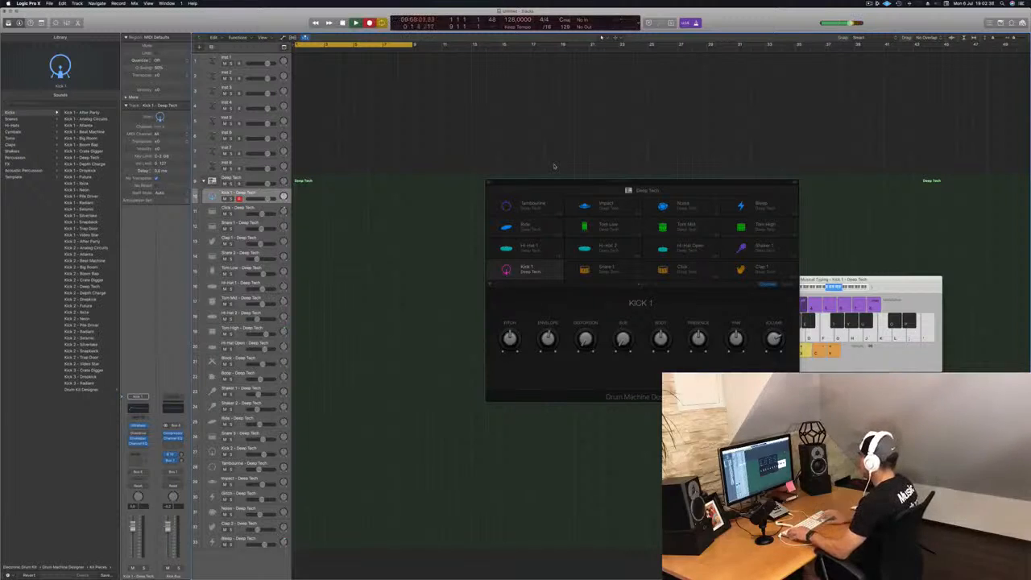
Step: Record a steady kick pattern on the Kick 1 track with Musical Typing, then stop the recording
{"action": "left_click", "coordinate": [884, 286]}
{"action": "key", "text": "a"}
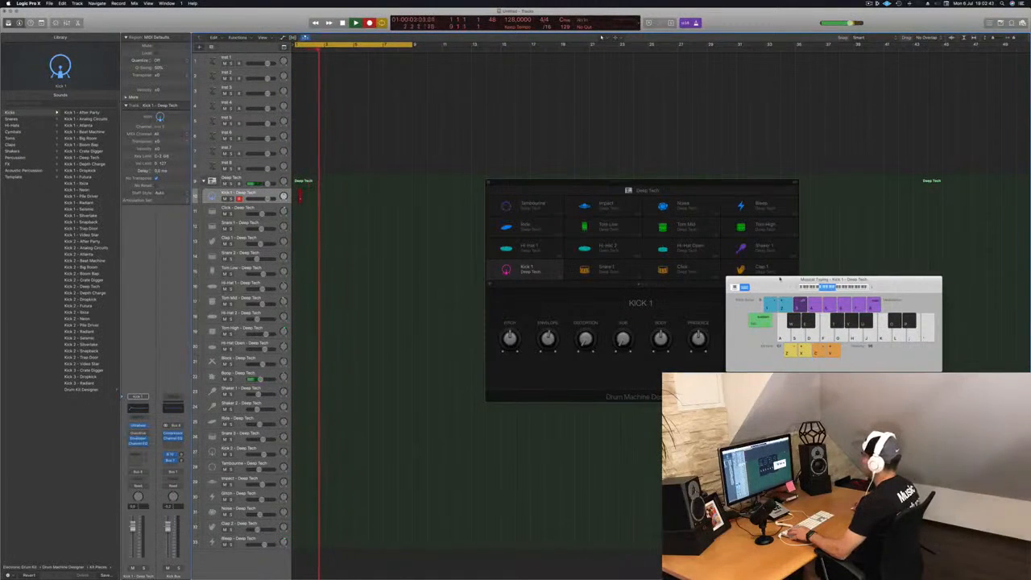
{"action": "key", "text": "a"}
{"action": "key", "text": "a"}
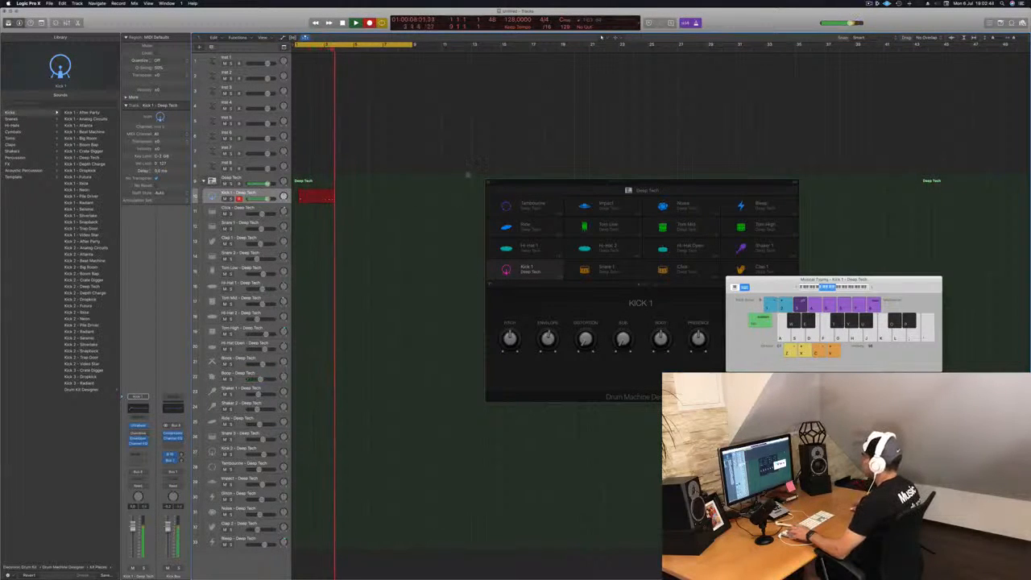
{"action": "key", "text": "space"}
Step: Split the kick recording, keep only its bar 3 segment, and move that segment to bar 1
{"action": "double_click", "coordinate": [325, 198], "text": "super"}
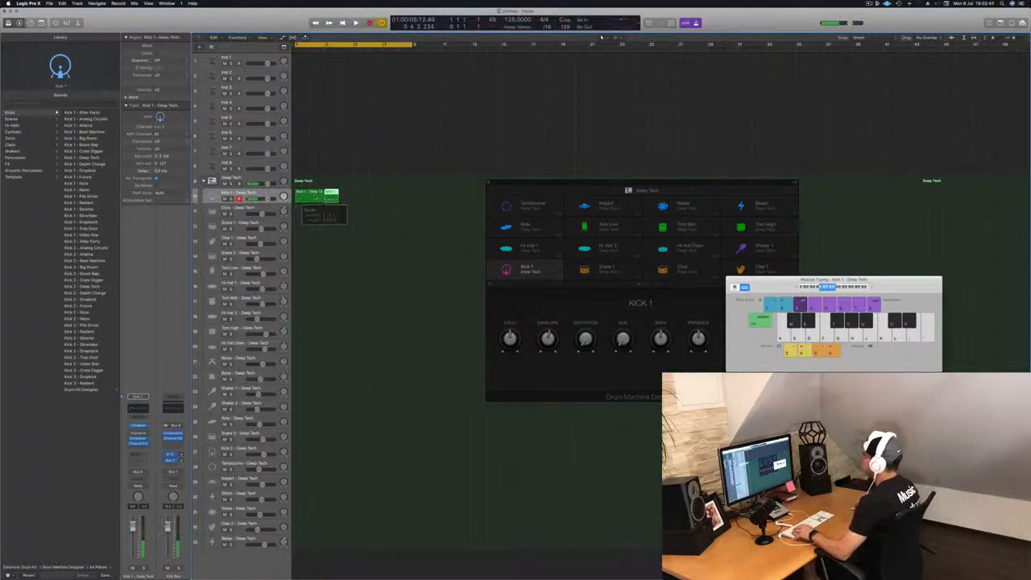
{"action": "left_click", "coordinate": [315, 198]}
{"action": "left_click_drag", "start_coordinate": [330, 196], "coordinate": [300, 196]}
{"action": "key", "text": "Return"}
Step: Open the kick region in the Piano Roll and shift its first two notes earlier onto beats 1 and 2
{"action": "key", "text": "p"}
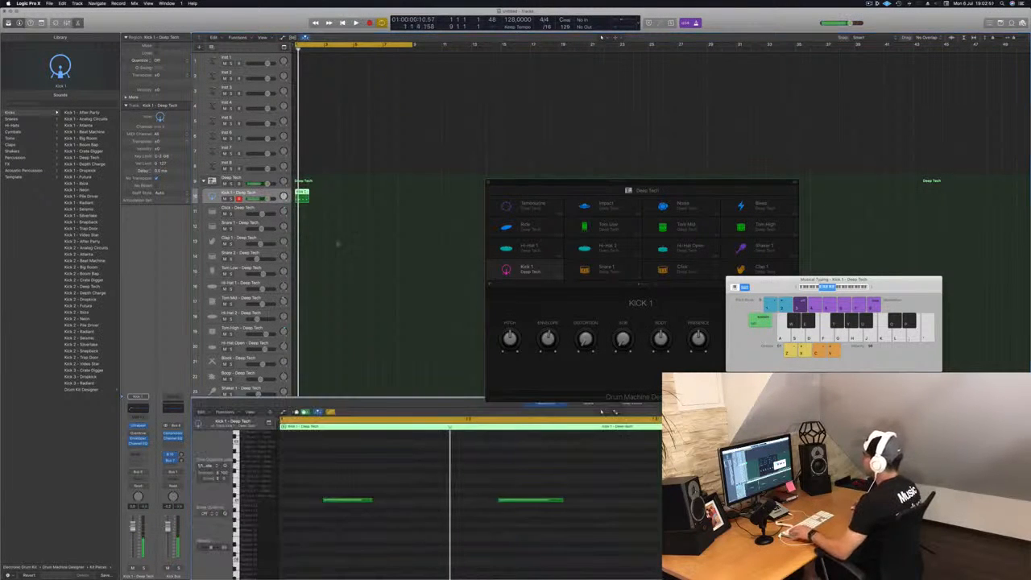
{"action": "key", "text": "z"}
{"action": "key", "text": "super+a"}
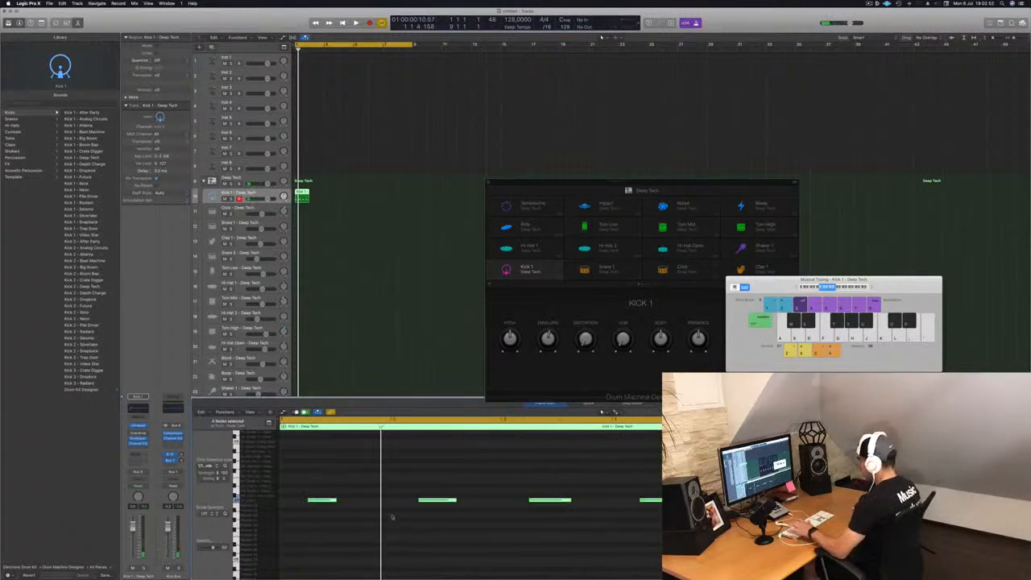
{"action": "left_click", "coordinate": [323, 500]}
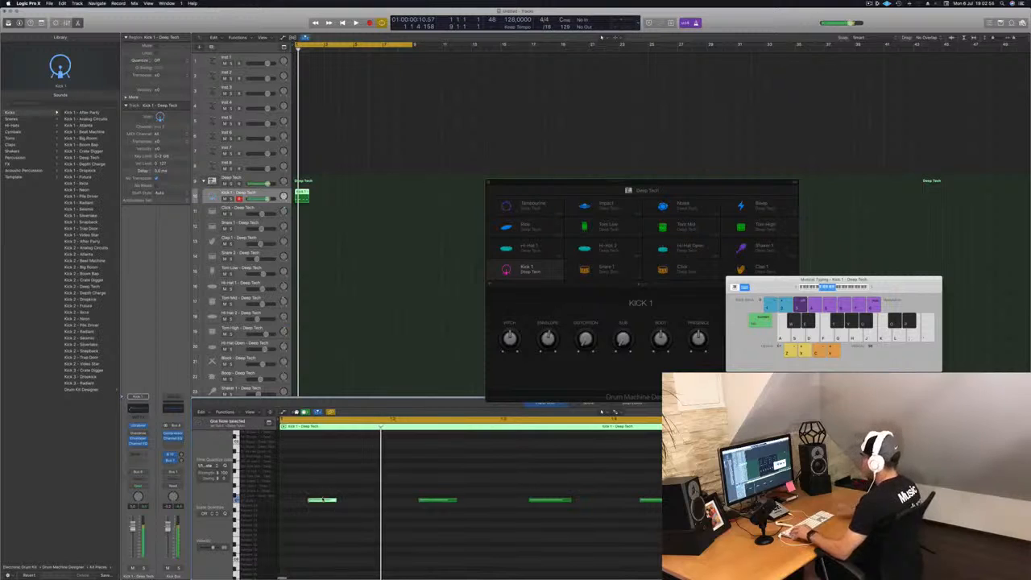
{"action": "left_click", "coordinate": [438, 500]}
{"action": "key", "text": "space"}
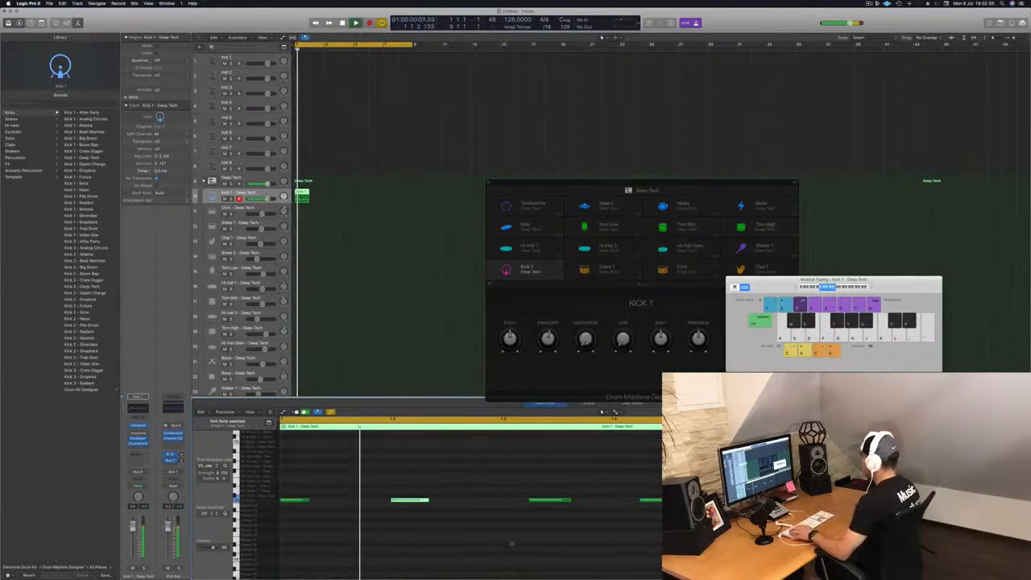
Step: Shift the last two kick notes earlier onto beats 3 and 4 and play the pattern
{"action": "key", "text": "space"}
{"action": "left_click_drag", "start_coordinate": [531, 467], "coordinate": [673, 522]}
{"action": "key", "text": "alt+Left"}
{"action": "key", "text": "space"}
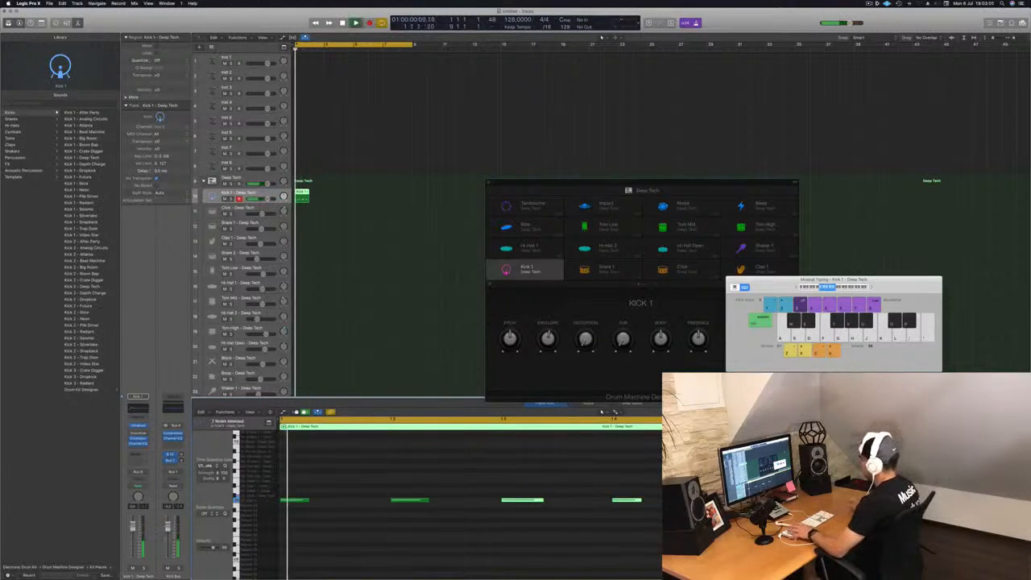
{"action": "key", "text": "space"}
Step: Copy the one-bar kick region across eight bars and place another copy at bar 1 of the Snare 1 track
{"action": "left_click_drag", "start_coordinate": [302, 192], "coordinate": [316, 194]}
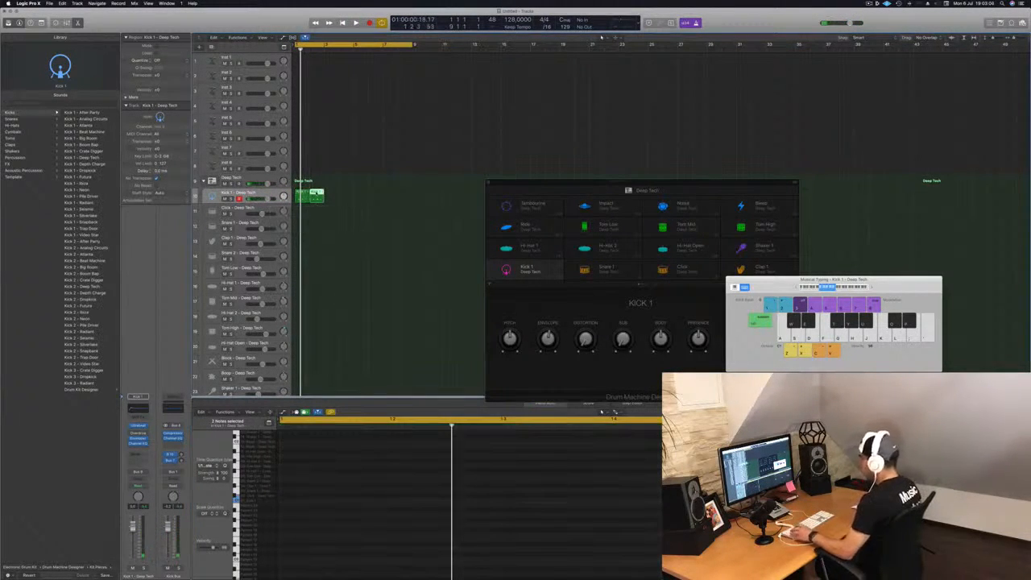
{"action": "left_click", "coordinate": [330, 196]}
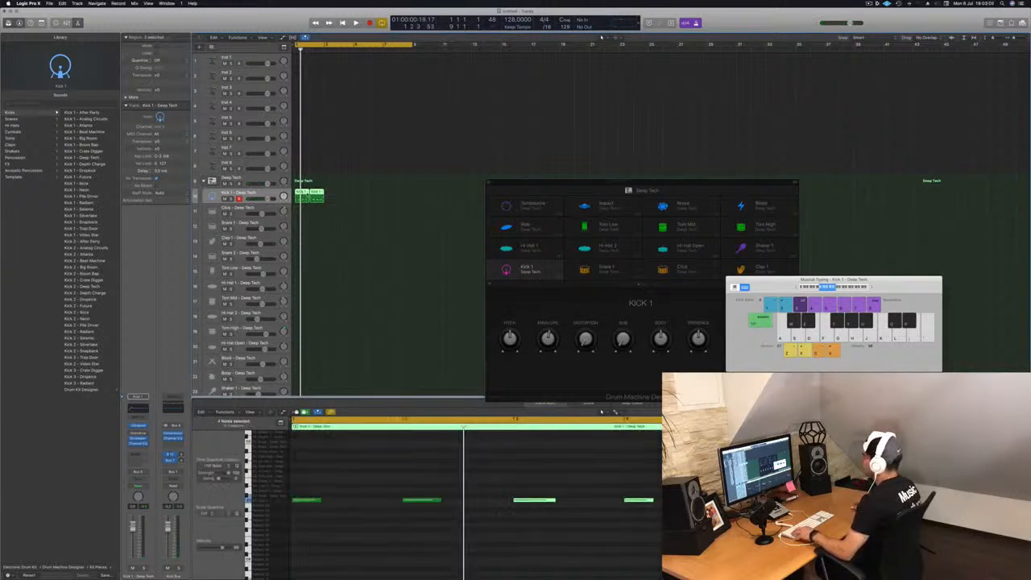
{"action": "left_click_drag", "start_coordinate": [309, 194], "coordinate": [301, 226]}
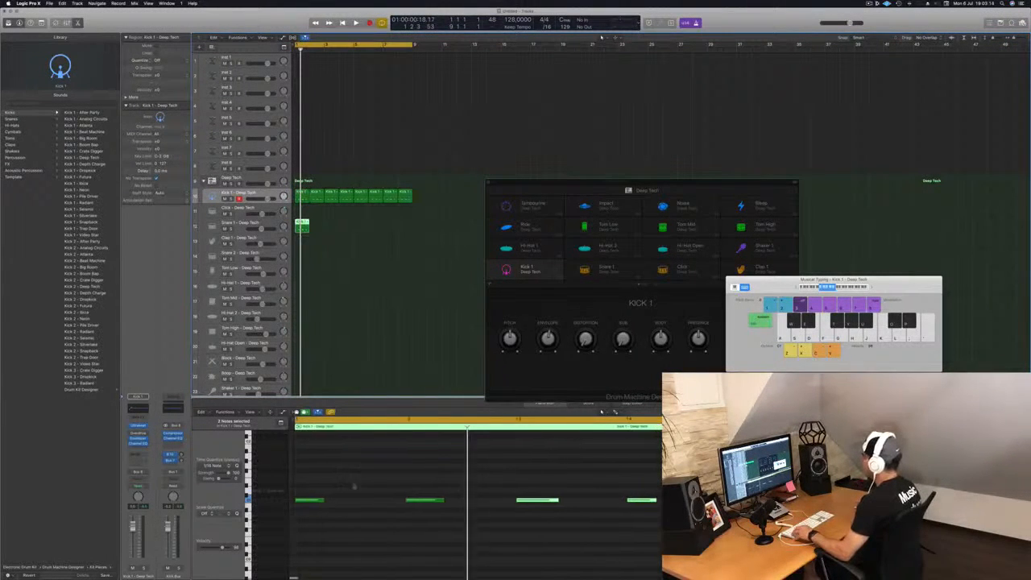
Step: Delete the Snare 1 region's notes on beats 1 and 3 and raise the remaining two by two semitones
{"action": "left_click_drag", "start_coordinate": [292, 473], "coordinate": [337, 532]}
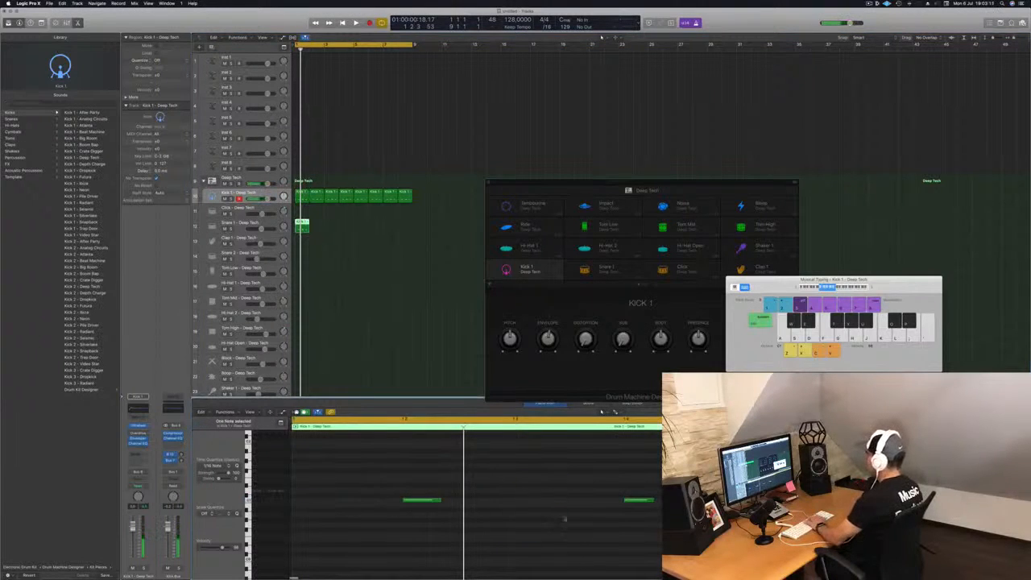
{"action": "left_click_drag", "start_coordinate": [550, 537], "coordinate": [625, 546]}
{"action": "key", "text": "alt+Up"}
{"action": "key", "text": "alt+Up"}
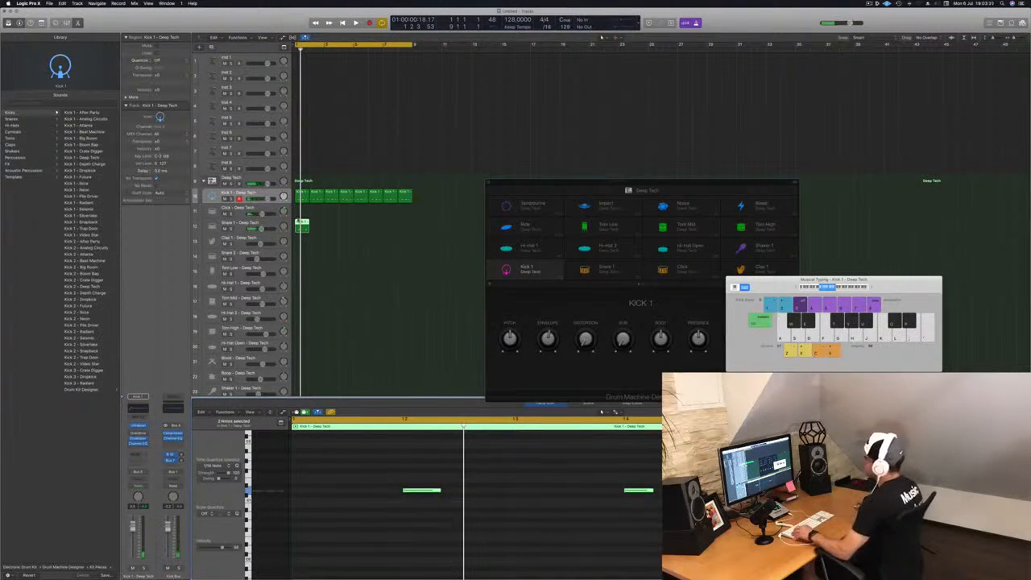
Step: Copy the Snare 1 region across eight bars and copy the first kick region onto the Hi-Hat 1 track
{"action": "left_click_drag", "start_coordinate": [303, 226], "coordinate": [365, 231]}
{"action": "left_click", "coordinate": [307, 253]}
{"action": "left_click", "coordinate": [301, 193]}
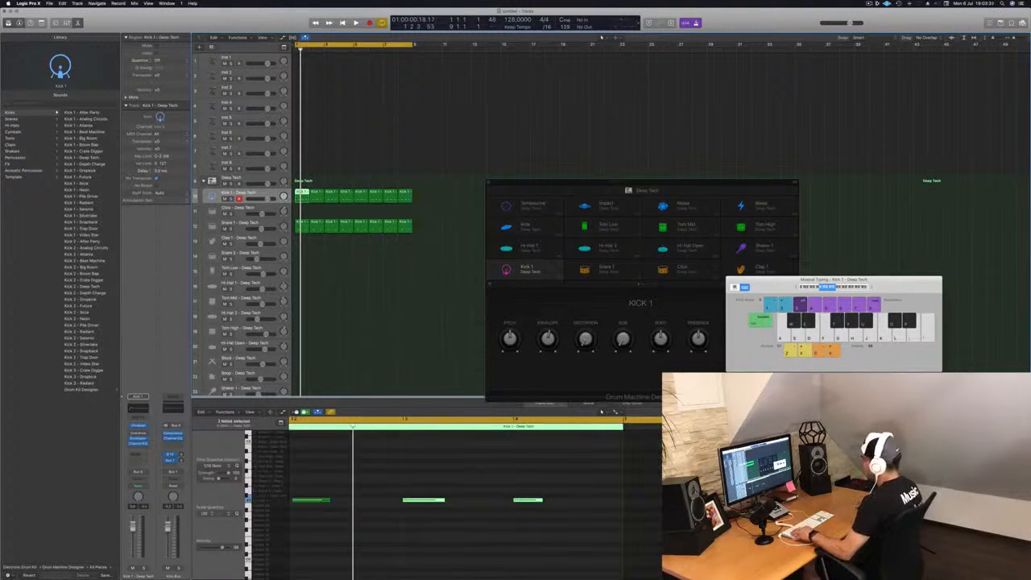
{"action": "left_click_drag", "start_coordinate": [302, 195], "coordinate": [302, 289]}
{"action": "key", "text": "space"}
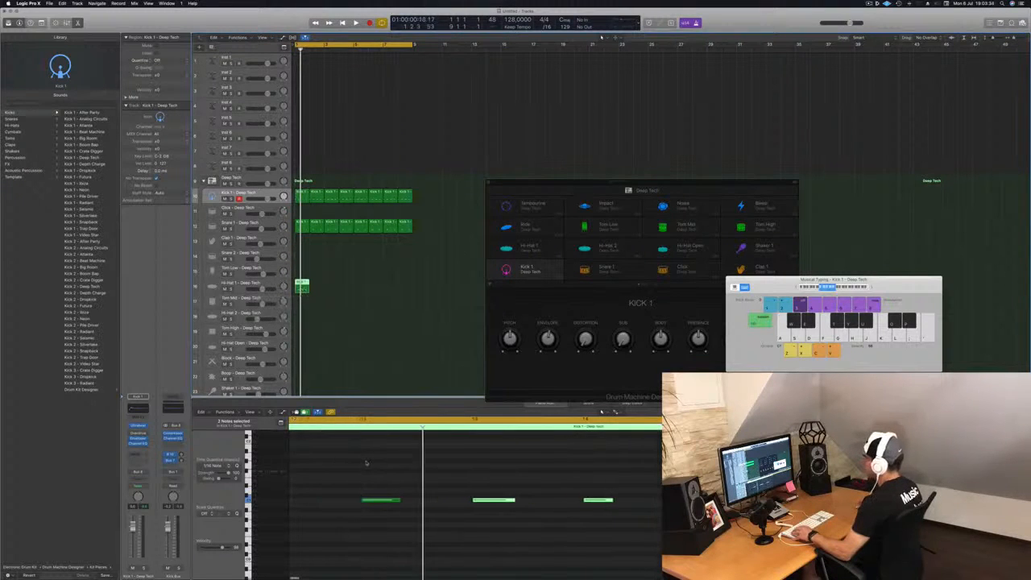
Step: Raise all four notes of the Hi-Hat 1 region by six semitones and shift them half a beat later
{"action": "left_click_drag", "start_coordinate": [310, 484], "coordinate": [660, 536]}
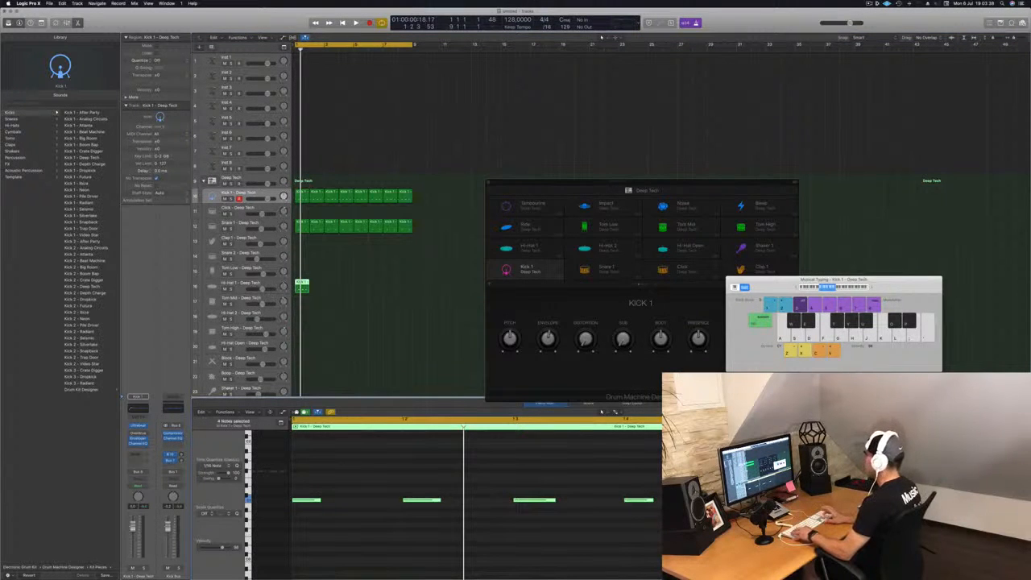
{"action": "key", "text": "alt+Up"}
{"action": "key", "text": "alt+Up"}
{"action": "key", "text": "alt+Up"}
{"action": "key", "text": "alt+Up"}
{"action": "key", "text": "alt+Up"}
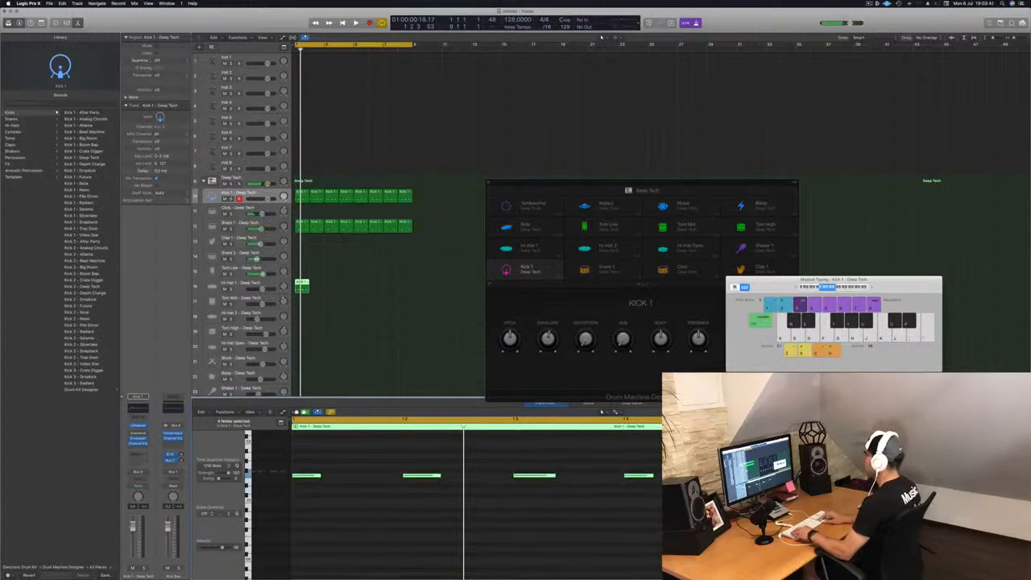
{"action": "key", "text": "alt+Up"}
{"action": "key", "text": "alt+Right"}
{"action": "key", "text": "alt+Right"}
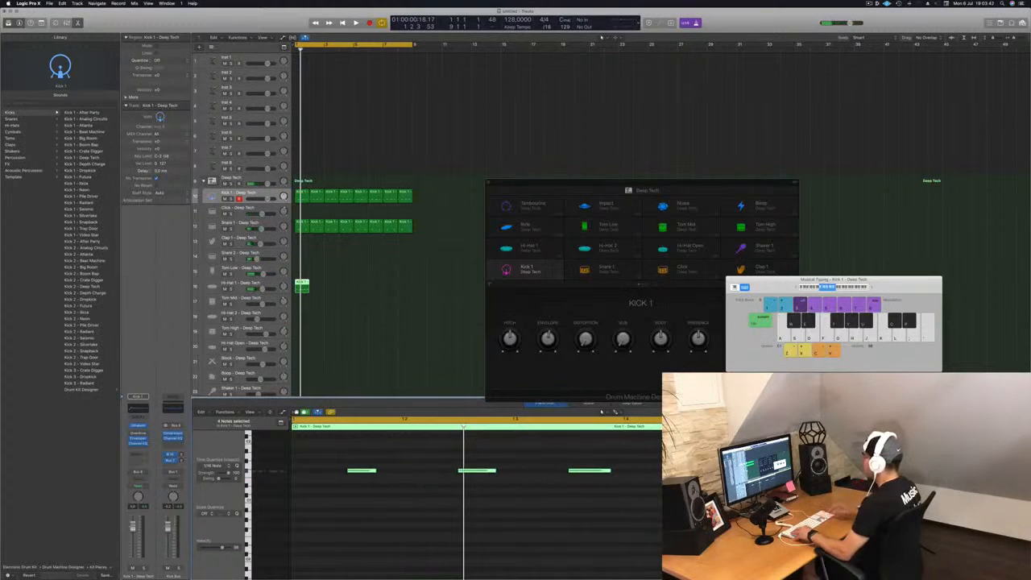
Step: Move the Hi-Hat 1 region onto the Hi-Hat Open track with its notes raised four semitones
{"action": "scroll", "coordinate": [350, 291], "scroll_direction": "down", "scroll_amount": 1}
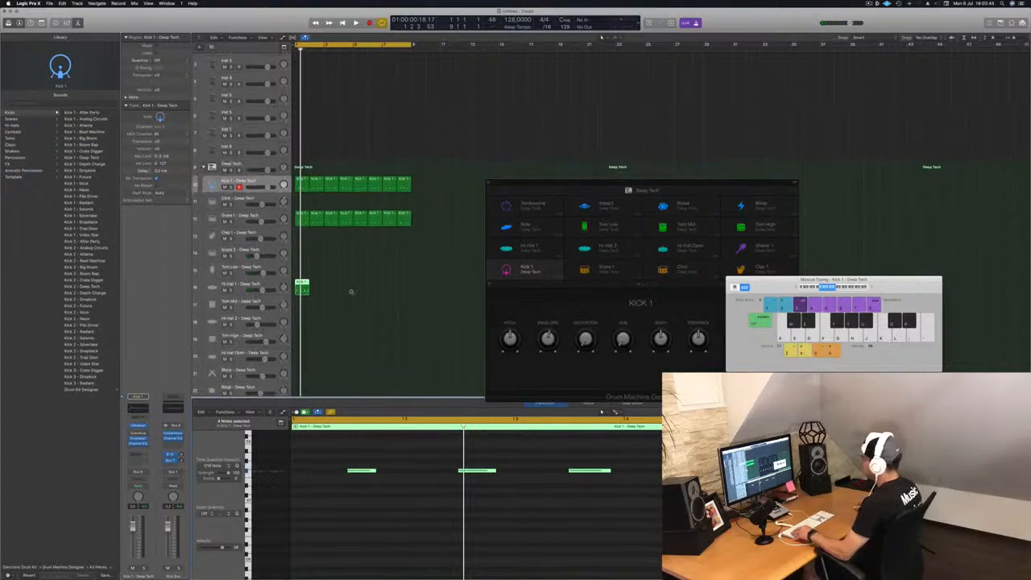
{"action": "scroll", "coordinate": [337, 317], "scroll_direction": "down", "scroll_amount": 2}
{"action": "left_click_drag", "start_coordinate": [302, 252], "coordinate": [301, 320]}
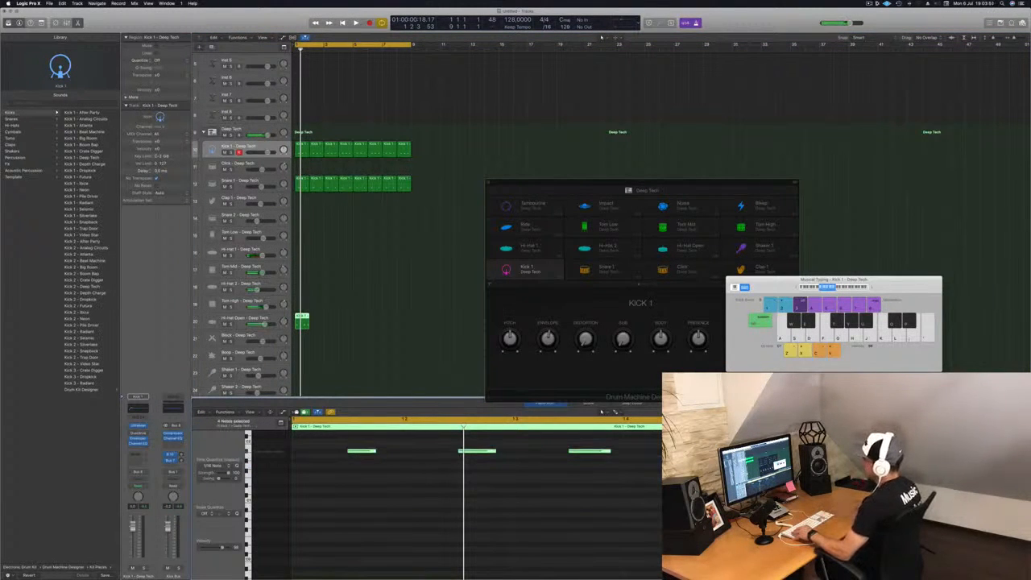
Step: Copy the Hi-Hat Open region across eight bars and play the beat
{"action": "left_click_drag", "start_coordinate": [302, 321], "coordinate": [363, 324]}
{"action": "key", "text": "space"}
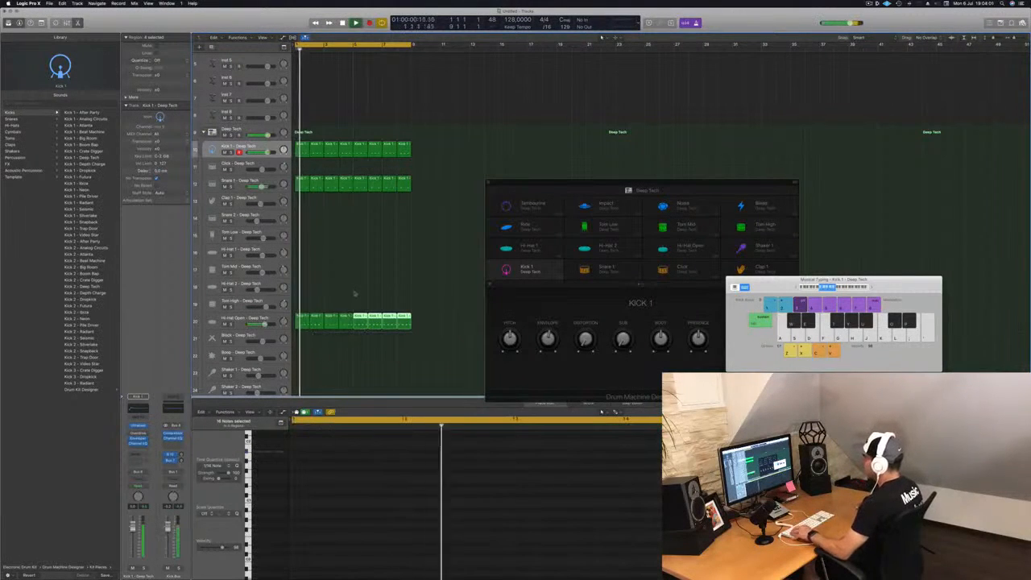
{"action": "key", "text": "super+Left"}
{"action": "key", "text": "super+Left"}
{"action": "key", "text": "super+Left"}
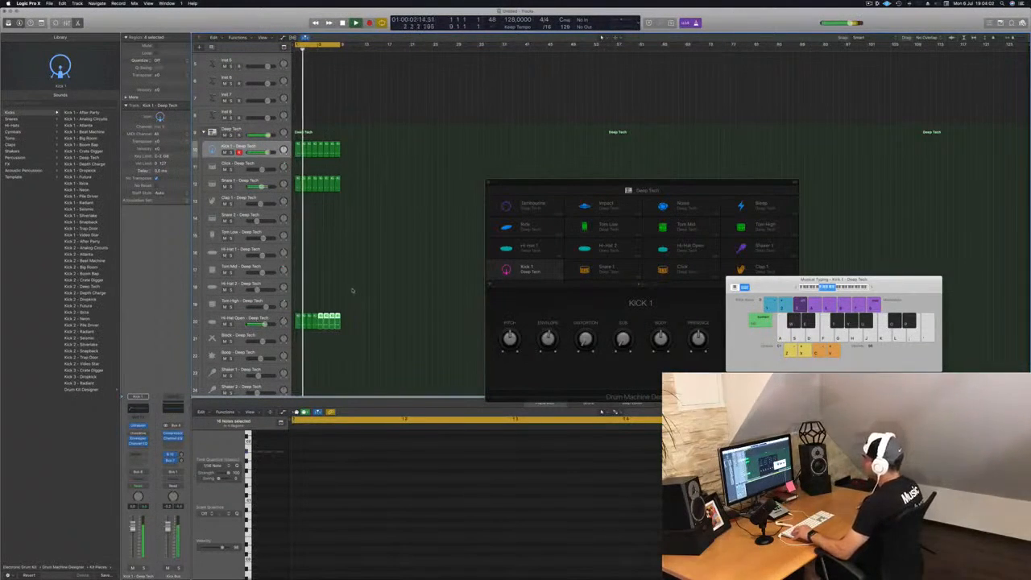
Step: Lower the volume of the Hi-Hat Open and Snare 1 tracks slightly while playing the beat
{"action": "left_click", "coordinate": [233, 320]}
{"action": "key", "text": "space"}
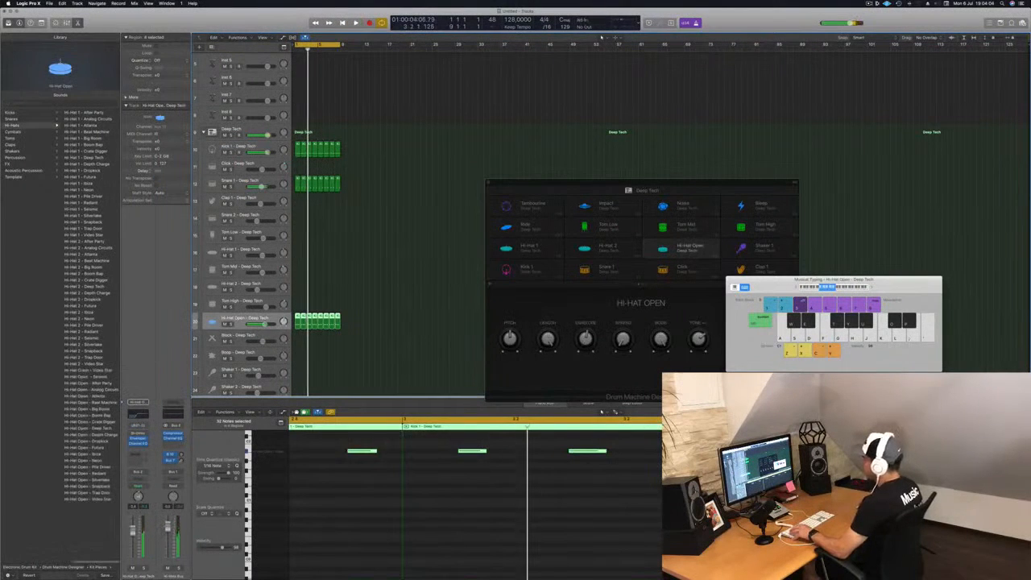
{"action": "key", "text": "space"}
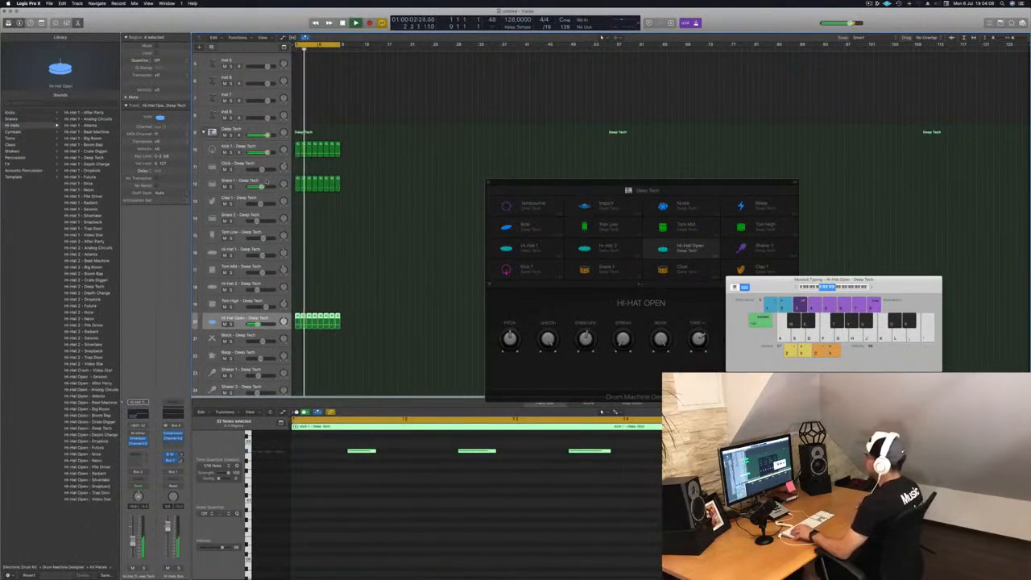
{"action": "left_click", "coordinate": [232, 182]}
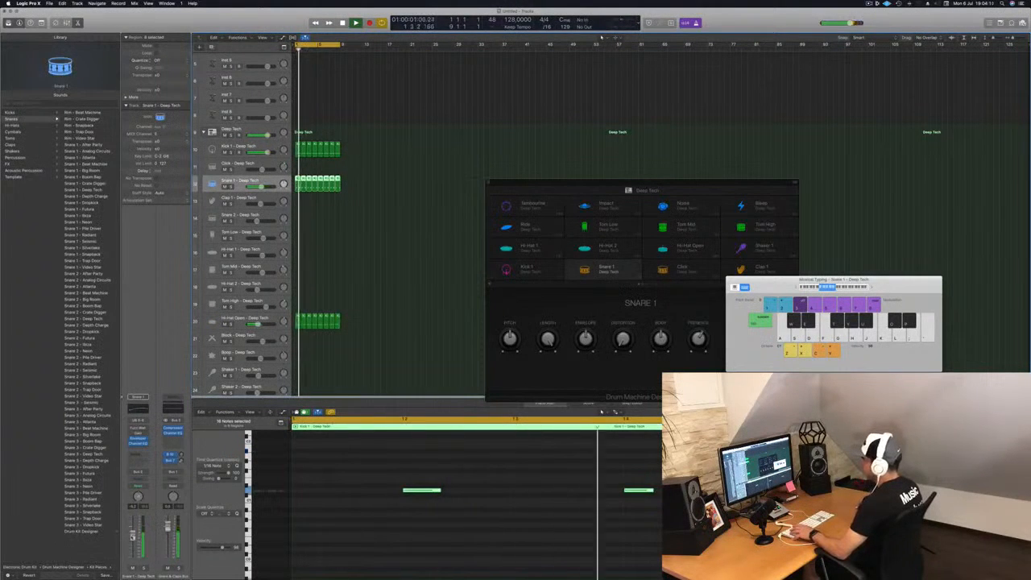
{"action": "left_click", "coordinate": [351, 226]}
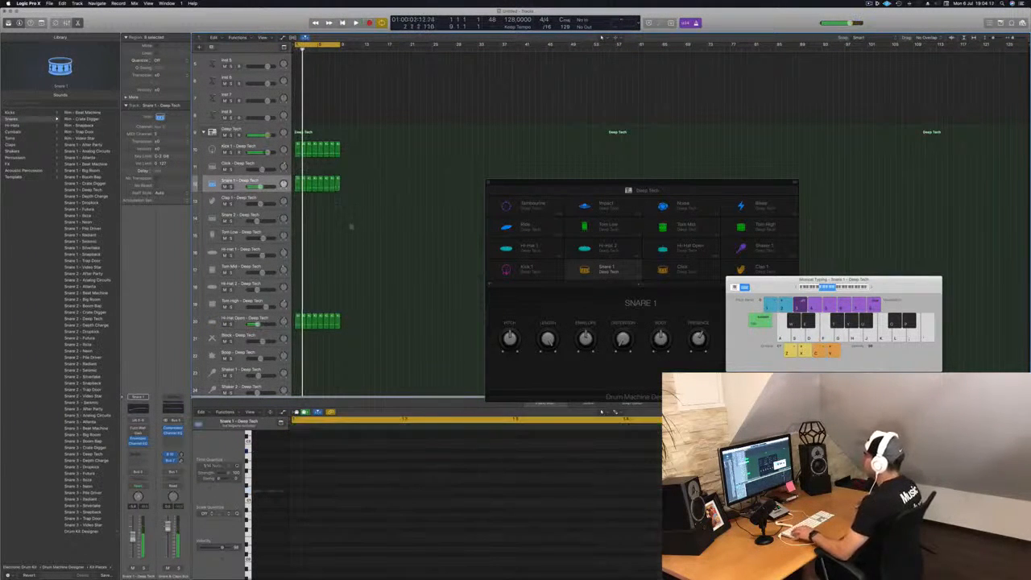
Step: Create a one-note Tom Low region from a kick copy, with its beat 4 note raised five semitones and shifted half a beat later
{"action": "left_click_drag", "start_coordinate": [299, 145], "coordinate": [299, 236]}
{"action": "left_click_drag", "start_coordinate": [302, 487], "coordinate": [577, 523]}
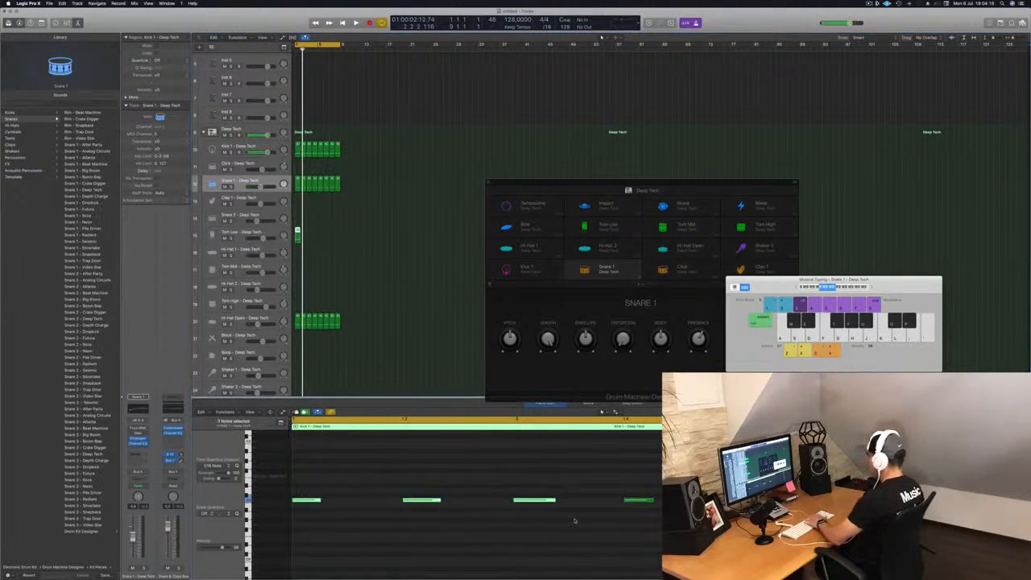
{"action": "key", "text": "Delete"}
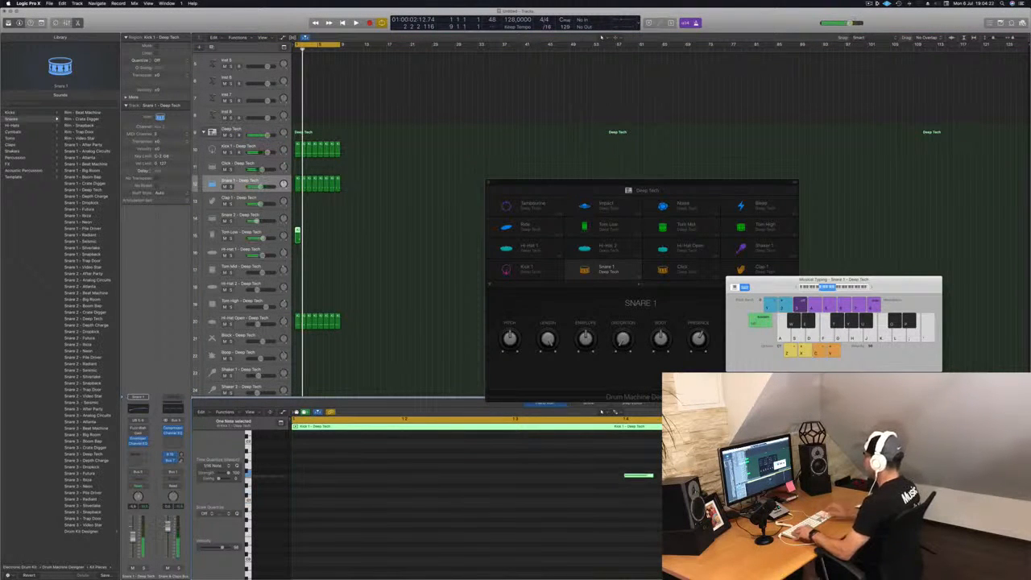
{"action": "key", "text": "space"}
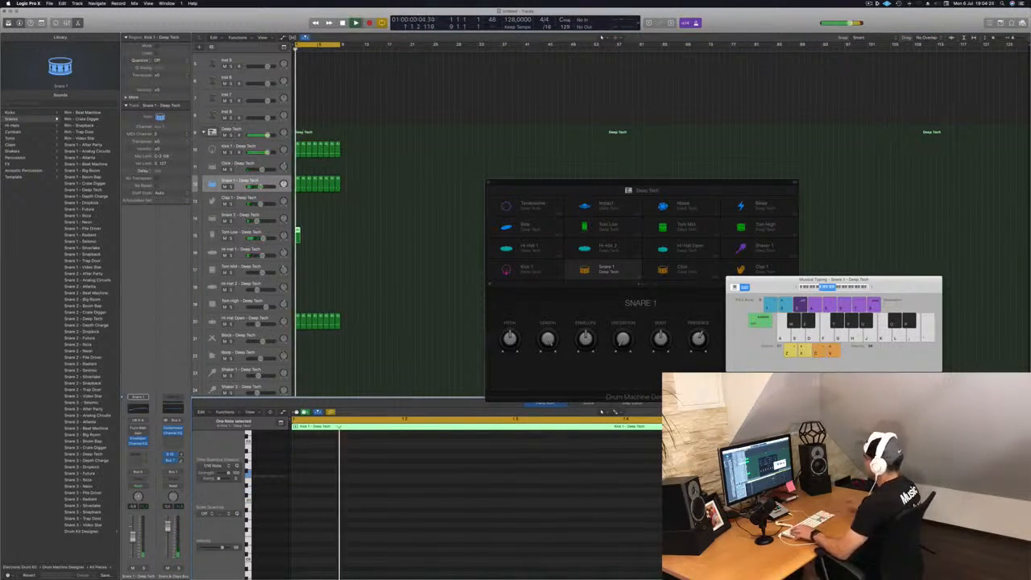
{"action": "key", "text": "space"}
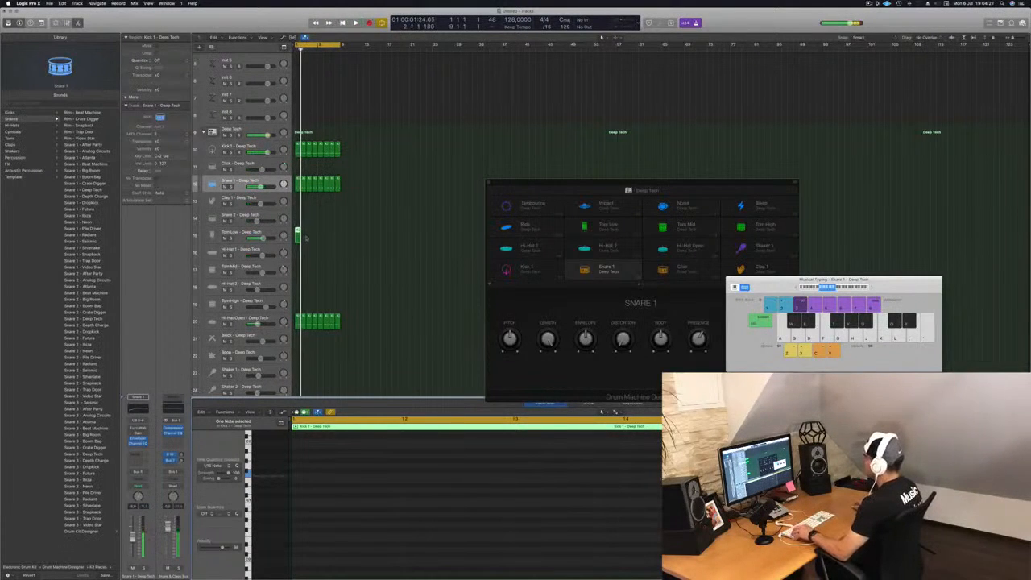
Step: Copy the Tom Low region across eight bars and play the beat
{"action": "left_click_drag", "start_coordinate": [303, 237], "coordinate": [303, 236]}
{"action": "left_click", "coordinate": [298, 235], "text": "shift"}
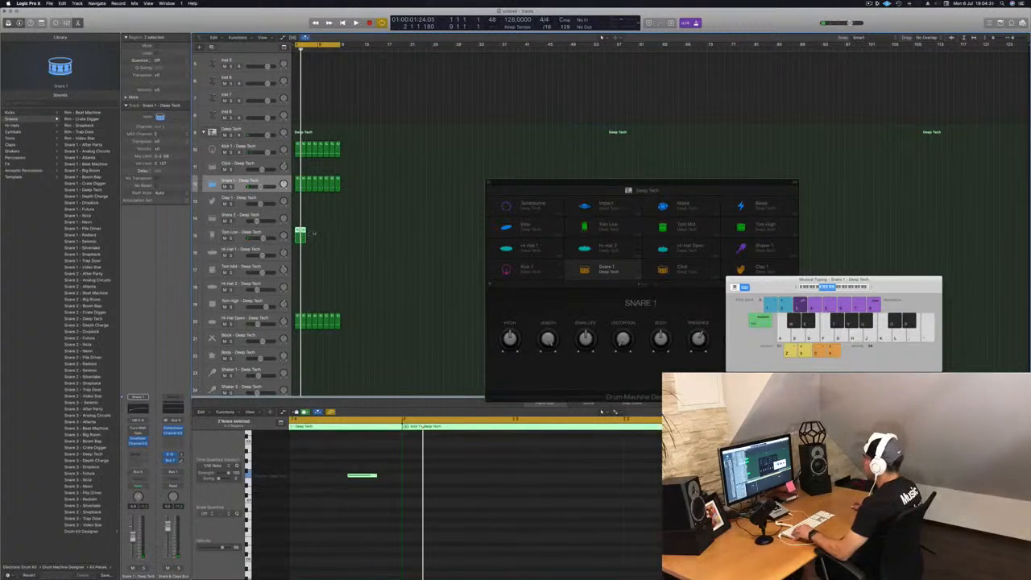
{"action": "left_click_drag", "start_coordinate": [304, 235], "coordinate": [321, 237]}
{"action": "key", "text": "space"}
{"action": "left_click", "coordinate": [331, 266]}
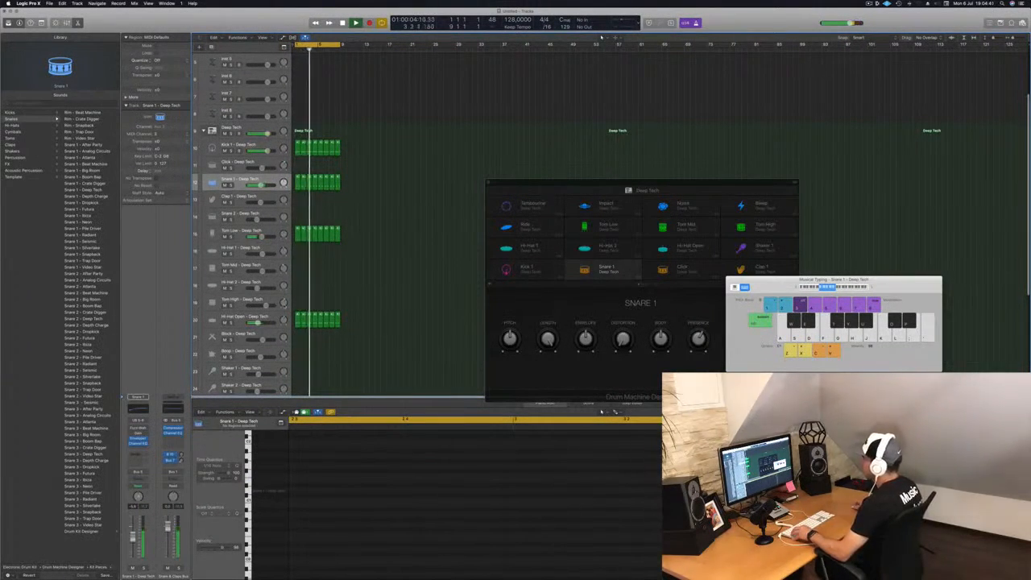
Step: Copy the first Hi-Hat Open region onto the Tom Mid track and lower its four notes by three semitones
{"action": "left_click_drag", "start_coordinate": [299, 319], "coordinate": [297, 268]}
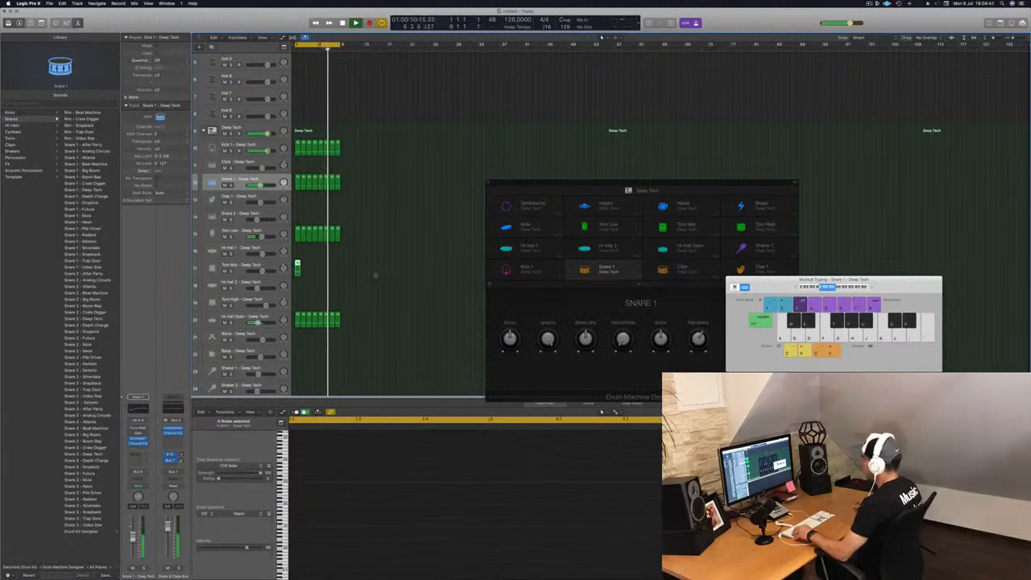
{"action": "left_click", "coordinate": [298, 268]}
{"action": "key", "text": "space"}
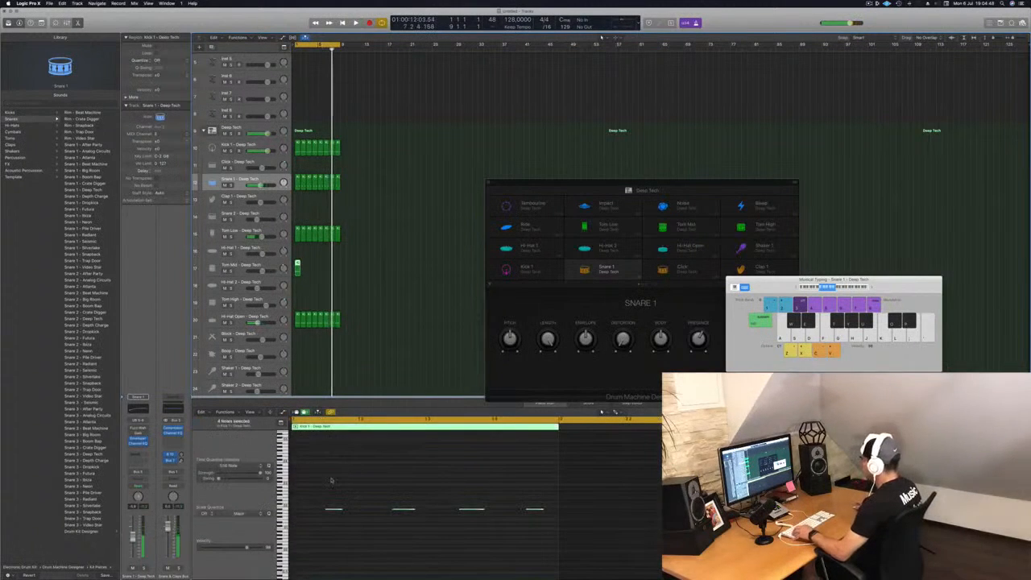
{"action": "left_click_drag", "start_coordinate": [325, 480], "coordinate": [538, 556]}
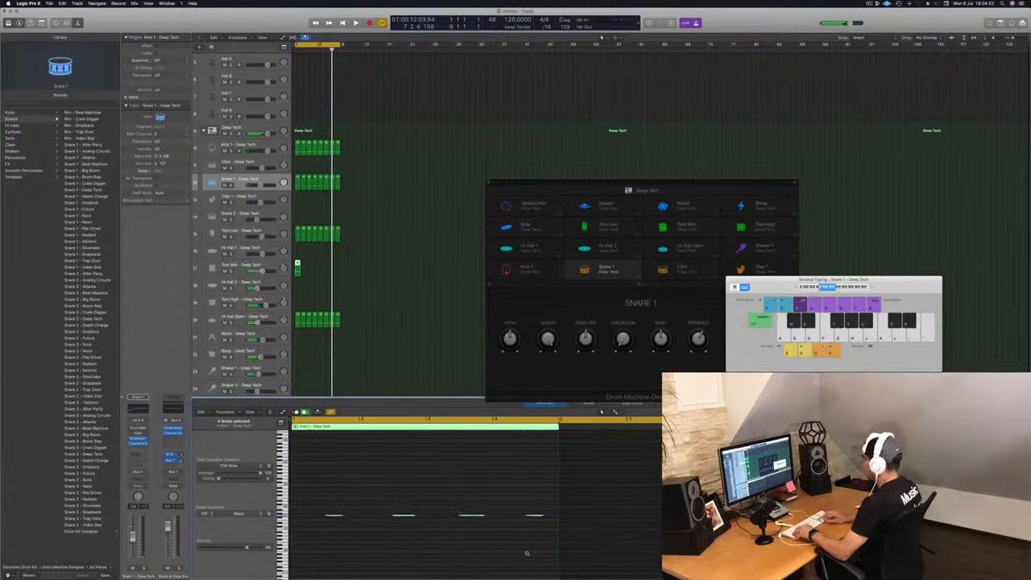
{"action": "key", "text": "space"}
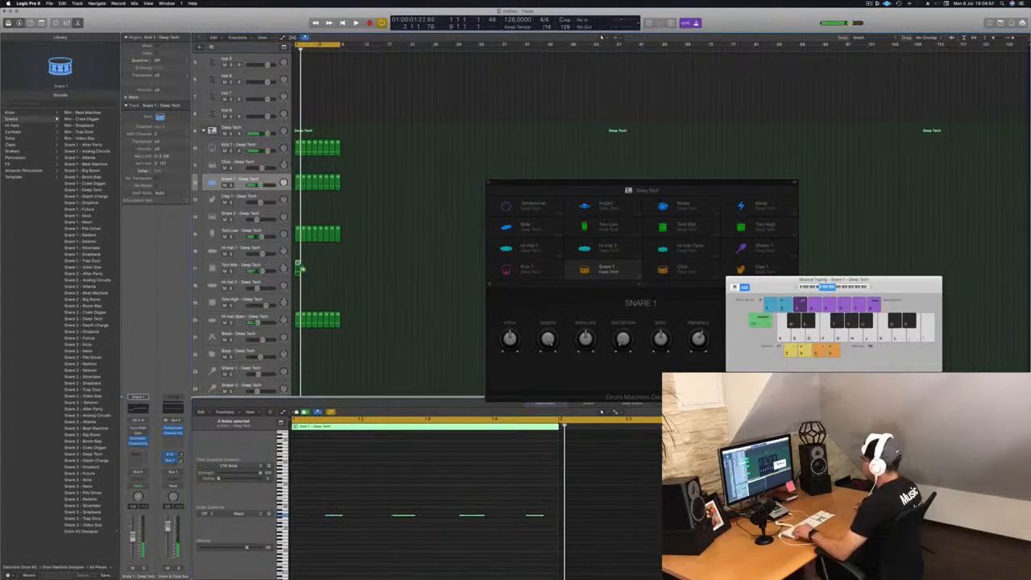
Step: Copy the Tom Mid region across eight bars and play the beat with the Tom Mid track selected
{"action": "left_click_drag", "start_coordinate": [299, 267], "coordinate": [322, 266]}
{"action": "key", "text": "space"}
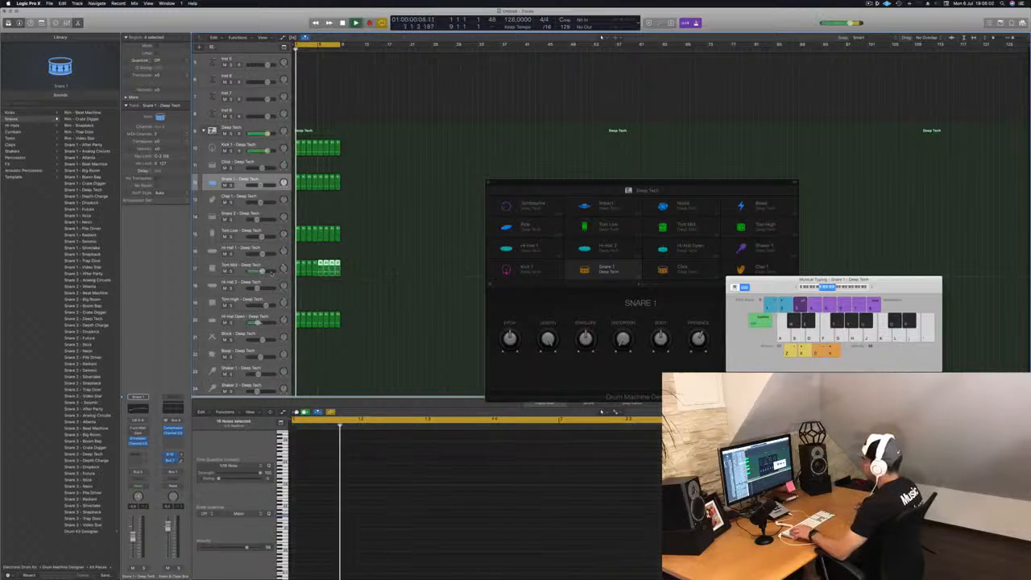
{"action": "left_click", "coordinate": [242, 267]}
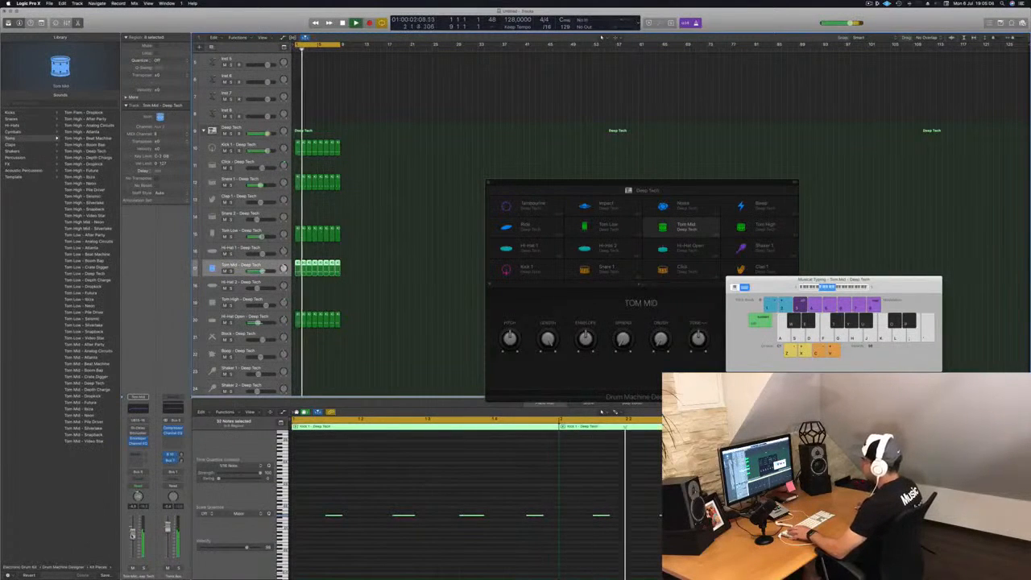
{"action": "key", "text": "space"}
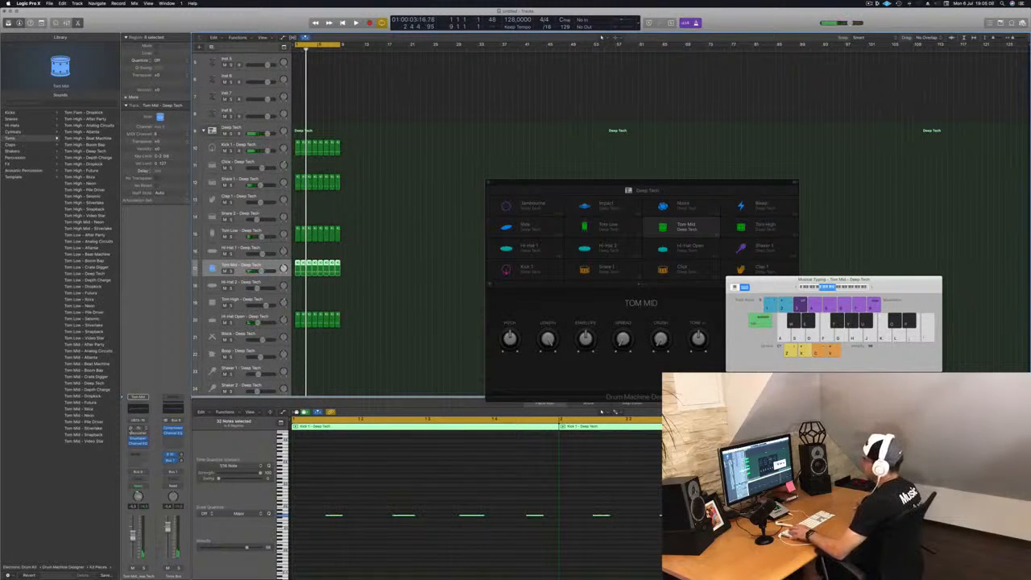
Step: Enable the Stereo Delay on the Tom Mid track and play the beat from the start
{"action": "left_click", "coordinate": [139, 428]}
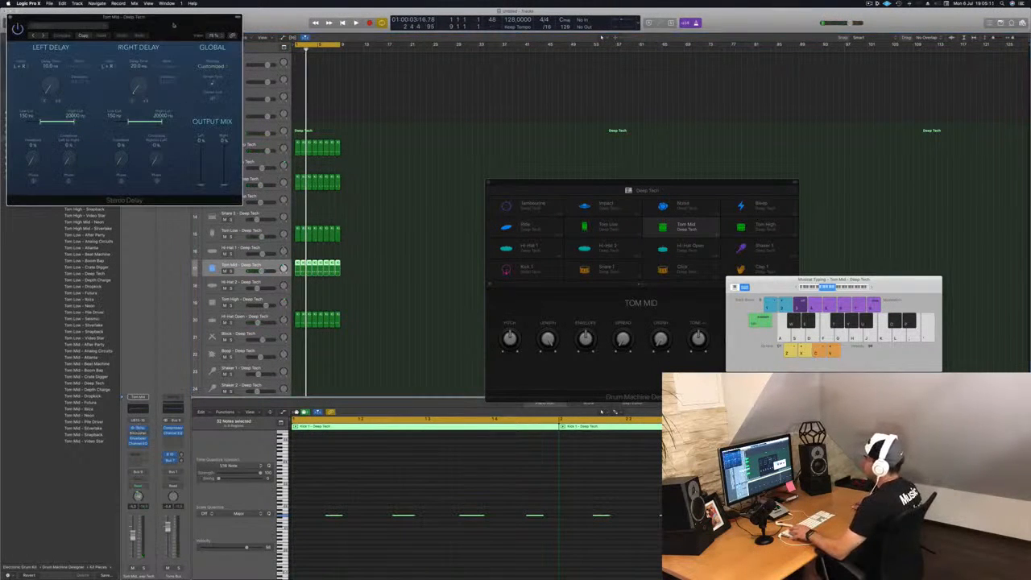
{"action": "left_click_drag", "start_coordinate": [173, 25], "coordinate": [666, 266]}
{"action": "key", "text": "space"}
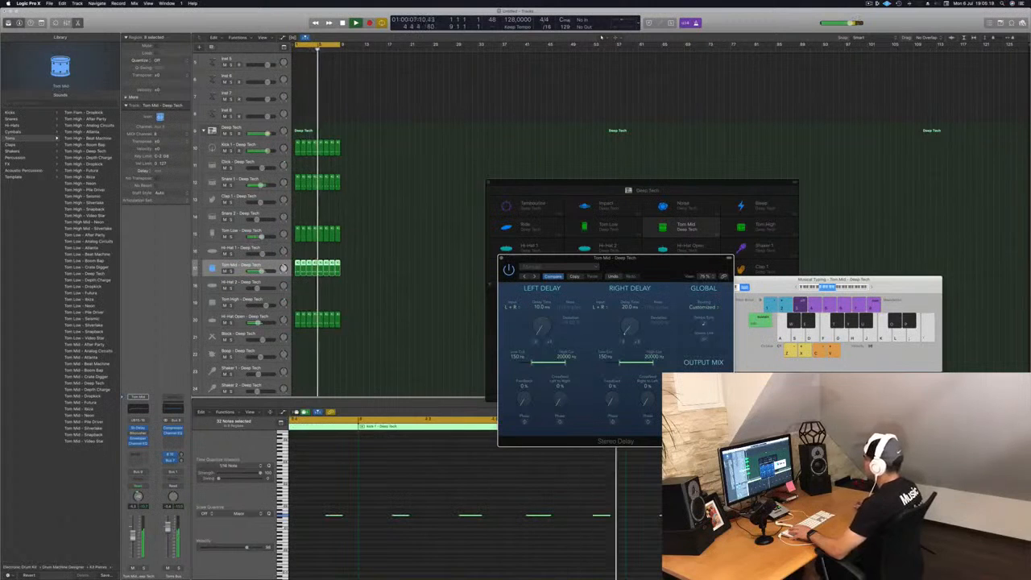
{"action": "key", "text": "space"}
{"action": "key", "text": "space"}
{"action": "left_click", "coordinate": [387, 245]}
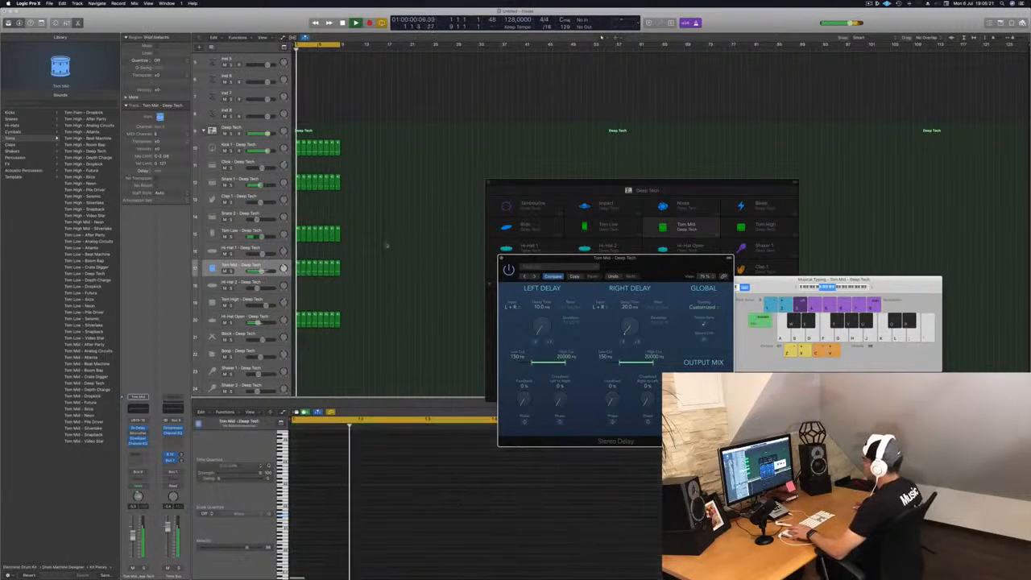
Step: Raise the output mix of the Tom Mid Stereo Delay to 24% left and 37% right while the beat plays
{"action": "left_click", "coordinate": [266, 231]}
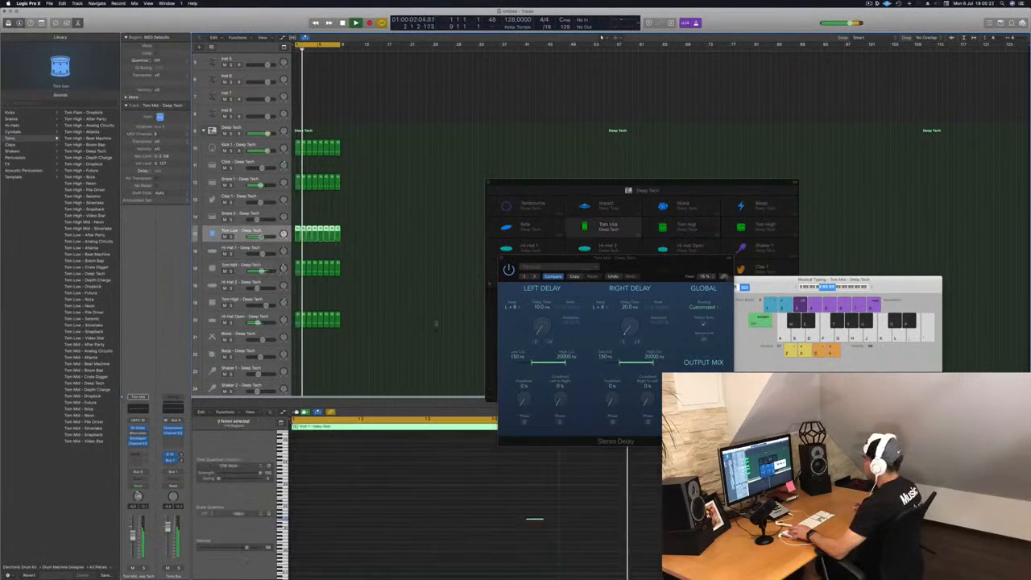
{"action": "left_click", "coordinate": [614, 258]}
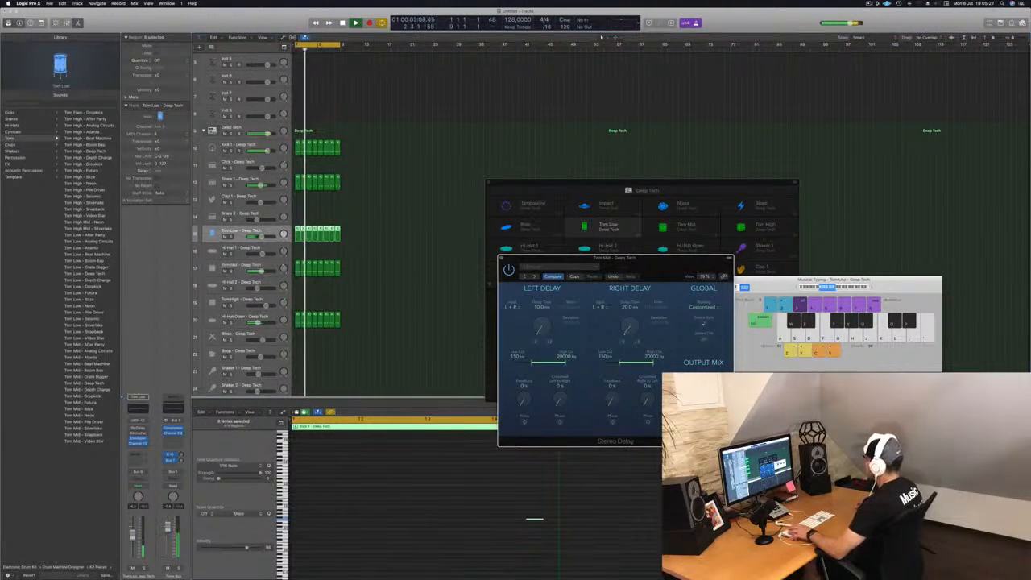
{"action": "left_click_drag", "start_coordinate": [657, 264], "coordinate": [598, 260]}
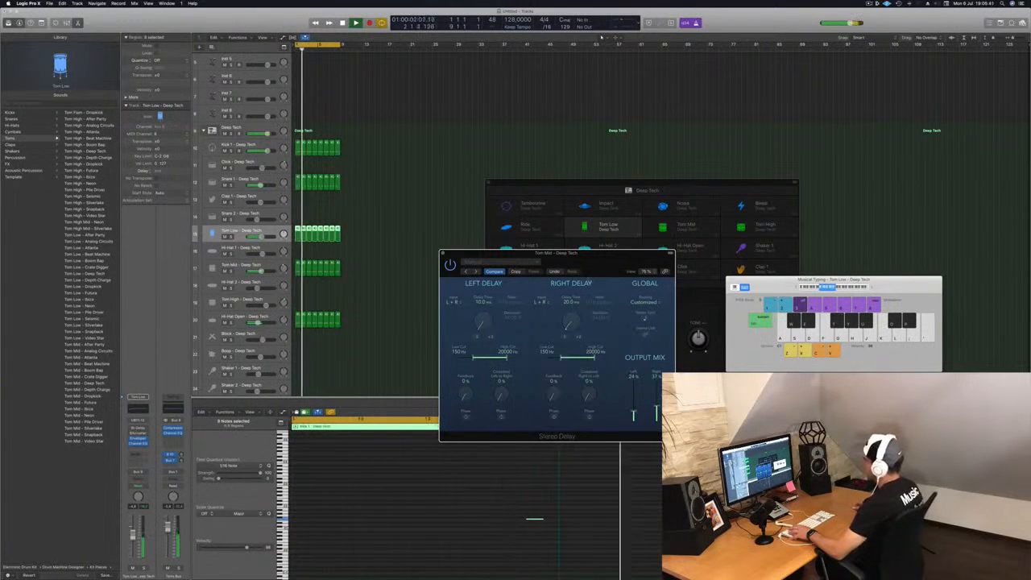
{"action": "left_click_drag", "start_coordinate": [579, 268], "coordinate": [537, 264]}
{"action": "left_click", "coordinate": [403, 251]}
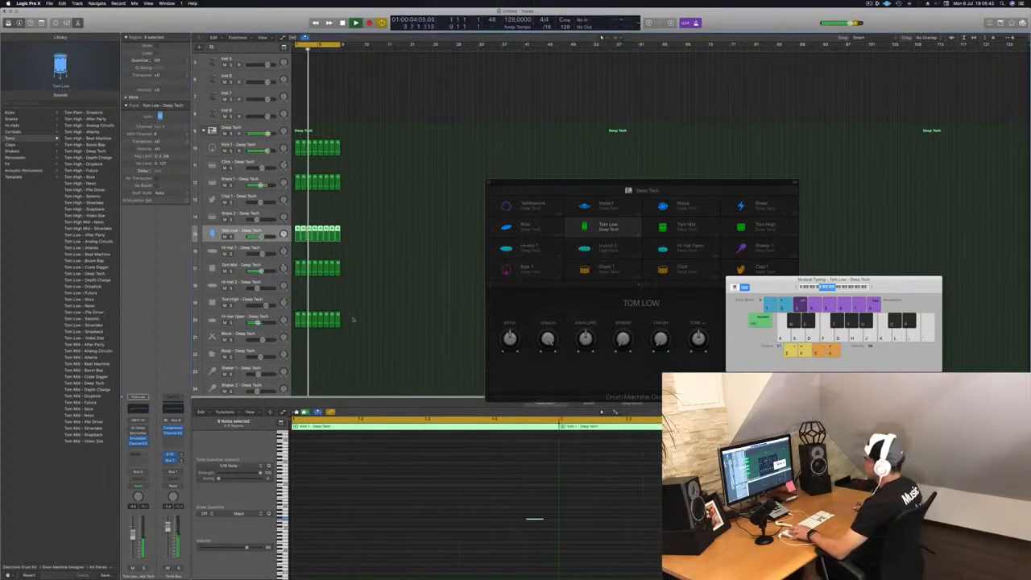
Step: Review the Stereo Delay settings on the Tom Mid track while the beat plays
{"action": "key", "text": "Down"}
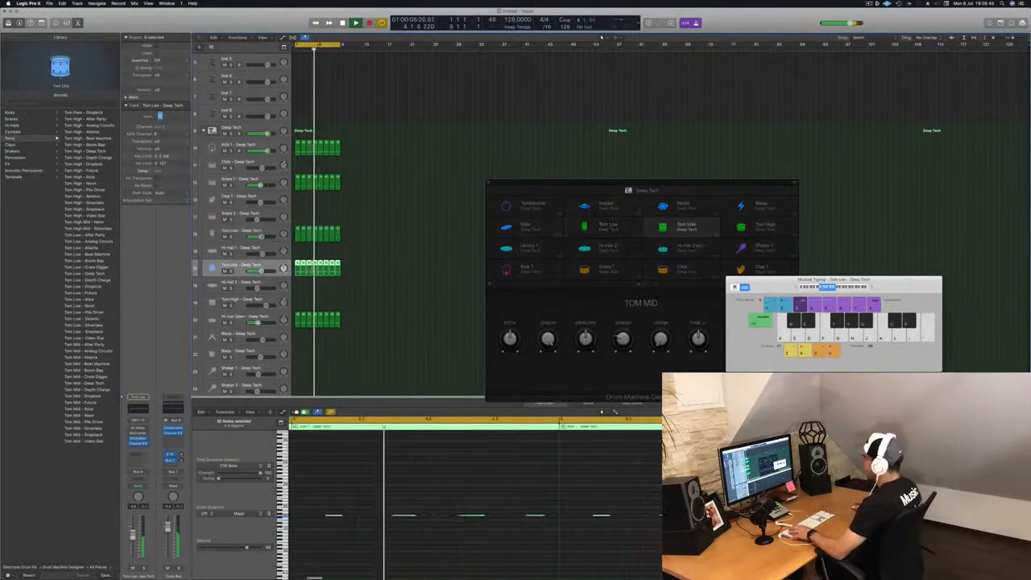
{"action": "left_click", "coordinate": [140, 428]}
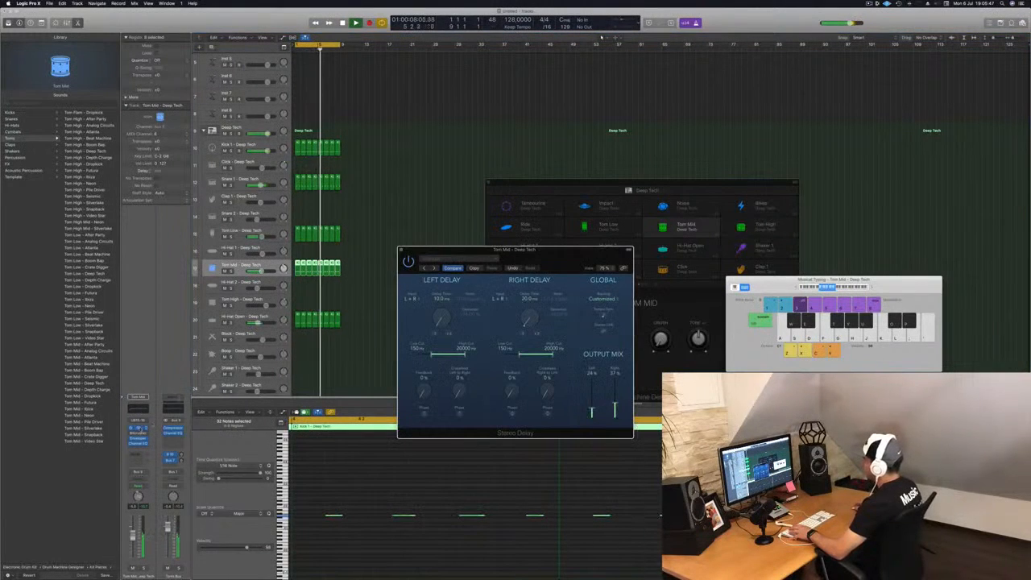
{"action": "left_click", "coordinate": [402, 250]}
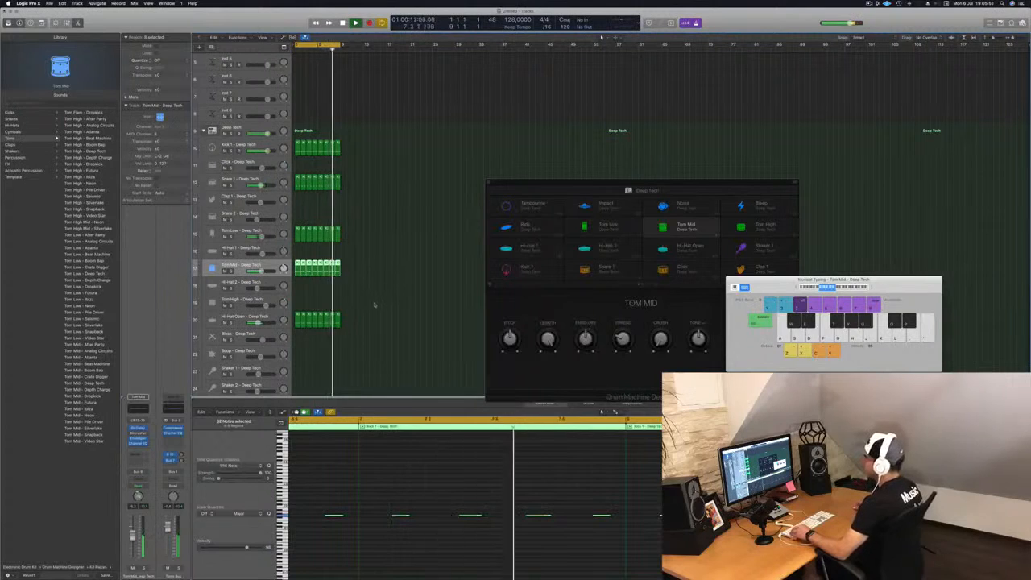
{"action": "left_click", "coordinate": [373, 295]}
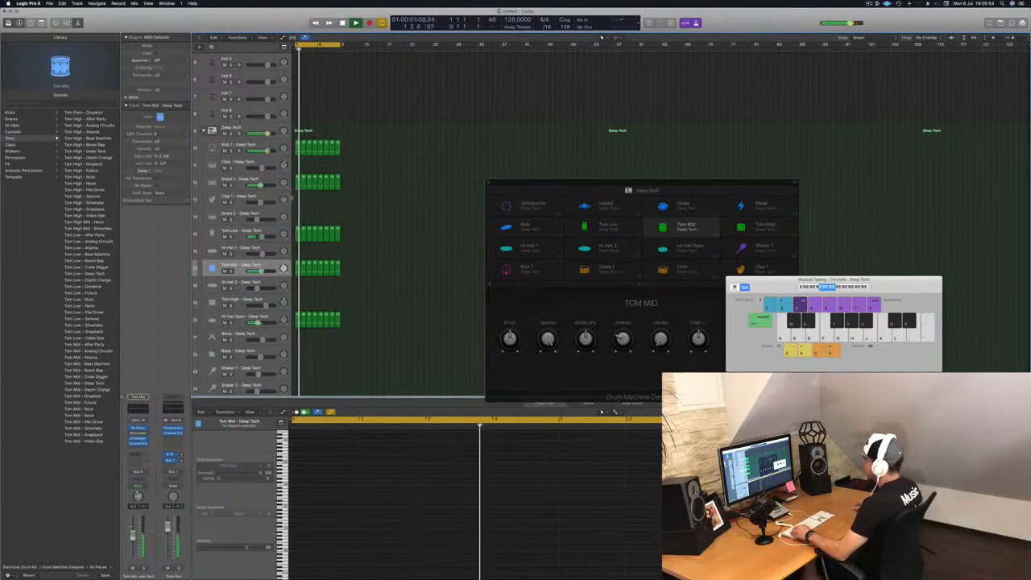
Step: Copy the first Hi-Hat Open region onto the Hi-Hat 2 track, with its notes two semitones lower and a sixteenth later
{"action": "left_click_drag", "start_coordinate": [299, 325], "coordinate": [299, 289]}
{"action": "left_click_drag", "start_coordinate": [574, 549], "coordinate": [575, 548]}
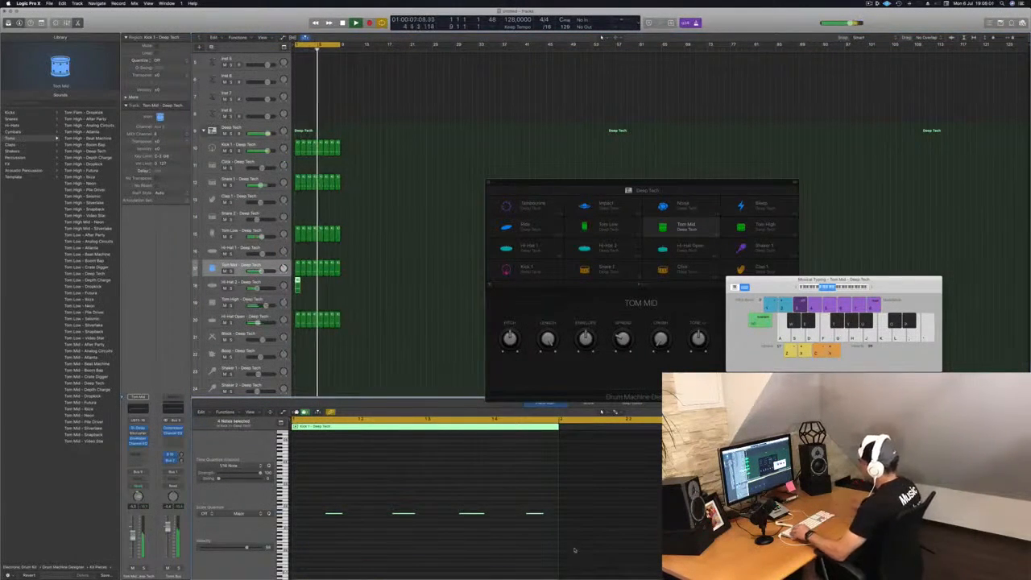
{"action": "left_click_drag", "start_coordinate": [327, 498], "coordinate": [534, 542]}
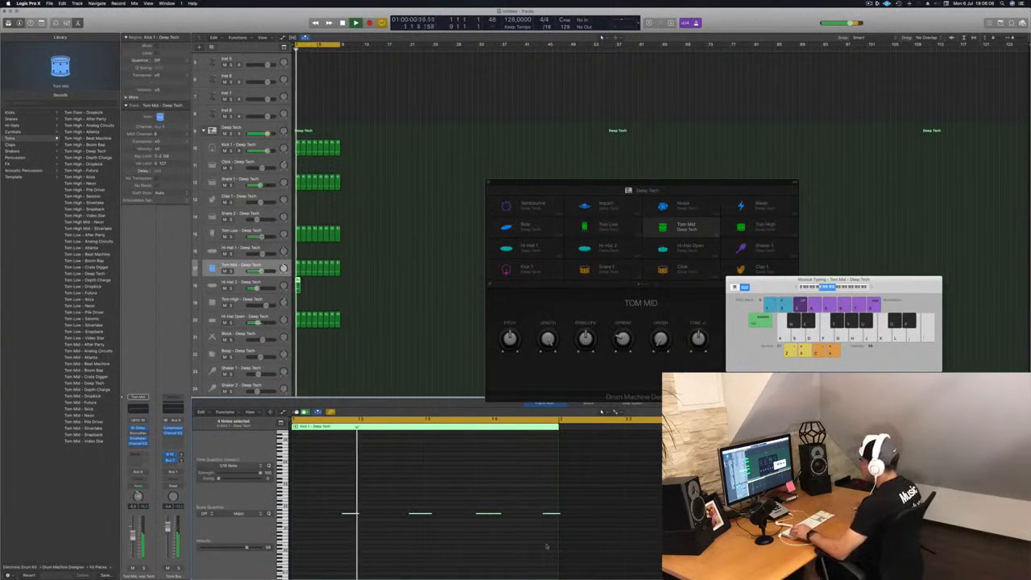
Step: Keep only the first and third notes of the Hi-Hat 2 region and place them a sixteenth after beats 1 and 3
{"action": "key", "text": "super+Left"}
{"action": "key", "text": "super+Left"}
{"action": "key", "text": "space"}
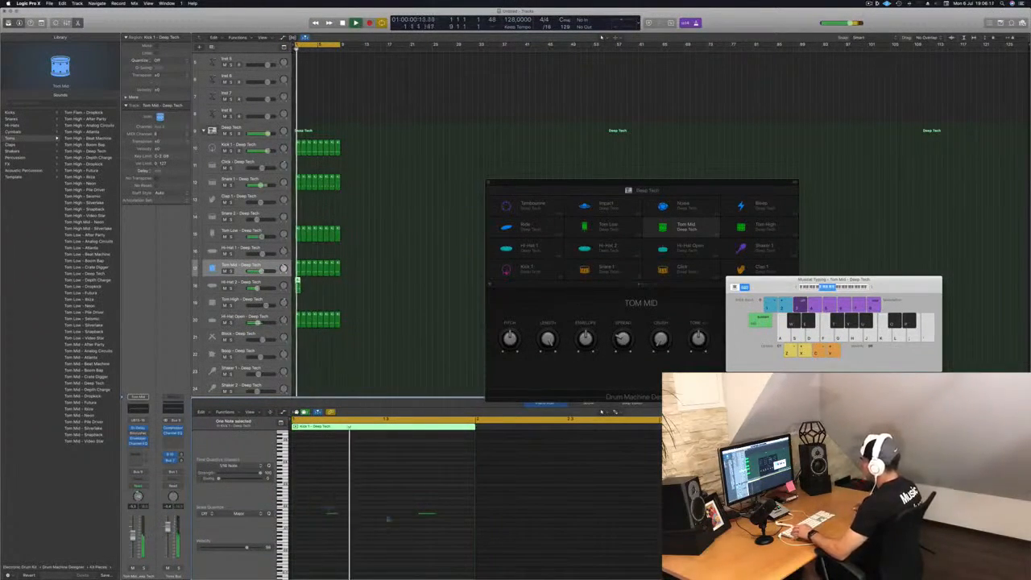
{"action": "key", "text": "super+a"}
{"action": "key", "text": "alt+Right"}
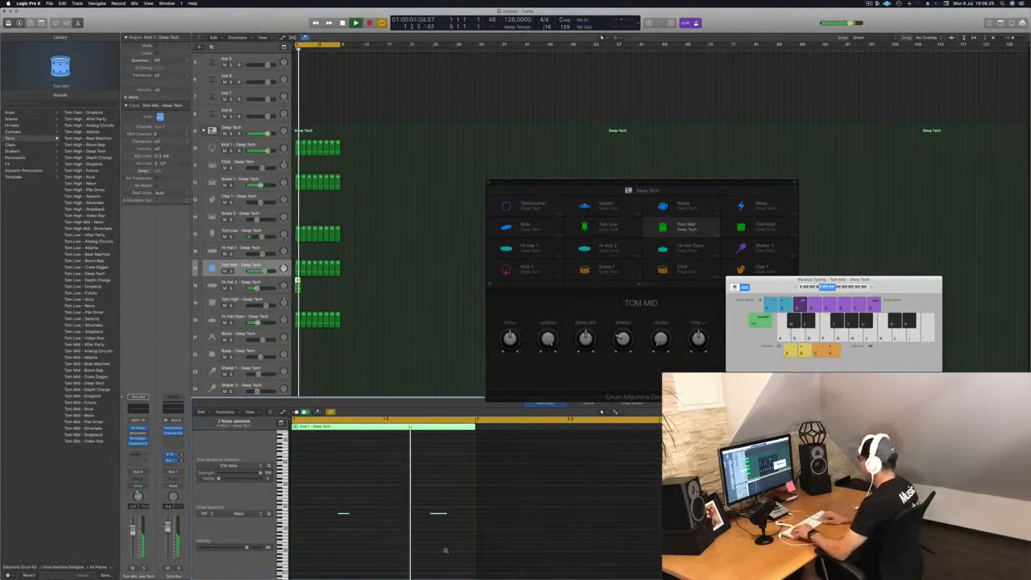
{"action": "key", "text": "alt+Left"}
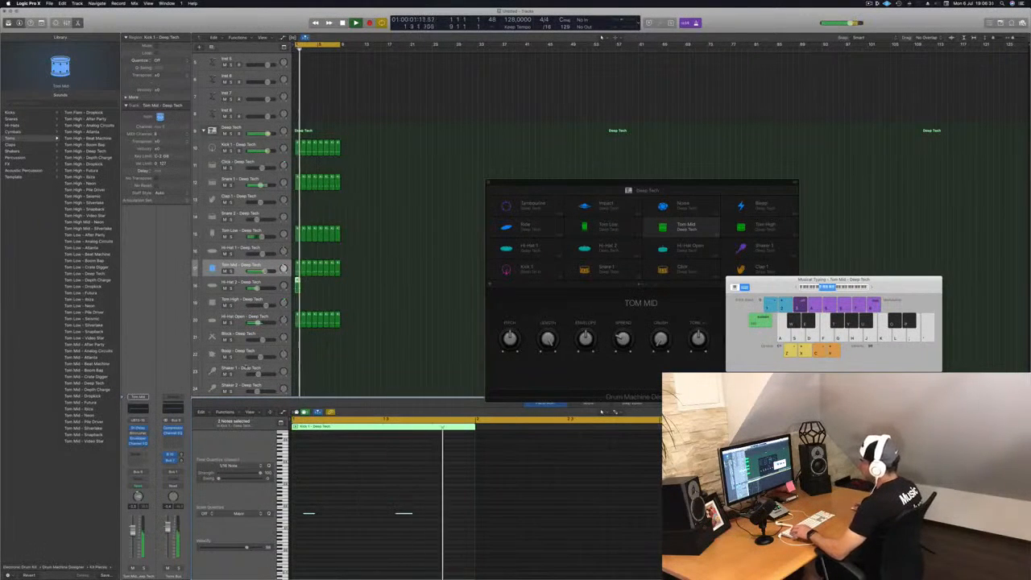
Step: Copy the one-bar Hi-Hat 2 region across eight bars while the beat plays
{"action": "left_click", "coordinate": [275, 286]}
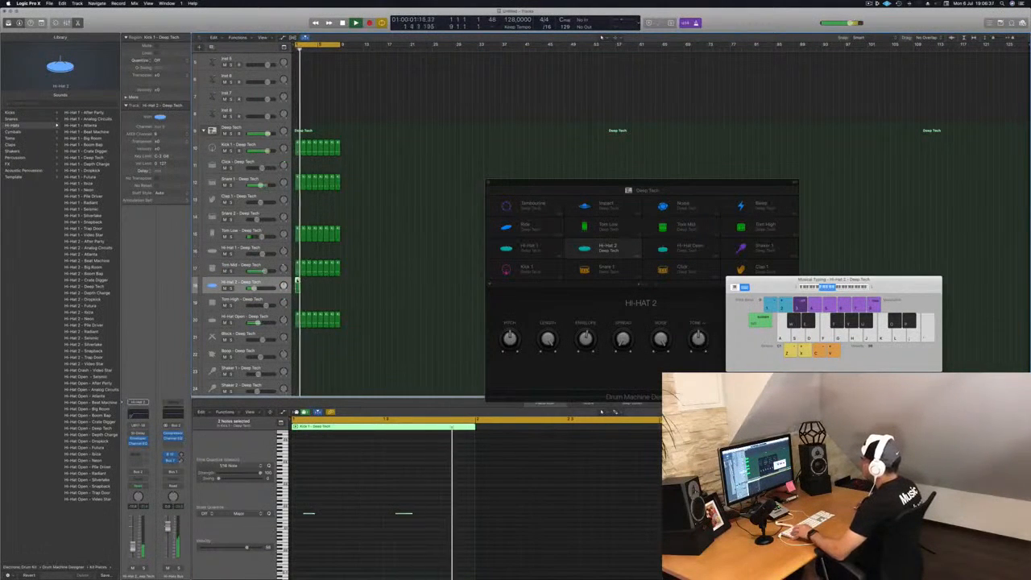
{"action": "left_click_drag", "start_coordinate": [297, 282], "coordinate": [303, 282]}
{"action": "left_click", "coordinate": [298, 282], "text": "shift"}
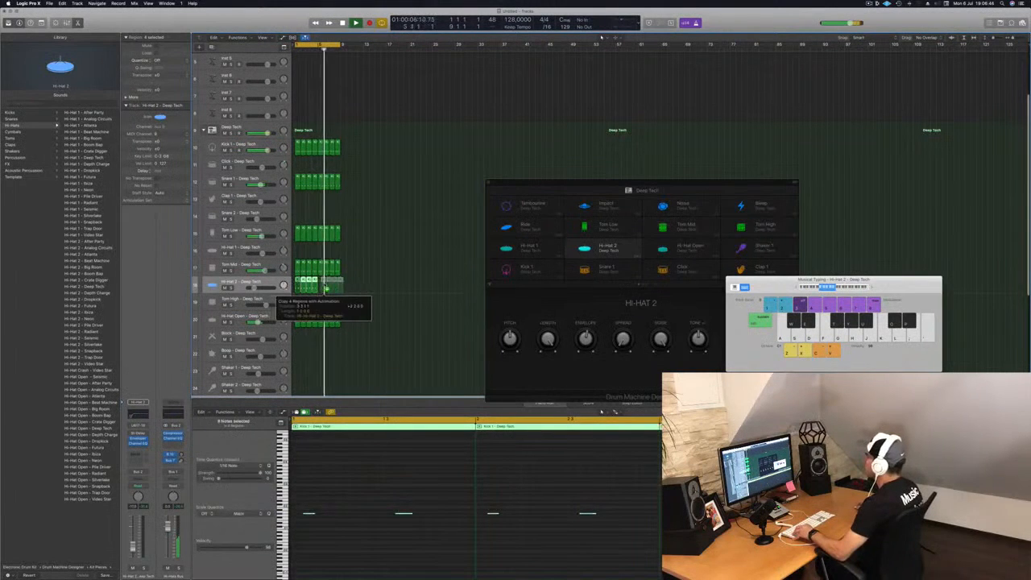
{"action": "left_click_drag", "start_coordinate": [327, 287], "coordinate": [327, 287]}
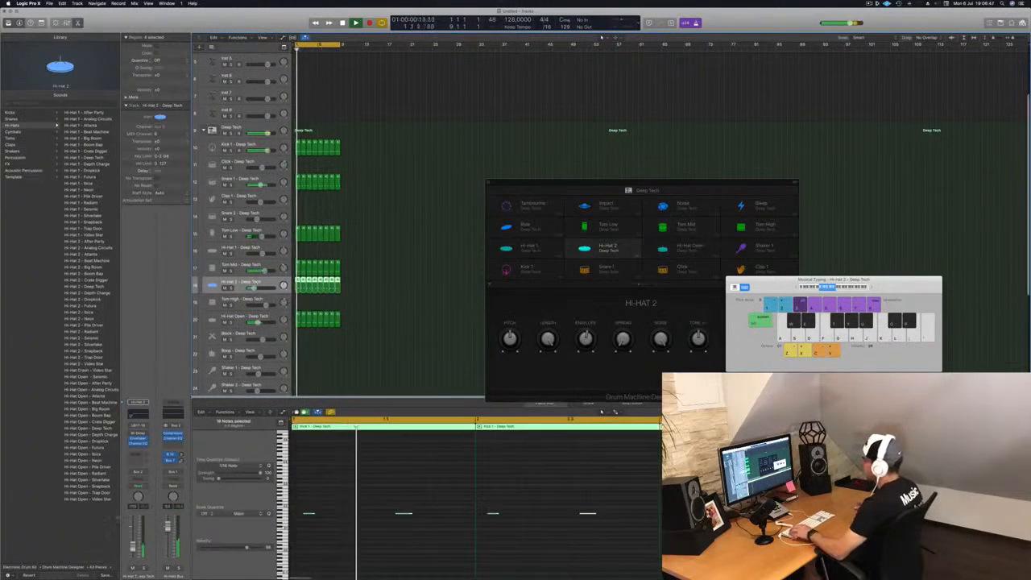
Step: Enable the Stereo Delay on Hi-Hat 2 with the Dual Resonating preset and raise the track's volume slightly
{"action": "left_click", "coordinate": [138, 433]}
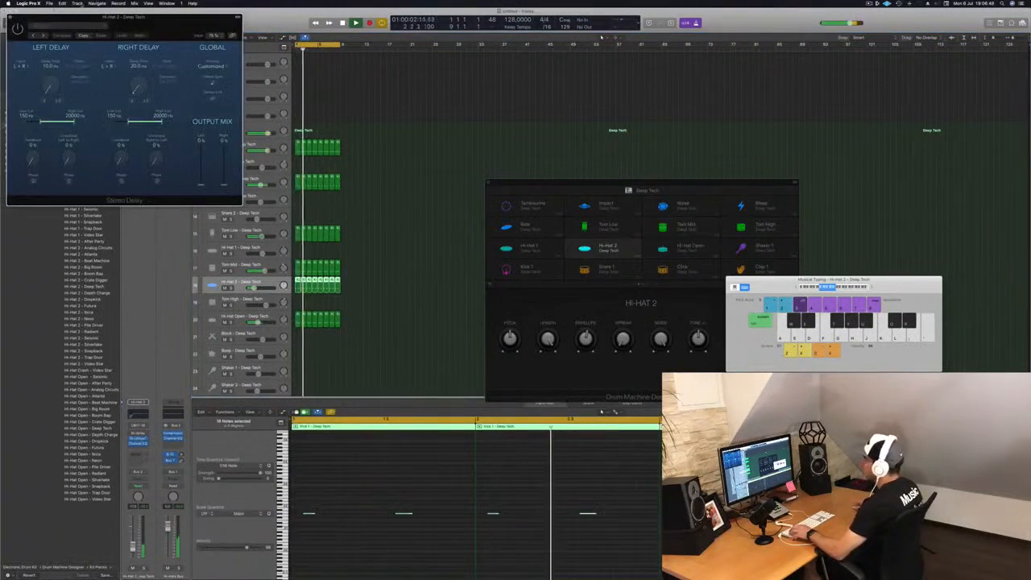
{"action": "left_click_drag", "start_coordinate": [144, 25], "coordinate": [437, 109]}
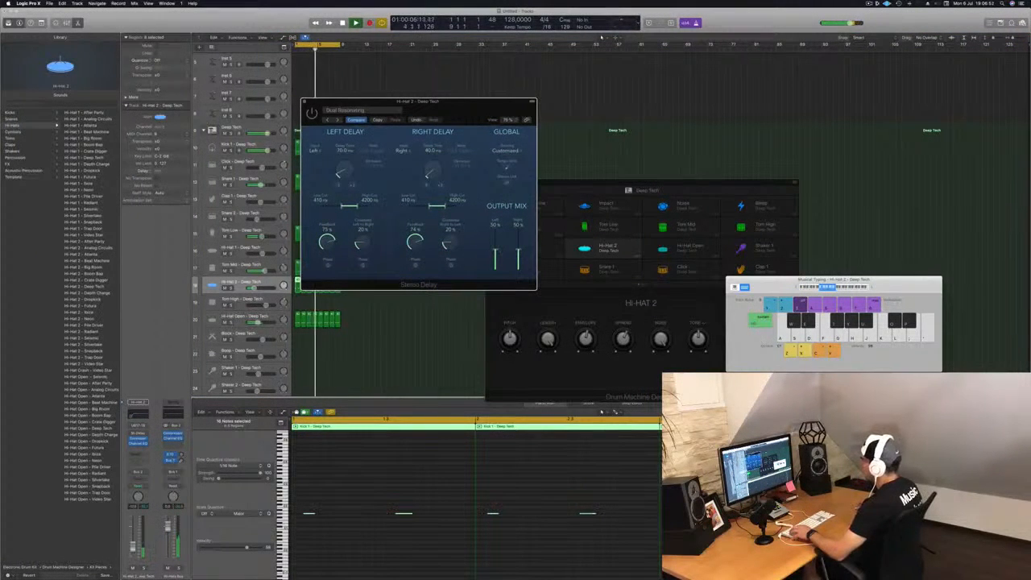
{"action": "left_click_drag", "start_coordinate": [133, 548], "coordinate": [133, 545]}
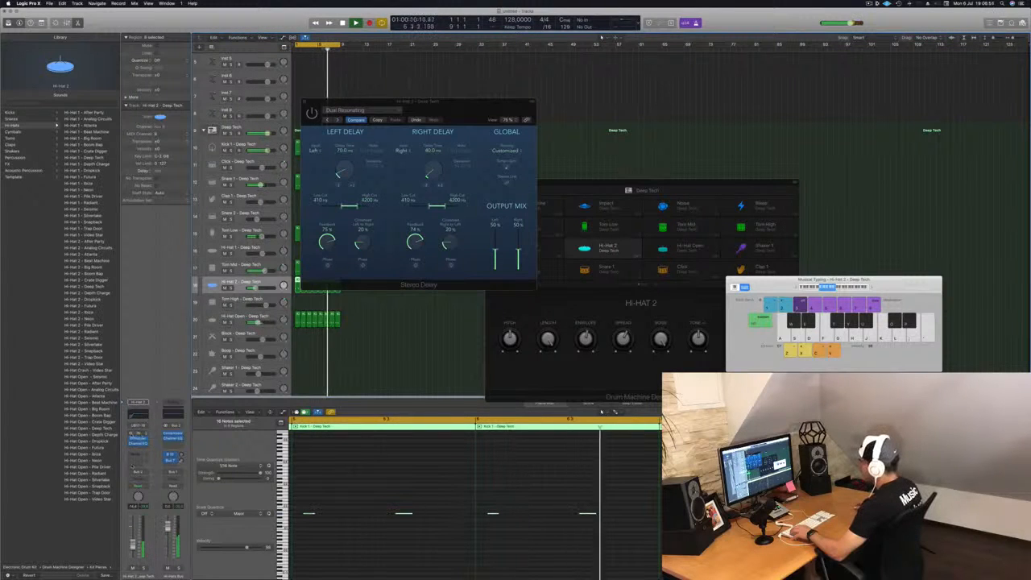
{"action": "left_click", "coordinate": [139, 435]}
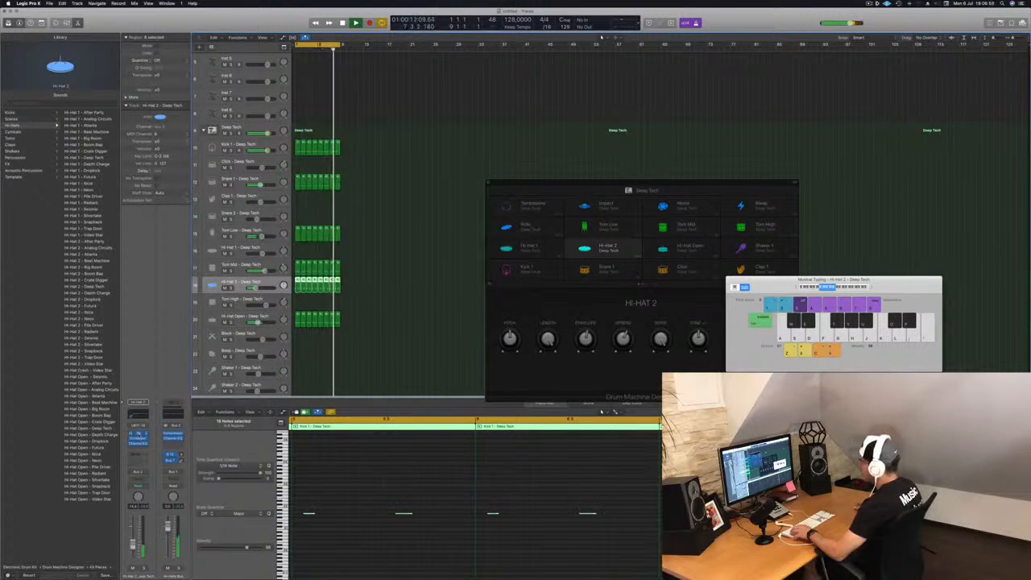
Step: Switch the Hi-Hat 2 Stereo Delay to the Dual 1/8 Note preset and raise its output mix to 36% left and 56% right
{"action": "left_click", "coordinate": [139, 436]}
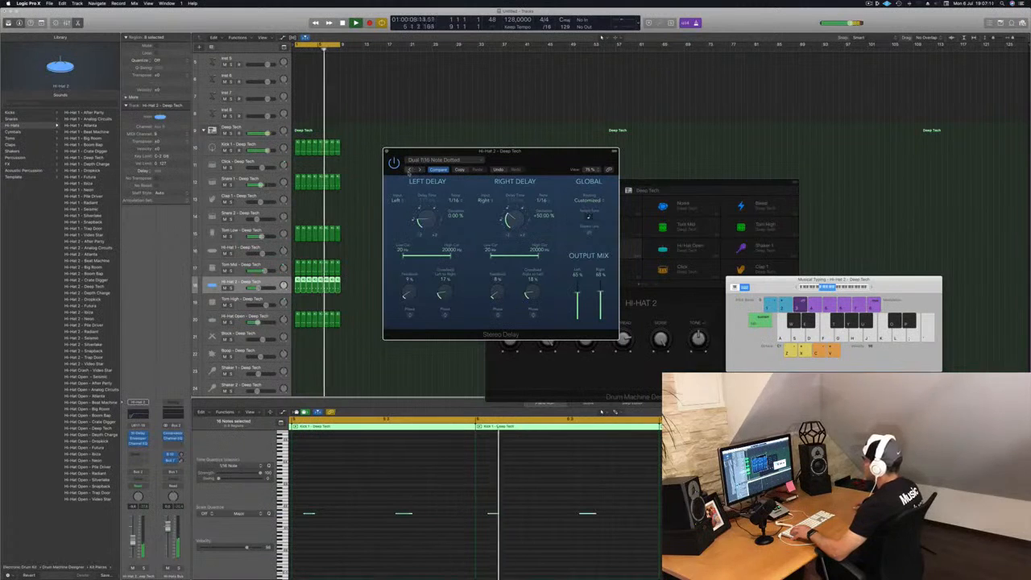
{"action": "left_click", "coordinate": [409, 170]}
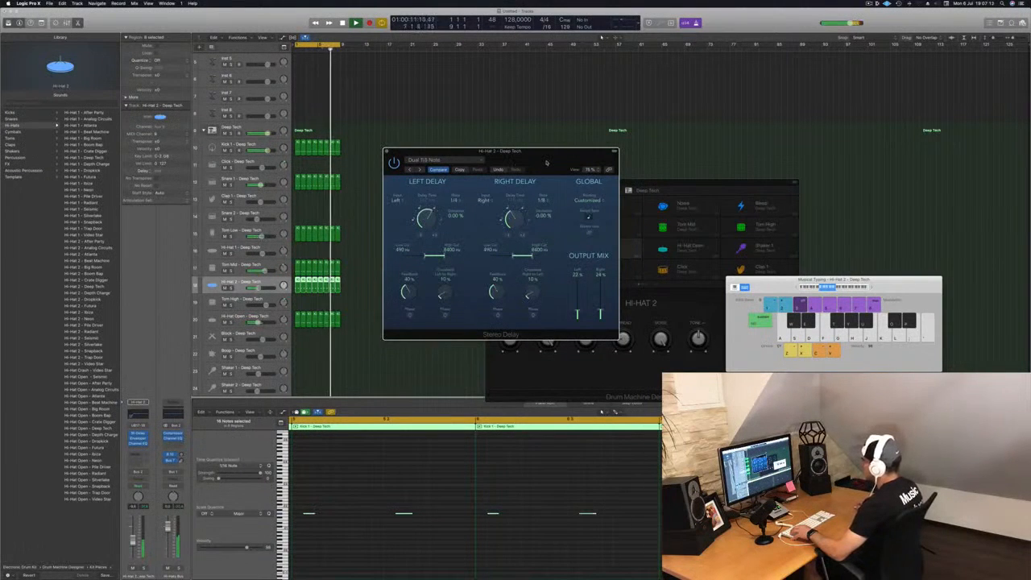
{"action": "left_click_drag", "start_coordinate": [546, 163], "coordinate": [525, 178]}
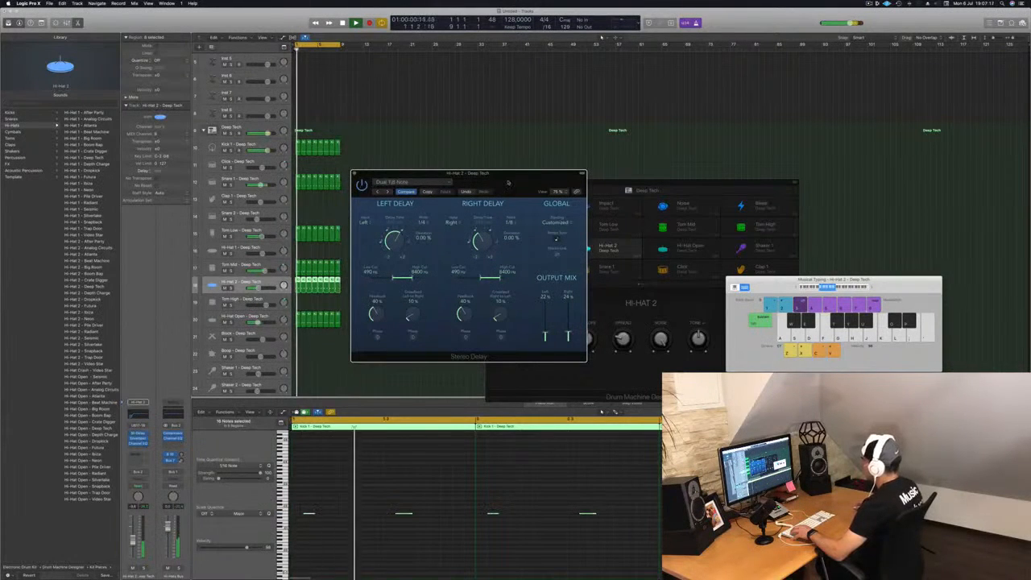
{"action": "left_click_drag", "start_coordinate": [508, 183], "coordinate": [502, 183]}
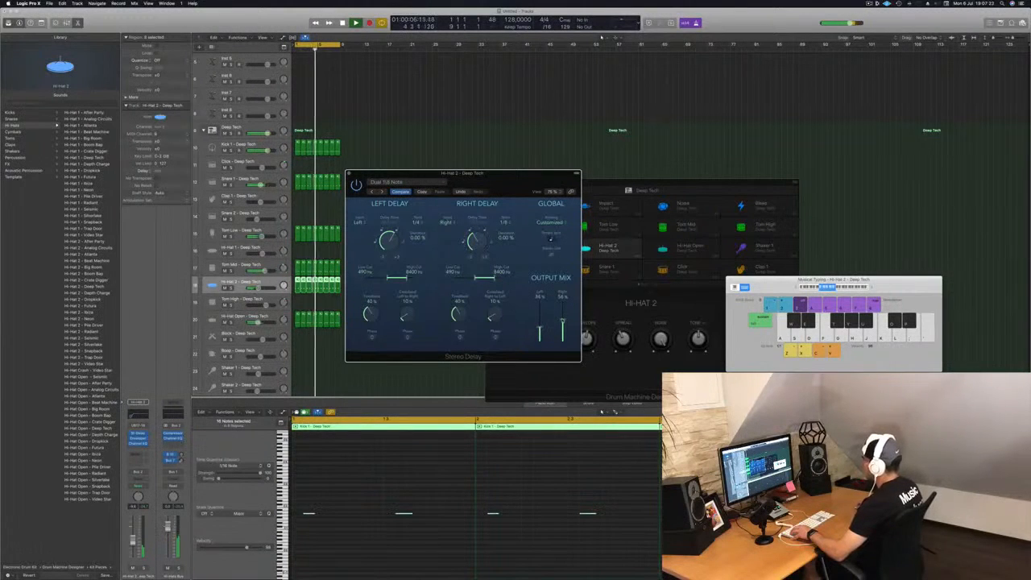
{"action": "left_click", "coordinate": [349, 173]}
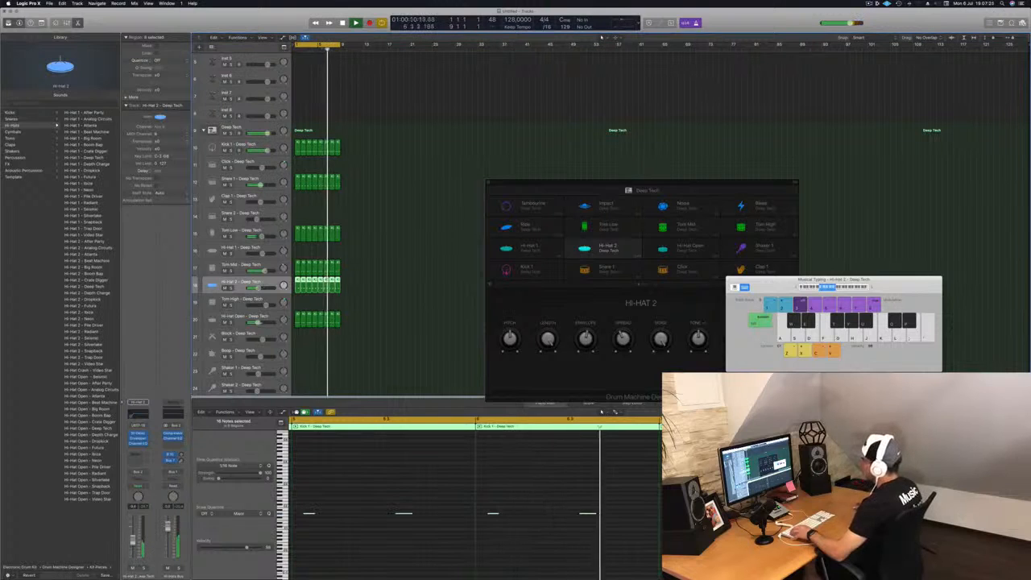
Step: Copy the first Hi-Hat Open region to the Noise track at mid-bar 1, keep one note at its start and transpose it to the Glitch pitch
{"action": "scroll", "coordinate": [408, 336], "scroll_direction": "down", "scroll_amount": 5}
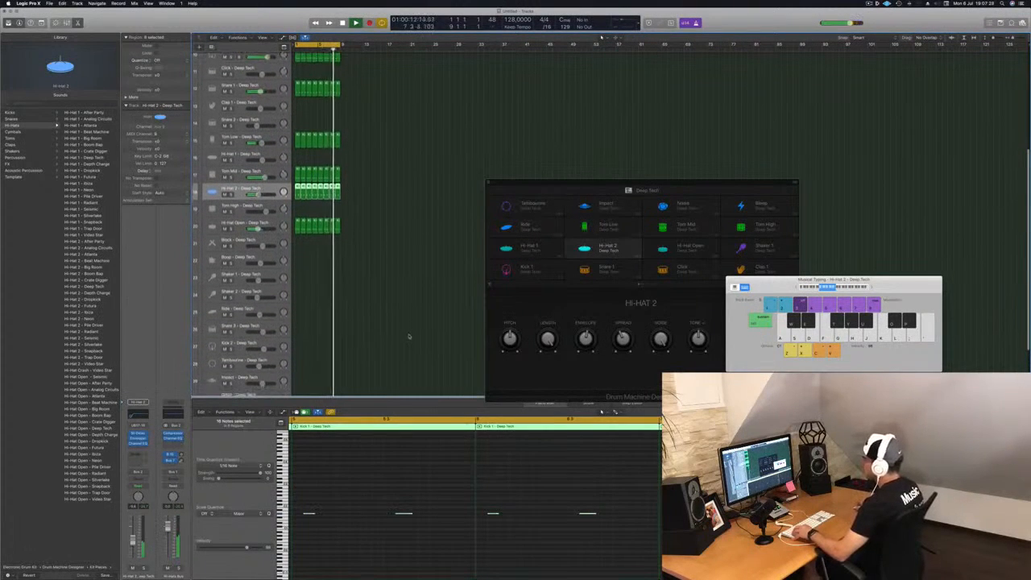
{"action": "left_click", "coordinate": [409, 337]}
{"action": "scroll", "coordinate": [409, 337], "scroll_direction": "down", "scroll_amount": 5}
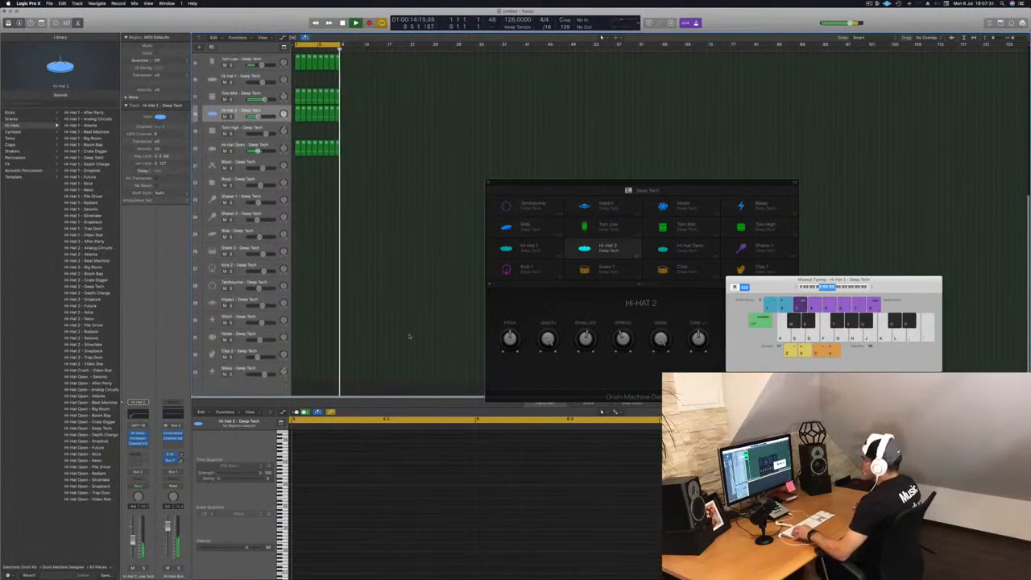
{"action": "left_click", "coordinate": [297, 147]}
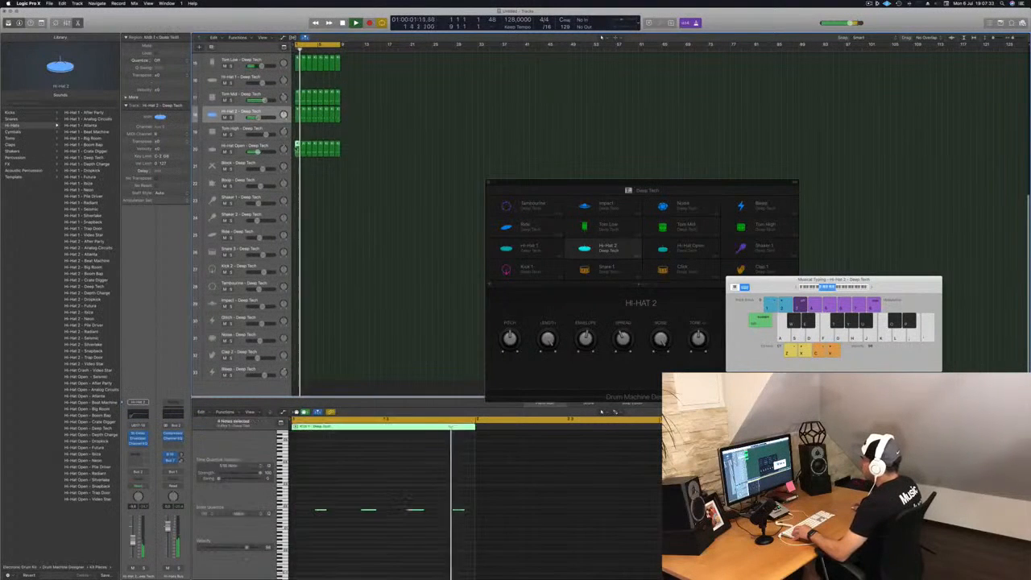
{"action": "left_click_drag", "start_coordinate": [298, 147], "coordinate": [300, 344]}
{"action": "left_click_drag", "start_coordinate": [427, 489], "coordinate": [553, 541]}
{"action": "left_click_drag", "start_coordinate": [466, 478], "coordinate": [403, 529]}
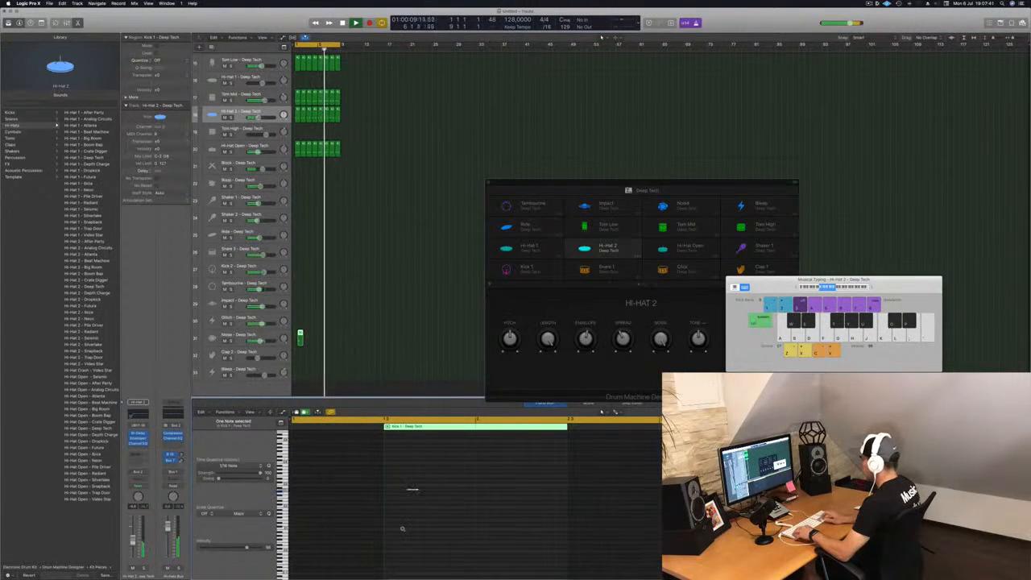
{"action": "key", "text": "alt+Down"}
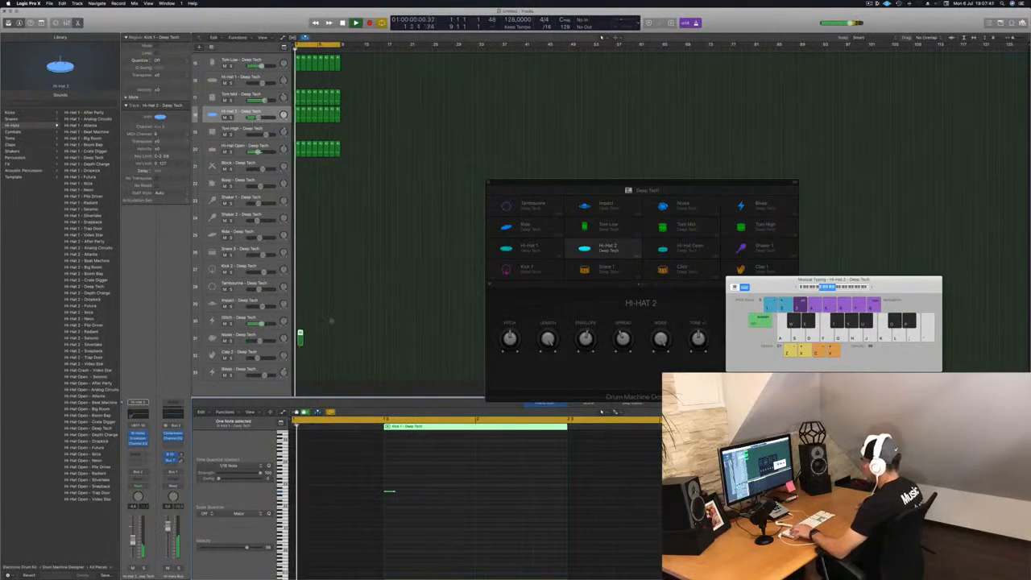
Step: Move the one-note region to the Glitch track and repeat it every two bars across the eight-bar loop
{"action": "left_click_drag", "start_coordinate": [300, 342], "coordinate": [300, 327]}
{"action": "key", "text": "super+Right"}
{"action": "key", "text": "super+Right"}
{"action": "key", "text": "super+Right"}
{"action": "key", "text": "super+Right"}
{"action": "key", "text": "super+Right"}
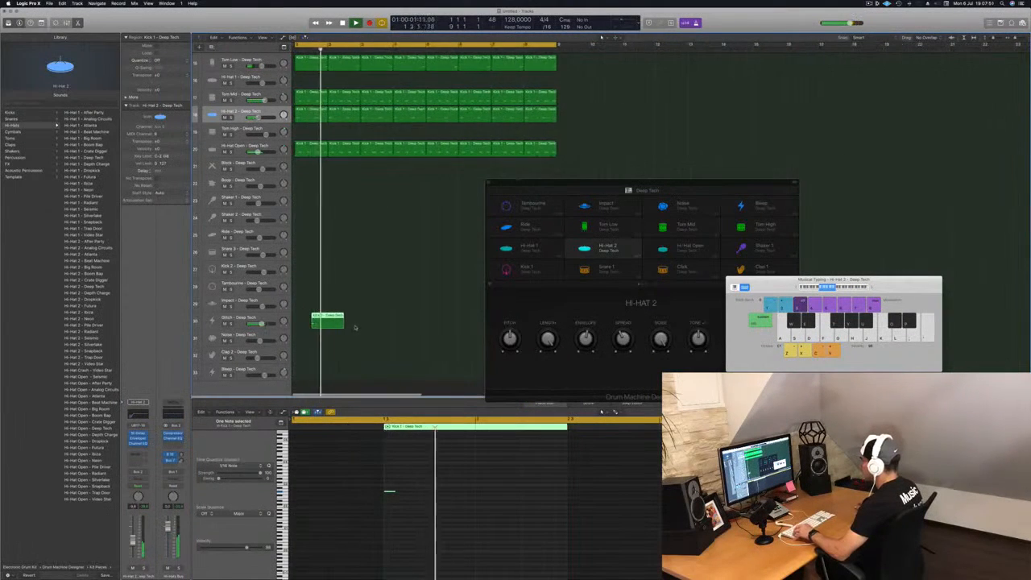
{"action": "key", "text": "super+Left"}
{"action": "left_click_drag", "start_coordinate": [318, 317], "coordinate": [411, 325]}
{"action": "key", "text": "super+Left"}
{"action": "left_click", "coordinate": [327, 281]}
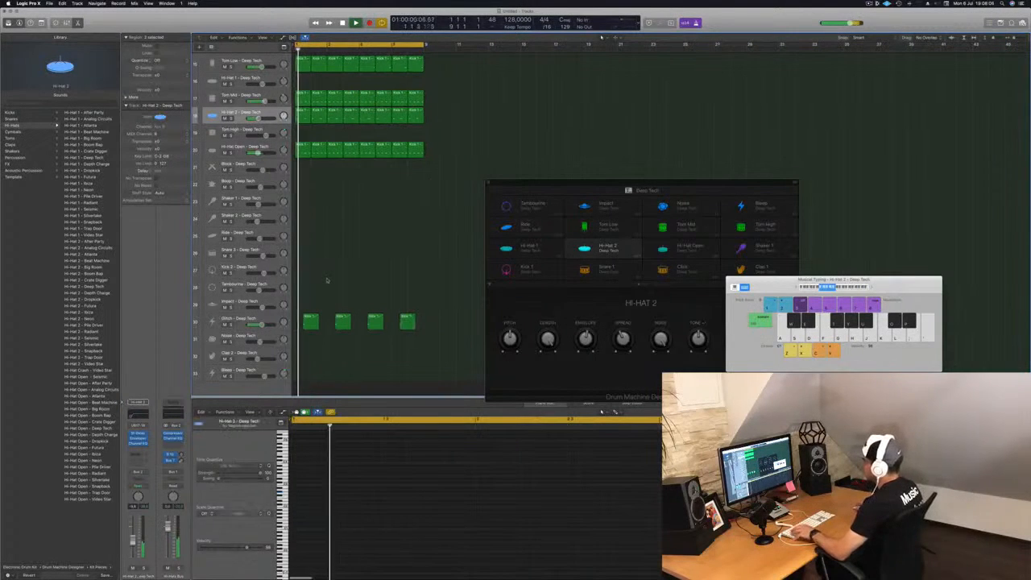
Step: Copy the first Glitch region to bar 1 of the Noise track and transpose its note up a semitone
{"action": "left_click", "coordinate": [310, 324]}
{"action": "left_click_drag", "start_coordinate": [311, 322], "coordinate": [297, 346]}
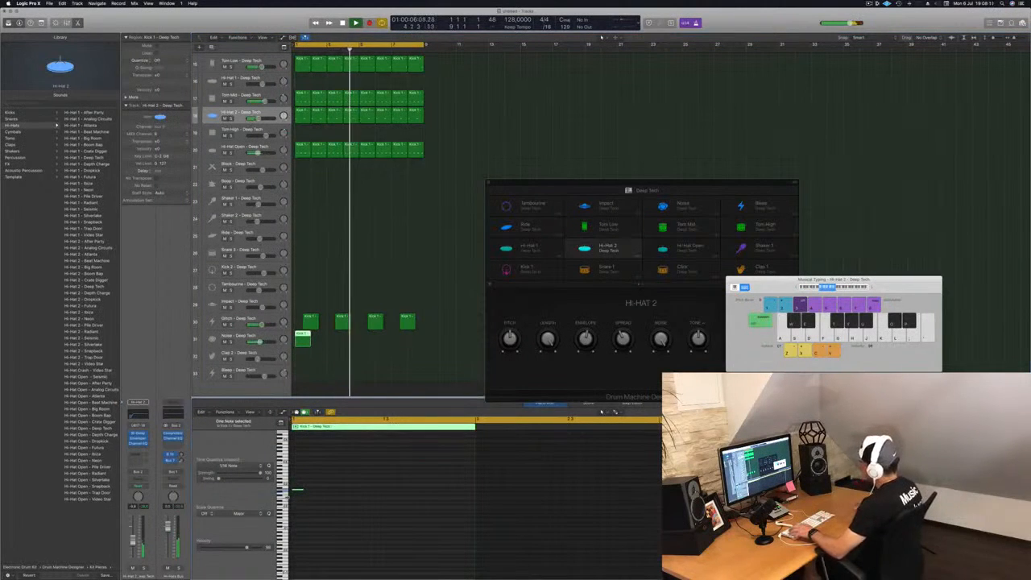
{"action": "key", "text": "Return"}
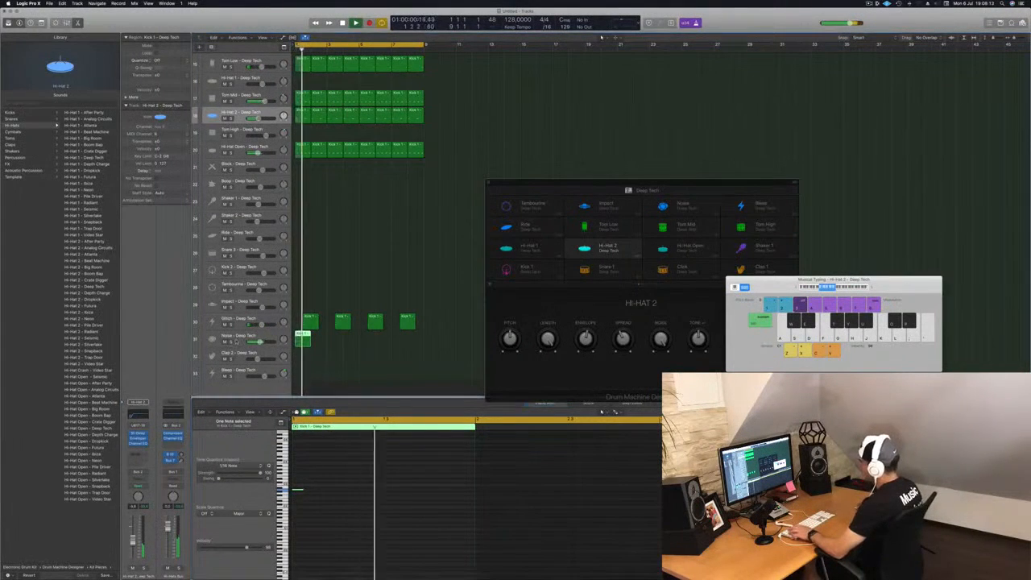
Step: Audition percussion sounds on the Noise track, including Noise - Big Room and Noise - Dropkick, and load Noise - Future
{"action": "left_click", "coordinate": [234, 340]}
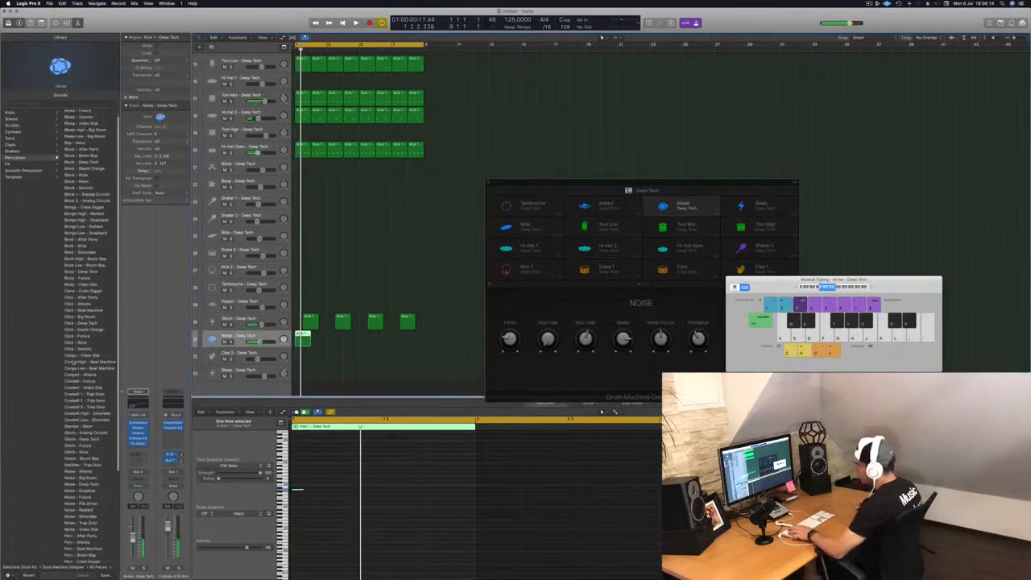
{"action": "left_click", "coordinate": [79, 419]}
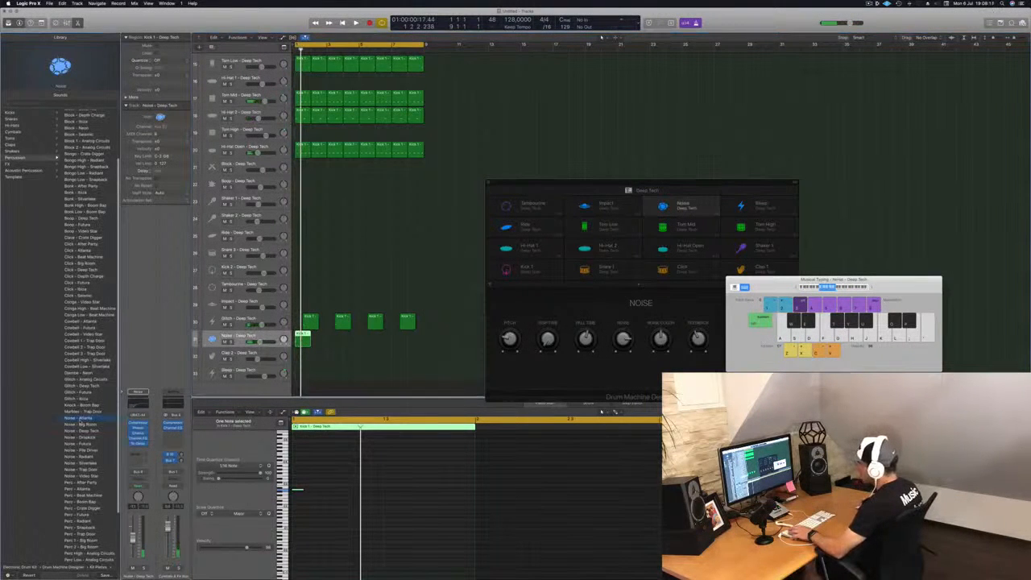
{"action": "left_click", "coordinate": [83, 425]}
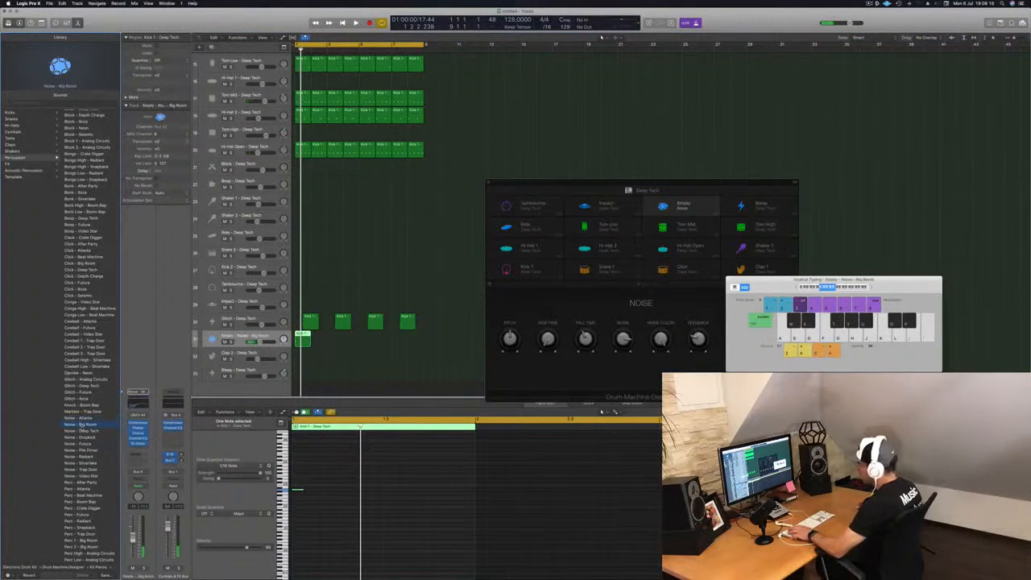
{"action": "key", "text": "space"}
{"action": "key", "text": "Return"}
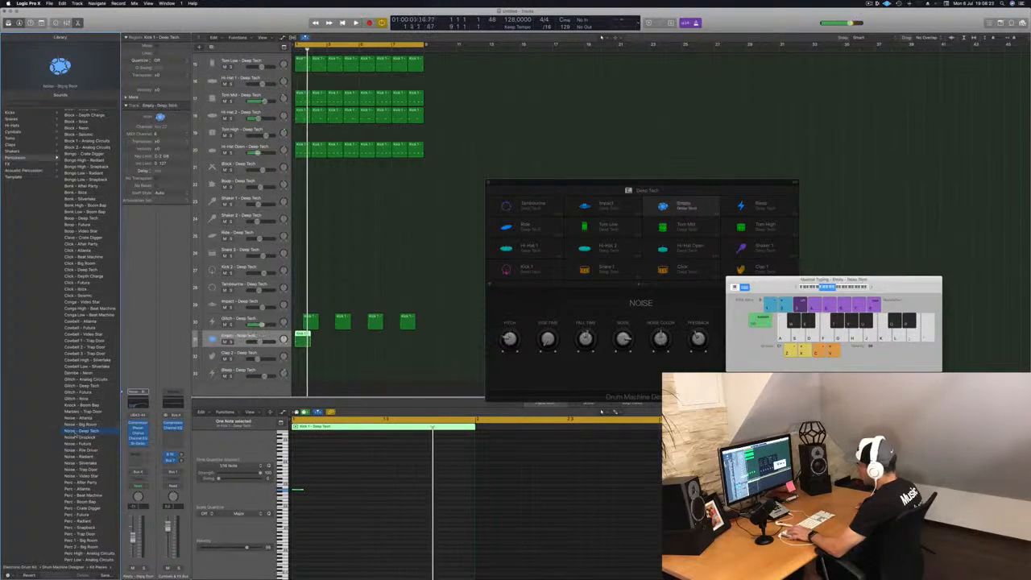
{"action": "left_click", "coordinate": [79, 436]}
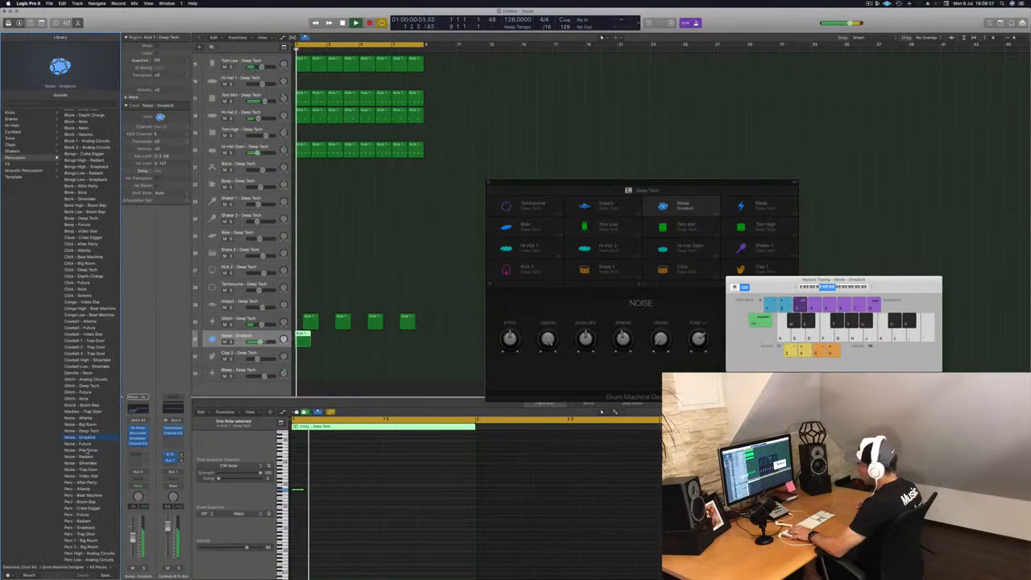
{"action": "key", "text": "Return"}
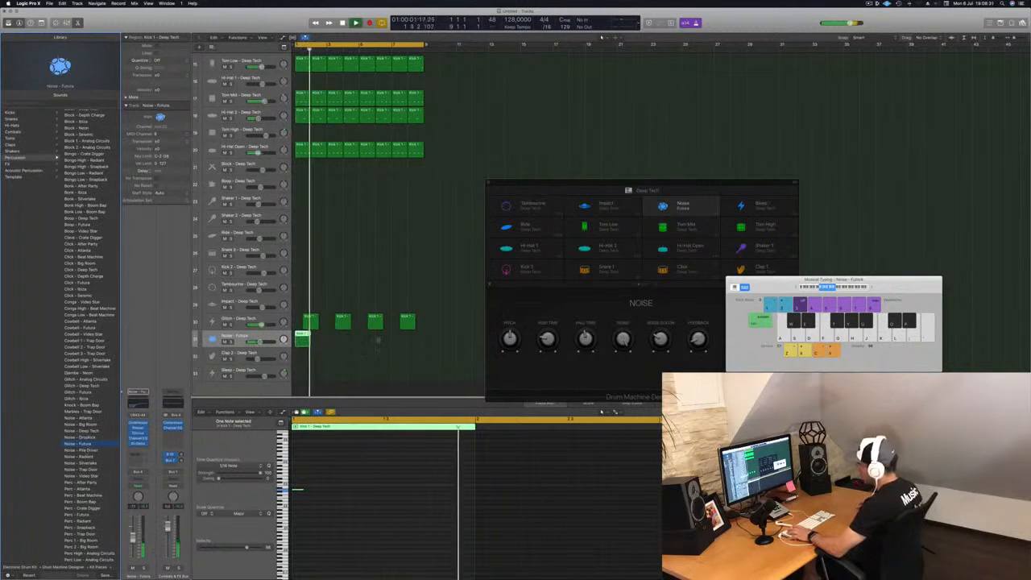
Step: Copy the Noise region to bar 5 and play the beat from the start
{"action": "left_click_drag", "start_coordinate": [302, 337], "coordinate": [369, 343]}
{"action": "left_click", "coordinate": [212, 339]}
{"action": "key", "text": "Return"}
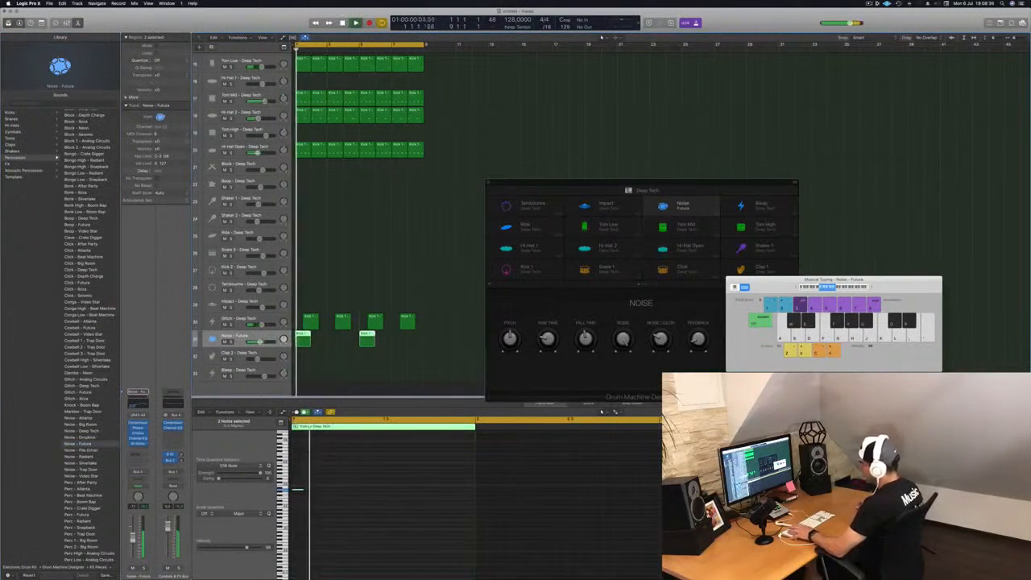
Step: Add a Bus 3 send to the Noise track and insert a stereo SilverVerb on the bus's aux channel
{"action": "left_click", "coordinate": [138, 456]}
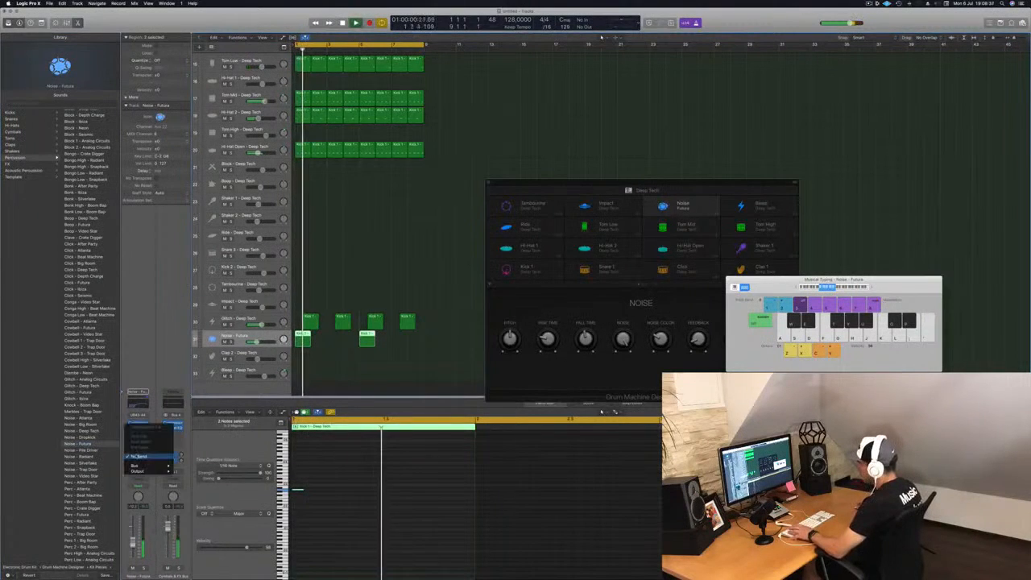
{"action": "key", "text": "Escape"}
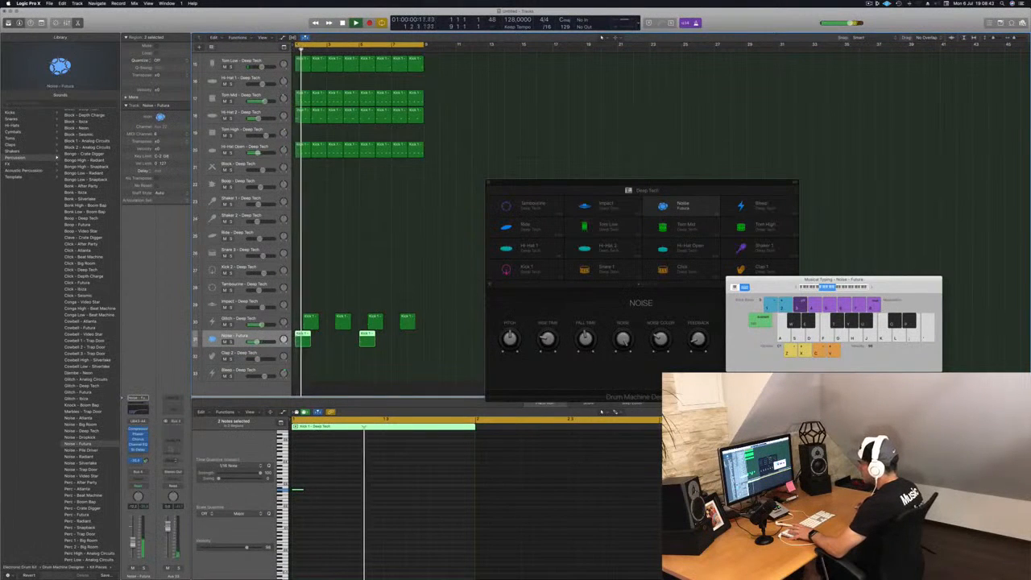
{"action": "left_click", "coordinate": [171, 431]}
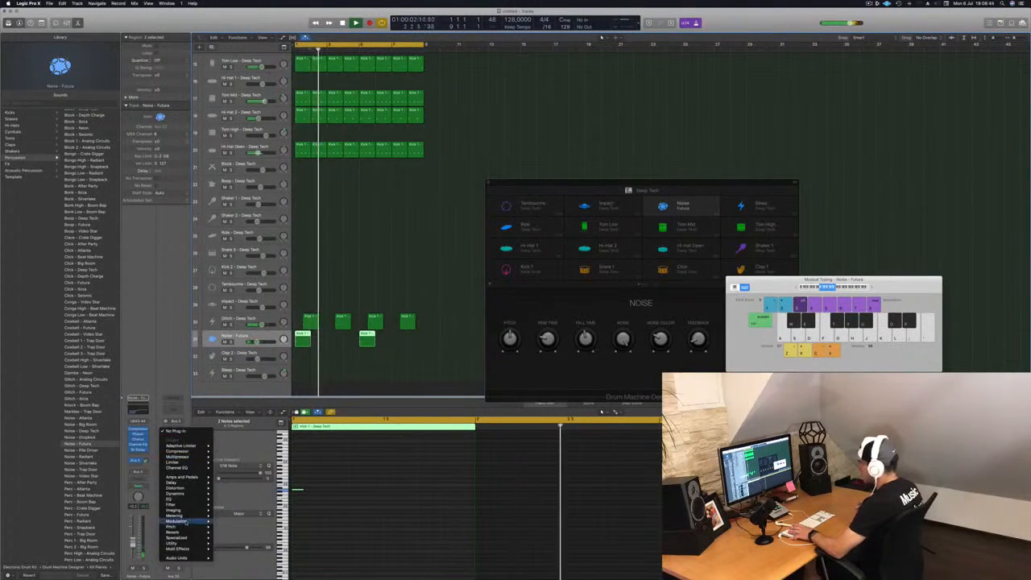
{"action": "mouse_move", "coordinate": [177, 532]}
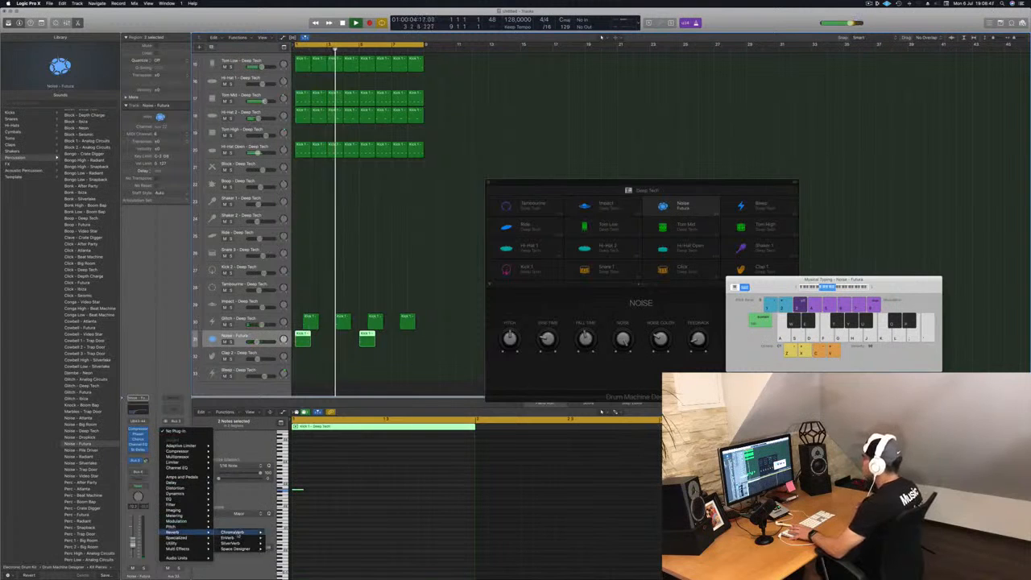
{"action": "mouse_move", "coordinate": [233, 539]}
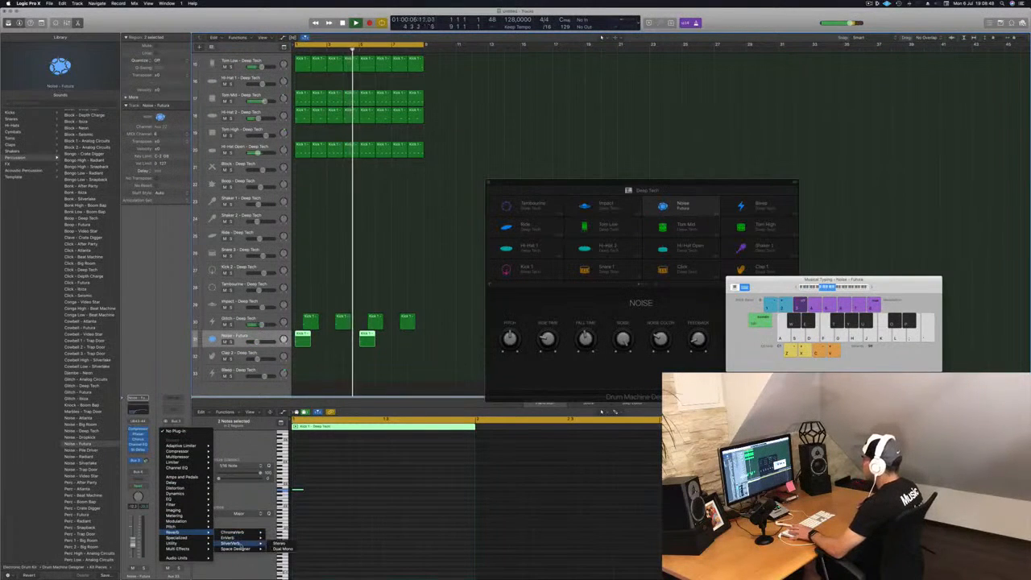
{"action": "left_click", "coordinate": [278, 545]}
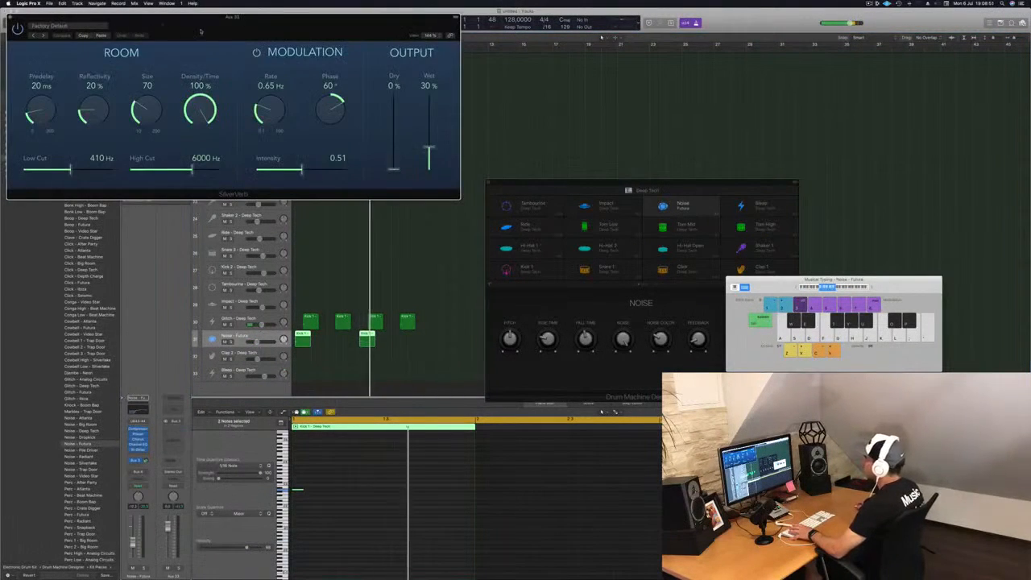
Step: Load the grandiose preset in the SilverVerb
{"action": "left_click_drag", "start_coordinate": [69, 9], "coordinate": [208, 71]}
{"action": "left_click", "coordinate": [214, 76]}
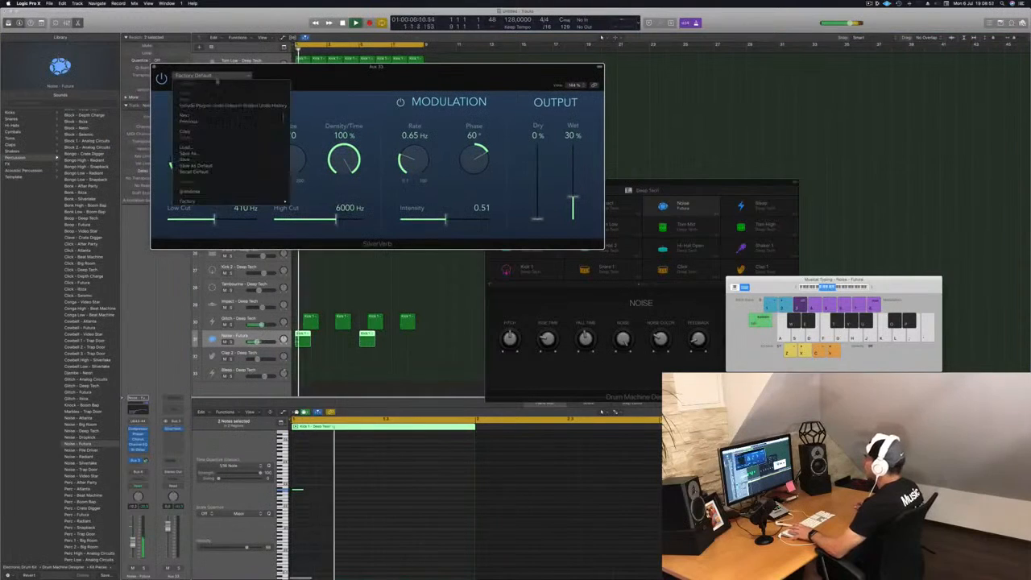
{"action": "left_click", "coordinate": [224, 192]}
{"action": "left_click_drag", "start_coordinate": [352, 71], "coordinate": [457, 117]}
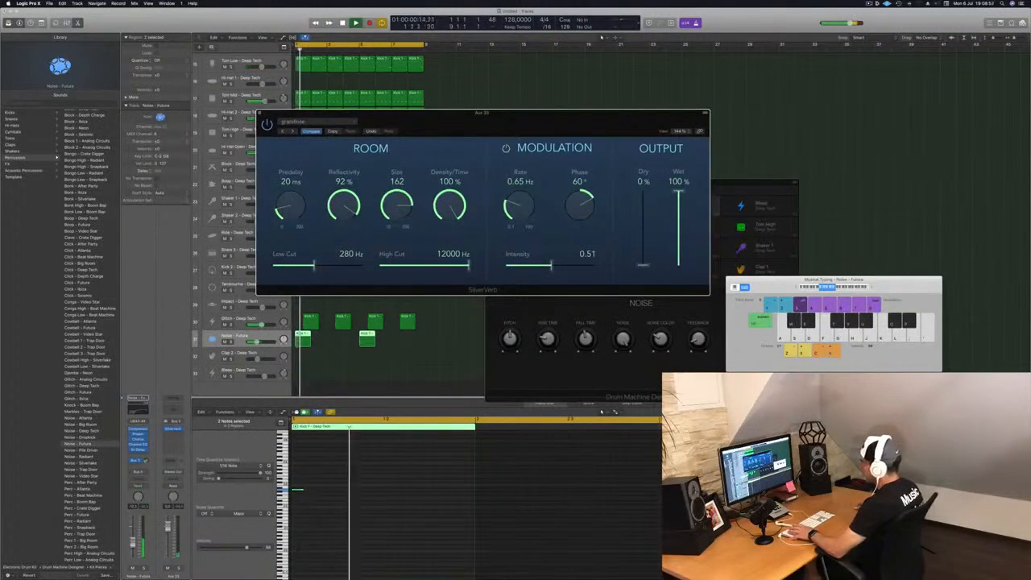
Step: Adjust the Noise track's Bus 3 send level while listening from the start, and close the SilverVerb window
{"action": "left_click_drag", "start_coordinate": [147, 462], "coordinate": [145, 462]}
{"action": "key", "text": "Return"}
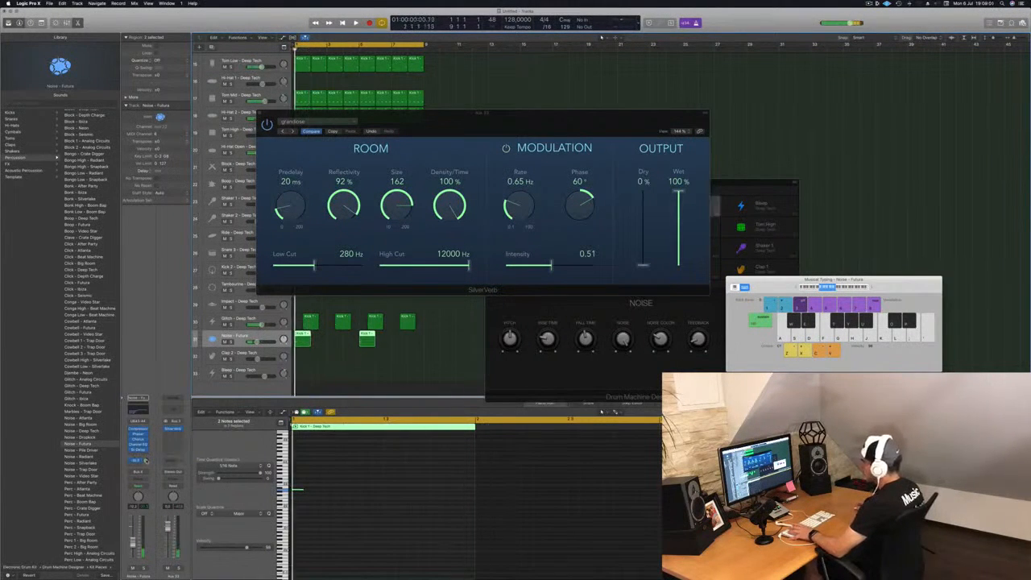
{"action": "left_click_drag", "start_coordinate": [515, 118], "coordinate": [477, 197]}
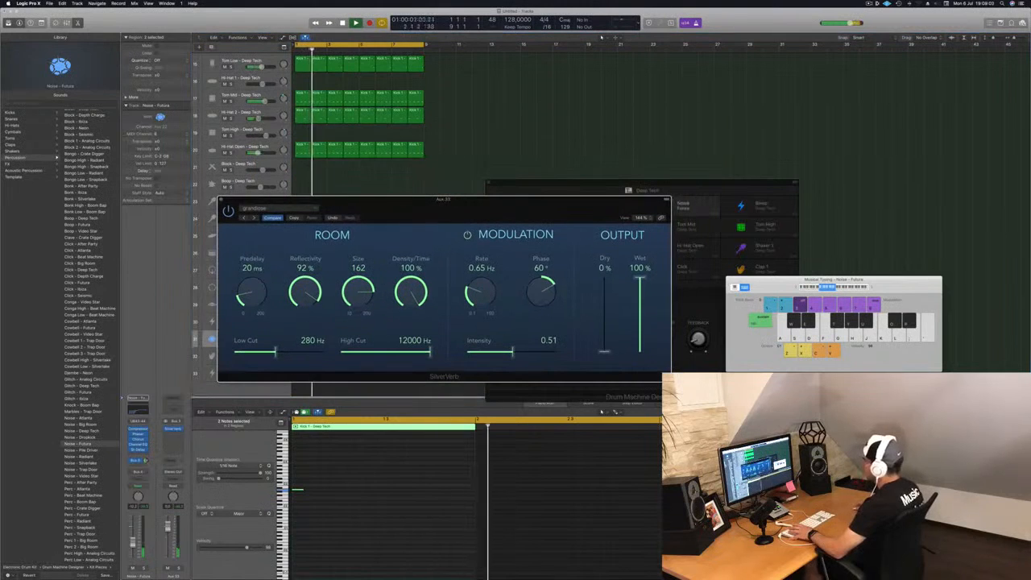
{"action": "key", "text": "super+w"}
{"action": "key", "text": "super+Left"}
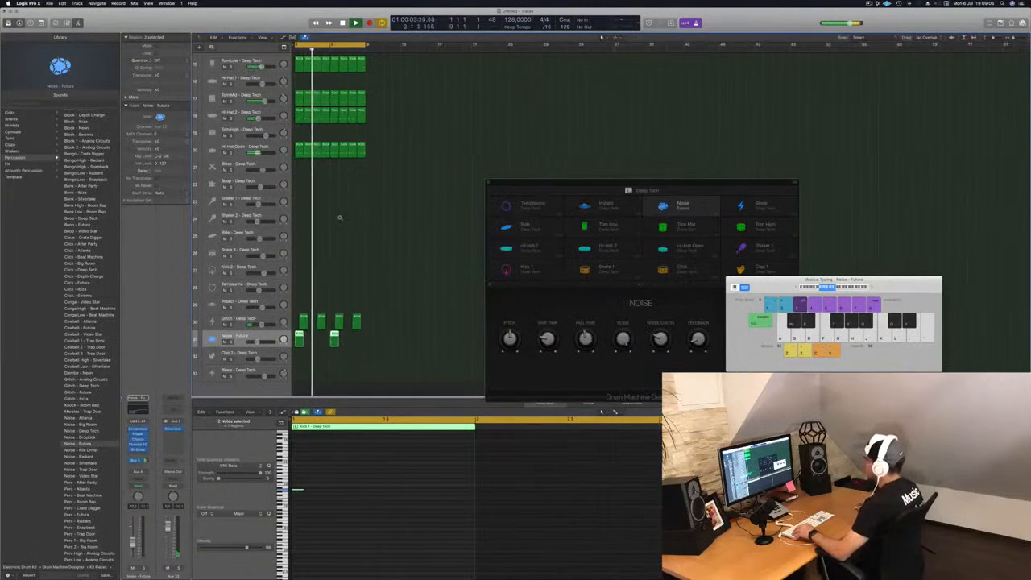
Step: Route the Glitch track to the SilverVerb by adding a Bus 3 send
{"action": "left_click", "coordinate": [252, 319]}
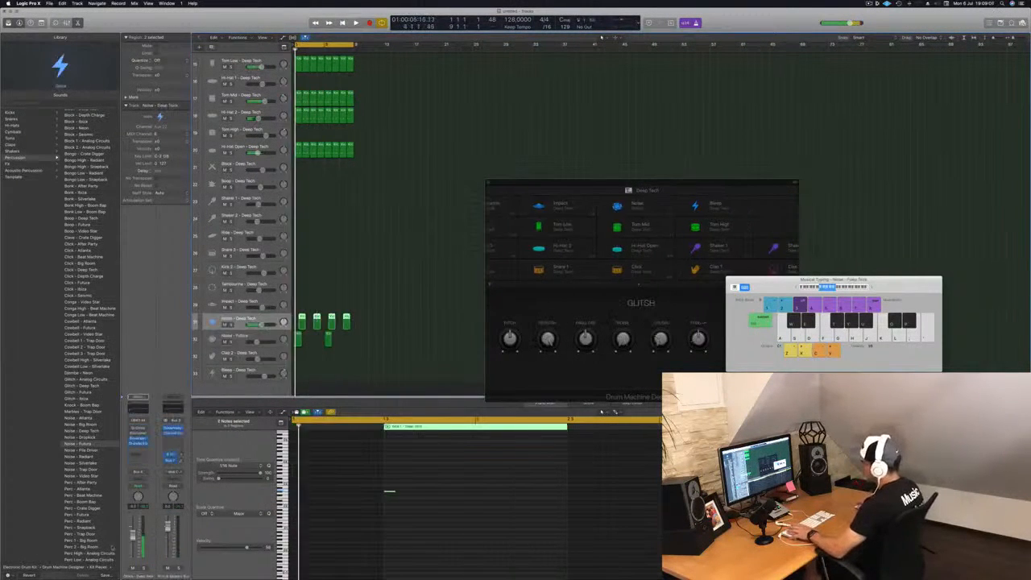
{"action": "left_click", "coordinate": [136, 459]}
{"action": "mouse_move", "coordinate": [141, 465]}
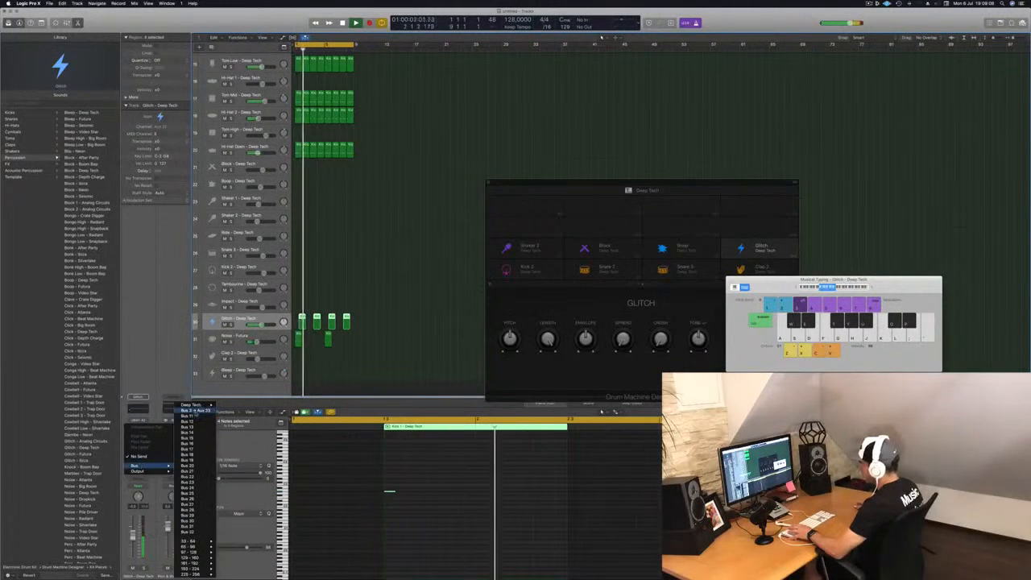
{"action": "left_click", "coordinate": [189, 483]}
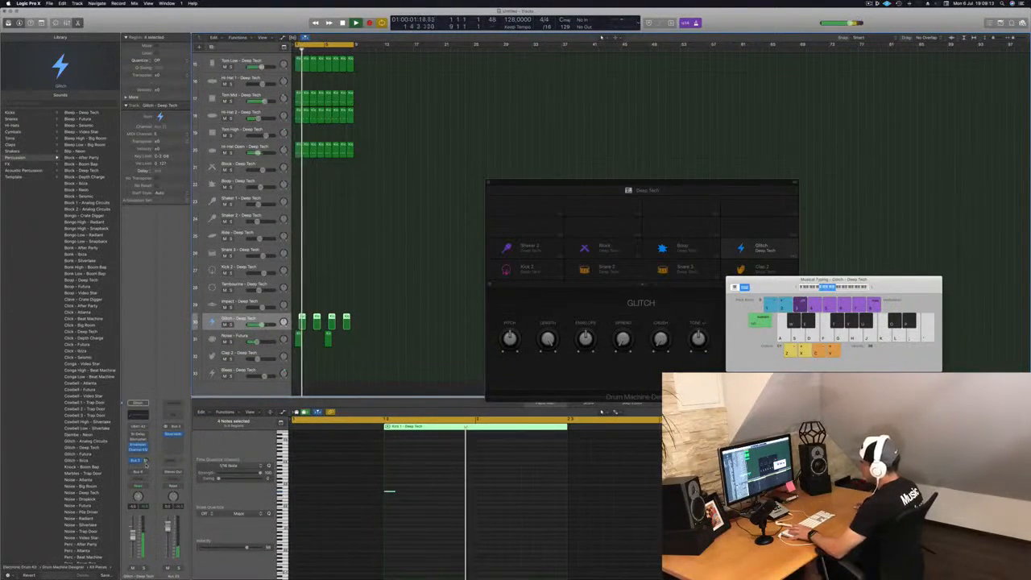
Step: Copy the first Hi-Hat Open region to bar 1 of the Shaker 2 track and transpose its four notes up four semitones
{"action": "scroll", "coordinate": [314, 288], "scroll_direction": "down", "scroll_amount": 5}
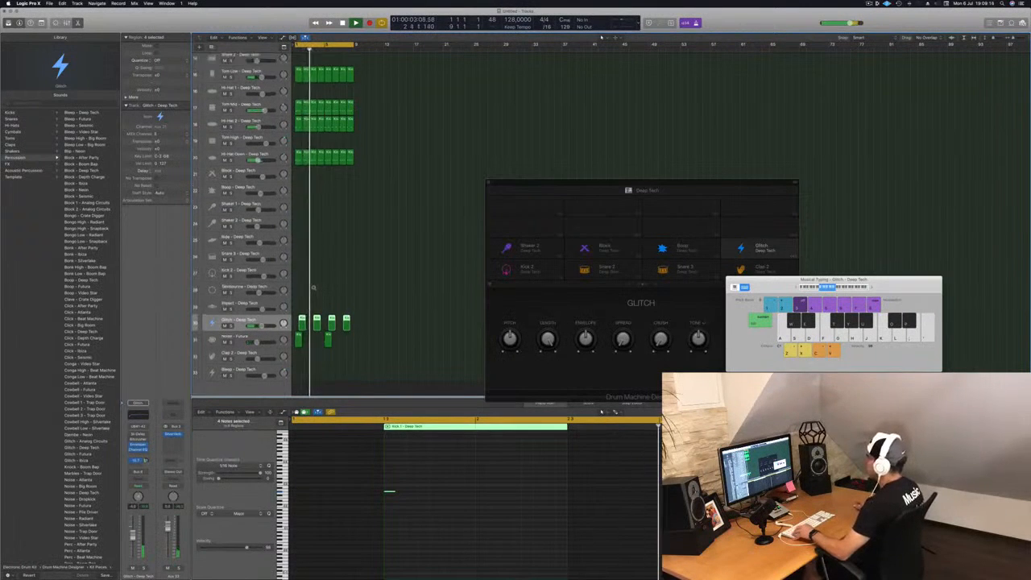
{"action": "scroll", "coordinate": [322, 292], "scroll_direction": "down", "scroll_amount": 4}
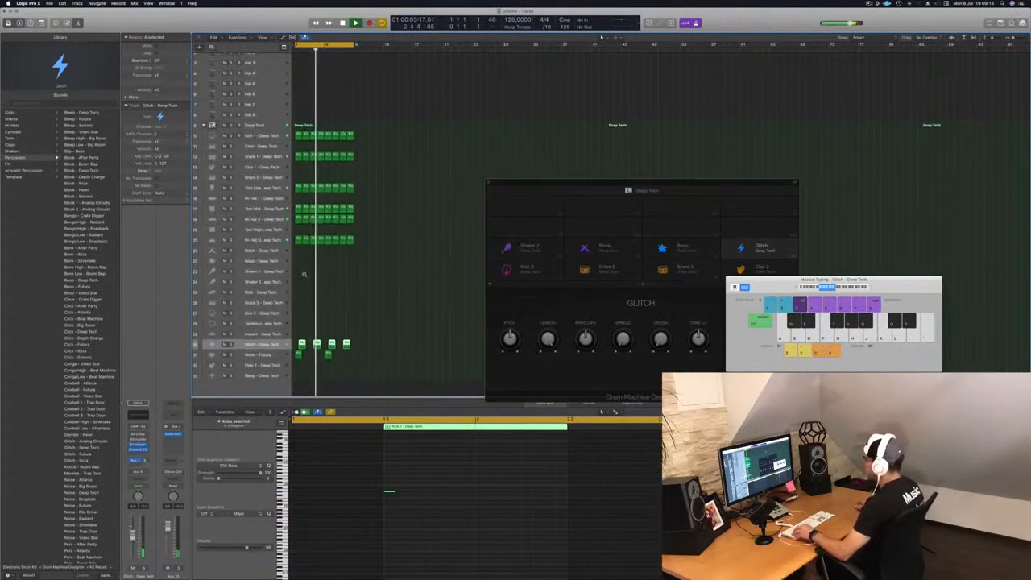
{"action": "left_click", "coordinate": [294, 234]}
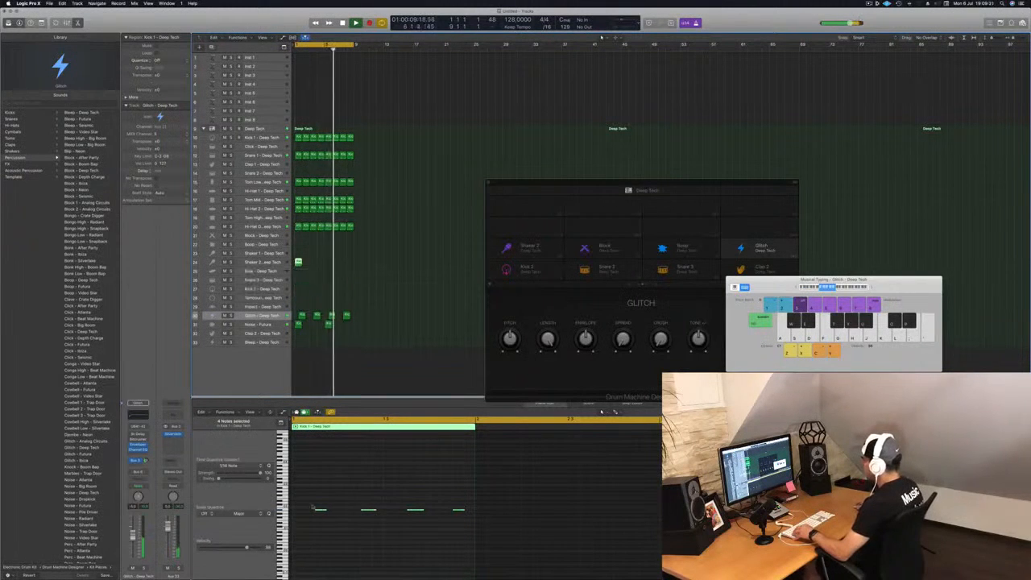
{"action": "left_click_drag", "start_coordinate": [313, 505], "coordinate": [462, 535]}
{"action": "key", "text": "alt+Up"}
{"action": "key", "text": "alt+Up"}
{"action": "key", "text": "alt+Up"}
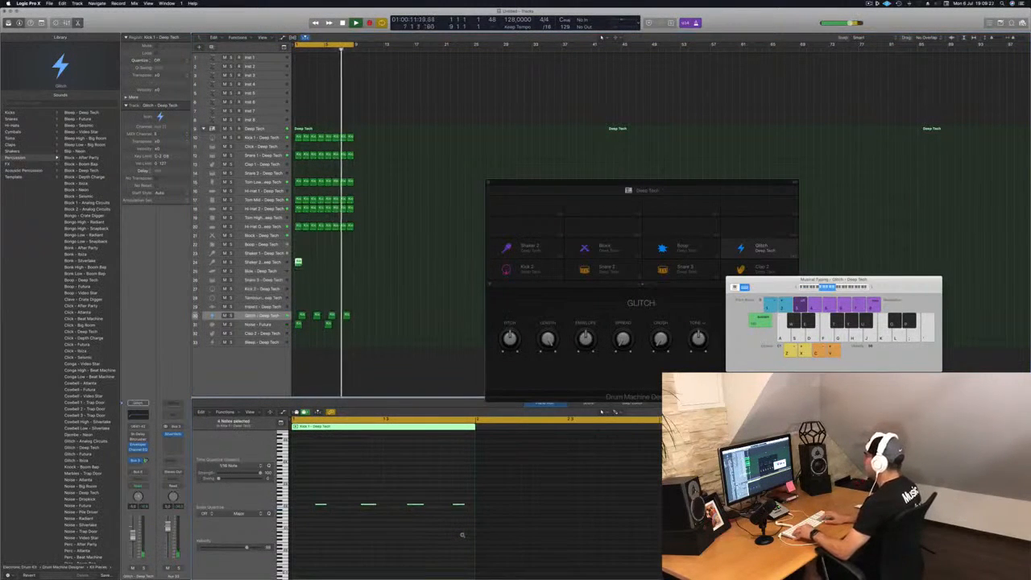
{"action": "key", "text": "alt+Up"}
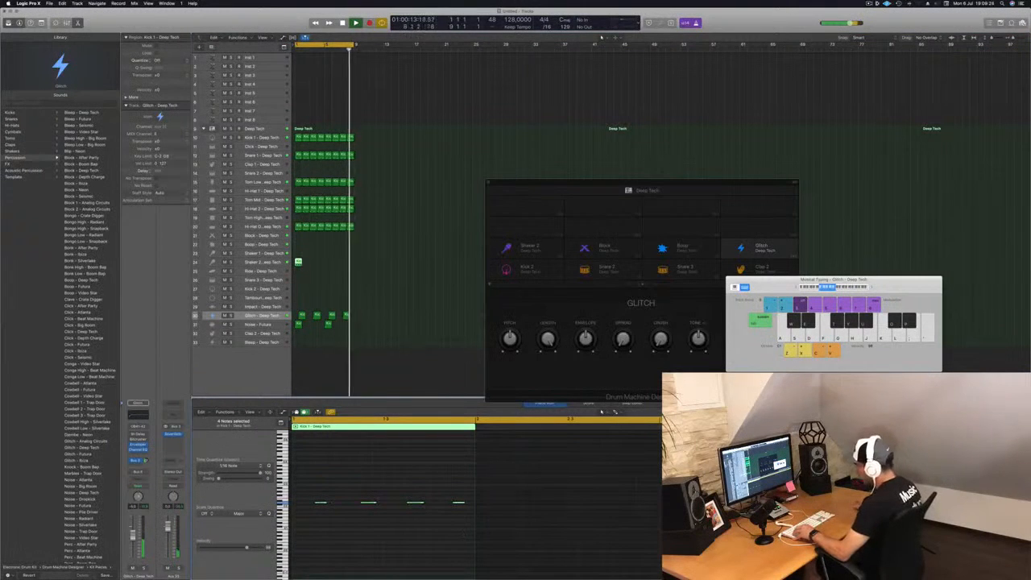
Step: Add a shifted copy of the four notes in the Shaker 2 region, repeat the region through bar 8, and play from the start
{"action": "left_click_drag", "start_coordinate": [318, 503], "coordinate": [298, 505]}
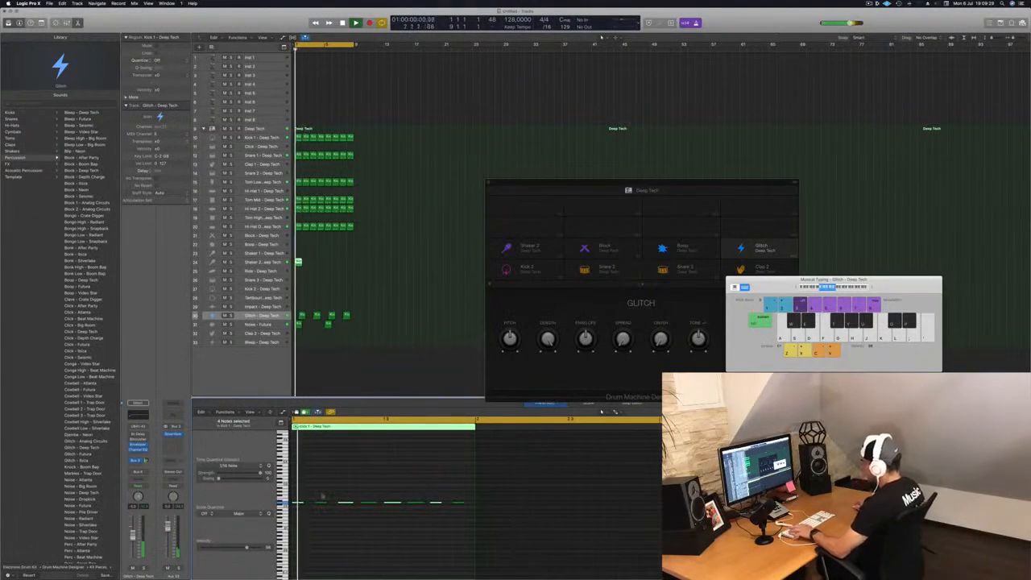
{"action": "left_click", "coordinate": [272, 265]}
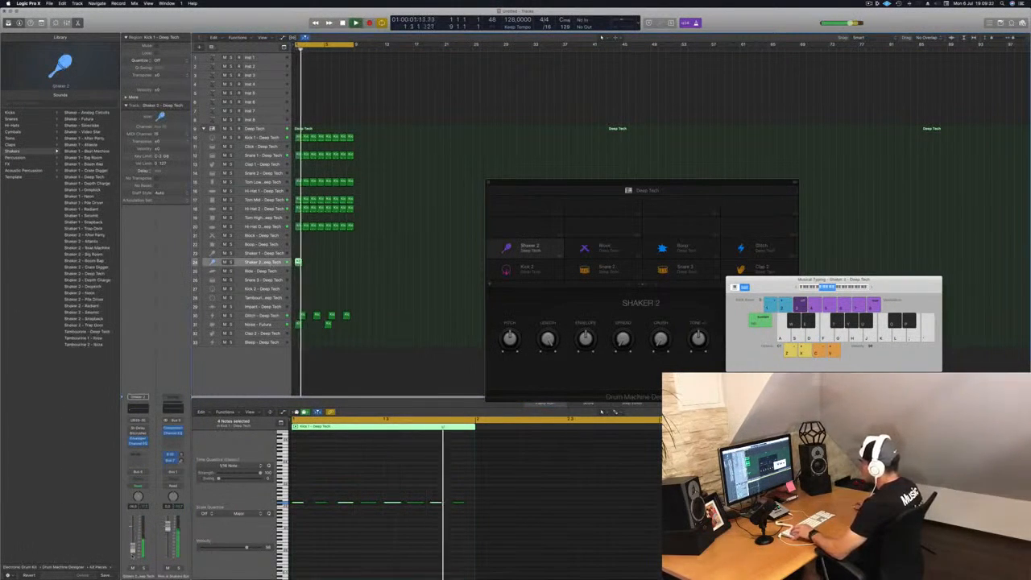
{"action": "left_click_drag", "start_coordinate": [299, 263], "coordinate": [329, 269]}
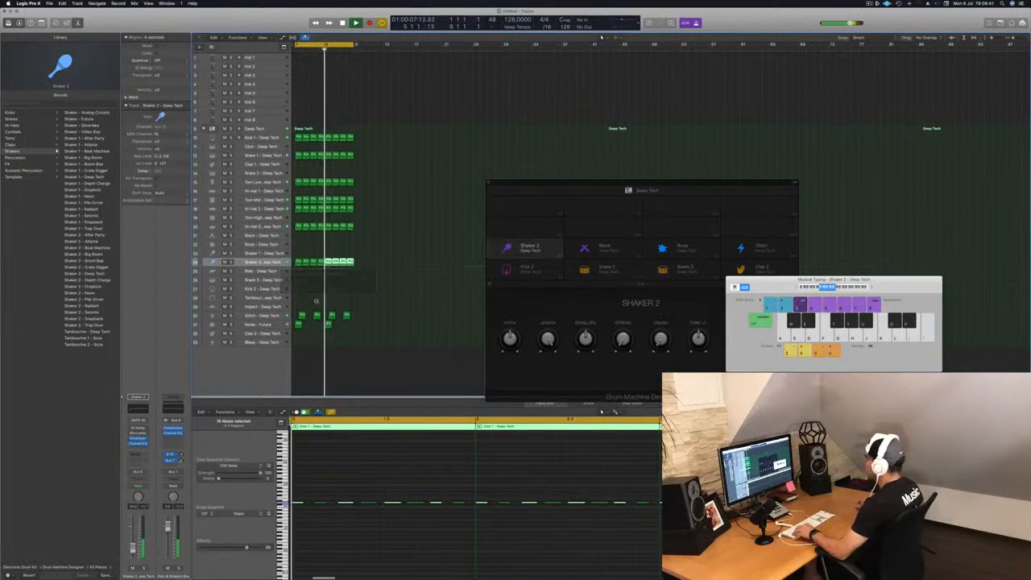
{"action": "scroll", "coordinate": [329, 288], "scroll_direction": "left", "scroll_amount": 2}
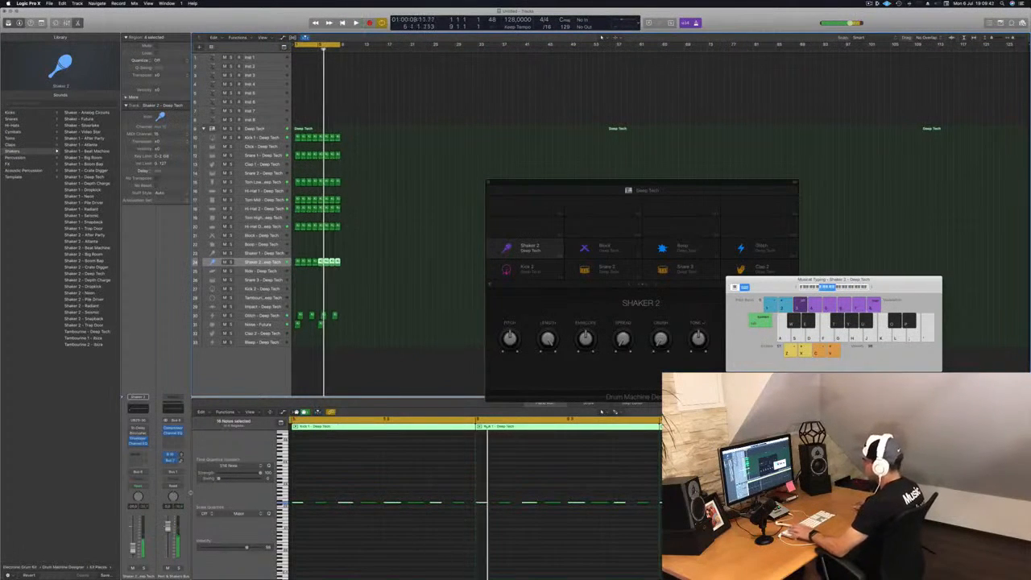
{"action": "key", "text": "Return"}
{"action": "key", "text": "space"}
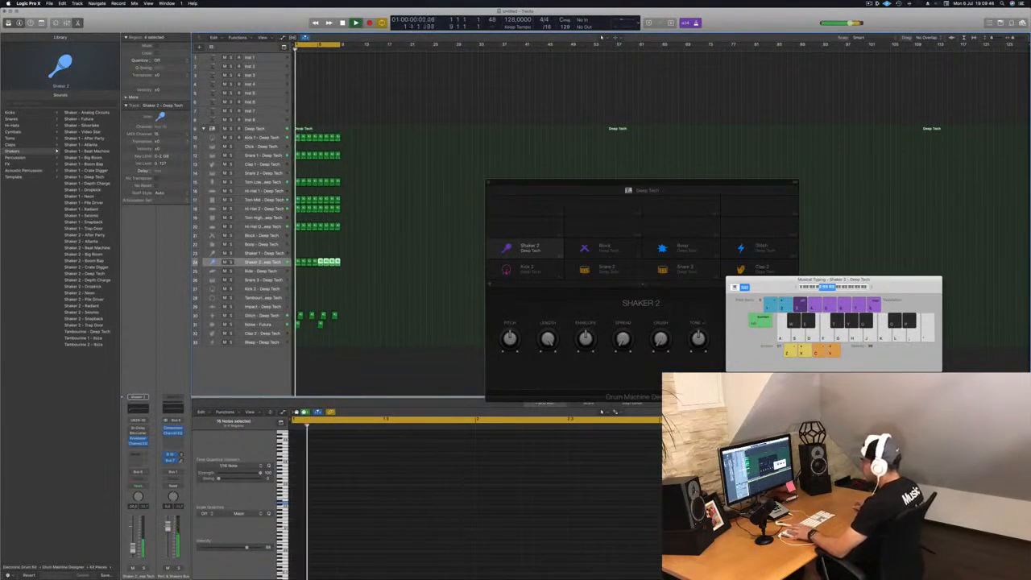
Step: Set the Shaker 2 Stereo Delay's output mix to 75% left and 48% right, compare it with bypass, and close the plug-in
{"action": "left_click", "coordinate": [138, 428]}
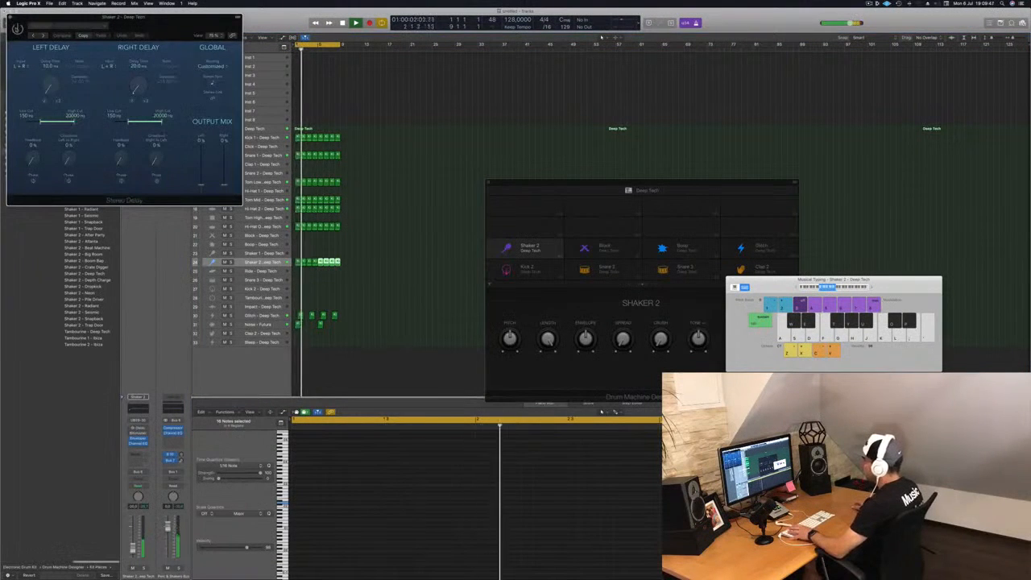
{"action": "left_click_drag", "start_coordinate": [220, 201], "coordinate": [418, 352]}
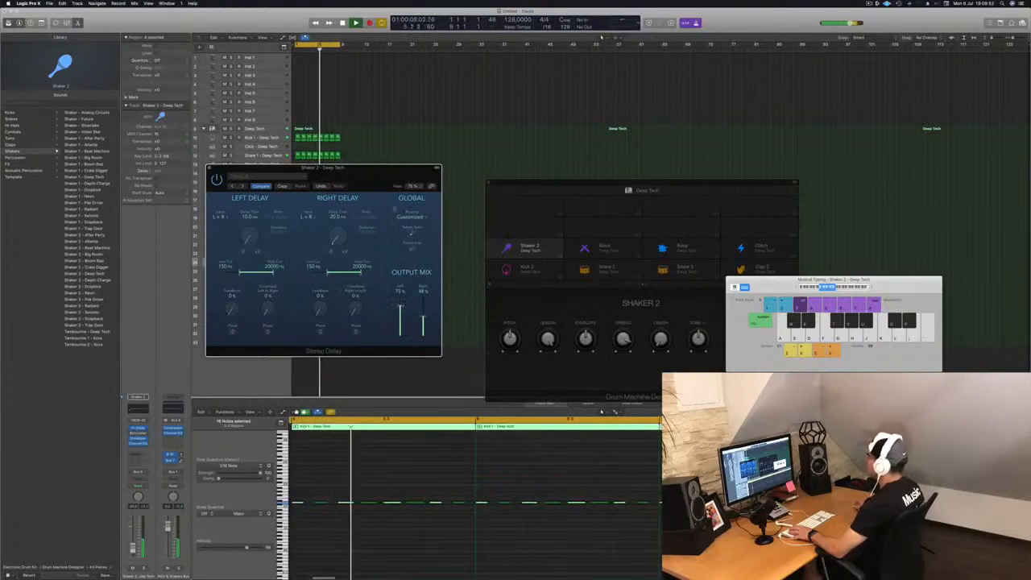
{"action": "left_click_drag", "start_coordinate": [364, 177], "coordinate": [409, 193]}
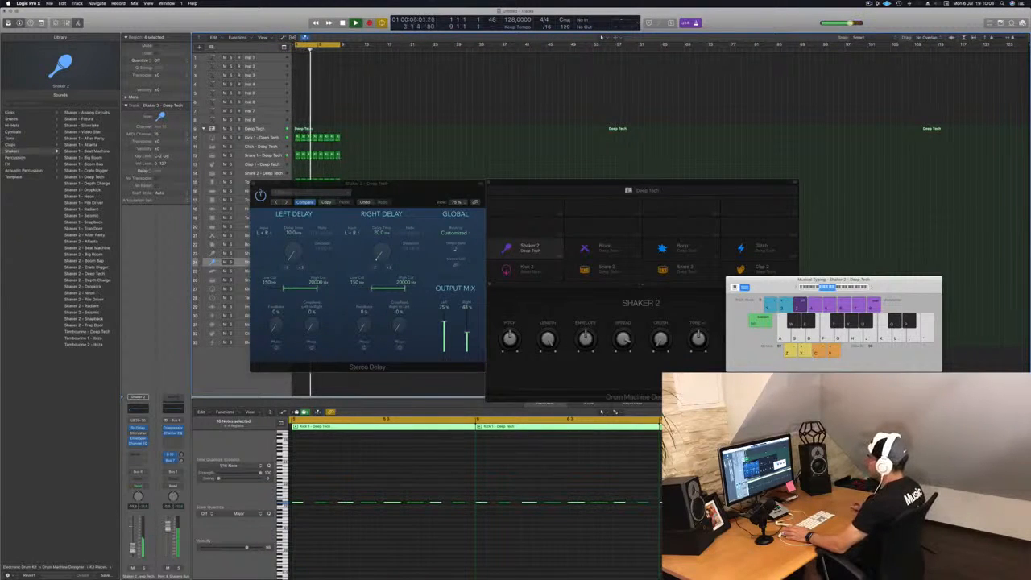
{"action": "left_click", "coordinate": [260, 194]}
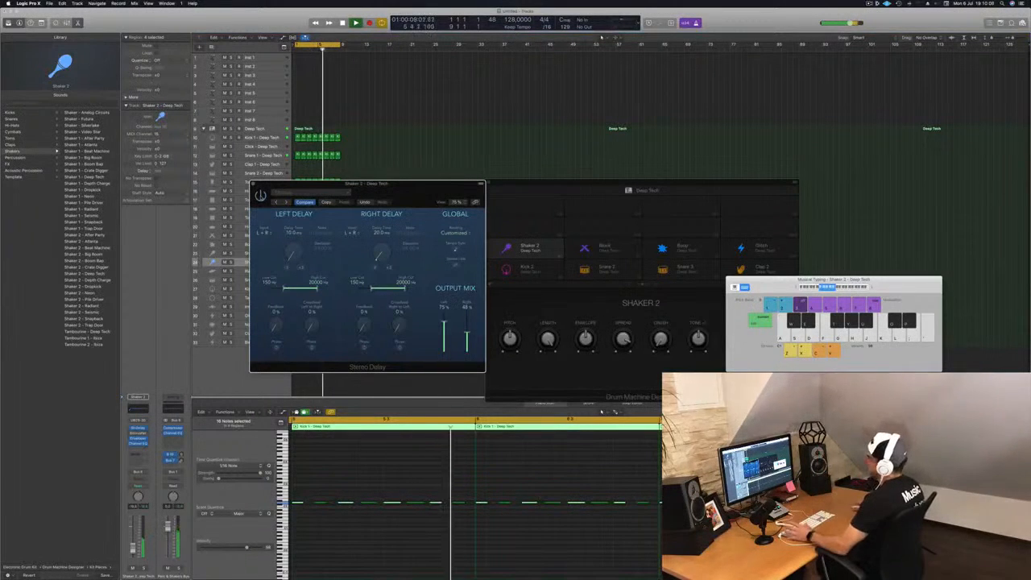
{"action": "left_click", "coordinate": [255, 184]}
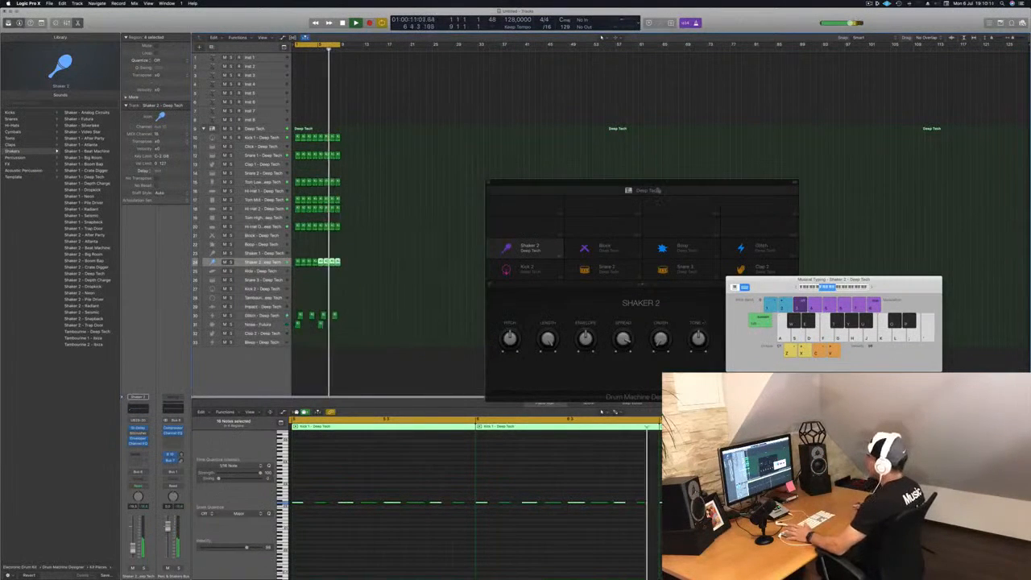
Step: Move the Drum Machine Designer window clear of the regions, check the Shaker 2 track, and close the window
{"action": "left_click", "coordinate": [256, 129]}
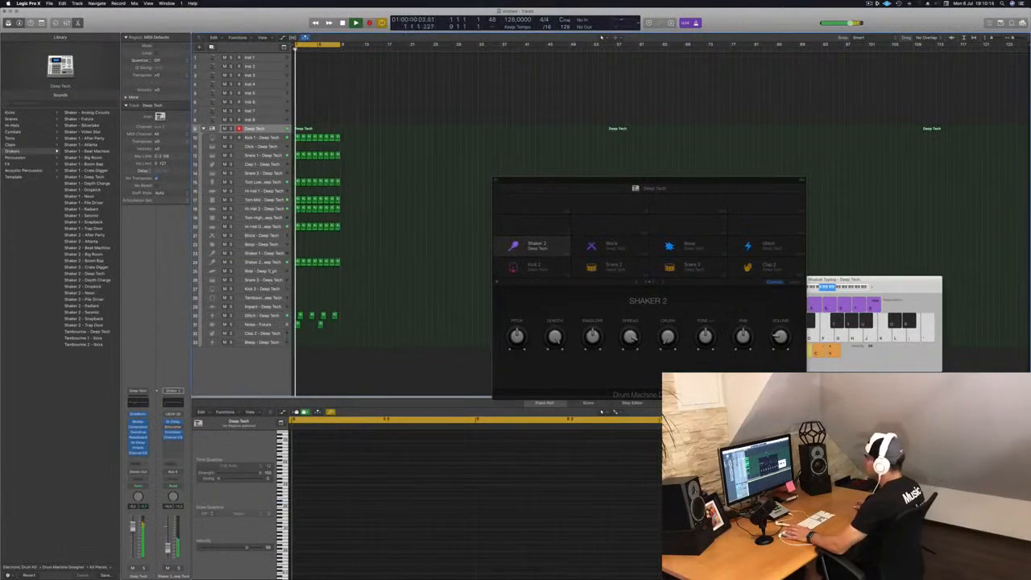
{"action": "left_click", "coordinate": [277, 262]}
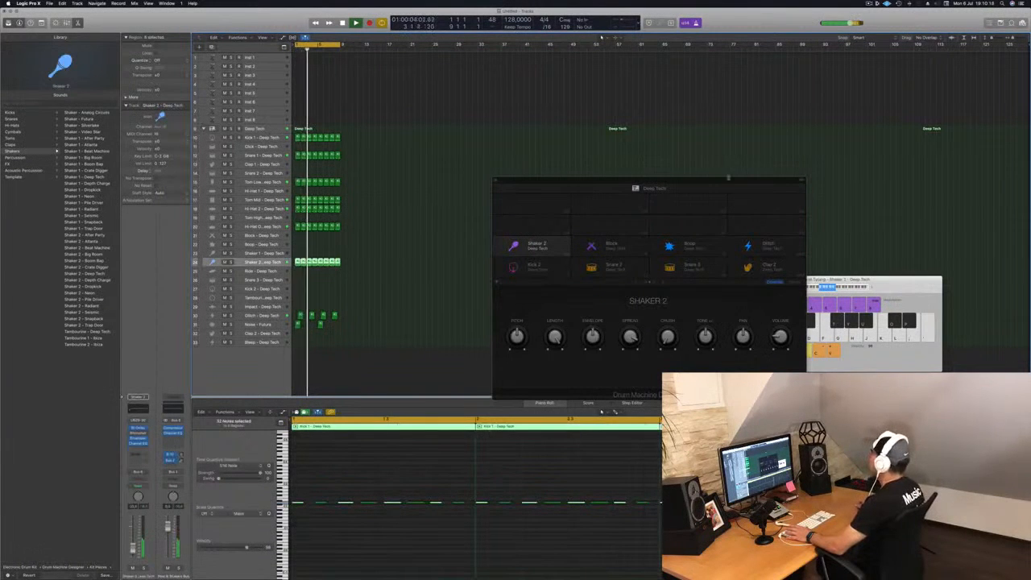
{"action": "left_click_drag", "start_coordinate": [575, 182], "coordinate": [529, 167]}
{"action": "left_click", "coordinate": [450, 176]}
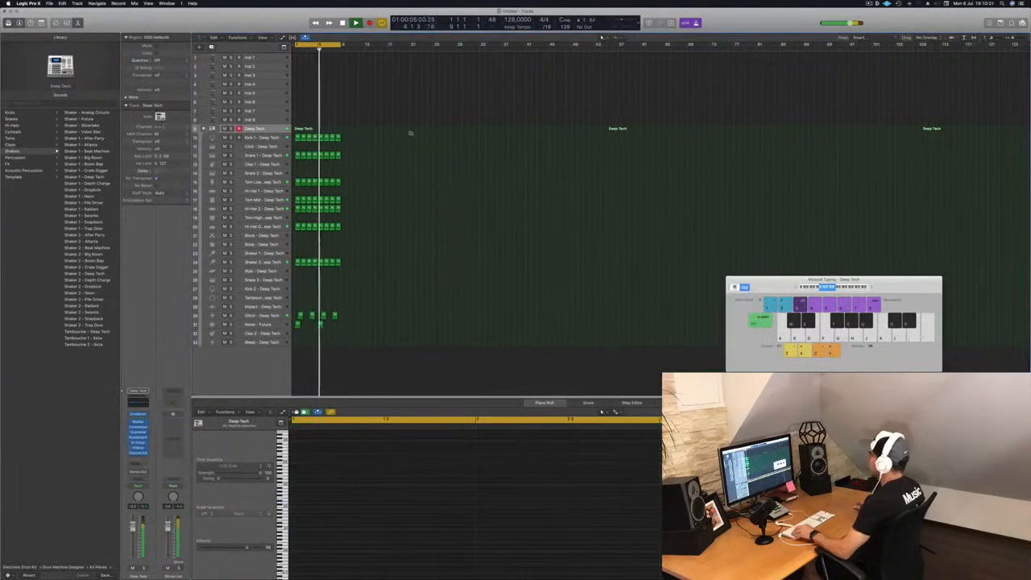
Step: Repeat all regions once to fill bars 9 to 16, and extend the cycle range to bar 17
{"action": "scroll", "coordinate": [445, 150], "scroll_direction": "up", "scroll_amount": 5}
{"action": "scroll", "coordinate": [446, 151], "scroll_direction": "down", "scroll_amount": 2}
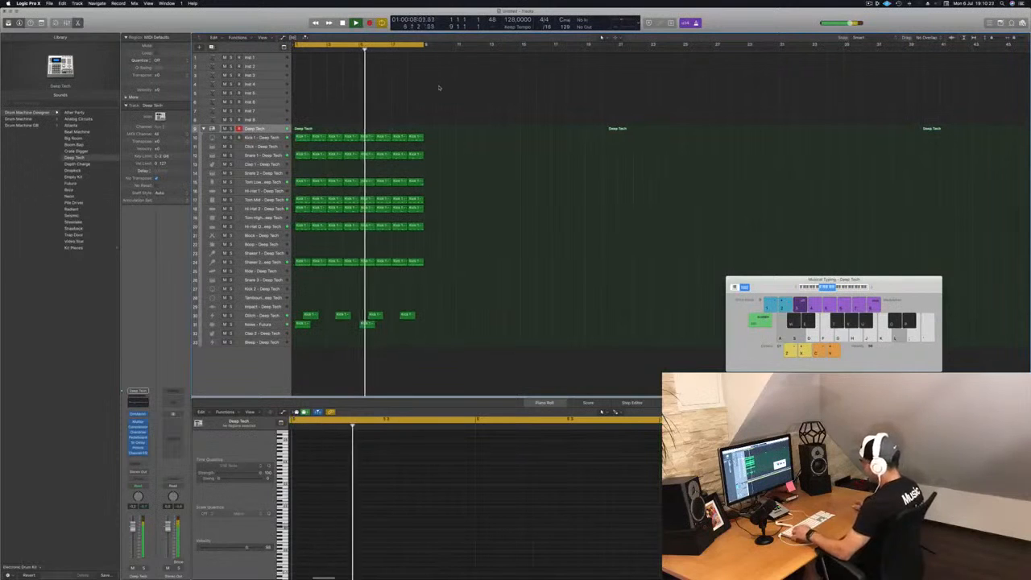
{"action": "key", "text": "super+a"}
{"action": "key", "text": "super+r"}
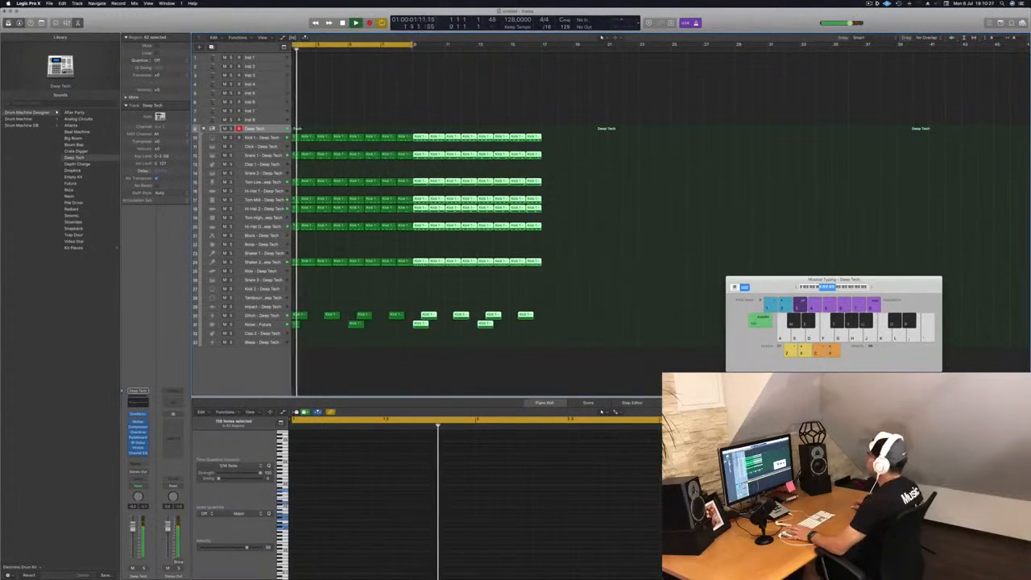
{"action": "left_click_drag", "start_coordinate": [415, 45], "coordinate": [543, 55]}
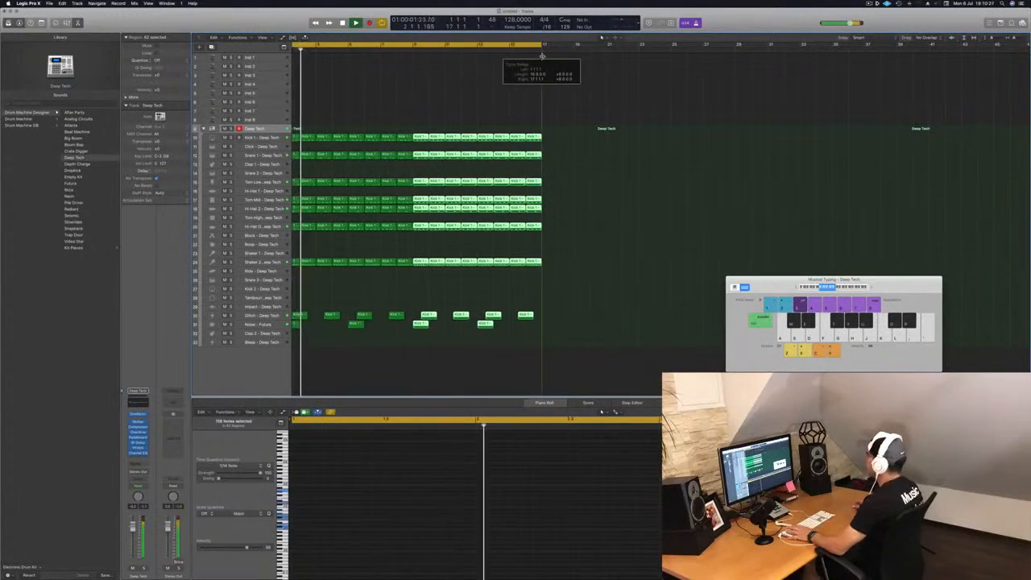
Step: Open Alchemy on the Inst 1 track during playback and filter its presets to the Brass category
{"action": "left_click", "coordinate": [262, 58]}
{"action": "key", "text": "space"}
{"action": "key", "text": "space"}
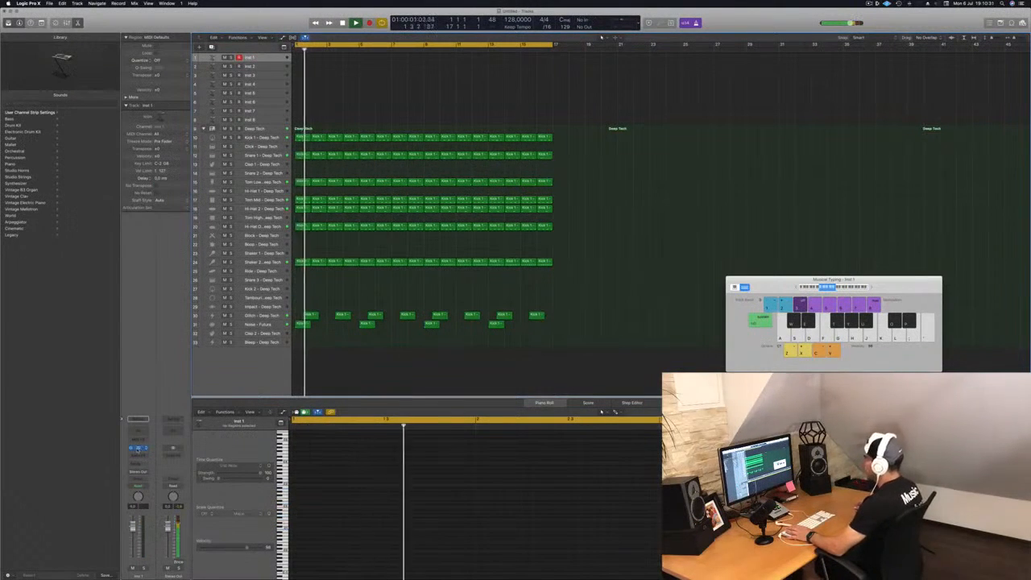
{"action": "left_click", "coordinate": [137, 448]}
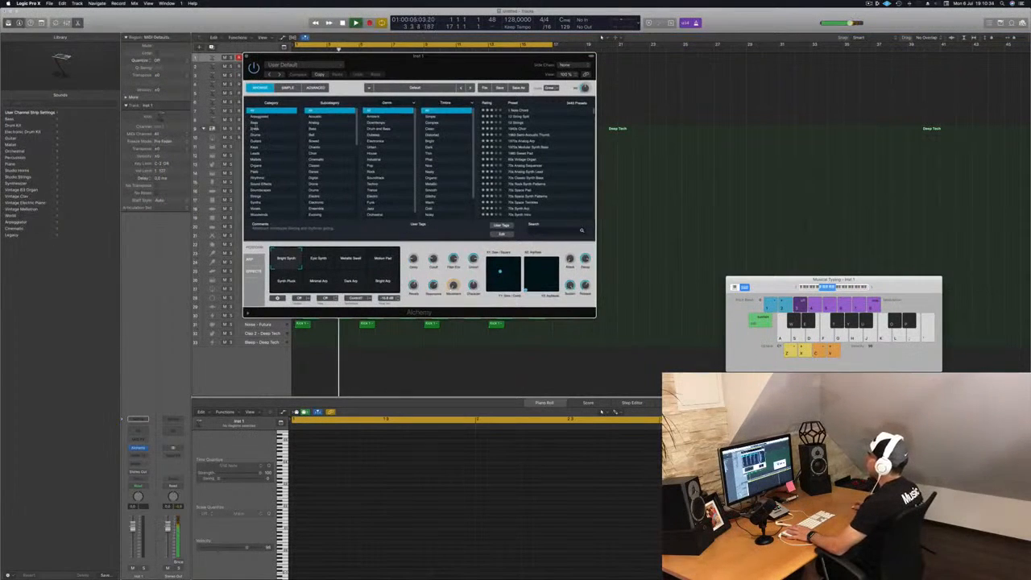
{"action": "left_click", "coordinate": [256, 122]}
{"action": "left_click", "coordinate": [257, 129]}
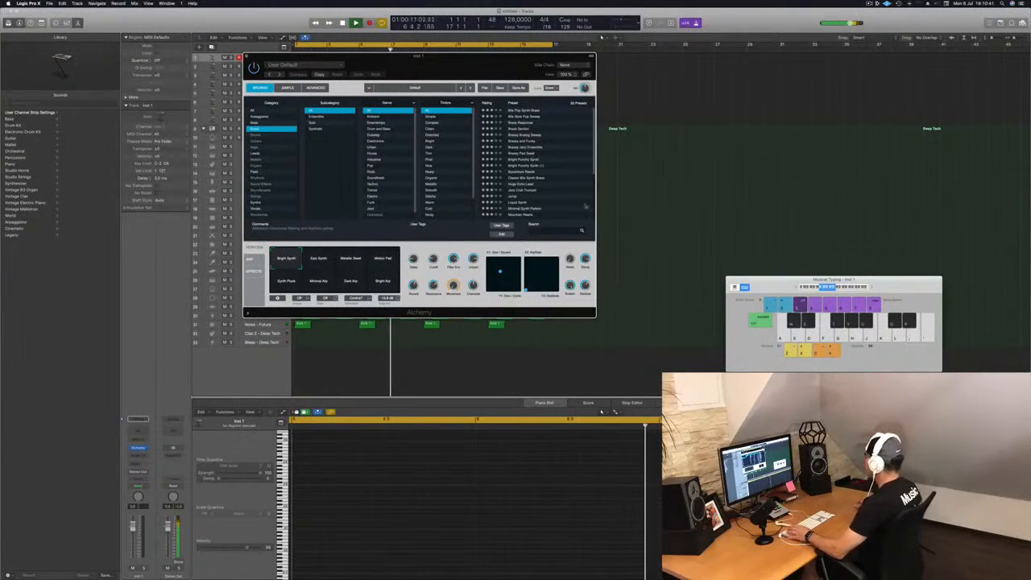
Step: Try the Byzantium Reeds preset, then load 80s Pop Synth Brass and reposition the Alchemy window
{"action": "left_click", "coordinate": [522, 172]}
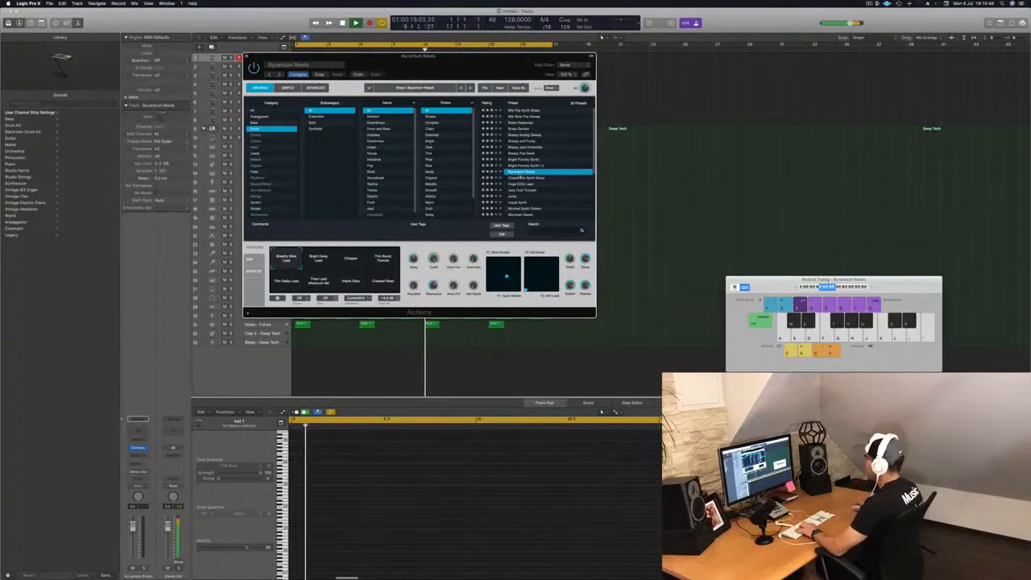
{"action": "left_click_drag", "start_coordinate": [427, 58], "coordinate": [574, 148]}
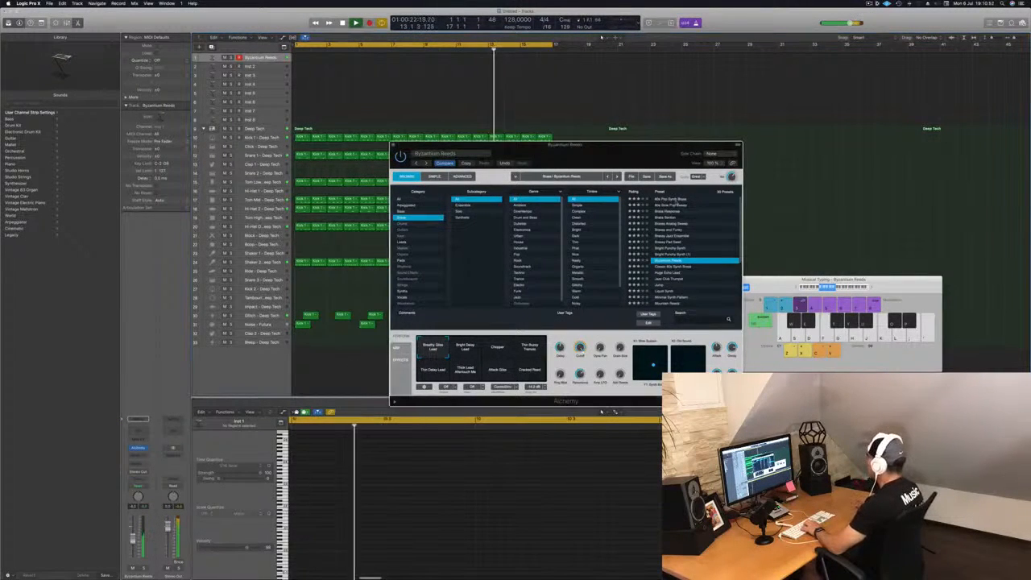
{"action": "left_click", "coordinate": [678, 200]}
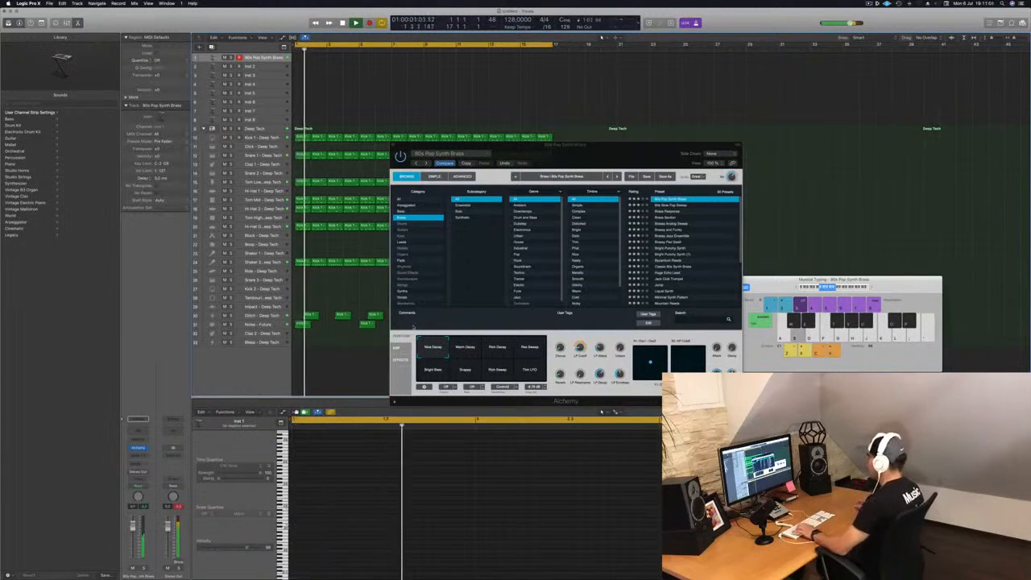
{"action": "left_click_drag", "start_coordinate": [643, 149], "coordinate": [612, 136]}
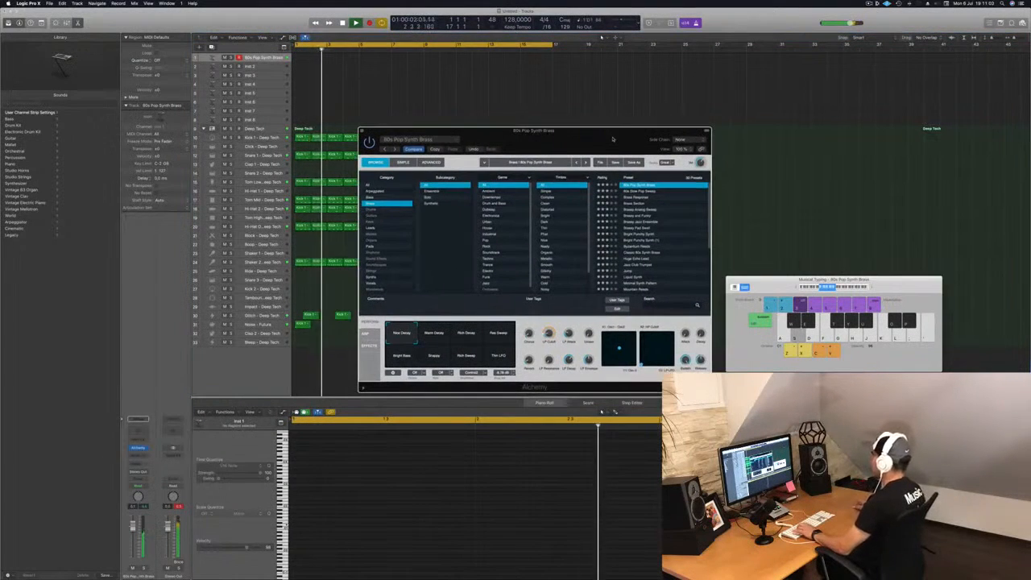
Step: Audition the decay and sweep snapshots of 80s Pop Synth Brass by playing notes over the beat
{"action": "key", "text": "d"}
{"action": "key", "text": "f"}
{"action": "key", "text": "s"}
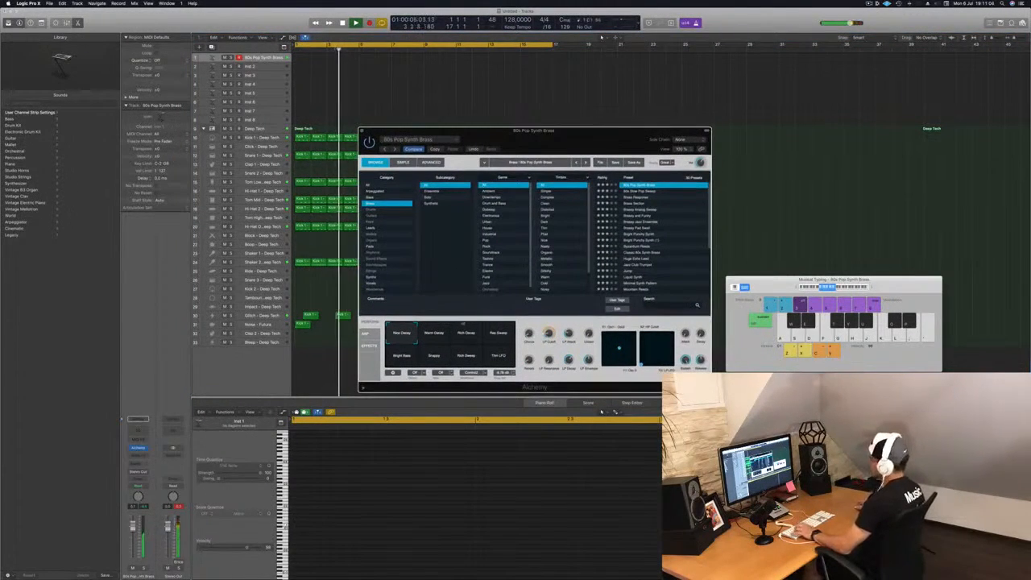
{"action": "key", "text": "a"}
{"action": "key", "text": "a"}
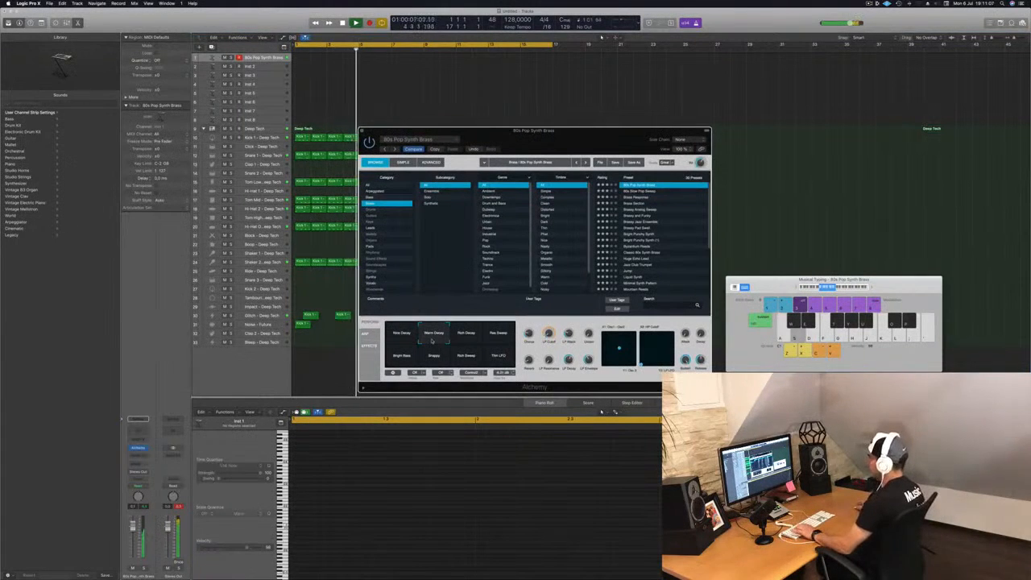
{"action": "key", "text": "d"}
{"action": "left_click", "coordinate": [471, 338]}
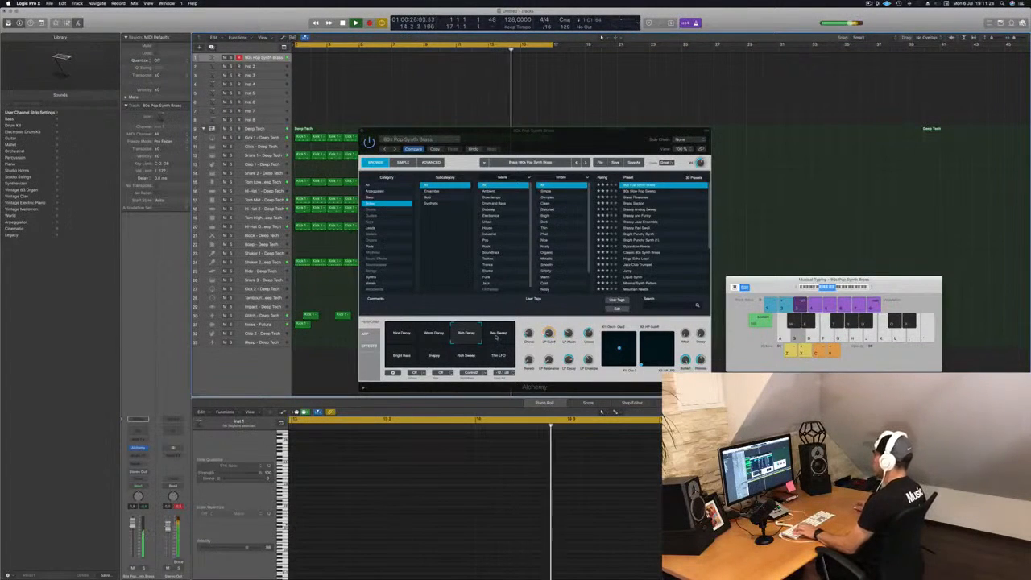
{"action": "left_click", "coordinate": [499, 334]}
Step: Audition the Bright Bass snapshot with a series of high and low notes over the beat
{"action": "left_click", "coordinate": [406, 361]}
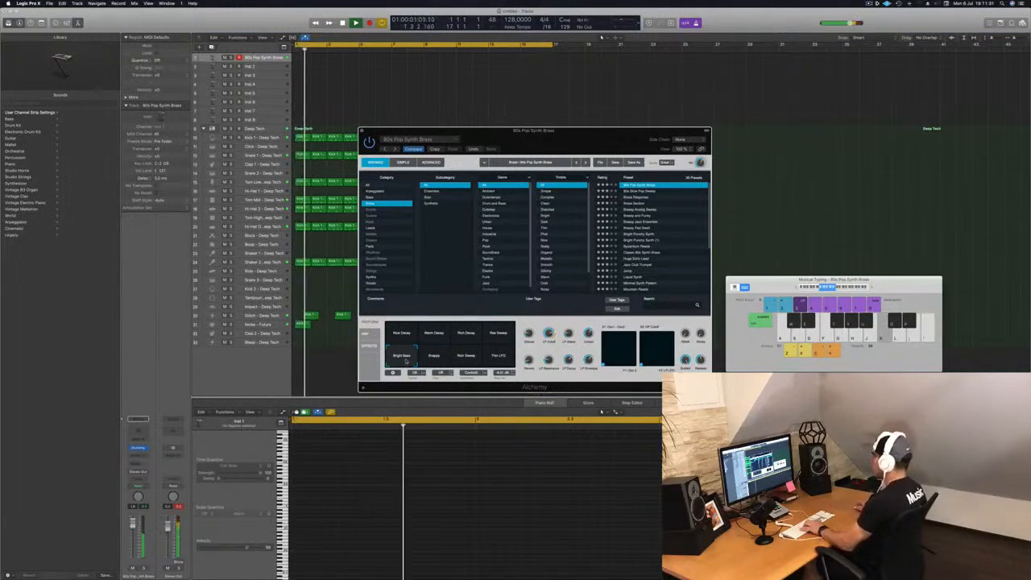
{"action": "key", "text": "h"}
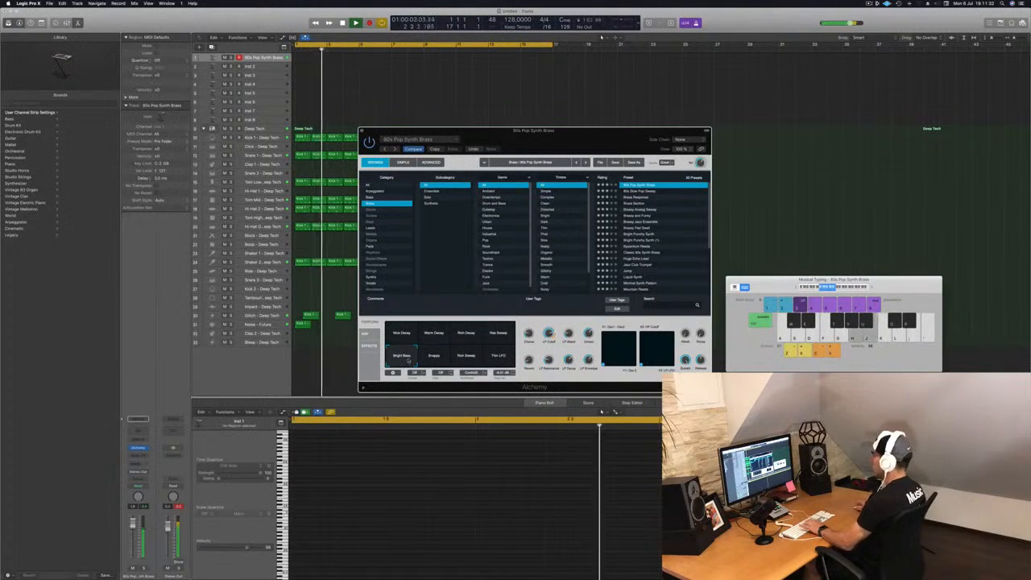
{"action": "key", "text": "j"}
{"action": "key", "text": "k"}
{"action": "key", "text": "l"}
{"action": "key", "text": "d"}
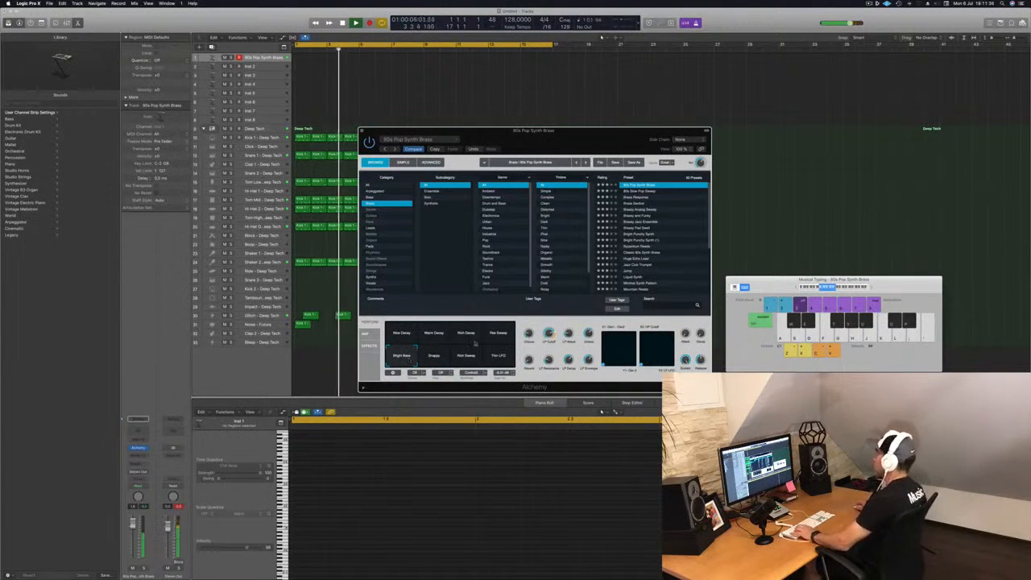
{"action": "key", "text": "d"}
Step: Audition the Snappy and upper sweep snapshots, then return to the first decay snapshot and play a note
{"action": "left_click", "coordinate": [435, 361]}
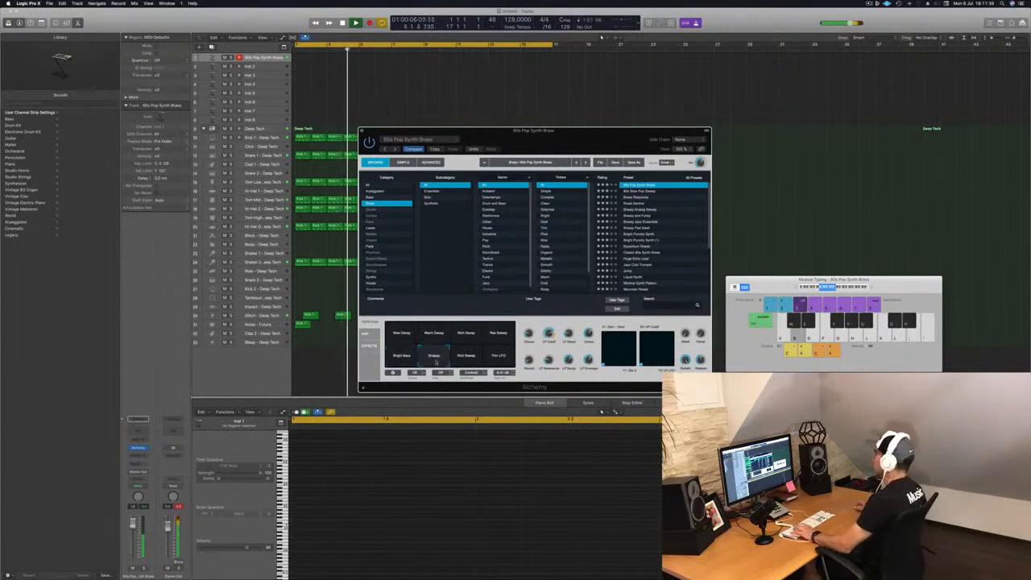
{"action": "left_click", "coordinate": [493, 357]}
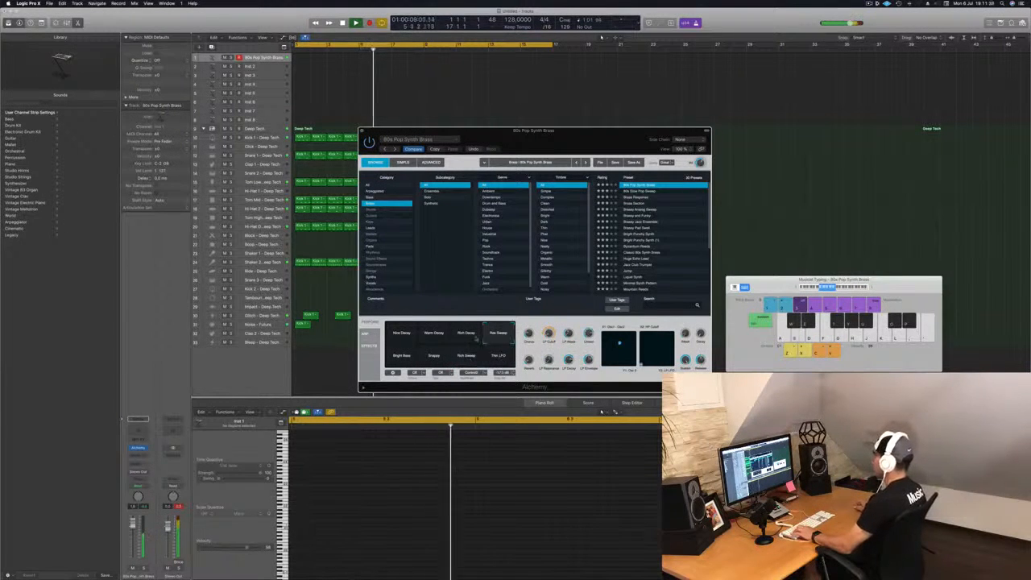
{"action": "left_click", "coordinate": [397, 336]}
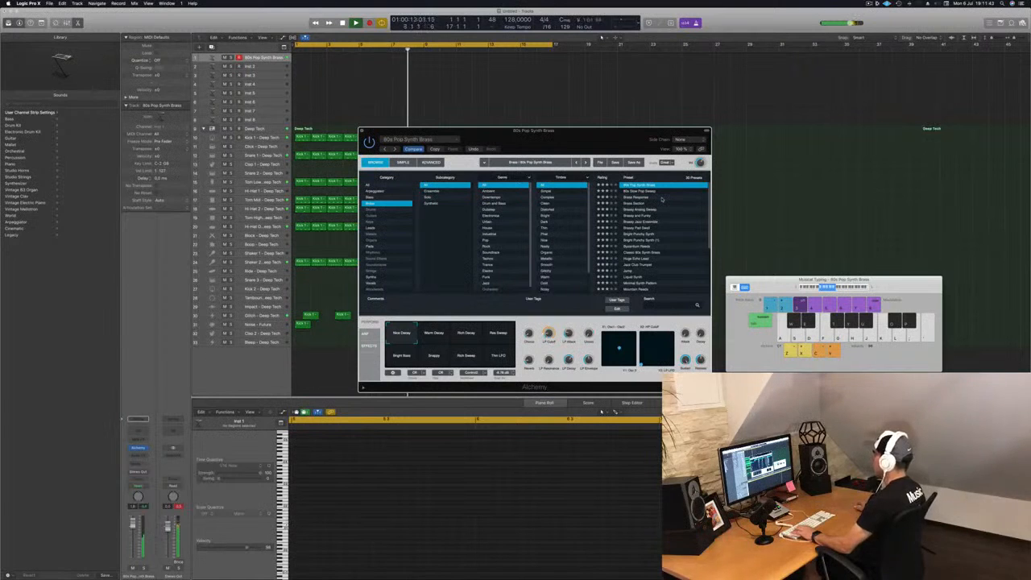
{"action": "key", "text": "s"}
Step: Move the Alchemy window aside, try the 80s Slow Pop Sweep preset, and load Brass Response
{"action": "left_click_drag", "start_coordinate": [604, 139], "coordinate": [699, 150]}
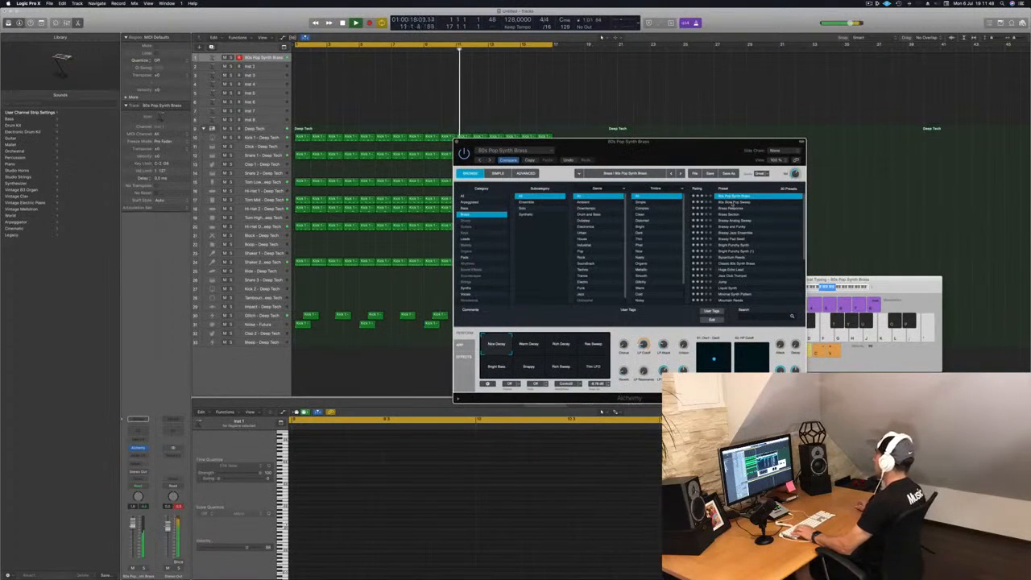
{"action": "left_click", "coordinate": [731, 202]}
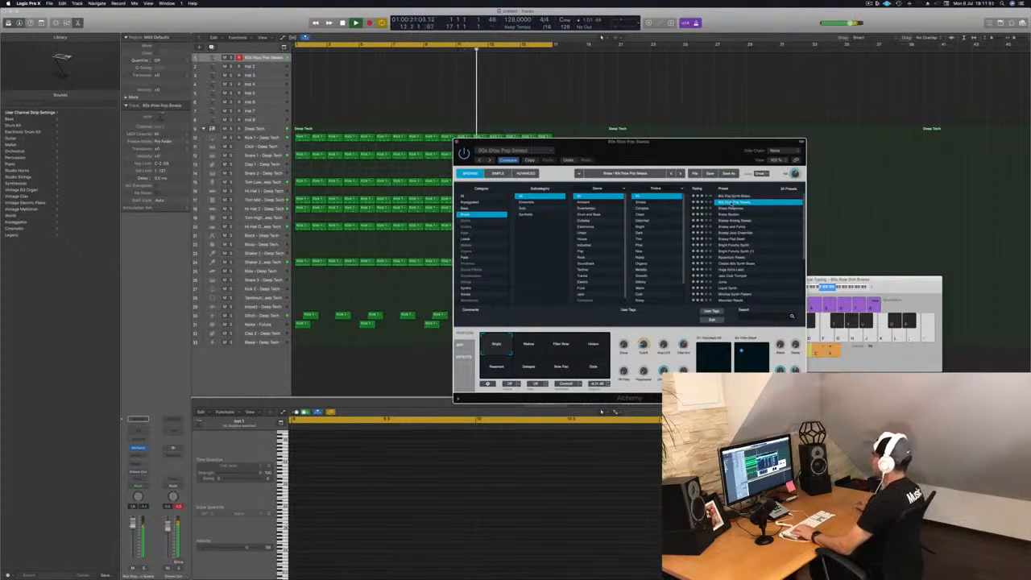
{"action": "left_click", "coordinate": [737, 208]}
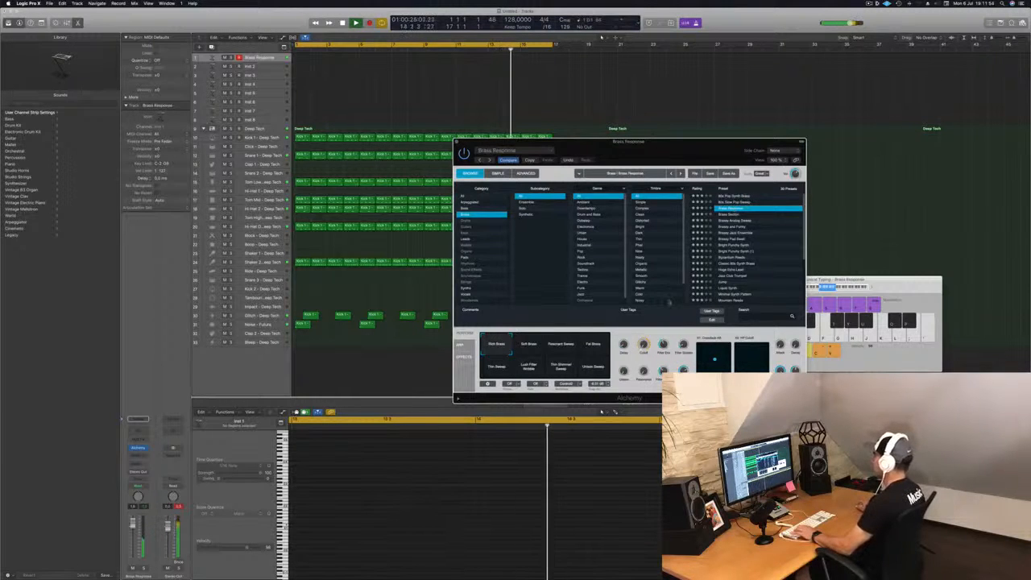
Step: Audition the Brass Response snapshots from Soft Brass and Resonant Sweep through Unison Sweep, then Rich Brass and Soft Brass again, over the beat
{"action": "left_click", "coordinate": [535, 348]}
{"action": "left_click", "coordinate": [564, 347]}
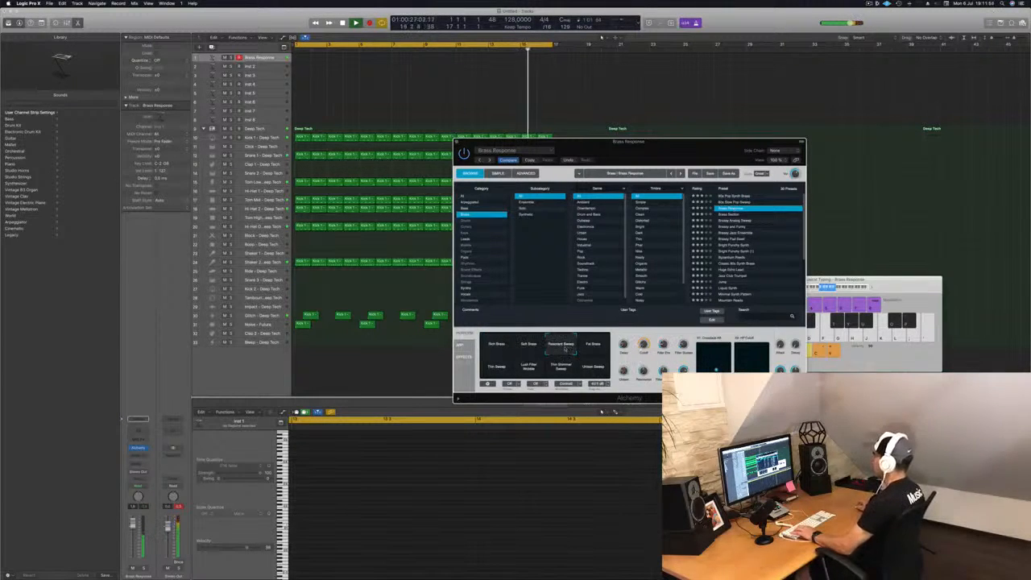
{"action": "left_click", "coordinate": [595, 346]}
{"action": "left_click", "coordinate": [496, 366]}
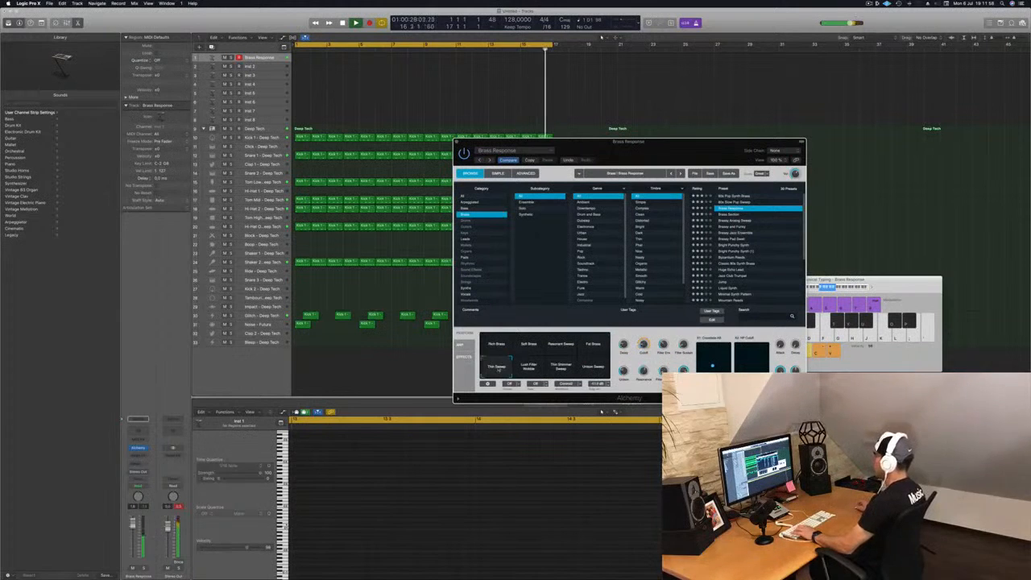
{"action": "left_click", "coordinate": [529, 365]}
{"action": "left_click", "coordinate": [560, 367]}
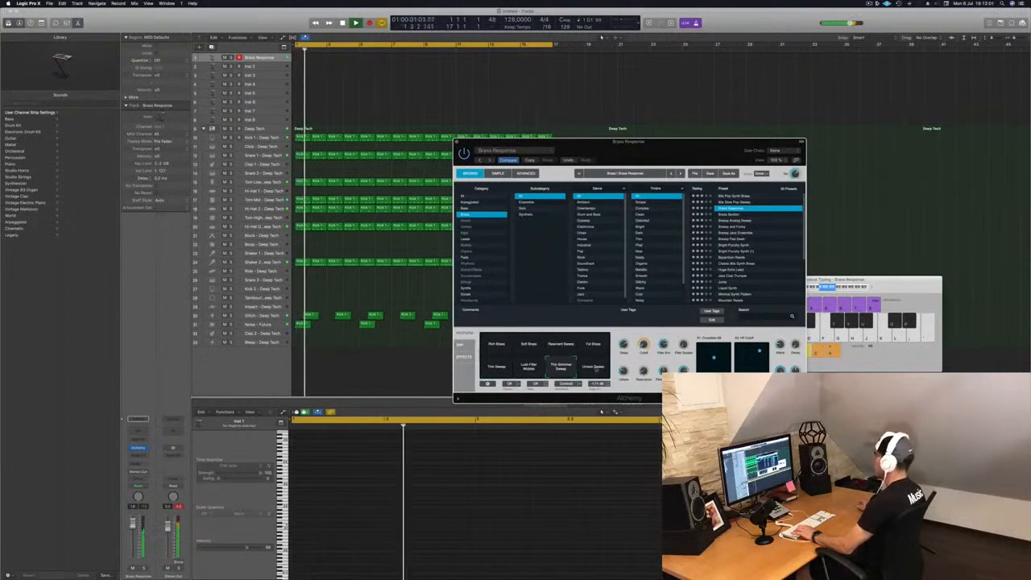
{"action": "left_click", "coordinate": [594, 367]}
{"action": "left_click", "coordinate": [495, 347]}
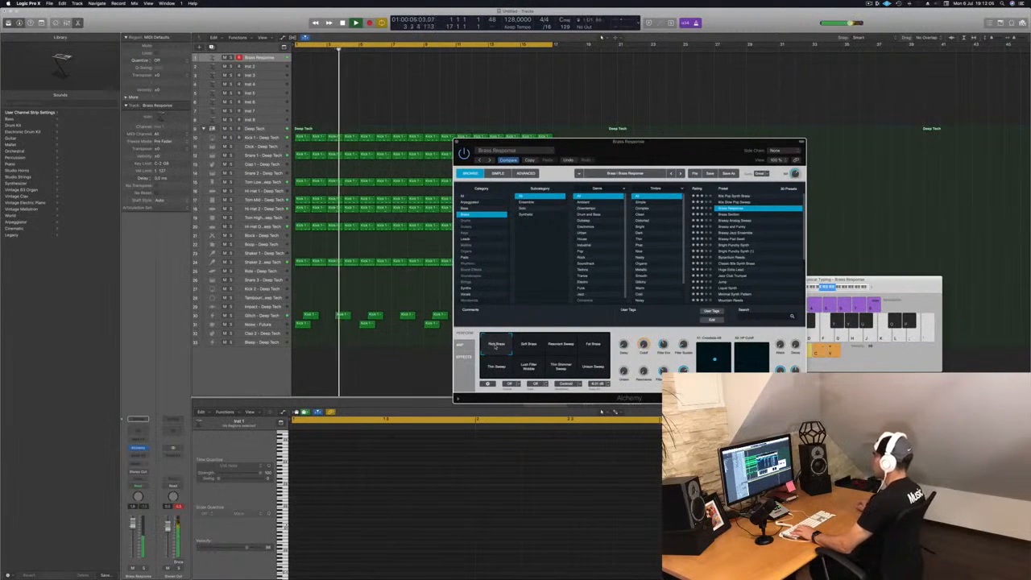
{"action": "left_click", "coordinate": [532, 348]}
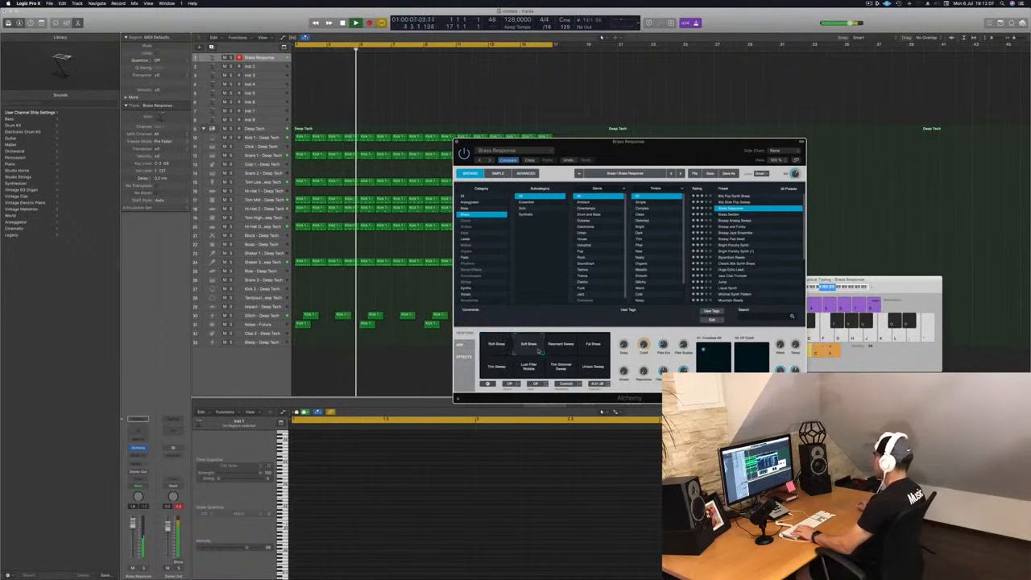
Step: Try the Brass Section, Brassy Analog Sweep, Brassy And Funky and Brassy Jazz Ensemble presets, and load Brassy Pad Swell
{"action": "left_click", "coordinate": [730, 215]}
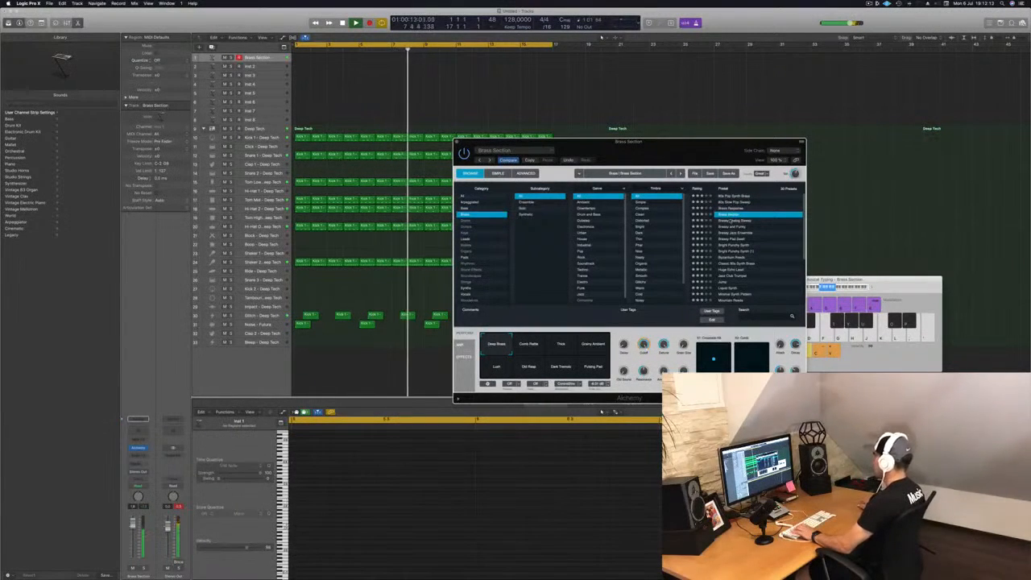
{"action": "left_click", "coordinate": [733, 220]}
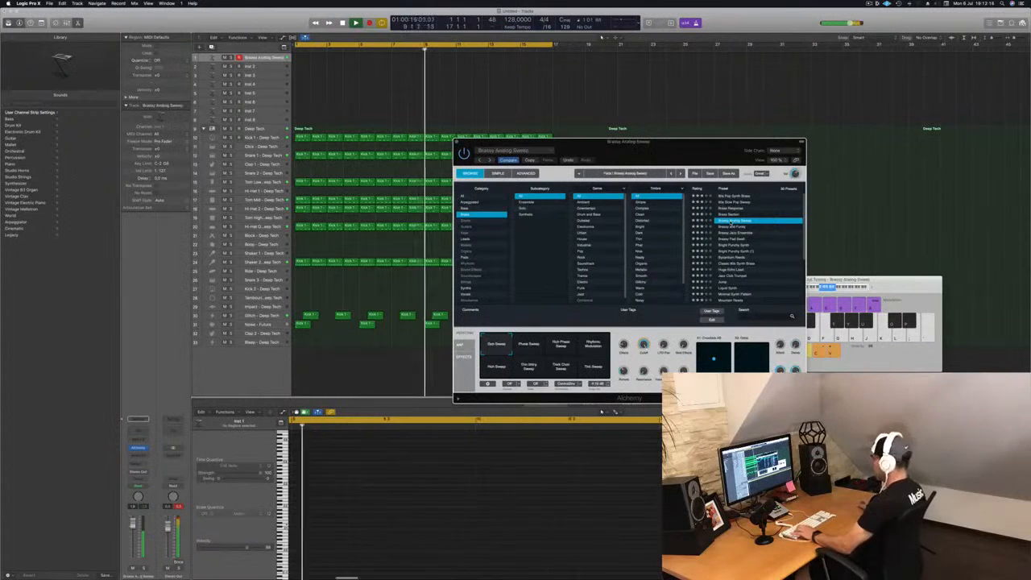
{"action": "left_click", "coordinate": [735, 227]}
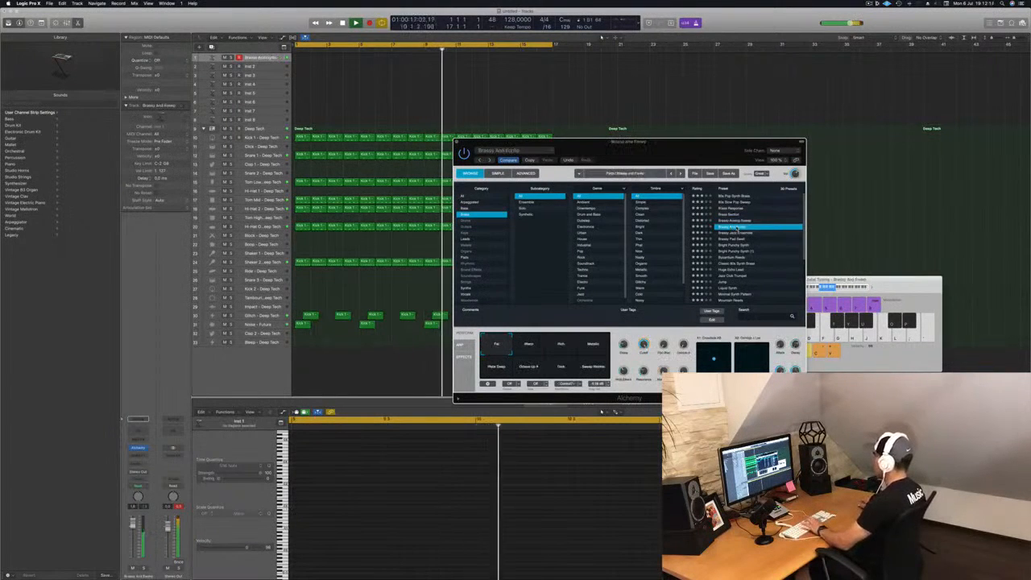
{"action": "left_click", "coordinate": [739, 233]}
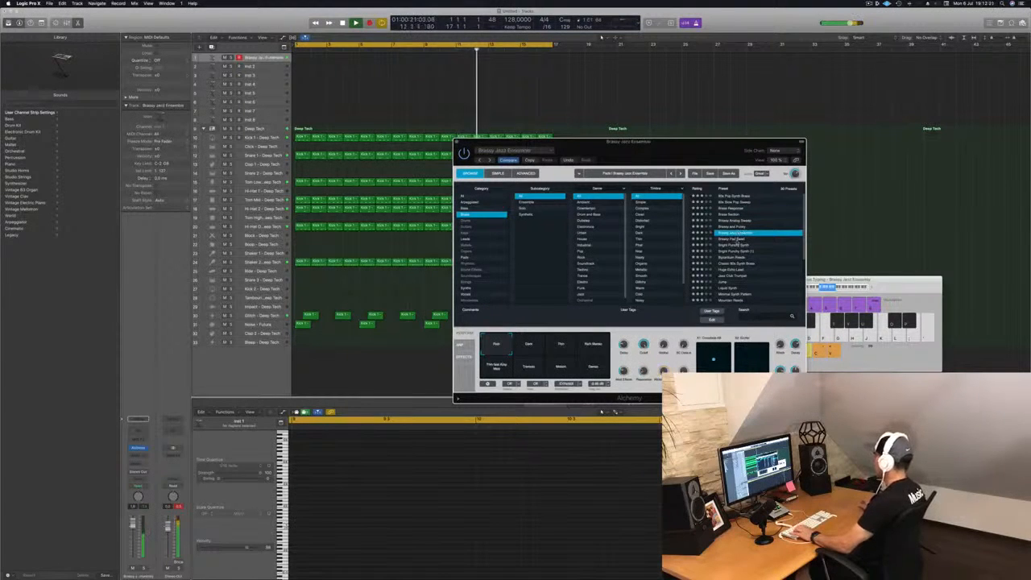
{"action": "left_click", "coordinate": [739, 239]}
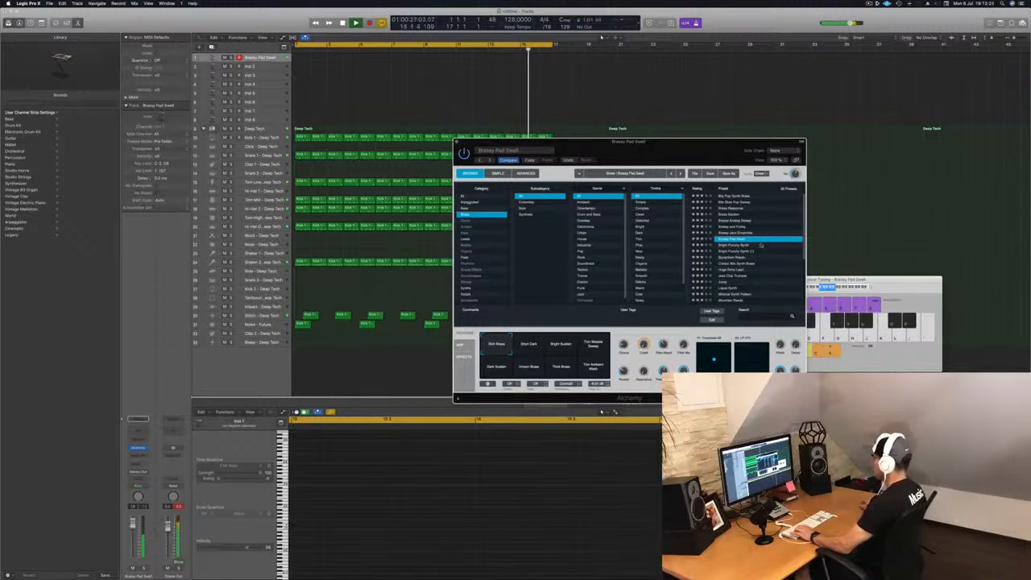
Step: Record a pad line on the Brassy Pad Swell track over the looping beat, stop, and show the recording in the piano roll
{"action": "key", "text": "r"}
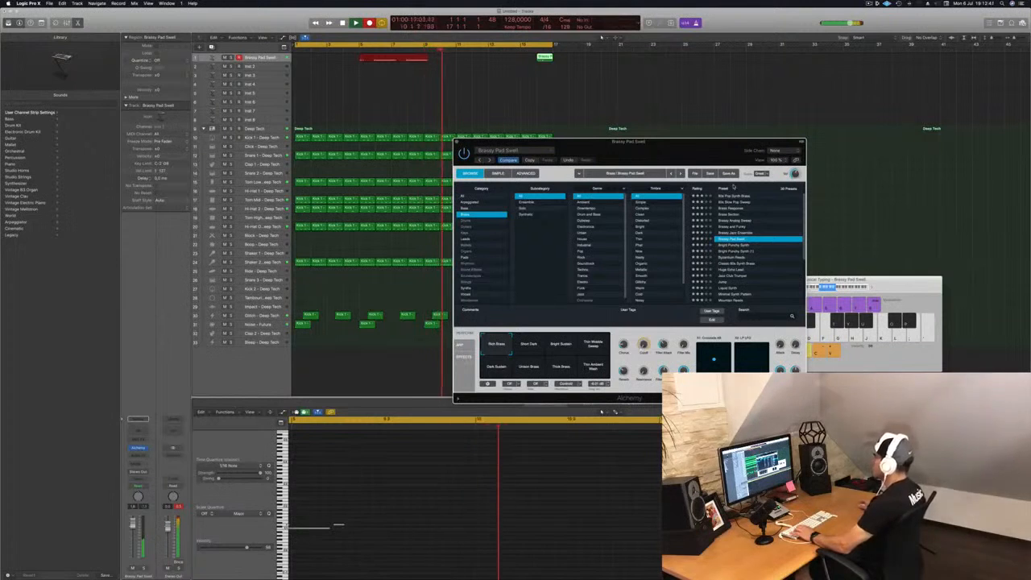
{"action": "key", "text": "space"}
{"action": "key", "text": "space"}
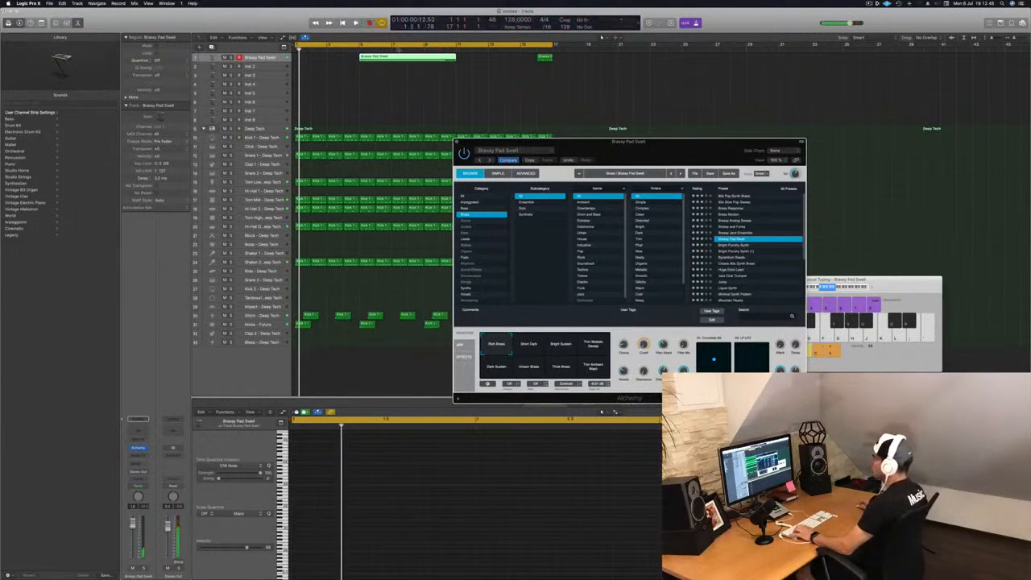
{"action": "key", "text": "e"}
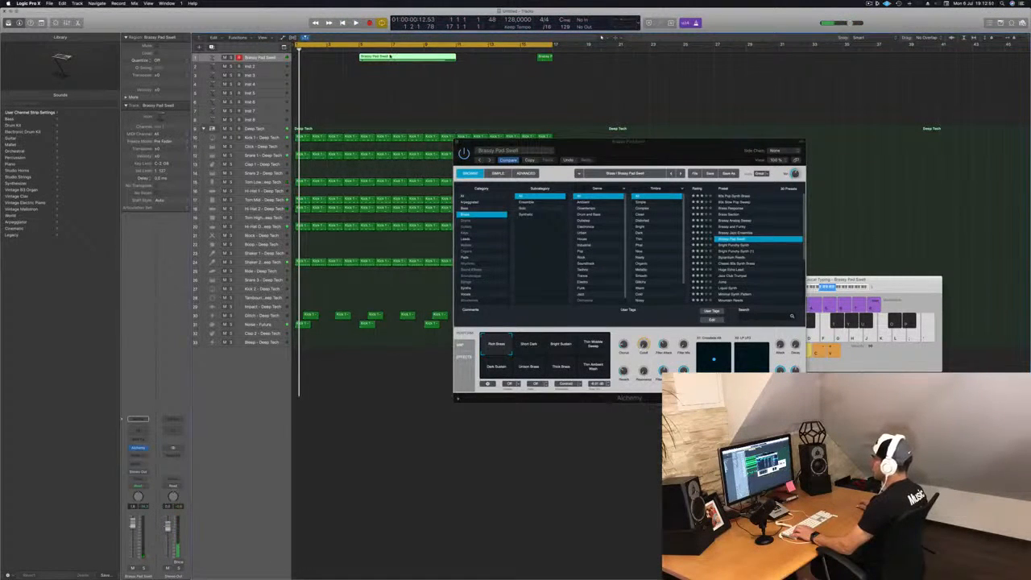
{"action": "key", "text": "e"}
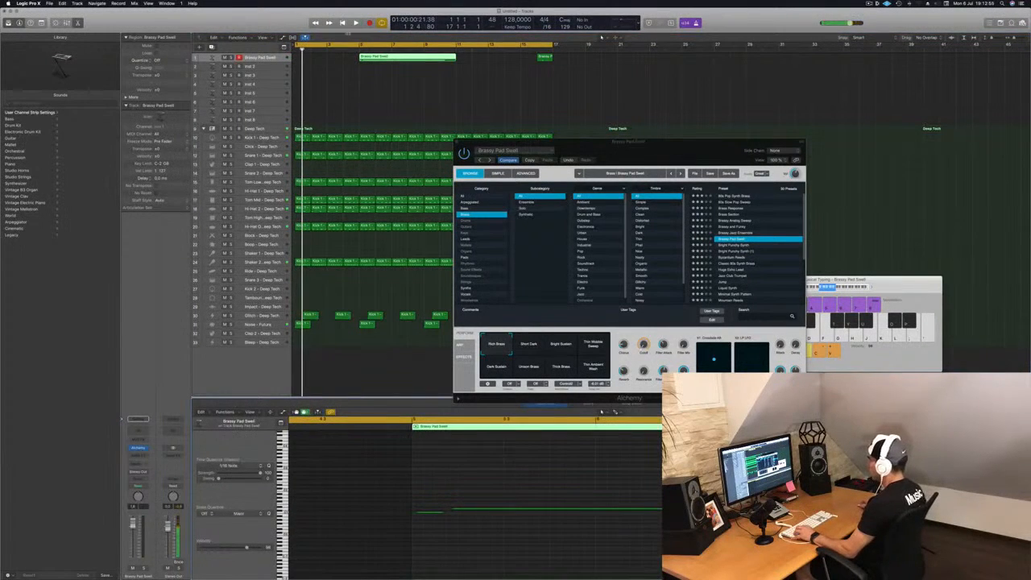
Step: Shift the first recorded note to the start of its region, move the region to bar 1, and start playback
{"action": "left_click", "coordinate": [357, 50]}
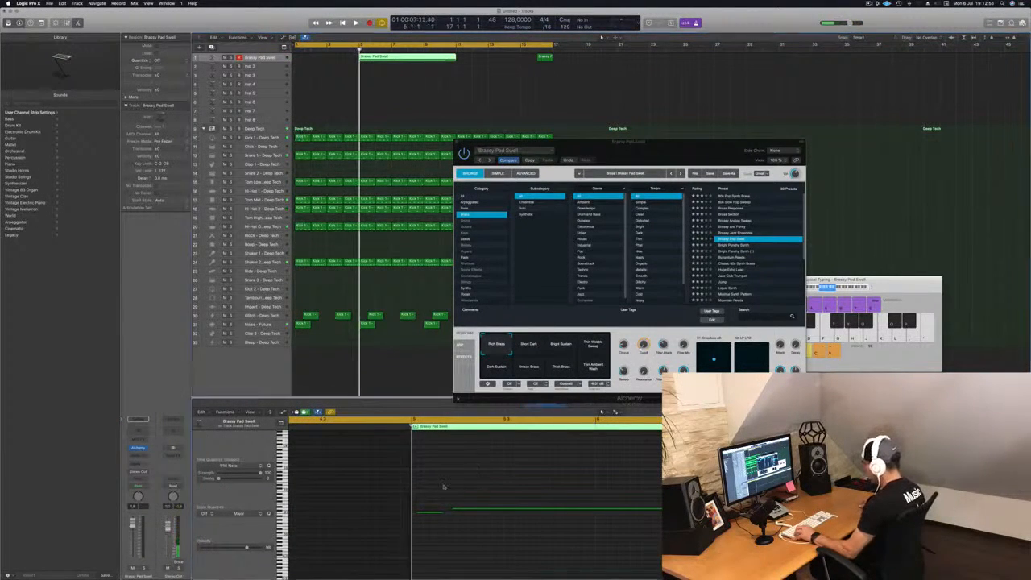
{"action": "left_click_drag", "start_coordinate": [432, 513], "coordinate": [427, 514]}
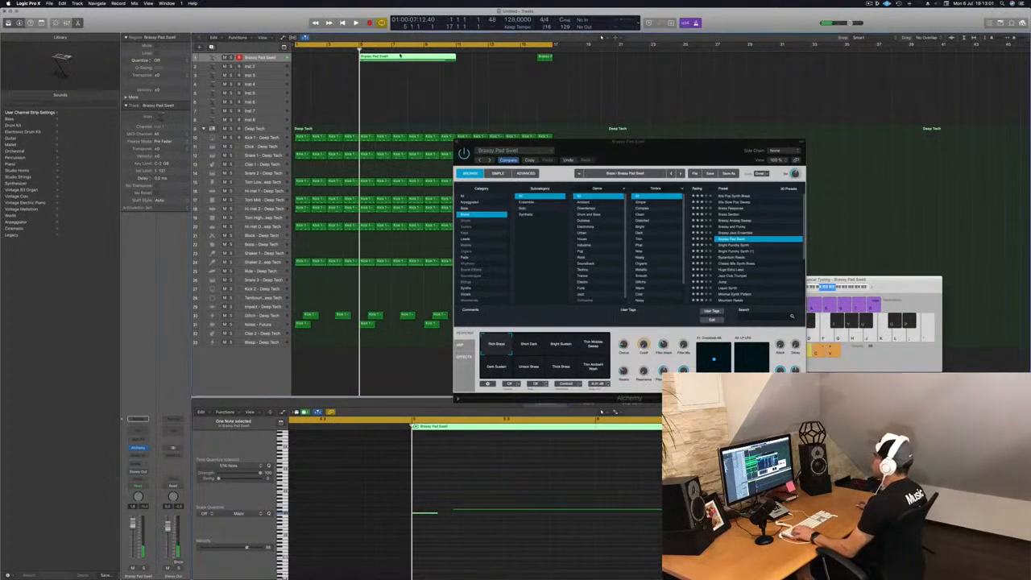
{"action": "left_click_drag", "start_coordinate": [392, 59], "coordinate": [328, 59]}
{"action": "key", "text": "space"}
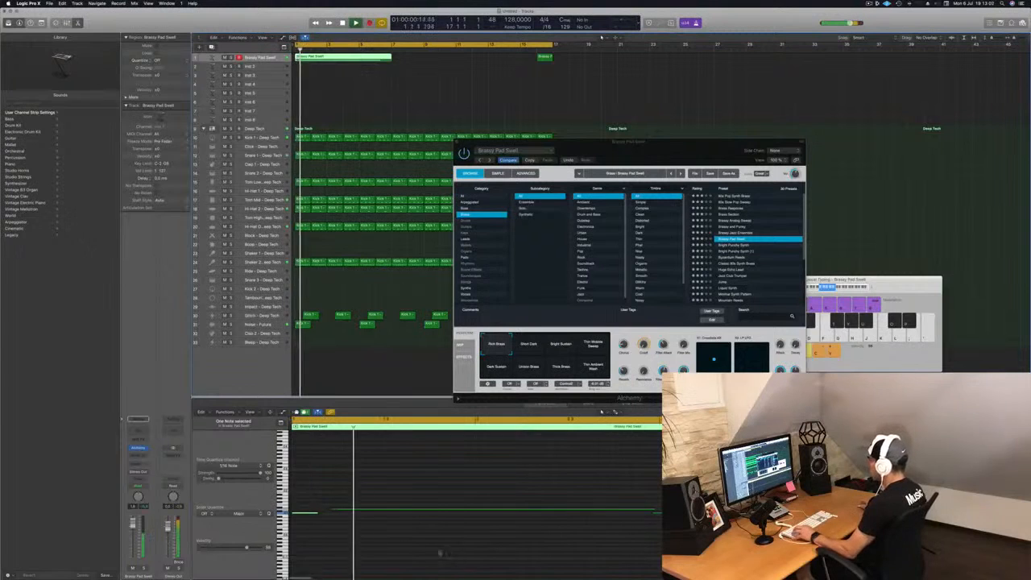
Step: Adjust the lengths of the first two notes so they join without a gap, and extend the second note to bar 3
{"action": "left_click_drag", "start_coordinate": [343, 510], "coordinate": [328, 514]}
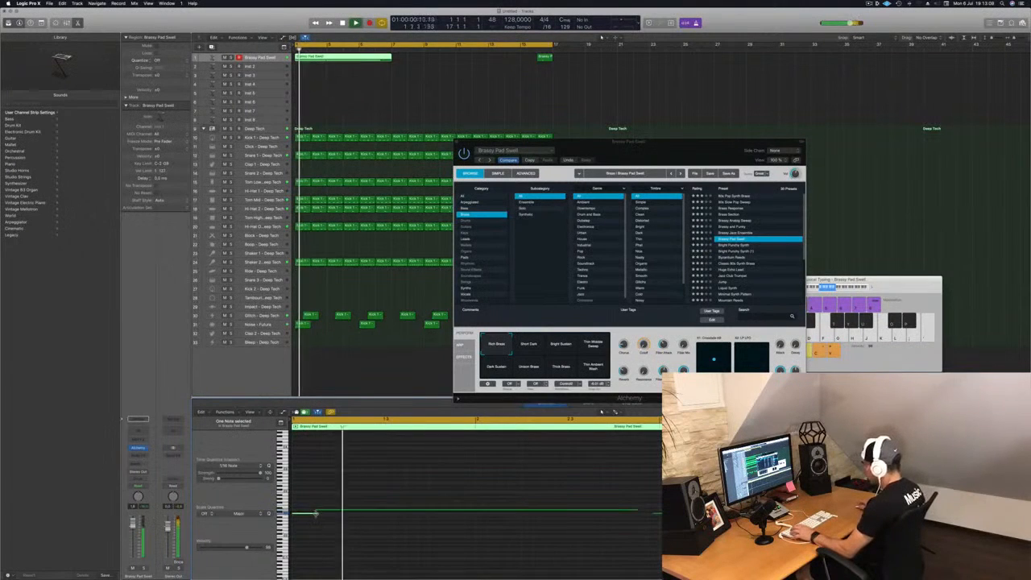
{"action": "mouse_move", "coordinate": [331, 514]}
{"action": "left_mouse_down"}
{"action": "mouse_move", "coordinate": [342, 518]}
{"action": "mouse_move", "coordinate": [323, 515]}
{"action": "left_mouse_up"}
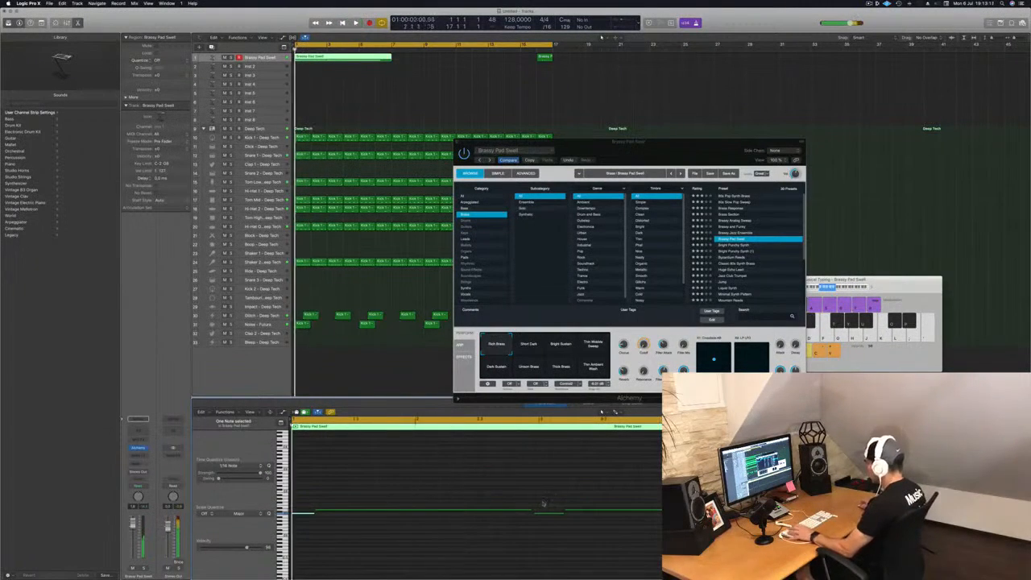
{"action": "left_click_drag", "start_coordinate": [531, 510], "coordinate": [539, 513]}
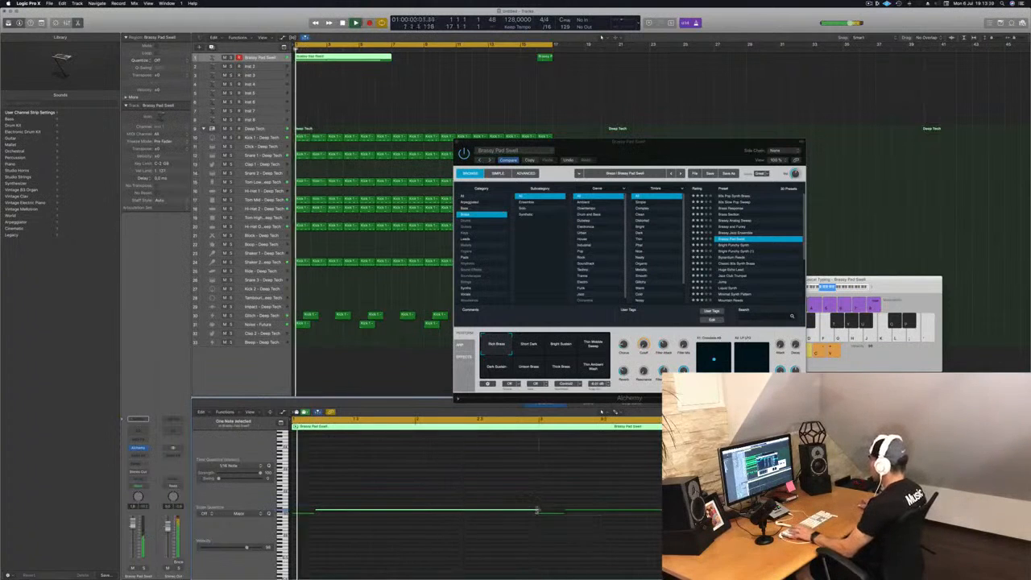
Step: Split the pad region and its crossing notes at bar 3, and delete the second part and the short leftover region near bar 16
{"action": "double_click", "coordinate": [327, 57], "text": "super"}
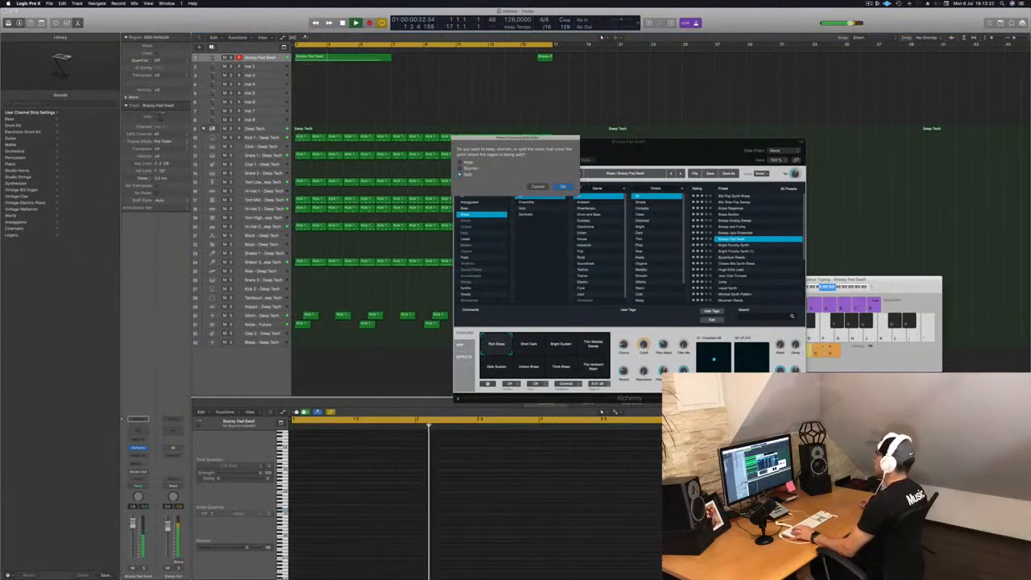
{"action": "key", "text": "Return"}
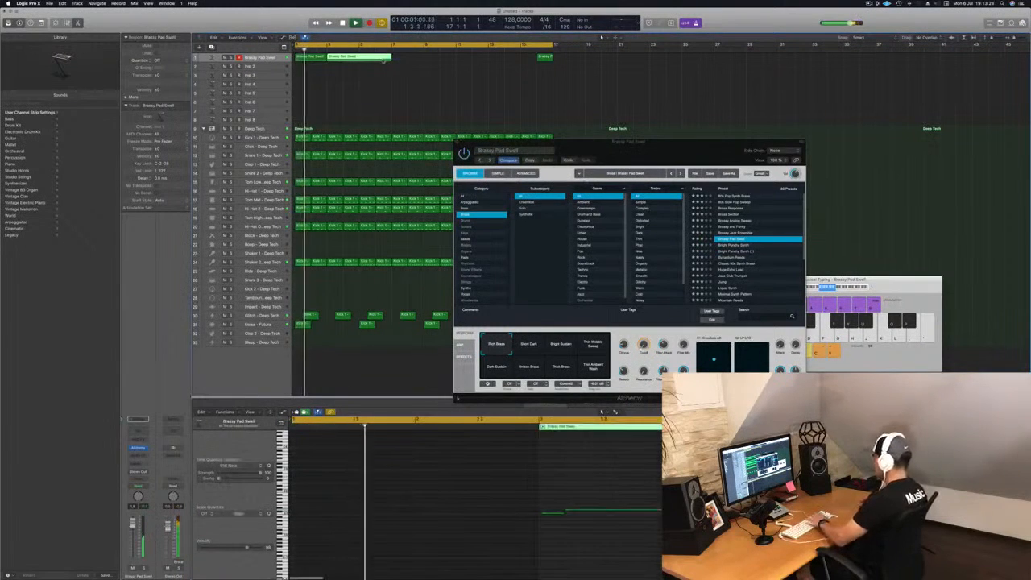
{"action": "key", "text": "Delete"}
{"action": "left_click", "coordinate": [545, 58]}
{"action": "key", "text": "Delete"}
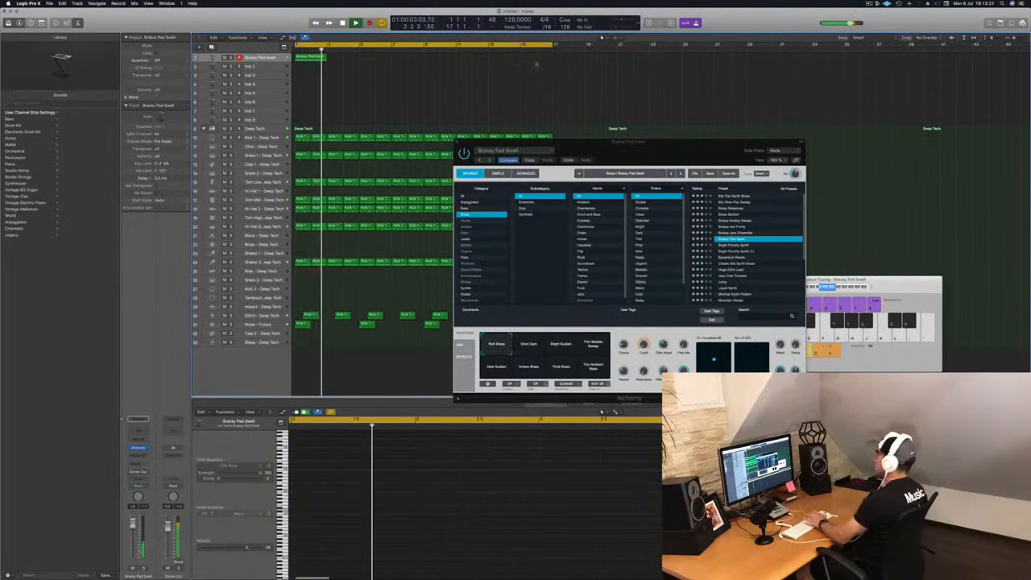
Step: Check the two-bar pad region in playback and copy it repeatedly along its track to fill all sixteen bars
{"action": "key", "text": "space"}
{"action": "key", "text": "space"}
{"action": "left_click", "coordinate": [313, 58]}
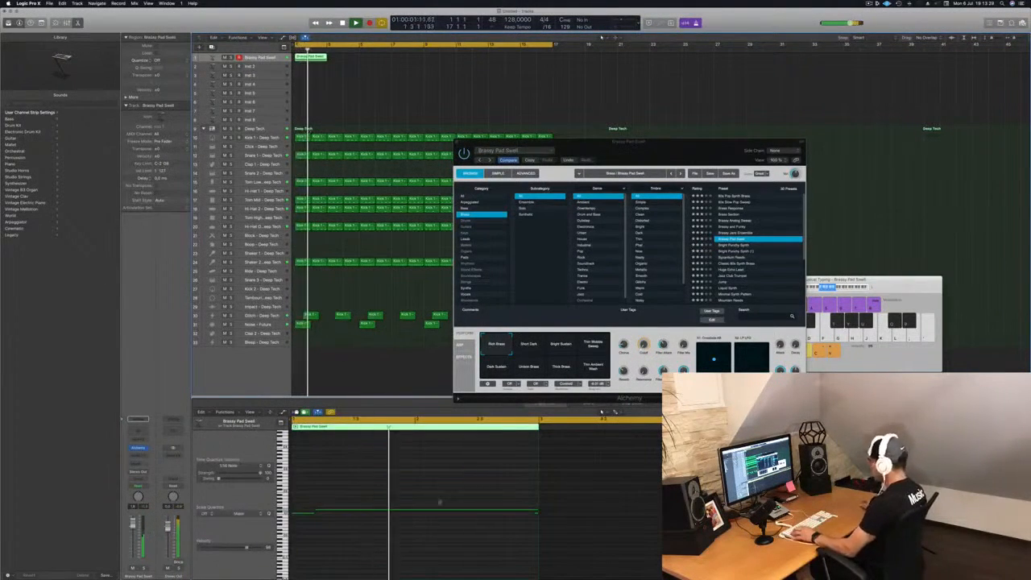
{"action": "left_click", "coordinate": [473, 511]}
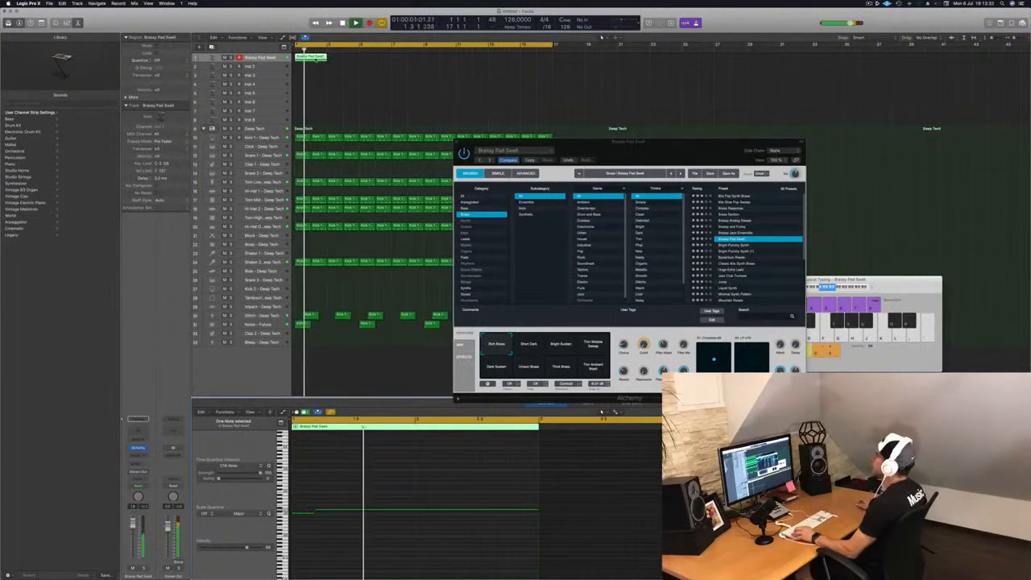
{"action": "left_click_drag", "start_coordinate": [318, 60], "coordinate": [385, 65]}
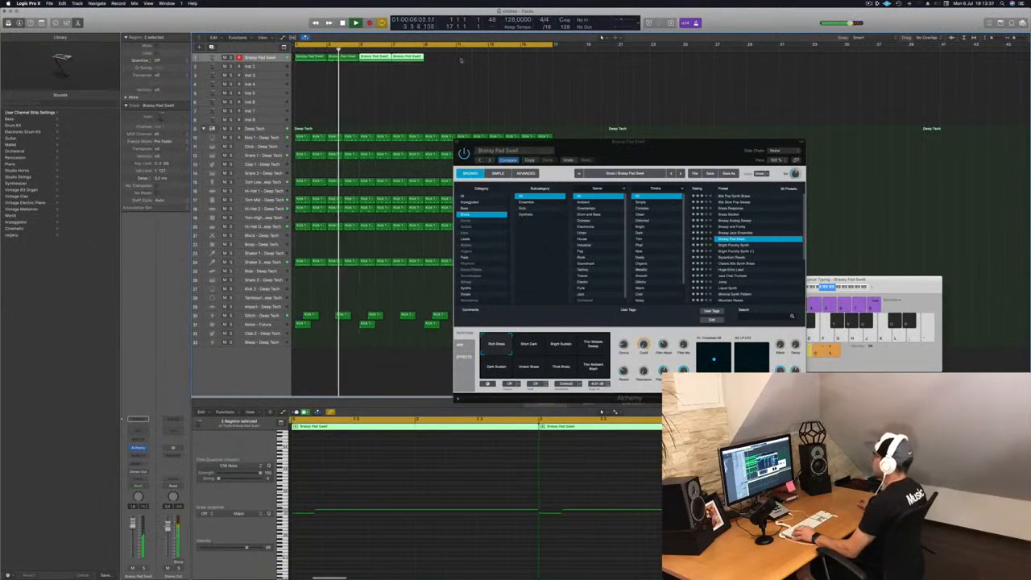
{"action": "left_click_drag", "start_coordinate": [310, 58], "coordinate": [439, 64]}
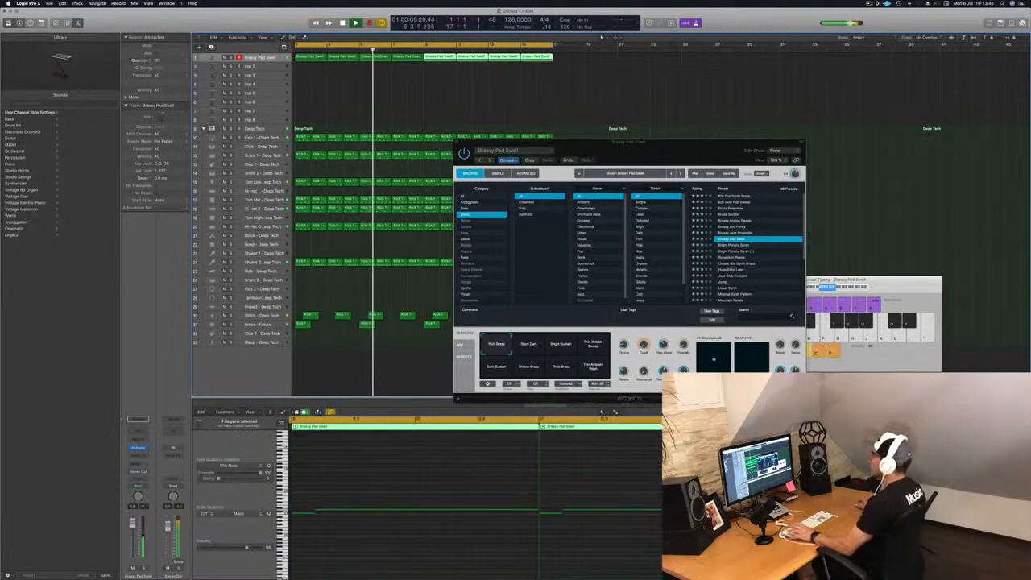
Step: Restart playback from the beginning and enlarge the height of the Brassy Pad Swell track
{"action": "key", "text": "Return"}
{"action": "left_click", "coordinate": [262, 62]}
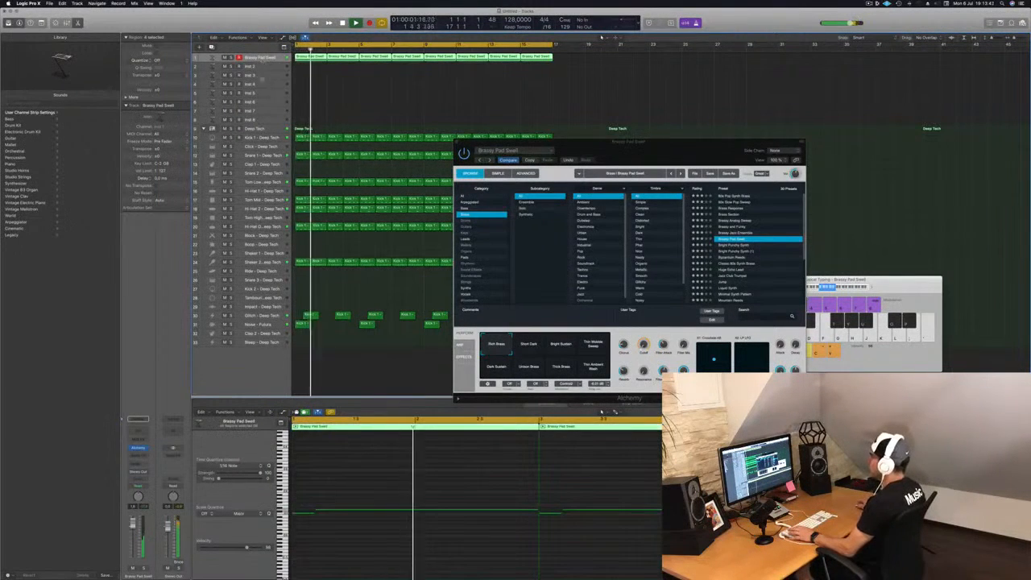
{"action": "left_click_drag", "start_coordinate": [262, 62], "coordinate": [261, 107]}
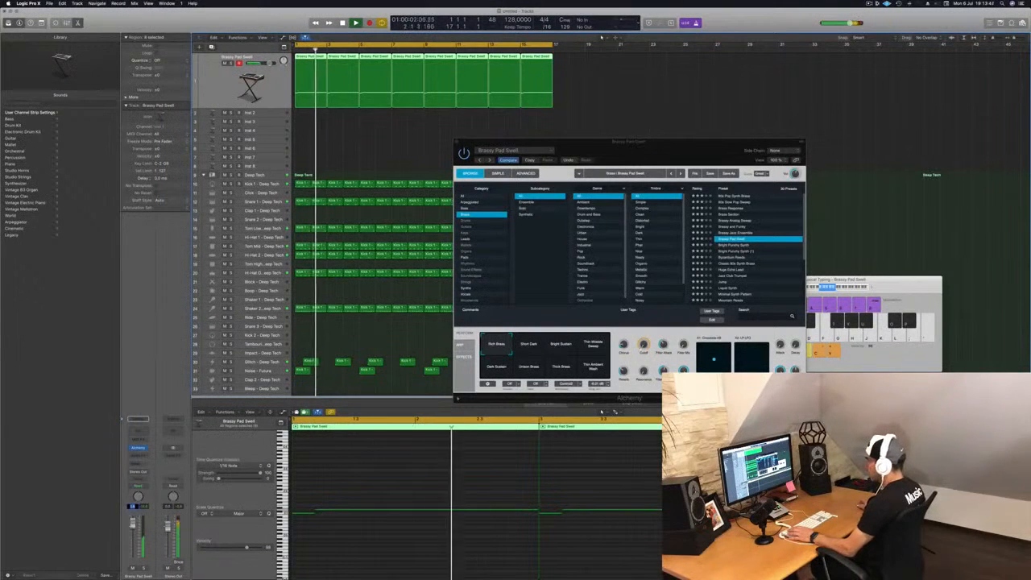
Step: Select the Deep Tech drum track, listen again from the start, and return to the Brassy Pad Swell track
{"action": "left_click", "coordinate": [254, 174]}
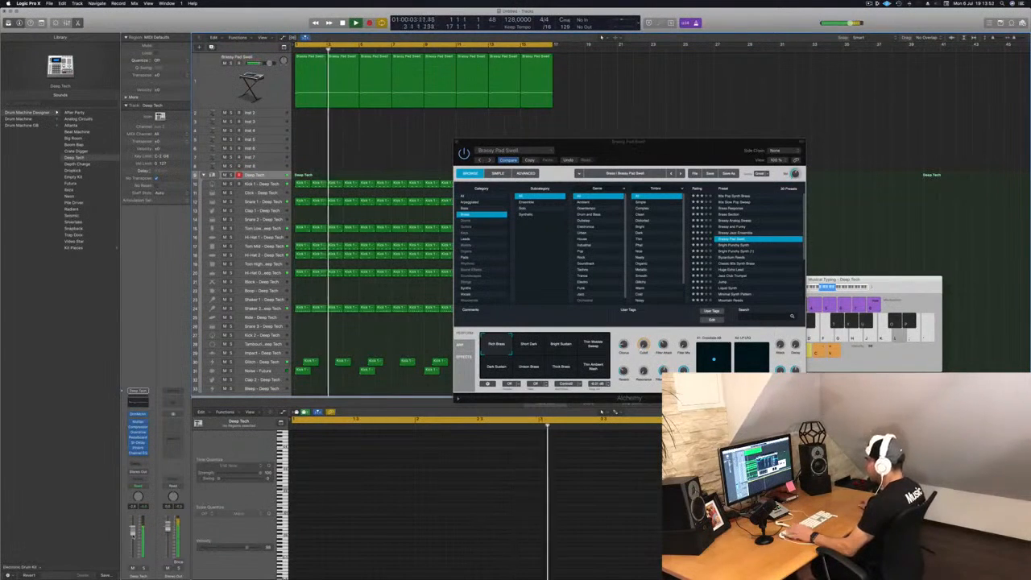
{"action": "key", "text": "Return"}
{"action": "left_click", "coordinate": [223, 77]}
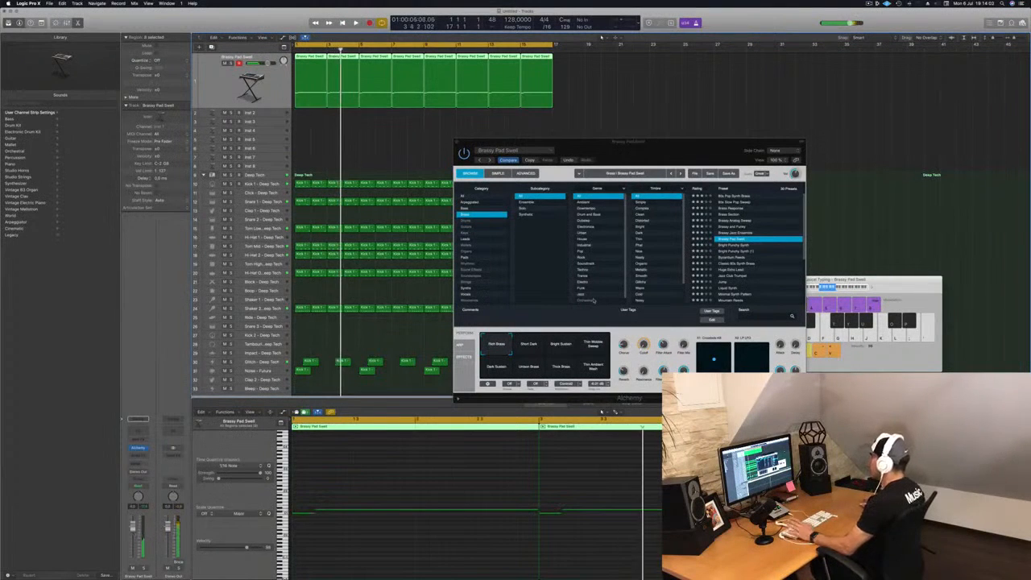
Step: Audition the Brassy Pad Swell performance snapshots one after another, from Short Dark through to Thin Ambient Wash
{"action": "left_click", "coordinate": [524, 347]}
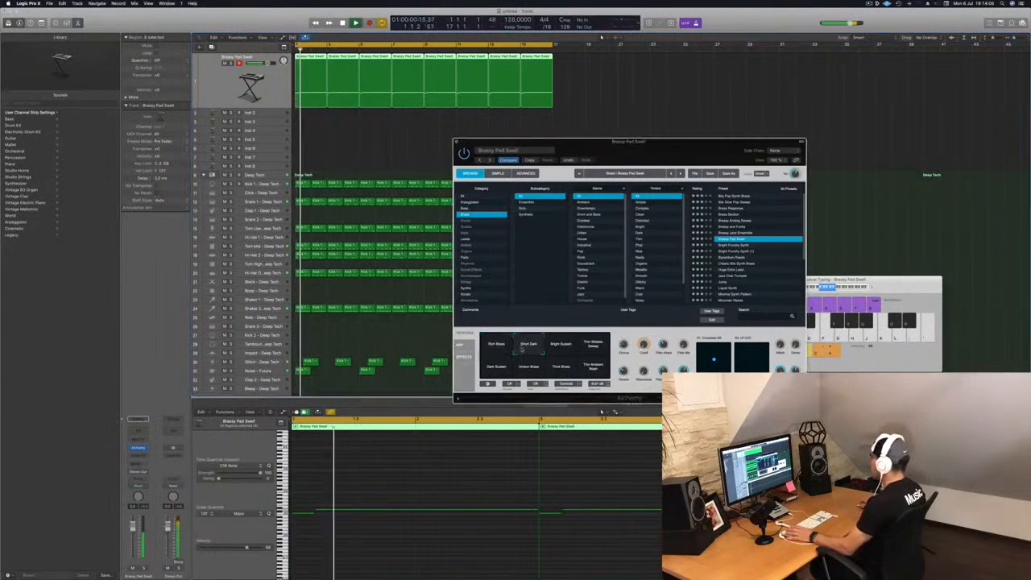
{"action": "left_click", "coordinate": [560, 348]}
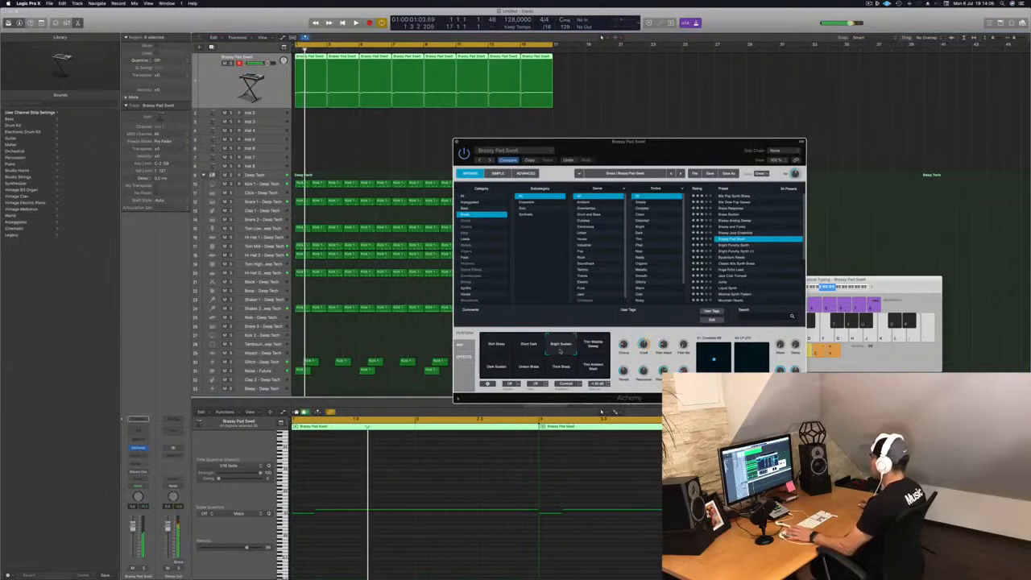
{"action": "left_click", "coordinate": [595, 347]}
{"action": "left_click", "coordinate": [494, 367]}
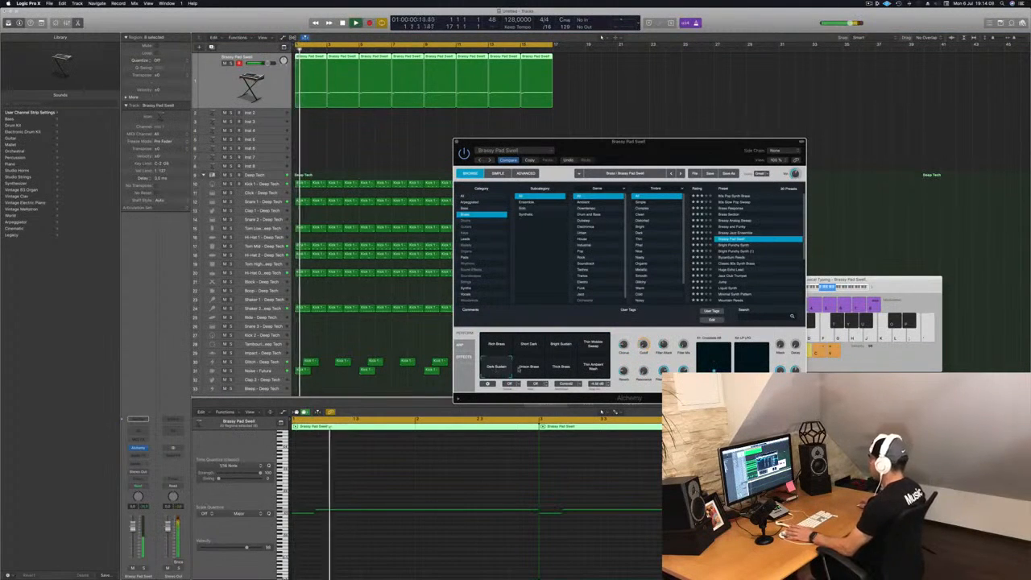
{"action": "left_click", "coordinate": [527, 369]}
{"action": "left_click", "coordinate": [561, 369]}
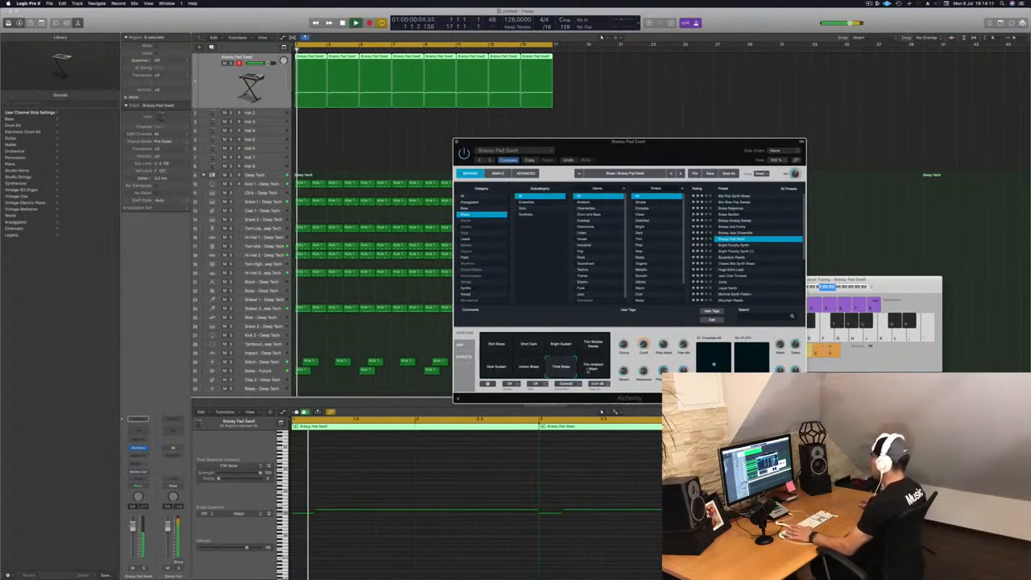
{"action": "left_click", "coordinate": [591, 369]}
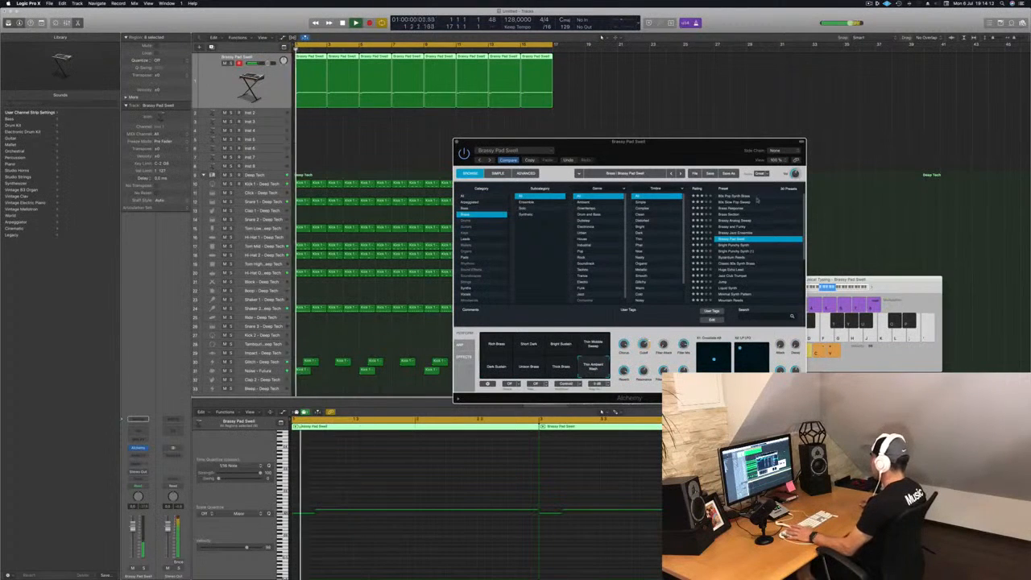
Step: Load the 80s Pop Synth Brass preset on the pad track and audition its snapshots, including Snappy and Thin LFO
{"action": "left_click", "coordinate": [742, 197]}
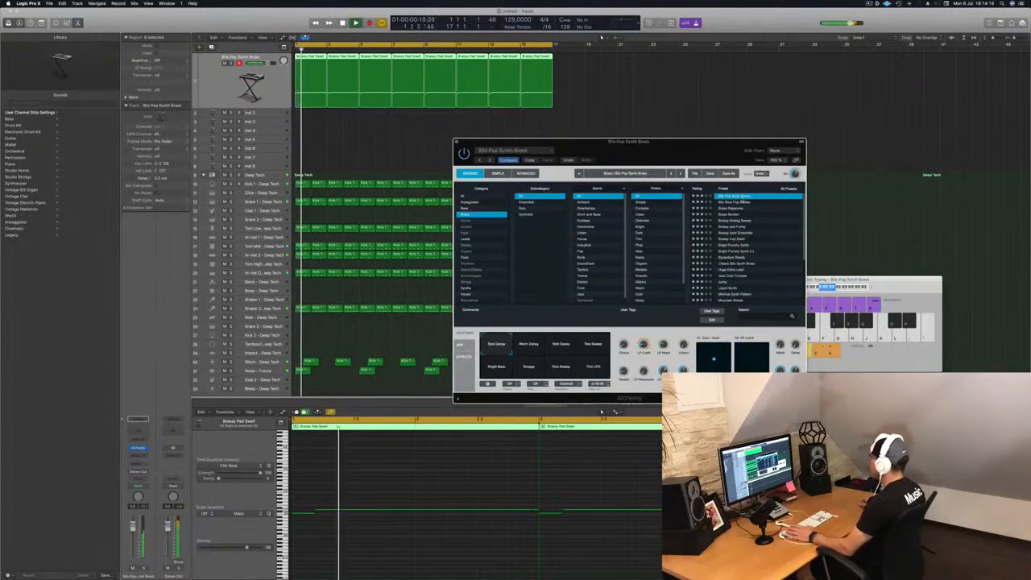
{"action": "left_click_drag", "start_coordinate": [683, 143], "coordinate": [632, 151]}
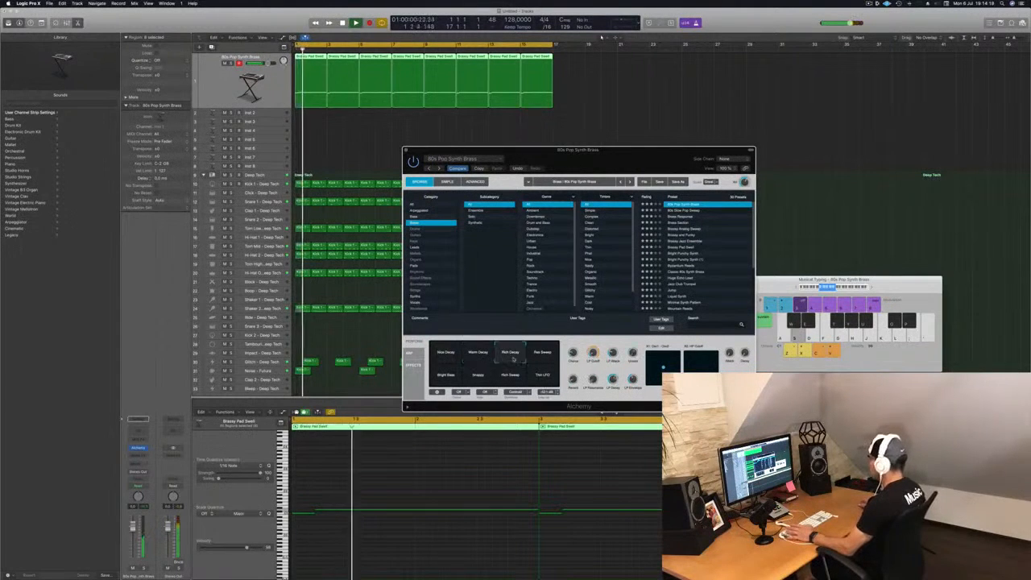
{"action": "left_click", "coordinate": [443, 377]}
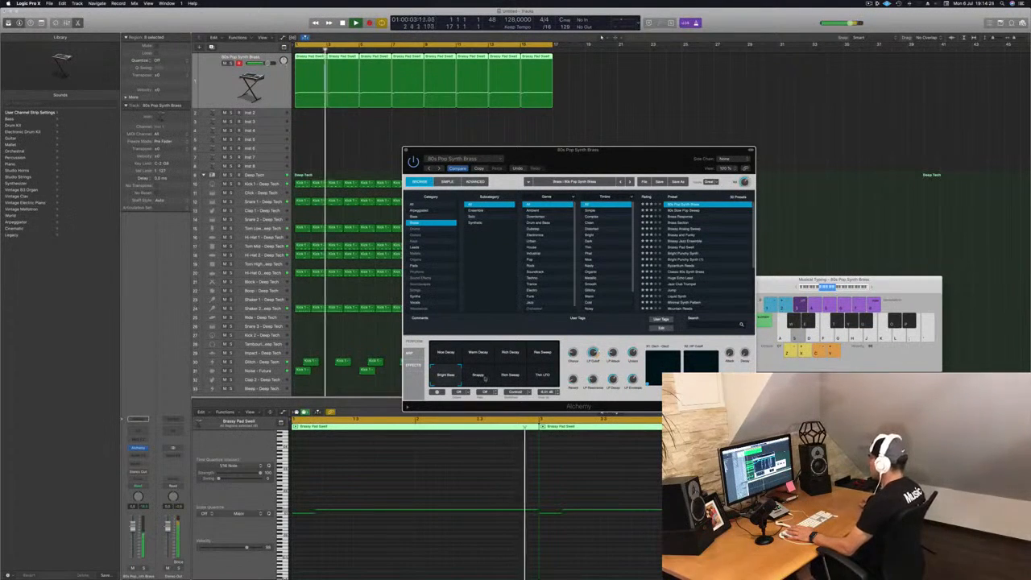
{"action": "left_click", "coordinate": [478, 376]}
{"action": "key", "text": "Return"}
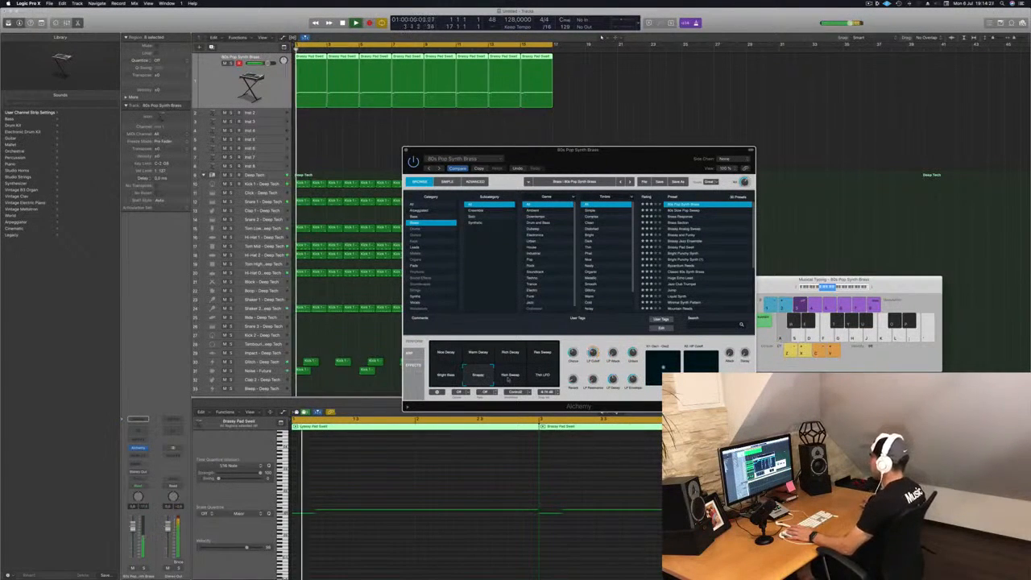
{"action": "left_click", "coordinate": [545, 378]}
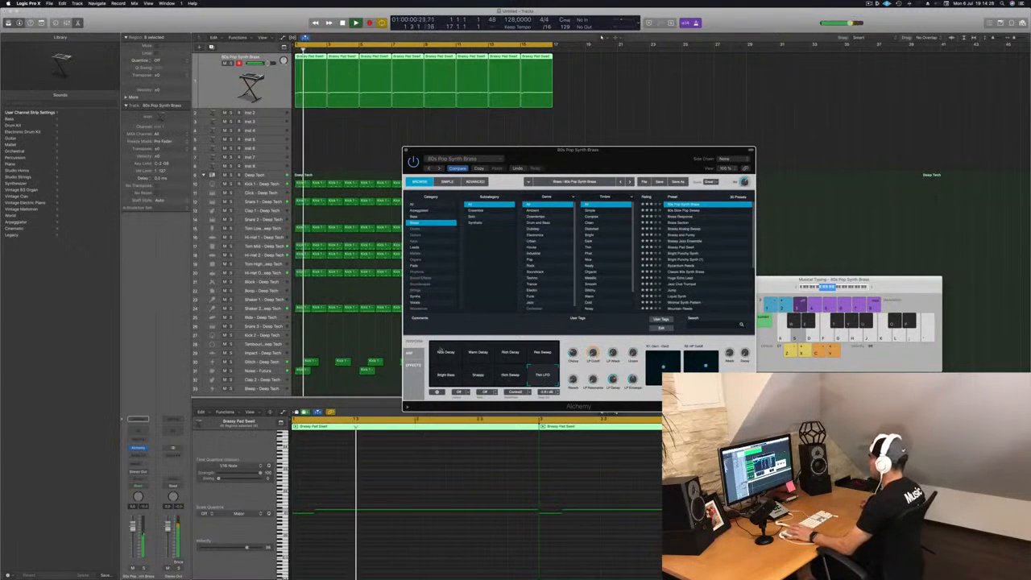
Step: Compare the Warm Decay snapshot with the first snapshot from the start of the song, and keep the first one
{"action": "left_click", "coordinate": [441, 352]}
{"action": "left_click", "coordinate": [475, 356]}
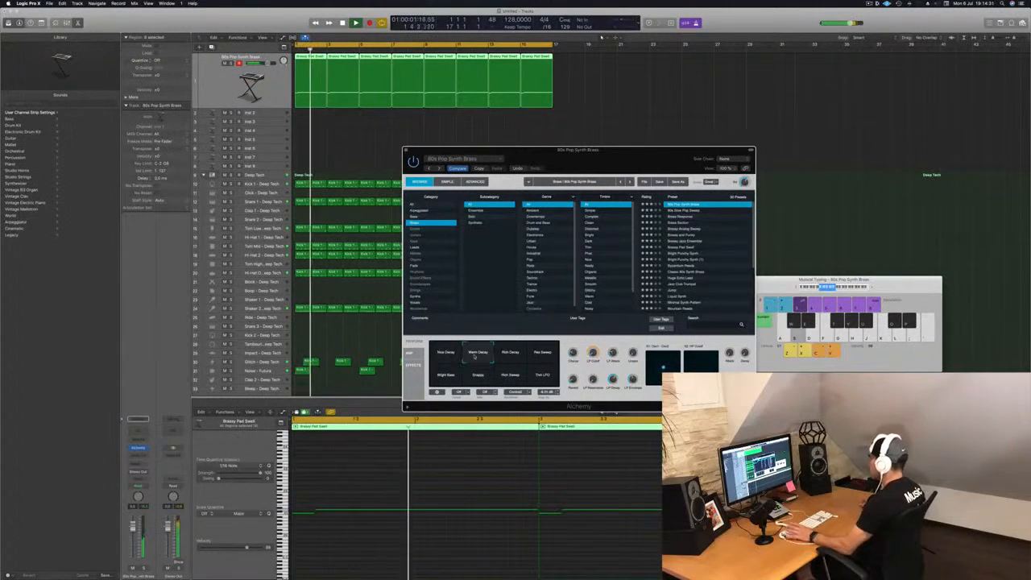
{"action": "key", "text": "Return"}
{"action": "left_click", "coordinate": [449, 358]}
{"action": "key", "text": "Return"}
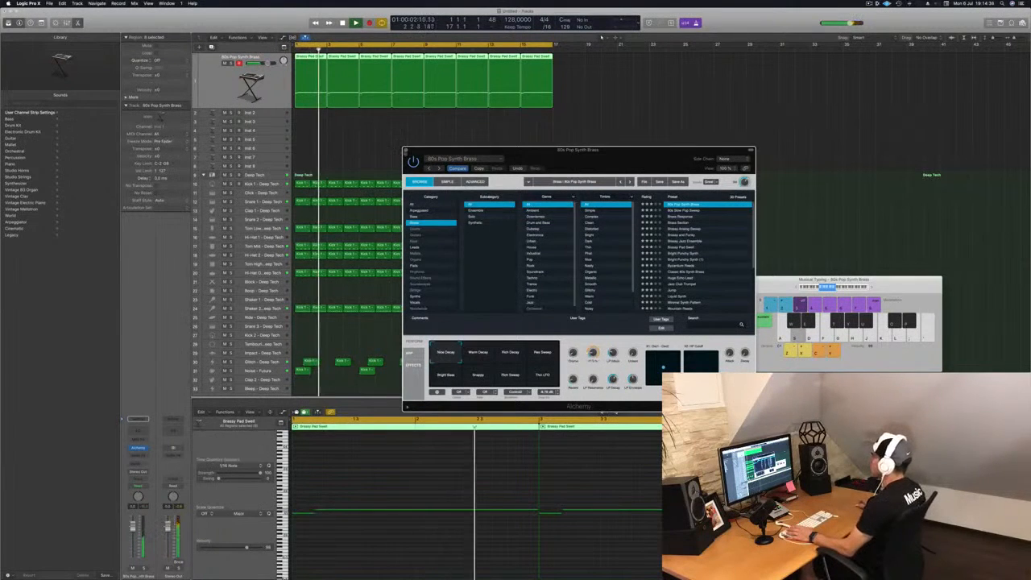
Step: Close the synth window, select the Inst 2 track, increase its height and restart playback from the beginning
{"action": "key", "text": "super+w"}
{"action": "key", "text": "Down"}
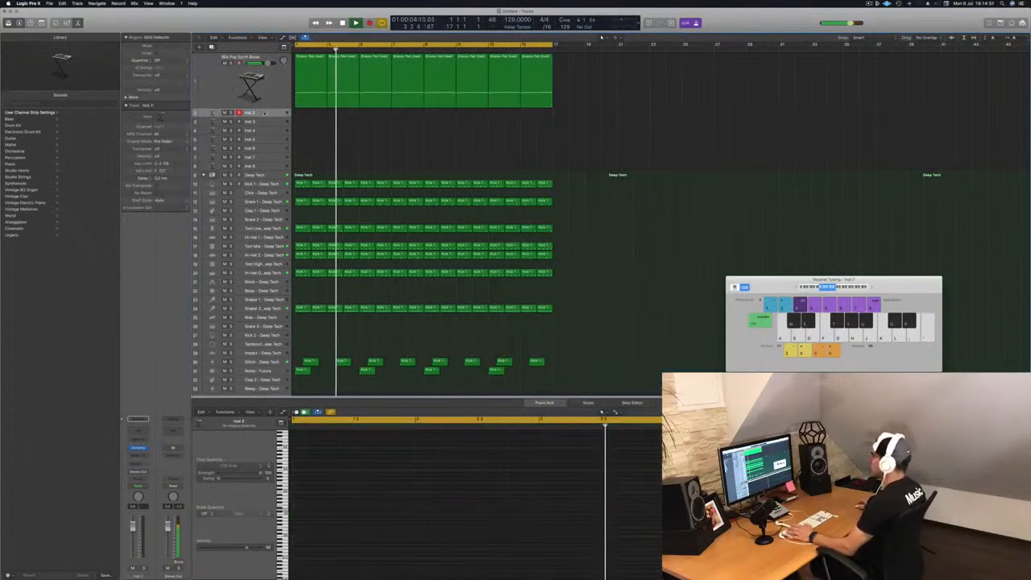
{"action": "key", "text": "Return"}
{"action": "left_click_drag", "start_coordinate": [264, 115], "coordinate": [266, 141]}
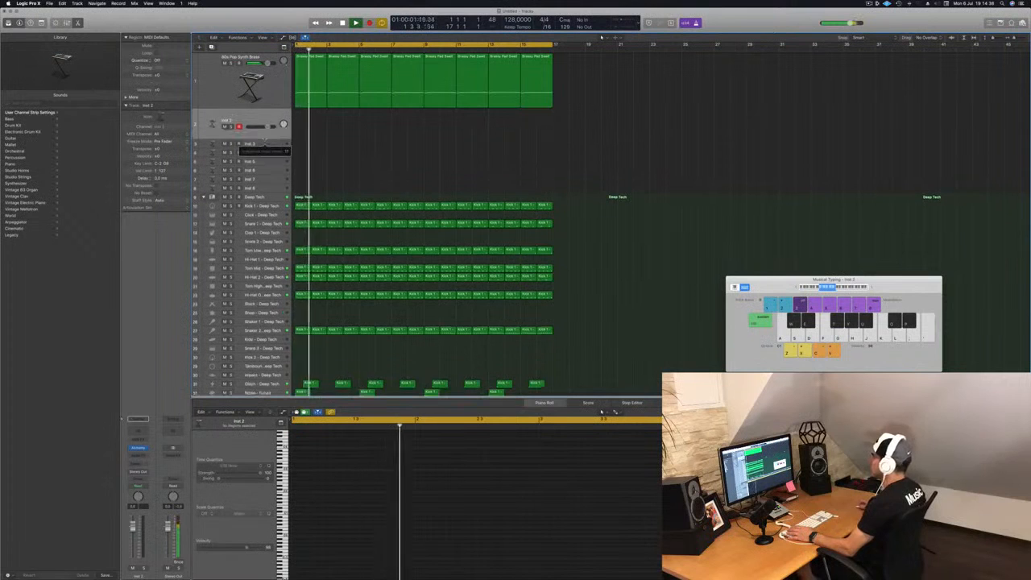
{"action": "key", "text": "Return"}
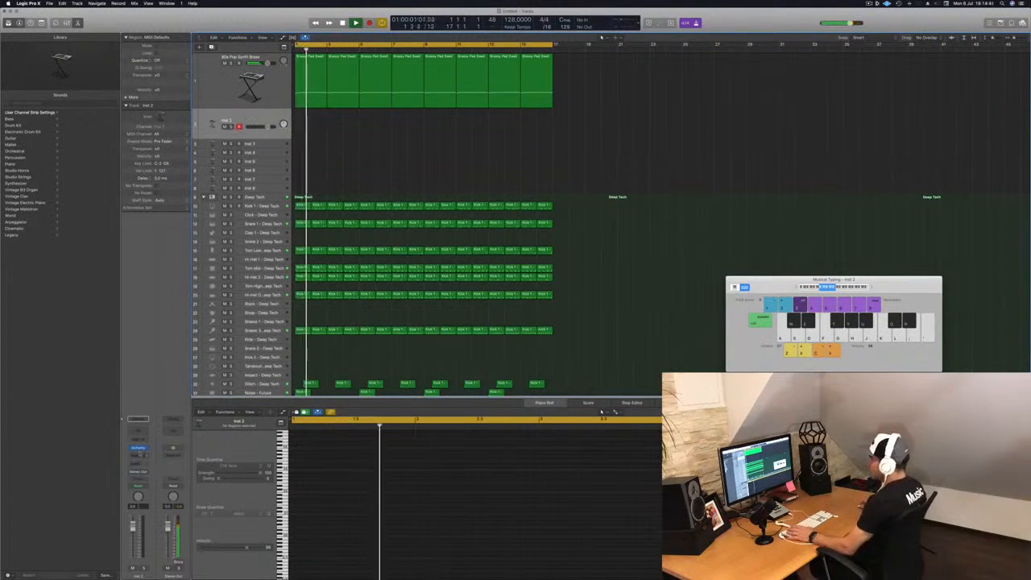
Step: Open Alchemy on the Inst 2 track, place its window over the arrangement and load the Brass preset 80s Slow Pop Sweep
{"action": "left_click", "coordinate": [138, 448]}
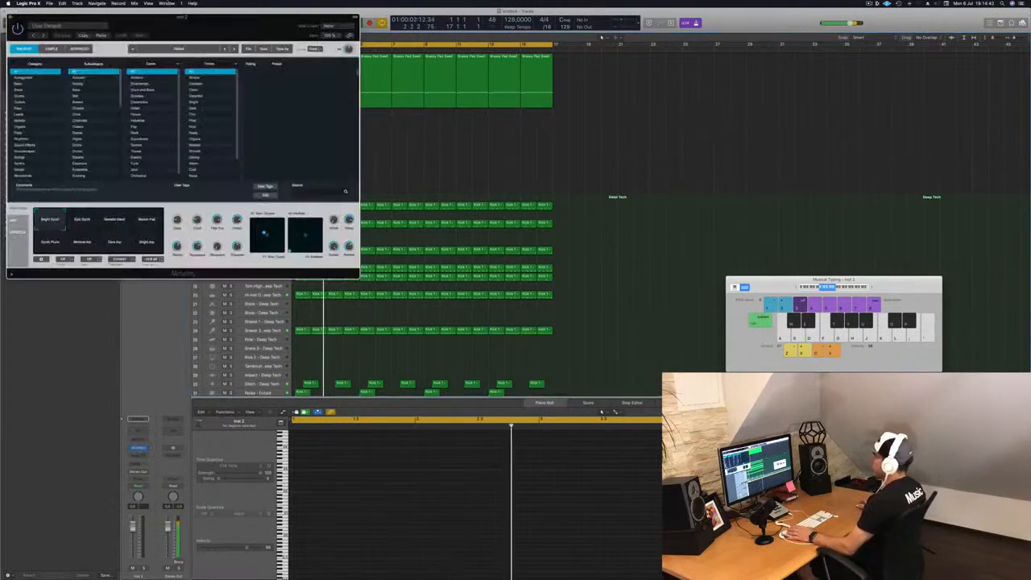
{"action": "left_click_drag", "start_coordinate": [170, 16], "coordinate": [528, 110]}
{"action": "key", "text": "Return"}
{"action": "left_click", "coordinate": [377, 185]}
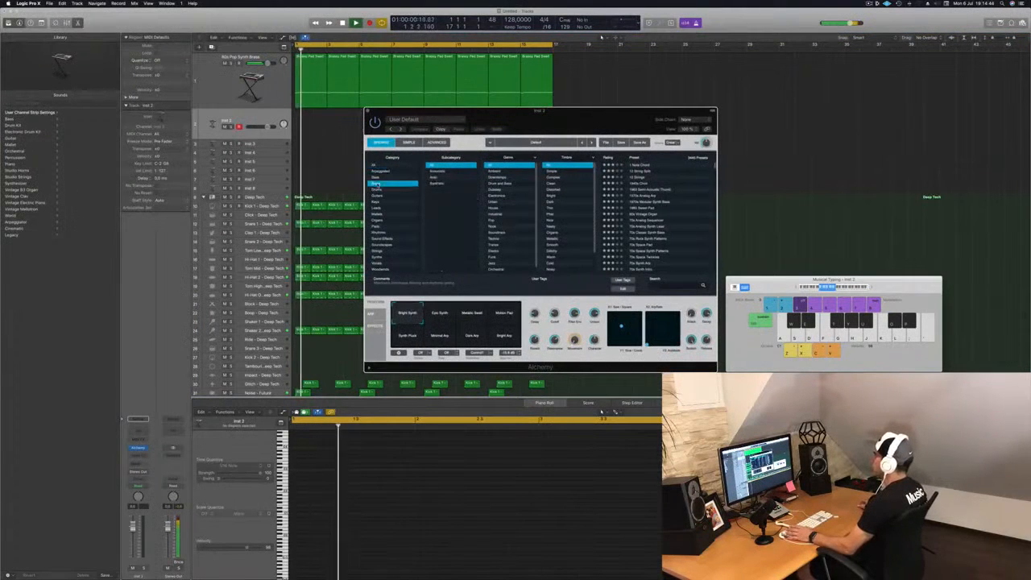
{"action": "left_click", "coordinate": [645, 171]}
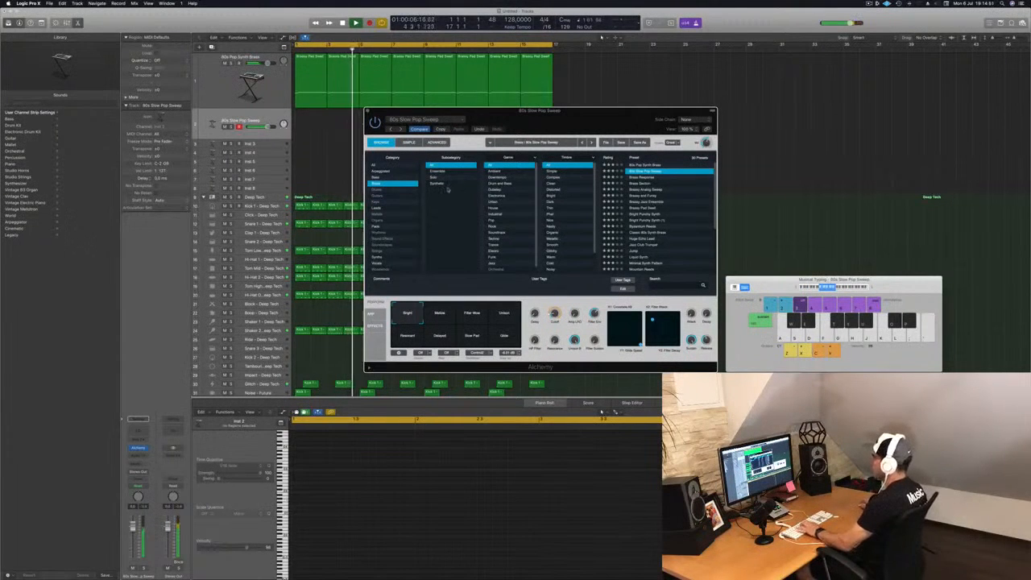
Step: Play a few notes to try out the 80s Slow Pop Sweep sound, and close and reopen its Alchemy window
{"action": "key", "text": "j"}
{"action": "key", "text": "h"}
{"action": "key", "text": "g"}
{"action": "key", "text": "h"}
{"action": "key", "text": "g"}
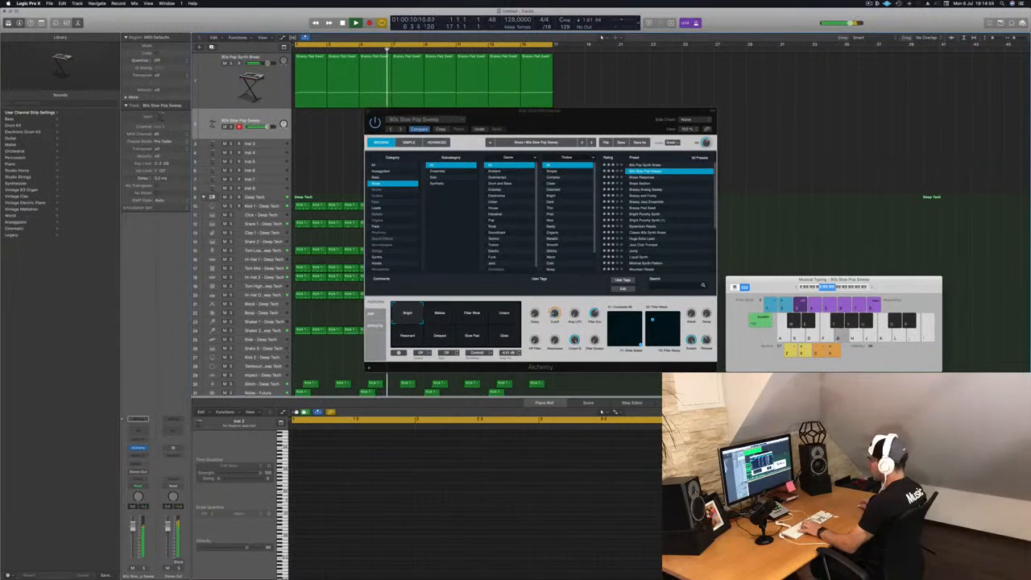
{"action": "left_click", "coordinate": [139, 448]}
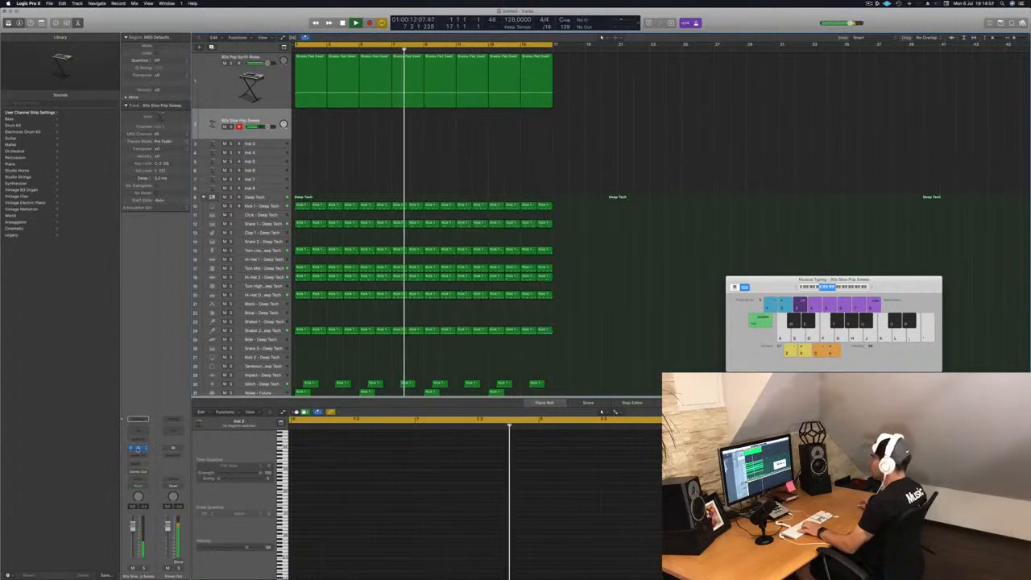
{"action": "left_click", "coordinate": [139, 448]}
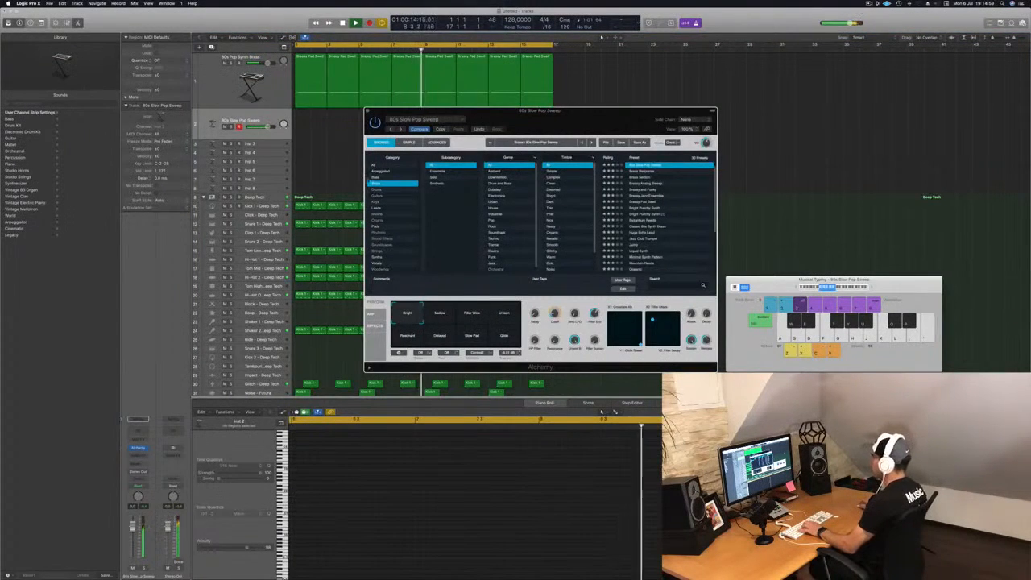
Step: Show the Bass presets in Alchemy and try out 70s Synth Intro and 70s Synth Lead Hero with played notes
{"action": "left_click", "coordinate": [376, 178]}
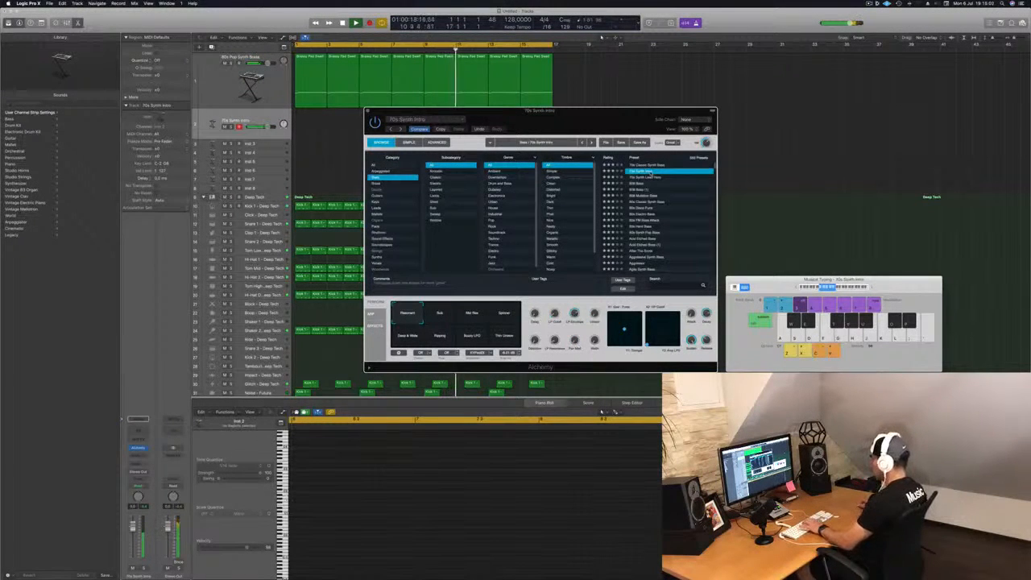
{"action": "key", "text": "semicolon"}
{"action": "key", "text": "apostrophe"}
{"action": "left_click", "coordinate": [643, 177]}
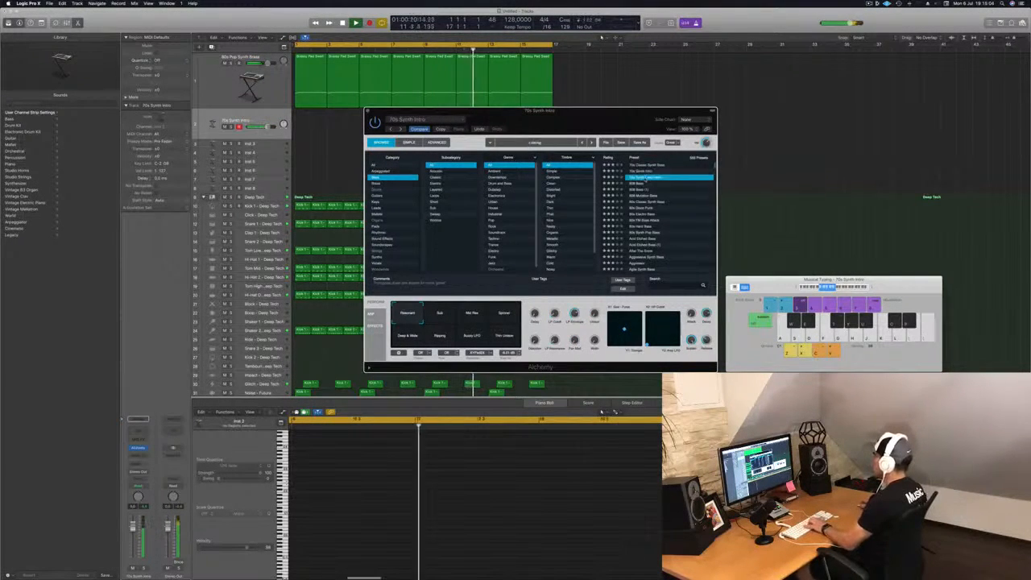
{"action": "key", "text": "semicolon"}
{"action": "key", "text": "semicolon"}
{"action": "key", "text": "l"}
{"action": "key", "text": "k"}
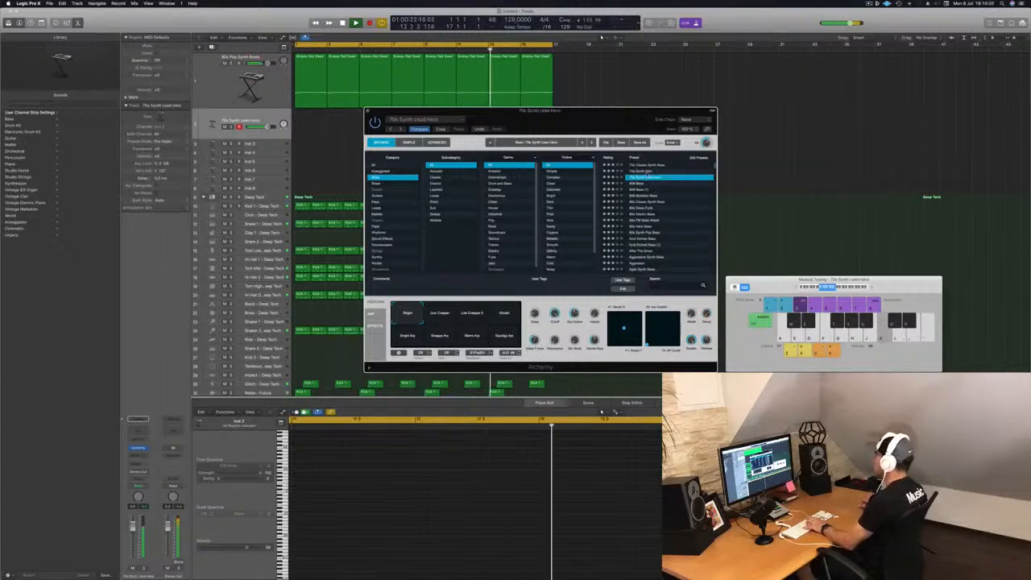
{"action": "key", "text": "h"}
Step: Load the 70s Classic Synth Bass preset and record a bass part on its track from about bar 5 to bar 11
{"action": "left_click", "coordinate": [648, 166]}
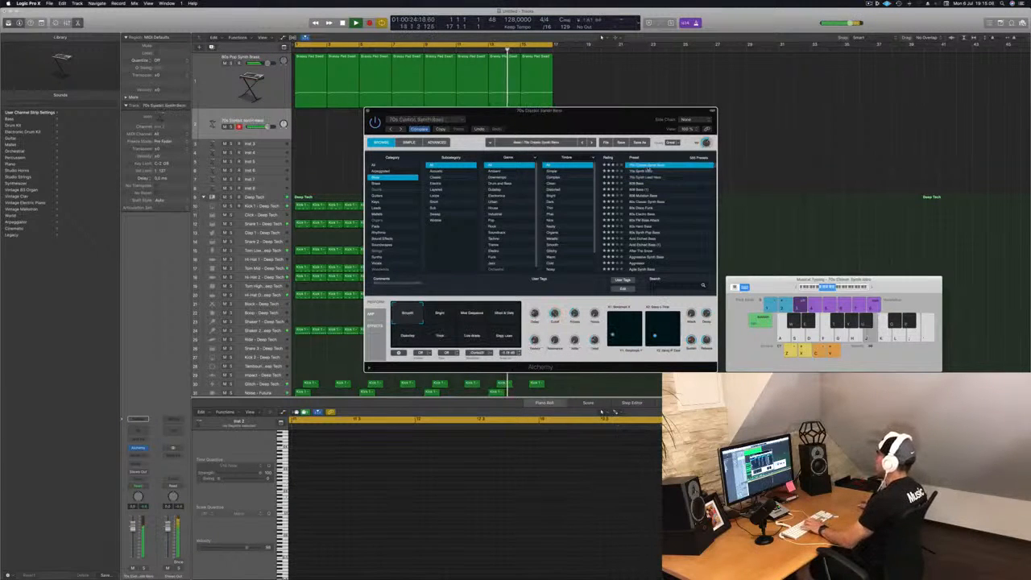
{"action": "left_click_drag", "start_coordinate": [603, 120], "coordinate": [645, 126]}
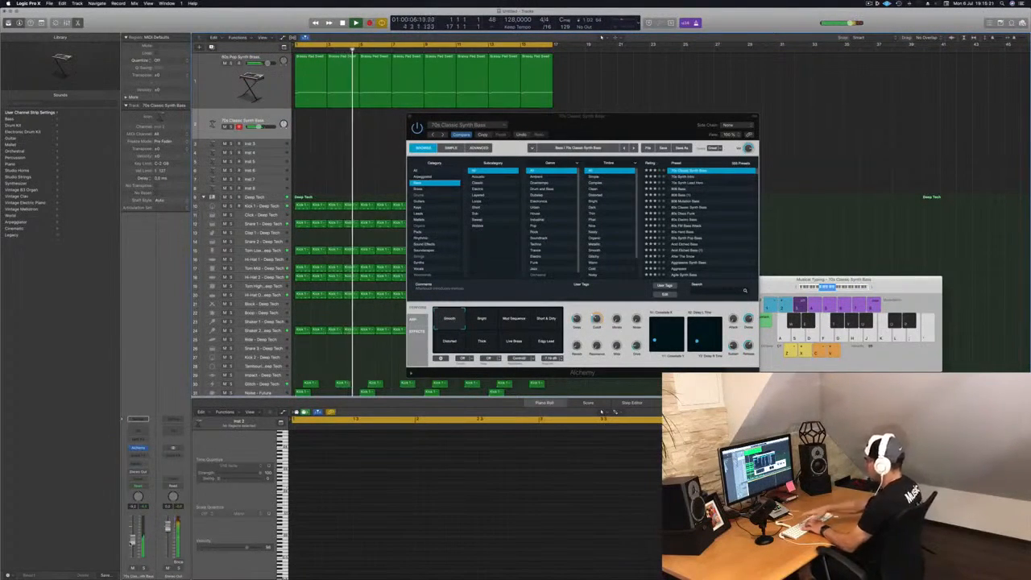
{"action": "key", "text": "r"}
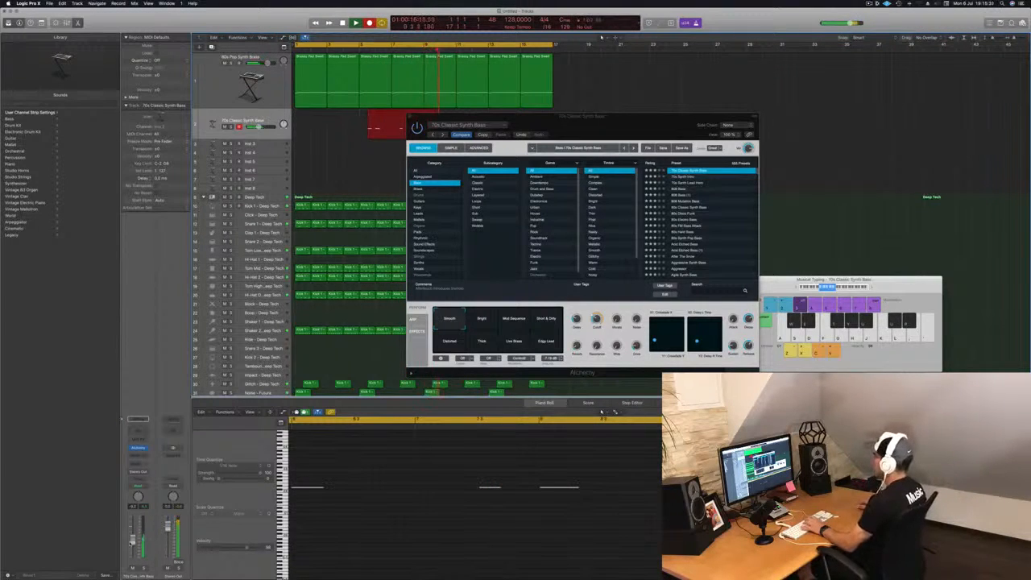
{"action": "key", "text": "space"}
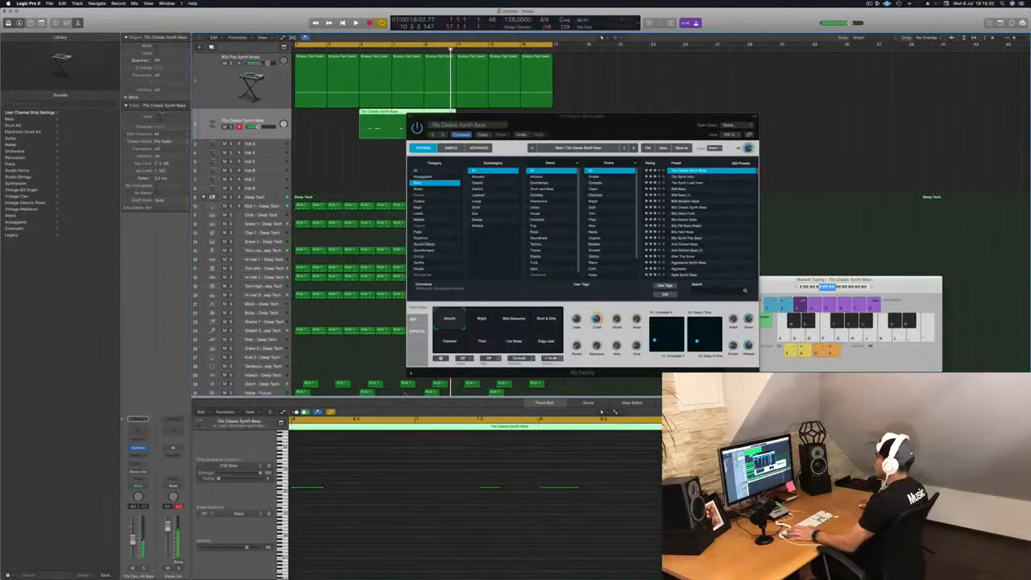
Step: Split the recorded bass region at bar 7, delete the first part and move the remaining four bars to bar 1
{"action": "left_click_drag", "start_coordinate": [649, 122], "coordinate": [822, 141]}
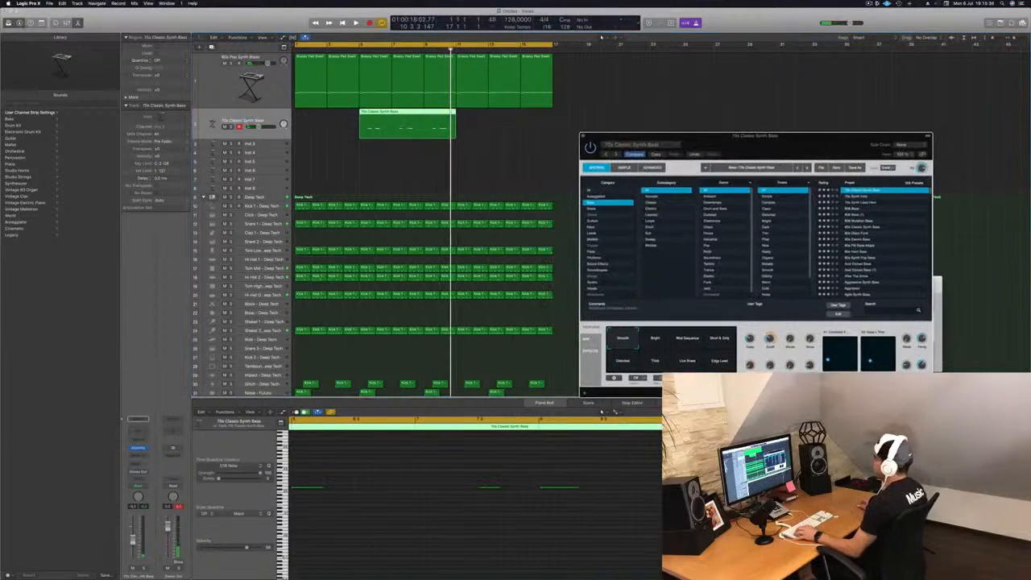
{"action": "left_click", "coordinate": [395, 116]}
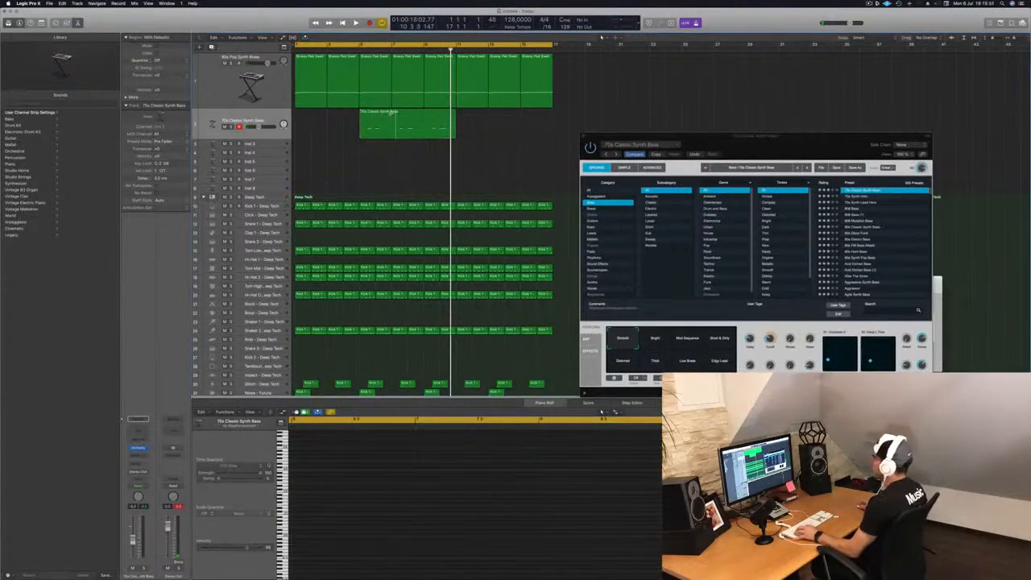
{"action": "double_click", "coordinate": [391, 113], "text": "super"}
{"action": "left_click", "coordinate": [377, 121]}
{"action": "key", "text": "Delete"}
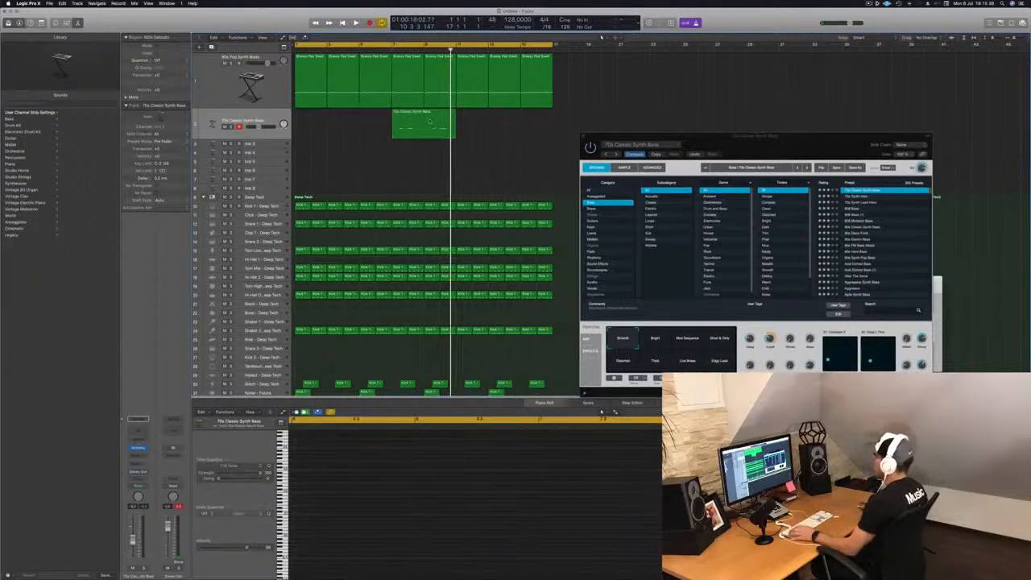
{"action": "left_click_drag", "start_coordinate": [429, 122], "coordinate": [326, 124]}
Step: Check the bass region's notes in the Piano Roll, selecting them all, clearing the selection and replaying from the start
{"action": "key", "text": "space"}
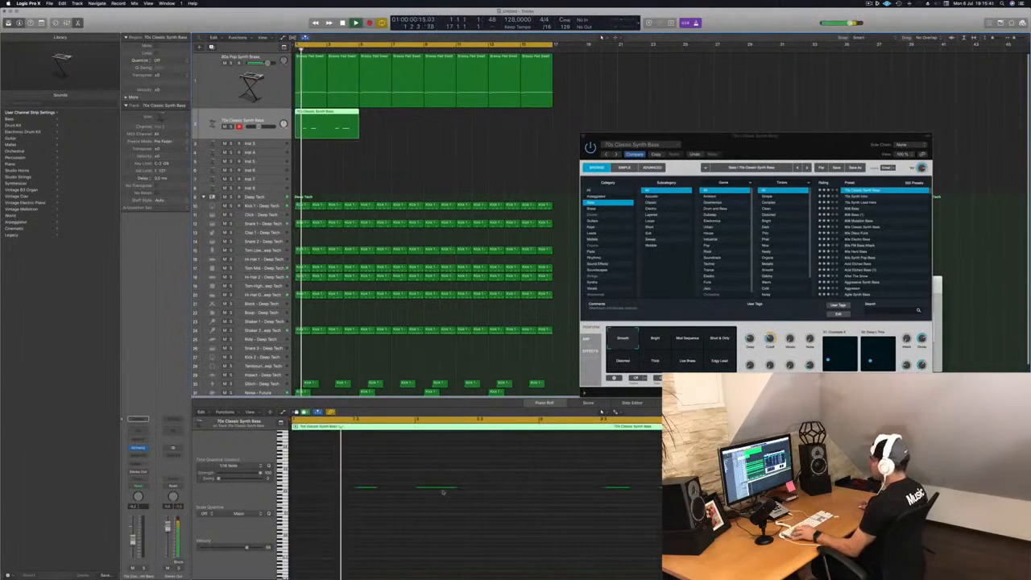
{"action": "scroll", "coordinate": [435, 512], "scroll_direction": "down", "scroll_amount": 2}
{"action": "left_click", "coordinate": [428, 536]}
{"action": "key", "text": "space"}
{"action": "key", "text": "super+a"}
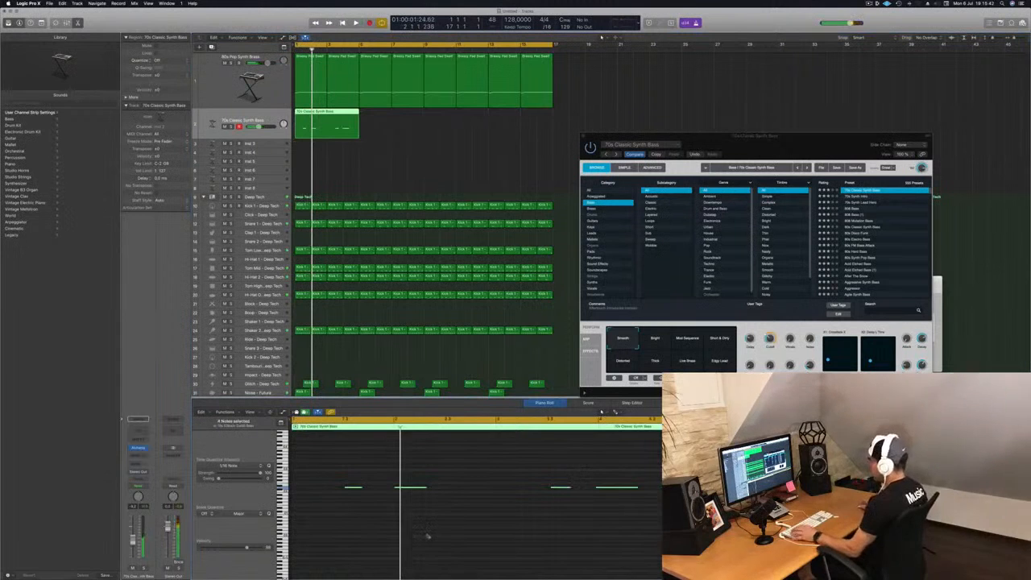
{"action": "left_click", "coordinate": [427, 531]}
{"action": "key", "text": "Return"}
{"action": "key", "text": "space"}
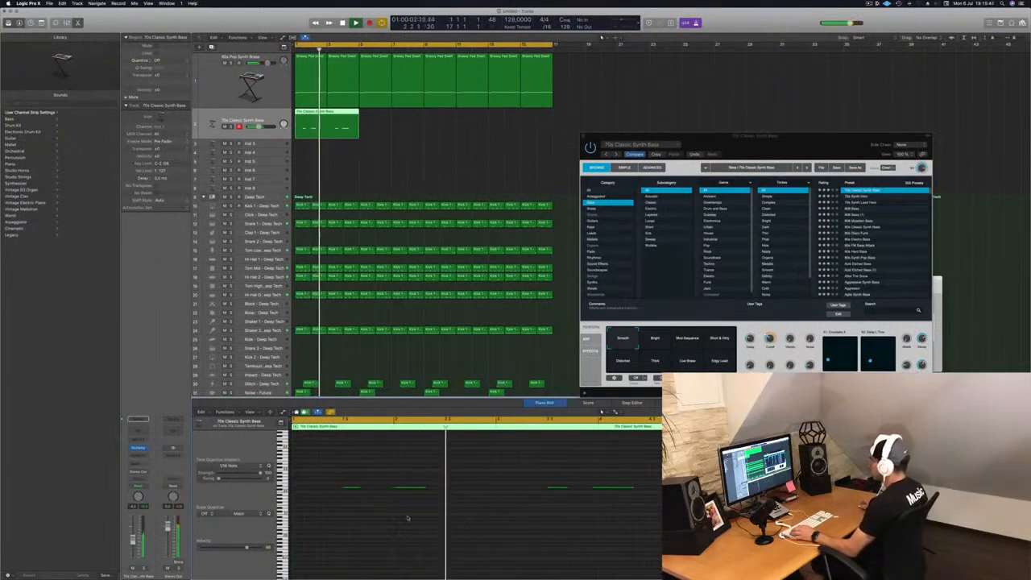
{"action": "scroll", "coordinate": [405, 519], "scroll_direction": "down", "scroll_amount": 1}
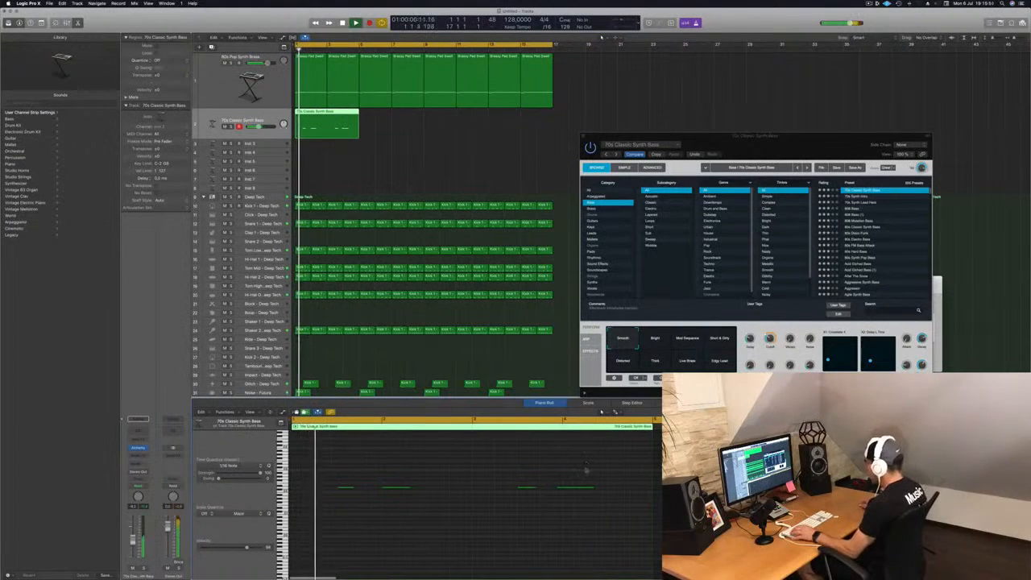
Step: Nudge the bass region's last note slightly later and shorten its second and last notes, clearing the selection when done
{"action": "left_click", "coordinate": [576, 488]}
{"action": "key", "text": "alt+Right"}
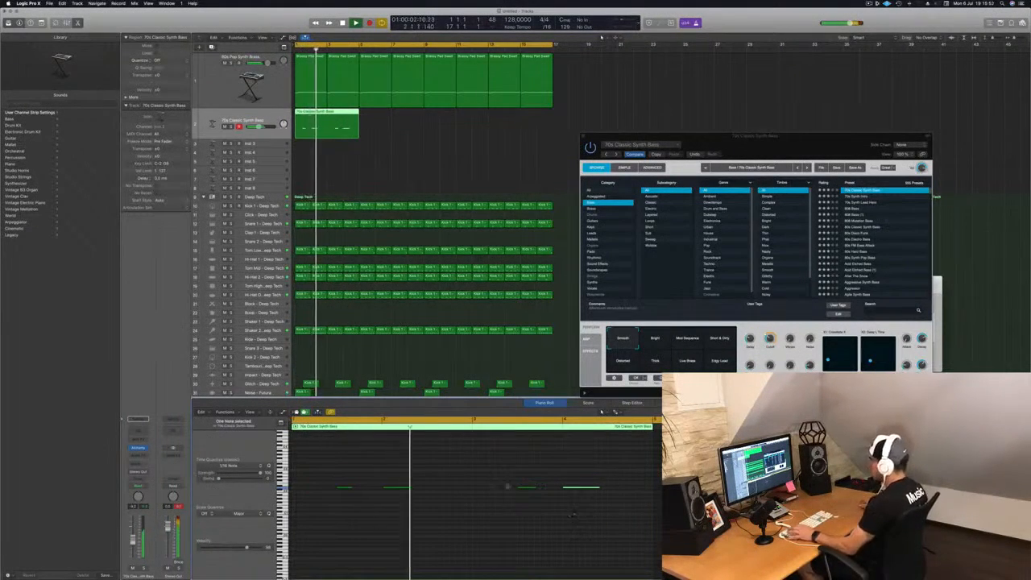
{"action": "key", "text": "Return"}
{"action": "left_click", "coordinate": [403, 488]}
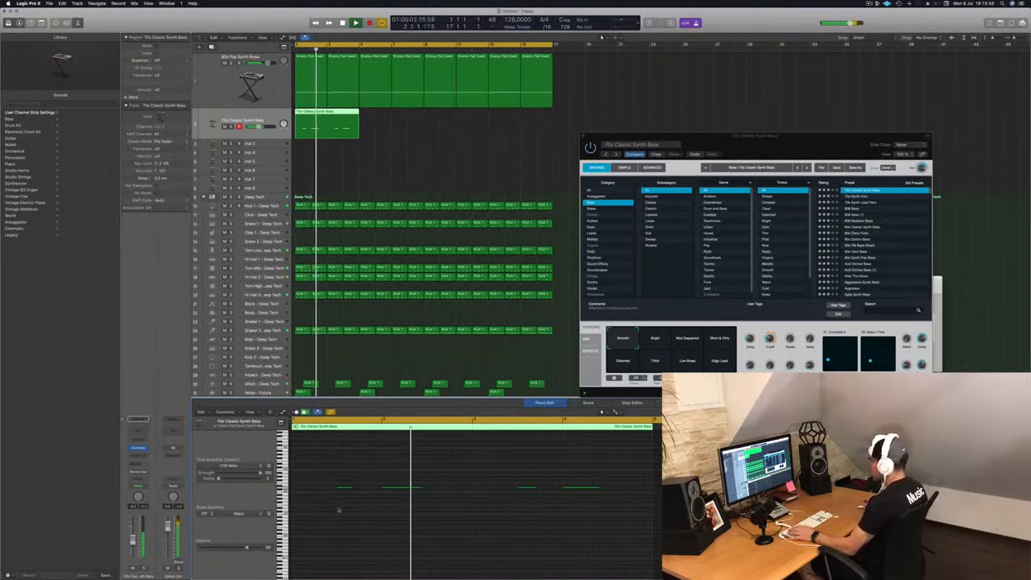
{"action": "mouse_move", "coordinate": [420, 487]}
{"action": "left_mouse_down"}
{"action": "mouse_move", "coordinate": [392, 492]}
{"action": "mouse_move", "coordinate": [400, 489]}
{"action": "left_mouse_up"}
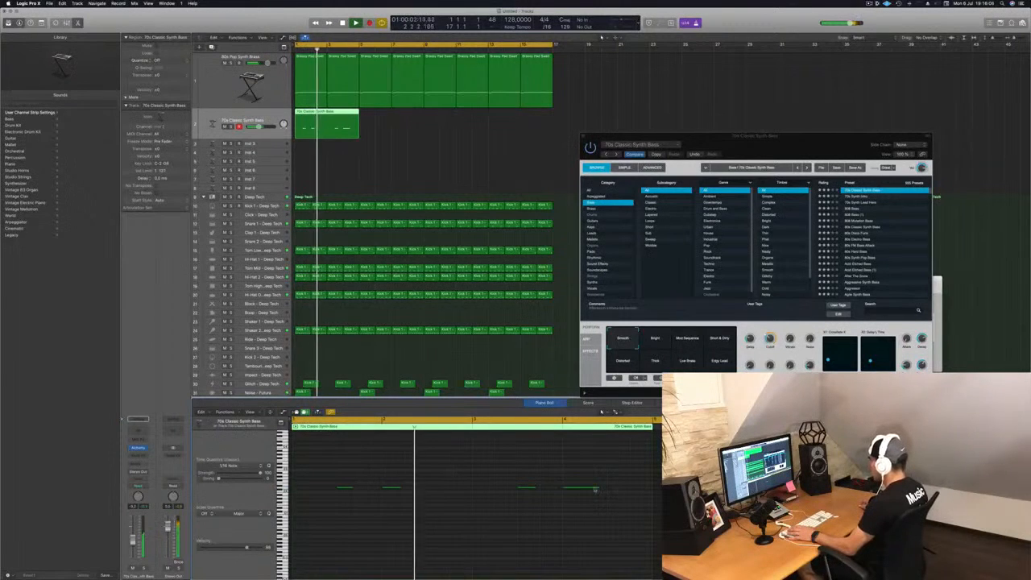
{"action": "left_click_drag", "start_coordinate": [596, 489], "coordinate": [584, 490]}
{"action": "left_click", "coordinate": [436, 141]}
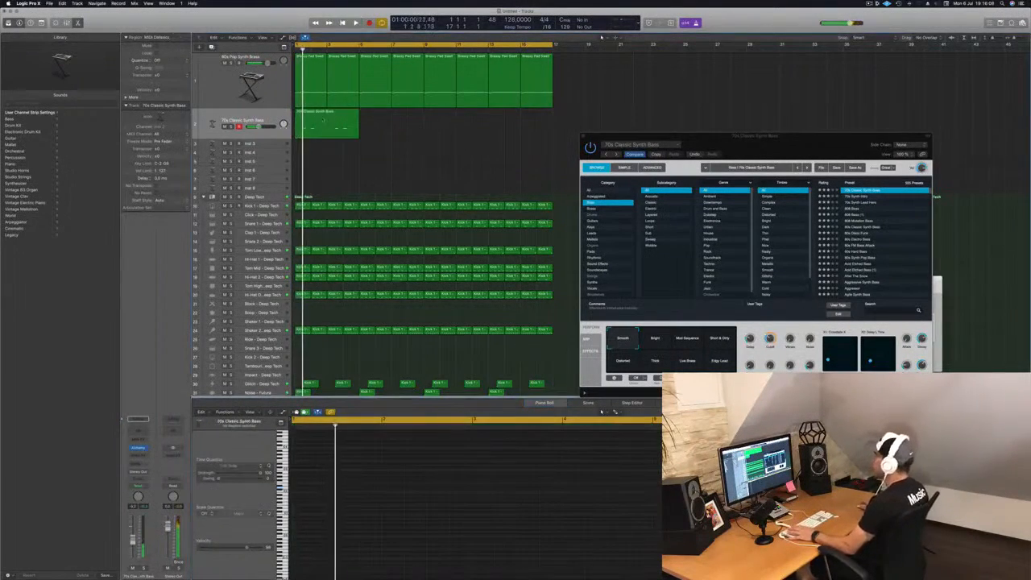
Step: Repeat the four-bar bass region back to back up to bar 17 and play the result with the whole track selected
{"action": "left_click_drag", "start_coordinate": [320, 123], "coordinate": [475, 125]}
{"action": "left_click", "coordinate": [337, 124], "text": "shift"}
{"action": "left_click", "coordinate": [430, 178]}
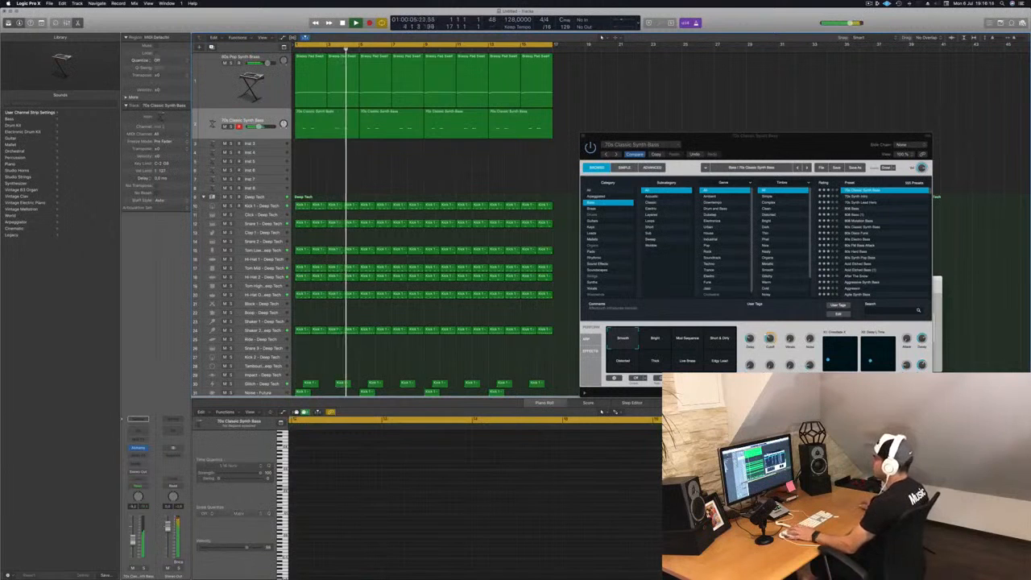
{"action": "key", "text": "space"}
{"action": "key", "text": "space"}
{"action": "left_click", "coordinate": [242, 121]}
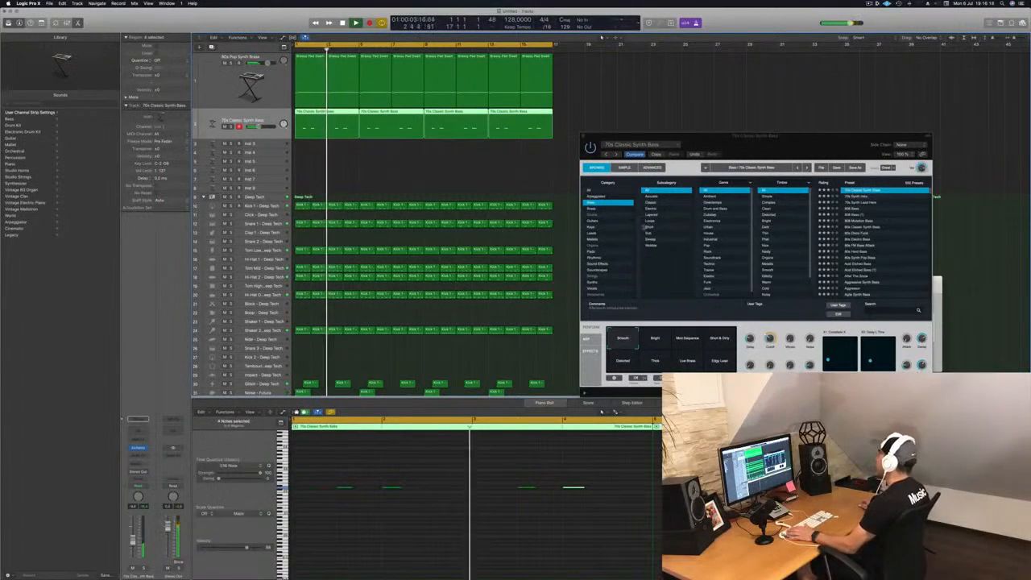
Step: Close the bass track's Alchemy window and bring up the Musical Typing keyboard
{"action": "left_click_drag", "start_coordinate": [828, 149], "coordinate": [848, 145]}
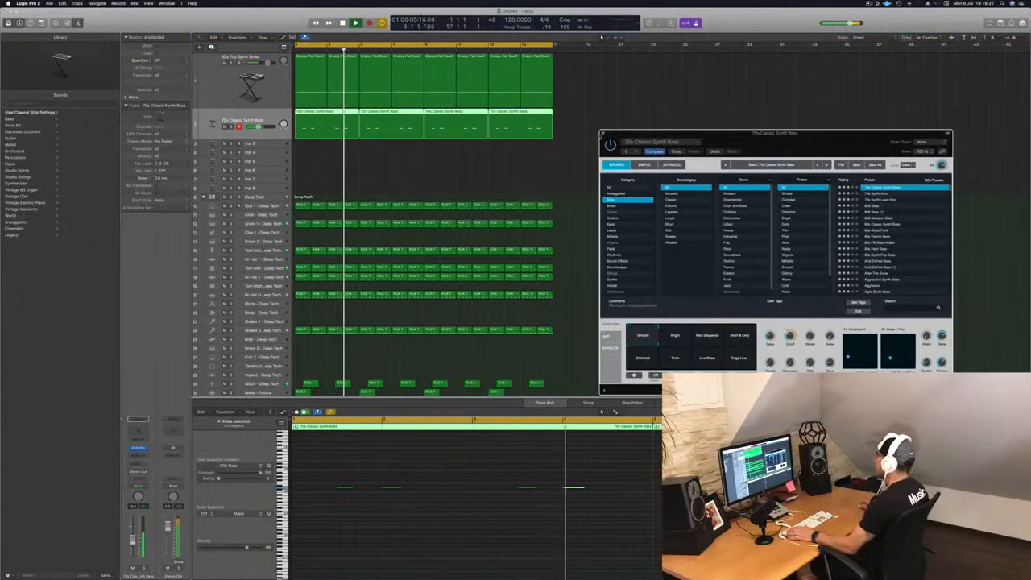
{"action": "key", "text": "super+k"}
{"action": "key", "text": "space"}
{"action": "key", "text": "space"}
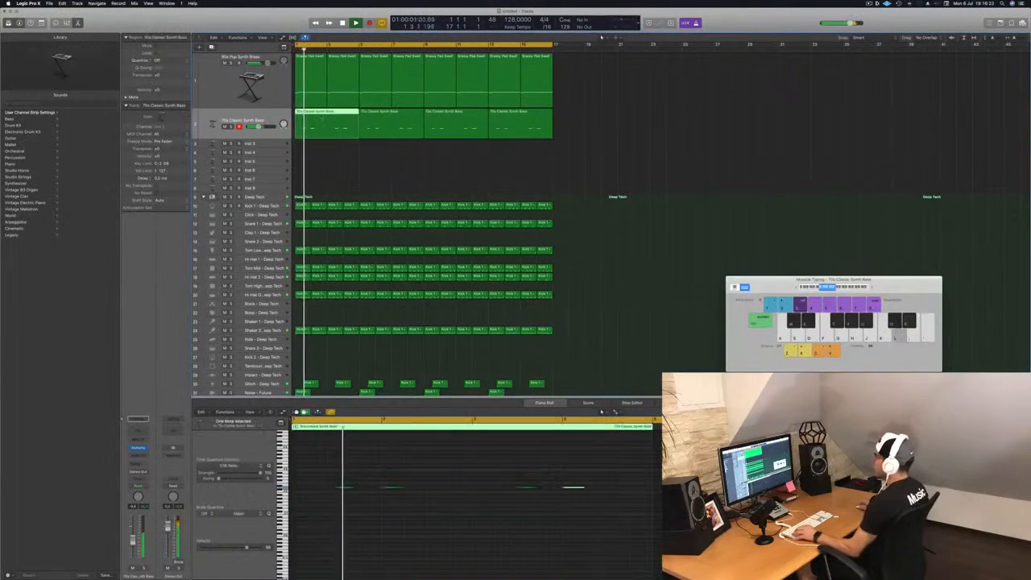
Step: Copy the first 70s Classic Synth Bass region to the Inst 3 track at bar 1 and select that track
{"action": "key", "text": "r"}
{"action": "key", "text": "space"}
{"action": "key", "text": "space"}
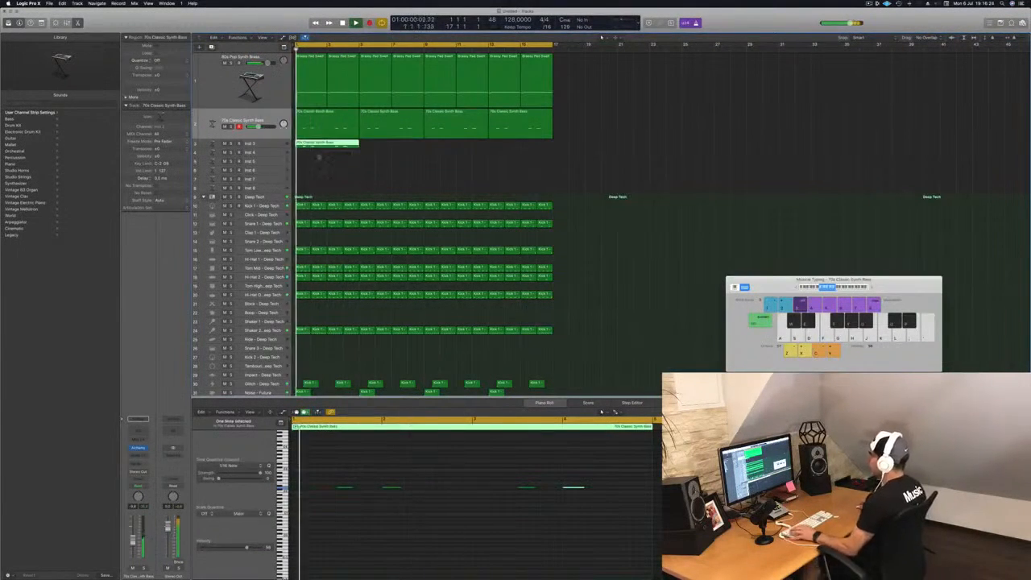
{"action": "key", "text": "super+Right"}
{"action": "key", "text": "space"}
{"action": "key", "text": "space"}
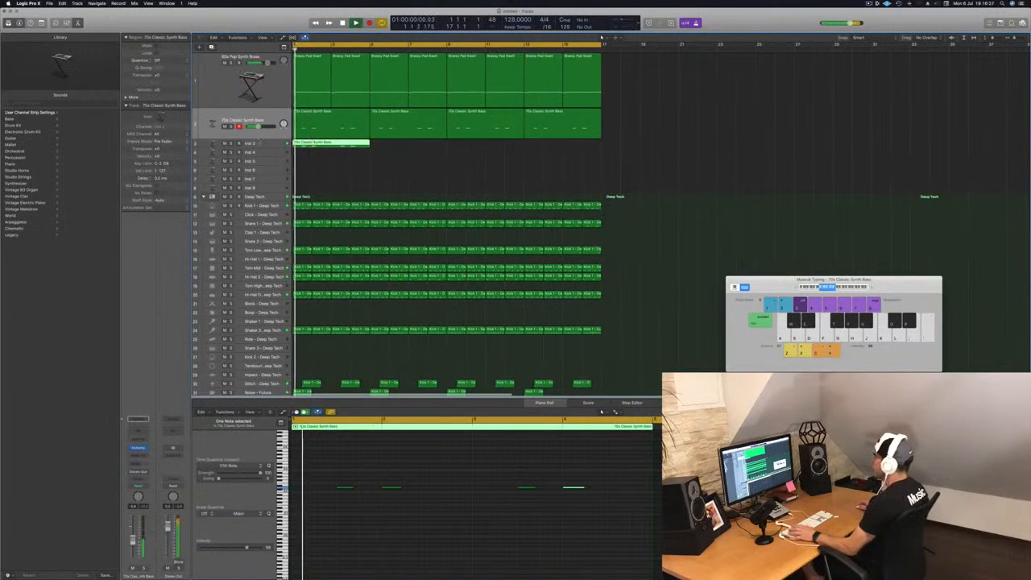
{"action": "left_click", "coordinate": [269, 143]}
{"action": "key", "text": "space"}
Step: Select all notes of the Inst 3 region in the Piano Roll and shift them toward the region's start
{"action": "scroll", "coordinate": [383, 495], "scroll_direction": "right", "scroll_amount": 2}
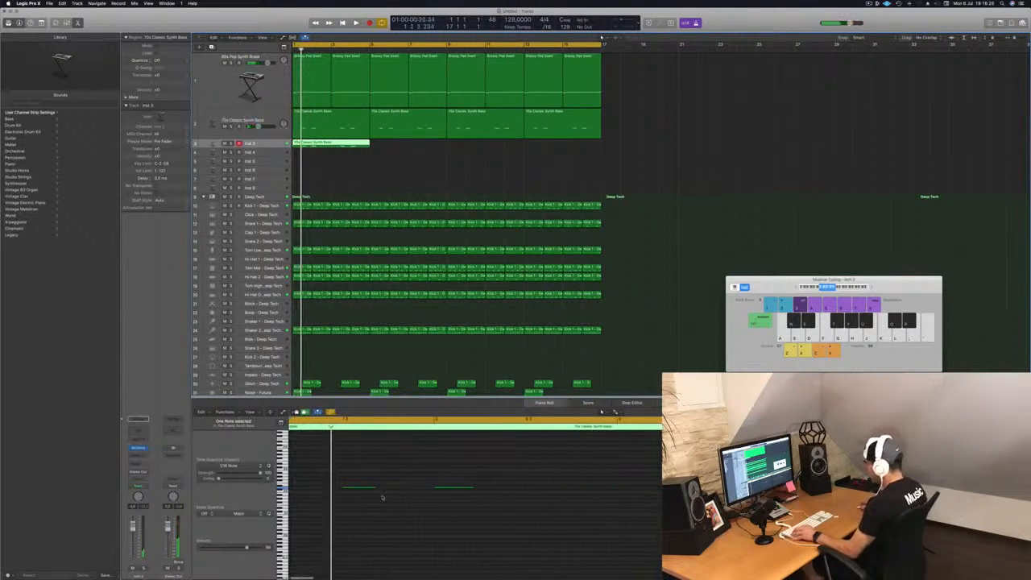
{"action": "scroll", "coordinate": [383, 498], "scroll_direction": "left", "scroll_amount": 2}
{"action": "left_click_drag", "start_coordinate": [340, 478], "coordinate": [664, 525]}
{"action": "scroll", "coordinate": [492, 531], "scroll_direction": "left", "scroll_amount": 1}
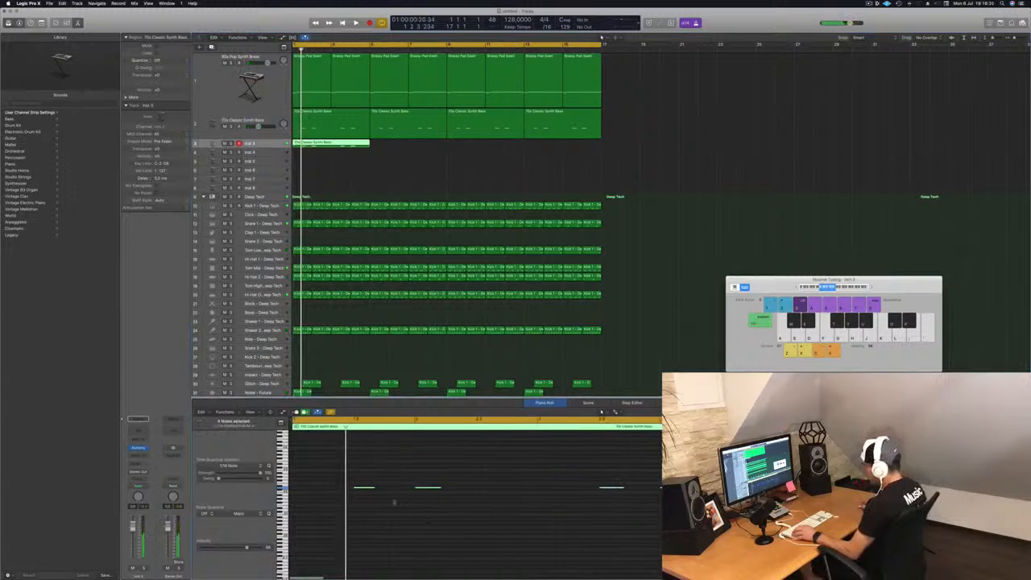
{"action": "left_click_drag", "start_coordinate": [349, 487], "coordinate": [372, 492]}
Step: Shorten all the selected notes of the Inst 3 region together and play the pattern briefly
{"action": "key", "text": "super+Right"}
{"action": "key", "text": "super+Right"}
{"action": "scroll", "coordinate": [319, 501], "scroll_direction": "left", "scroll_amount": 2}
{"action": "scroll", "coordinate": [332, 498], "scroll_direction": "left", "scroll_amount": 3}
{"action": "scroll", "coordinate": [376, 498], "scroll_direction": "down", "scroll_amount": 3}
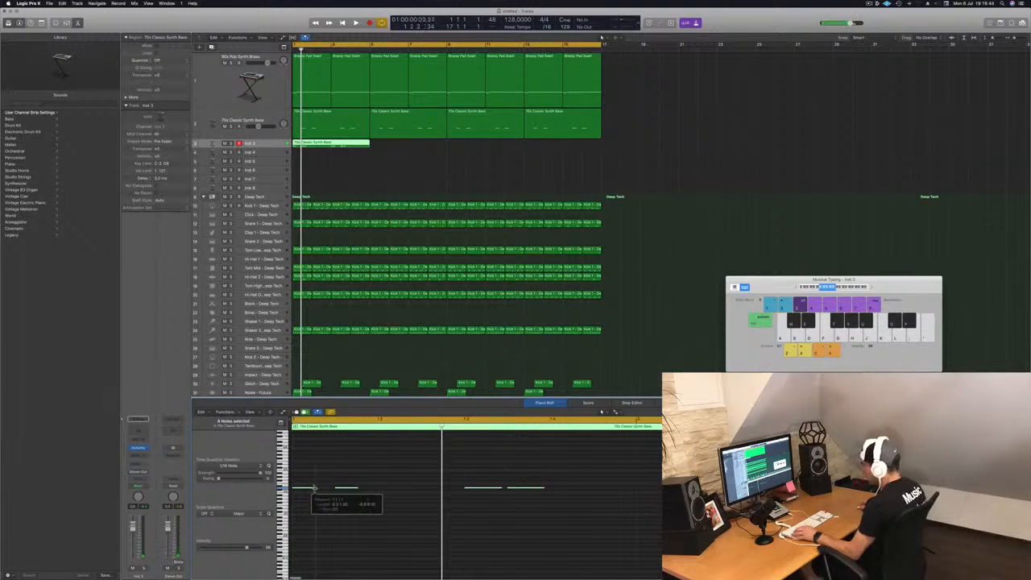
{"action": "left_click_drag", "start_coordinate": [308, 490], "coordinate": [304, 489]}
{"action": "key", "text": "space"}
{"action": "key", "text": "space"}
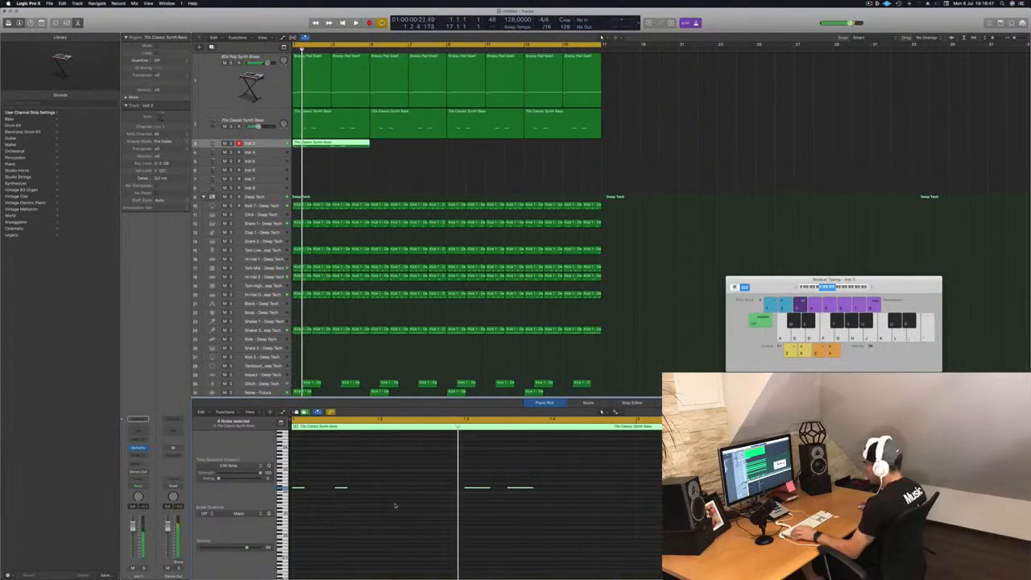
Step: Duplicate the selected notes about three sixteenths later to thicken the rhythm and check it in playback
{"action": "scroll", "coordinate": [338, 495], "scroll_direction": "down", "scroll_amount": 1}
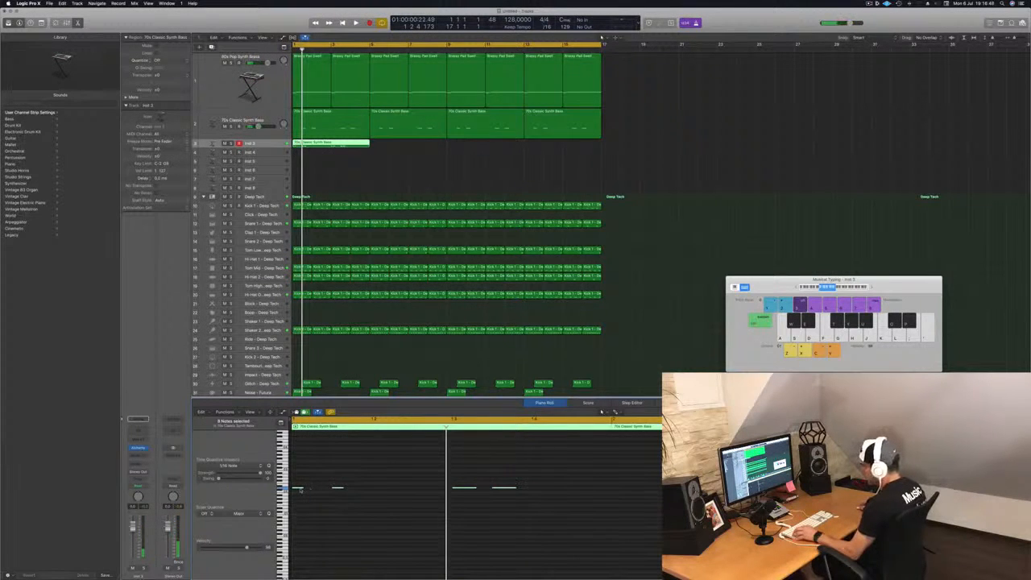
{"action": "left_click_drag", "start_coordinate": [300, 489], "coordinate": [363, 493]}
{"action": "key", "text": "space"}
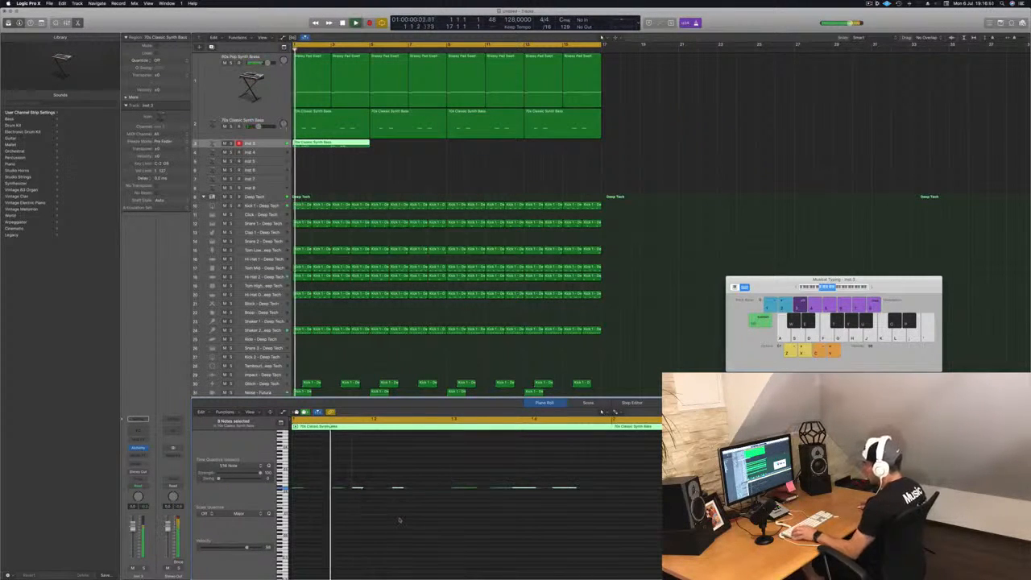
{"action": "scroll", "coordinate": [398, 518], "scroll_direction": "down", "scroll_amount": 1}
{"action": "key", "text": "space"}
{"action": "key", "text": "space"}
{"action": "key", "text": "space"}
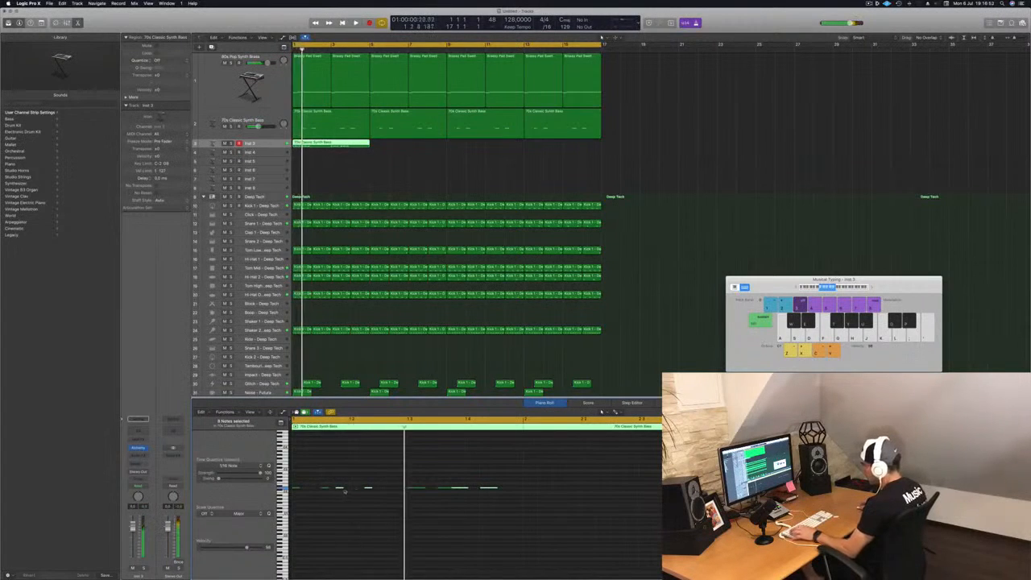
{"action": "key", "text": "space"}
{"action": "key", "text": "space"}
{"action": "key", "text": "space"}
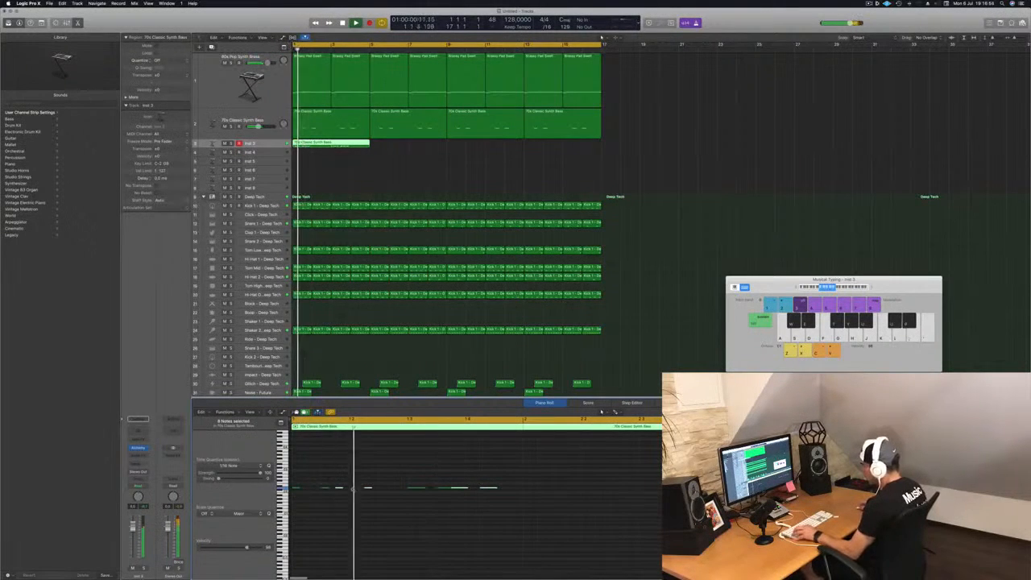
Step: Duplicate the newly copied notes another three sixteenths later within the Inst 3 region
{"action": "left_click_drag", "start_coordinate": [339, 490], "coordinate": [363, 494]}
{"action": "scroll", "coordinate": [375, 493], "scroll_direction": "down", "scroll_amount": 3}
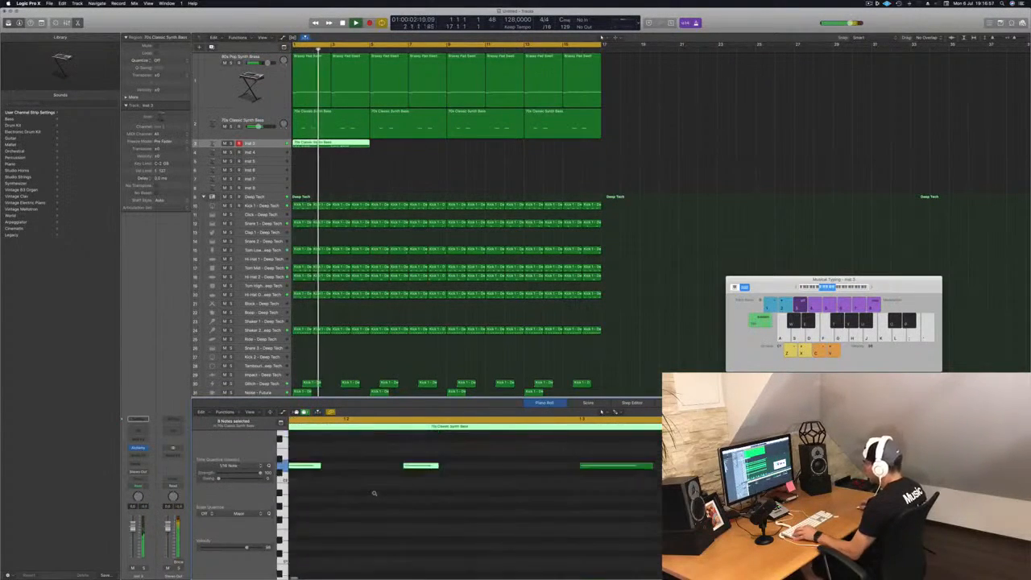
{"action": "scroll", "coordinate": [377, 492], "scroll_direction": "left", "scroll_amount": 4}
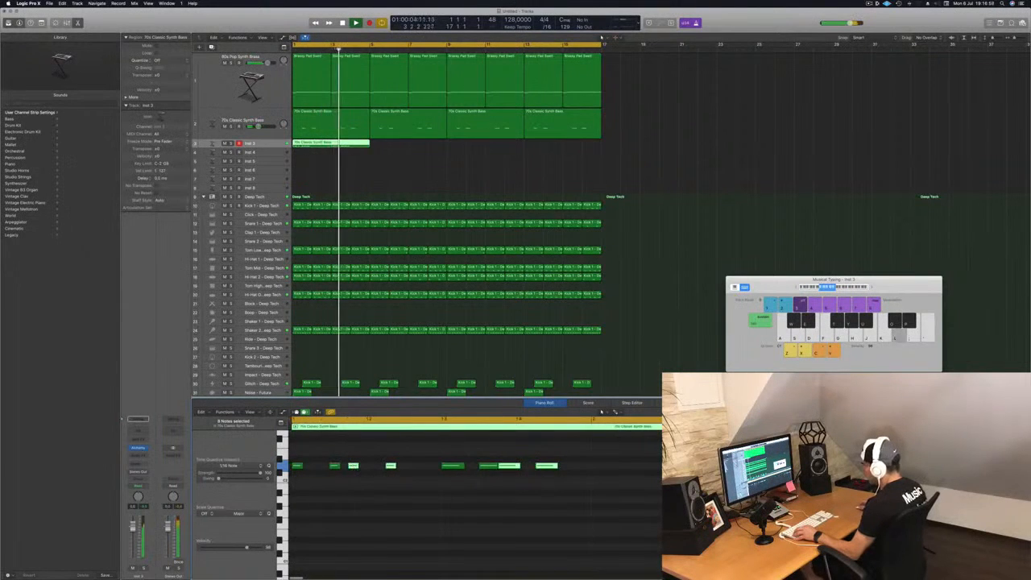
{"action": "left_click_drag", "start_coordinate": [353, 466], "coordinate": [409, 484]}
{"action": "scroll", "coordinate": [409, 494], "scroll_direction": "left", "scroll_amount": 4}
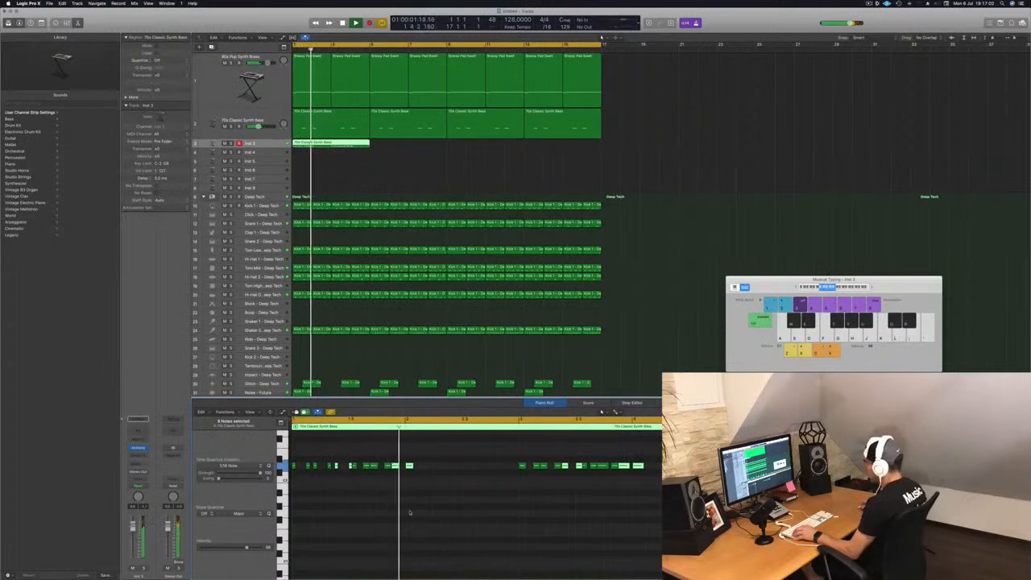
Step: Delete the extra note at the start of bar 2 and shorten the longer notes in bar 1's second half
{"action": "key", "text": "Return"}
{"action": "left_click_drag", "start_coordinate": [443, 462], "coordinate": [418, 474]}
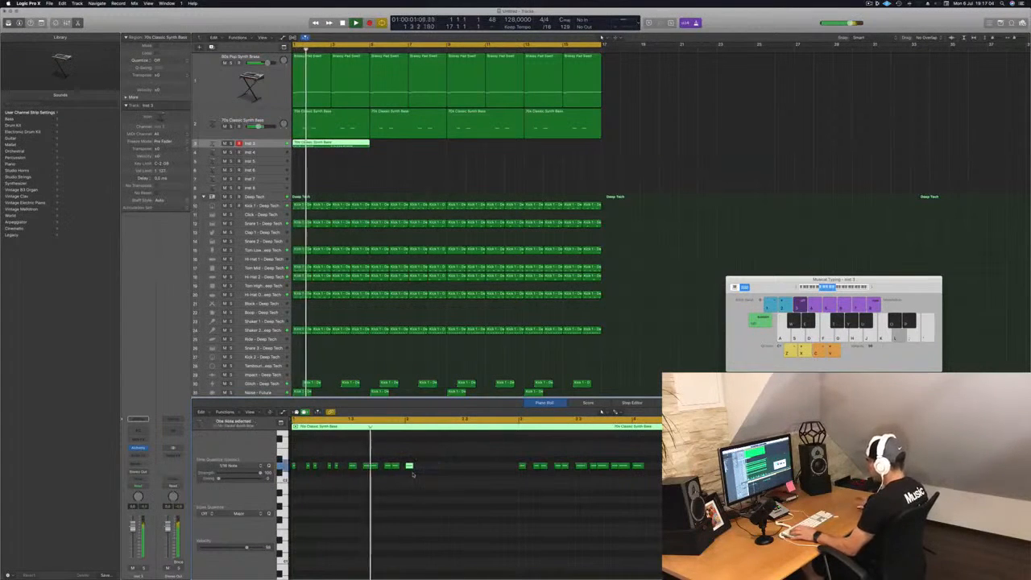
{"action": "scroll", "coordinate": [418, 475], "scroll_direction": "right", "scroll_amount": 3}
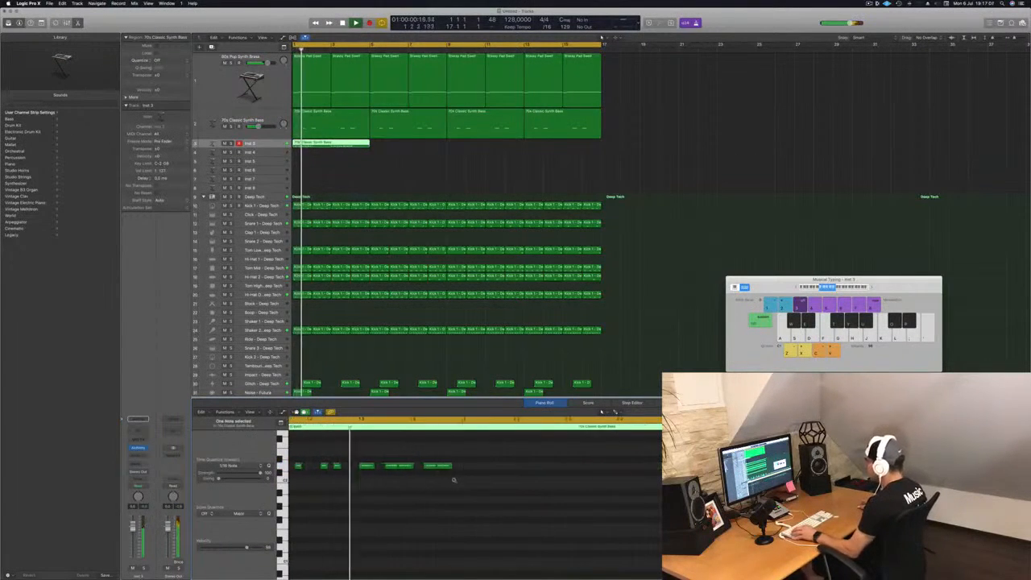
{"action": "left_click_drag", "start_coordinate": [379, 457], "coordinate": [456, 468]}
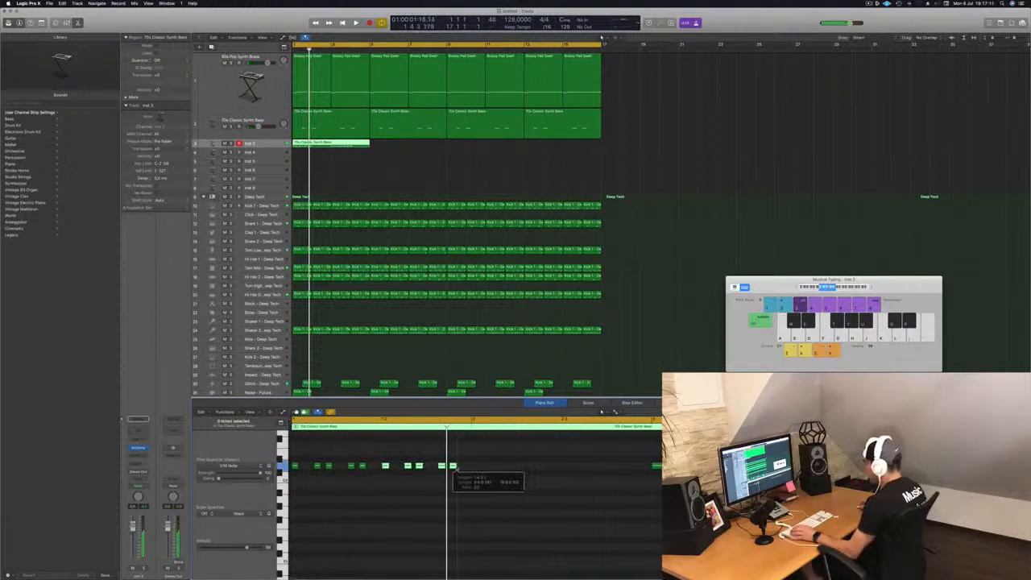
Step: Copy bar 1's note pattern into bar 2, split the Inst 3 region at bar 3 and delete the part after it
{"action": "scroll", "coordinate": [477, 445], "scroll_direction": "left", "scroll_amount": 3}
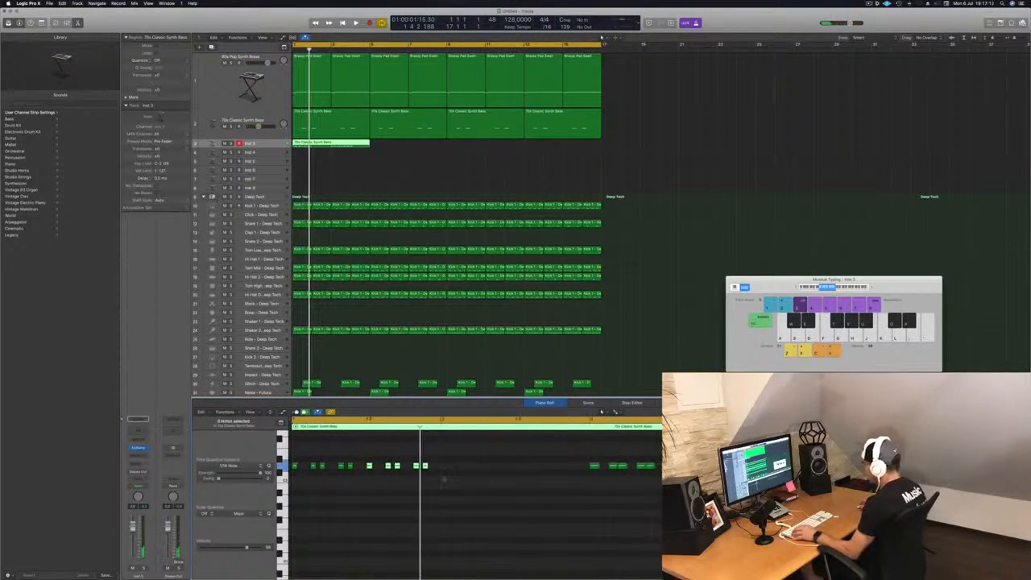
{"action": "left_click_drag", "start_coordinate": [462, 456], "coordinate": [445, 475]}
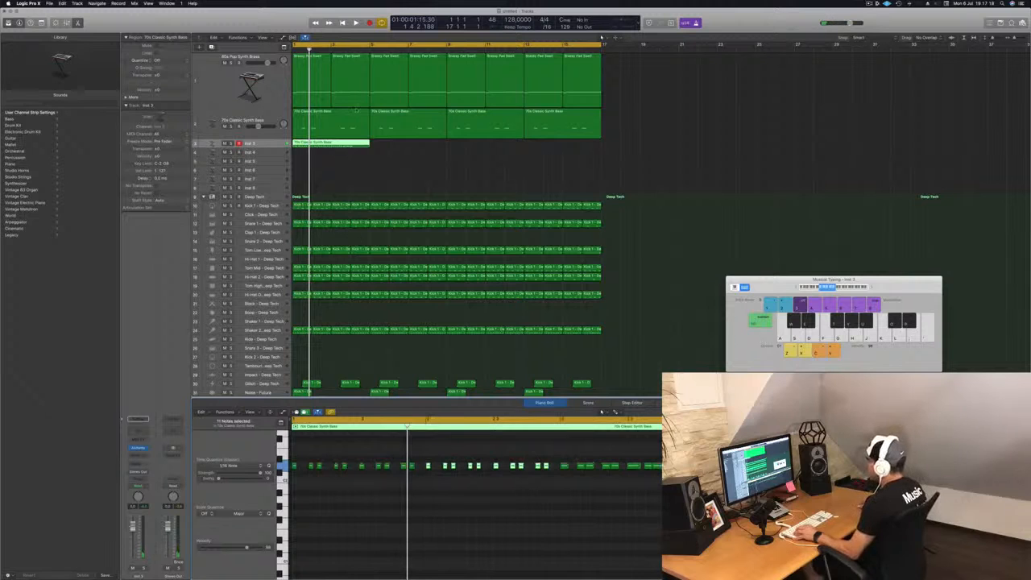
{"action": "double_click", "coordinate": [330, 146], "text": "super"}
{"action": "key", "text": "BackSpace"}
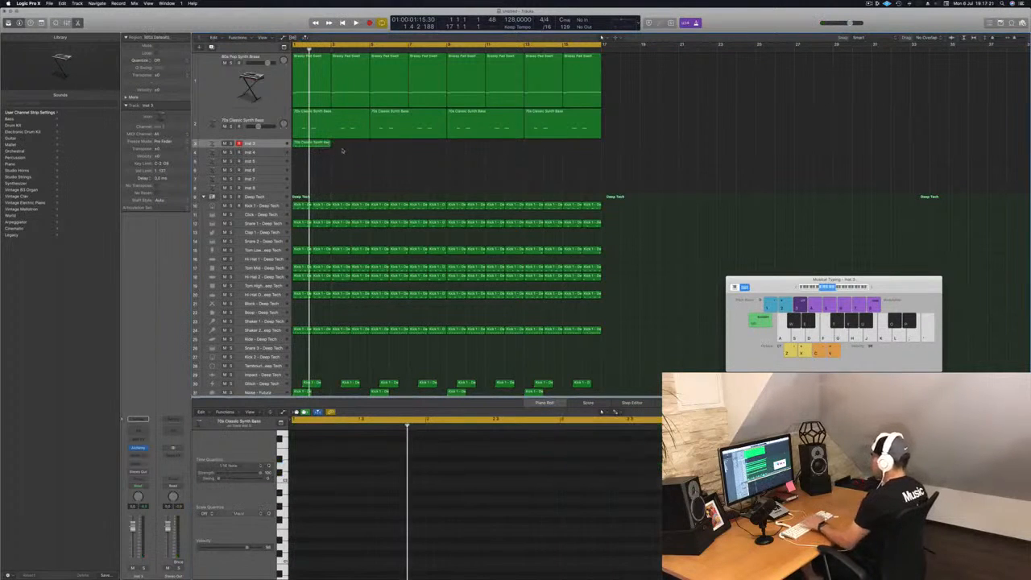
Step: Duplicate the two-bar Inst 3 region so two copies fill bars 1 to 5, and select the track's regions
{"action": "left_click_drag", "start_coordinate": [319, 146], "coordinate": [348, 145]}
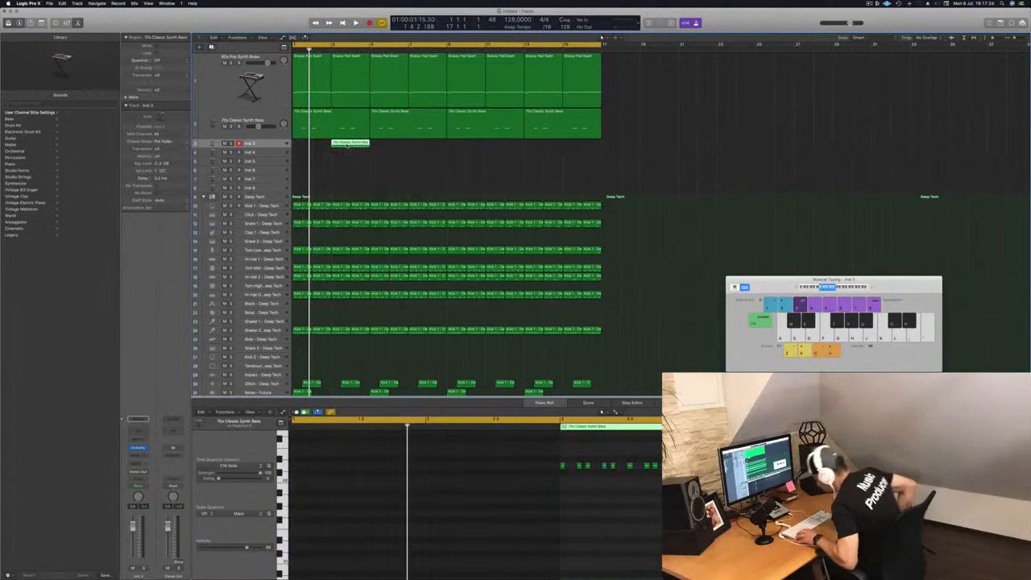
{"action": "left_click_drag", "start_coordinate": [347, 145], "coordinate": [304, 148]}
{"action": "left_click", "coordinate": [269, 145]}
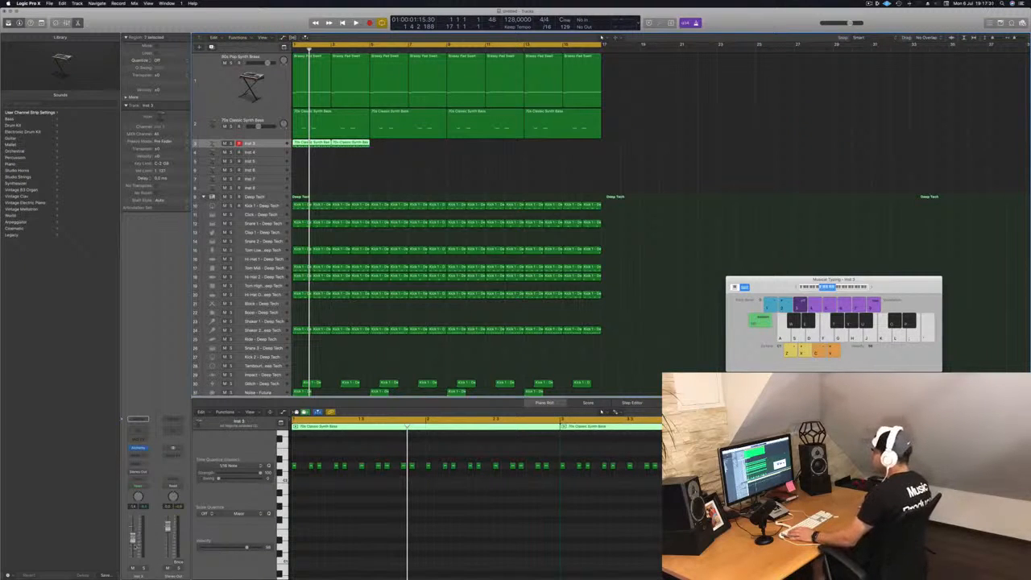
Step: Start playback and open the Inst 3 track's Alchemy instrument, placing its window over the middle of the arrangement
{"action": "key", "text": "space"}
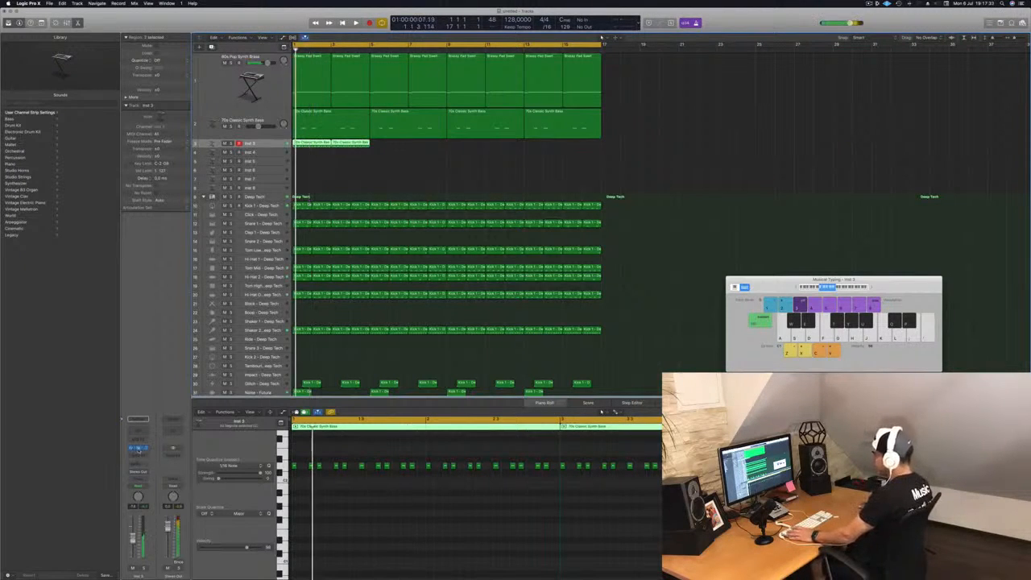
{"action": "left_click", "coordinate": [137, 448]}
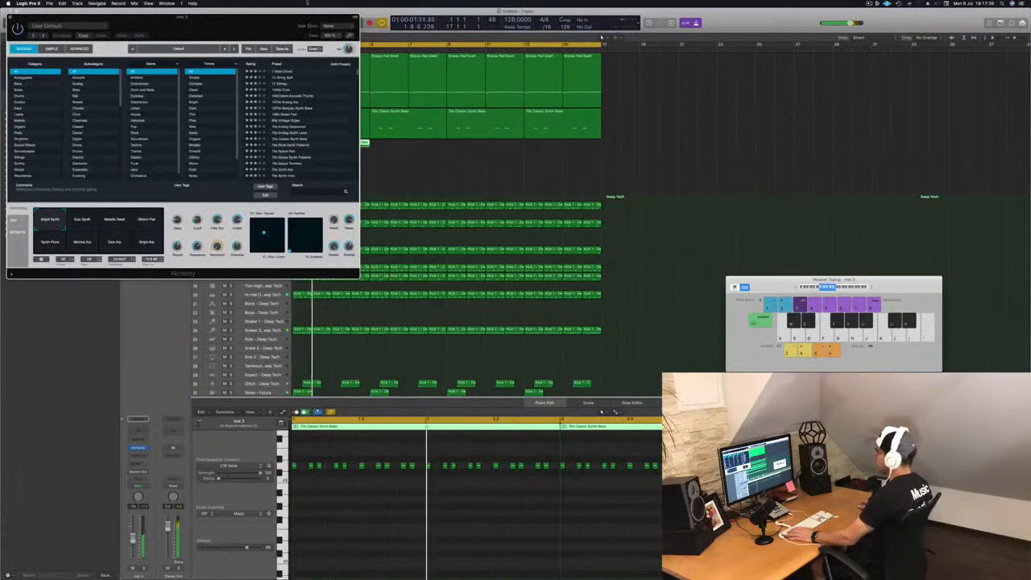
{"action": "left_click_drag", "start_coordinate": [238, 27], "coordinate": [597, 127]}
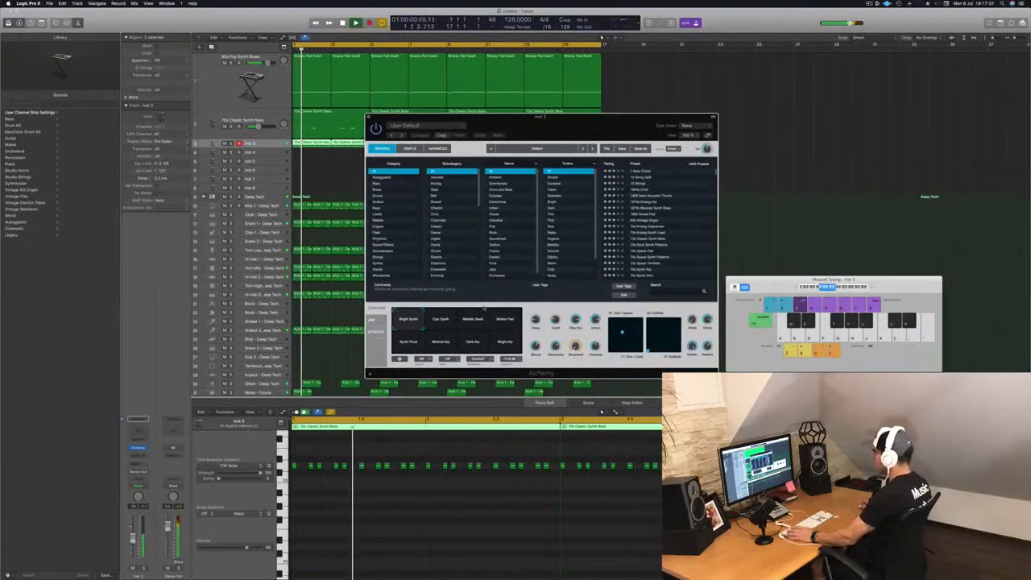
Step: Try out Alchemy's Epic Synth, Metallic Swell, Motion Pad, Dark Arp and Synth Pluck sound variations during playback
{"action": "left_click", "coordinate": [445, 321]}
{"action": "left_click", "coordinate": [476, 322]}
{"action": "left_click", "coordinate": [506, 320]}
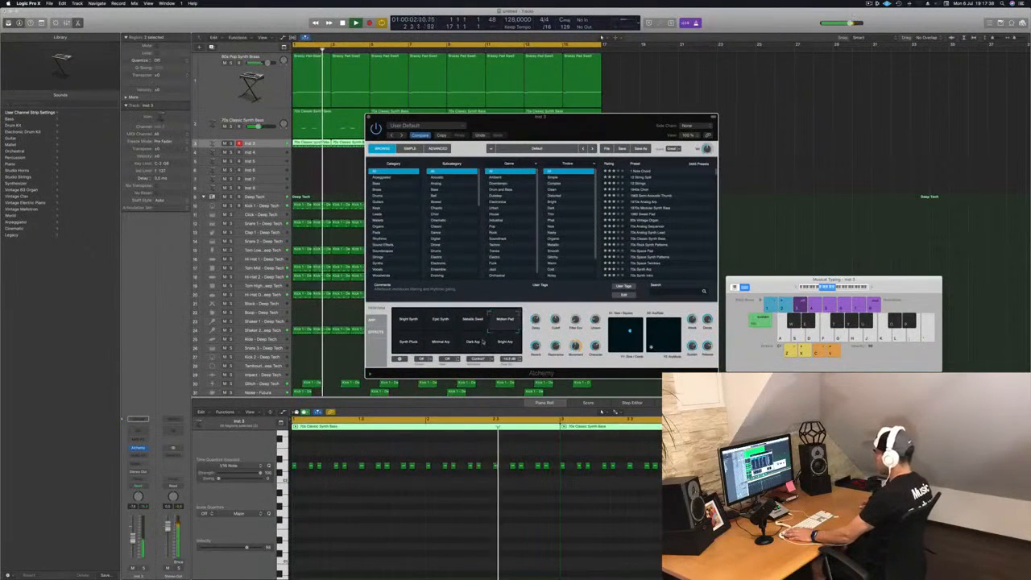
{"action": "left_click", "coordinate": [473, 342]}
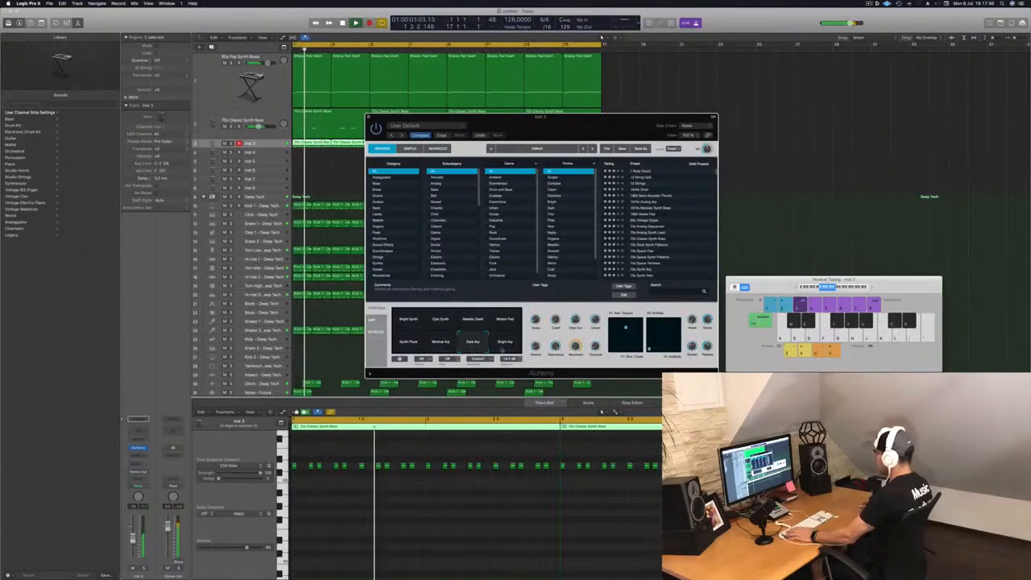
{"action": "left_click", "coordinate": [409, 342]}
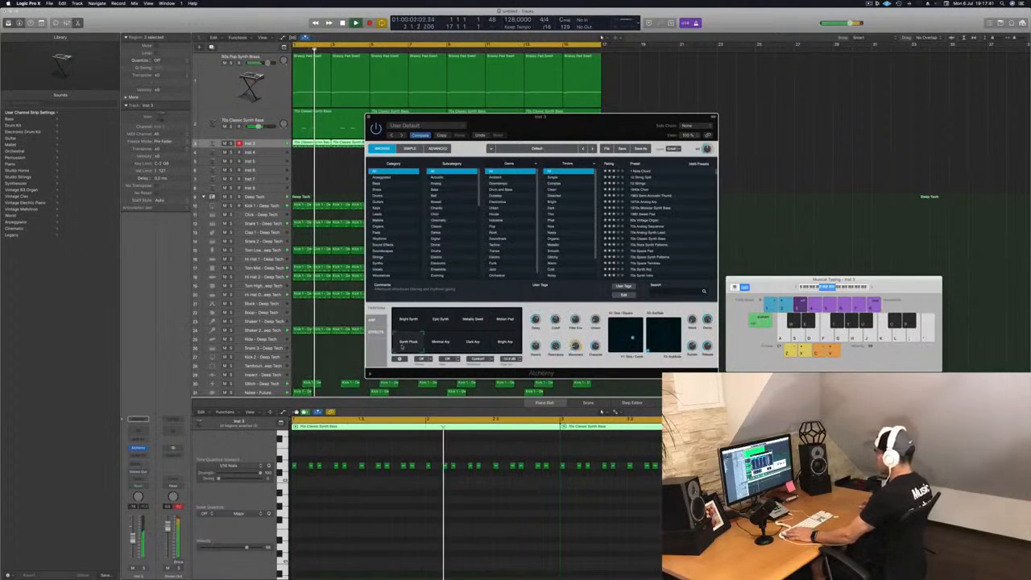
Step: Filter Alchemy's presets to Bass and audition Dubstep Wobble 03, Dubstep Wood and Dubstep Wobble 01, shifting the plug-in window slightly
{"action": "left_click", "coordinate": [417, 184]}
{"action": "scroll", "coordinate": [630, 220], "scroll_direction": "down", "scroll_amount": 15}
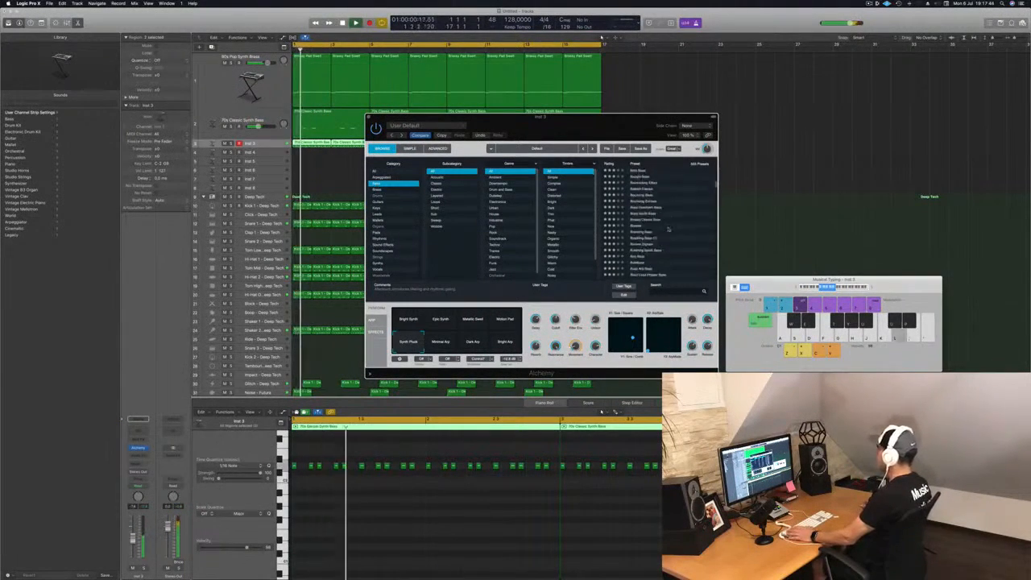
{"action": "left_click", "coordinate": [645, 235]}
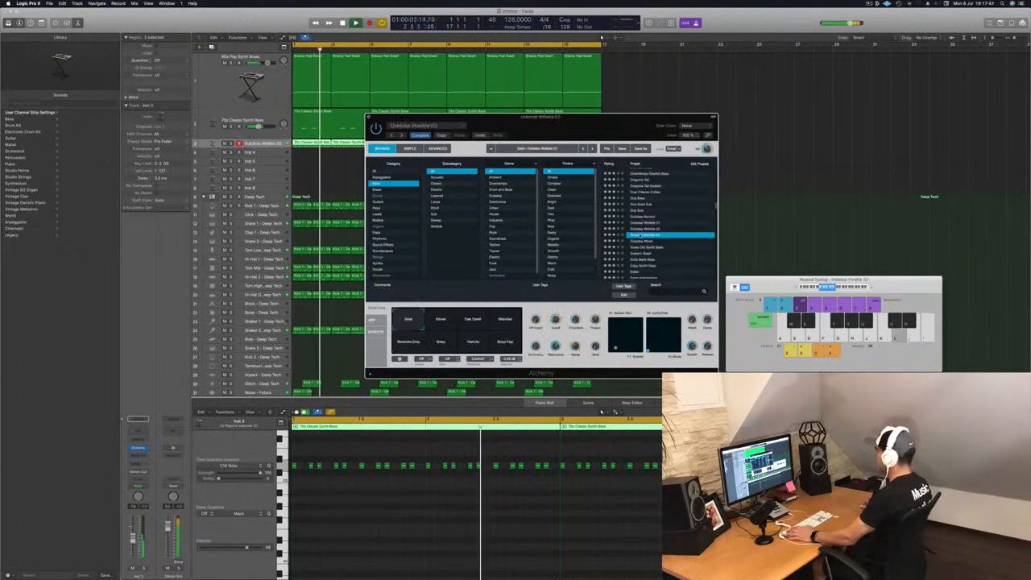
{"action": "left_click_drag", "start_coordinate": [588, 140], "coordinate": [626, 133]}
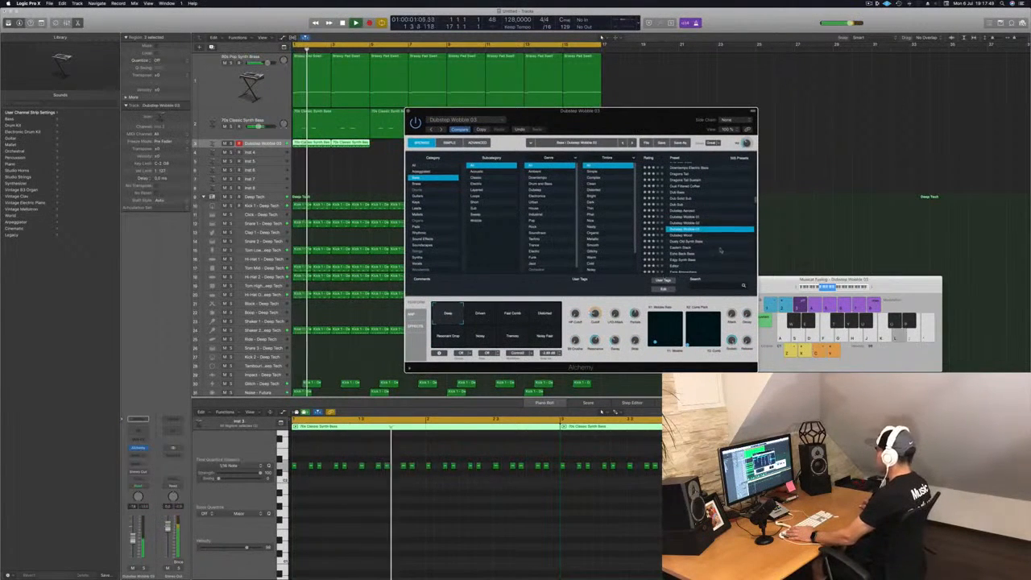
{"action": "left_click", "coordinate": [684, 236]}
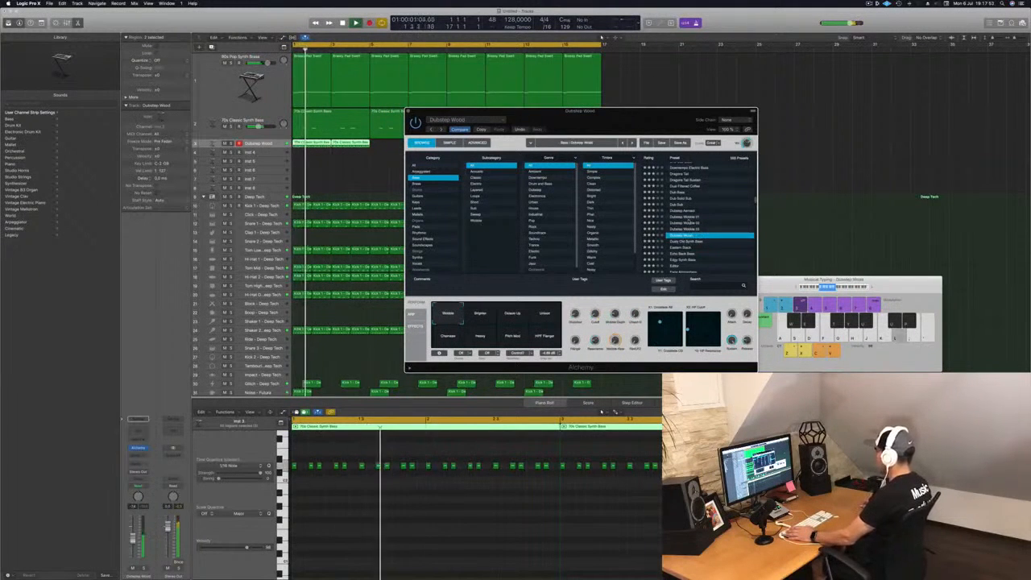
{"action": "left_click", "coordinate": [685, 218]}
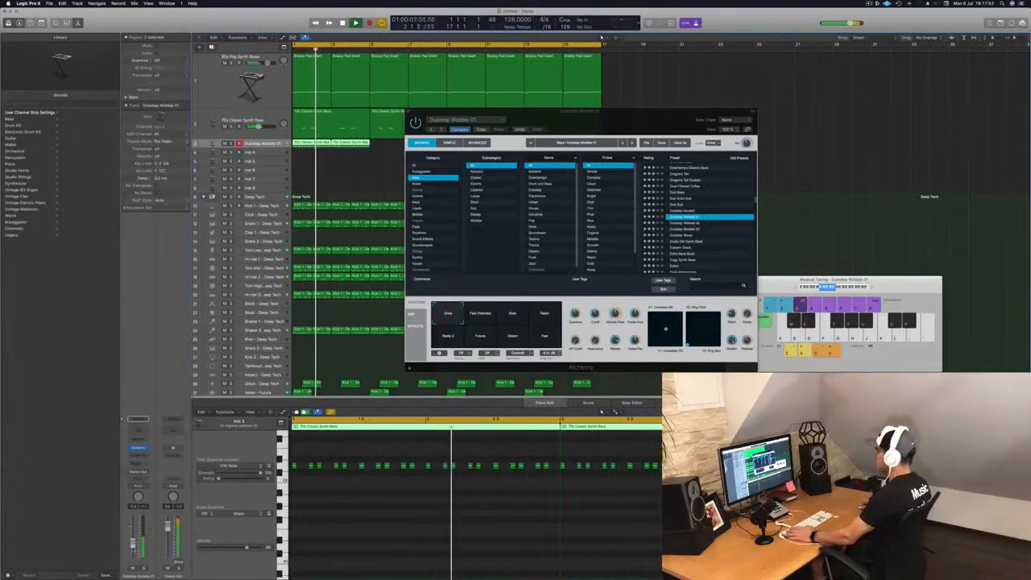
Step: Try out Dubstep Wobble 01's Fast Distorted, Slow, Radio, Radio 2 and Future variations, playing from the start
{"action": "key", "text": "Return"}
{"action": "left_click", "coordinate": [475, 316]}
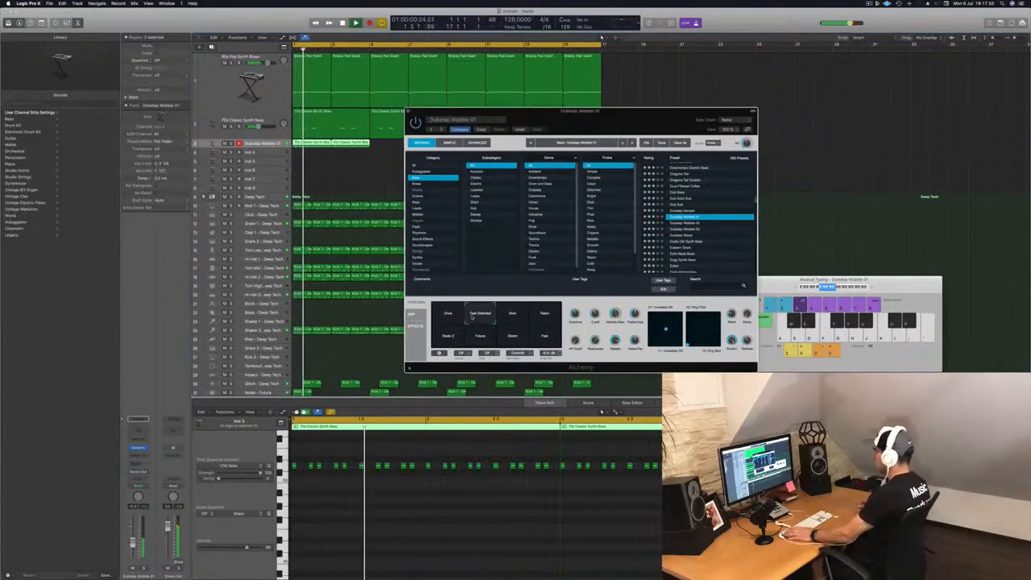
{"action": "left_click", "coordinate": [508, 319]}
{"action": "left_click", "coordinate": [548, 319]}
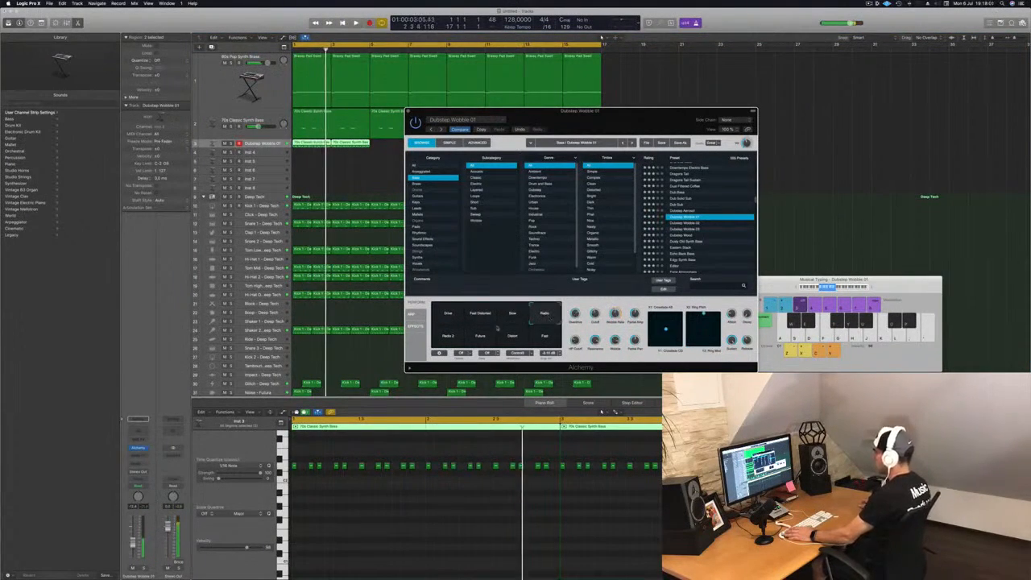
{"action": "key", "text": "space"}
{"action": "left_click", "coordinate": [444, 338]}
{"action": "left_click", "coordinate": [474, 341]}
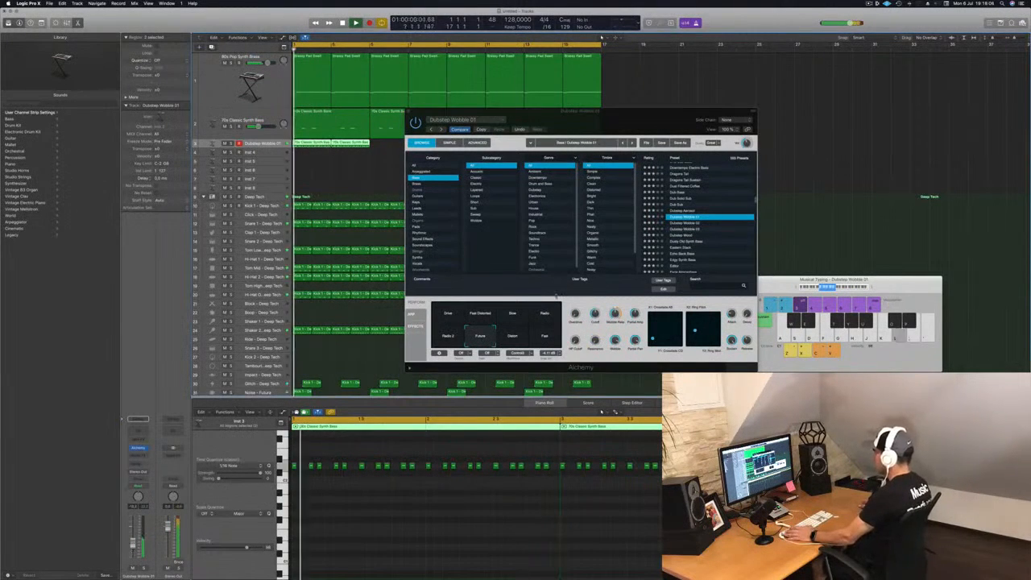
Step: Try adjusting the Cutoff on Dubstep Wobble 01's Future variation and audition its Distort and Fast variations
{"action": "left_click_drag", "start_coordinate": [595, 315], "coordinate": [596, 329]}
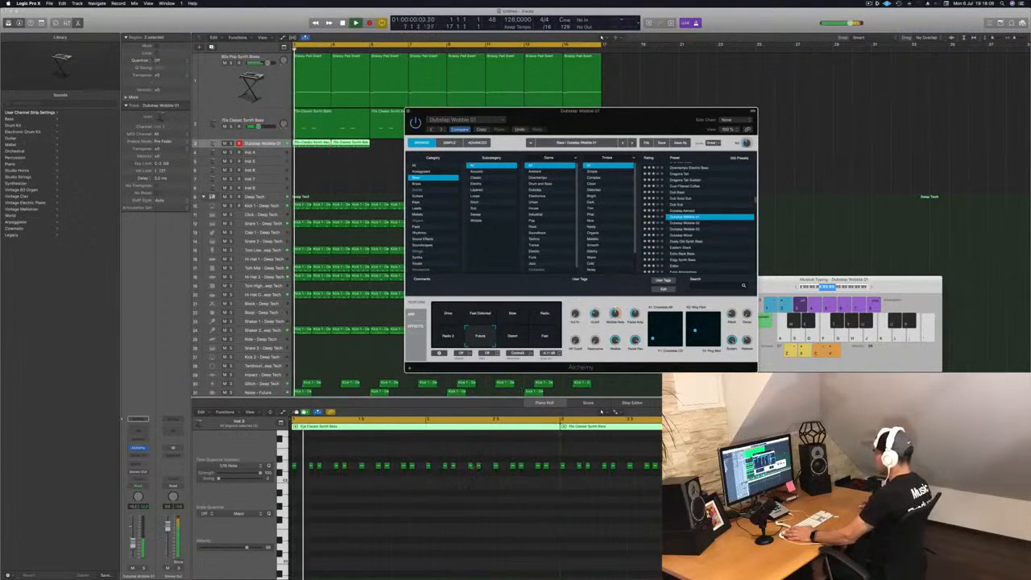
{"action": "left_click", "coordinate": [442, 545]}
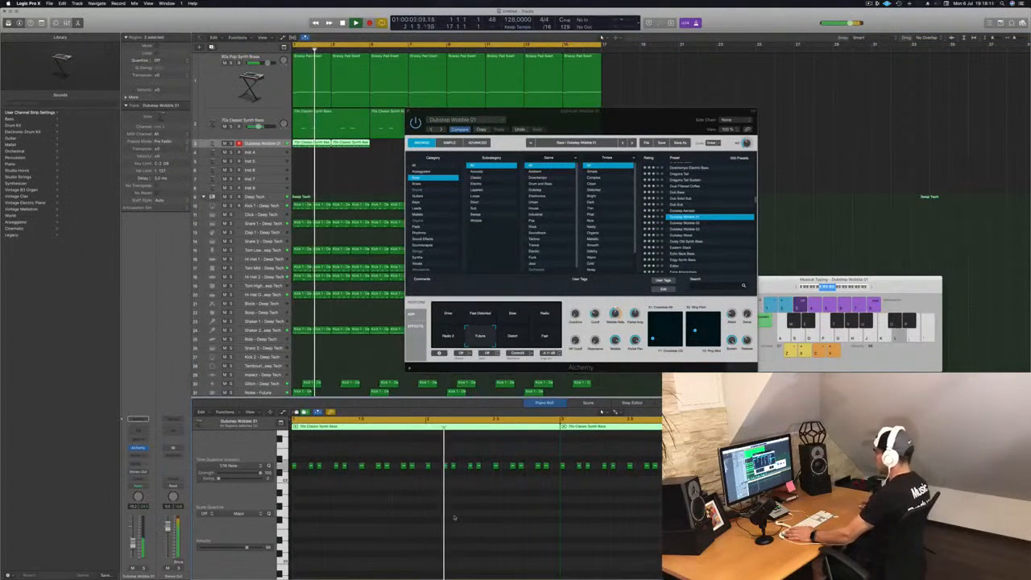
{"action": "left_click", "coordinate": [515, 334]}
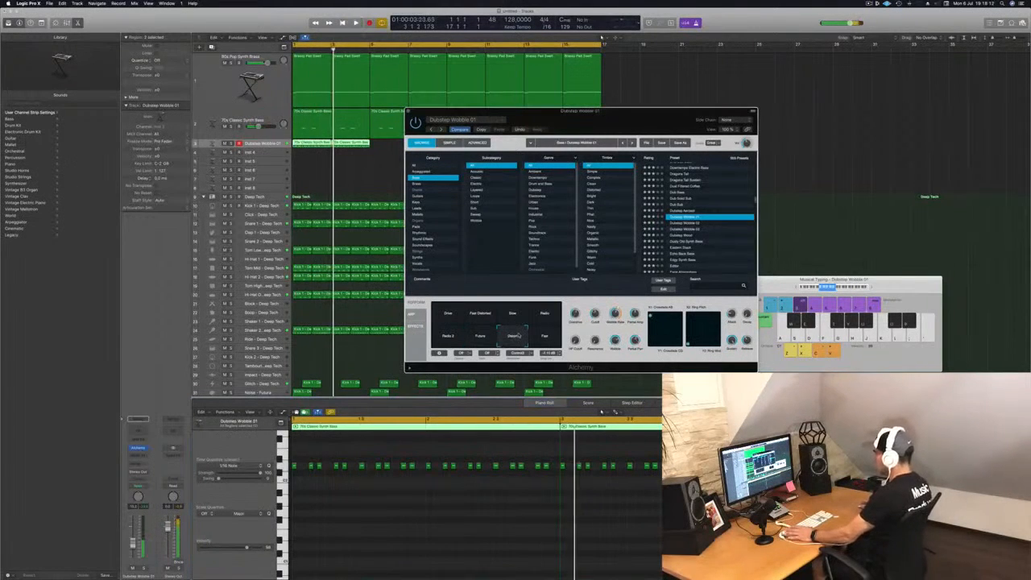
{"action": "left_click", "coordinate": [547, 342]}
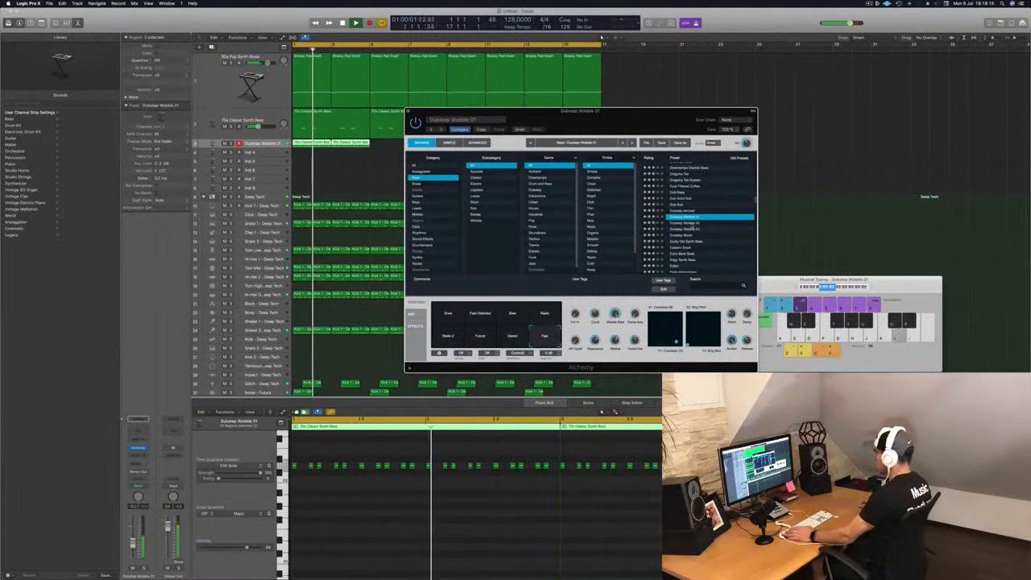
Step: Load the Dubstep Wobble 02 preset and audition its variations from Low and Metallic through Slow & Wide, Fast and Mid Cutoff
{"action": "key", "text": "Down"}
{"action": "left_click", "coordinate": [483, 319]}
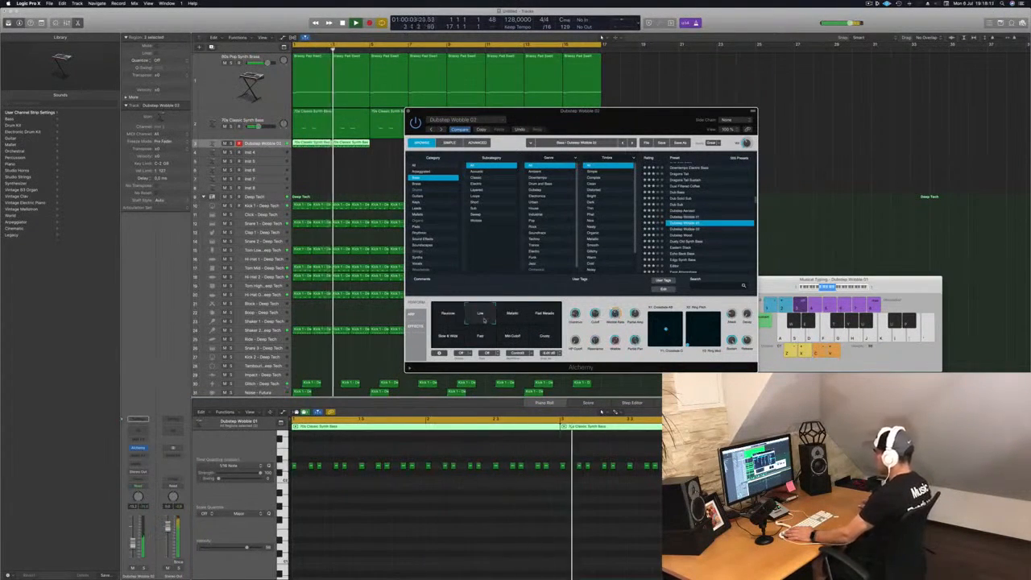
{"action": "left_click", "coordinate": [512, 319]}
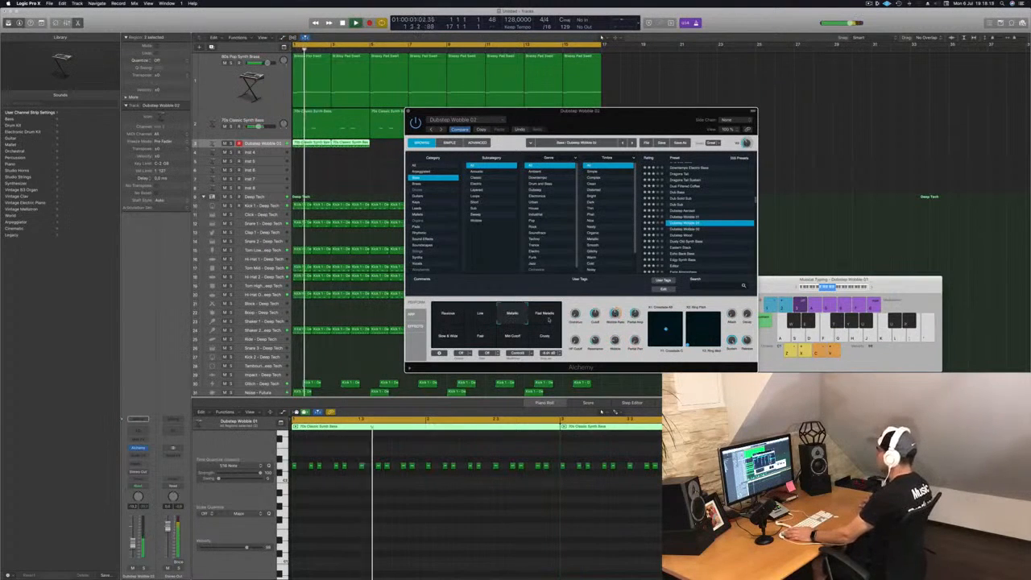
{"action": "left_click", "coordinate": [546, 315]}
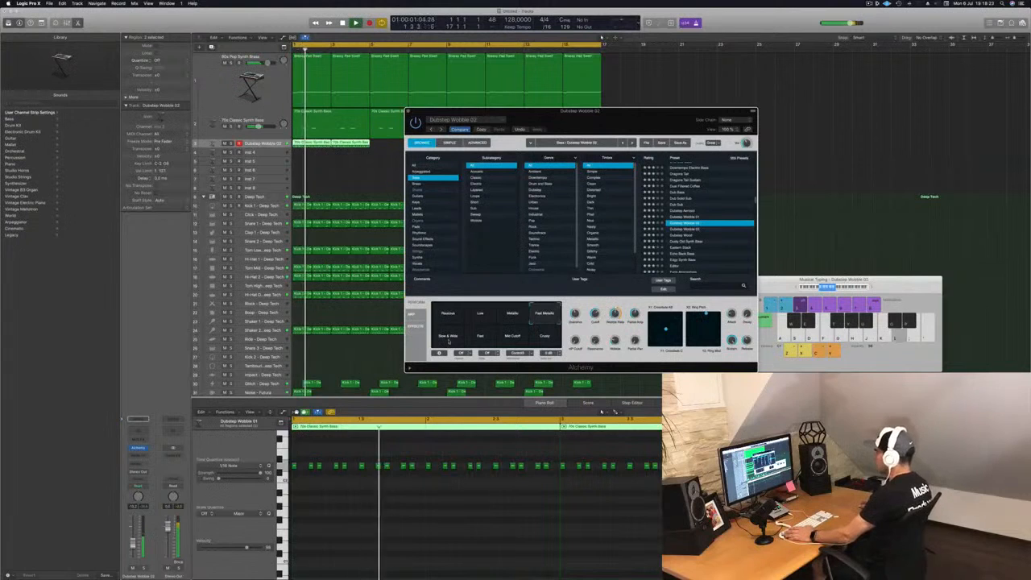
{"action": "left_click", "coordinate": [448, 342]}
{"action": "left_click", "coordinate": [479, 340]}
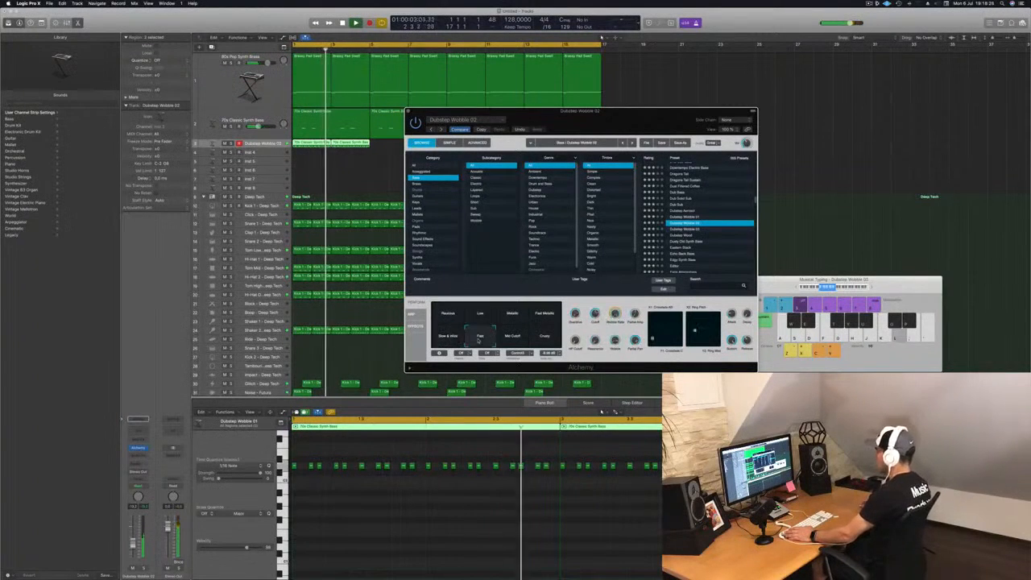
{"action": "left_click", "coordinate": [520, 340]}
{"action": "left_click", "coordinate": [542, 340]}
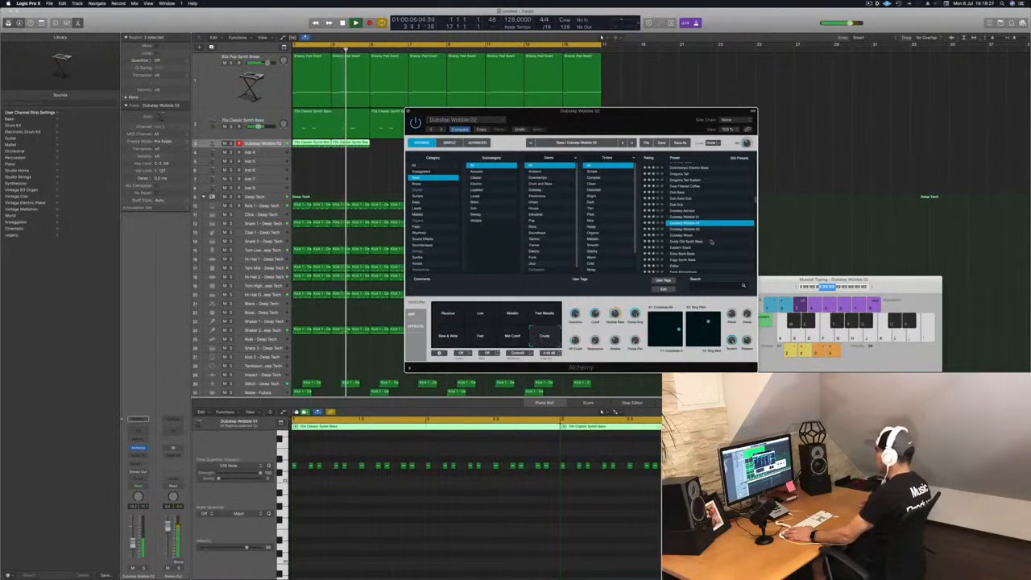
Step: Load the Dubstep Wood preset and audition its variations, including Brighter, Octave Up, Unison, Heavy, Pitch Mod and HPF Flanger
{"action": "left_click", "coordinate": [694, 236]}
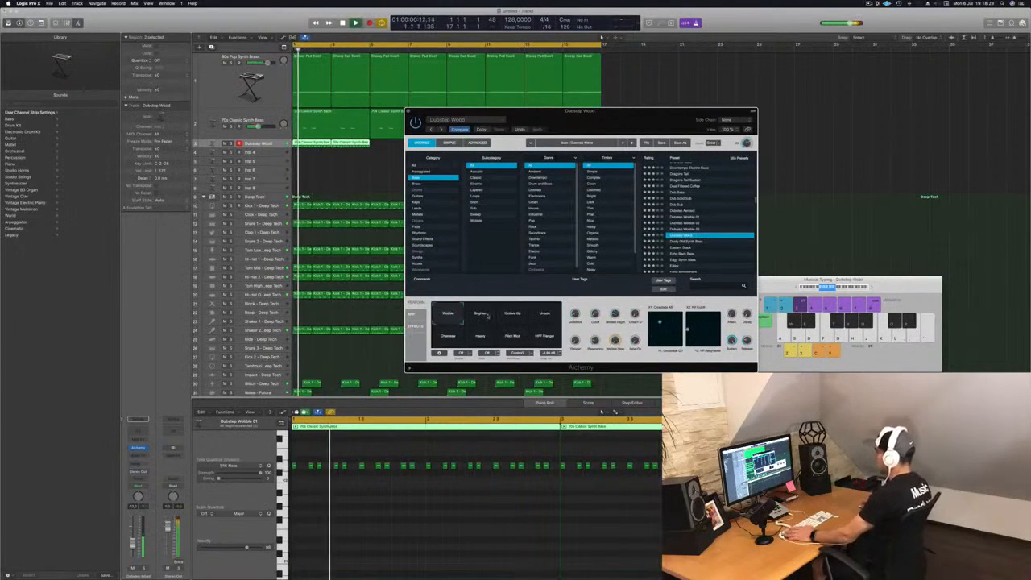
{"action": "left_click", "coordinate": [484, 315]}
{"action": "left_click", "coordinate": [512, 315]}
{"action": "left_click", "coordinate": [544, 314]}
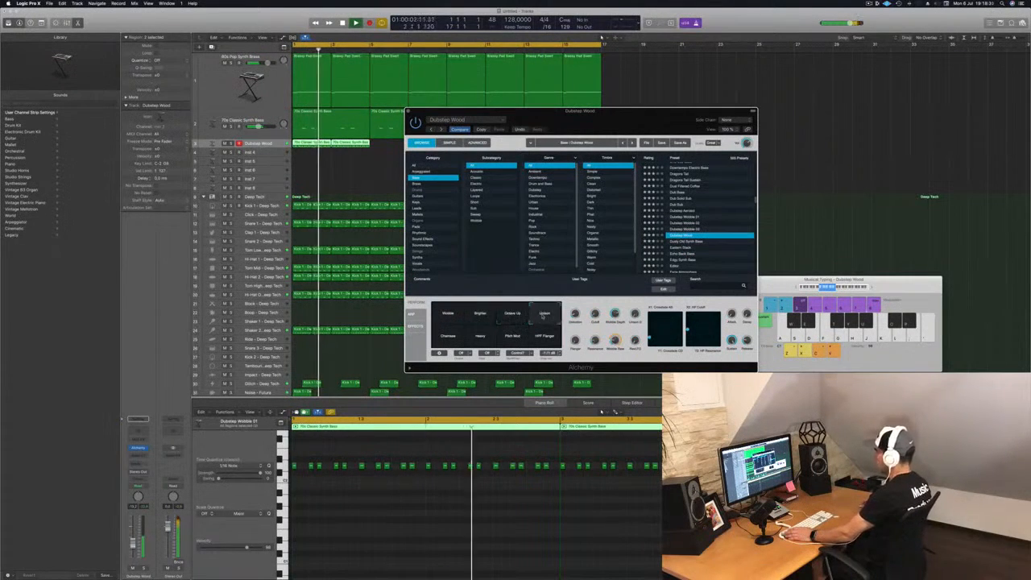
{"action": "left_click", "coordinate": [447, 337]}
{"action": "left_click", "coordinate": [477, 338]}
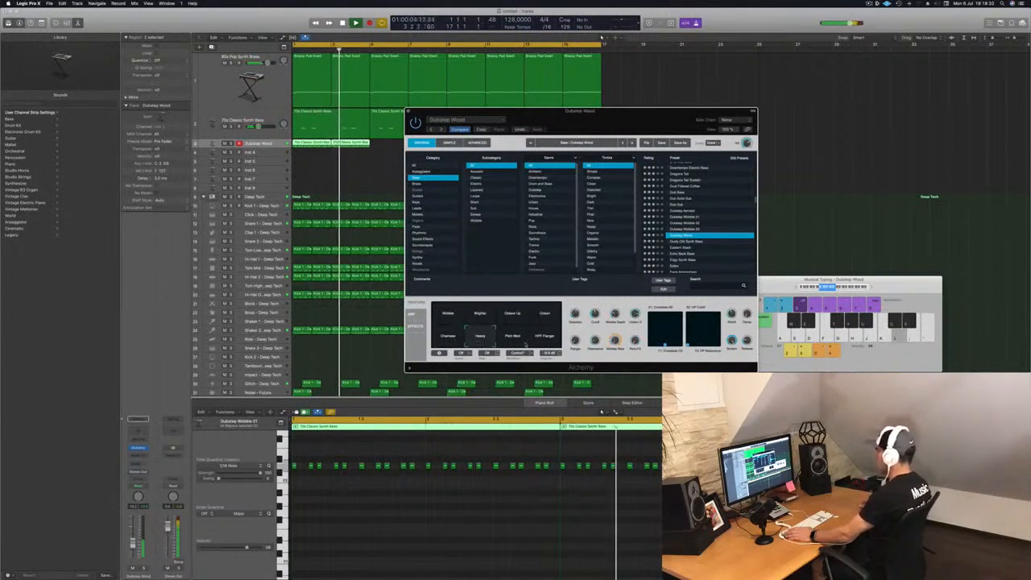
{"action": "left_click", "coordinate": [513, 338]}
{"action": "left_click", "coordinate": [540, 339]}
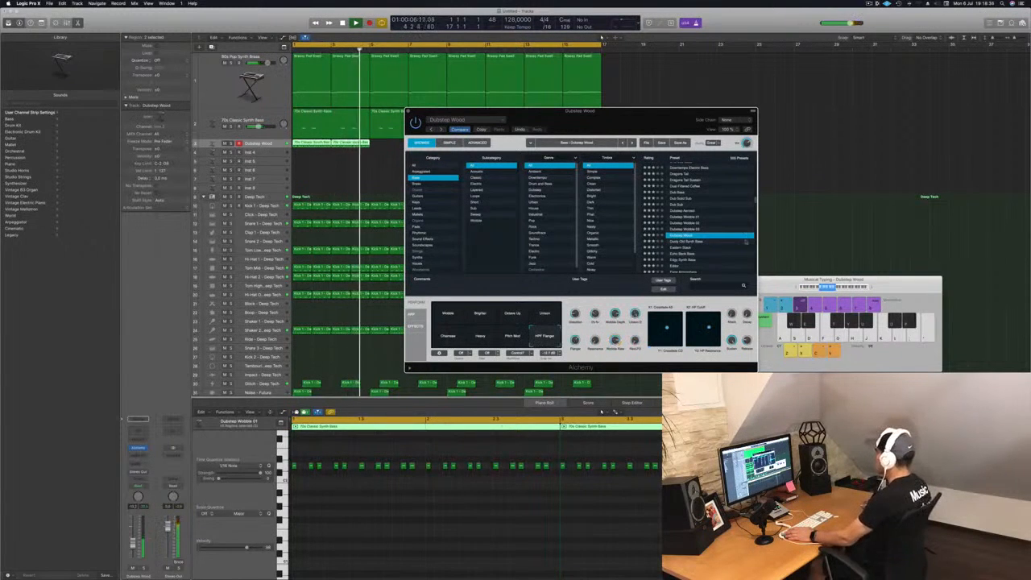
Step: Load the Dusty Old Synth Bass preset and adjust the track's volume fader during playback
{"action": "scroll", "coordinate": [746, 241], "scroll_direction": "down", "scroll_amount": 2}
{"action": "left_click", "coordinate": [691, 217]}
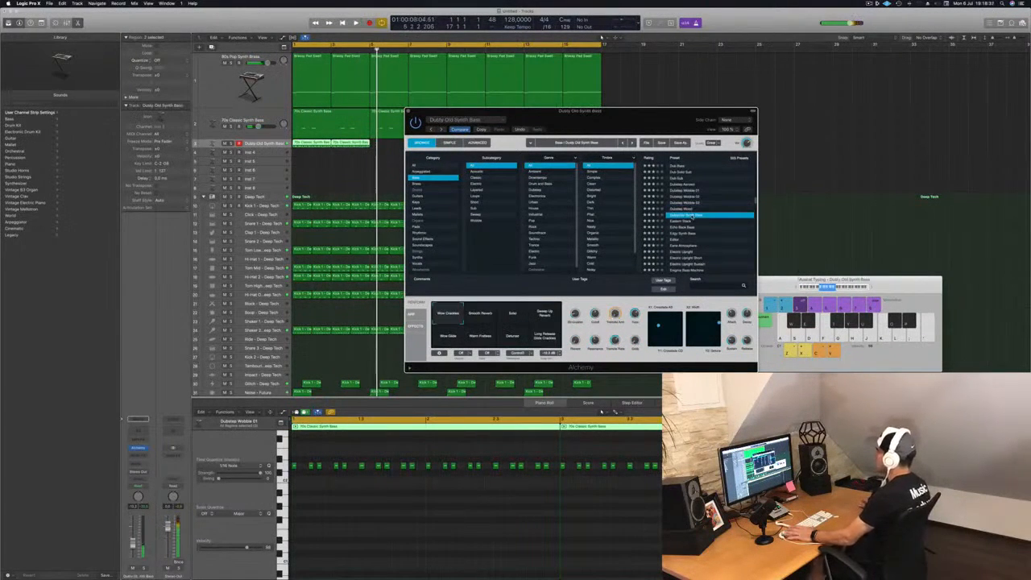
{"action": "key", "text": "space"}
{"action": "left_click", "coordinate": [133, 544]}
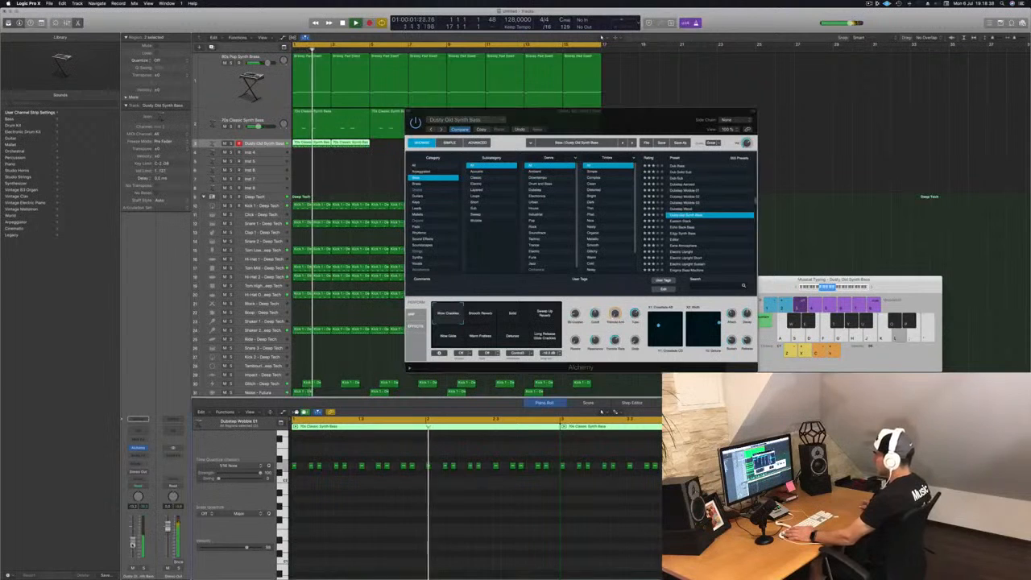
Step: Audition Dusty Old Synth Bass's variations, including Smooth Reverb, Solid, Sweep Up Reverb, Wow Glide, Warm Fretless and Detuned
{"action": "left_click", "coordinate": [486, 317]}
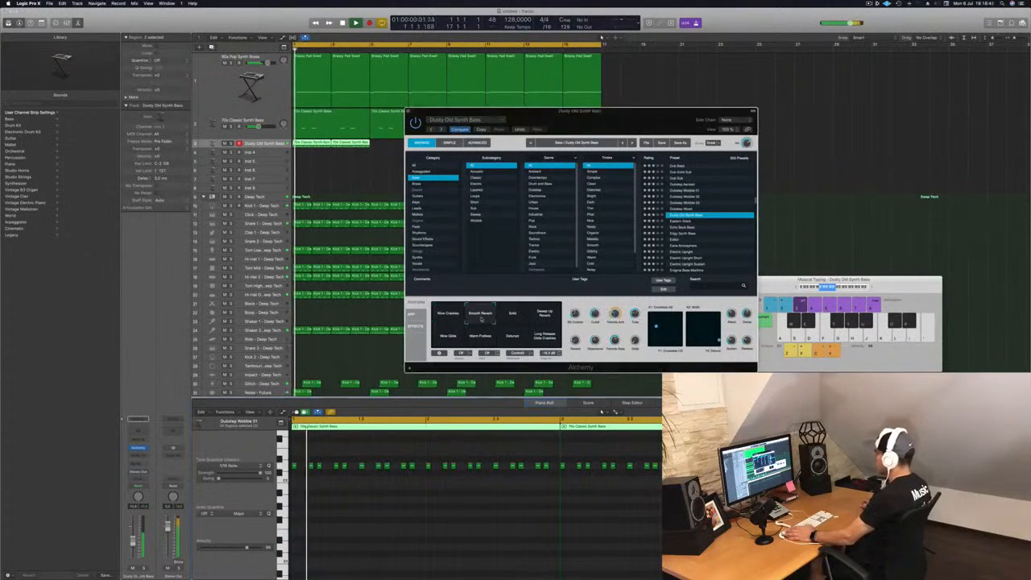
{"action": "left_click", "coordinate": [513, 315]}
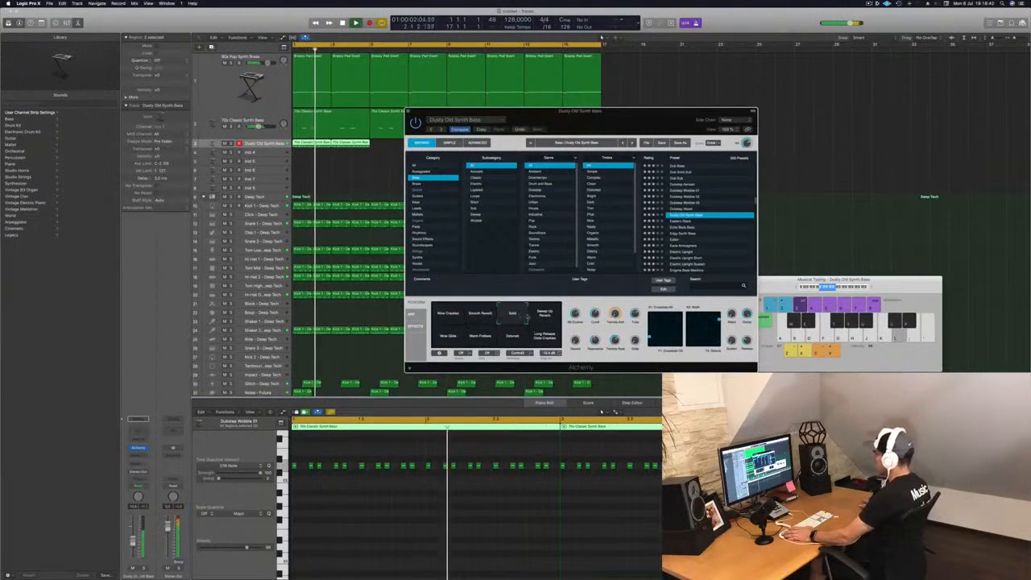
{"action": "left_click", "coordinate": [546, 315]}
{"action": "left_click", "coordinate": [447, 338]}
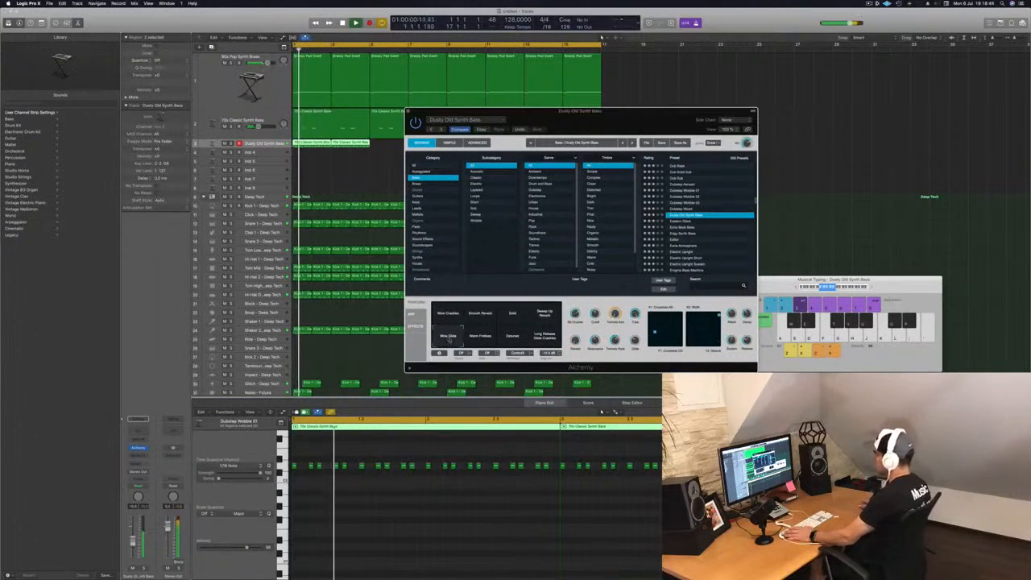
{"action": "left_click", "coordinate": [481, 336]}
{"action": "left_click", "coordinate": [512, 342]}
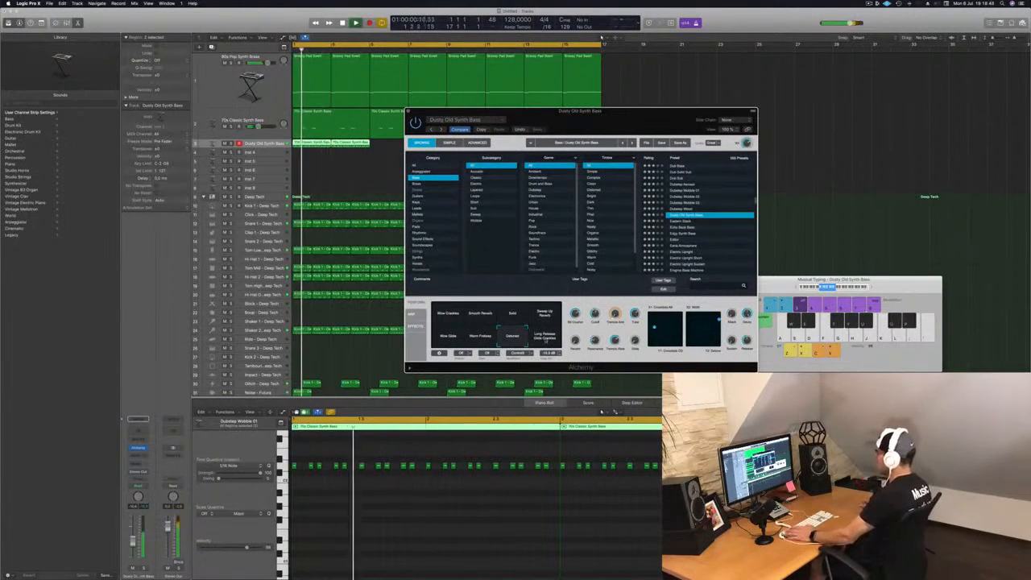
{"action": "left_click", "coordinate": [543, 335]}
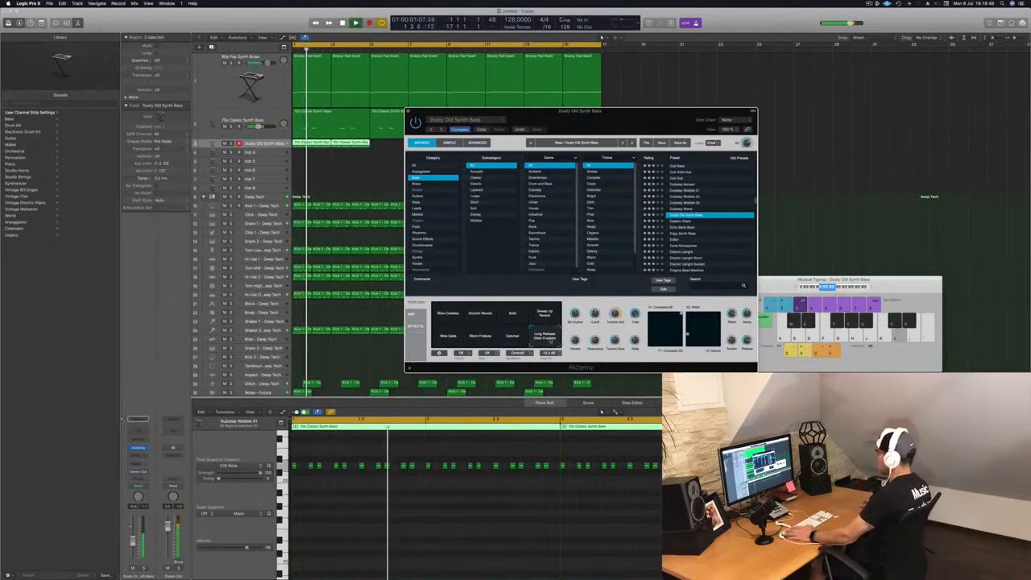
Step: Audition the Eastern Stack, Echo Back Bass and Edgy Synth Bass presets, trying the last one's Deep variation
{"action": "left_click", "coordinate": [685, 223]}
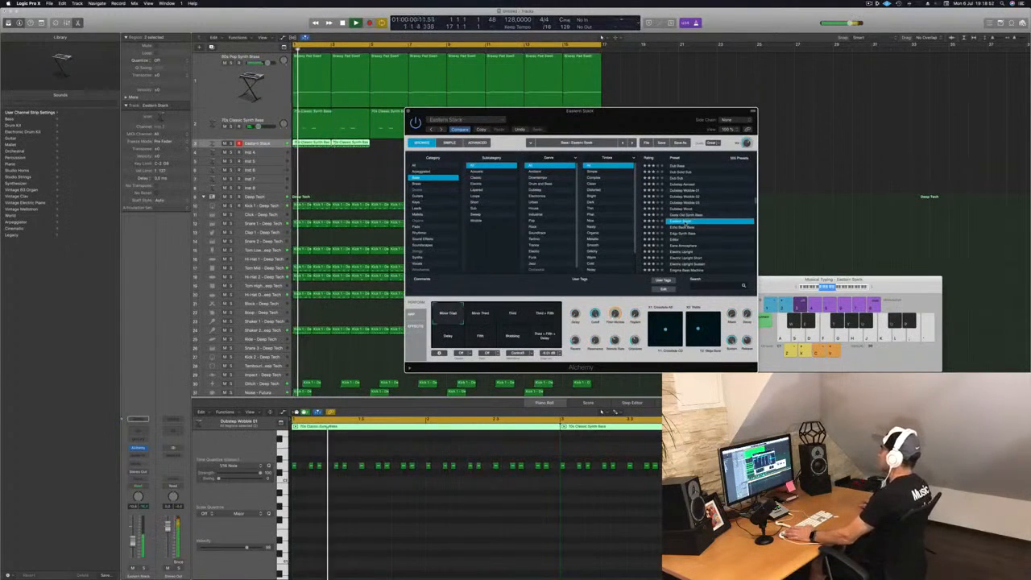
{"action": "left_click", "coordinate": [685, 228]}
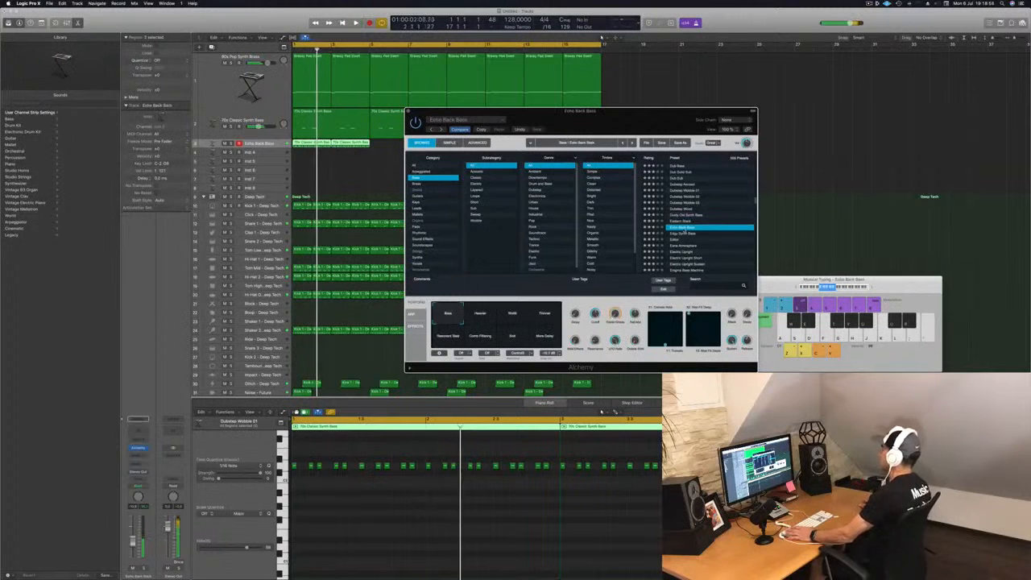
{"action": "left_click", "coordinate": [698, 233]}
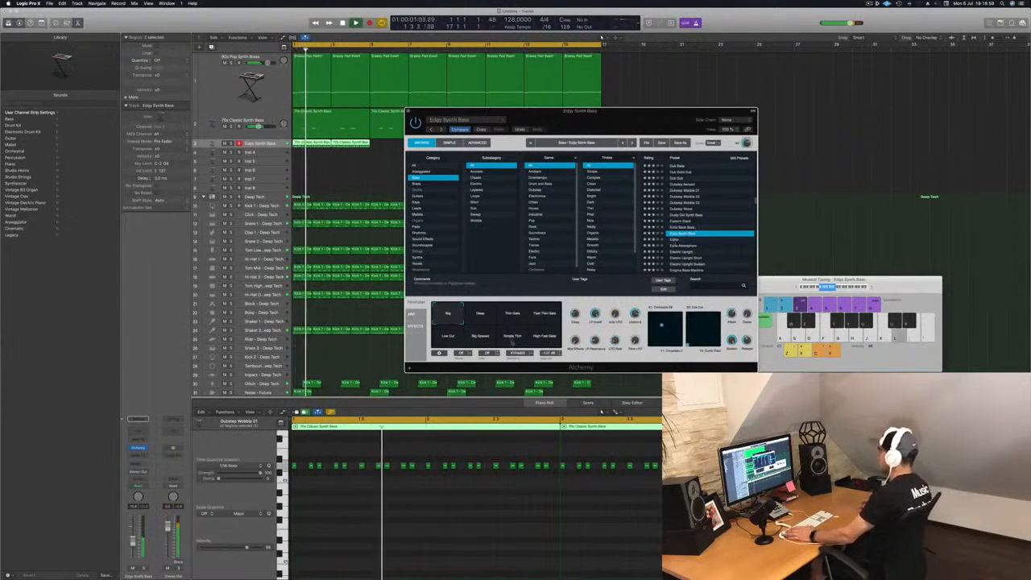
{"action": "left_click", "coordinate": [481, 316]}
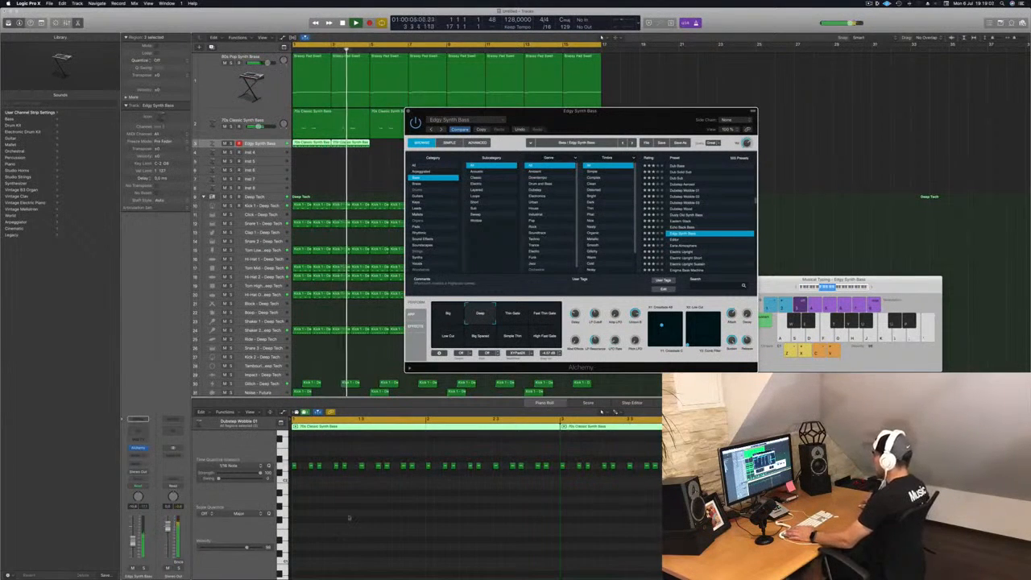
Step: Load the Editor bass preset, restart playback from the beginning and adjust the track's volume fader
{"action": "left_click", "coordinate": [674, 240]}
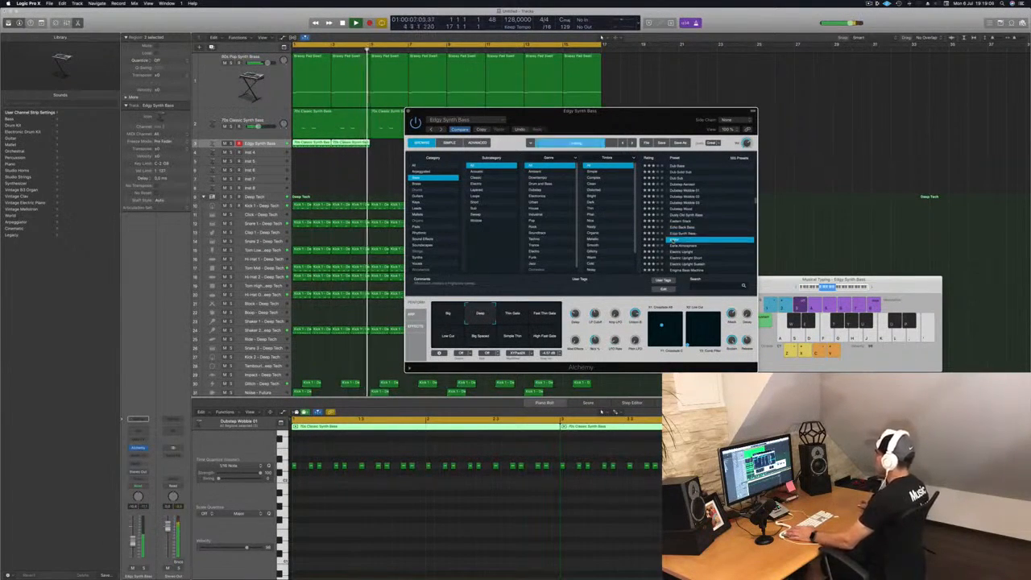
{"action": "key", "text": "Return"}
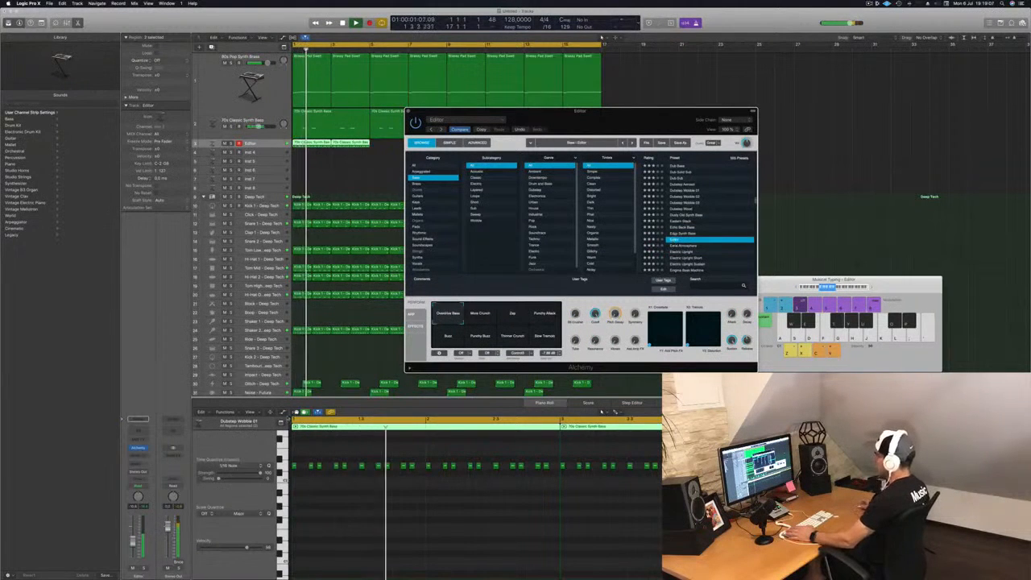
{"action": "left_click", "coordinate": [133, 541]}
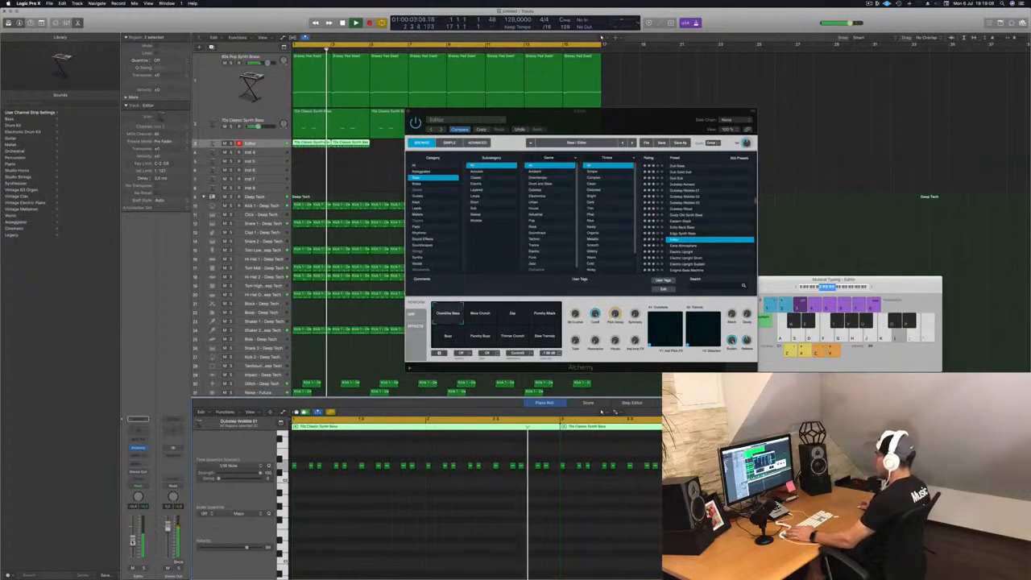
Step: Place the selected group of six notes at the start of the rhythmic synth pattern and play the passage back
{"action": "scroll", "coordinate": [346, 513], "scroll_direction": "up", "scroll_amount": 3}
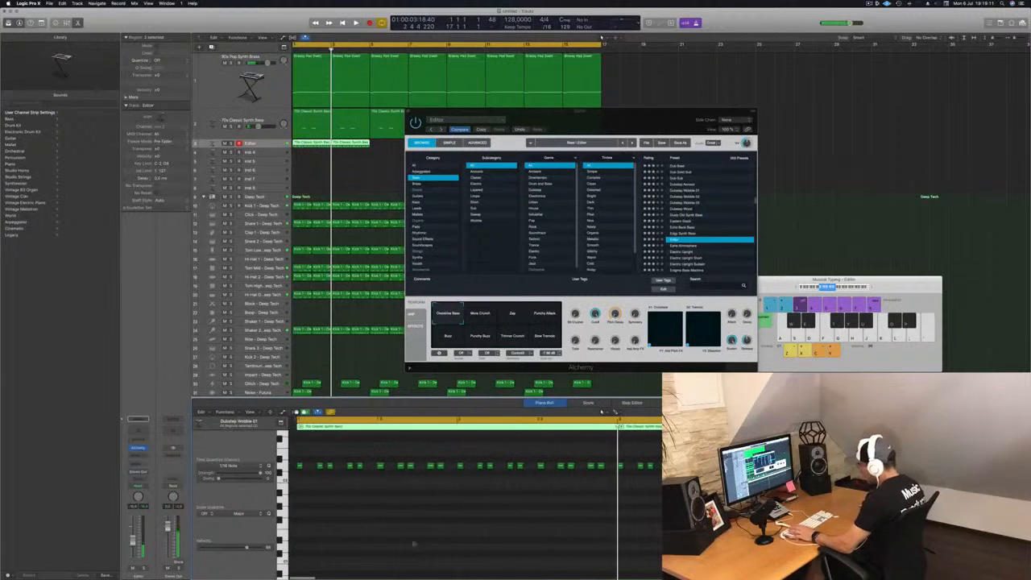
{"action": "key", "text": "space"}
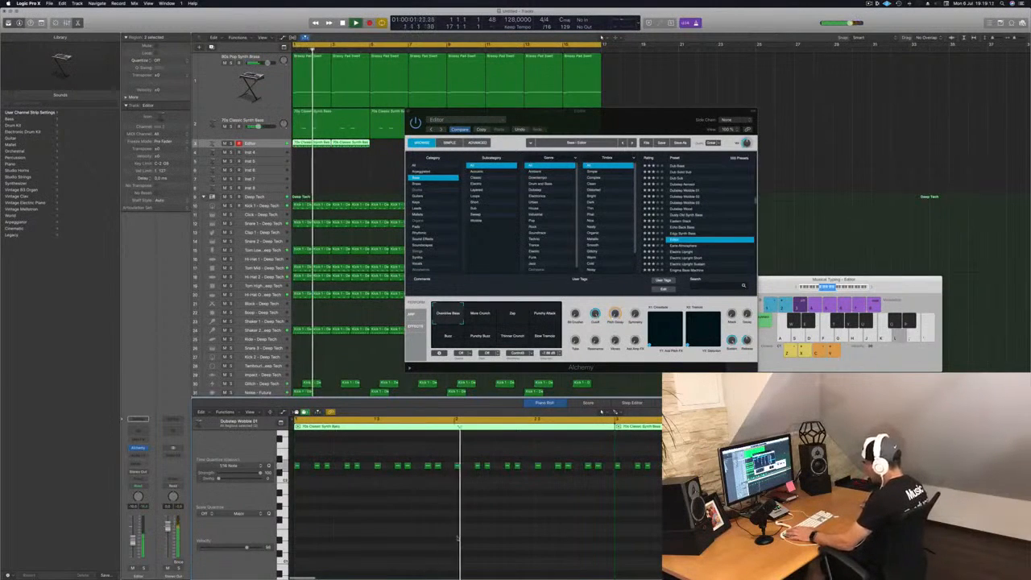
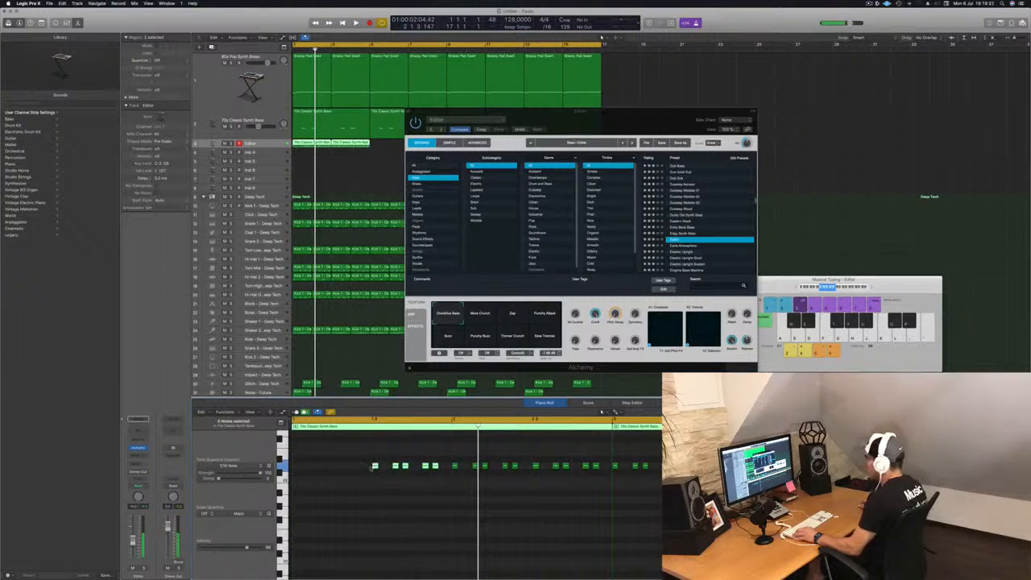
{"action": "left_click_drag", "start_coordinate": [371, 468], "coordinate": [314, 473]}
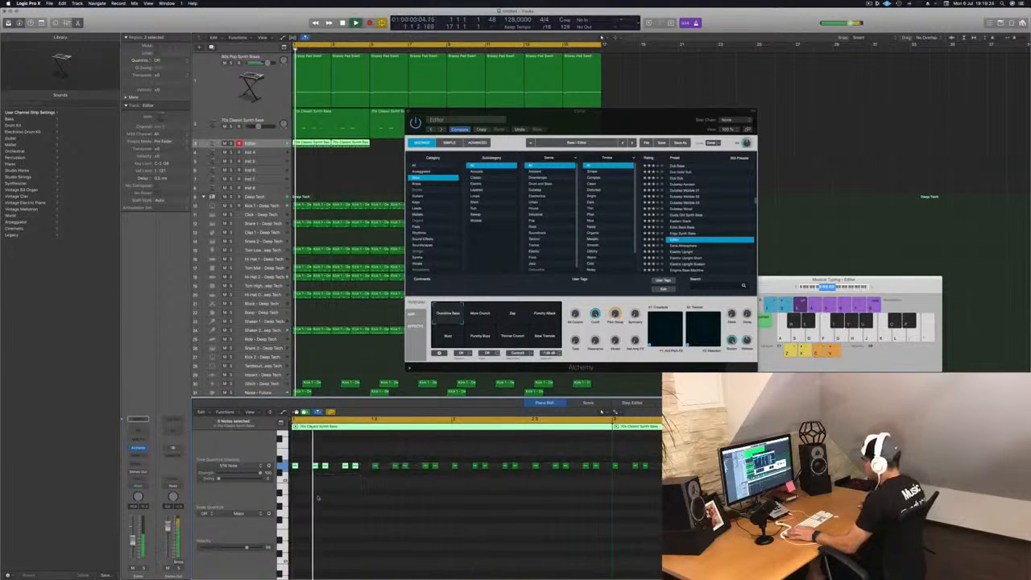
{"action": "key", "text": "space"}
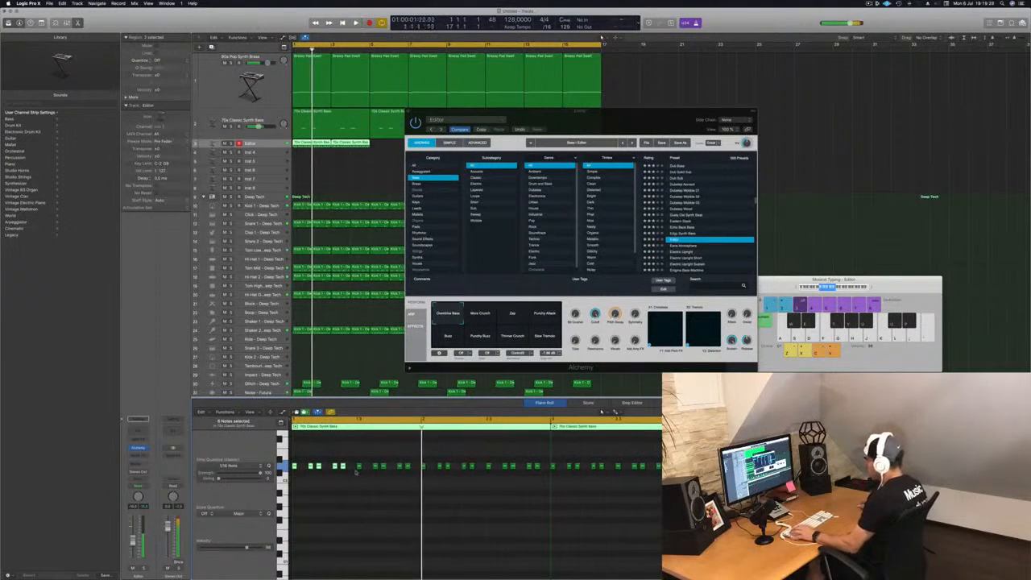
Step: Duplicate a note one sixteenth later in the synth pattern's first bar, filling the gap before beat 3, while the track plays
{"action": "key", "text": "space"}
{"action": "key", "text": "super+Right"}
{"action": "key", "text": "super+Right"}
{"action": "key", "text": "super+Right"}
{"action": "key", "text": "super+Right"}
{"action": "key", "text": "super+Right"}
{"action": "key", "text": "space"}
{"action": "key", "text": "space"}
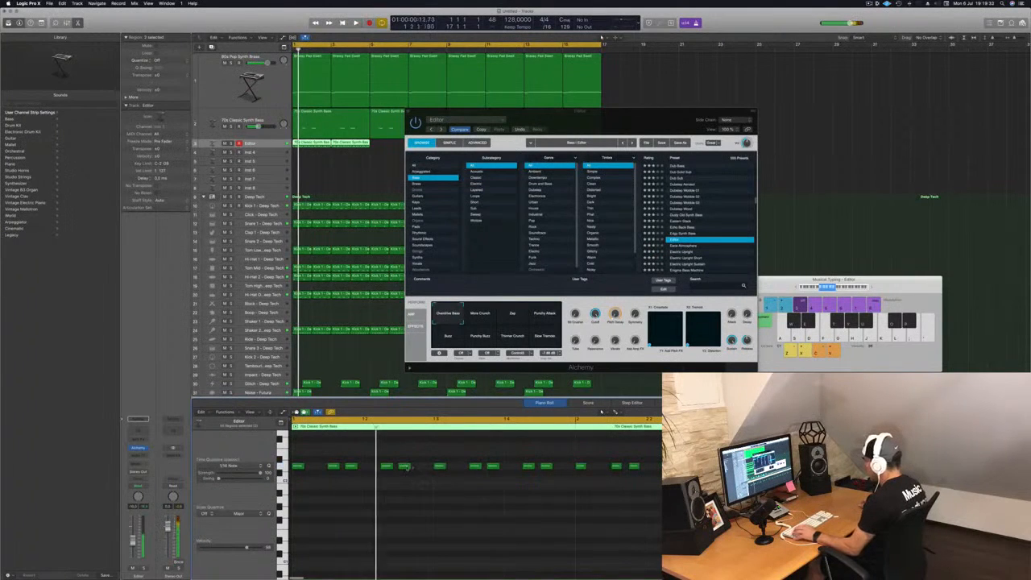
{"action": "left_click_drag", "start_coordinate": [405, 467], "coordinate": [420, 468]}
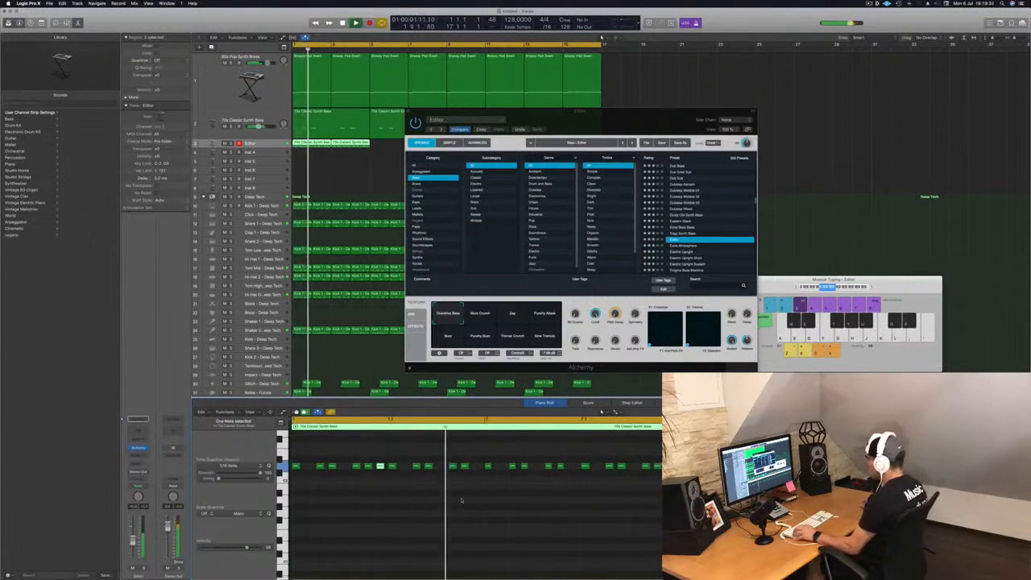
{"action": "left_click", "coordinate": [461, 486], "text": "ctrl+alt"}
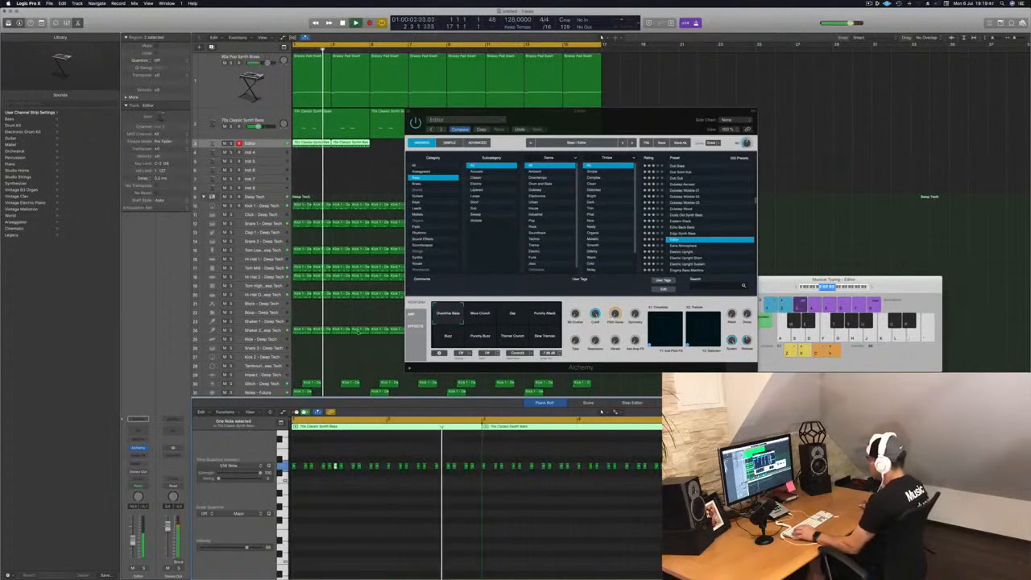
Step: Delete the third track's second region and add a matching extra note before beat 3 in the first region's second bar
{"action": "left_click", "coordinate": [360, 149]}
{"action": "left_click", "coordinate": [355, 144]}
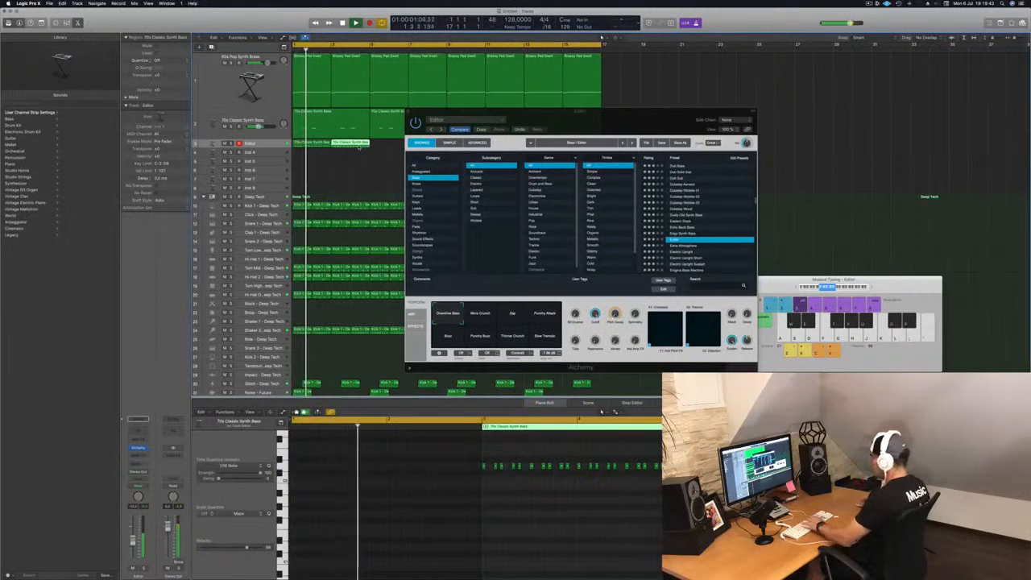
{"action": "key", "text": "Delete"}
{"action": "left_click", "coordinate": [311, 143]}
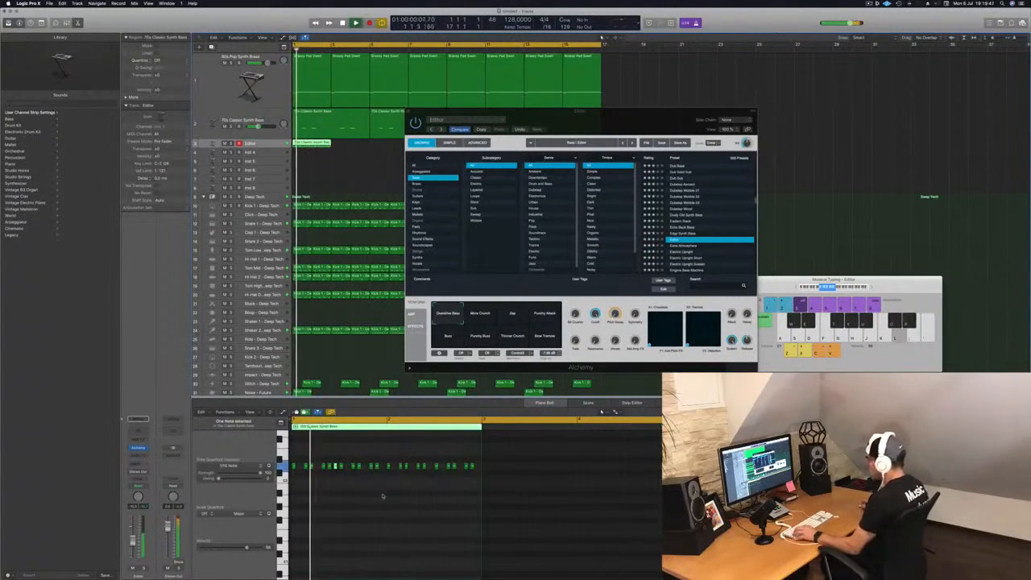
{"action": "left_click", "coordinate": [432, 468]}
{"action": "left_click_drag", "start_coordinate": [431, 469], "coordinate": [431, 468]}
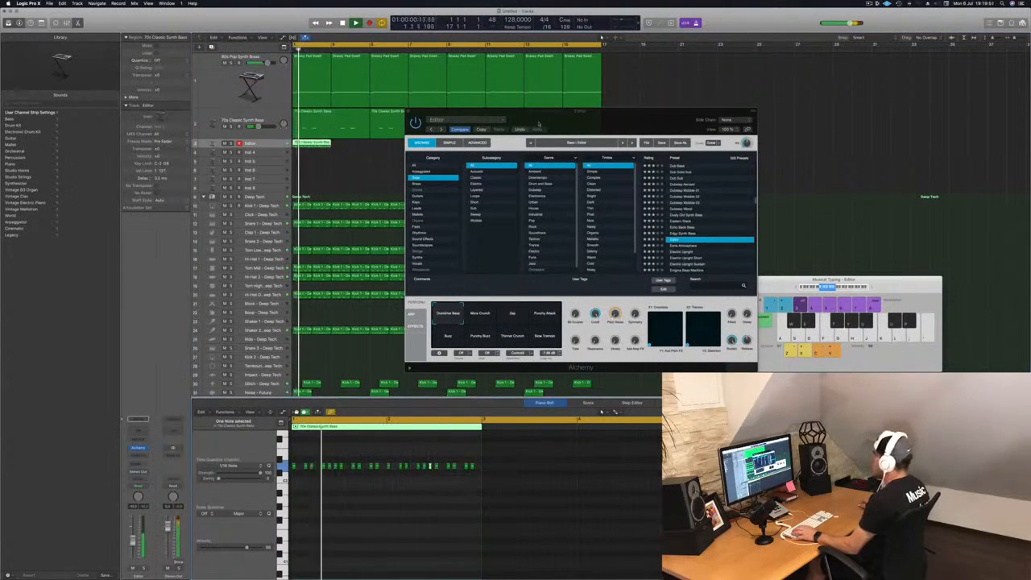
Step: Copy the edited two-bar synth region along the third track up to bar 17 and restart playback from the beginning
{"action": "left_click_drag", "start_coordinate": [539, 122], "coordinate": [746, 105]}
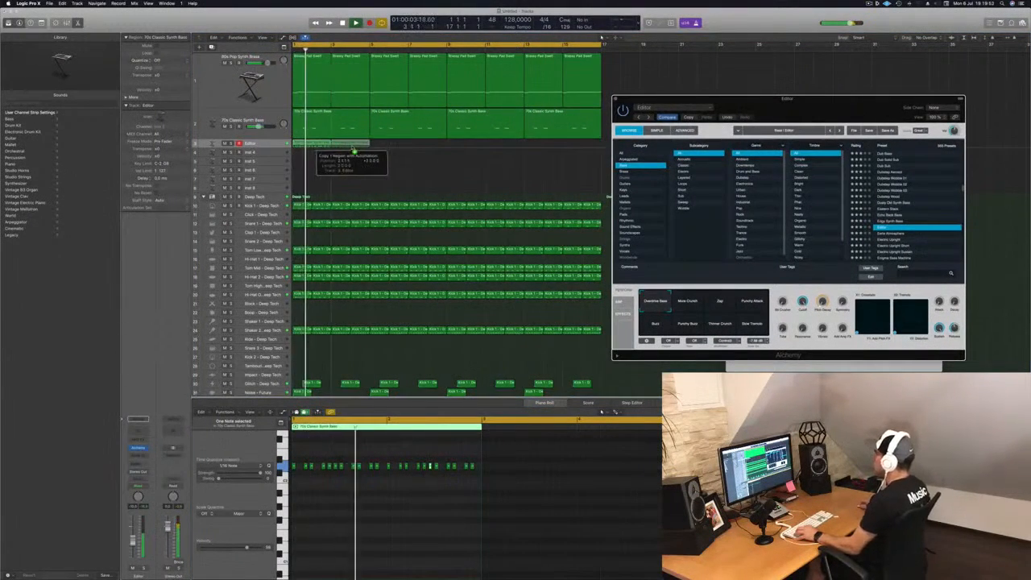
{"action": "left_click_drag", "start_coordinate": [394, 149], "coordinate": [391, 152]}
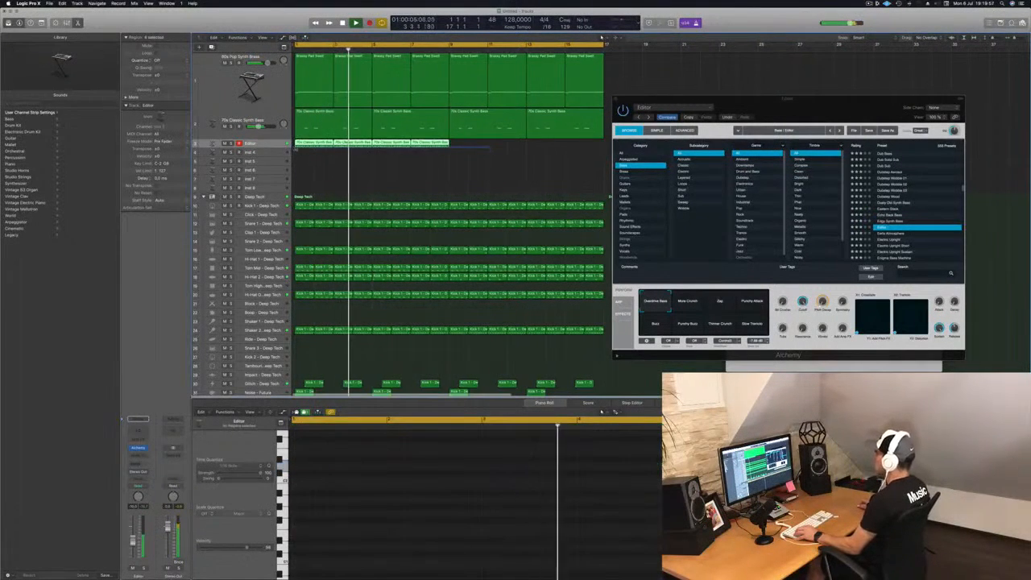
{"action": "left_click_drag", "start_coordinate": [296, 150], "coordinate": [296, 149]}
{"action": "left_click_drag", "start_coordinate": [311, 145], "coordinate": [465, 150]}
{"action": "left_click", "coordinate": [451, 166]}
{"action": "key", "text": "Return"}
Step: Examine the notes of the third track's first and second regions in the piano roll during playback
{"action": "left_click", "coordinate": [324, 145]}
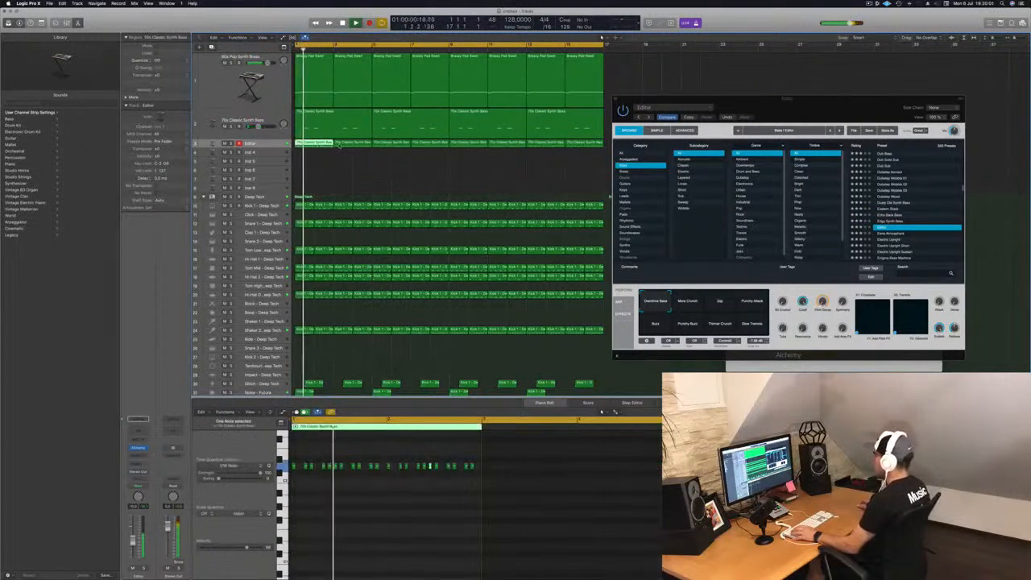
{"action": "left_click", "coordinate": [339, 146]}
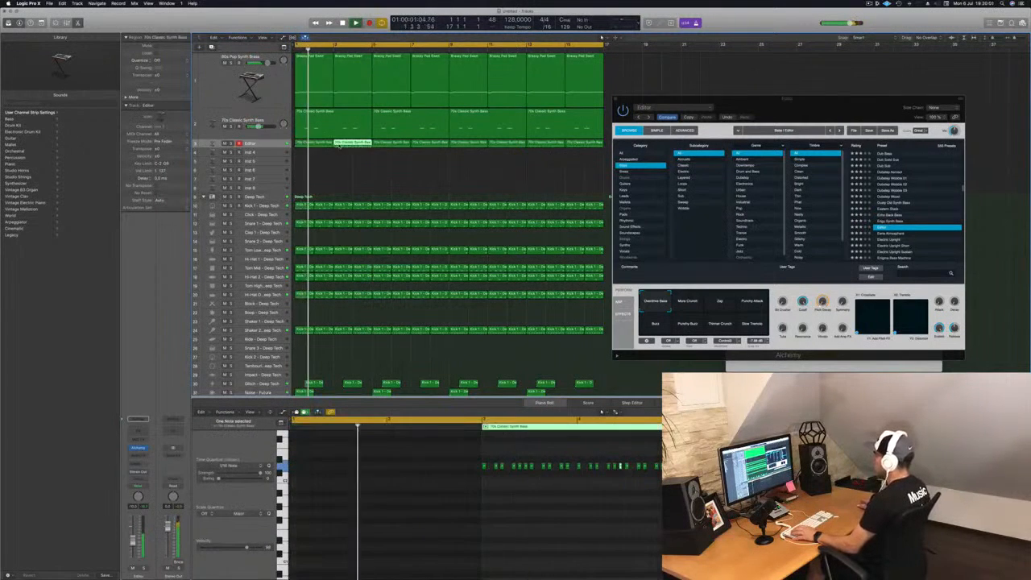
{"action": "left_click", "coordinate": [316, 146]}
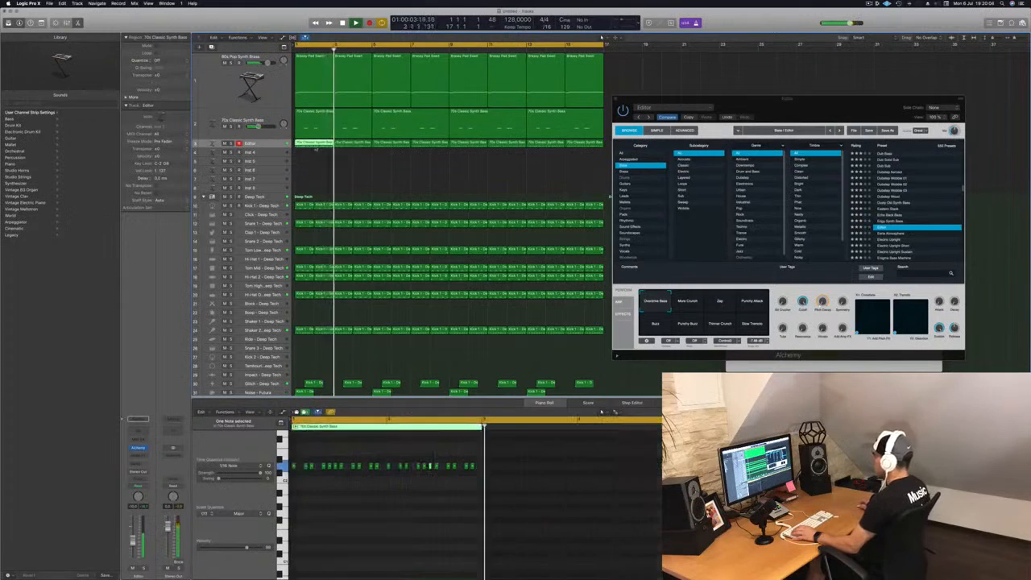
{"action": "left_click", "coordinate": [412, 519]}
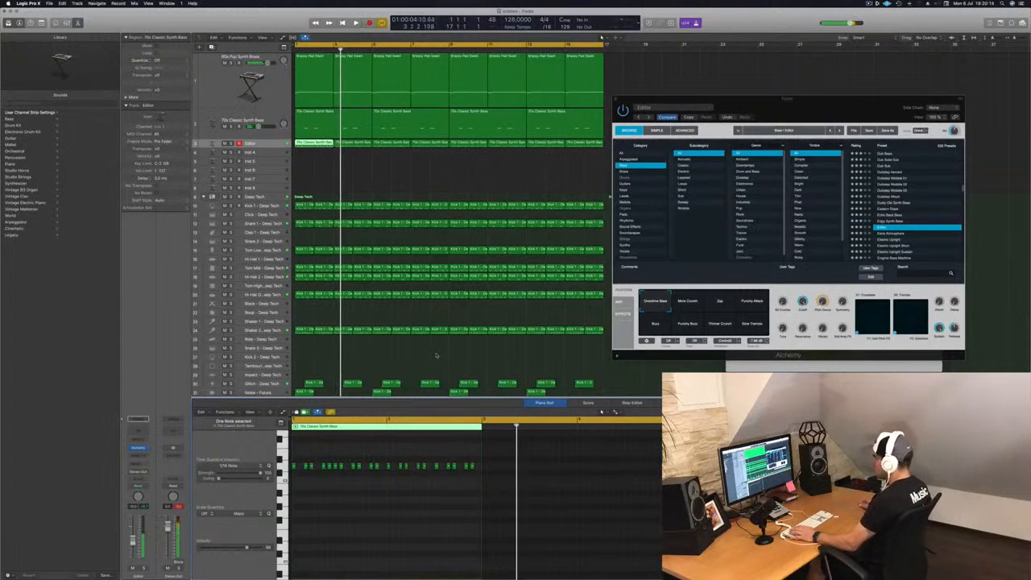
Step: Replace the seven copies behind the third track's first region with fresh copies of it up to bar 17, restarting playback
{"action": "key", "text": "Return"}
{"action": "left_click_drag", "start_coordinate": [348, 160], "coordinate": [586, 148]}
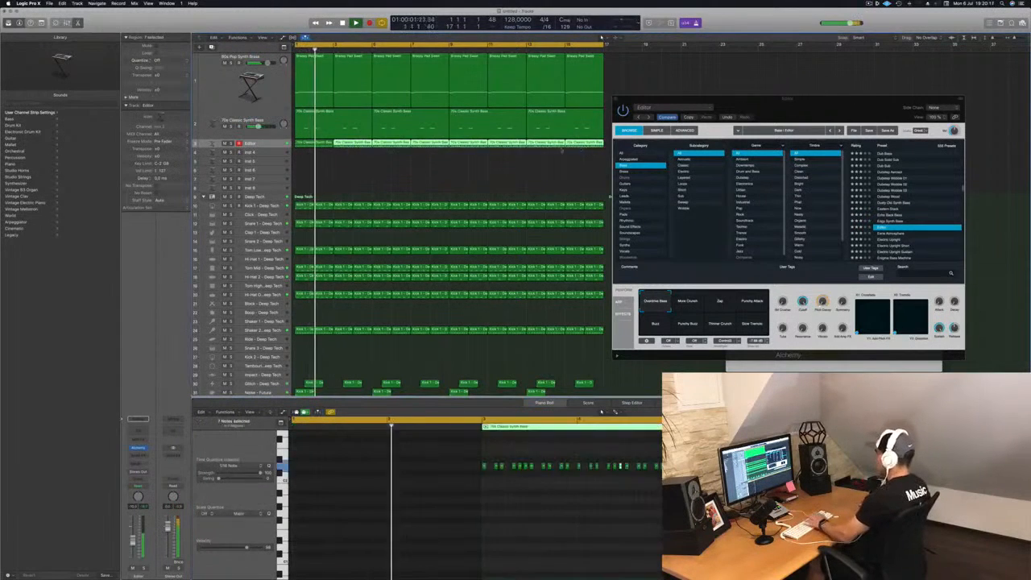
{"action": "key", "text": "Delete"}
{"action": "left_click", "coordinate": [316, 143]}
{"action": "left_click_drag", "start_coordinate": [315, 146], "coordinate": [478, 150]}
{"action": "key", "text": "Return"}
Step: Audition the Eerie Atmosphere and Electric Upright presets in Alchemy against the arrangement
{"action": "left_click_drag", "start_coordinate": [884, 109], "coordinate": [747, 155]}
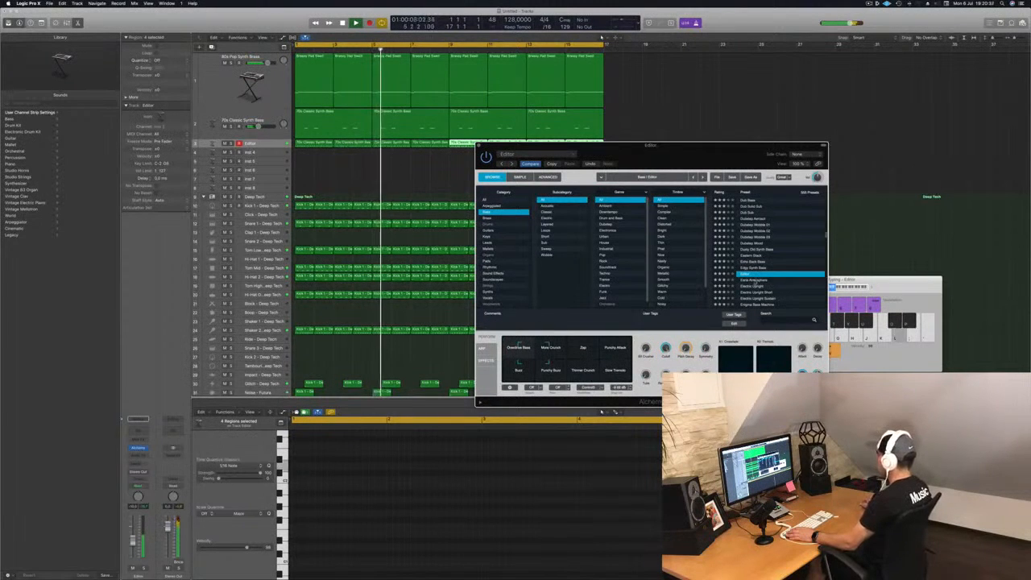
{"action": "key", "text": "Down"}
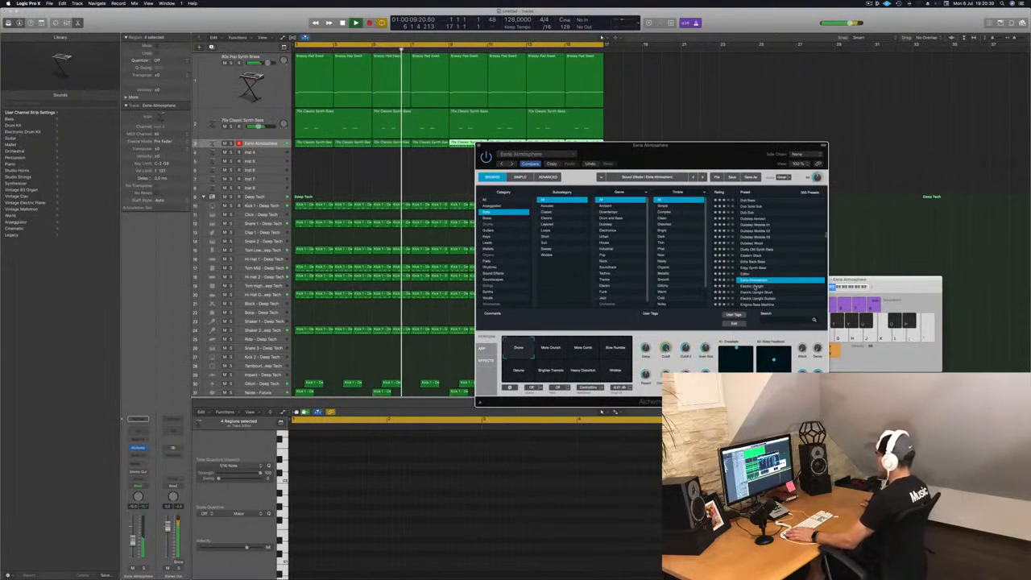
{"action": "key", "text": "Down"}
{"action": "key", "text": "space"}
{"action": "left_click_drag", "start_coordinate": [679, 157], "coordinate": [686, 145]}
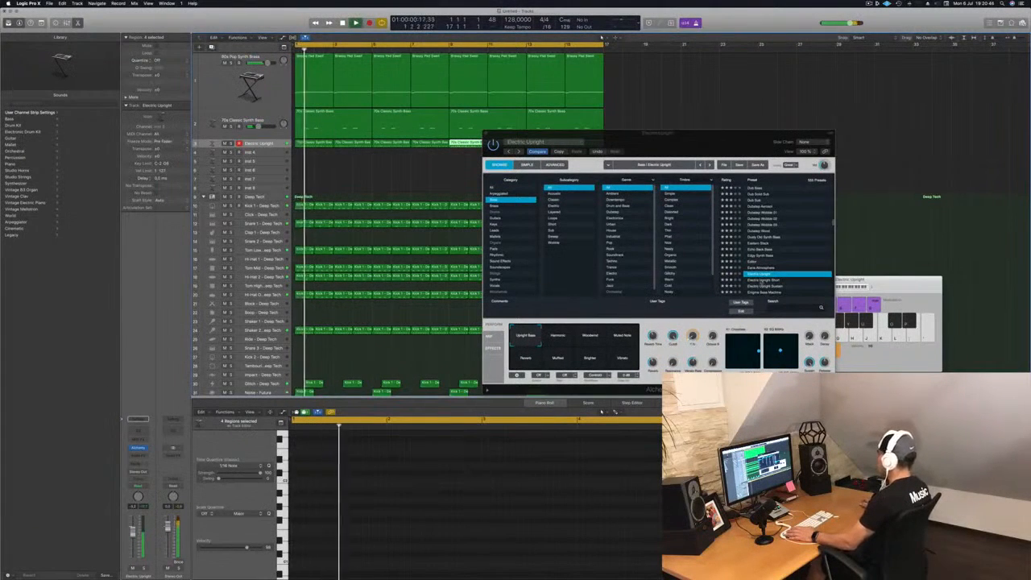
Step: Audition the bass presets from Electric Upright Short to Fast Saw Synth Lead, returning to Europa Bass
{"action": "key", "text": "Down"}
{"action": "left_click_drag", "start_coordinate": [719, 145], "coordinate": [722, 97]}
{"action": "key", "text": "Down"}
{"action": "key", "text": "Down"}
{"action": "key", "text": "Down"}
{"action": "key", "text": "Down"}
{"action": "key", "text": "Down"}
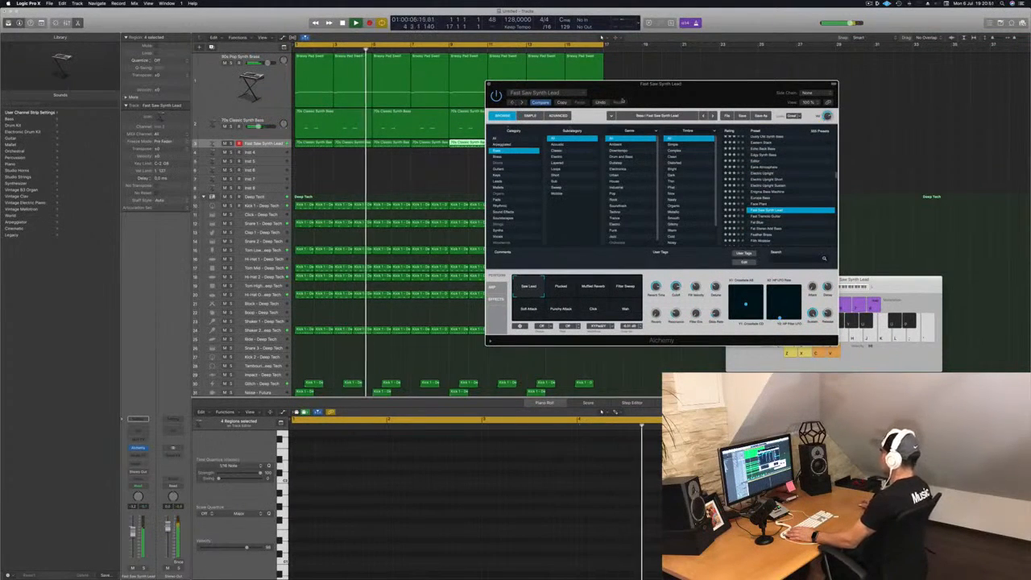
{"action": "key", "text": "Up"}
{"action": "key", "text": "Up"}
Step: Load the Good Boy bass preset on the third synth track and move the Alchemy window clear of the regions
{"action": "scroll", "coordinate": [794, 206], "scroll_direction": "down", "scroll_amount": 5}
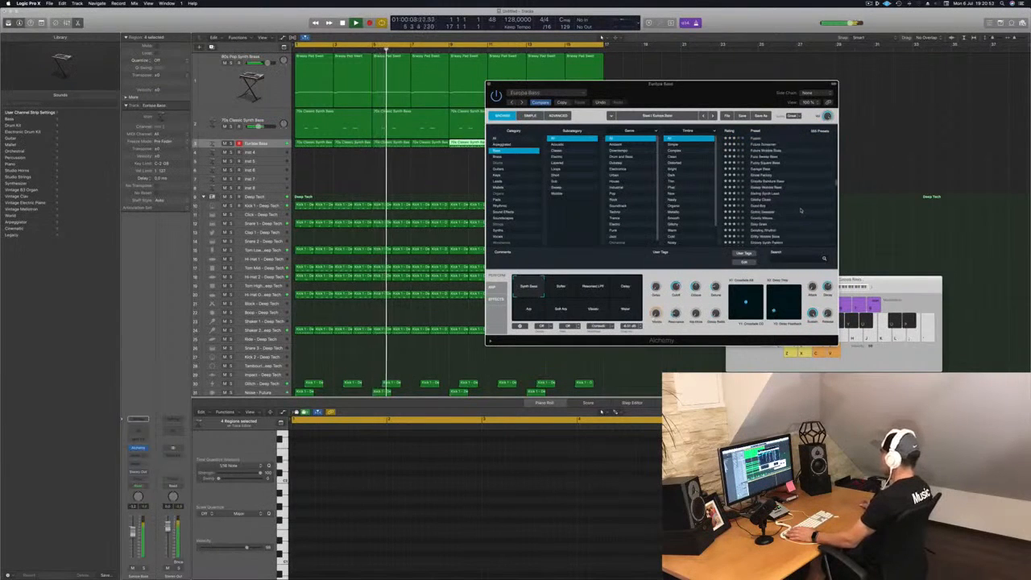
{"action": "left_click", "coordinate": [766, 207]}
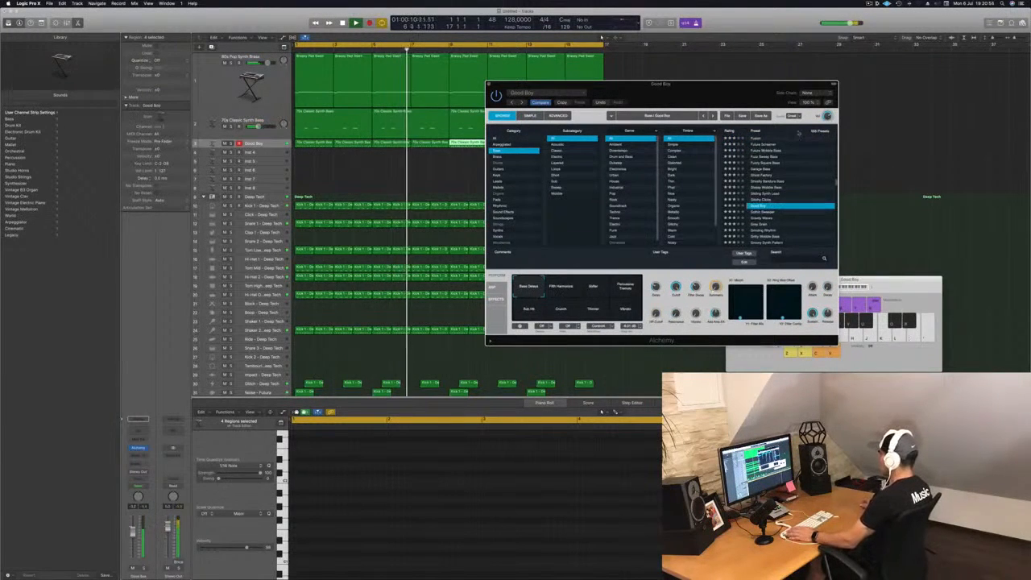
{"action": "left_click_drag", "start_coordinate": [660, 84], "coordinate": [691, 173]}
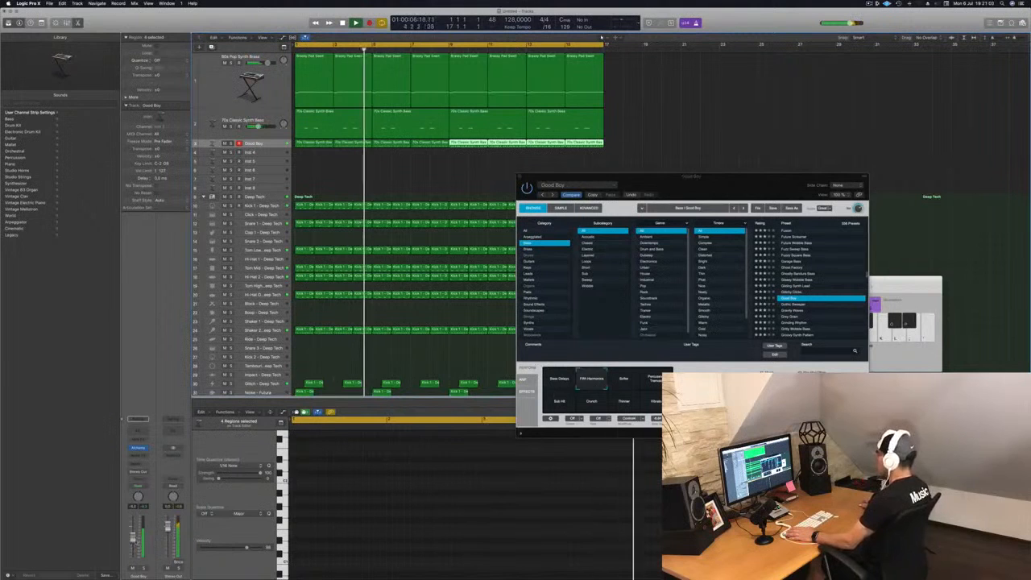
Step: Audition Good Boy's variations, including Percussive Tremolo, Crunch and Fifth Harmonics, and settle on Softer
{"action": "left_click", "coordinate": [633, 383]}
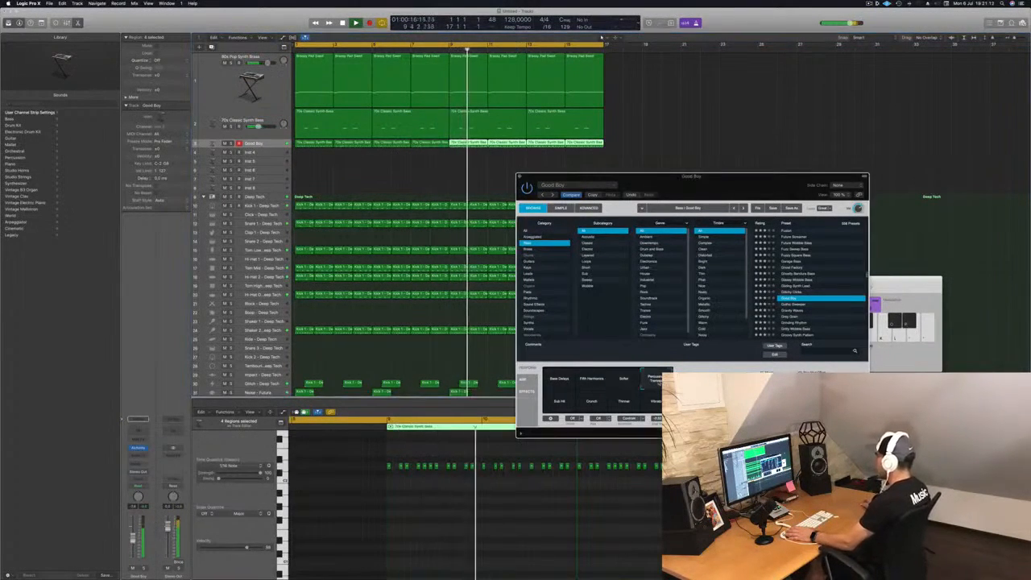
{"action": "left_click", "coordinate": [641, 403]}
{"action": "left_click", "coordinate": [651, 382]}
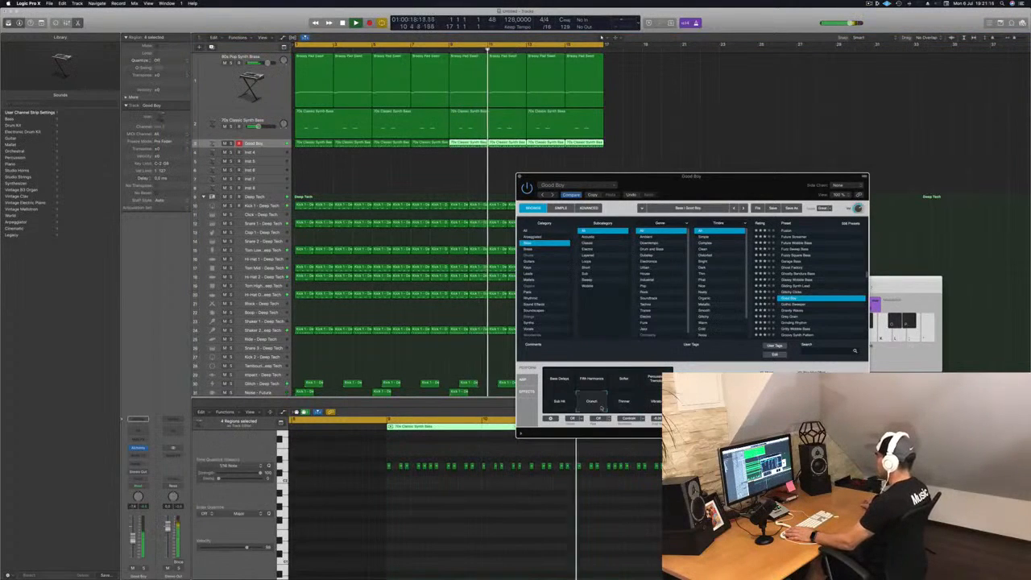
{"action": "left_click", "coordinate": [623, 382]}
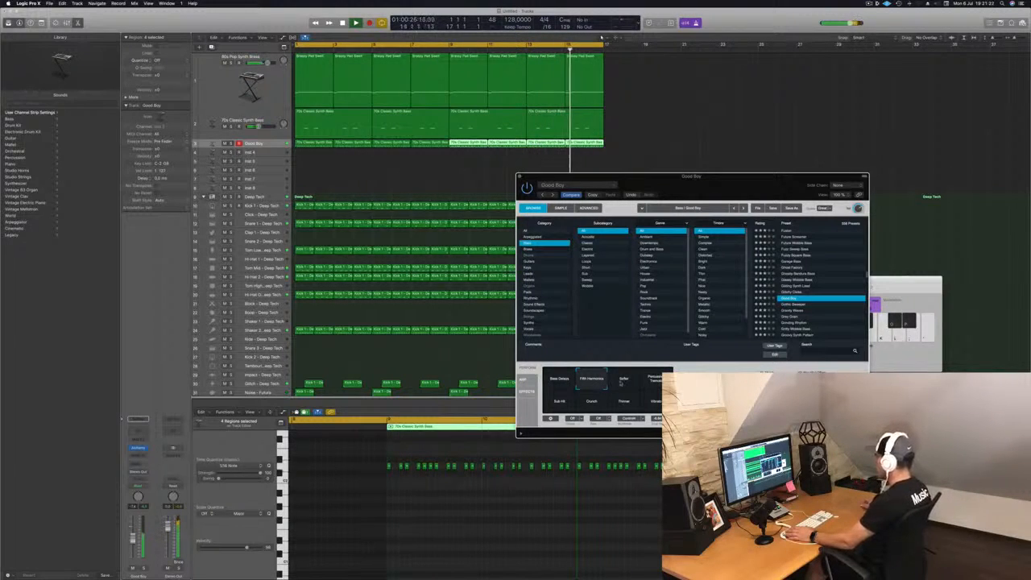
{"action": "left_click", "coordinate": [593, 383]}
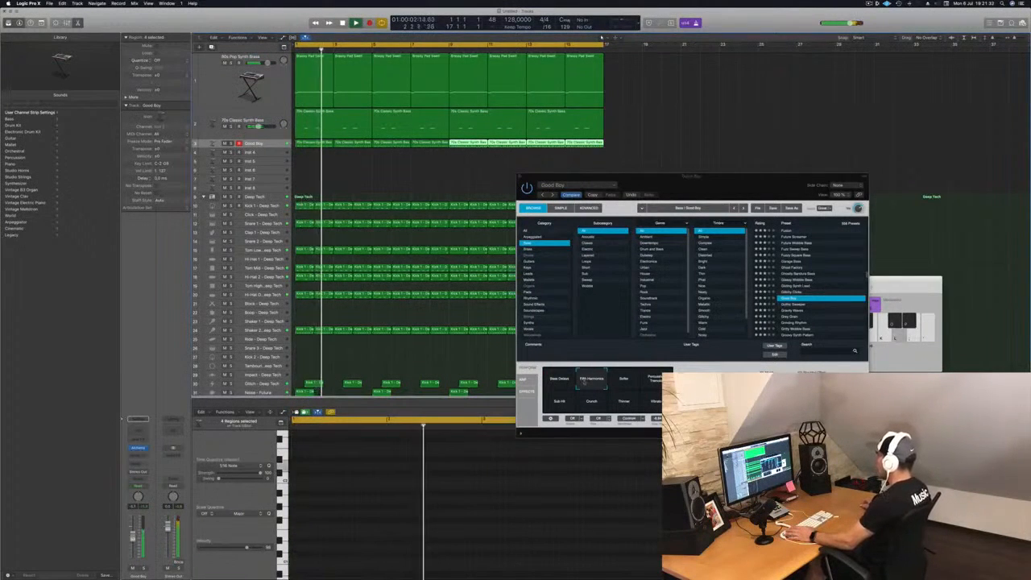
{"action": "left_click", "coordinate": [625, 384]}
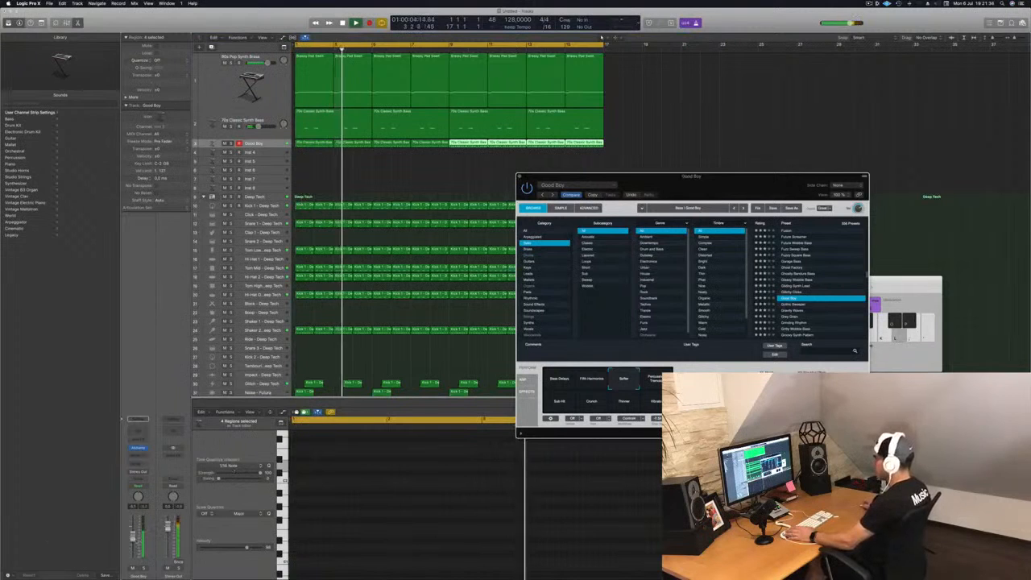
Step: Lower the Good Boy track's volume fader slightly and close its Alchemy window
{"action": "left_click_drag", "start_coordinate": [133, 537], "coordinate": [133, 541]}
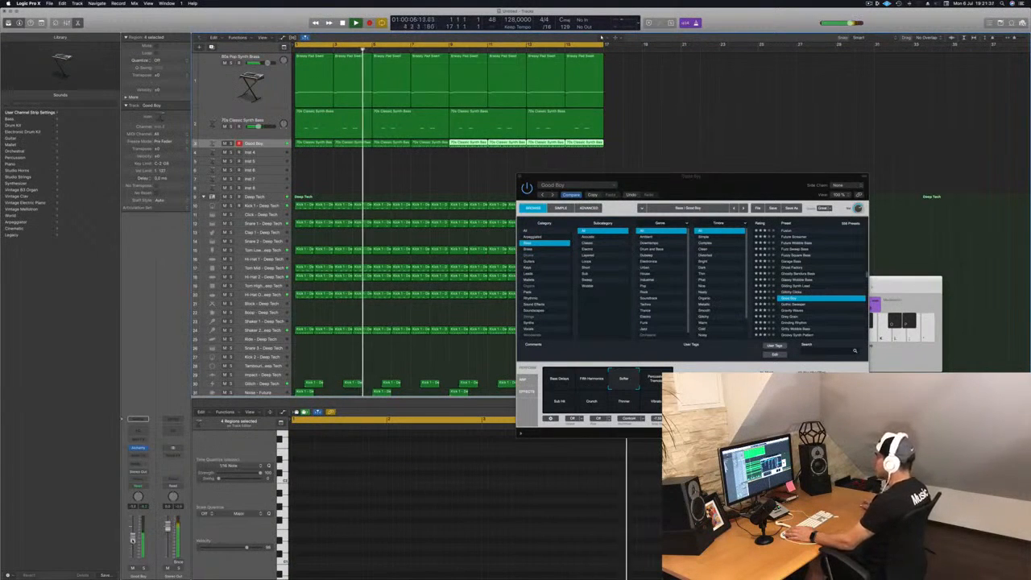
{"action": "left_click_drag", "start_coordinate": [701, 175], "coordinate": [634, 180]}
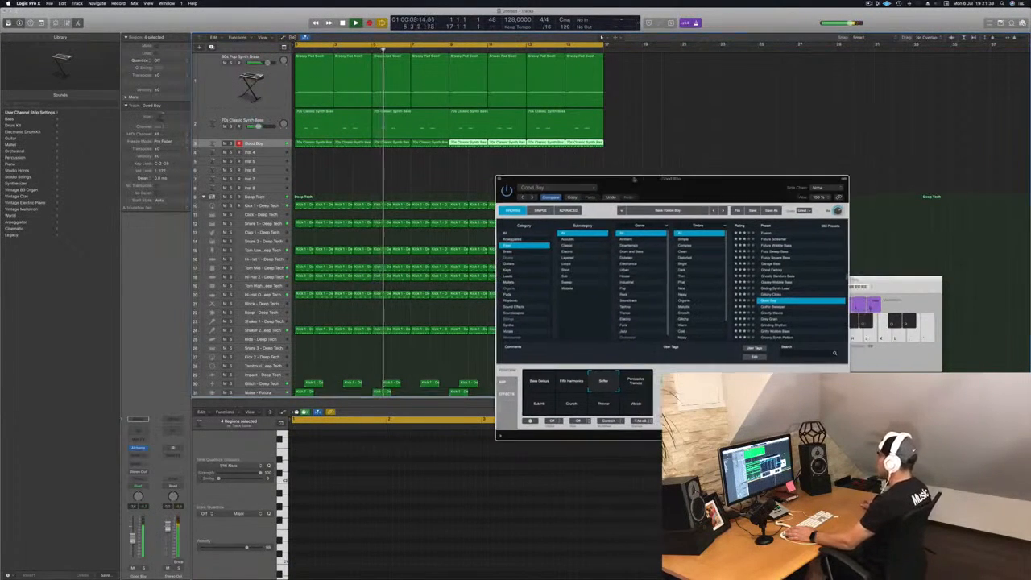
{"action": "left_click", "coordinate": [500, 179]}
Step: Restart playback from the beginning and open the Alchemy instrument of the 80s Pop Synth Brass track
{"action": "key", "text": "Return"}
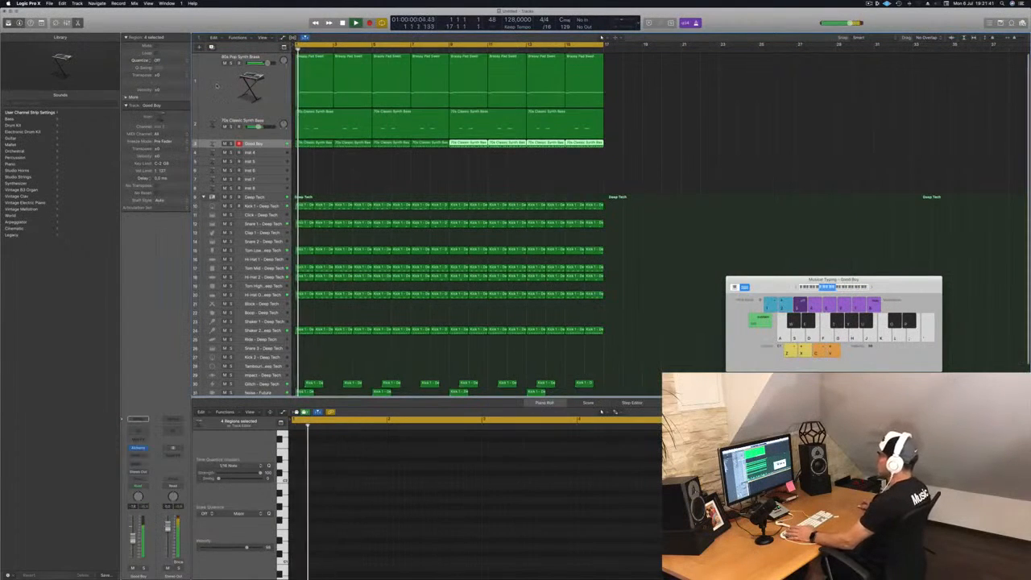
{"action": "left_click", "coordinate": [234, 89]}
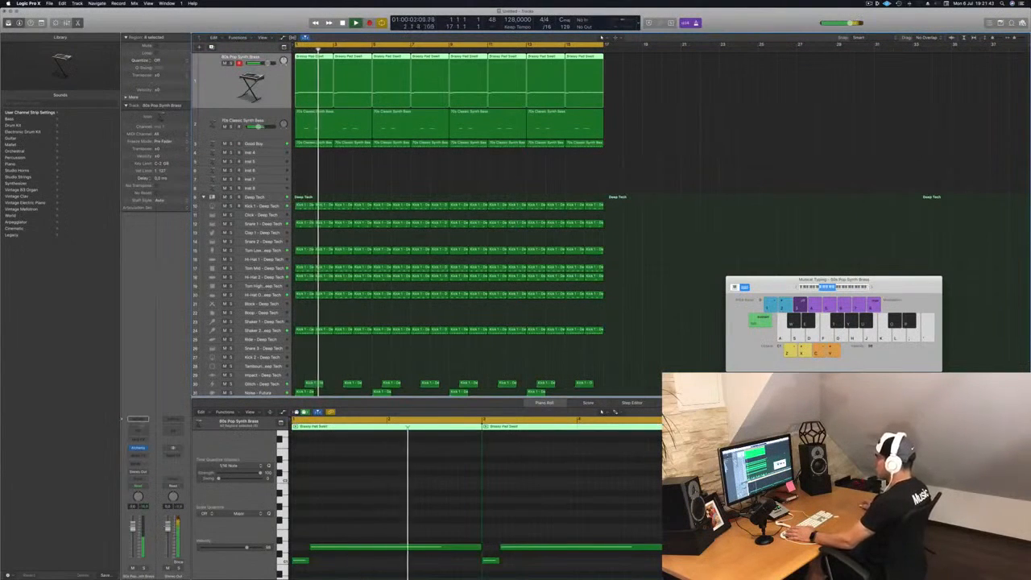
{"action": "left_click", "coordinate": [139, 448]}
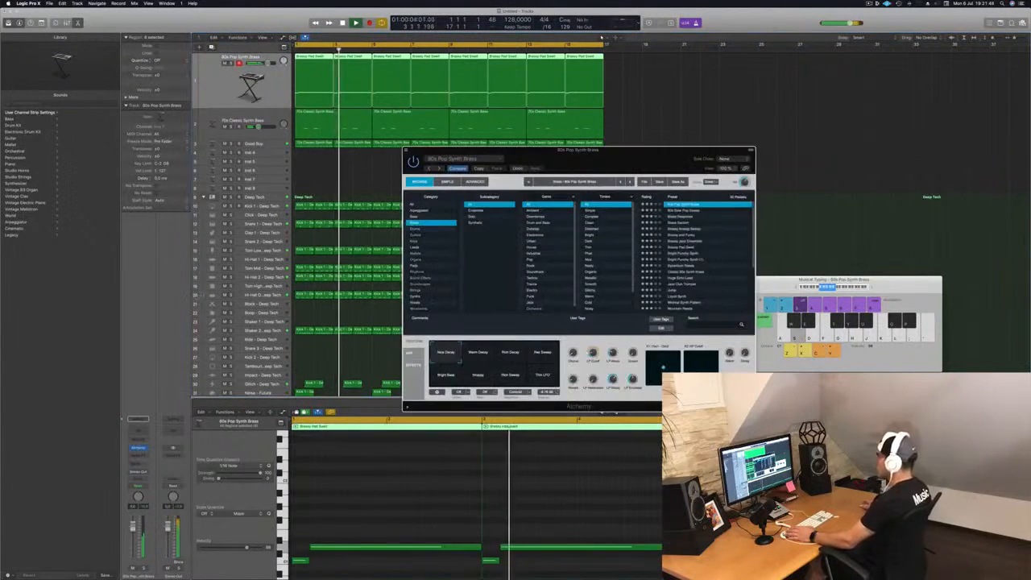
Step: Listen to the opening bars with the 80s Pop Synth Brass sound several times, then close its Alchemy window
{"action": "key", "text": "space"}
{"action": "key", "text": "space"}
{"action": "left_click_drag", "start_coordinate": [610, 150], "coordinate": [564, 150]}
{"action": "key", "text": "space"}
{"action": "key", "text": "space"}
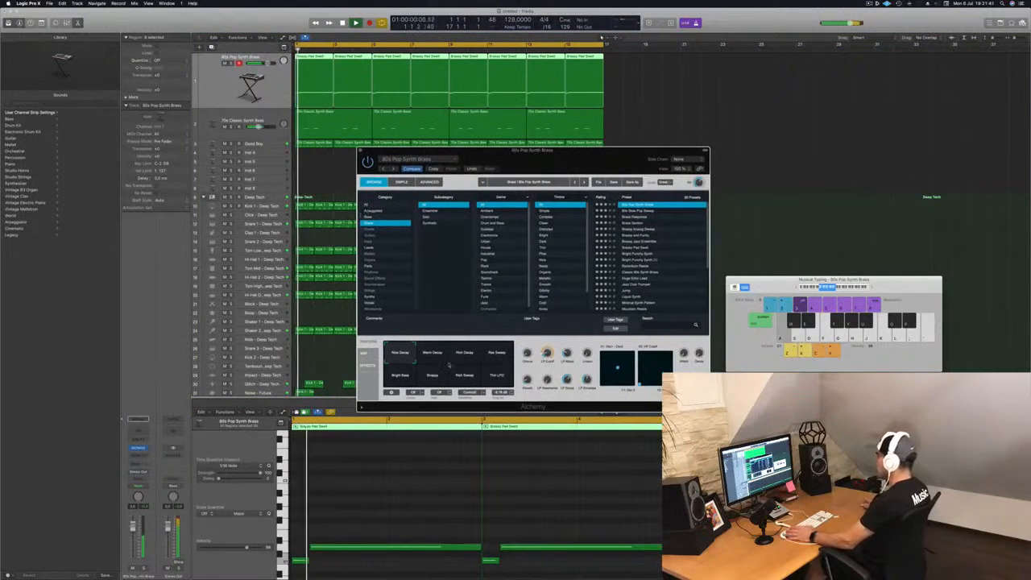
{"action": "key", "text": "space"}
{"action": "key", "text": "space"}
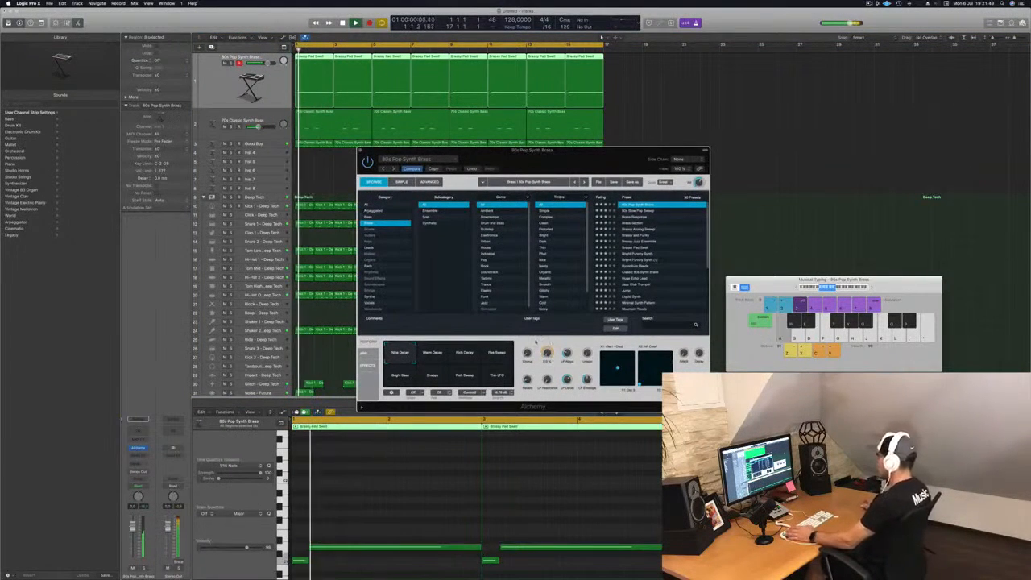
{"action": "left_click_drag", "start_coordinate": [565, 151], "coordinate": [650, 152]}
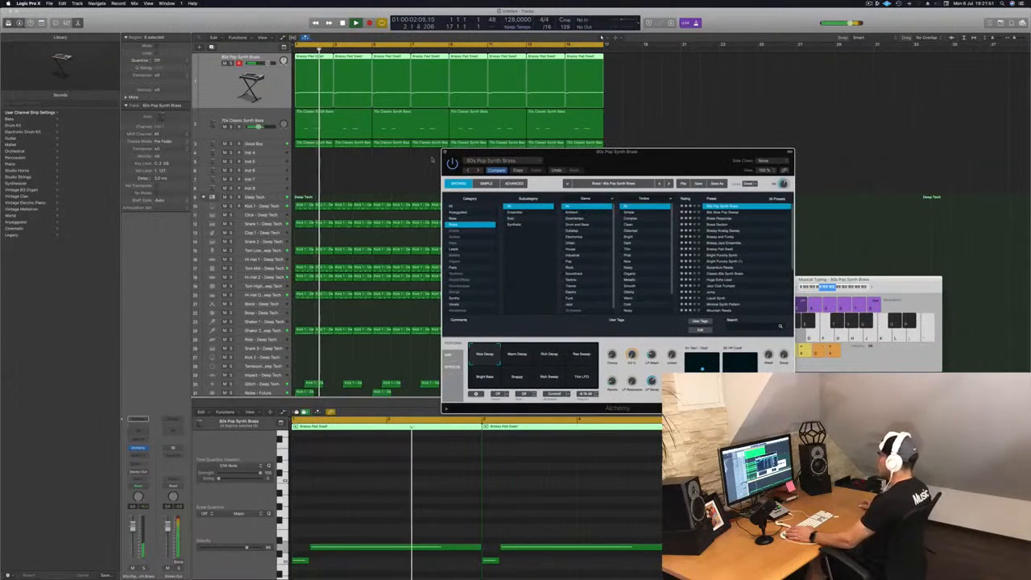
{"action": "left_click", "coordinate": [445, 151]}
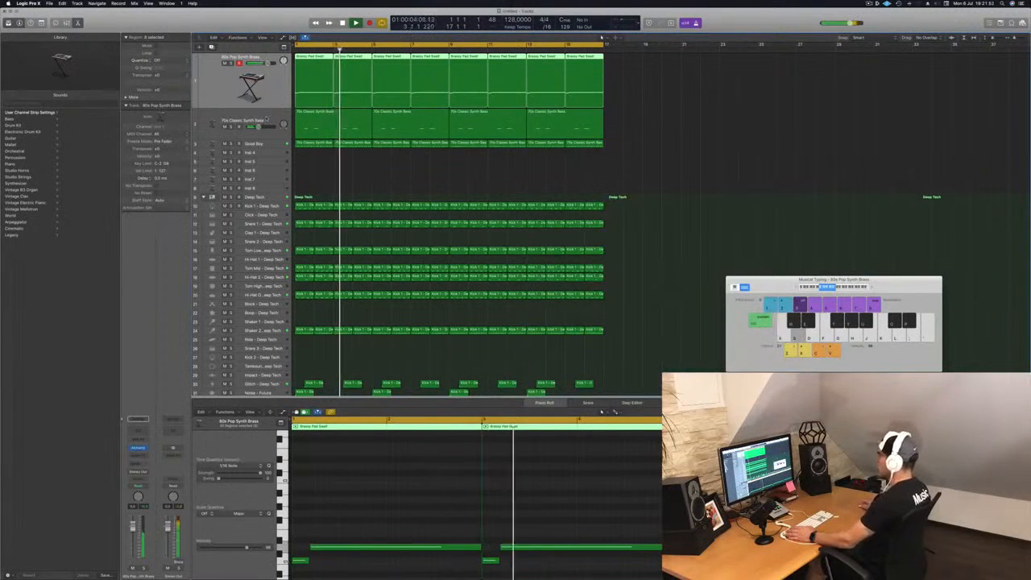
Step: Mute the 80s Pop Synth Brass track, select the 70s Classic Synth Bass track and replay the arrangement without the brass
{"action": "key", "text": "Down"}
{"action": "left_click", "coordinate": [225, 63]}
{"action": "key", "text": "space"}
{"action": "key", "text": "space"}
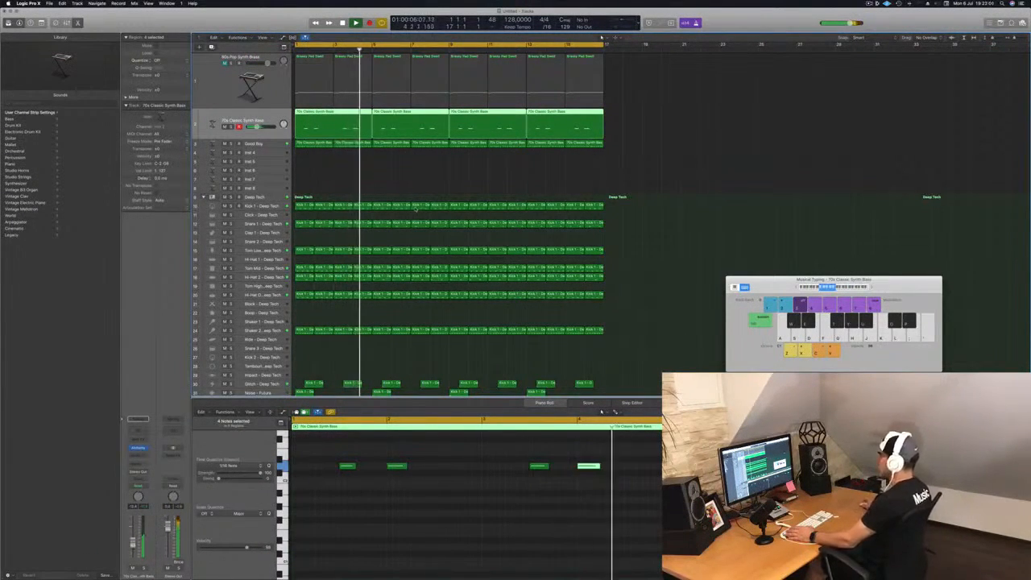
Step: Add a Bus 3 send to the Inst 4 track, open its Alchemy instrument and move the window away from the track headers
{"action": "left_click", "coordinate": [361, 163]}
{"action": "left_click", "coordinate": [270, 154]}
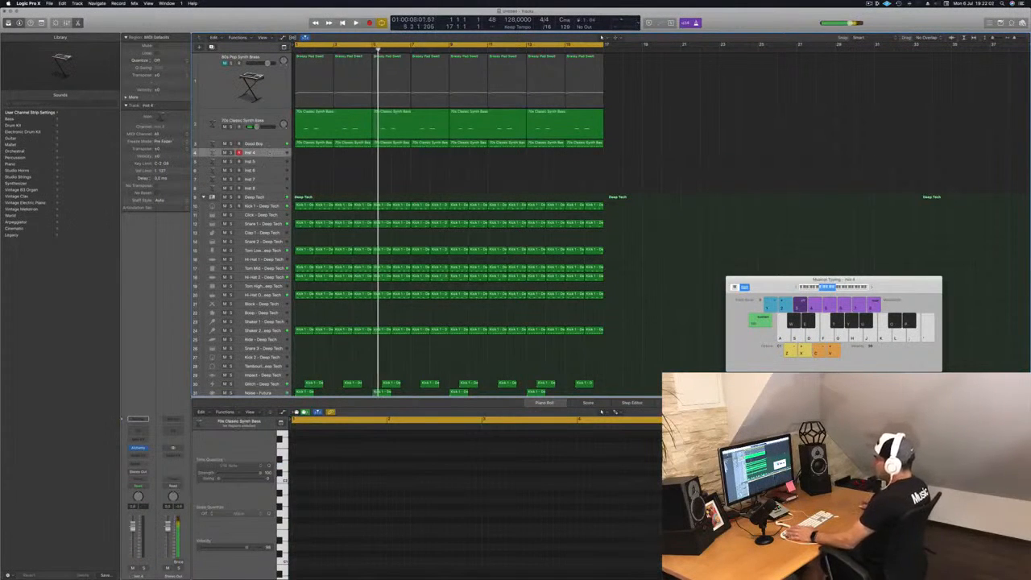
{"action": "key", "text": "Return"}
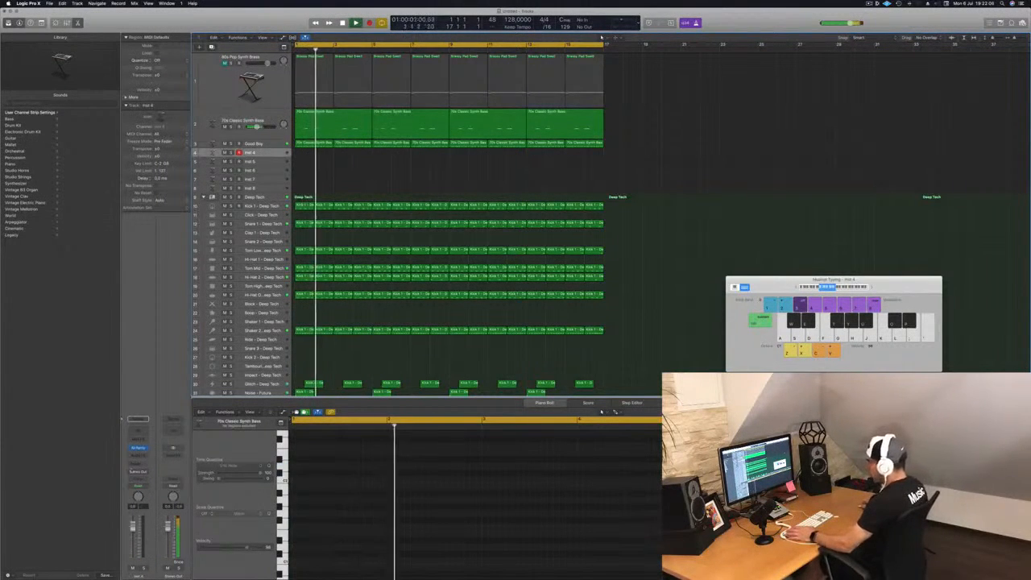
{"action": "left_click", "coordinate": [138, 465]}
{"action": "mouse_move", "coordinate": [141, 475]}
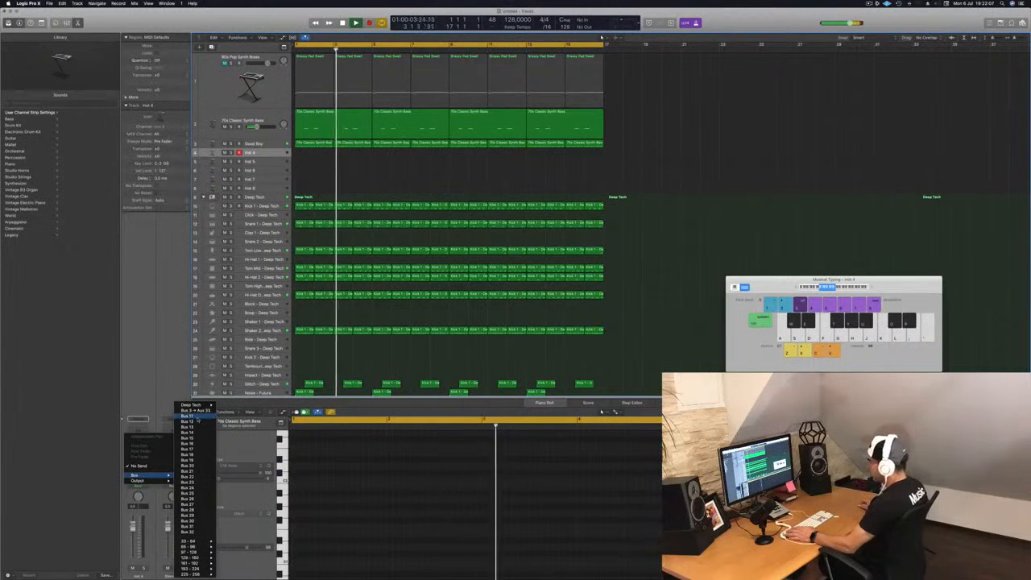
{"action": "left_click", "coordinate": [191, 411]}
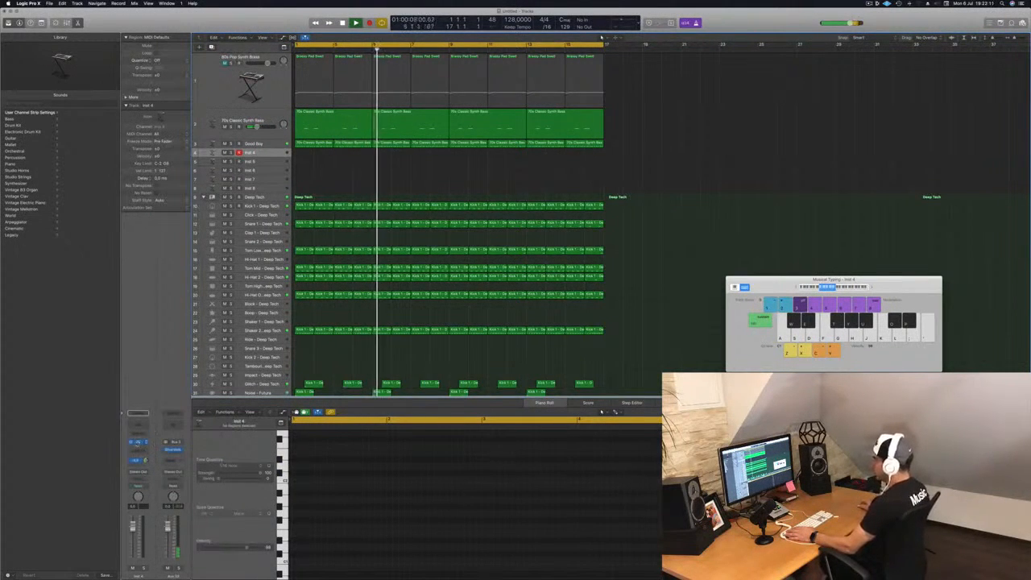
{"action": "left_click", "coordinate": [138, 442]}
{"action": "left_click_drag", "start_coordinate": [230, 21], "coordinate": [688, 192]}
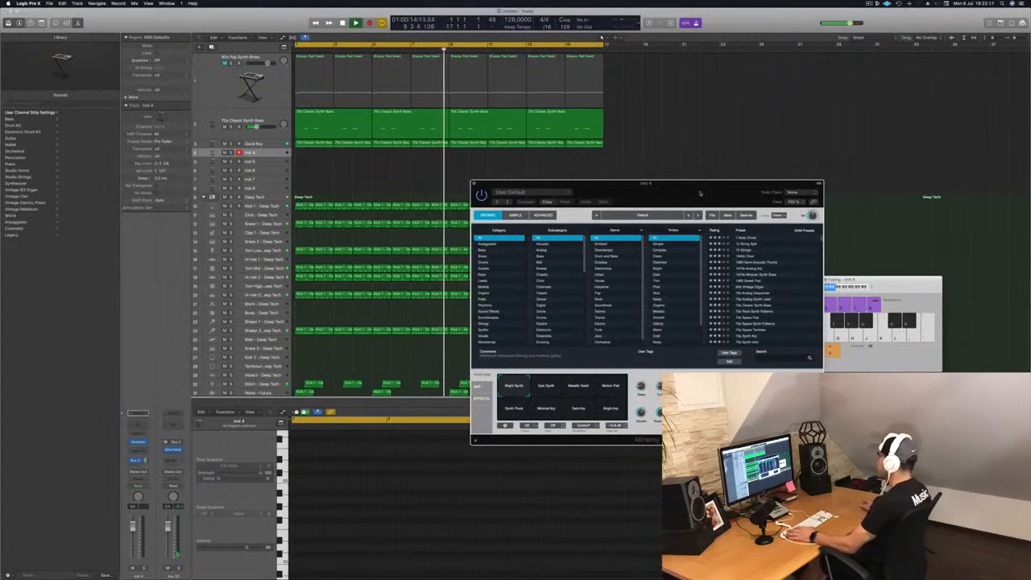
Step: Audition the Keys presets Afterthought and Airy Synth Lead on the fourth synth track, moving the Musical Typing keyboard clear of the preset list
{"action": "left_click", "coordinate": [484, 278]}
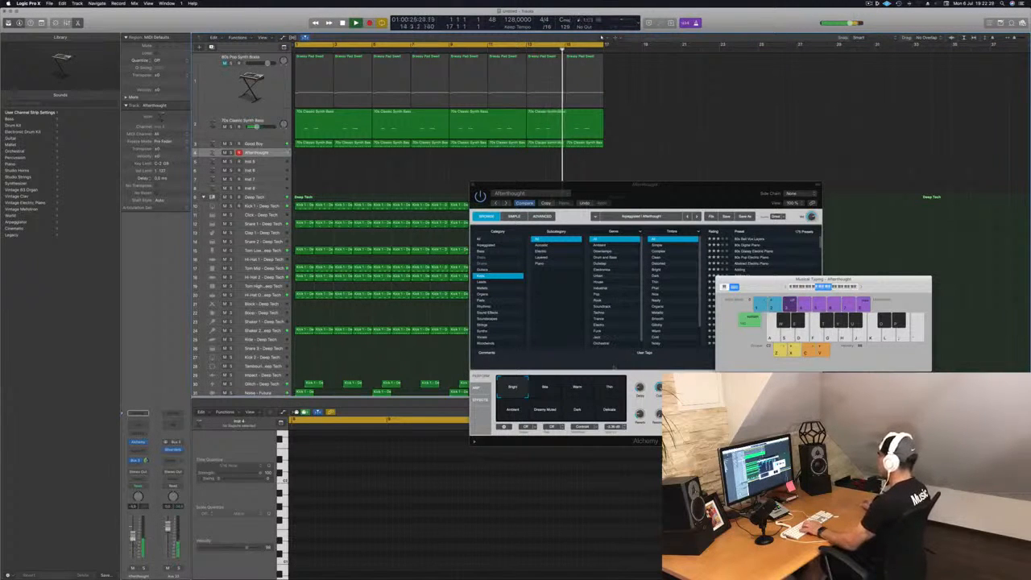
{"action": "left_click_drag", "start_coordinate": [763, 285], "coordinate": [858, 250]}
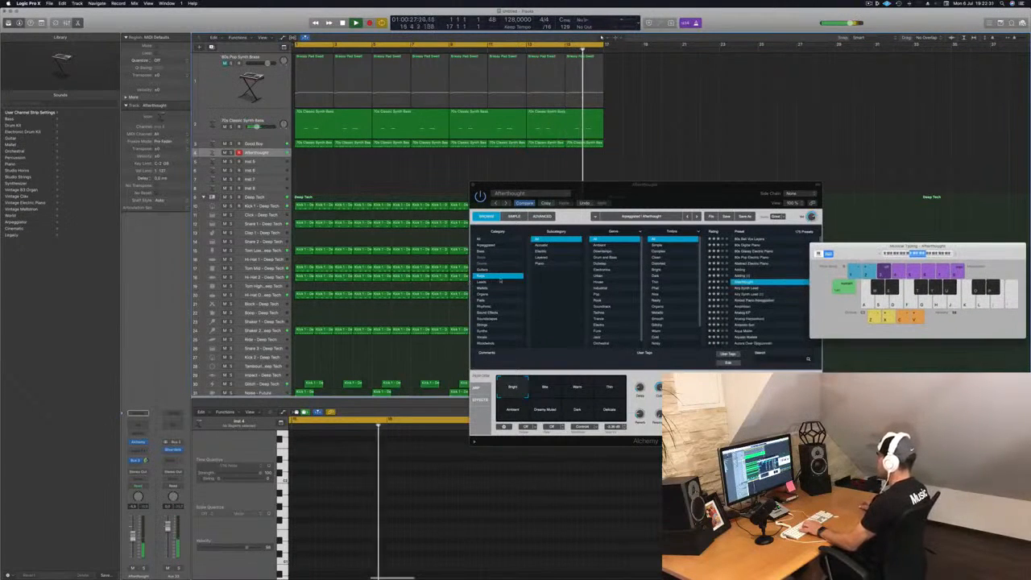
{"action": "left_click", "coordinate": [742, 289]}
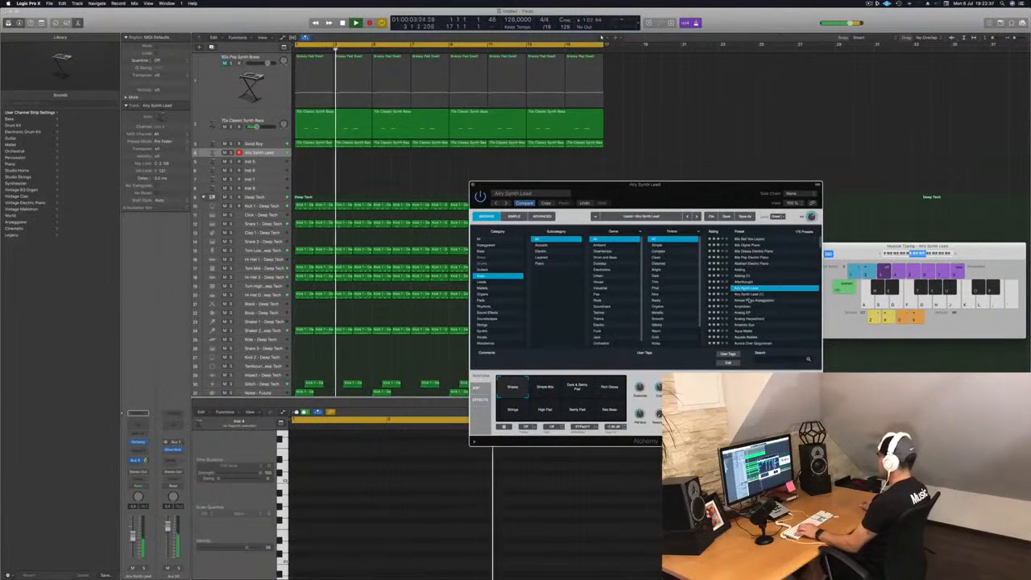
Step: Browse Alchemy's Mallets category, try the Bell Modulus preset with a few notes and move the window clear of the keyboard
{"action": "left_click", "coordinate": [482, 289]}
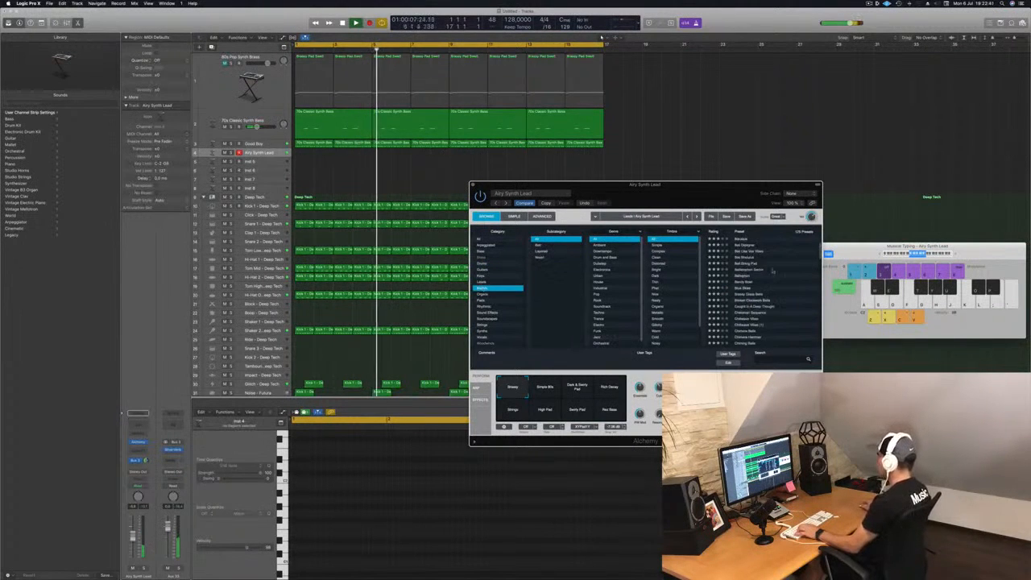
{"action": "left_click", "coordinate": [738, 258]}
{"action": "key", "text": "s"}
{"action": "key", "text": "f"}
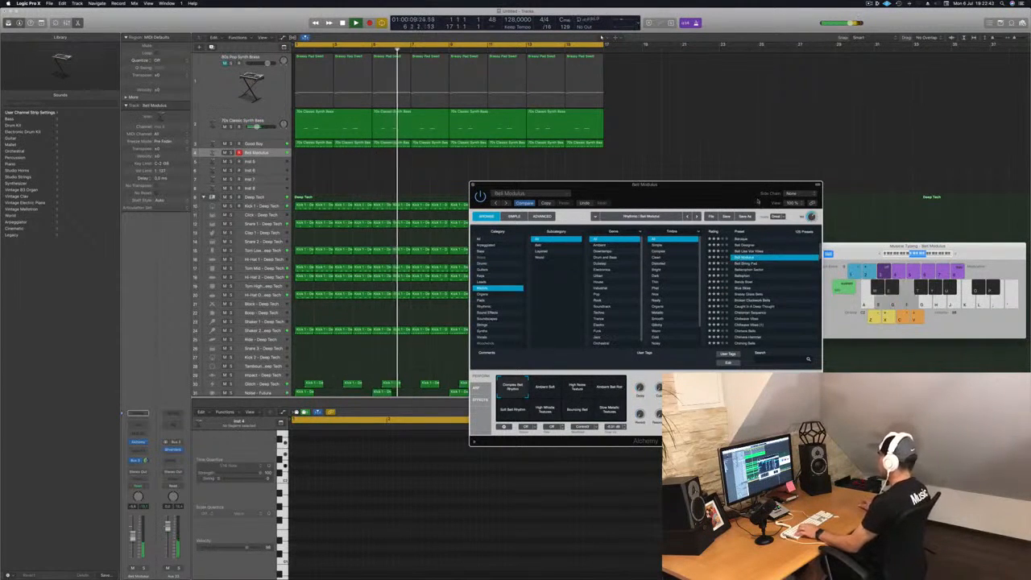
{"action": "left_click_drag", "start_coordinate": [732, 185], "coordinate": [676, 187]}
{"action": "key", "text": "j"}
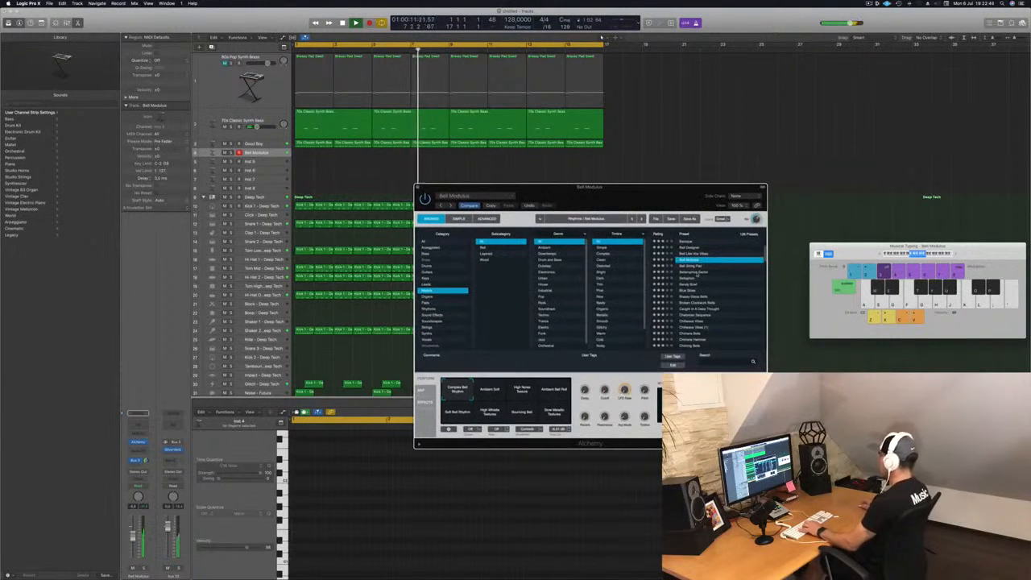
Step: Audition further mallet presets, including Bellophon, Broken Clockwork Bells and Breezy Glass Bells, and load Chillwave Vibes
{"action": "left_click", "coordinate": [697, 273]}
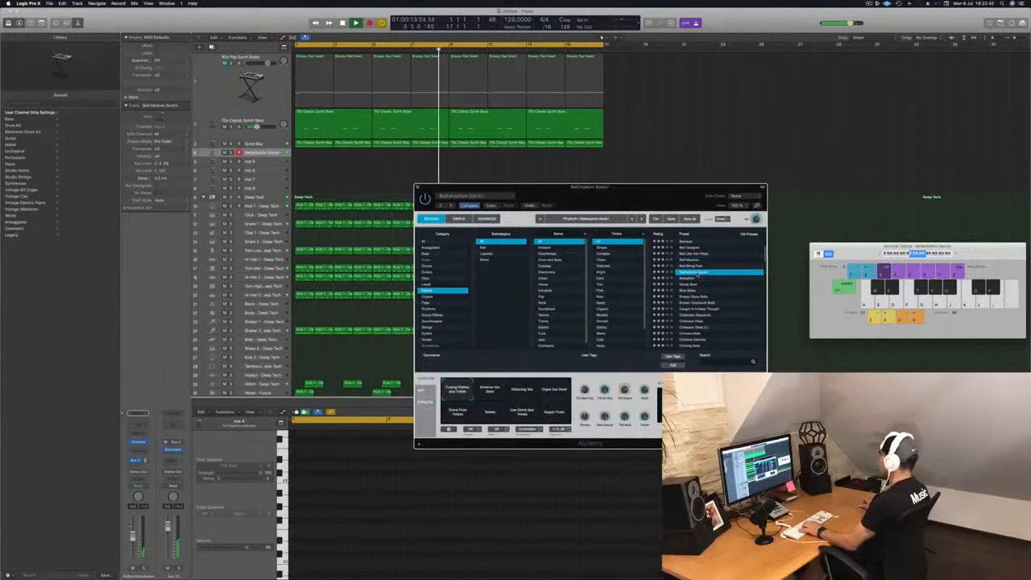
{"action": "left_click", "coordinate": [697, 278]}
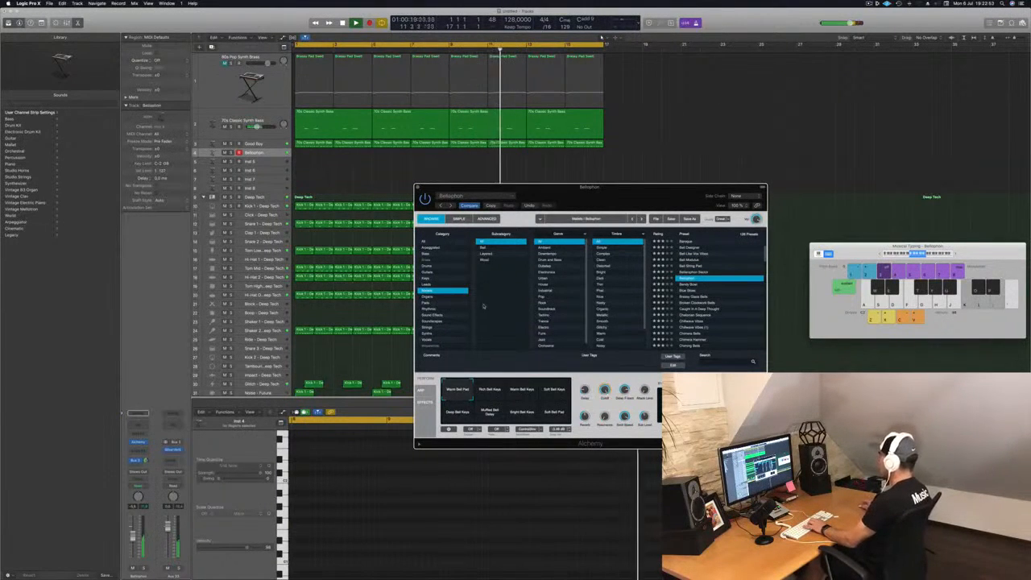
{"action": "left_click", "coordinate": [688, 287]}
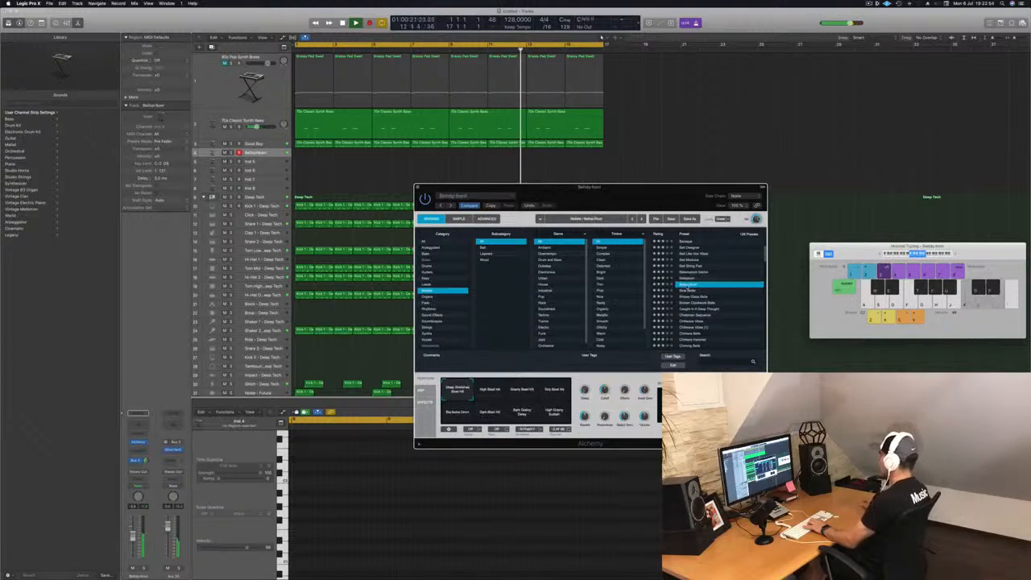
{"action": "left_click", "coordinate": [699, 303]}
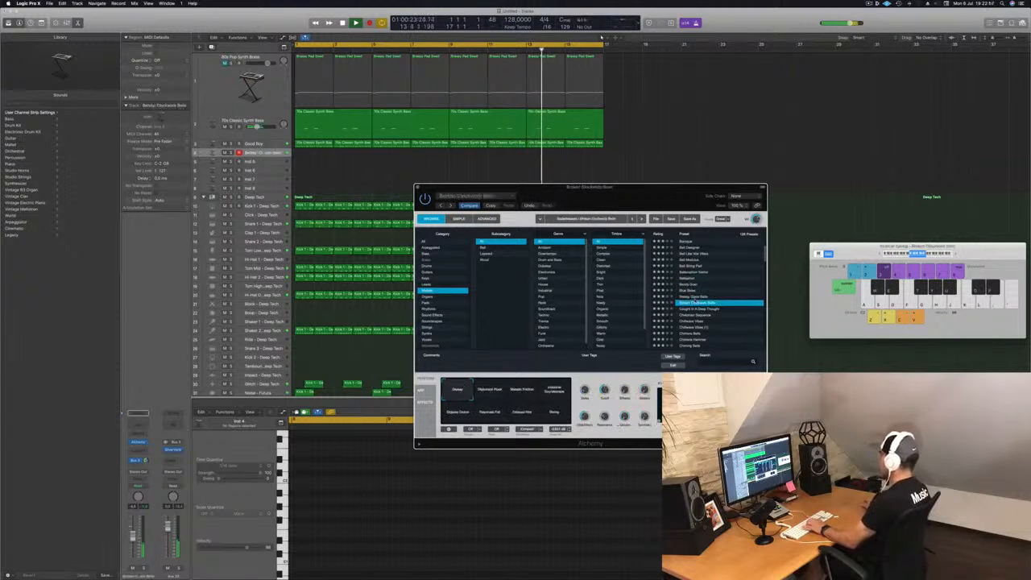
{"action": "left_click", "coordinate": [703, 298]}
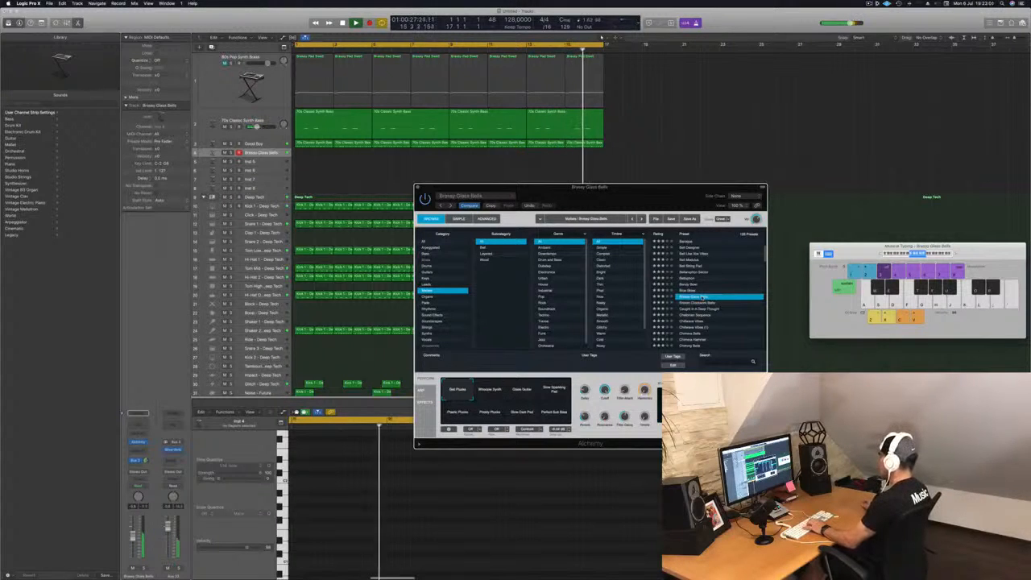
{"action": "scroll", "coordinate": [703, 297], "scroll_direction": "down", "scroll_amount": 2}
{"action": "left_click", "coordinate": [693, 306]}
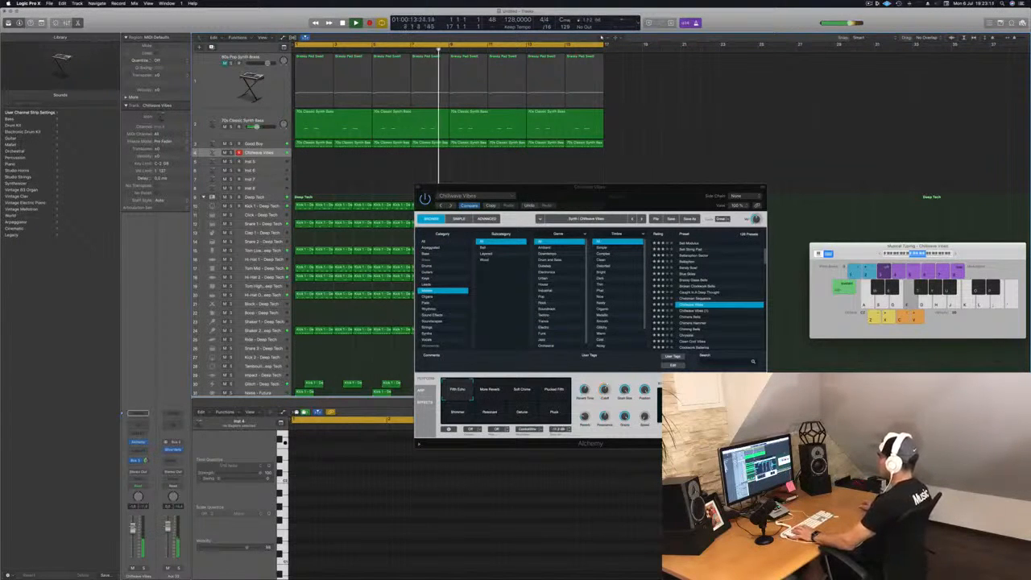
Step: Audition Chillwave Vibes' variations, including More Reverb and Soft Chime, and return to its first variation
{"action": "left_click", "coordinate": [490, 390]}
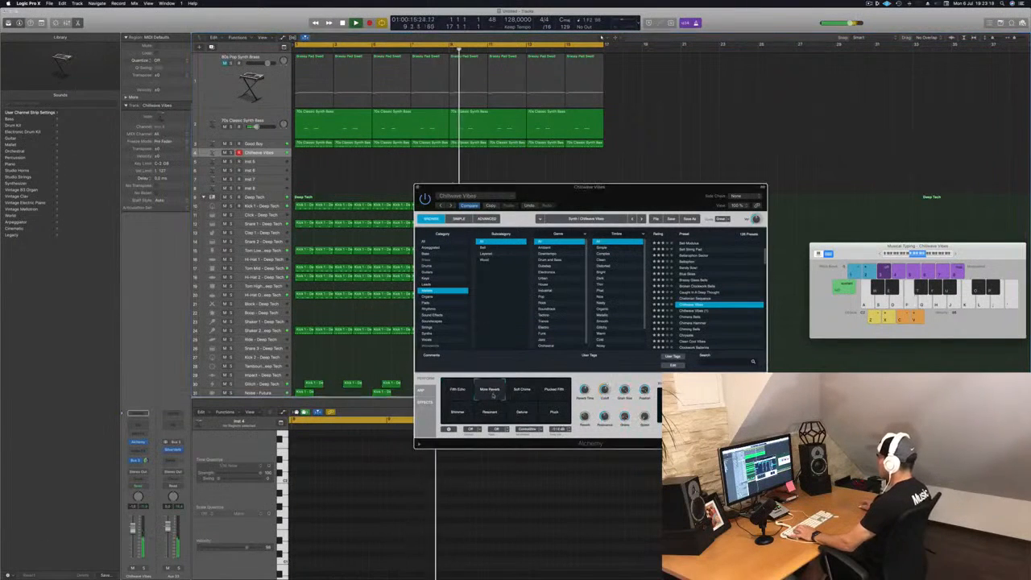
{"action": "left_click", "coordinate": [520, 390]}
{"action": "left_click", "coordinate": [555, 390]}
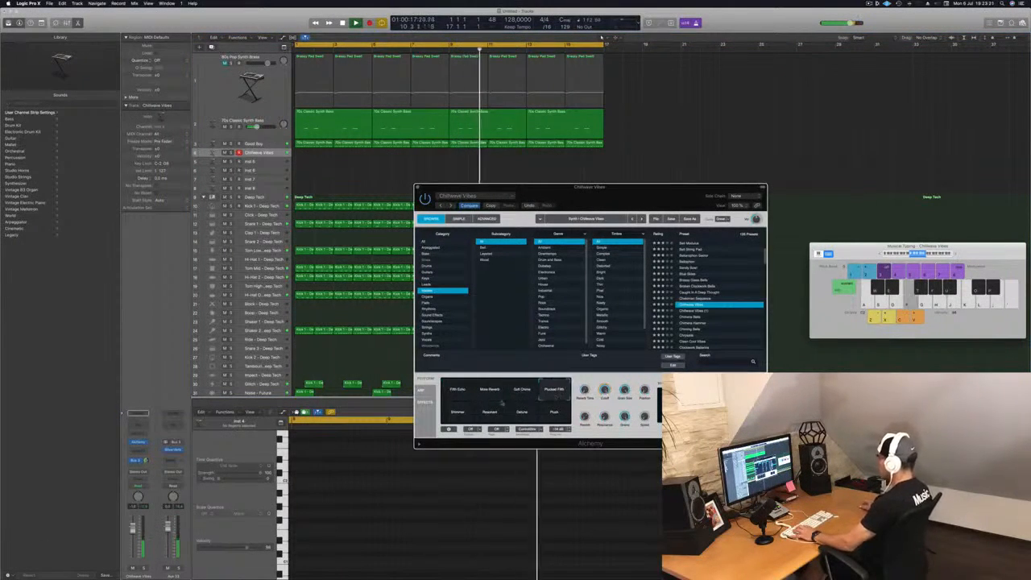
{"action": "left_click", "coordinate": [458, 412]}
{"action": "left_click", "coordinate": [461, 387]}
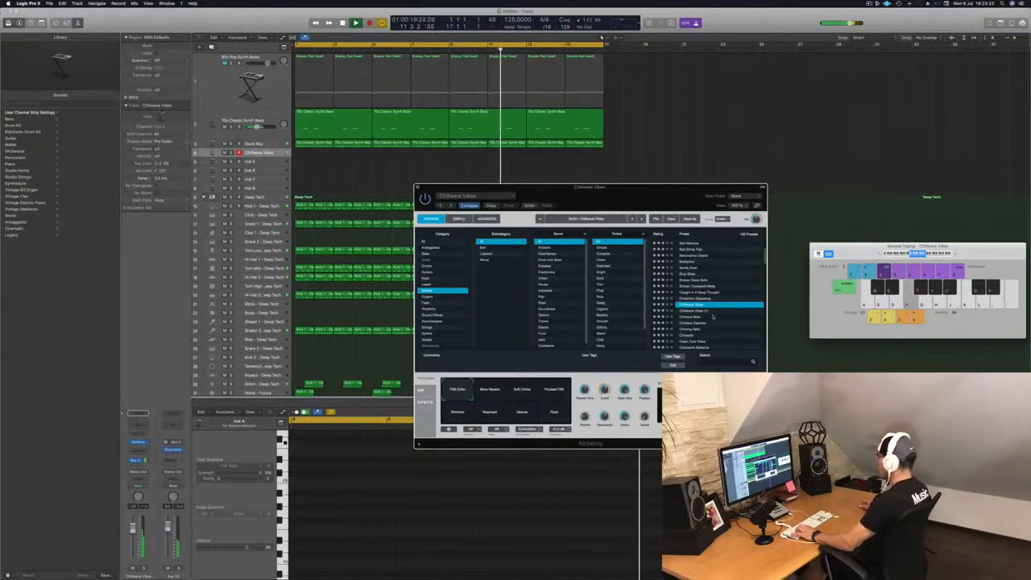
Step: Compare further bell presets, including Chiming Bells, and load the Chrysalis preset on the fourth synth track
{"action": "left_click", "coordinate": [695, 317]}
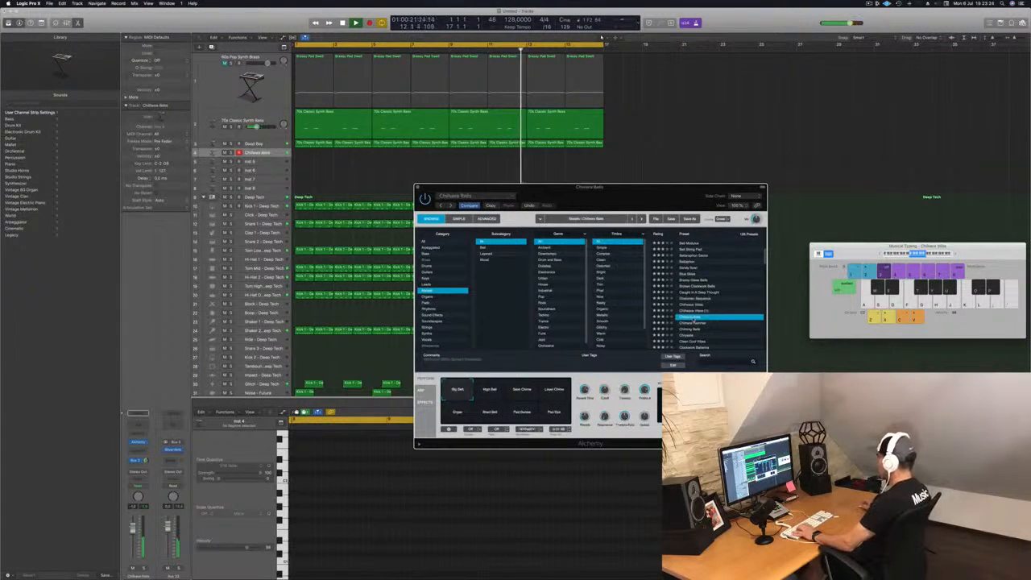
{"action": "left_click", "coordinate": [694, 329]}
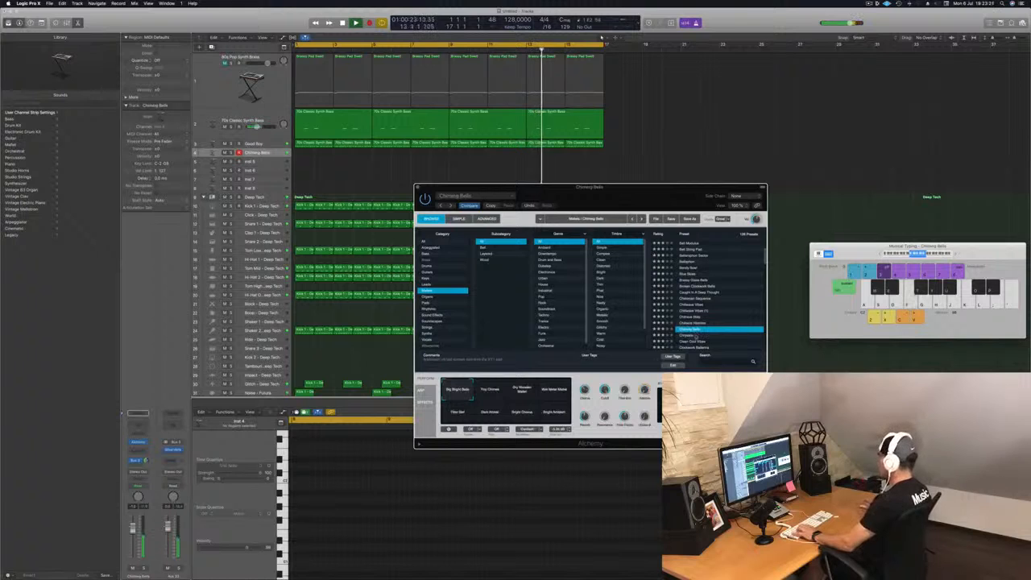
{"action": "left_click", "coordinate": [696, 336]}
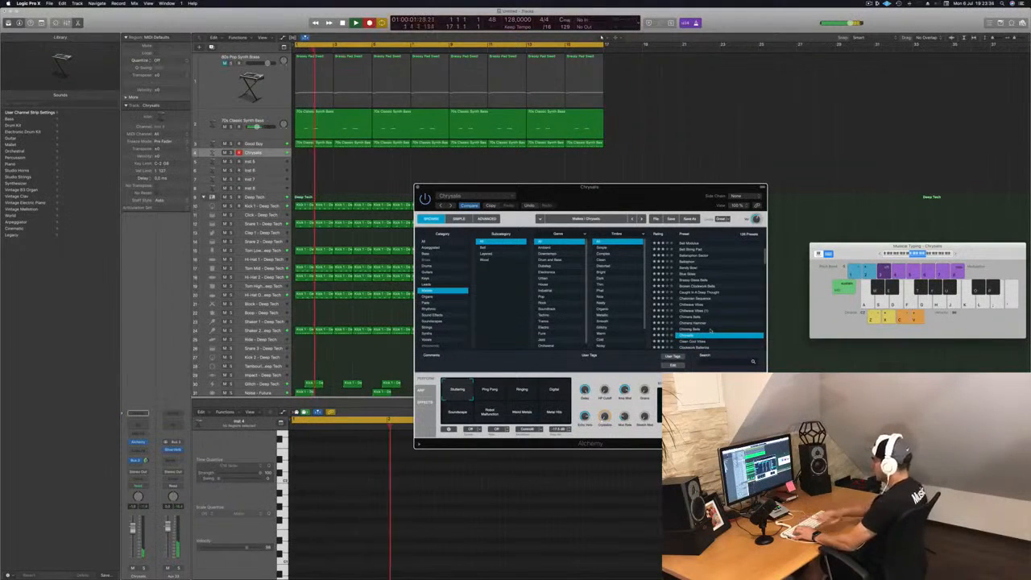
Step: Record a short two-note phrase on the Chrysalis track and move the Alchemy window clear of the new region
{"action": "key", "text": "s"}
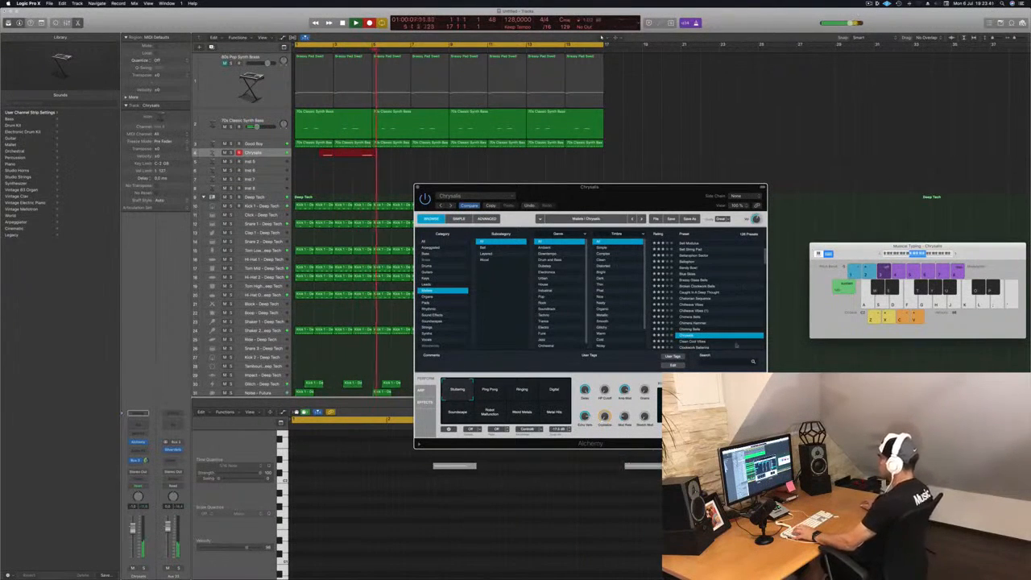
{"action": "left_click_drag", "start_coordinate": [548, 189], "coordinate": [749, 182]}
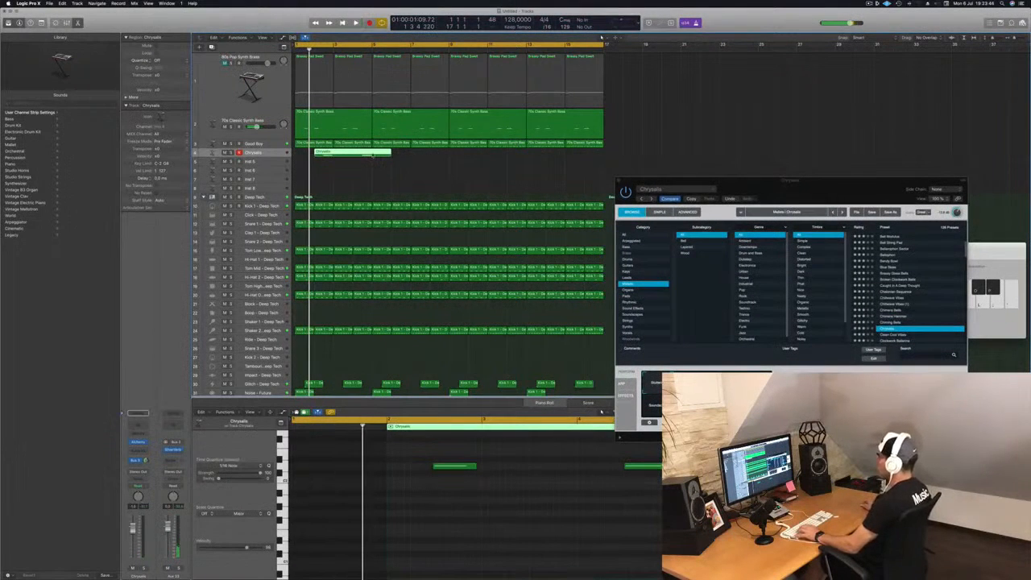
Step: Split the Chrysalis region at bar 5, remove the part after it and extend the region's start back to bar 1
{"action": "double_click", "coordinate": [373, 153], "text": "super"}
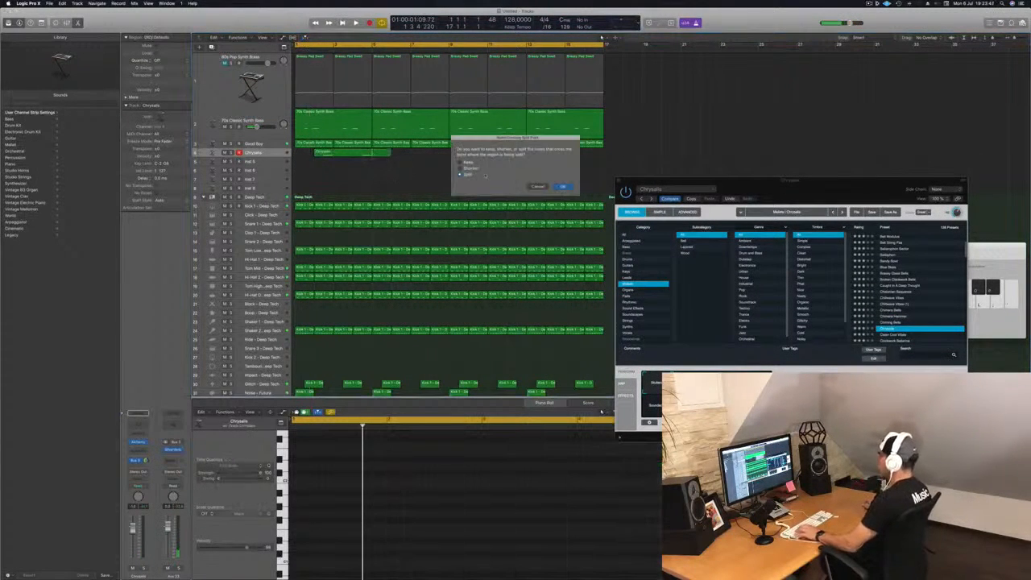
{"action": "key", "text": "Return"}
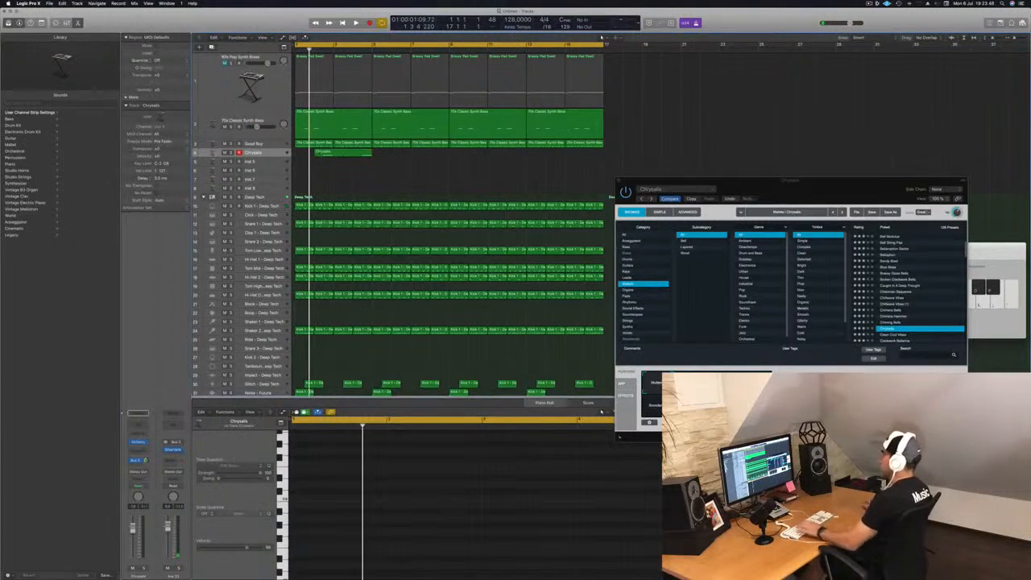
{"action": "left_click", "coordinate": [322, 155]}
{"action": "left_click_drag", "start_coordinate": [301, 153], "coordinate": [296, 153]}
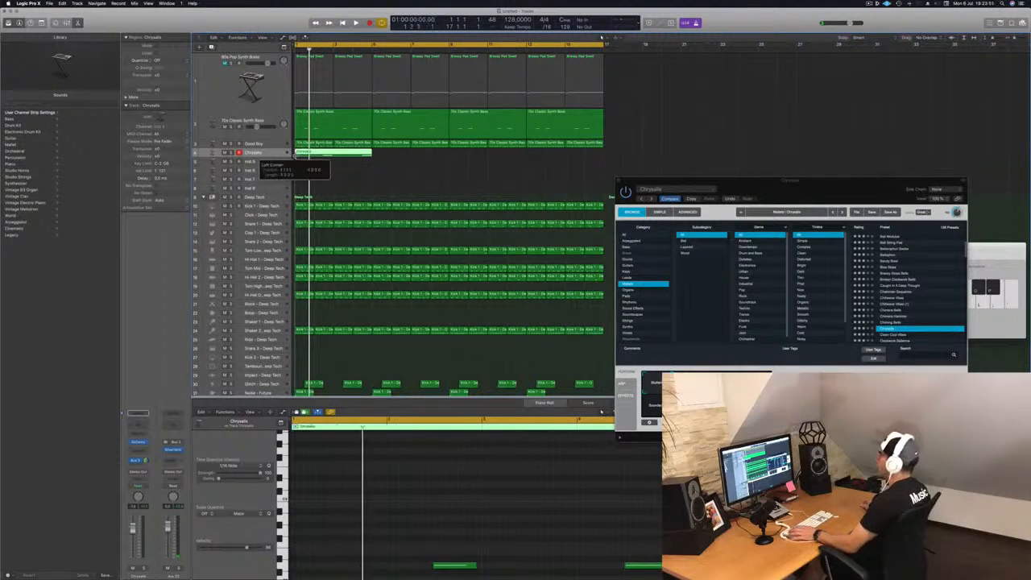
Step: Play the arrangement and compare the Chrysalis region's notes with those of the first 70s Classic Synth Bass region, moving Alchemy aside
{"action": "key", "text": "space"}
{"action": "left_click", "coordinate": [460, 551]}
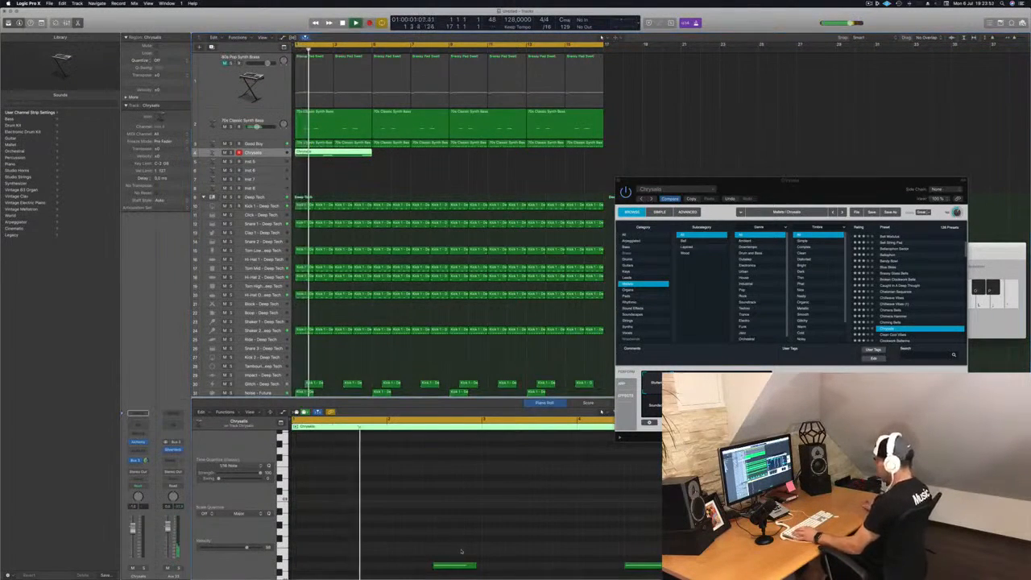
{"action": "key", "text": "super+a"}
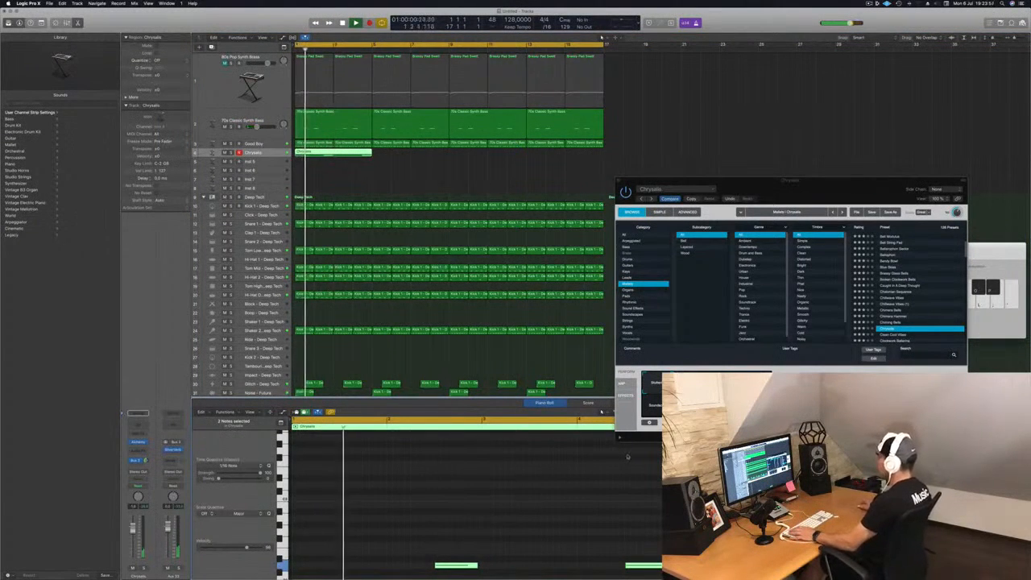
{"action": "left_click", "coordinate": [369, 126]}
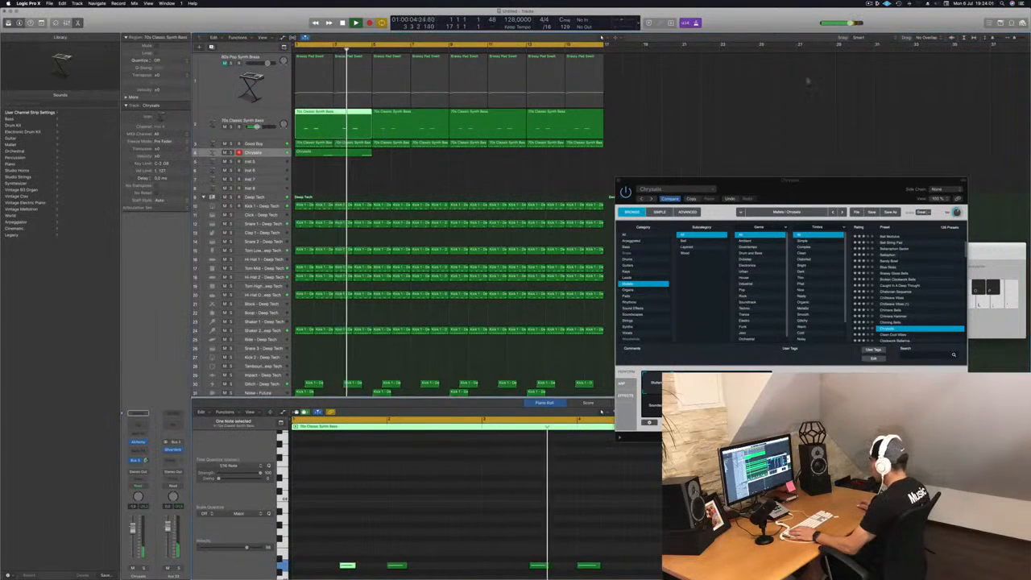
{"action": "left_click_drag", "start_coordinate": [835, 192], "coordinate": [920, 98]}
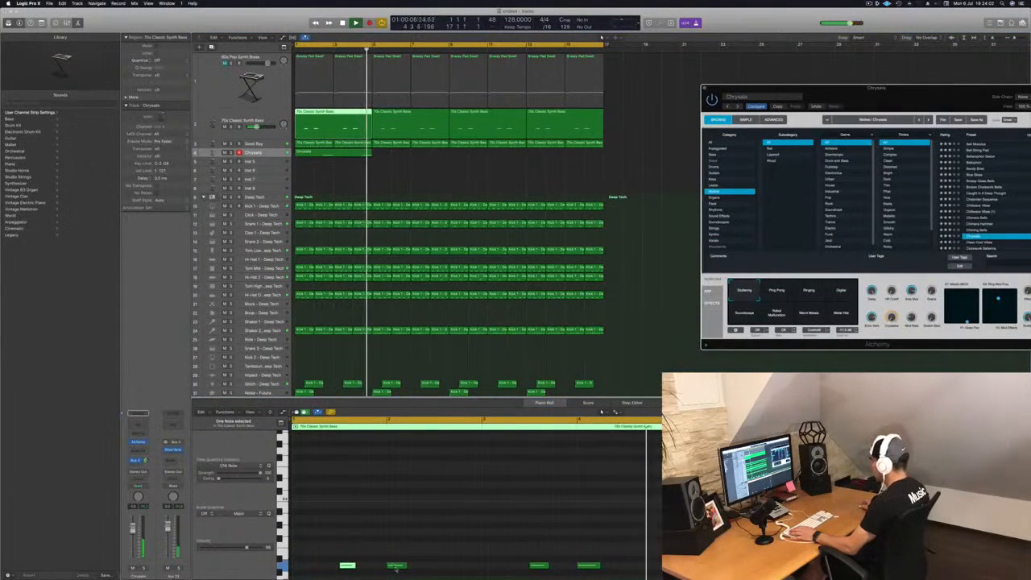
{"action": "left_click", "coordinate": [334, 151]}
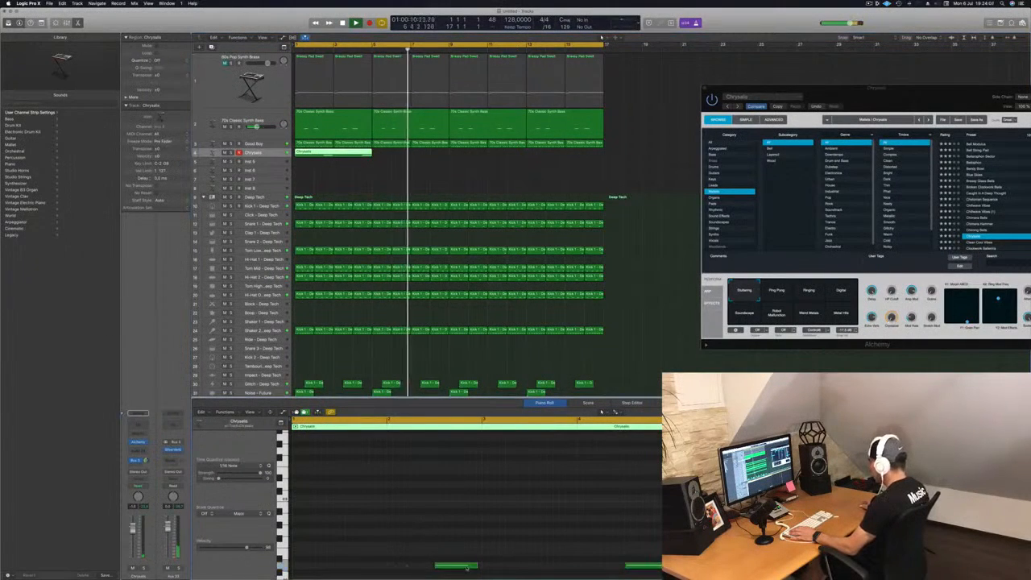
{"action": "left_click", "coordinate": [457, 567]}
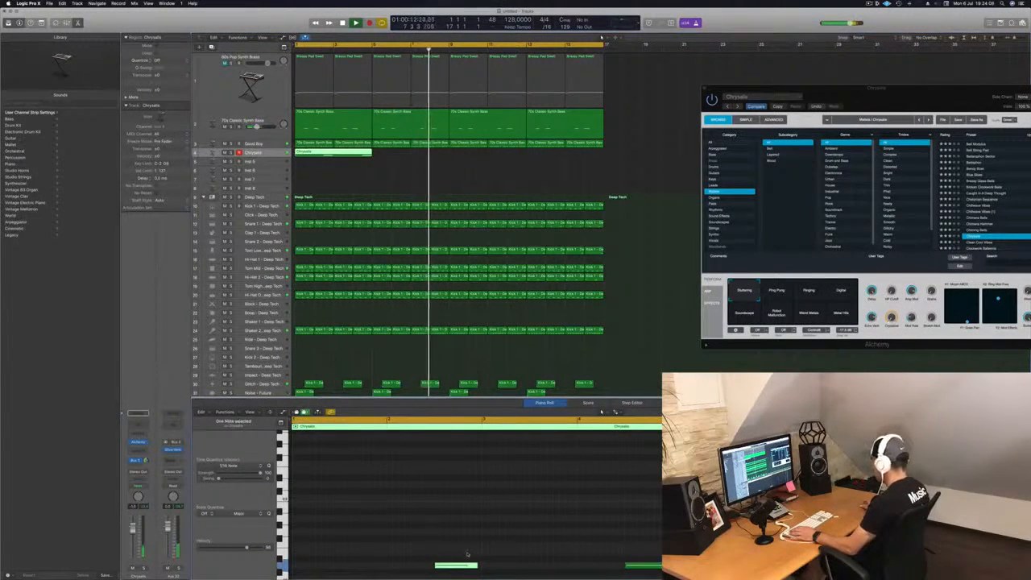
Step: Switch Chrysalis to its Ping Pong variation, replay the arrangement from the start with Musical Typing open, and close the Alchemy window
{"action": "key", "text": "super+k"}
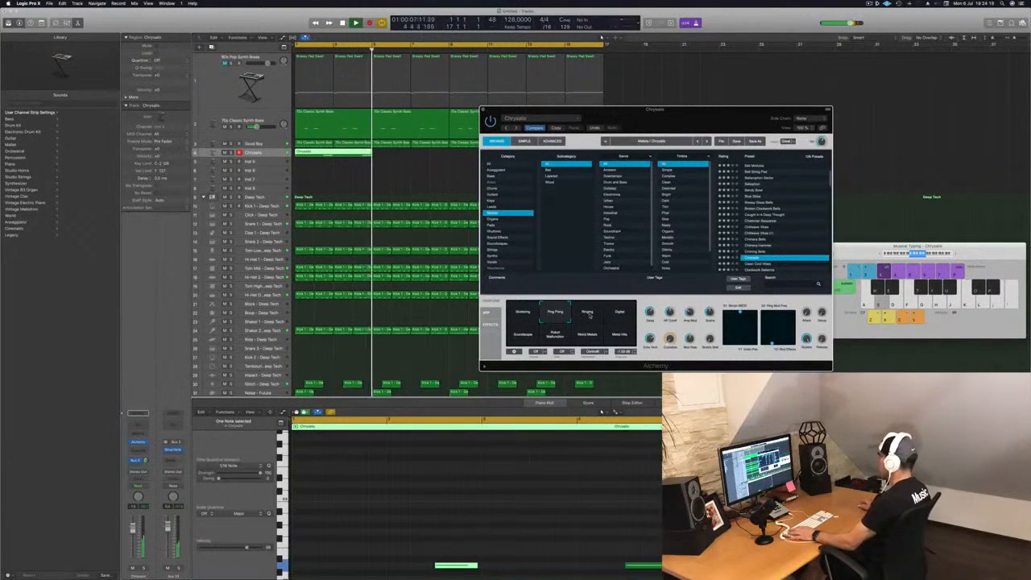
{"action": "key", "text": "Return"}
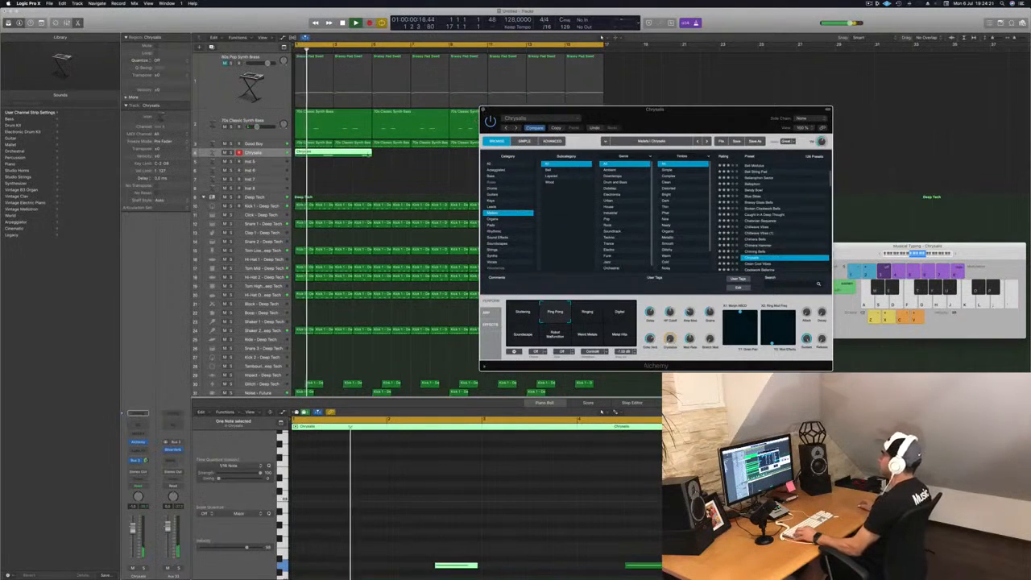
{"action": "left_click", "coordinate": [484, 110]}
Step: Copy the four-bar Chrysalis region along its track until it fills the arrangement up to bar 17
{"action": "left_click_drag", "start_coordinate": [332, 153], "coordinate": [497, 156]}
{"action": "left_click", "coordinate": [365, 158], "text": "shift"}
{"action": "left_click", "coordinate": [334, 178]}
Step: Open Alchemy on the Inst 5 track and load the Cheesy Decays preset from the Organs category
{"action": "left_click", "coordinate": [259, 162]}
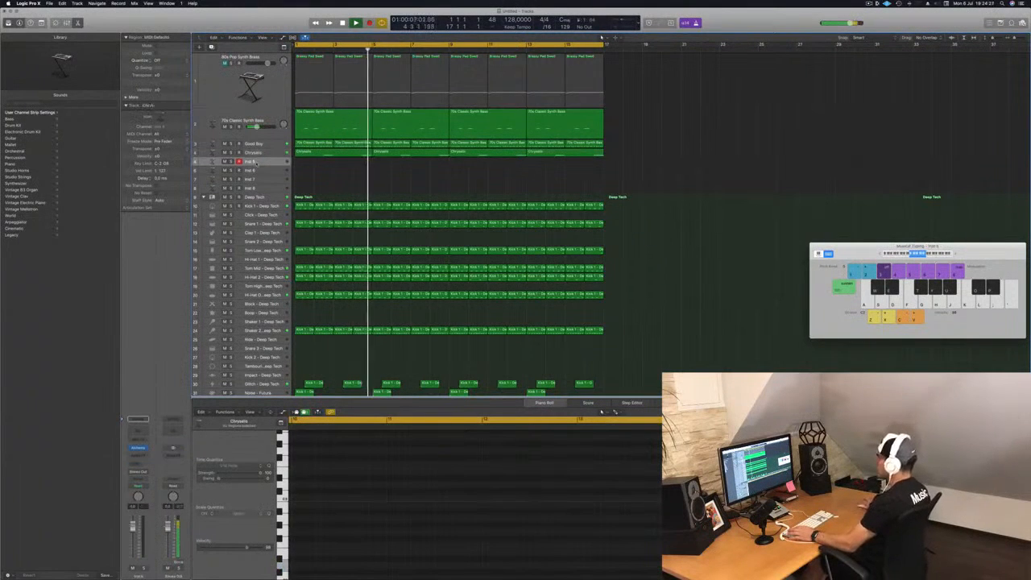
{"action": "left_click", "coordinate": [137, 448]}
{"action": "left_click_drag", "start_coordinate": [167, 21], "coordinate": [524, 234]}
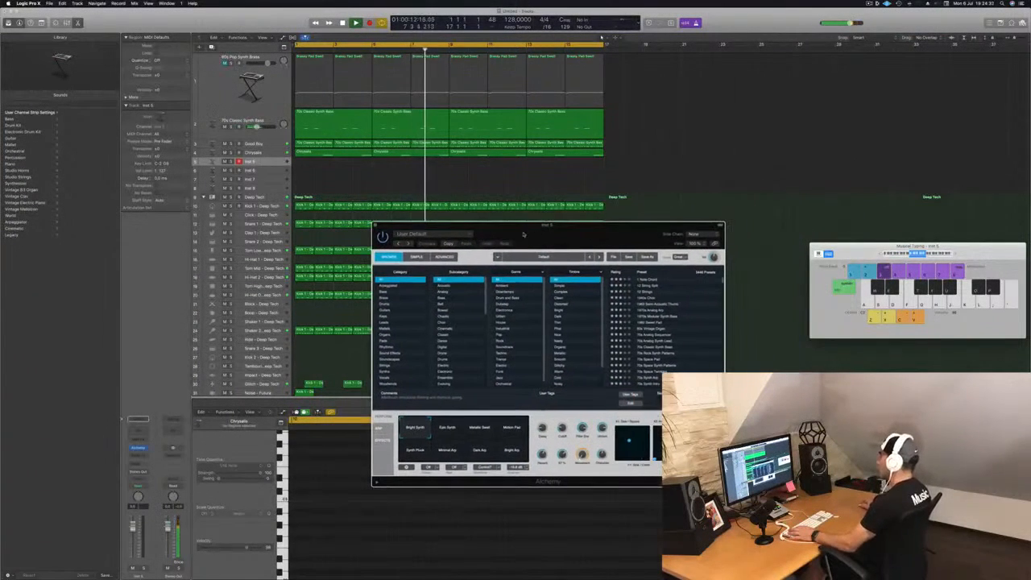
{"action": "left_click", "coordinate": [384, 334]}
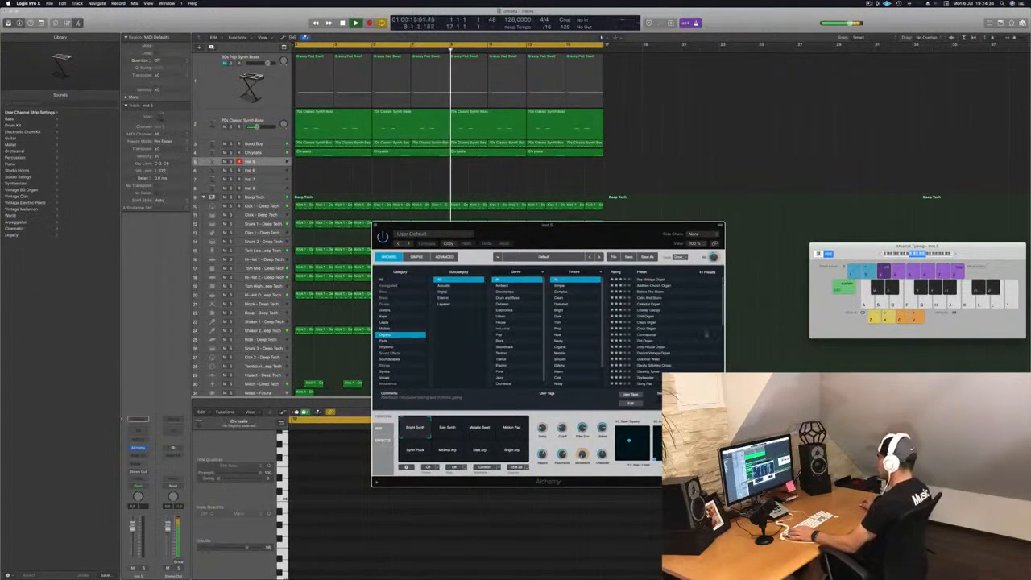
{"action": "left_click", "coordinate": [649, 312]}
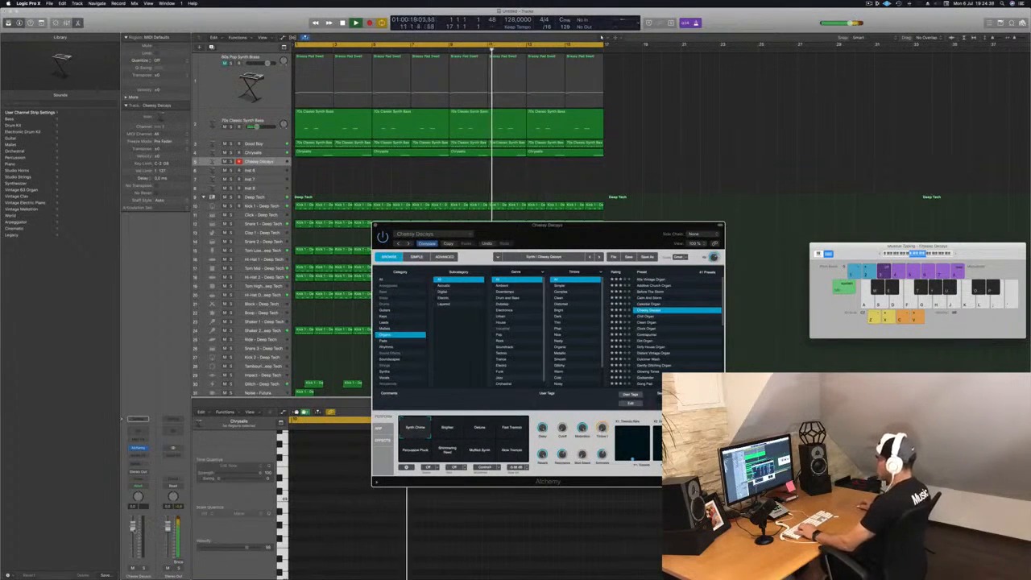
Step: Add a Bus 3 send to the Cheesy Decays channel and raise its send level
{"action": "left_click", "coordinate": [137, 461]}
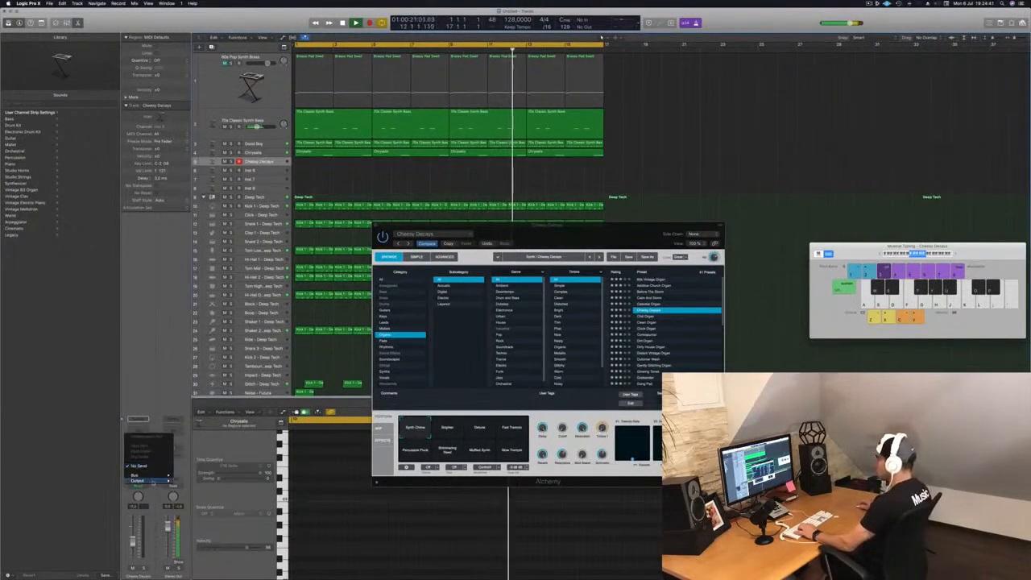
{"action": "mouse_move", "coordinate": [141, 475]}
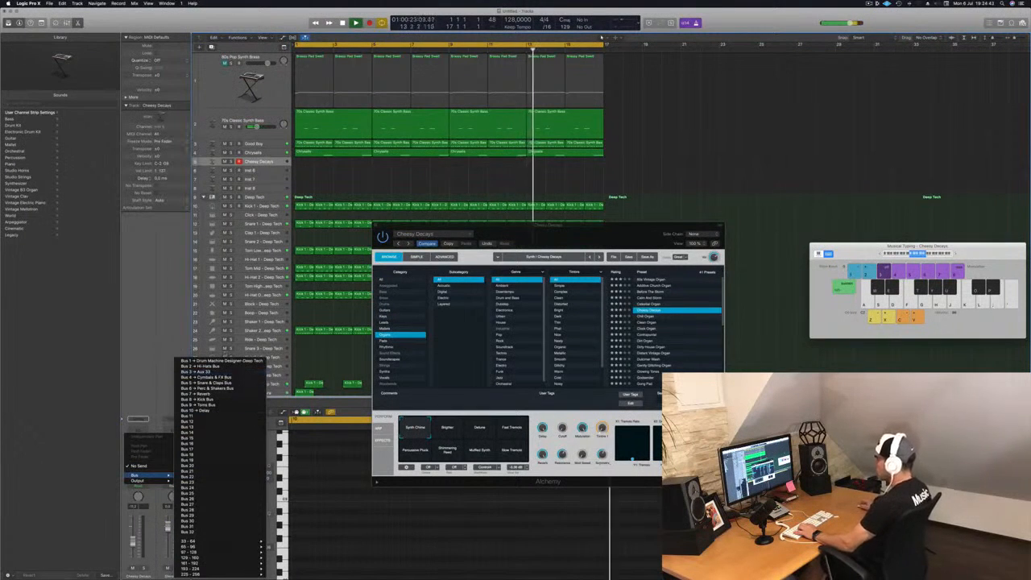
{"action": "left_click", "coordinate": [193, 373]}
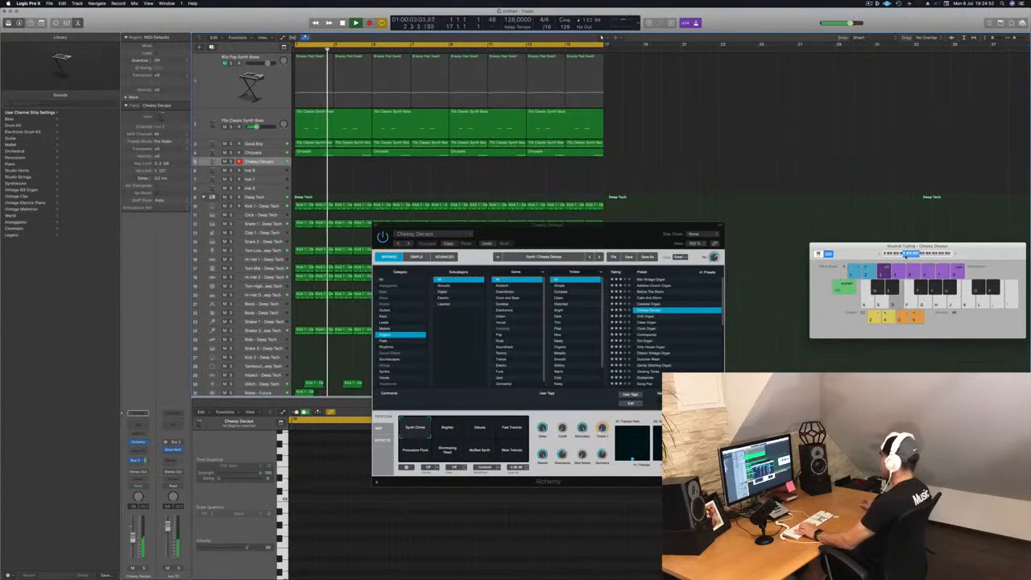
Step: Move Musical Typing closer to Alchemy and audition Cheesy Decays' Brighter, Fast Tremolo and Percussive Pluck variations
{"action": "left_click_drag", "start_coordinate": [972, 256], "coordinate": [861, 215]}
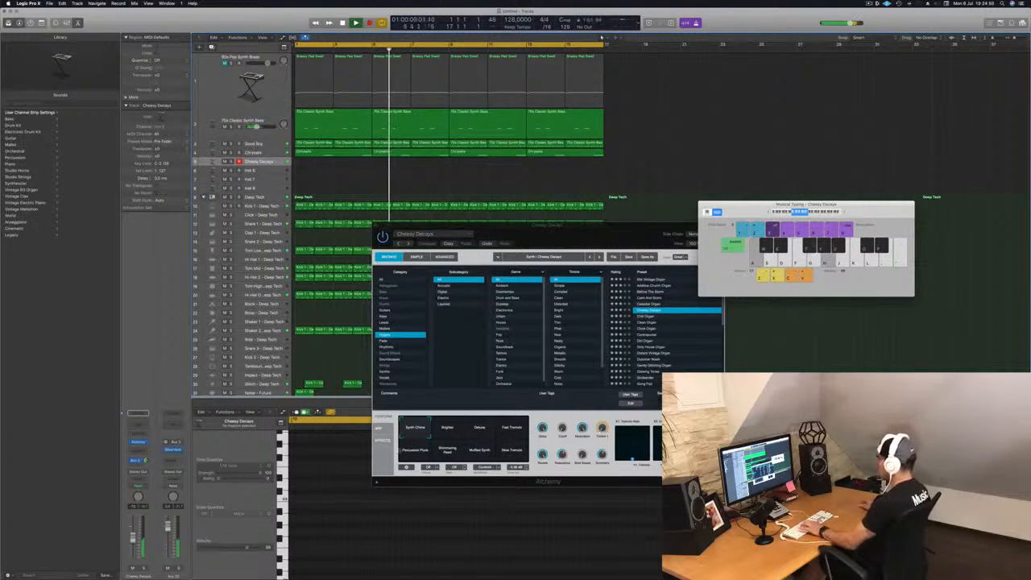
{"action": "left_click", "coordinate": [447, 429]}
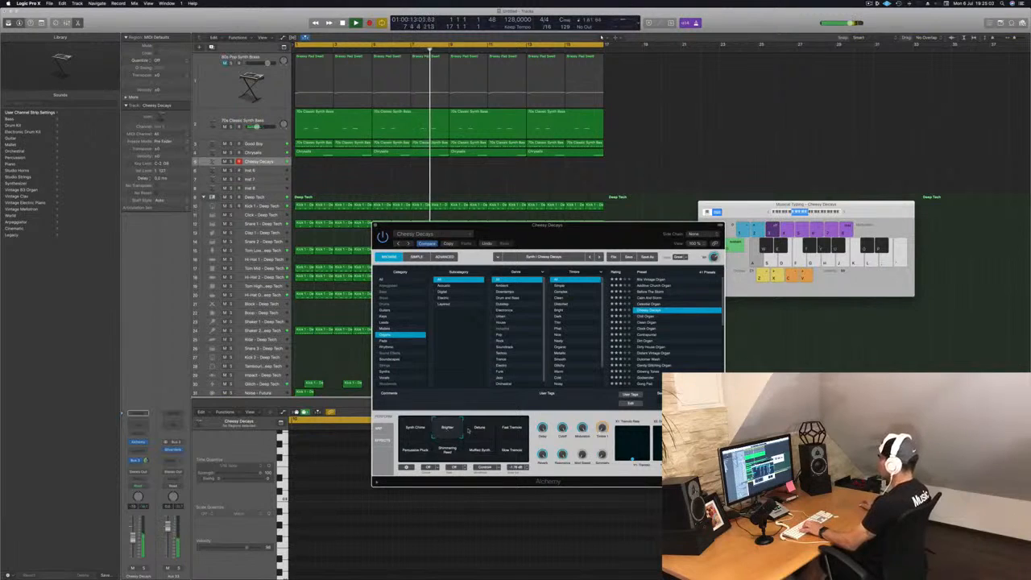
{"action": "left_click", "coordinate": [512, 432]}
{"action": "left_click", "coordinate": [416, 452]}
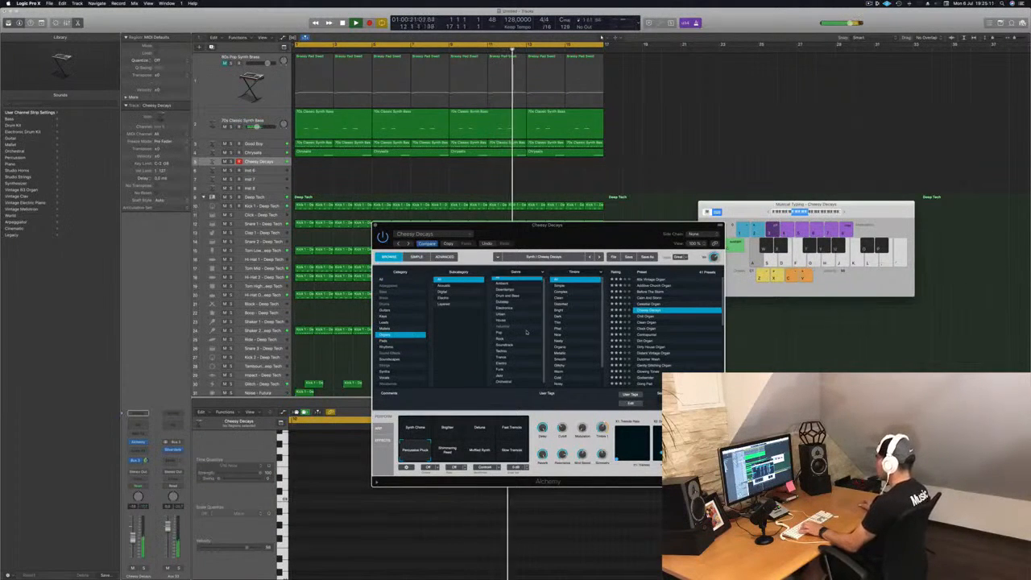
Step: Browse Alchemy's Pads category, sort its presets by highest rating and load Deeper Emotion on the fifth synth track
{"action": "scroll", "coordinate": [528, 330], "scroll_direction": "down", "scroll_amount": 1}
{"action": "scroll", "coordinate": [582, 326], "scroll_direction": "down", "scroll_amount": 1}
{"action": "scroll", "coordinate": [582, 325], "scroll_direction": "down", "scroll_amount": 3}
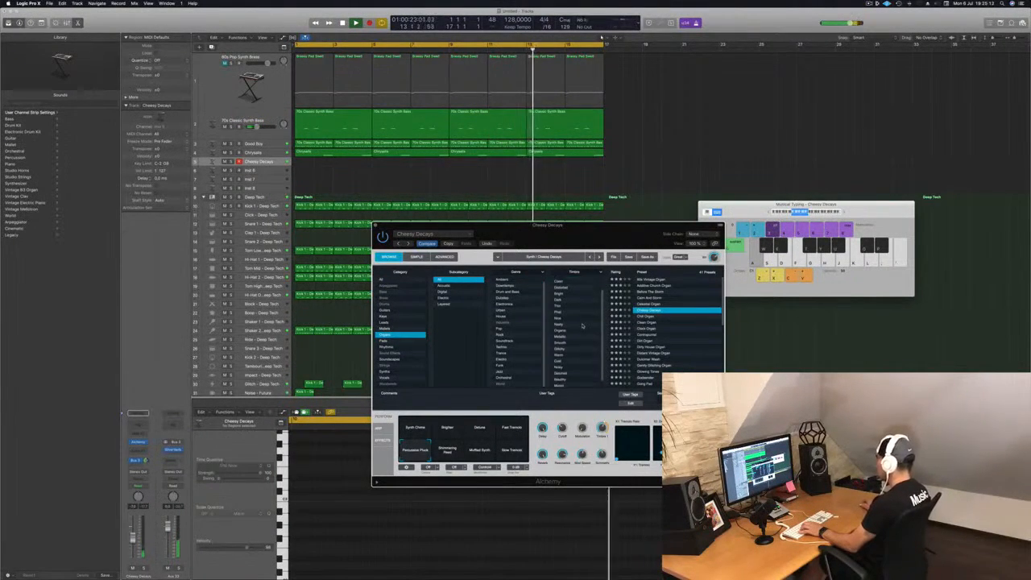
{"action": "scroll", "coordinate": [581, 325], "scroll_direction": "up", "scroll_amount": 4}
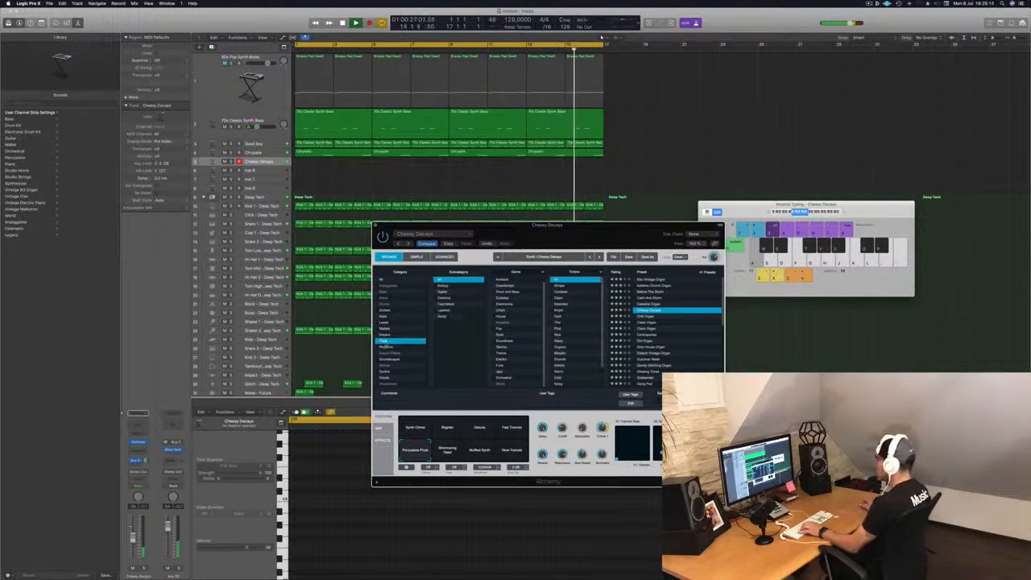
{"action": "scroll", "coordinate": [668, 323], "scroll_direction": "up", "scroll_amount": 2}
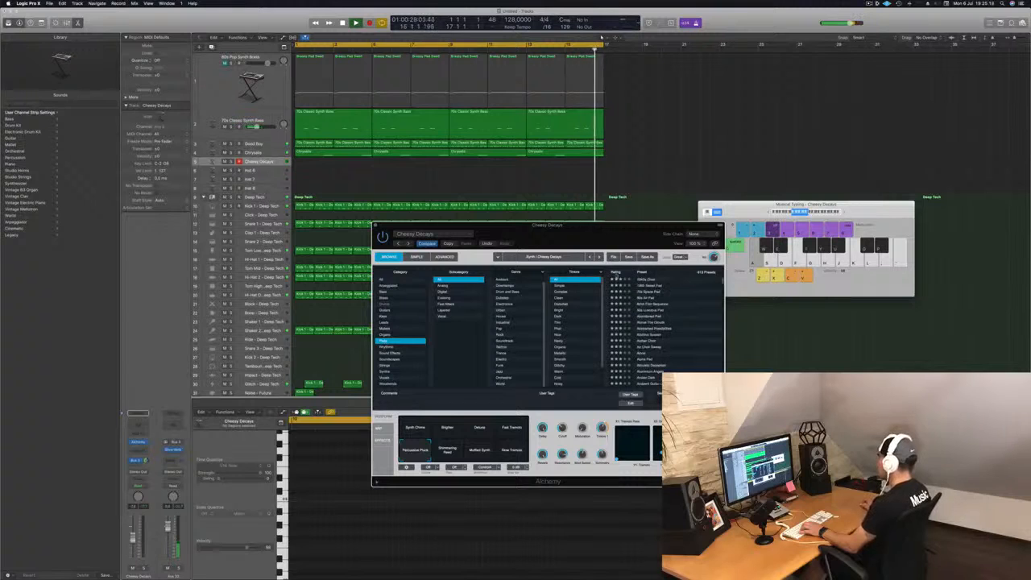
{"action": "left_click", "coordinate": [619, 274]}
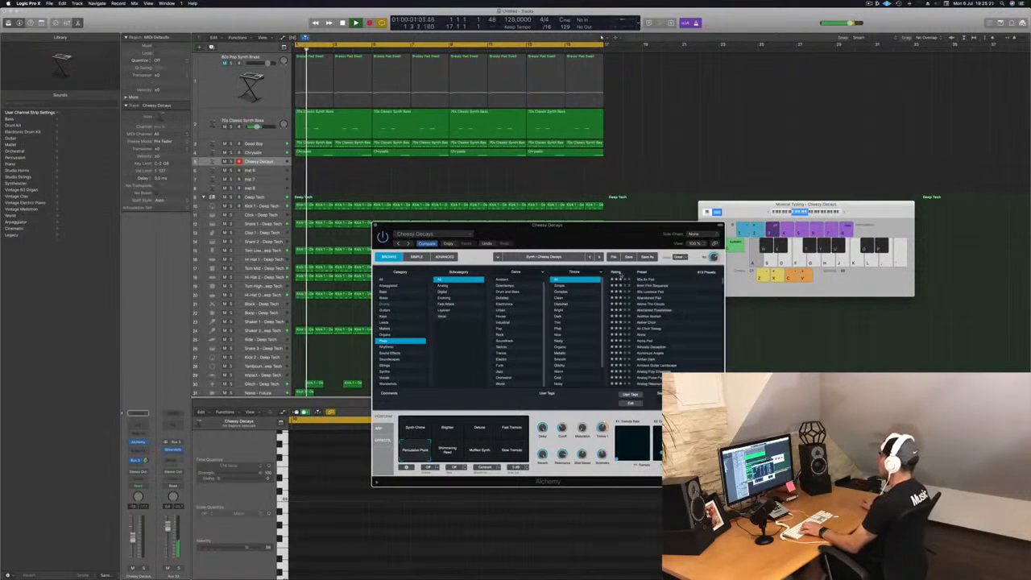
{"action": "left_click", "coordinate": [649, 280]}
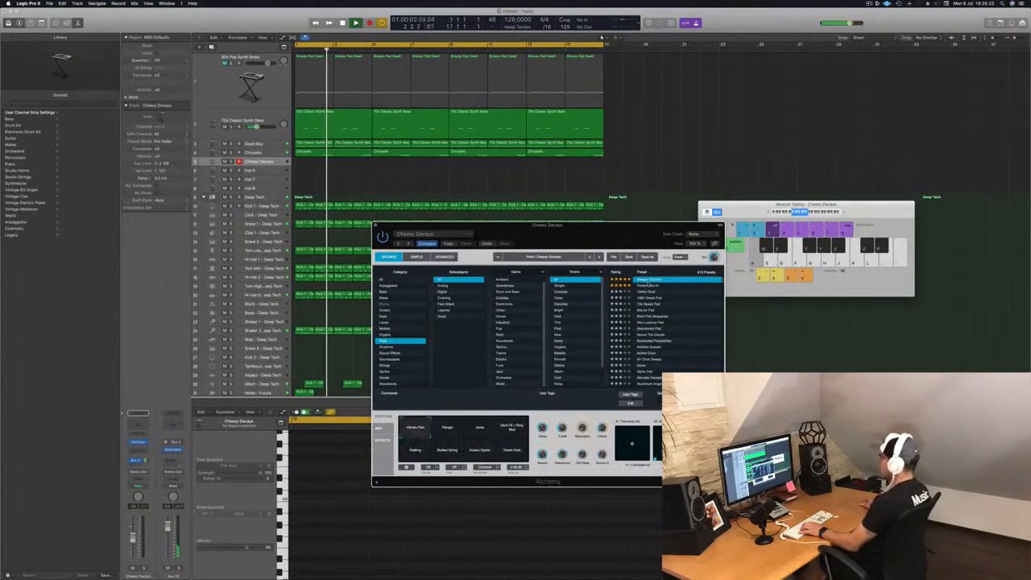
Step: Play test notes with the Deeper Emotion pad over the arrangement and move the Alchemy window clear of the piano roll
{"action": "key", "text": "f"}
{"action": "key", "text": "h"}
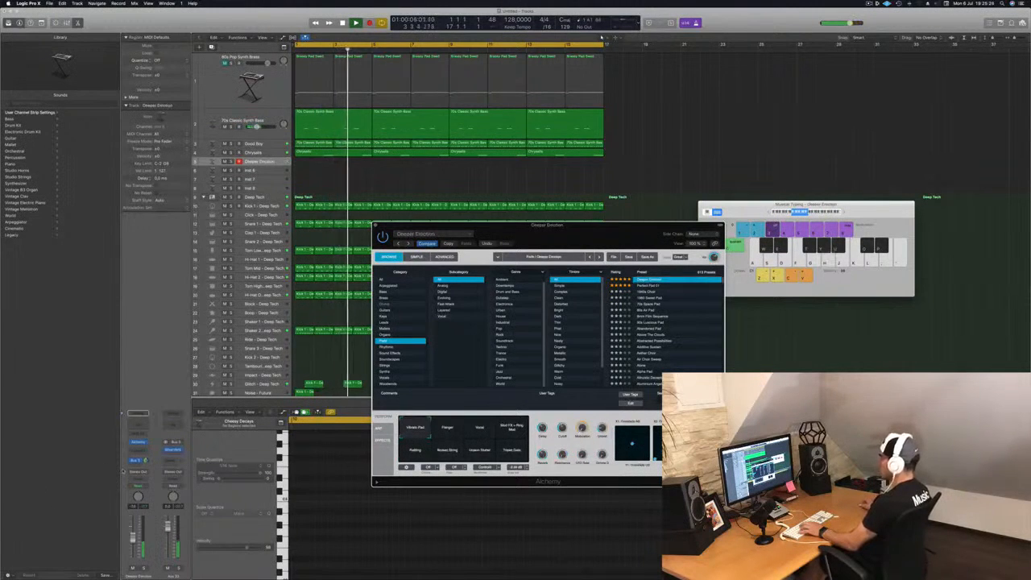
{"action": "key", "text": "f"}
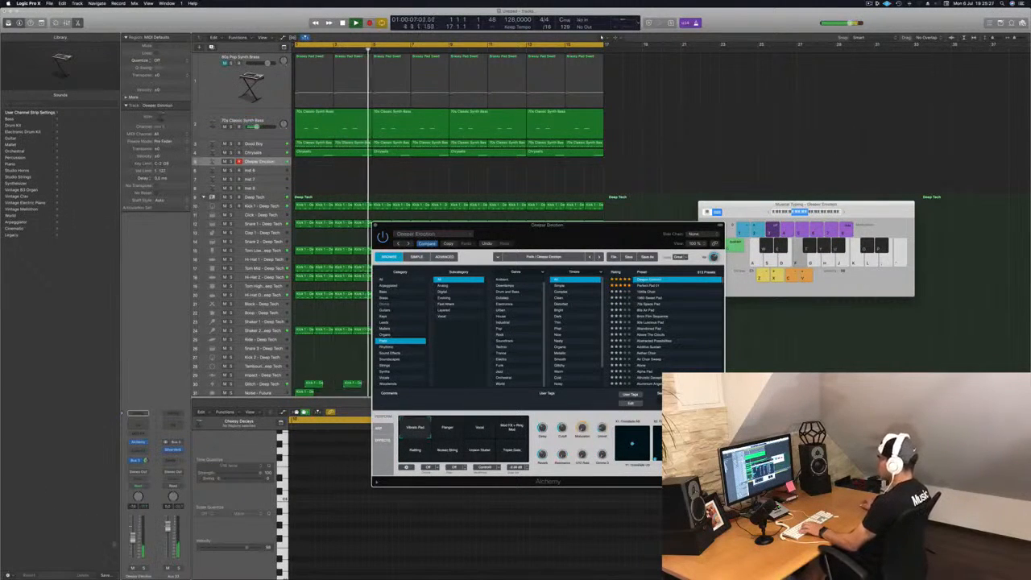
{"action": "key", "text": "g"}
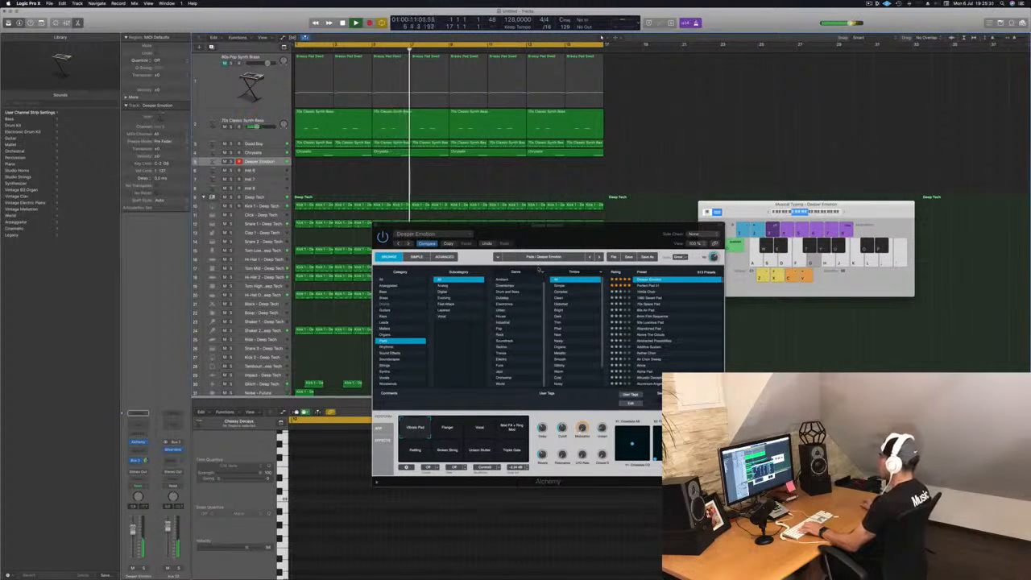
{"action": "left_click_drag", "start_coordinate": [550, 234], "coordinate": [666, 249]}
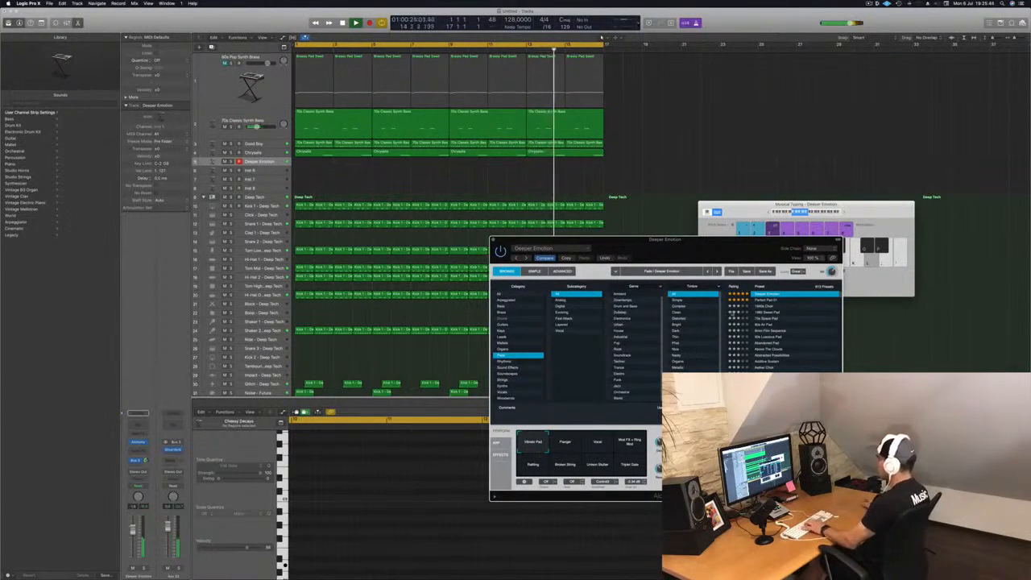
{"action": "left_click_drag", "start_coordinate": [742, 247], "coordinate": [770, 184]}
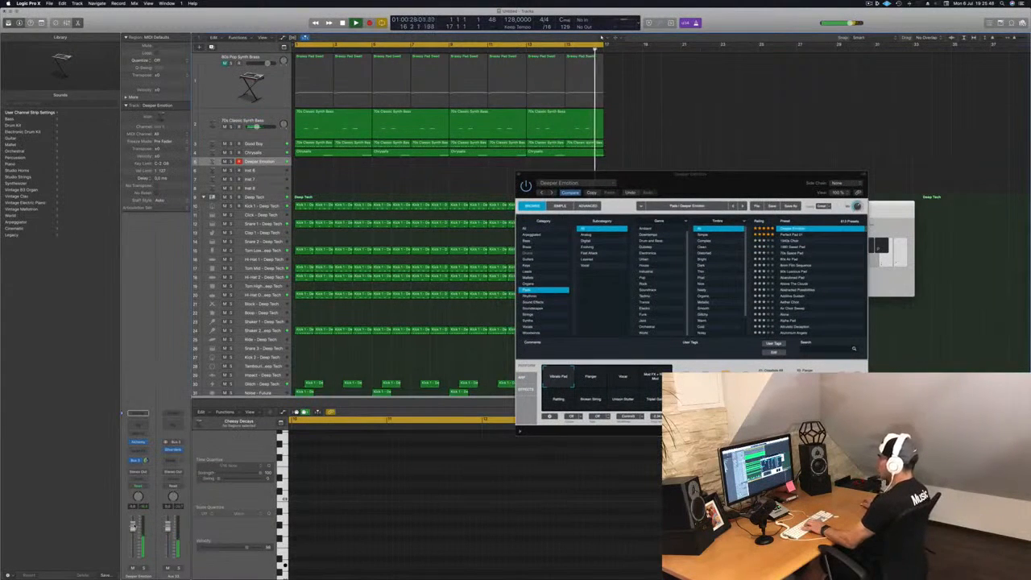
Step: Audition several of Alchemy's performance snapshots for Deeper Emotion and return to the Vibrato Pad snapshot
{"action": "left_click_drag", "start_coordinate": [801, 186], "coordinate": [731, 232]}
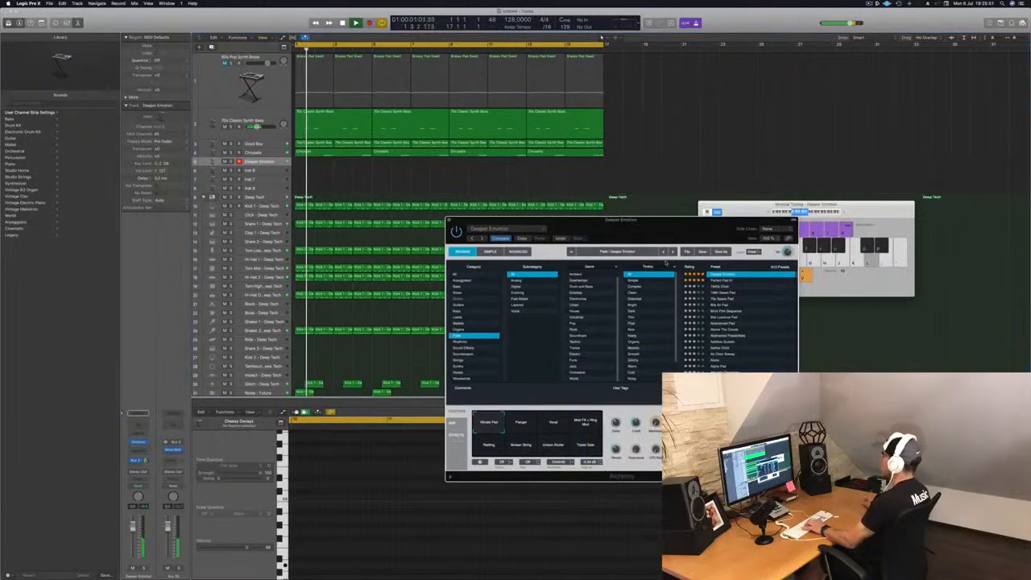
{"action": "left_click", "coordinate": [521, 430]}
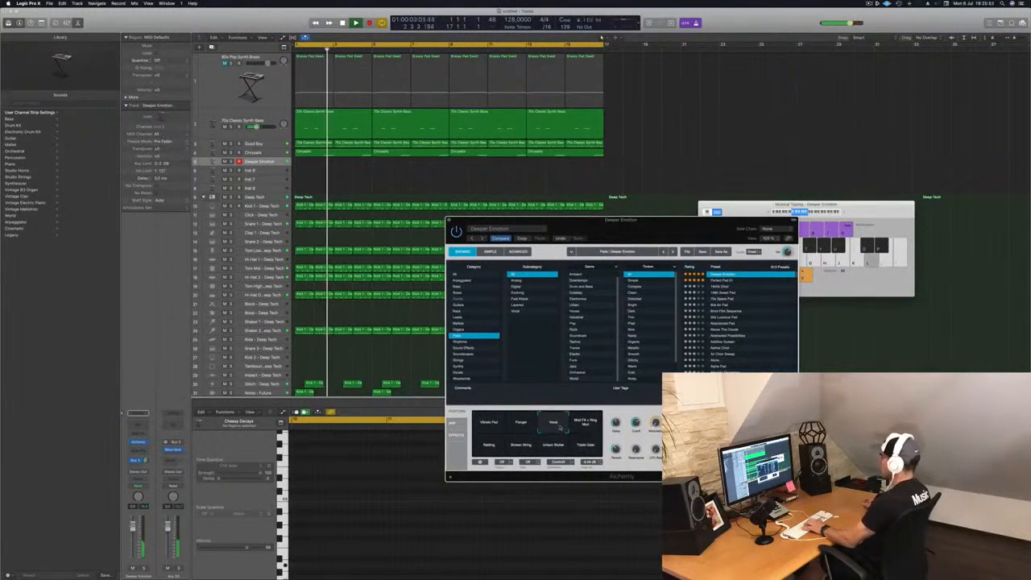
{"action": "left_click", "coordinate": [494, 422]}
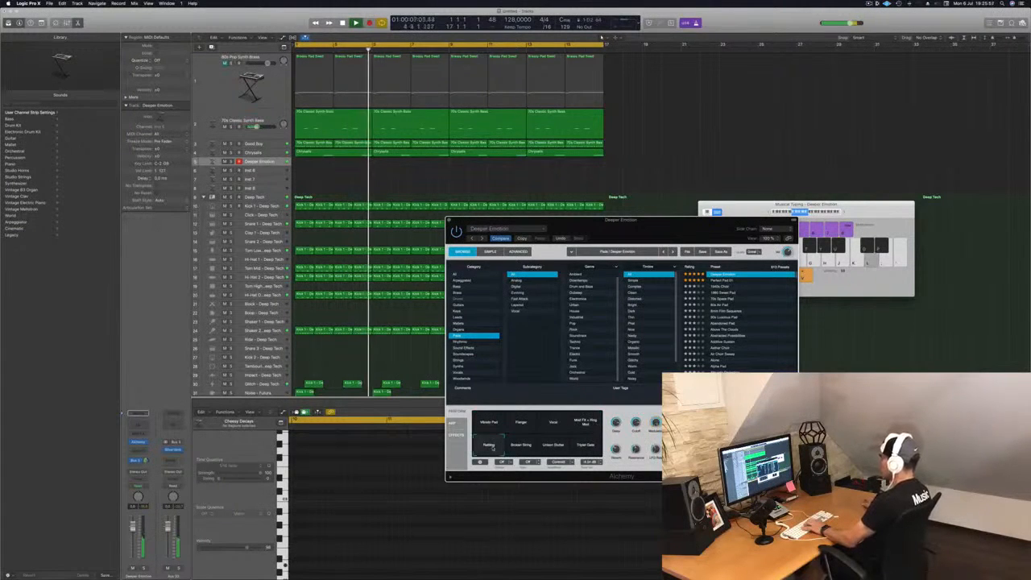
{"action": "left_click", "coordinate": [520, 445]}
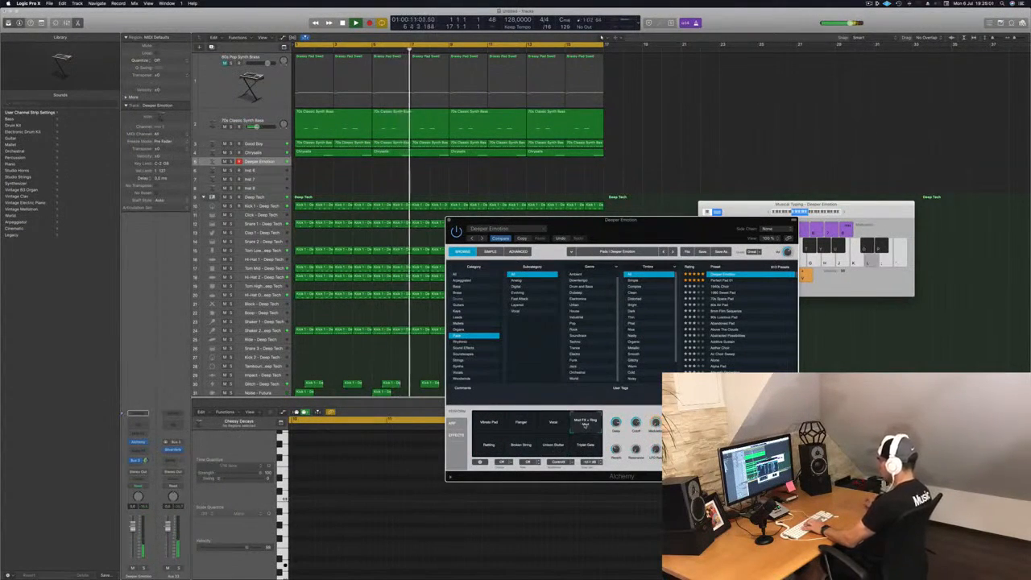
{"action": "left_click", "coordinate": [482, 425]}
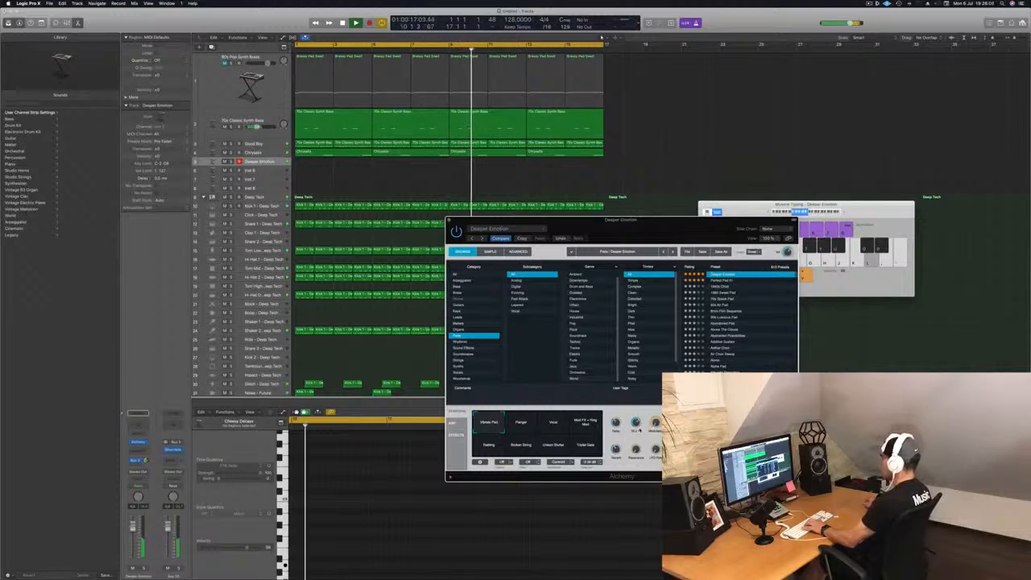
{"action": "left_click_drag", "start_coordinate": [672, 228], "coordinate": [852, 233]}
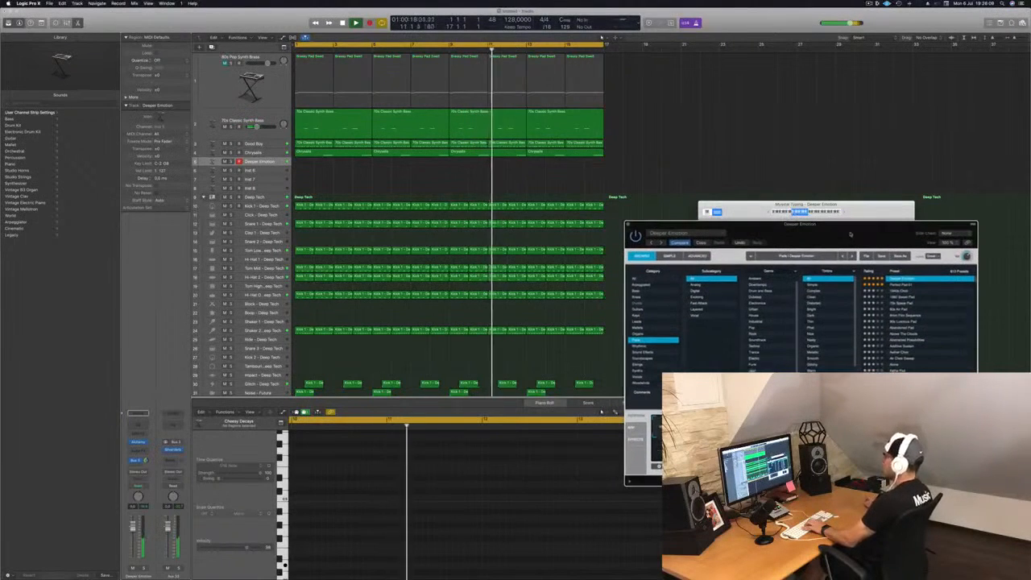
Step: Record a sustained four-bar note on the Deeper Emotion track and align its start with the beginning of the region
{"action": "key", "text": "r"}
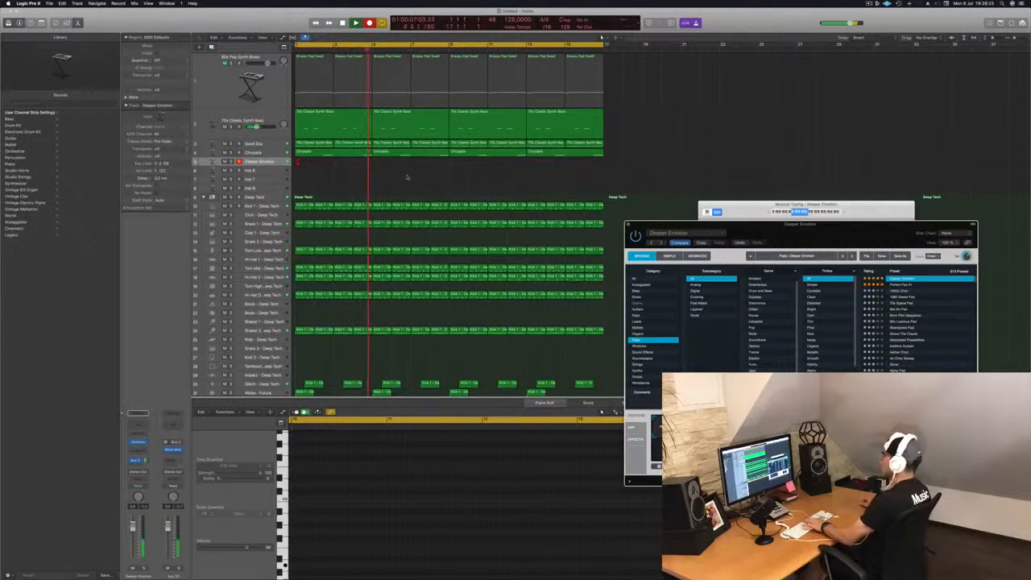
{"action": "key", "text": "space"}
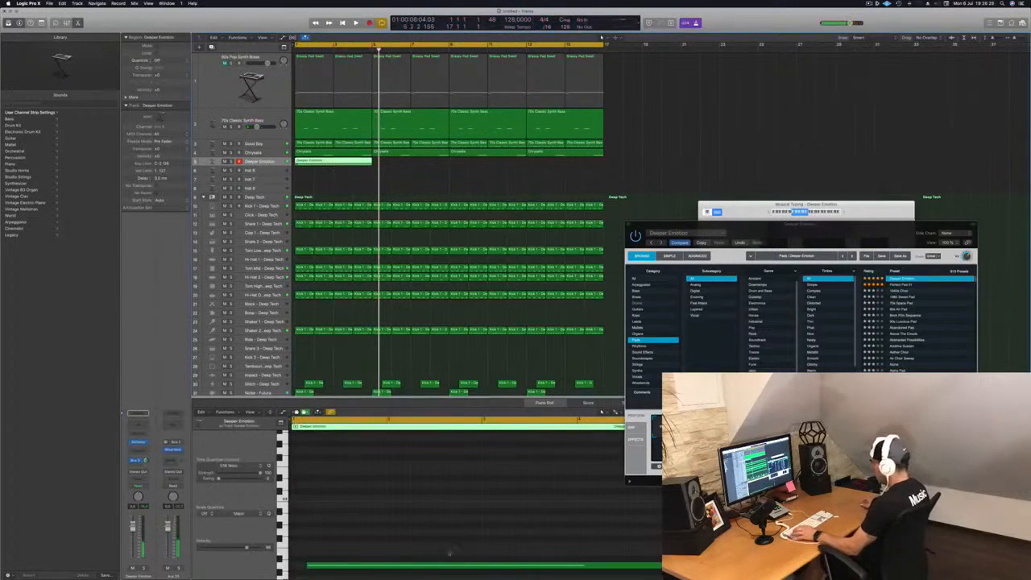
{"action": "left_click", "coordinate": [440, 565]}
{"action": "scroll", "coordinate": [423, 571], "scroll_direction": "down", "scroll_amount": 1}
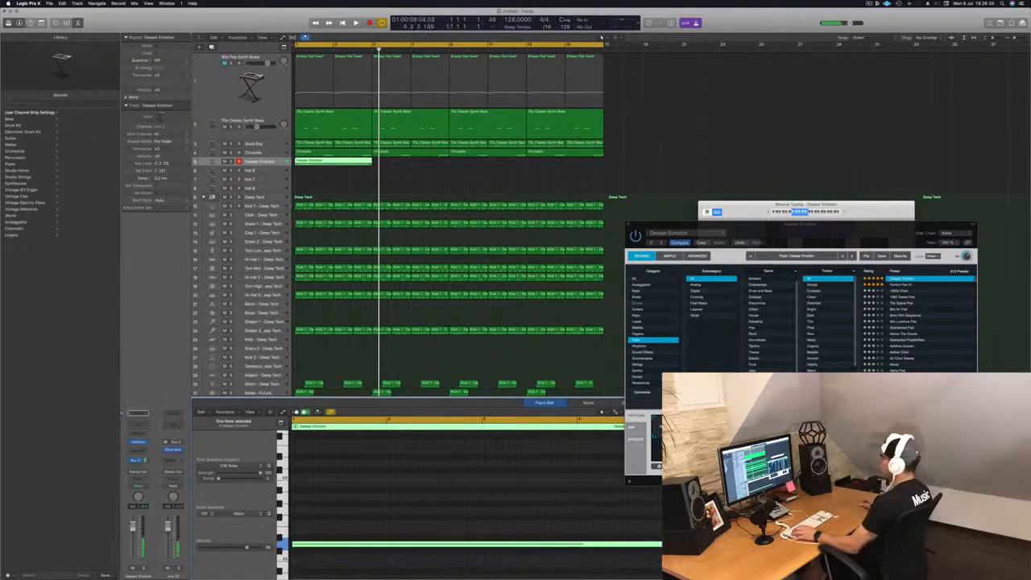
{"action": "key", "text": "Return"}
{"action": "key", "text": "space"}
Step: Copy the four-bar Deeper Emotion region along its track until it fills the cycle range up to bar 17
{"action": "left_click_drag", "start_coordinate": [333, 162], "coordinate": [437, 170]}
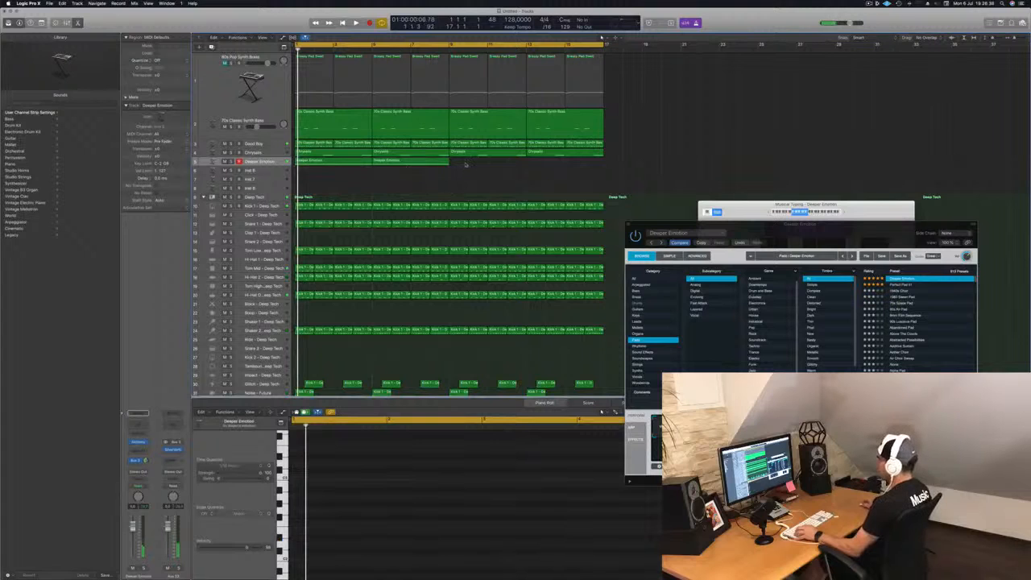
{"action": "left_click_drag", "start_coordinate": [329, 169], "coordinate": [492, 160]}
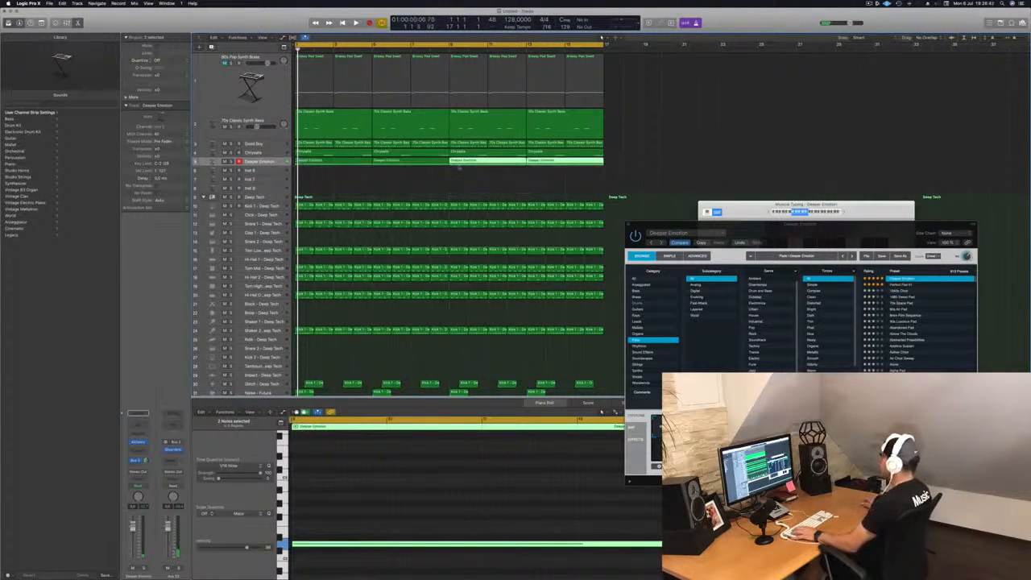
{"action": "key", "text": "space"}
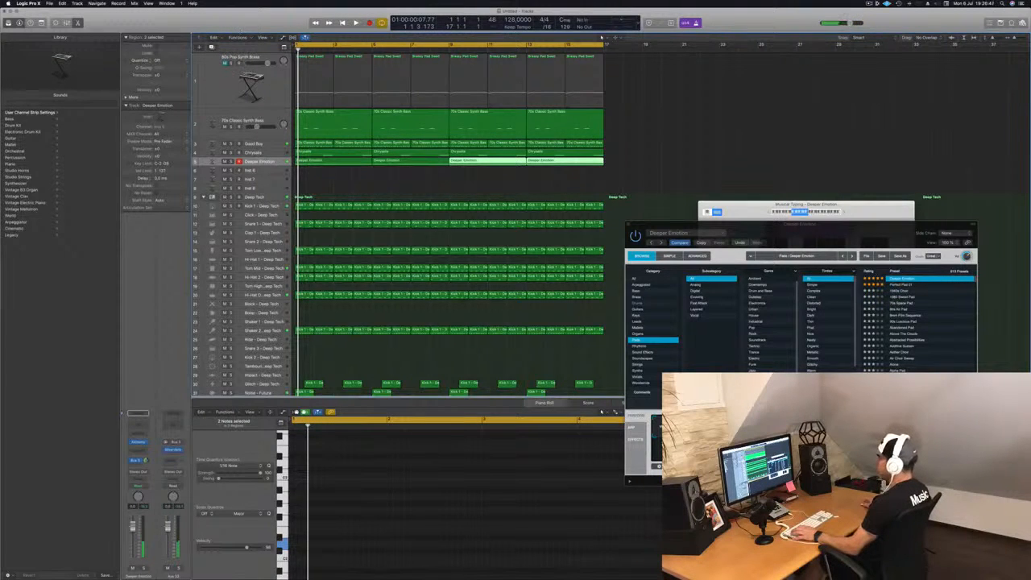
Step: Show the toolbar and enlarge the selected Deeper Emotion track with track zoom
{"action": "key", "text": "ctrl+alt+super+t"}
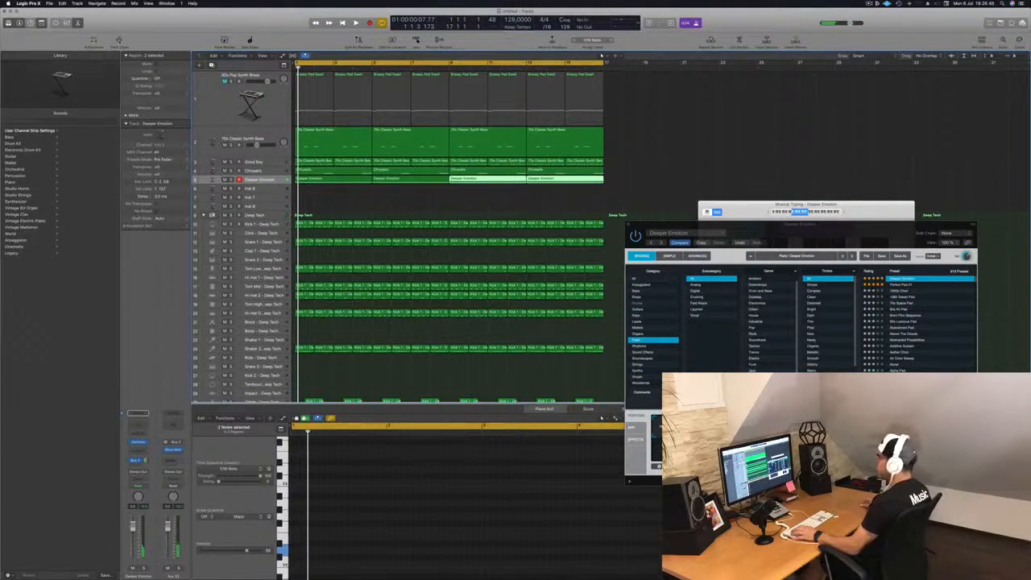
{"action": "key", "text": "ctrl+z"}
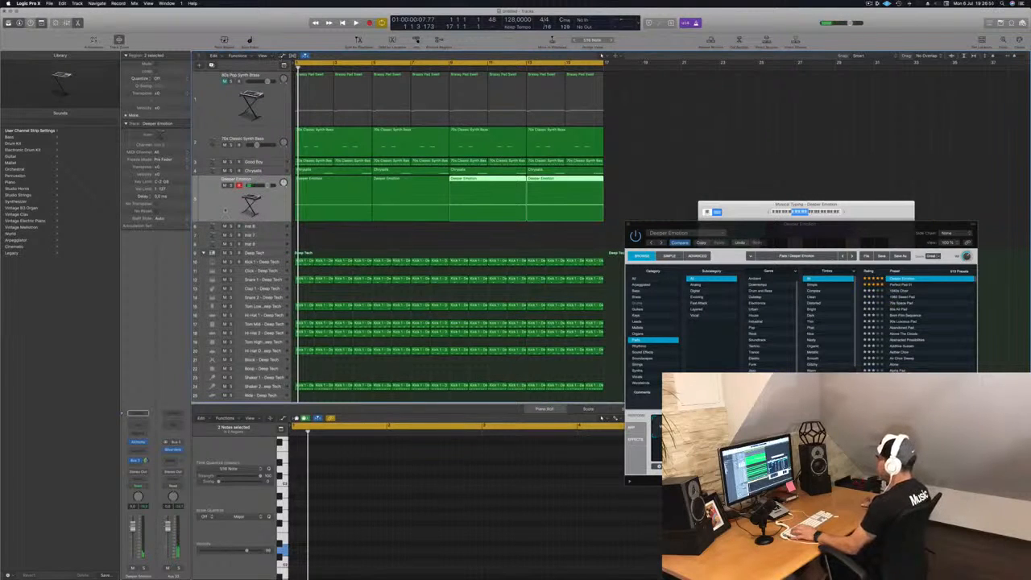
{"action": "left_click", "coordinate": [226, 211]}
Step: Record Alchemy cutoff moves on Deeper Emotion in Touch mode, and display the track's Alchemy: Cutoff automation in Read mode
{"action": "key", "text": "space"}
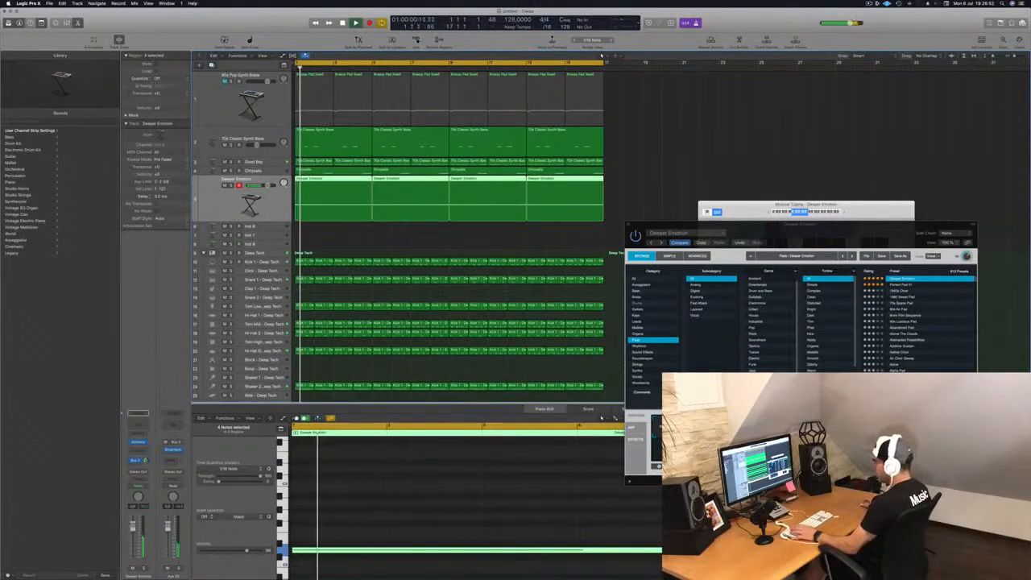
{"action": "left_click", "coordinate": [138, 488]}
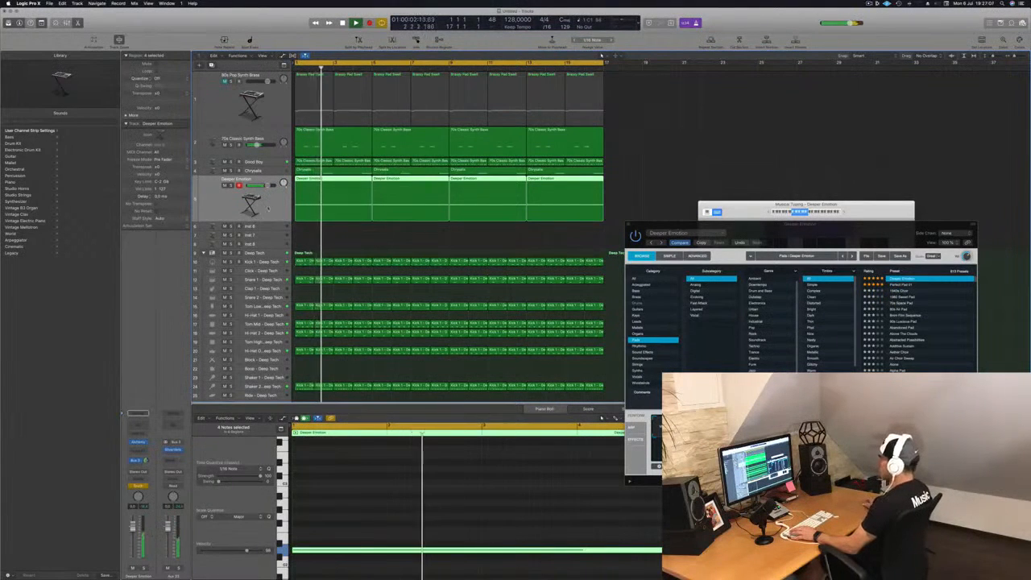
{"action": "left_click_drag", "start_coordinate": [773, 206], "coordinate": [703, 197]}
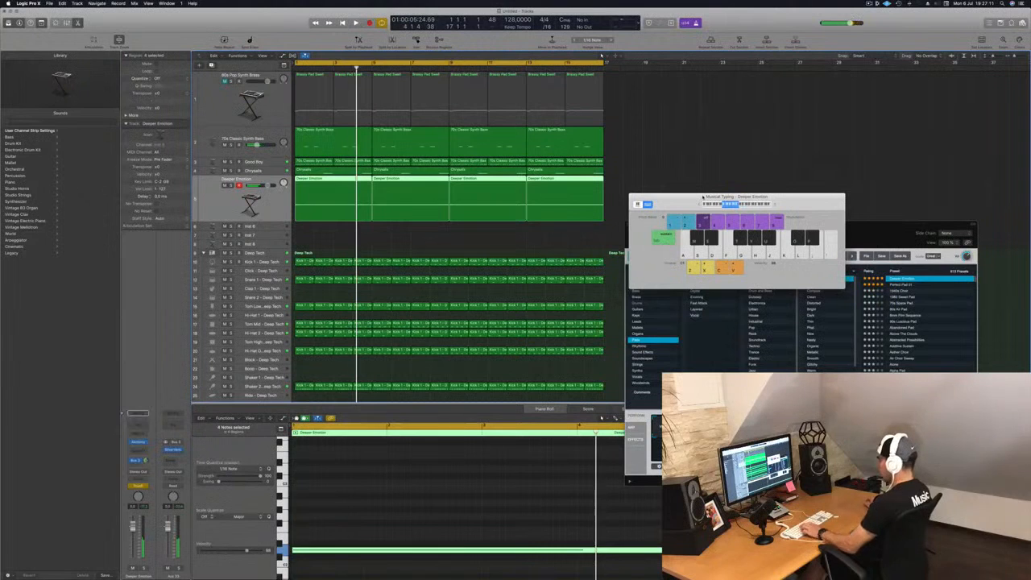
{"action": "key", "text": "super+k"}
{"action": "key", "text": "a"}
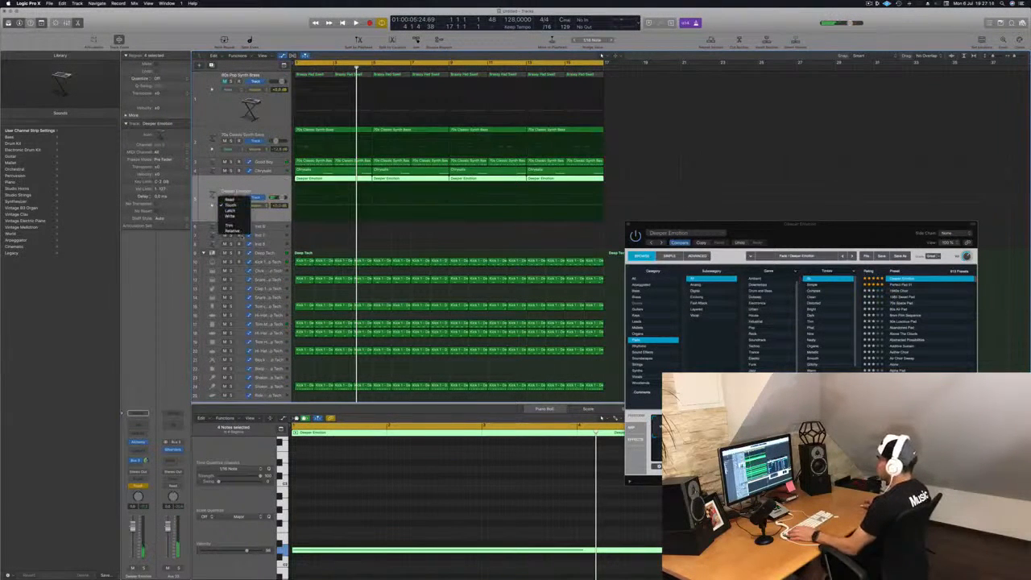
{"action": "left_click", "coordinate": [260, 207]}
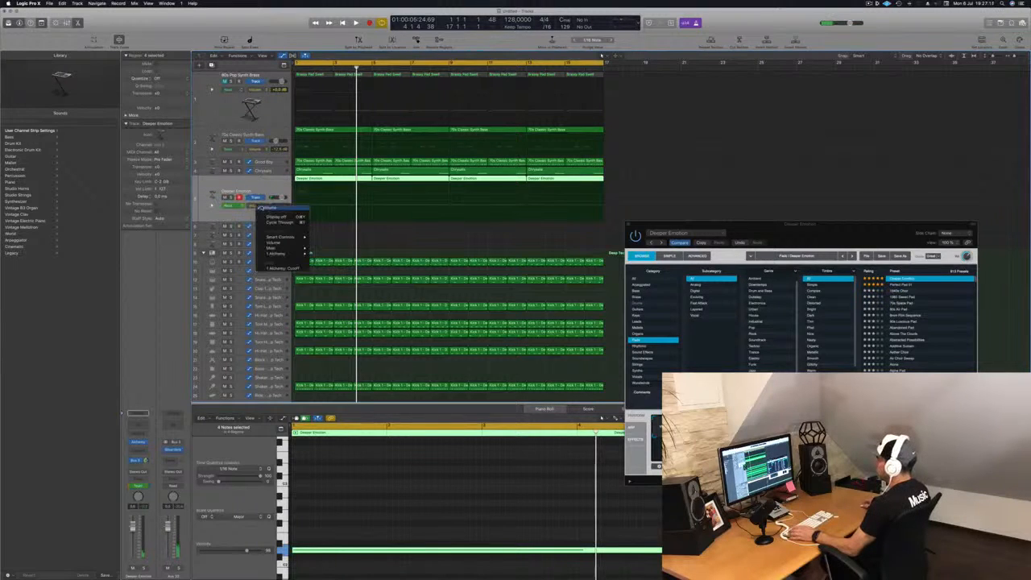
{"action": "left_click", "coordinate": [290, 267]}
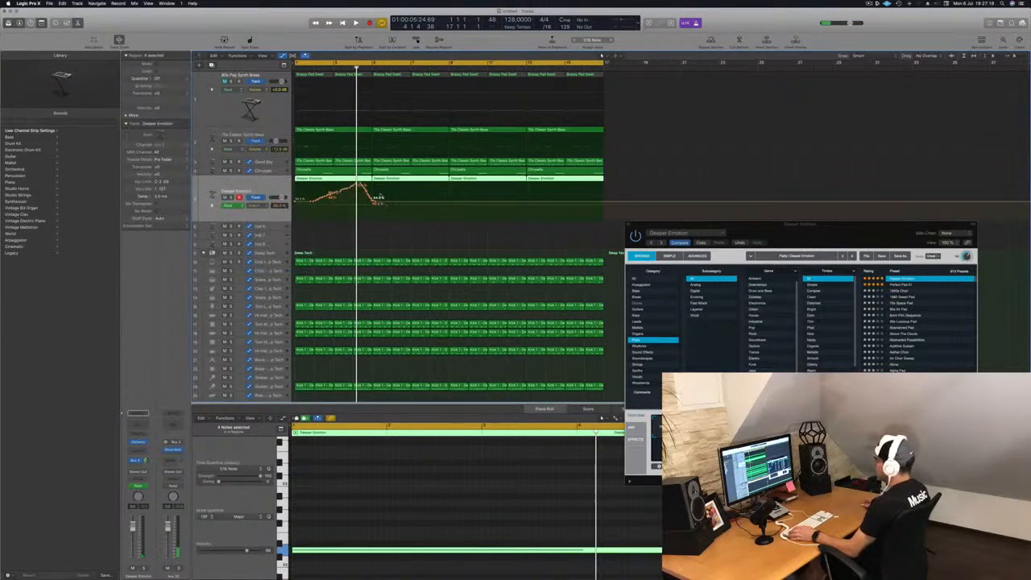
Step: Reshape Deeper Emotion's cutoff automation into a straight ramp rising from bar 1 to bar 4 with a sharp drop, and play it
{"action": "left_click_drag", "start_coordinate": [375, 202], "coordinate": [298, 202]}
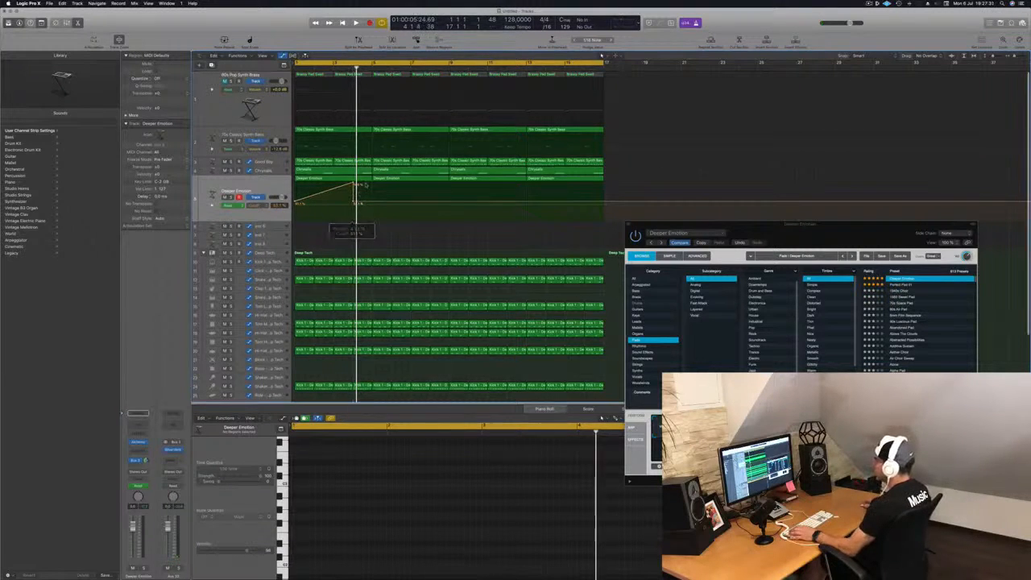
{"action": "key", "text": "space"}
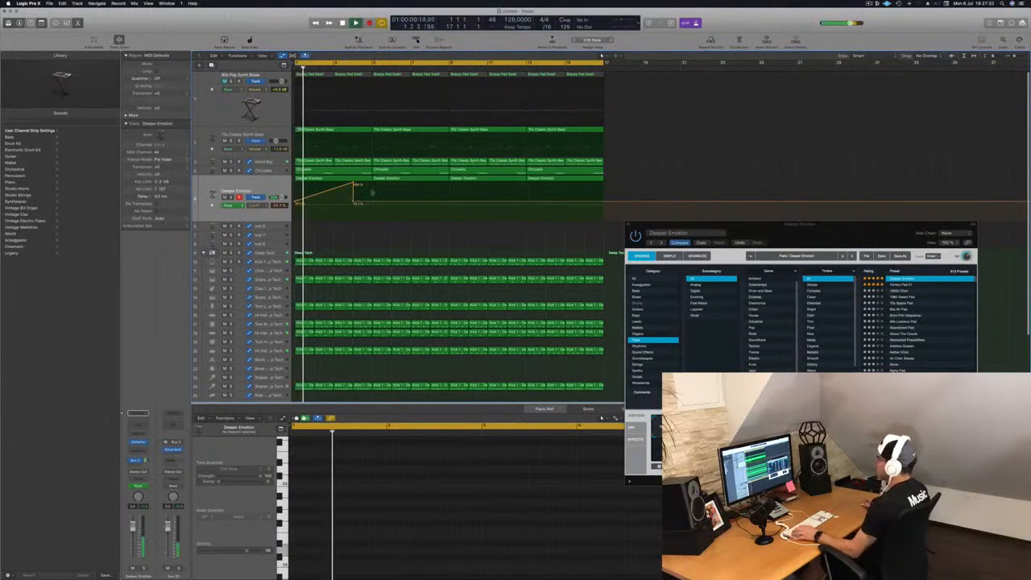
{"action": "left_click", "coordinate": [262, 191]}
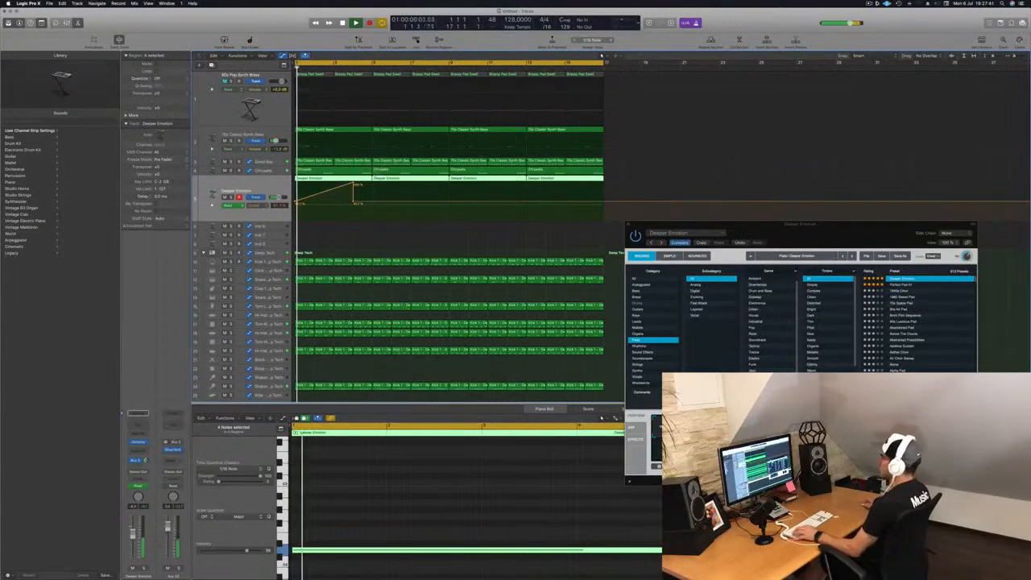
Step: Delete the three repeated Deeper Emotion regions after bar 5, keeping only the first one
{"action": "left_click", "coordinate": [587, 179]}
{"action": "left_click_drag", "start_coordinate": [587, 184], "coordinate": [411, 183]}
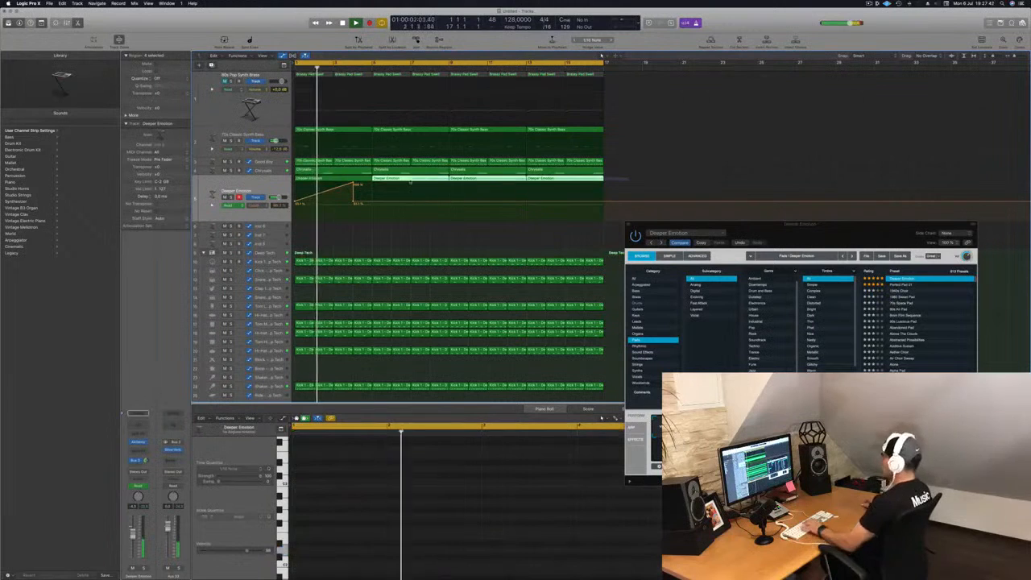
{"action": "key", "text": "Delete"}
{"action": "key", "text": "space"}
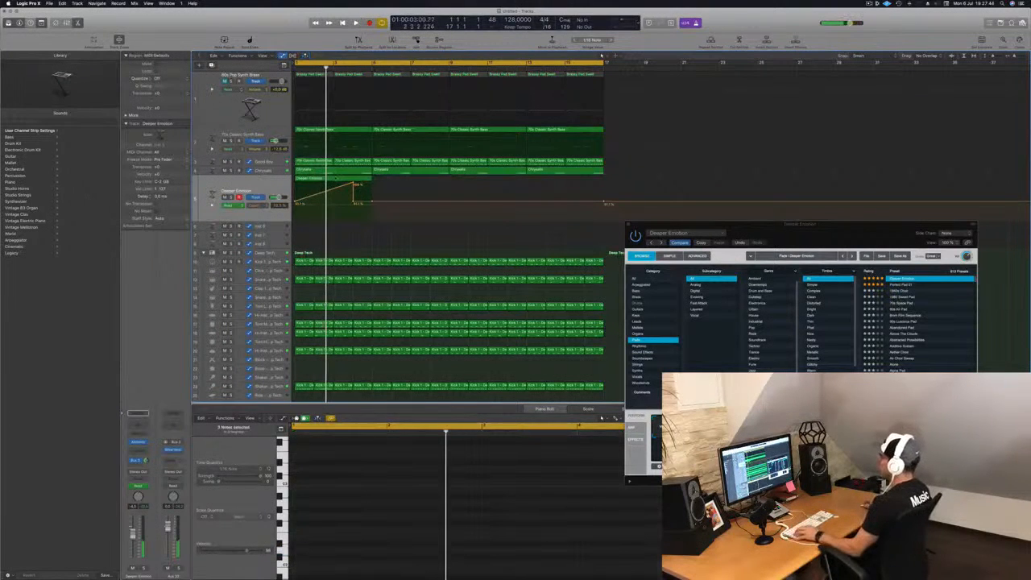
Step: Copy the first Deeper Emotion region together with its cutoff automation to fill bars 5 to 17, and play the result
{"action": "left_click_drag", "start_coordinate": [333, 184], "coordinate": [407, 184]}
{"action": "left_click", "coordinate": [325, 183], "text": "shift"}
{"action": "left_click_drag", "start_coordinate": [325, 184], "coordinate": [475, 185]}
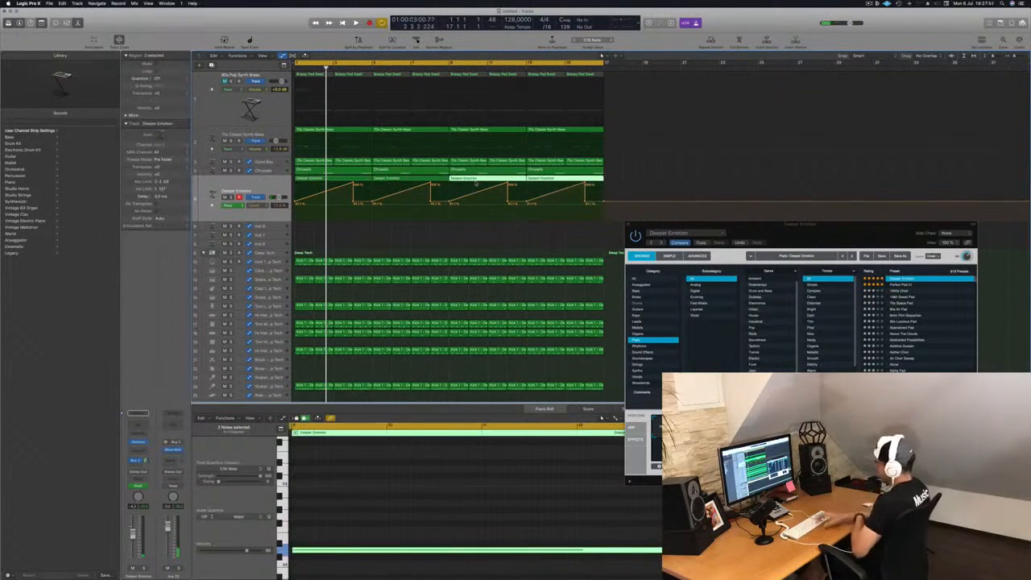
{"action": "key", "text": "space"}
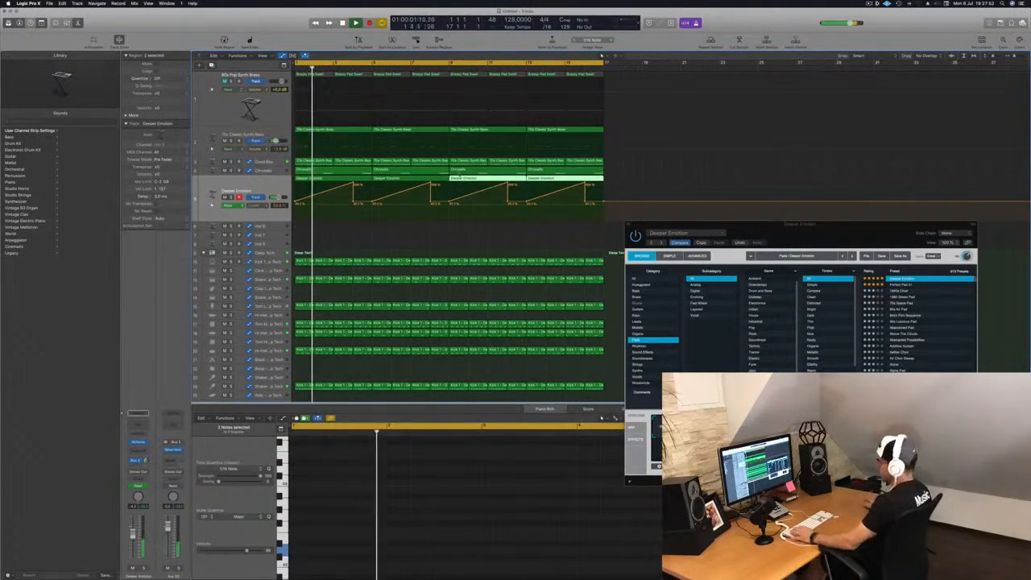
Step: Save the untitled project under an episode name in the Logic folder and close the Deeper Emotion plug-in window
{"action": "key", "text": "super+s"}
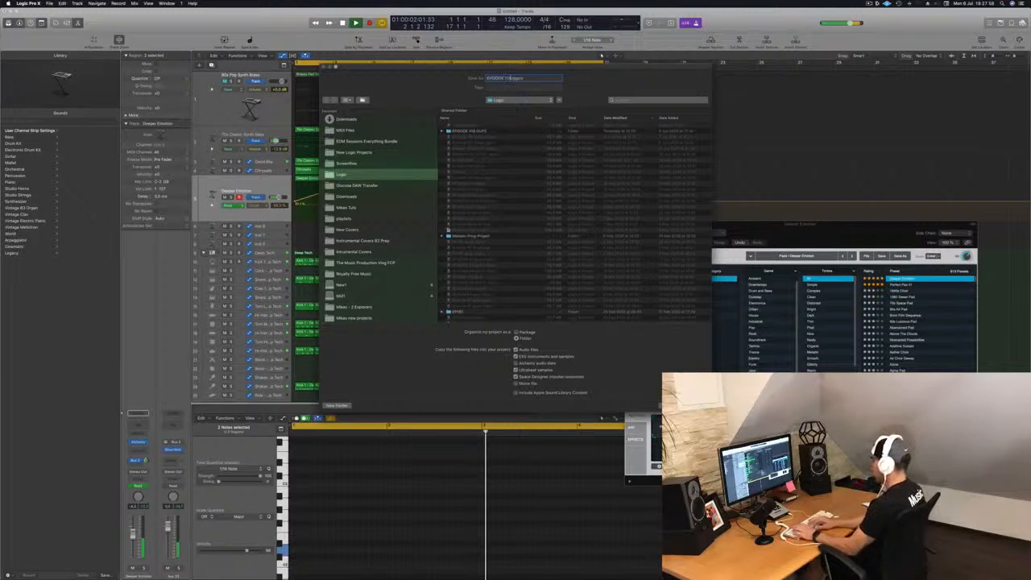
{"action": "key", "text": "Return"}
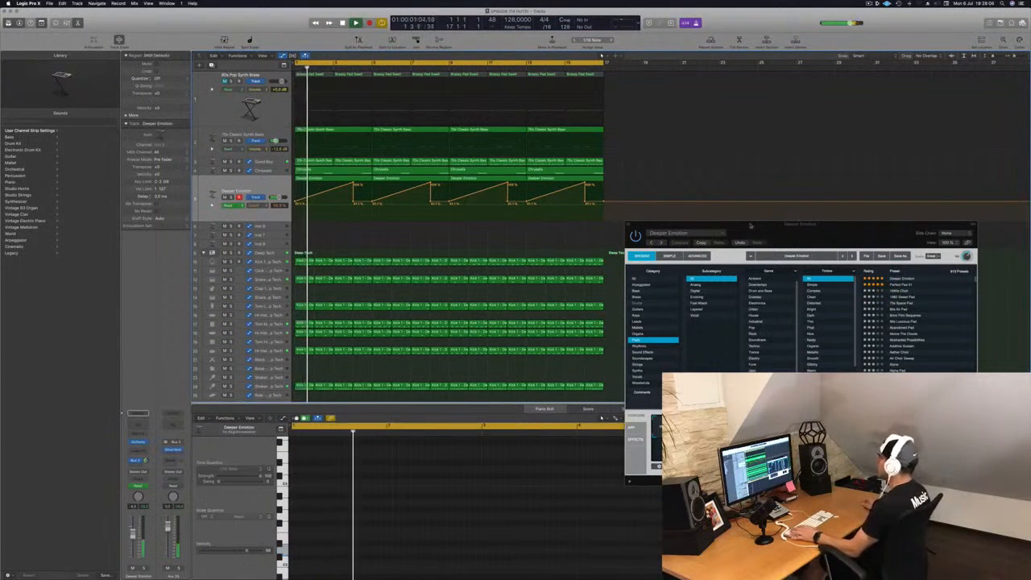
{"action": "left_click_drag", "start_coordinate": [767, 230], "coordinate": [695, 255]}
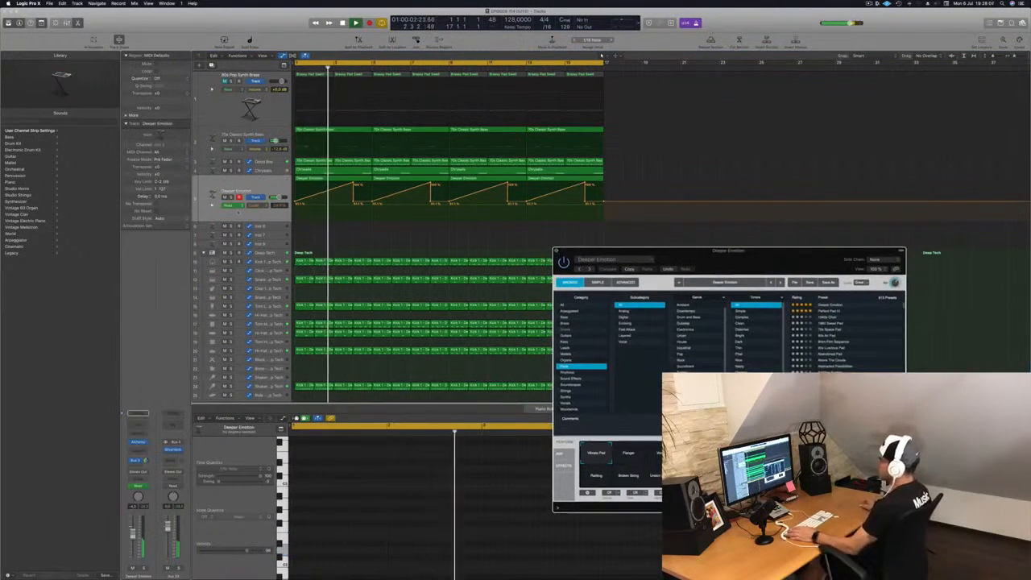
{"action": "left_click", "coordinate": [556, 250]}
Step: Solo the Deeper Emotion track to hear its cutoff sweeps alone, and return to the full mix
{"action": "left_click", "coordinate": [270, 183]}
{"action": "left_click", "coordinate": [231, 197]}
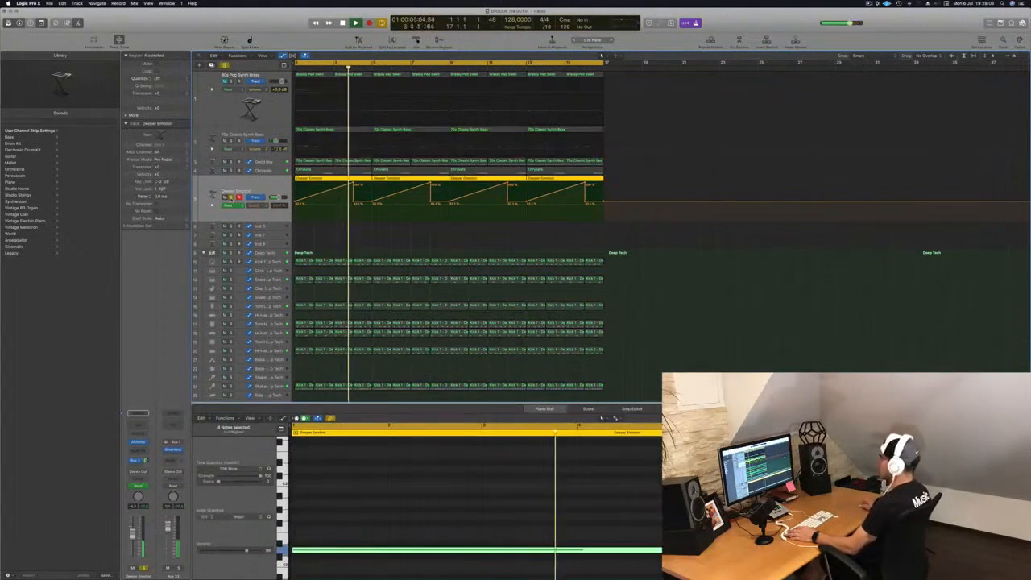
{"action": "left_click", "coordinate": [231, 197]}
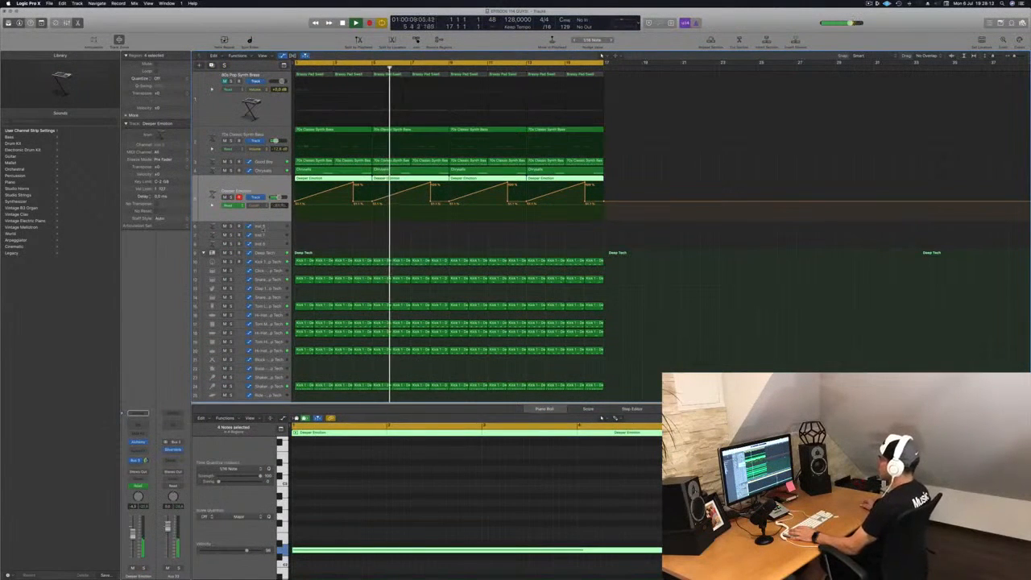
Step: Duplicate the muted 80s Pop Synth Brass track and copy its first Brassy Pad Swell region onto the new track
{"action": "left_click", "coordinate": [264, 228]}
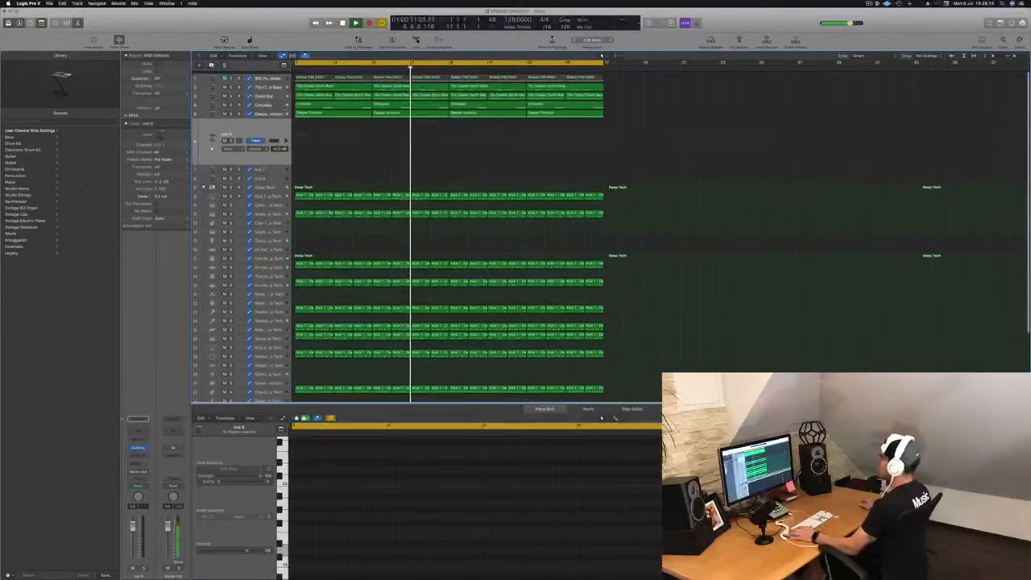
{"action": "left_click", "coordinate": [259, 93]}
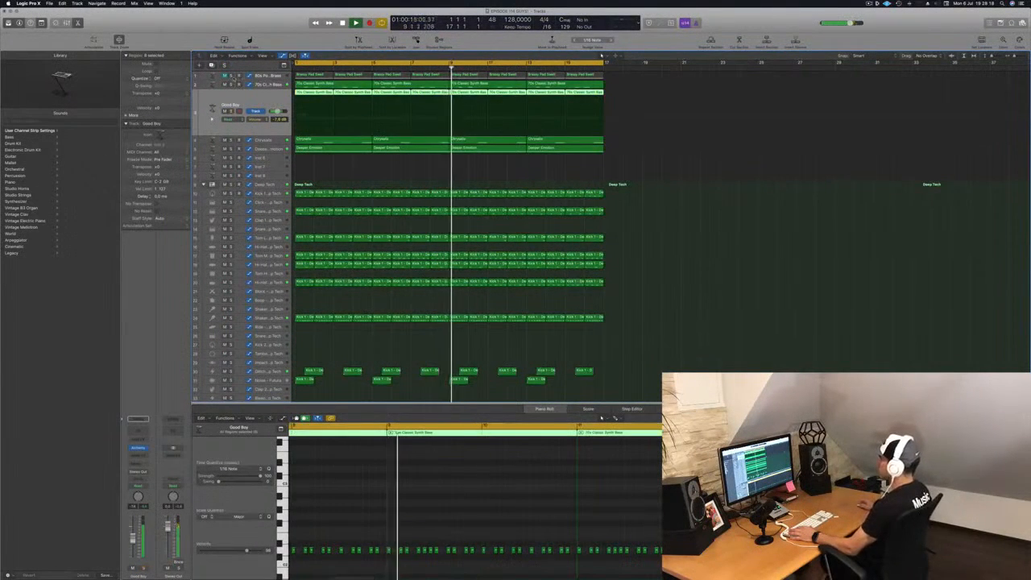
{"action": "left_click", "coordinate": [260, 77]}
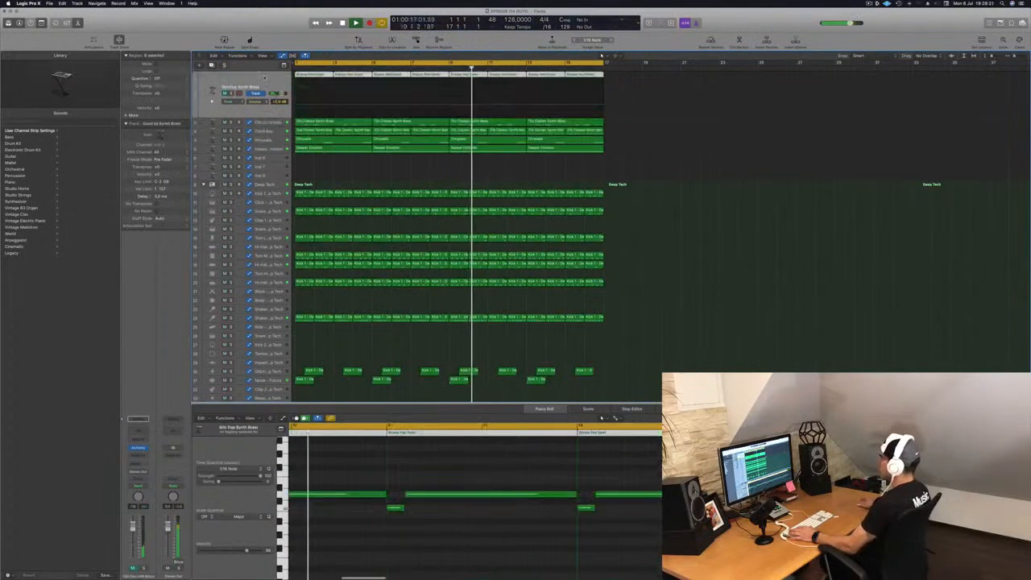
{"action": "key", "text": "Return"}
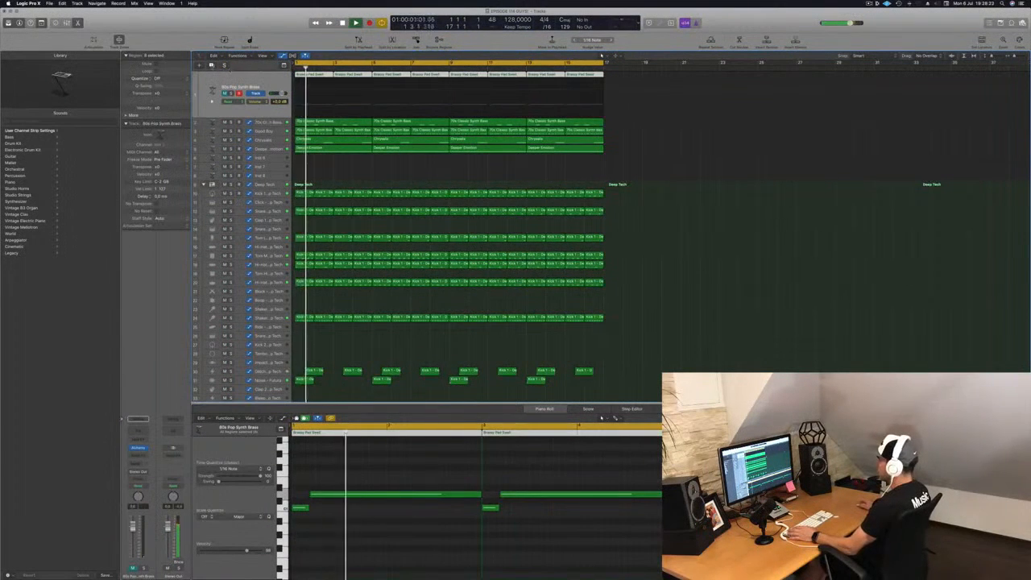
{"action": "key", "text": "super+d"}
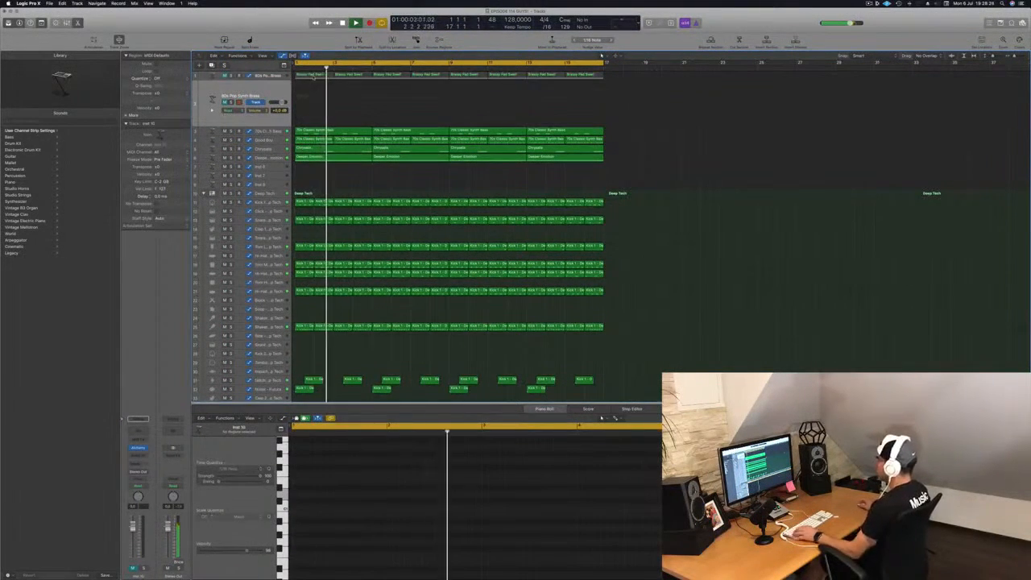
{"action": "left_click_drag", "start_coordinate": [313, 76], "coordinate": [314, 96]}
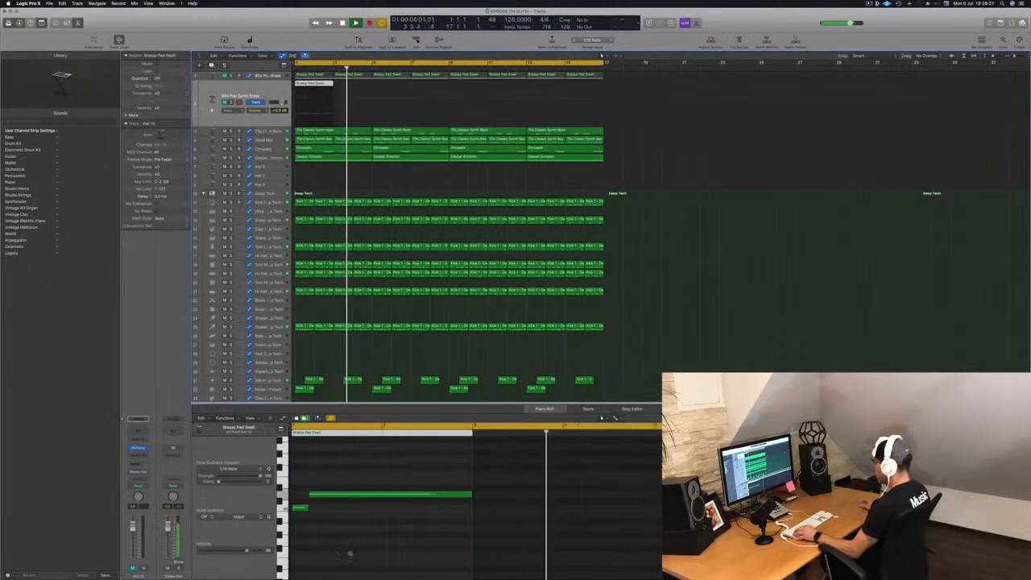
Step: Copy the two notes of the duplicated Brassy Pad Swell region one octave higher, keeping the original notes
{"action": "scroll", "coordinate": [347, 558], "scroll_direction": "up", "scroll_amount": 3}
{"action": "scroll", "coordinate": [348, 556], "scroll_direction": "down", "scroll_amount": 3}
{"action": "scroll", "coordinate": [348, 555], "scroll_direction": "left", "scroll_amount": 1}
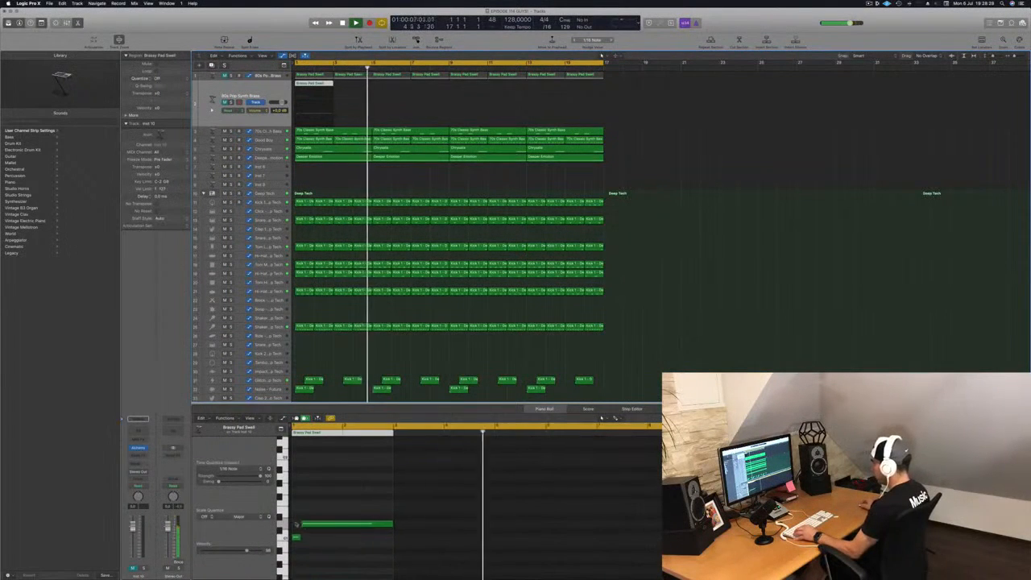
{"action": "left_click_drag", "start_coordinate": [328, 553], "coordinate": [342, 451]}
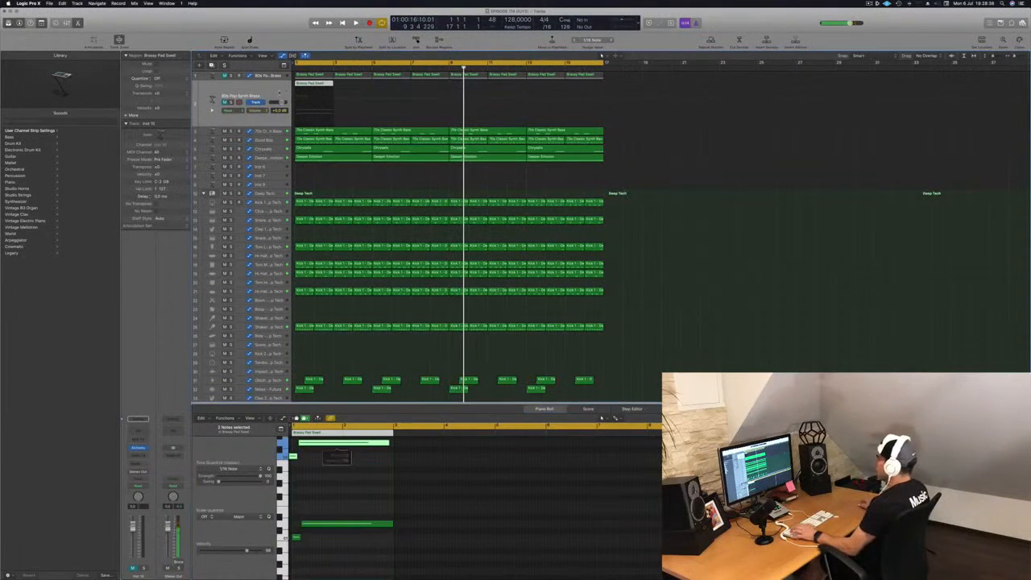
Step: Repeat the edited Brassy Pad Swell region on the duplicated track up to bar 17 and select all its regions
{"action": "key", "text": "Return"}
{"action": "left_click_drag", "start_coordinate": [317, 85], "coordinate": [480, 92]}
{"action": "scroll", "coordinate": [597, 504], "scroll_direction": "down", "scroll_amount": 5}
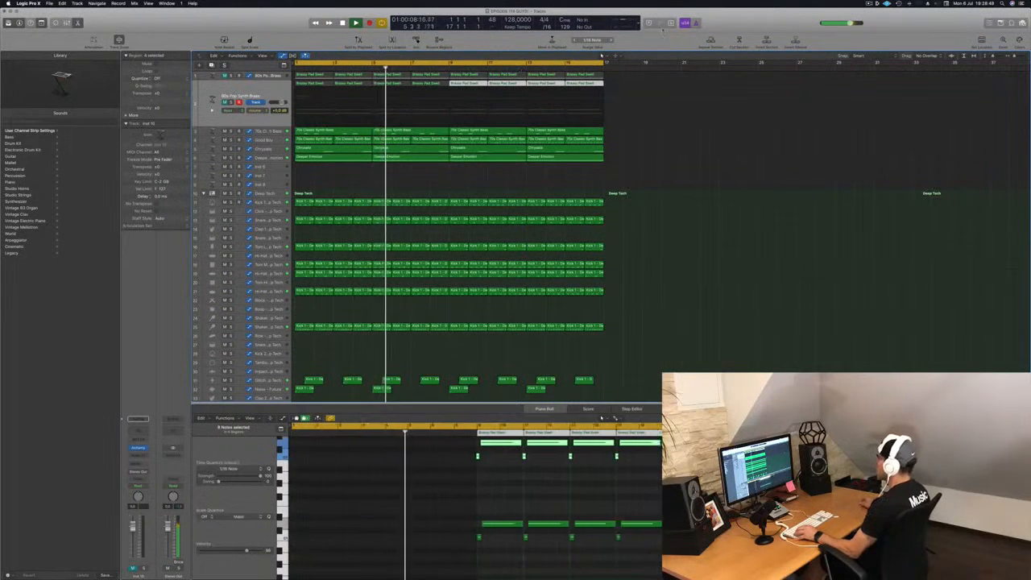
{"action": "left_click", "coordinate": [275, 92]}
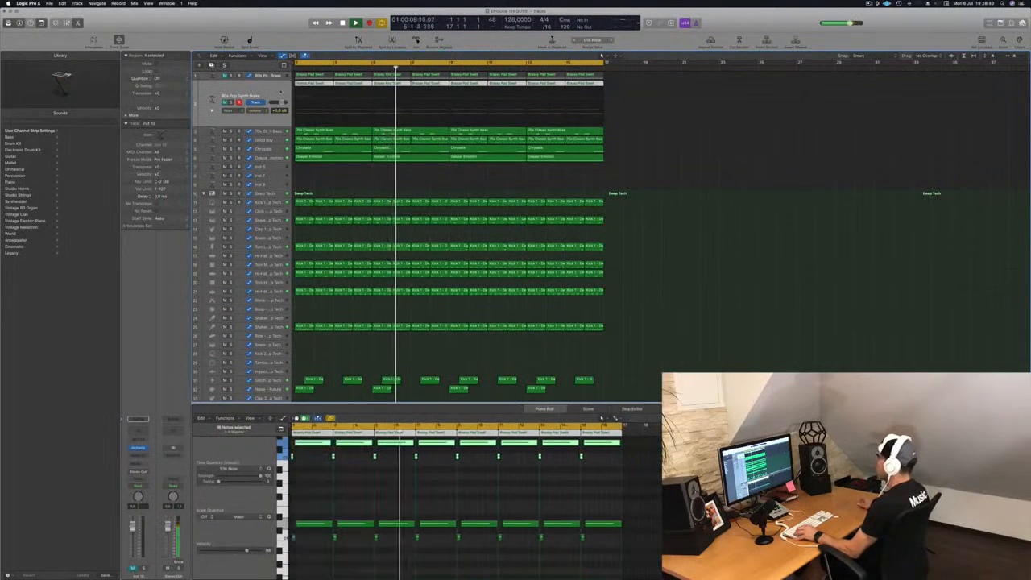
Step: Transpose all notes in the duplicated track's Brassy Pad Swell regions up two octaves
{"action": "left_click", "coordinate": [356, 549]}
{"action": "key", "text": "super+a"}
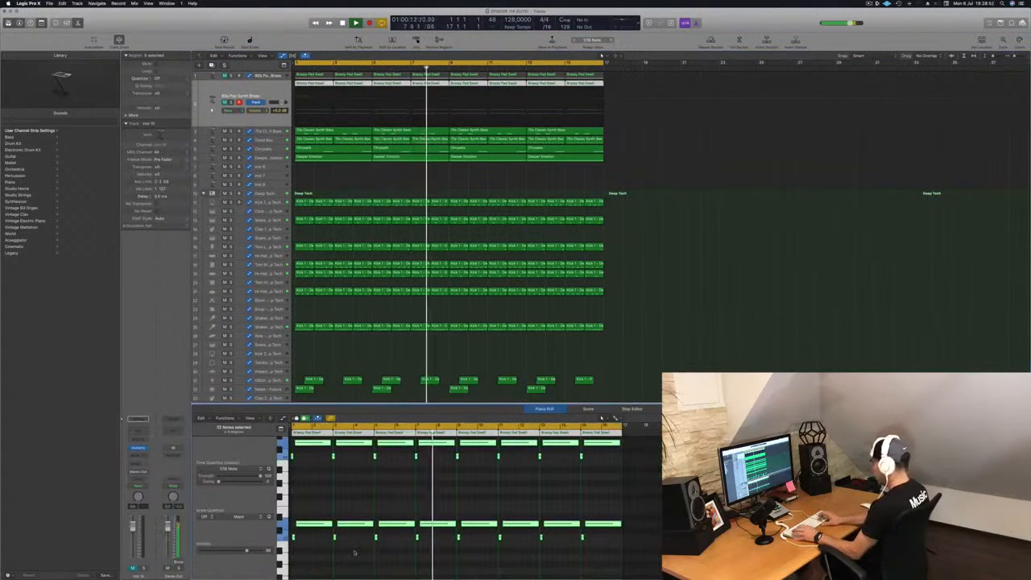
{"action": "key", "text": "alt+shift+Up"}
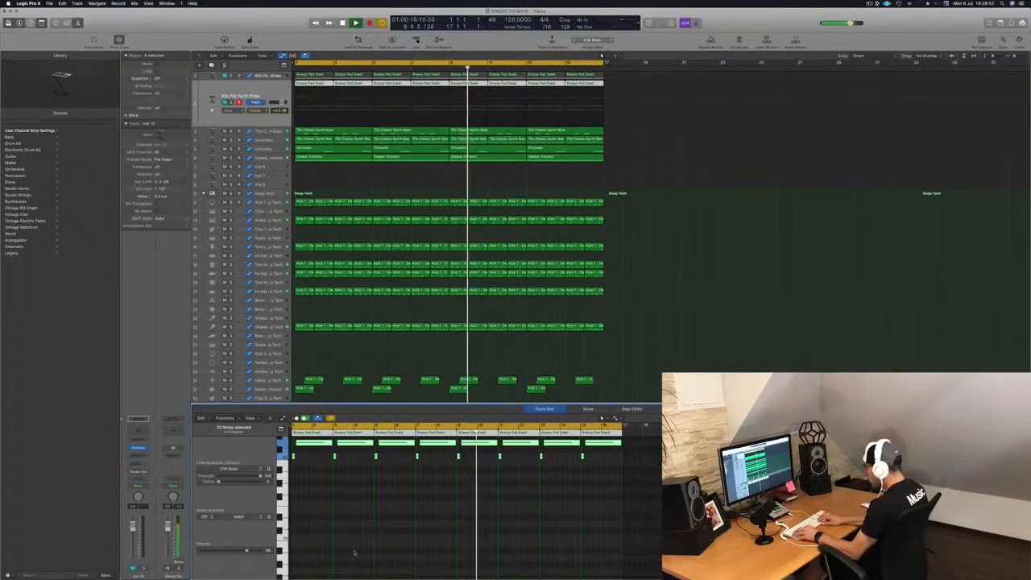
{"action": "key", "text": "alt+shift+Up"}
Step: Unmute the duplicated synth track and play the arrangement from the beginning
{"action": "key", "text": "Return"}
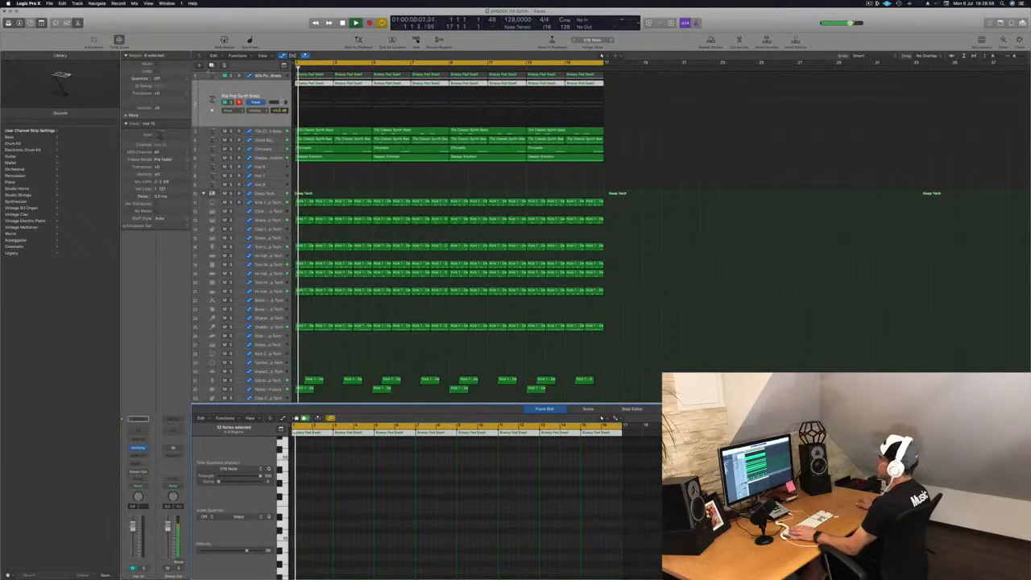
{"action": "left_click", "coordinate": [225, 102]}
{"action": "key", "text": "Return"}
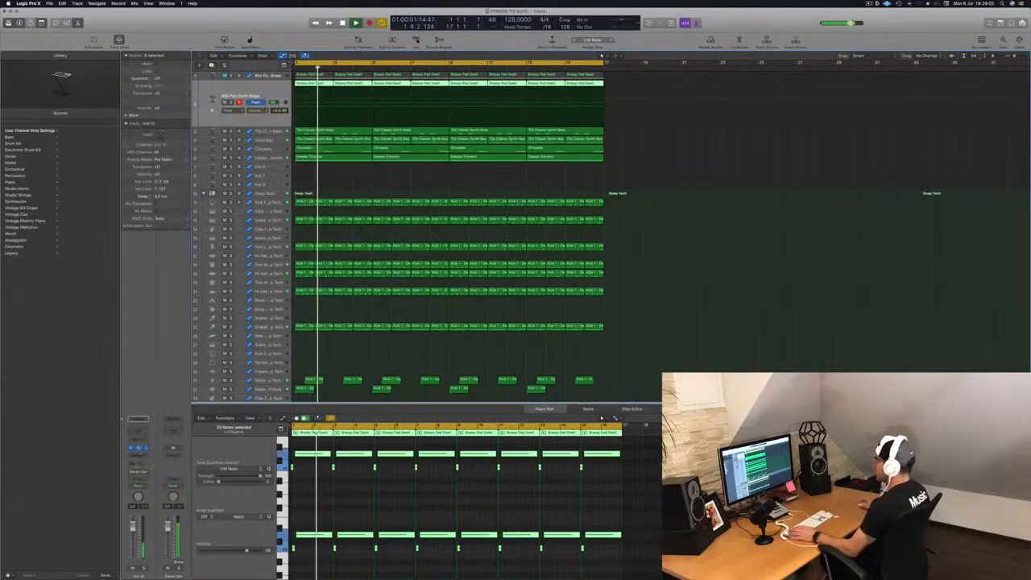
Step: Open Alchemy on the duplicated track and load the 8mm Film Sequence preset from the Pads category
{"action": "left_click", "coordinate": [138, 448]}
{"action": "left_click_drag", "start_coordinate": [262, 17], "coordinate": [672, 254]}
{"action": "key", "text": "Return"}
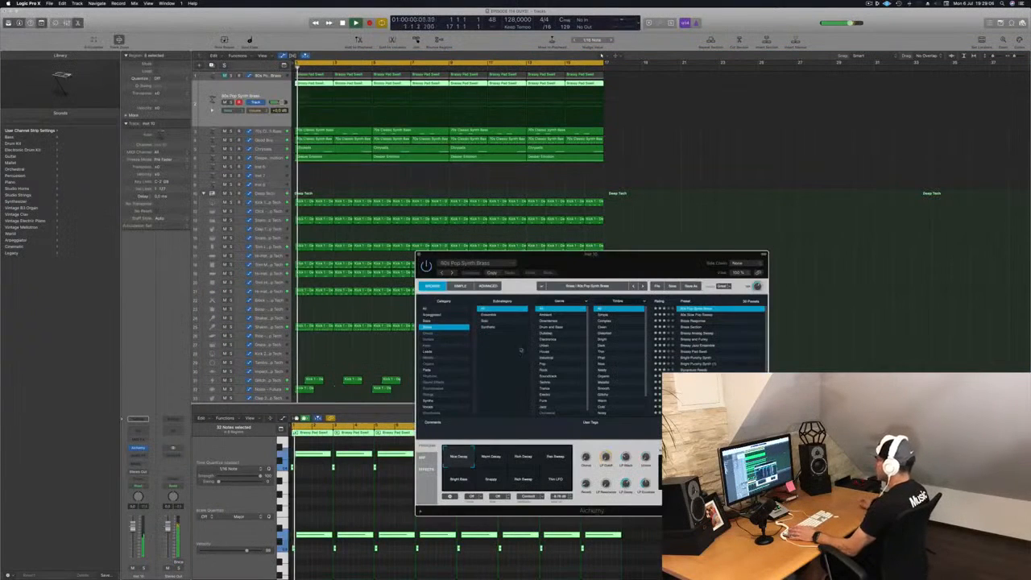
{"action": "left_click", "coordinate": [427, 371]}
{"action": "key", "text": "Return"}
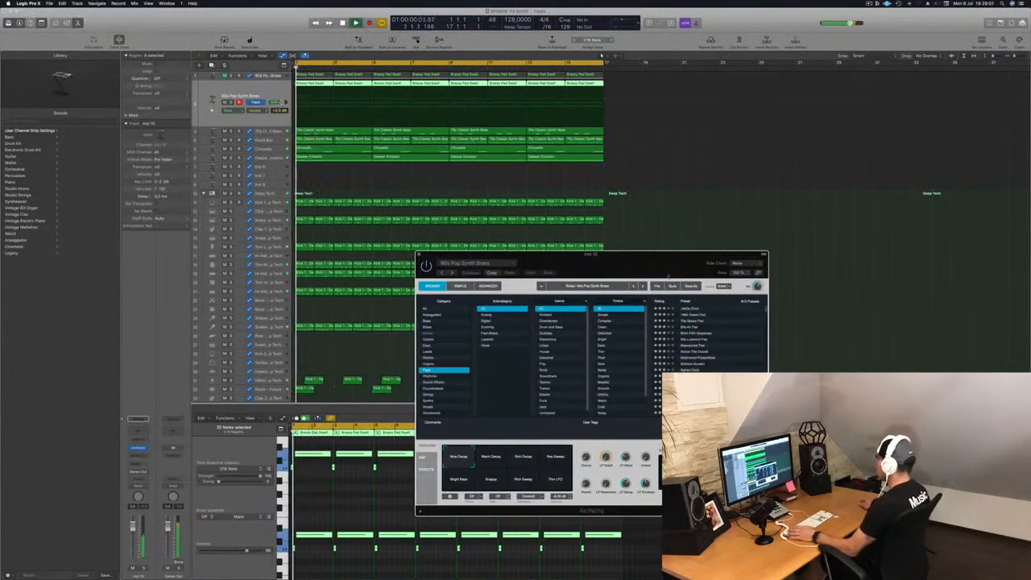
{"action": "left_click_drag", "start_coordinate": [684, 254], "coordinate": [613, 172]}
{"action": "key", "text": "Return"}
{"action": "left_click", "coordinate": [613, 312]}
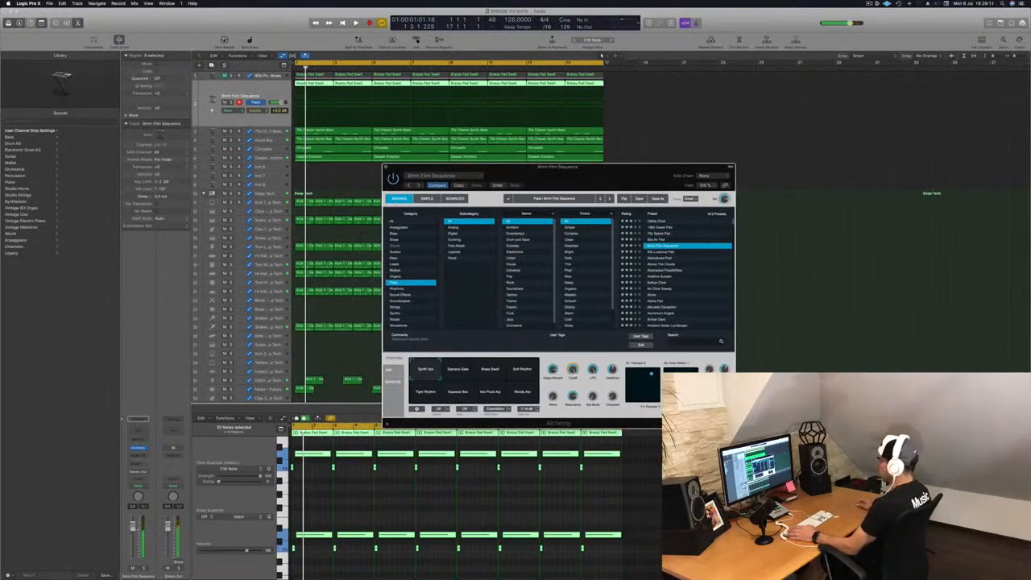
Step: Lower the 8mm Film Sequence track's volume to -11.8 dB and add a send to Bus 3
{"action": "left_click_drag", "start_coordinate": [282, 103], "coordinate": [278, 102]}
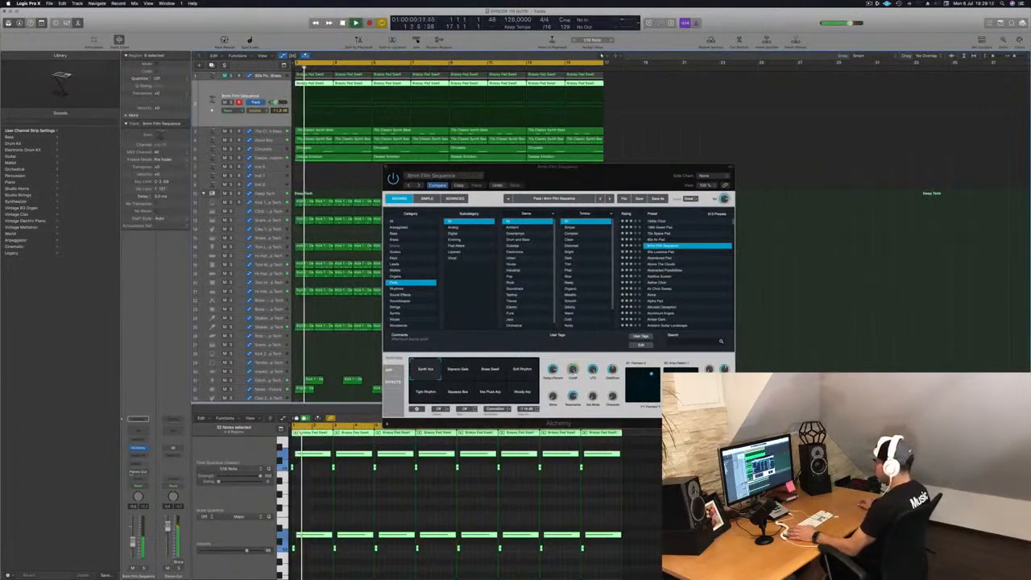
{"action": "left_click", "coordinate": [135, 464]}
{"action": "mouse_move", "coordinate": [145, 477]}
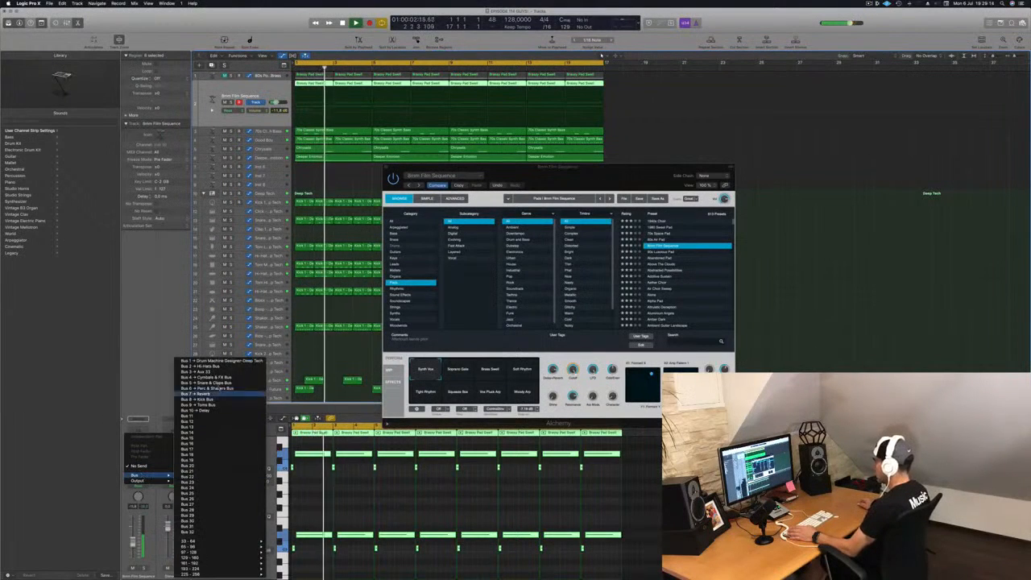
{"action": "left_click", "coordinate": [218, 372]}
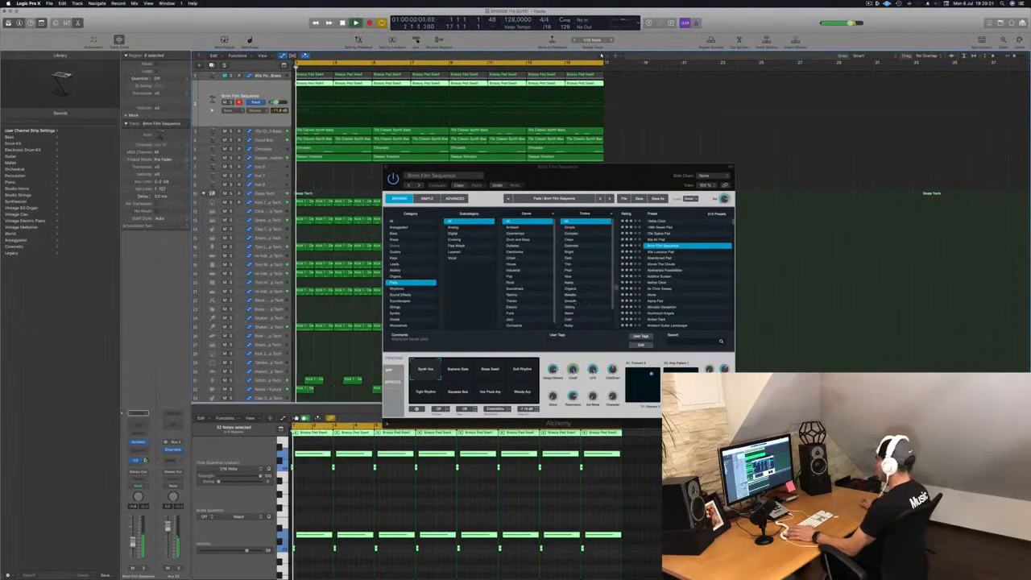
Step: Try the Abandoned Pad preset with its Pulsing variation, moving the Alchemy window clear of the tracks
{"action": "left_click", "coordinate": [666, 252]}
{"action": "left_click_drag", "start_coordinate": [612, 175], "coordinate": [771, 116]}
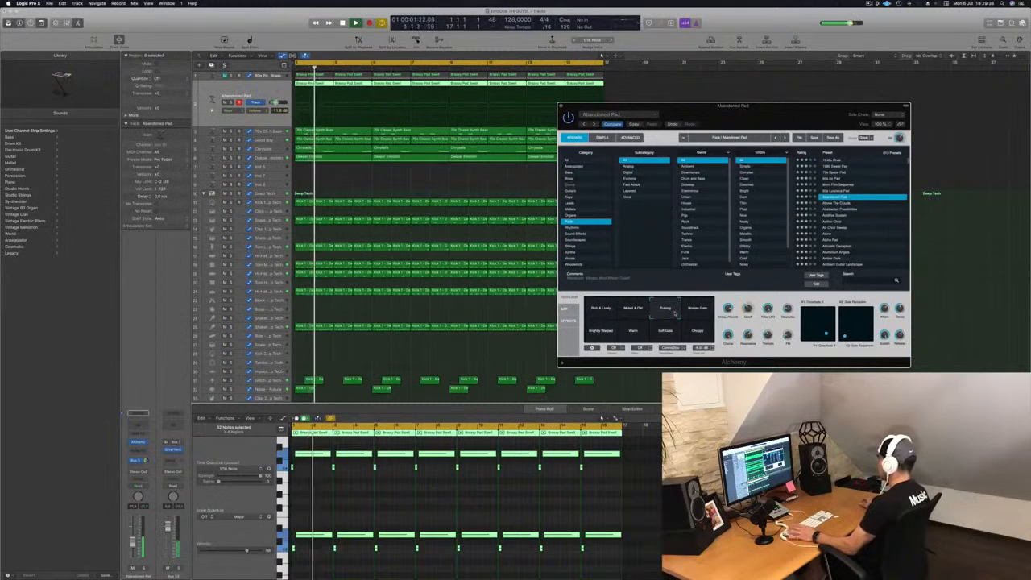
{"action": "left_click_drag", "start_coordinate": [733, 106], "coordinate": [779, 117]}
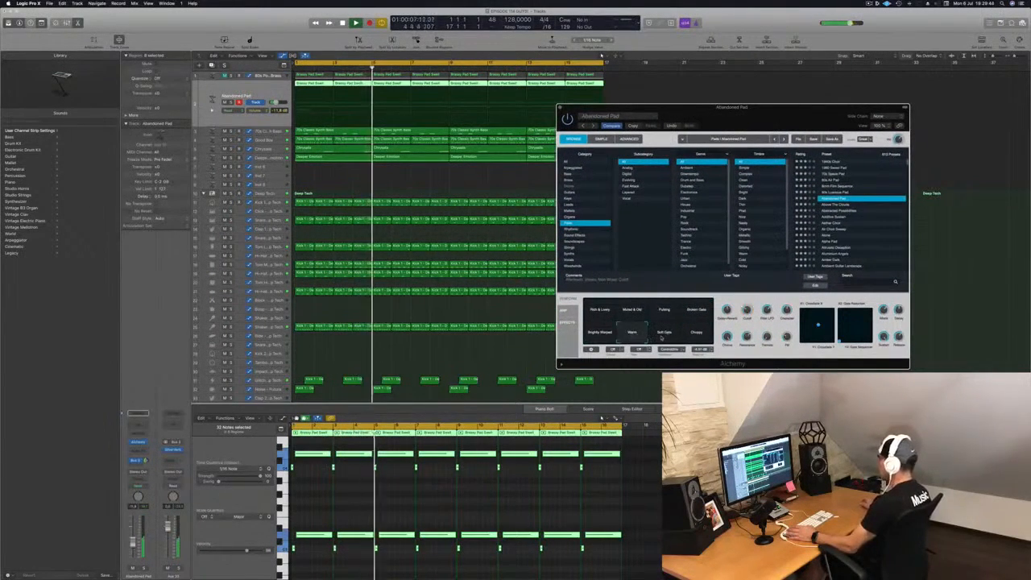
Step: Audition the Warm, Soft Gate and Choppy variations of Abandoned Pad, replaying from the beginning
{"action": "key", "text": "Return"}
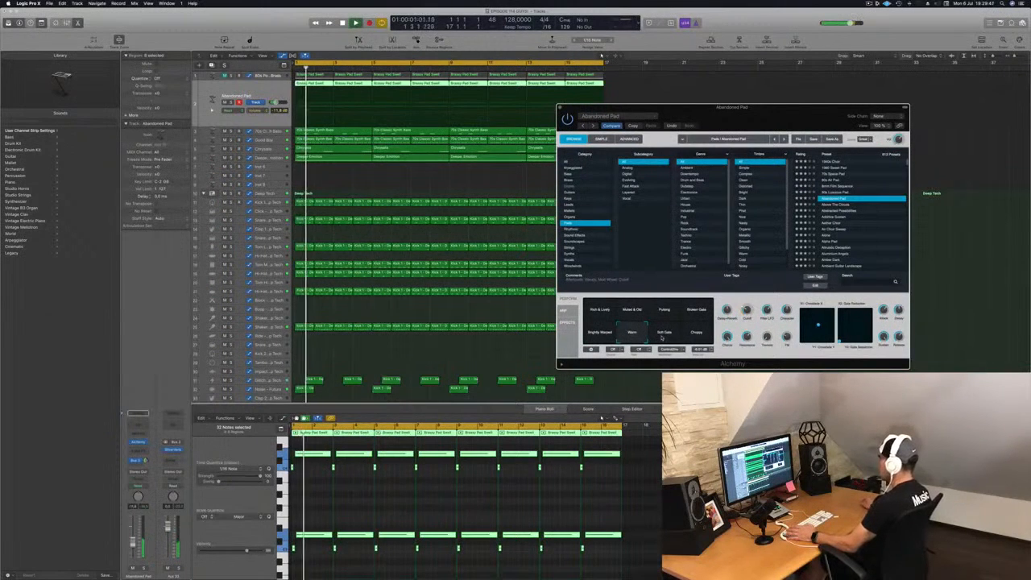
{"action": "key", "text": "Return"}
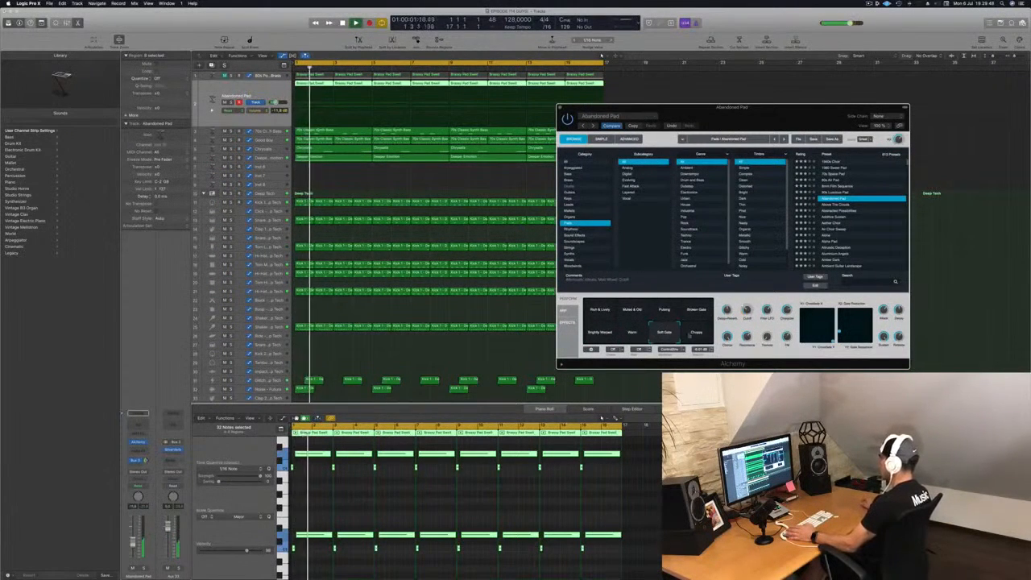
{"action": "key", "text": "Return"}
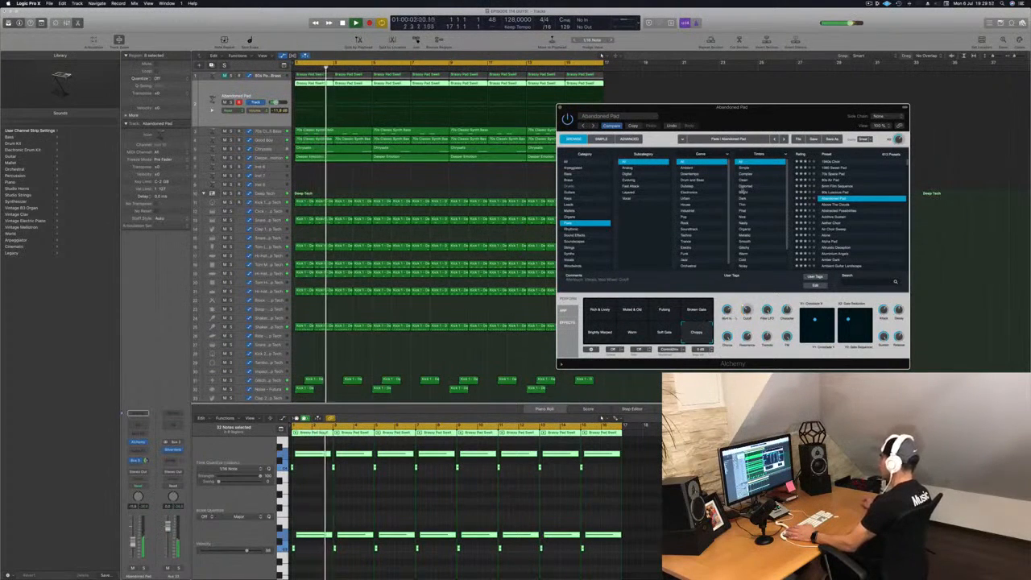
{"action": "left_click_drag", "start_coordinate": [749, 107], "coordinate": [779, 80]}
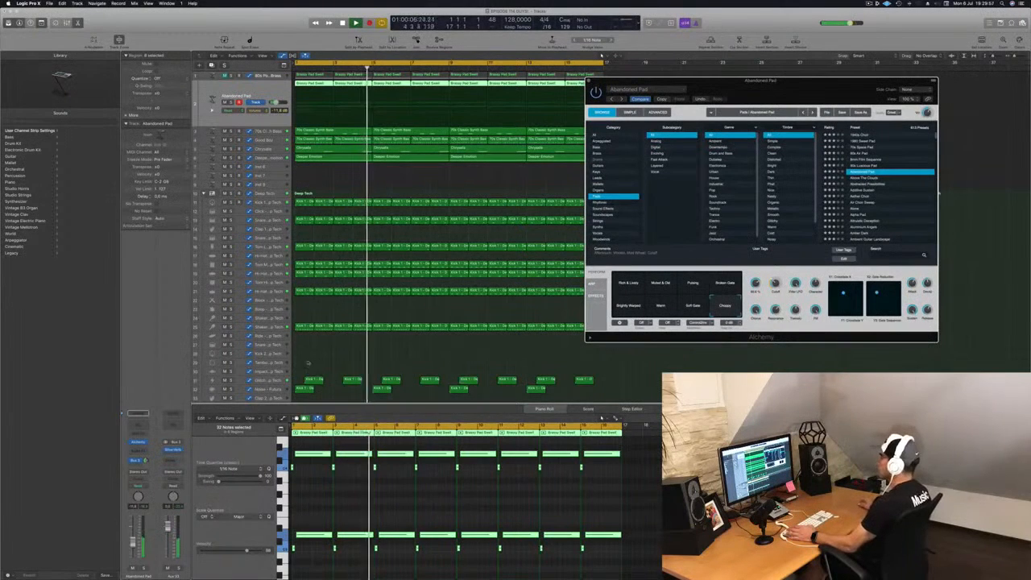
{"action": "key", "text": "Return"}
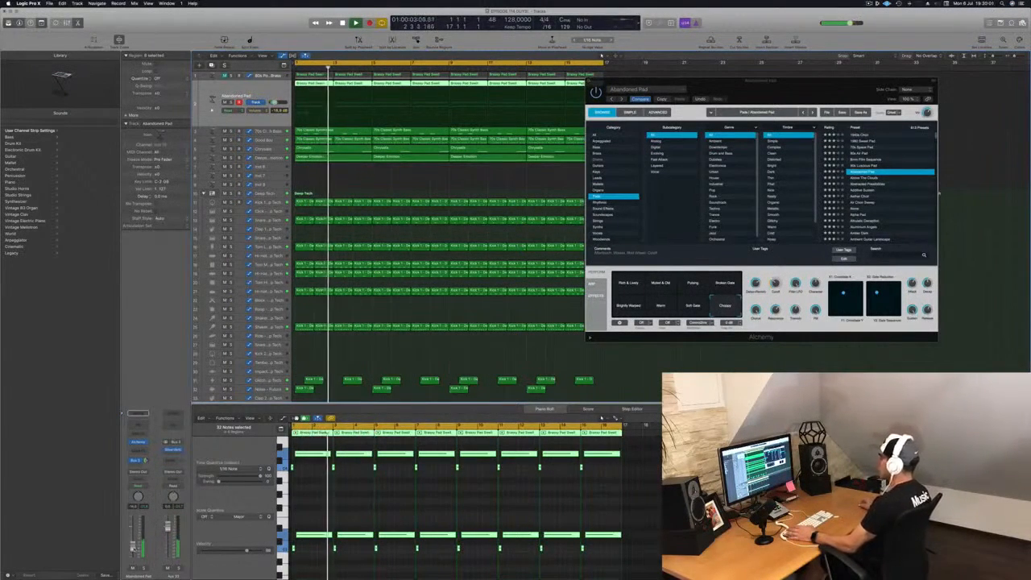
{"action": "key", "text": "Return"}
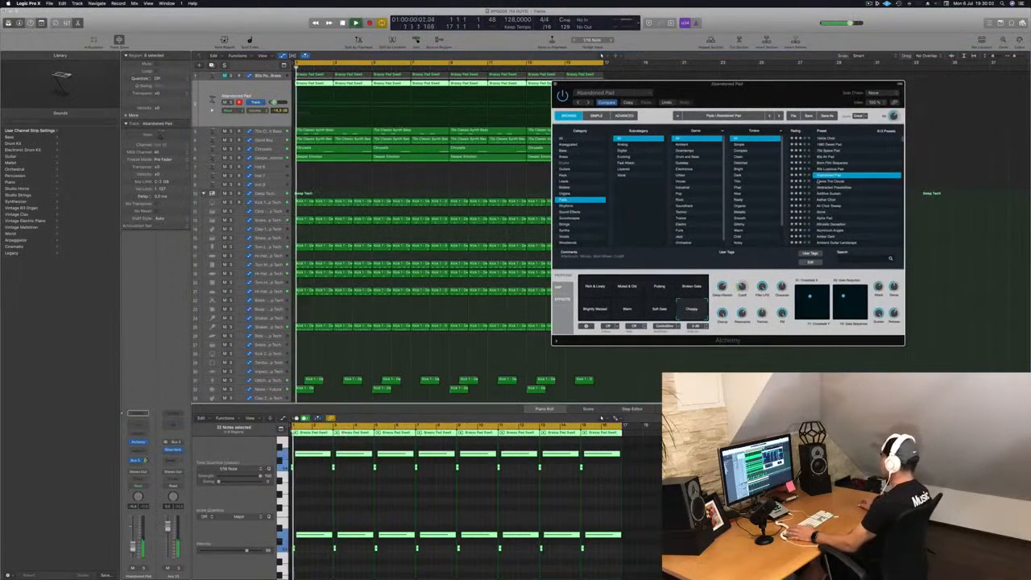
Step: Load the Abstracted Possibilities pad with its Slow Swell variation and raise the track volume to about -13.8 dB
{"action": "left_click", "coordinate": [838, 189]}
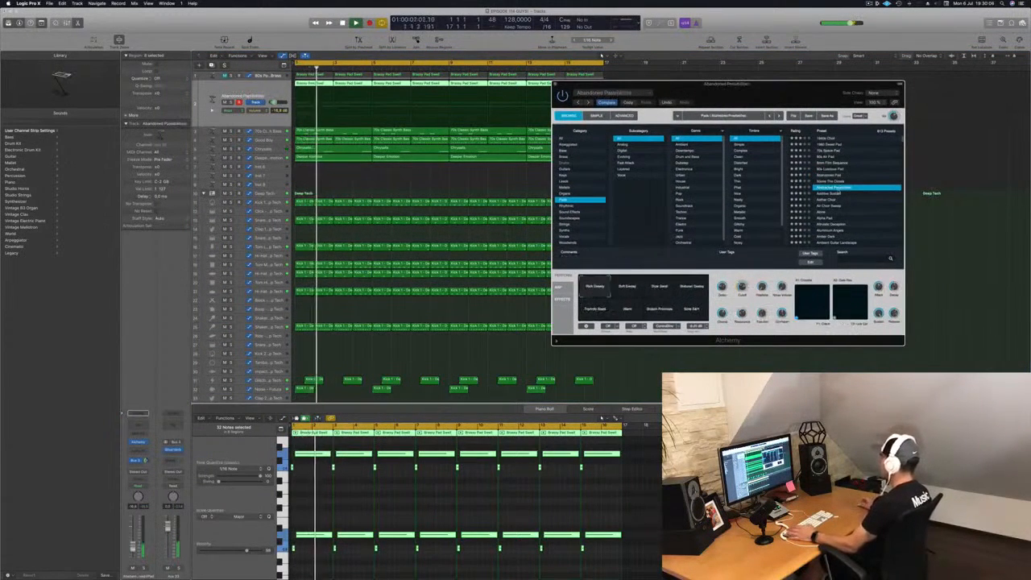
{"action": "key", "text": "space"}
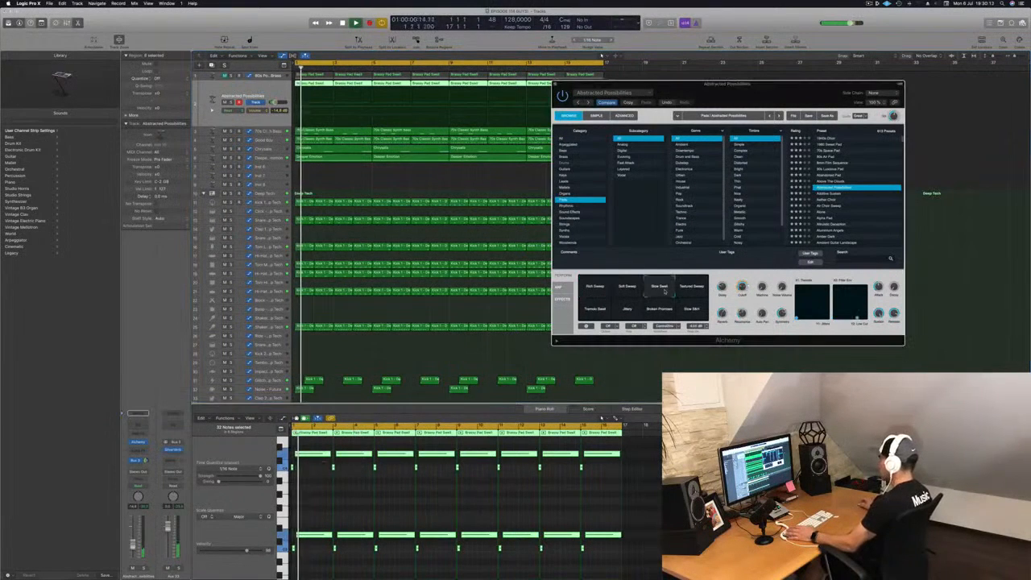
{"action": "left_click", "coordinate": [659, 287]}
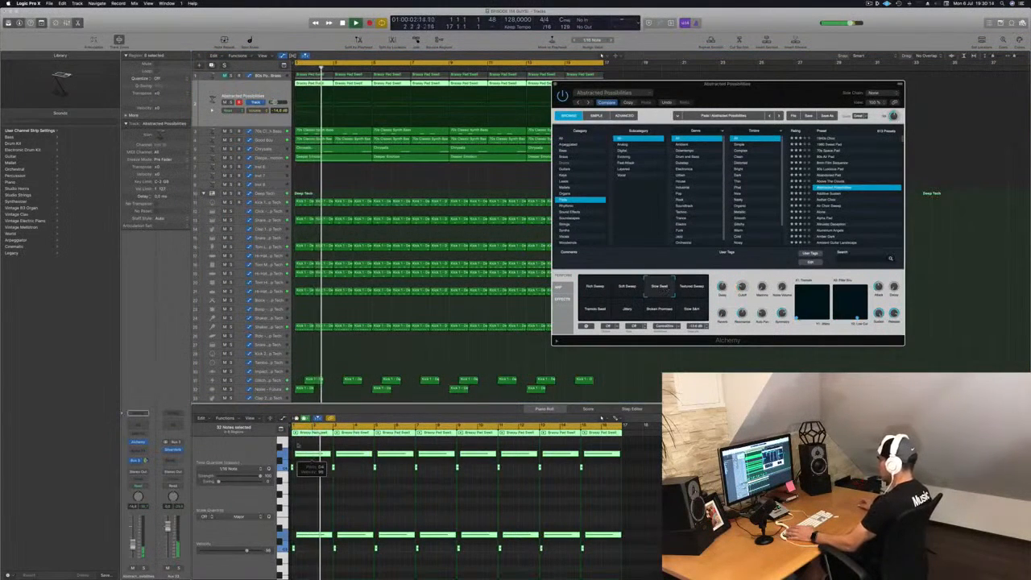
{"action": "left_click_drag", "start_coordinate": [133, 546], "coordinate": [133, 540]}
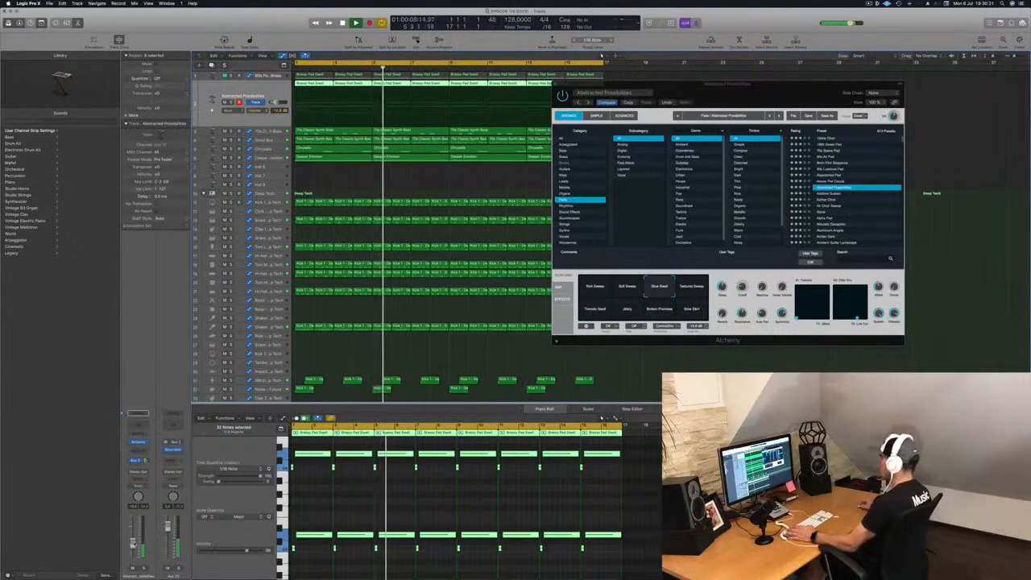
Step: Audition the Textured Sweep, Tremolo Swell, Jittery and Rich Sweep variations of Abstracted Possibilities, replaying from the beginning
{"action": "left_click", "coordinate": [695, 289]}
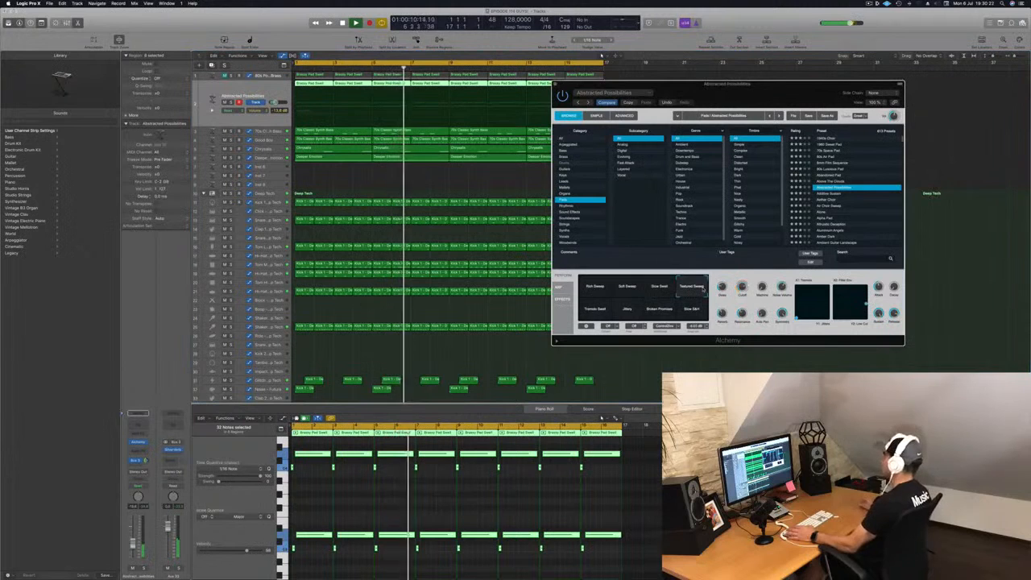
{"action": "left_click", "coordinate": [593, 311]}
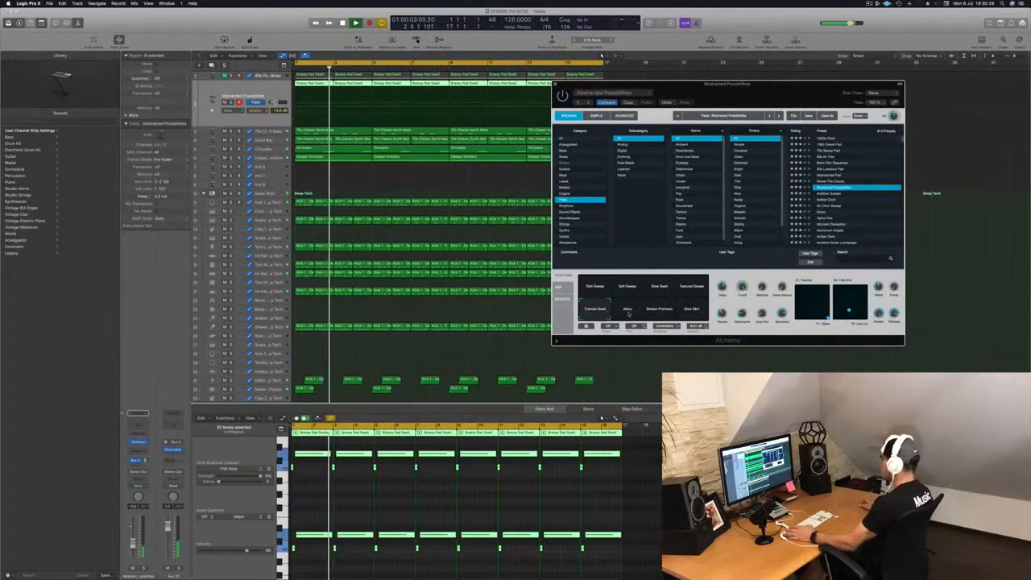
{"action": "left_click", "coordinate": [627, 310]}
{"action": "left_click", "coordinate": [601, 416]}
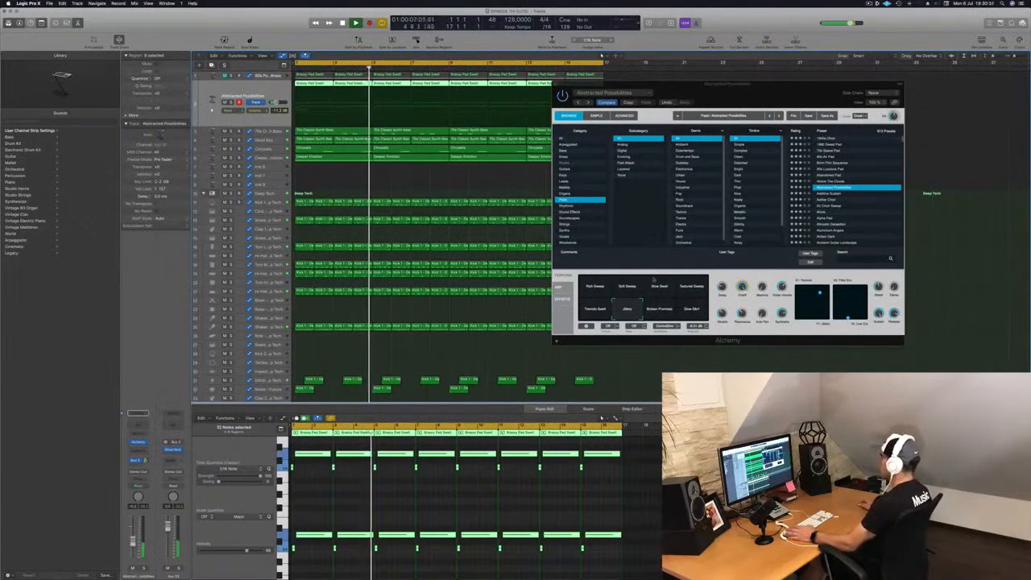
{"action": "left_click", "coordinate": [625, 287]}
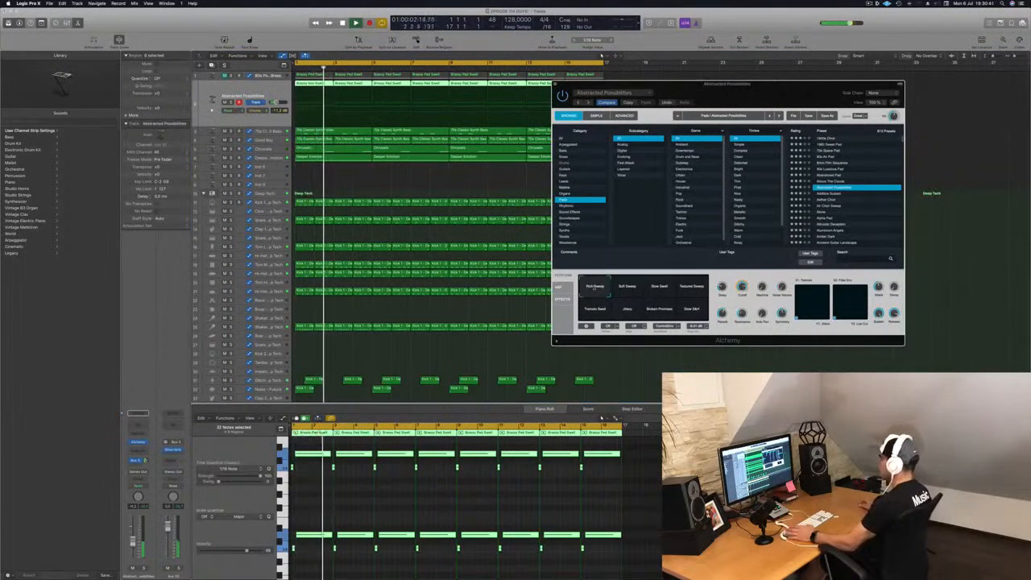
{"action": "left_click", "coordinate": [690, 288]}
{"action": "key", "text": "Return"}
Step: Select the last performance variation of Abstracted Possibilities, after Broken Promises, and fine-tune the track volume while replaying from the start
{"action": "left_click_drag", "start_coordinate": [135, 541], "coordinate": [136, 544]}
{"action": "left_click", "coordinate": [691, 310]}
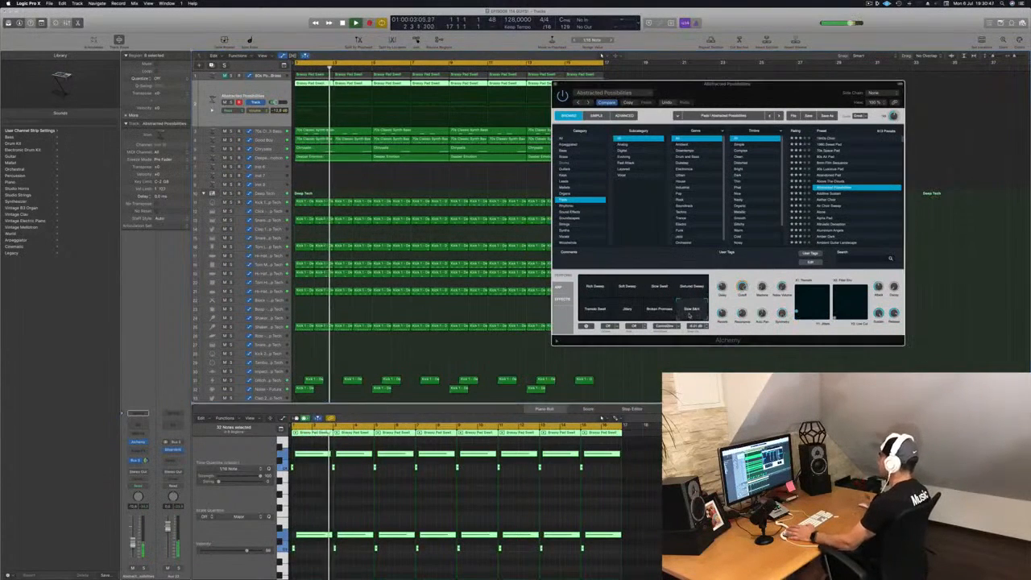
{"action": "key", "text": "Return"}
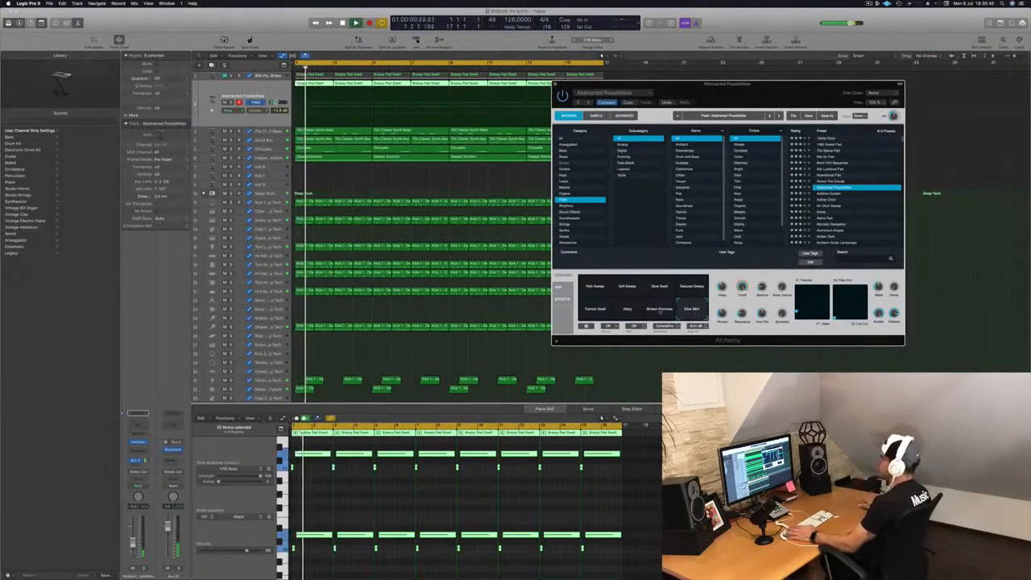
{"action": "left_click_drag", "start_coordinate": [134, 542], "coordinate": [134, 544]}
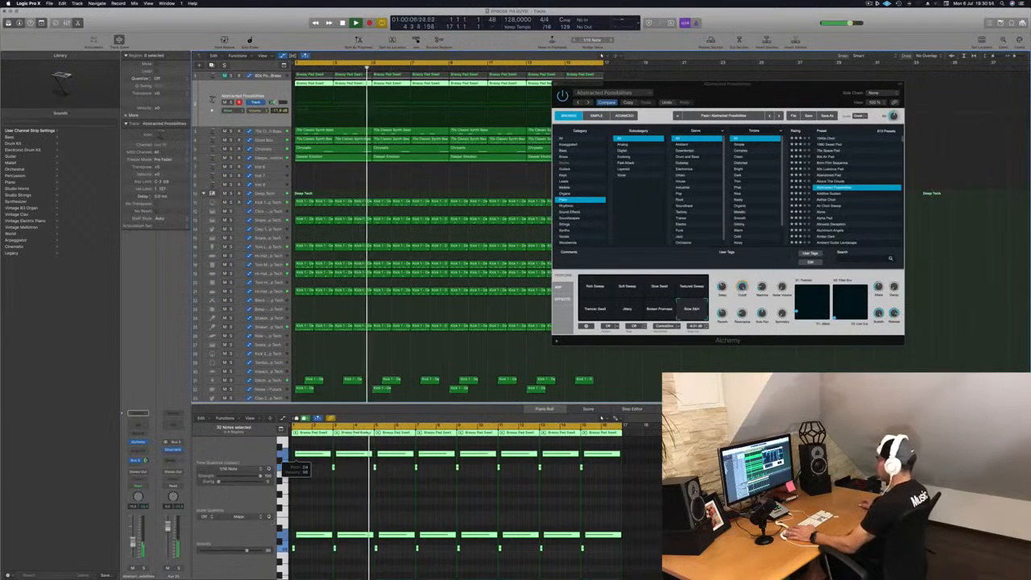
Step: Delete the lower-octave notes from all Abstracted Possibilities regions, replay from the beginning, and hide the plug-in window
{"action": "left_click", "coordinate": [315, 520]}
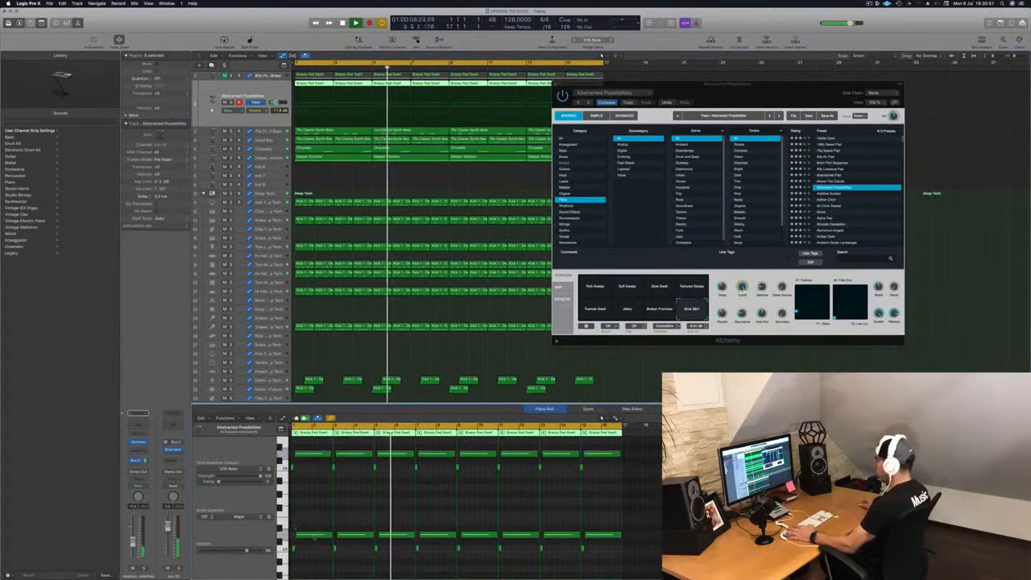
{"action": "left_click_drag", "start_coordinate": [296, 529], "coordinate": [602, 557]}
{"action": "key", "text": "Delete"}
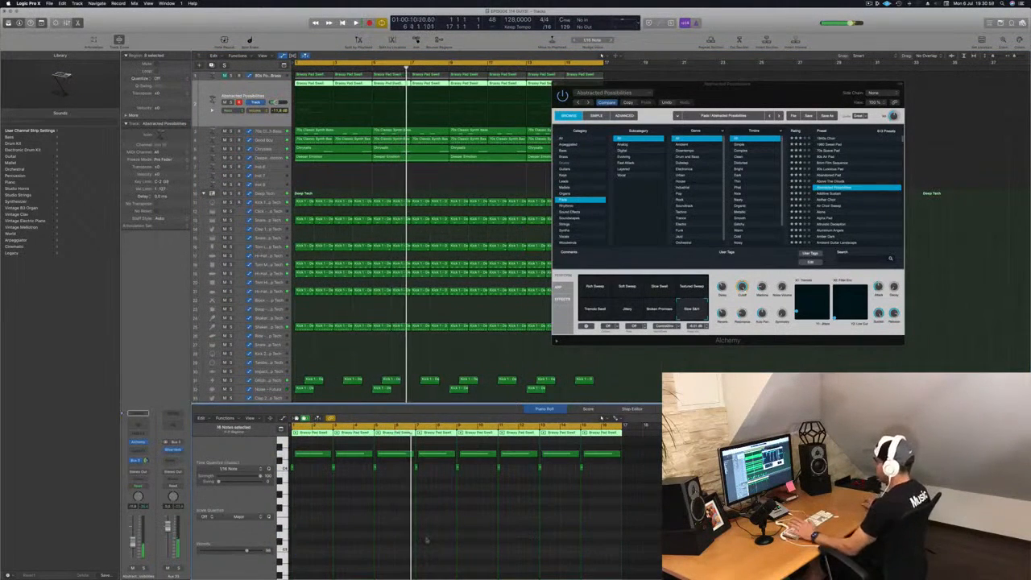
{"action": "key", "text": "Return"}
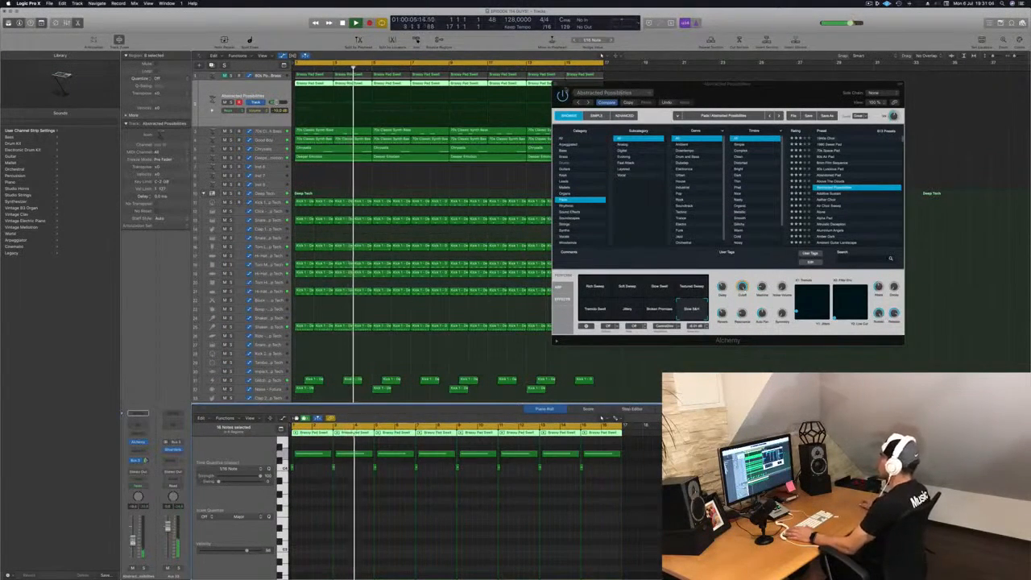
{"action": "key", "text": "v"}
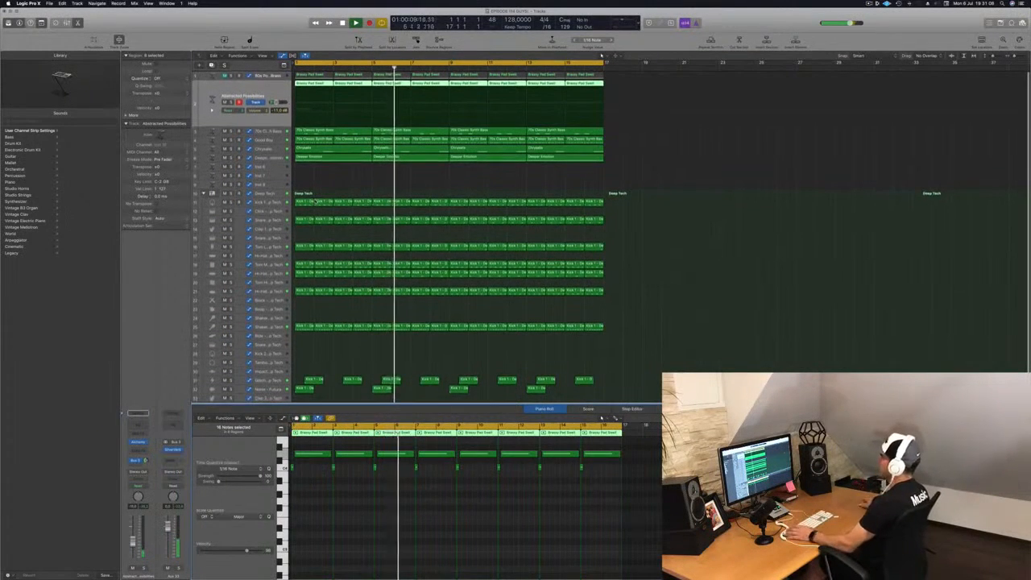
{"action": "left_click", "coordinate": [372, 179]}
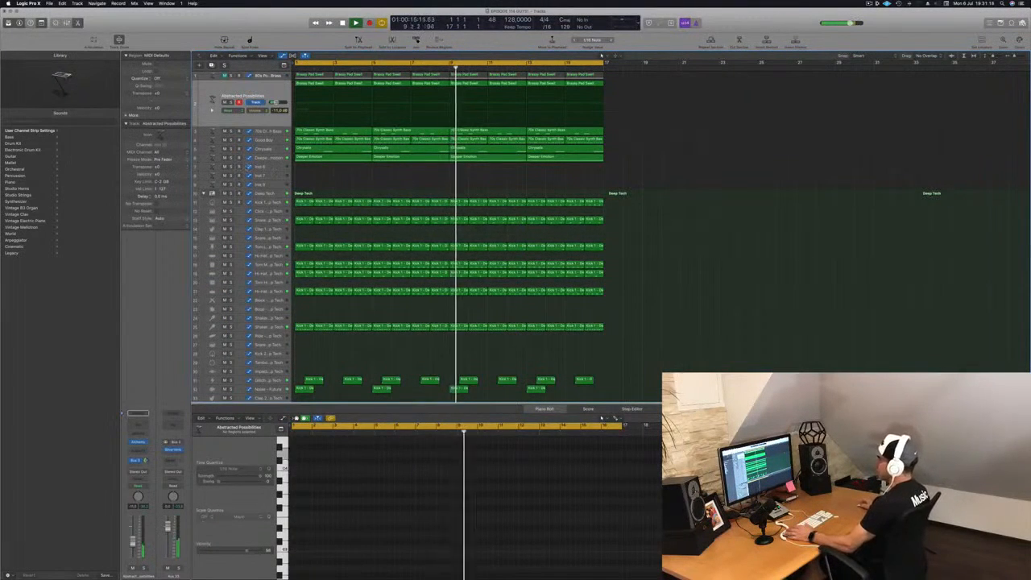
Step: Solo the Deeper Emotion and Abstracted Possibilities tracks in turn to hear each part alone
{"action": "left_click", "coordinate": [232, 158]}
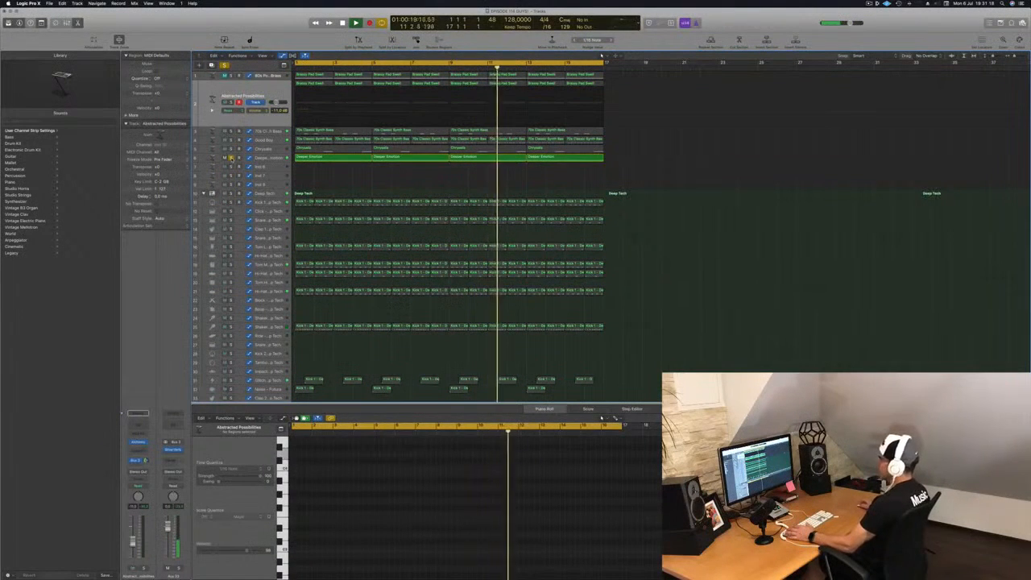
{"action": "left_click", "coordinate": [232, 159]}
{"action": "left_click", "coordinate": [263, 158]}
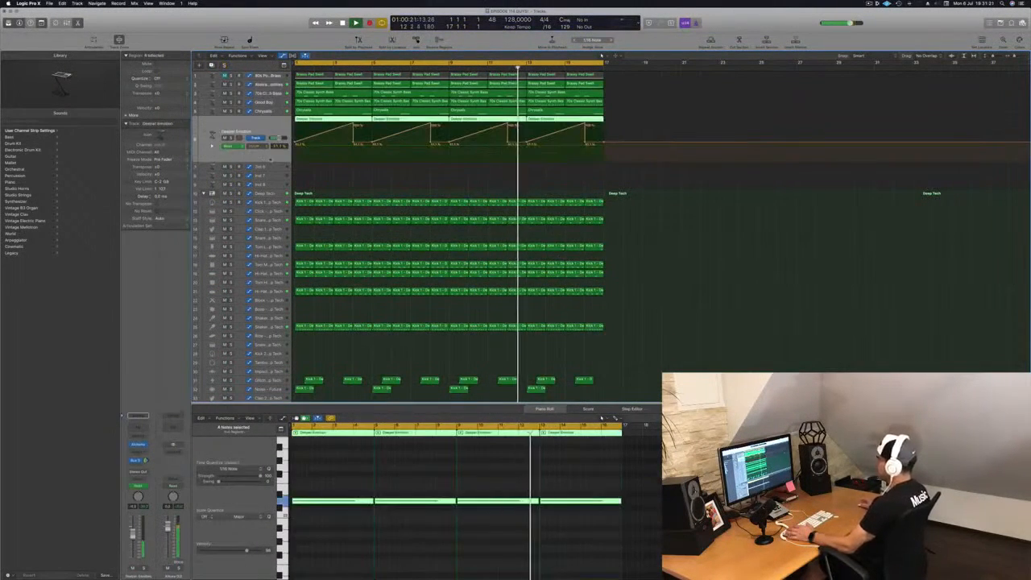
{"action": "left_click", "coordinate": [264, 85]}
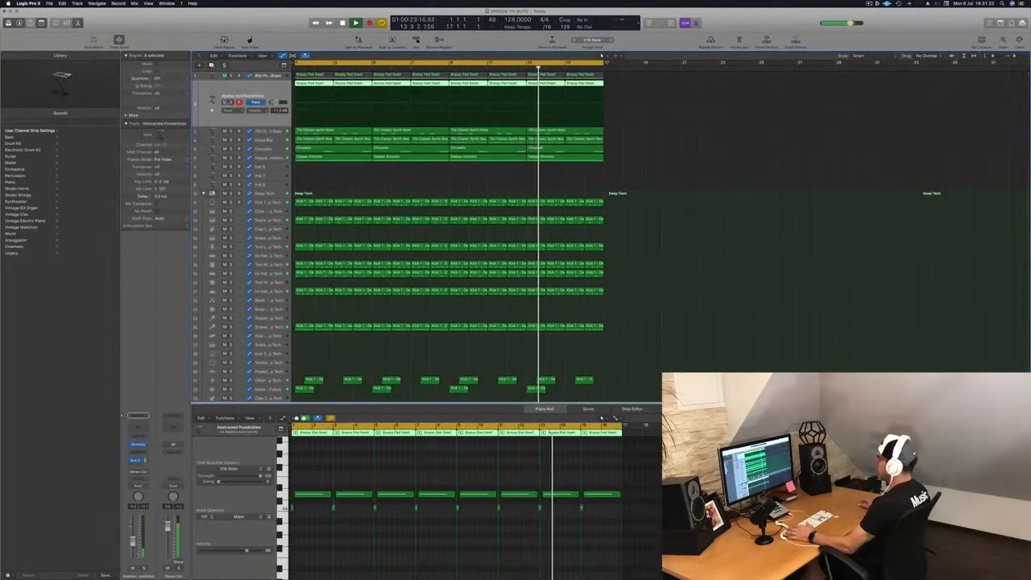
{"action": "left_click", "coordinate": [231, 103]}
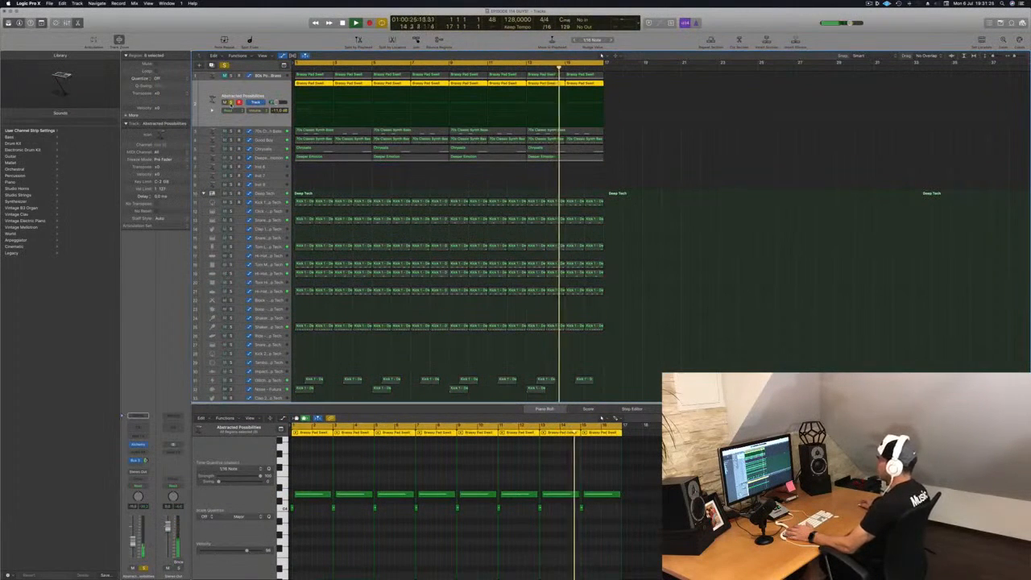
{"action": "left_click", "coordinate": [231, 103]}
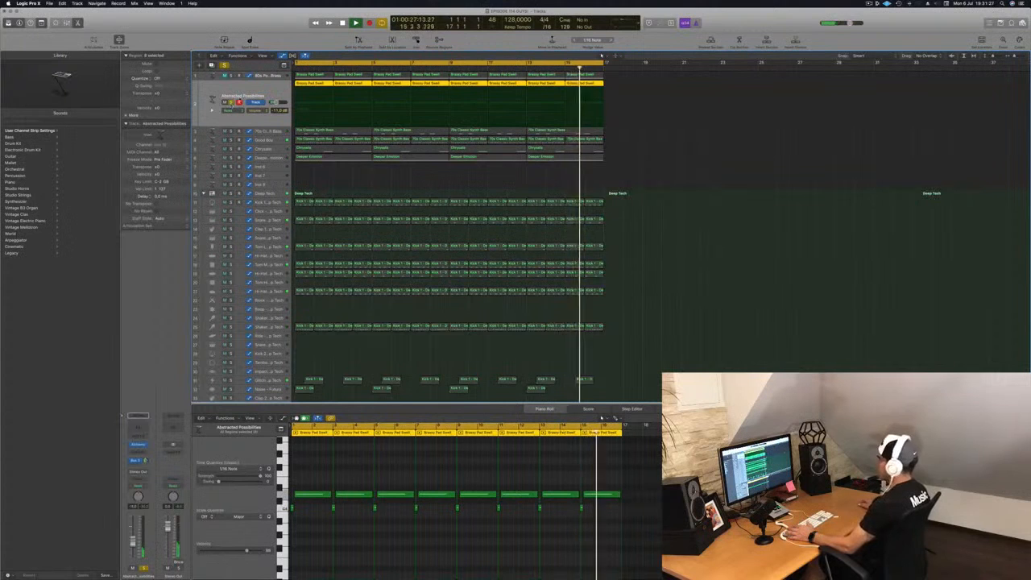
Step: Solo the 70s Classic Synth Bass and Good Boy tracks in turn to check each bass part
{"action": "left_click", "coordinate": [265, 132]}
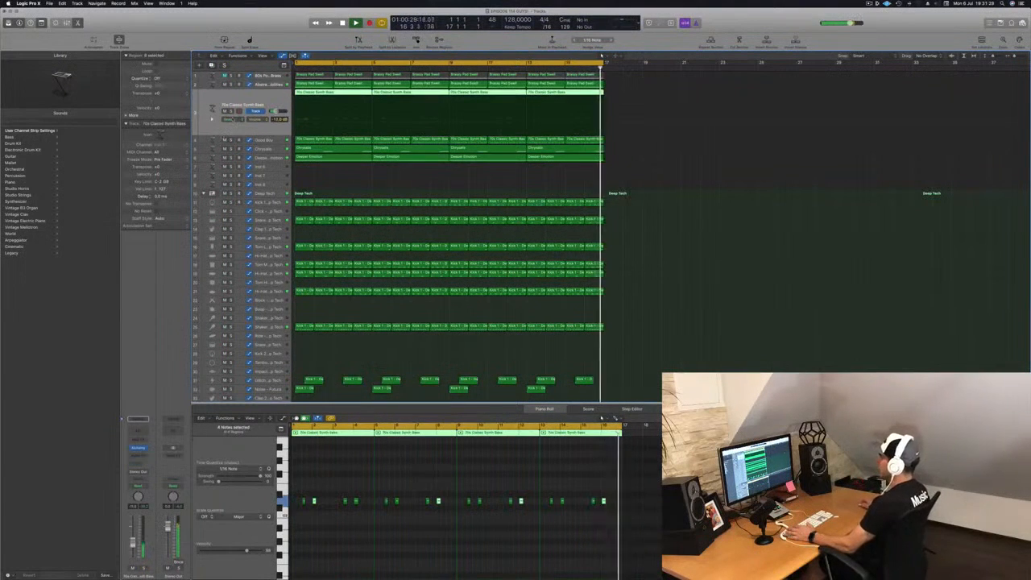
{"action": "left_click", "coordinate": [231, 112]}
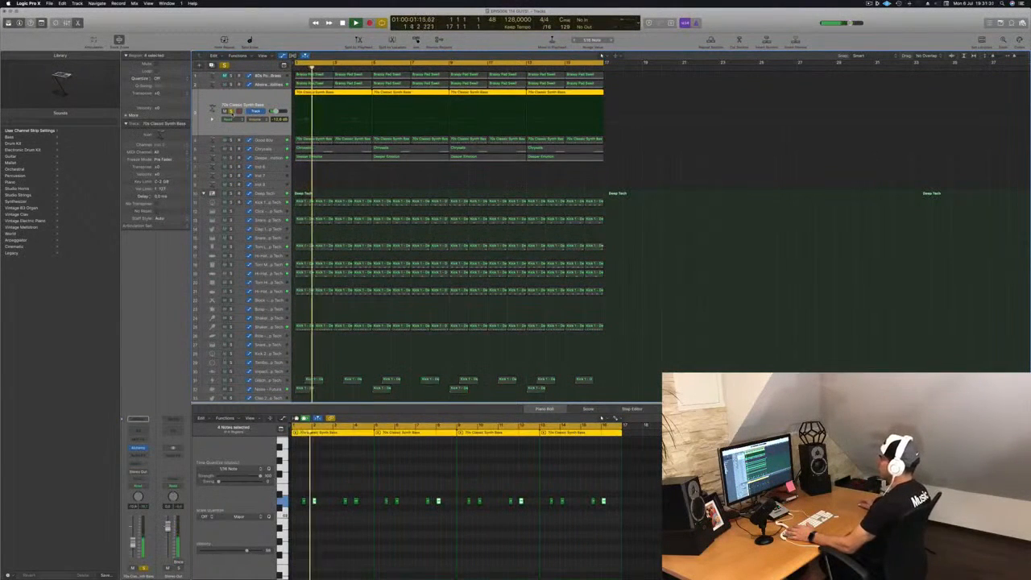
{"action": "left_click", "coordinate": [232, 112]}
{"action": "left_click", "coordinate": [232, 139]}
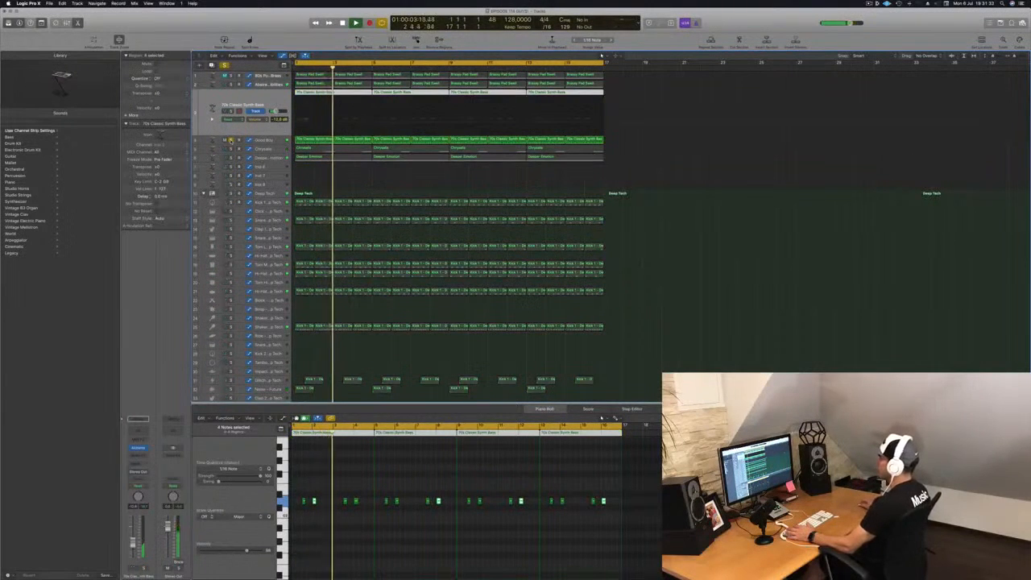
{"action": "left_click", "coordinate": [231, 141]}
Step: Duplicate the Good Boy track, copy all its regions onto the new track, and replay from the beginning
{"action": "left_click", "coordinate": [277, 141]}
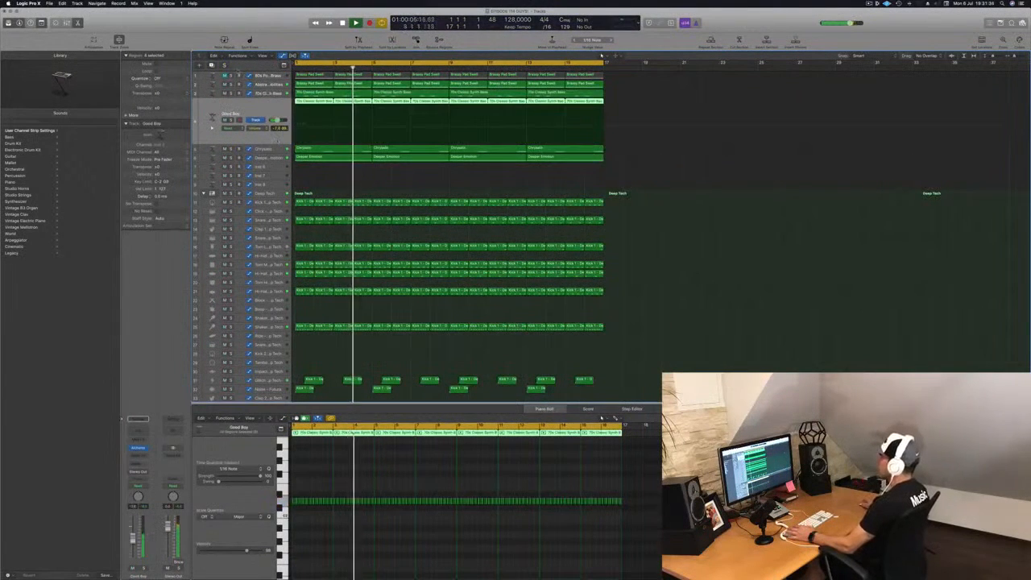
{"action": "left_click", "coordinate": [211, 66]}
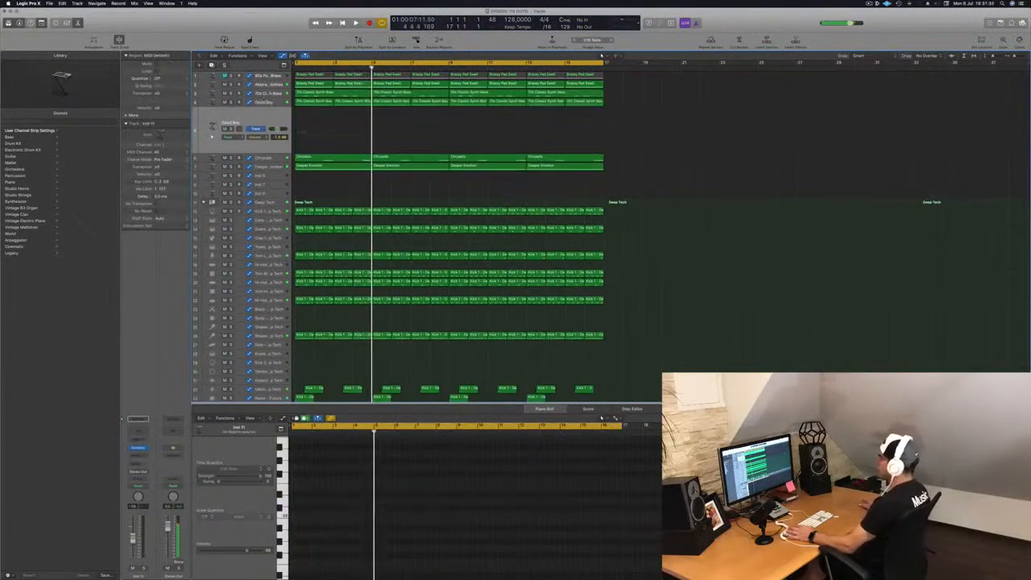
{"action": "key", "text": "Return"}
{"action": "left_click_drag", "start_coordinate": [600, 110], "coordinate": [301, 120]}
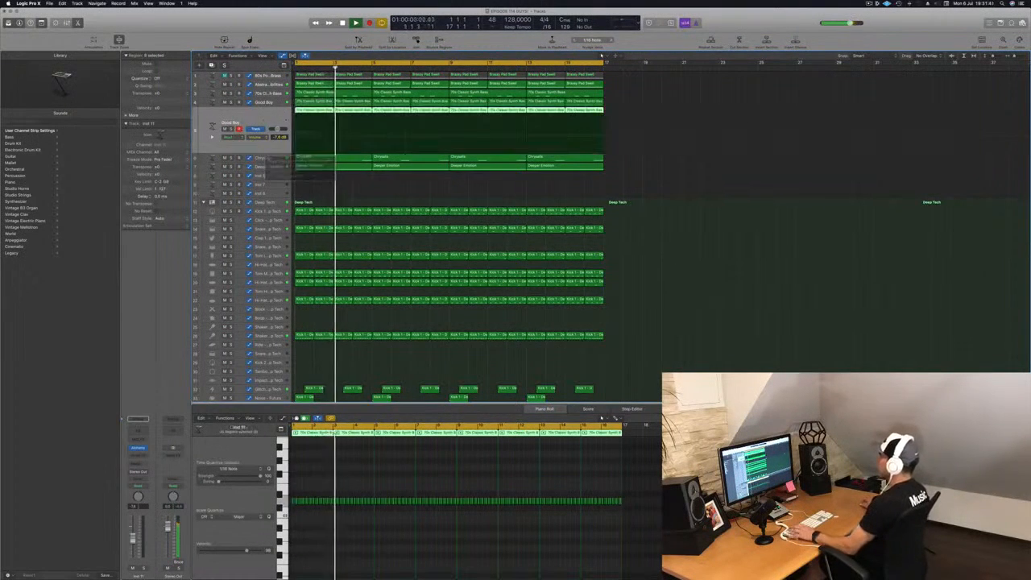
{"action": "key", "text": "Return"}
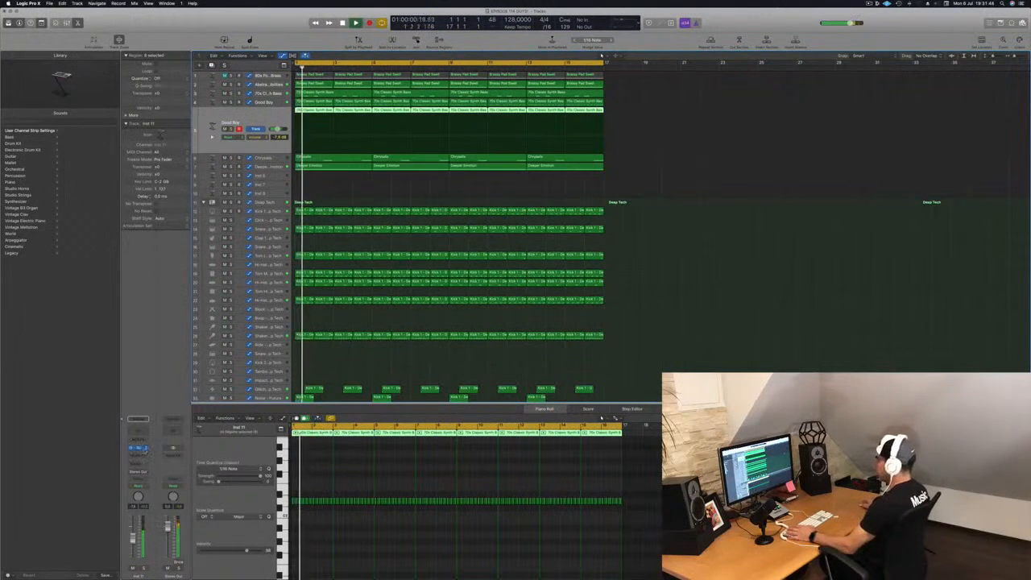
Step: Replace the duplicated track's instrument with Sculpture in stereo and move its window clear of the track headers
{"action": "left_click", "coordinate": [145, 450]}
{"action": "mouse_move", "coordinate": [171, 514]}
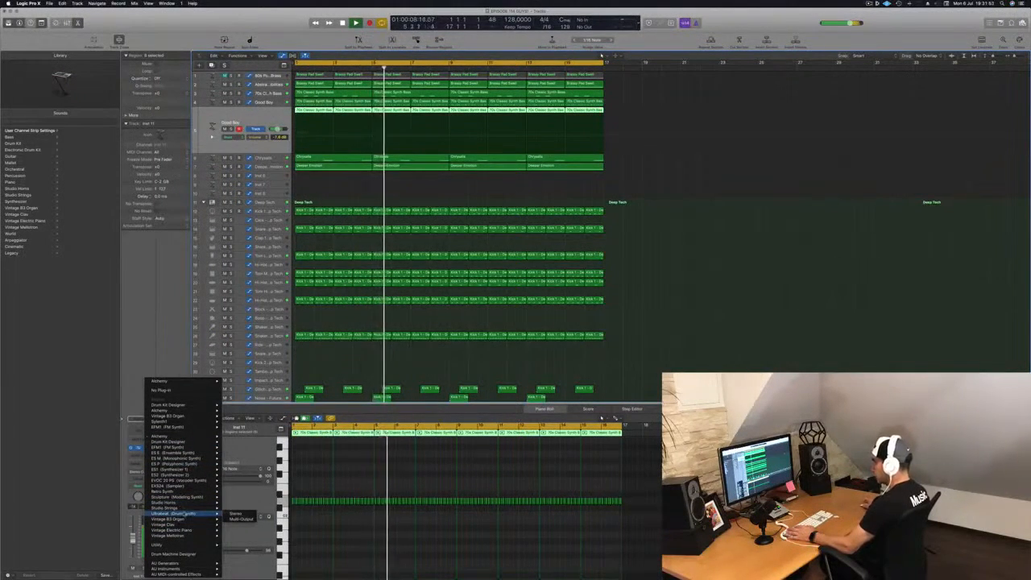
{"action": "mouse_move", "coordinate": [177, 464]}
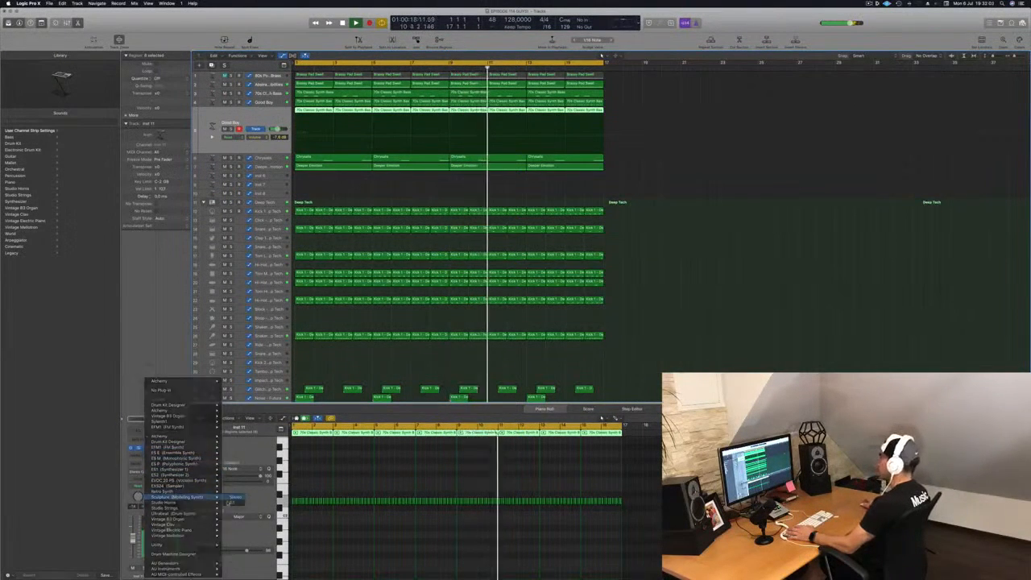
{"action": "left_click", "coordinate": [233, 497]}
{"action": "left_click_drag", "start_coordinate": [186, 22], "coordinate": [712, 169]}
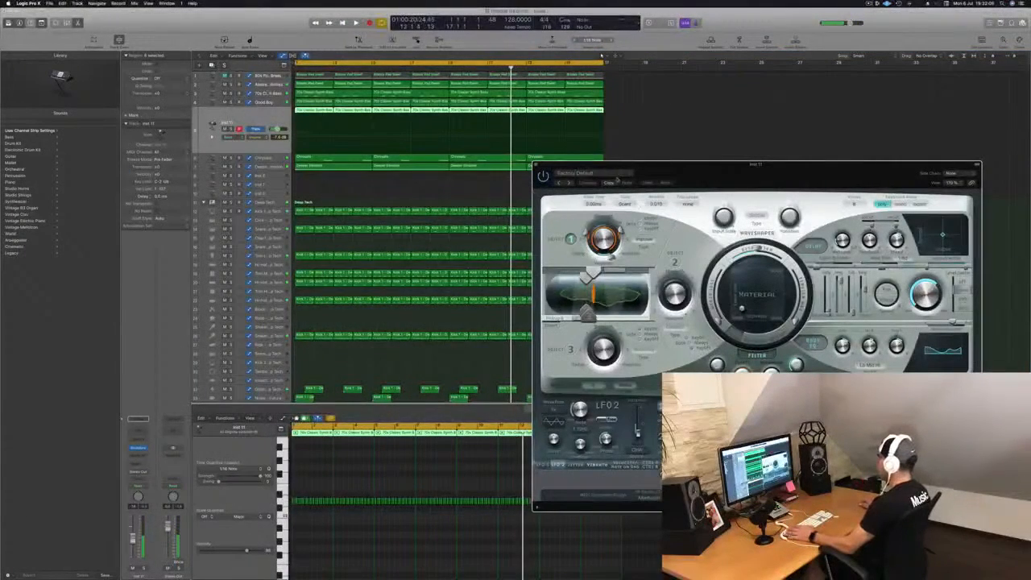
Step: Load the Lean on preset in Sculpture and start playback to hear it in the mix
{"action": "left_click", "coordinate": [614, 174]}
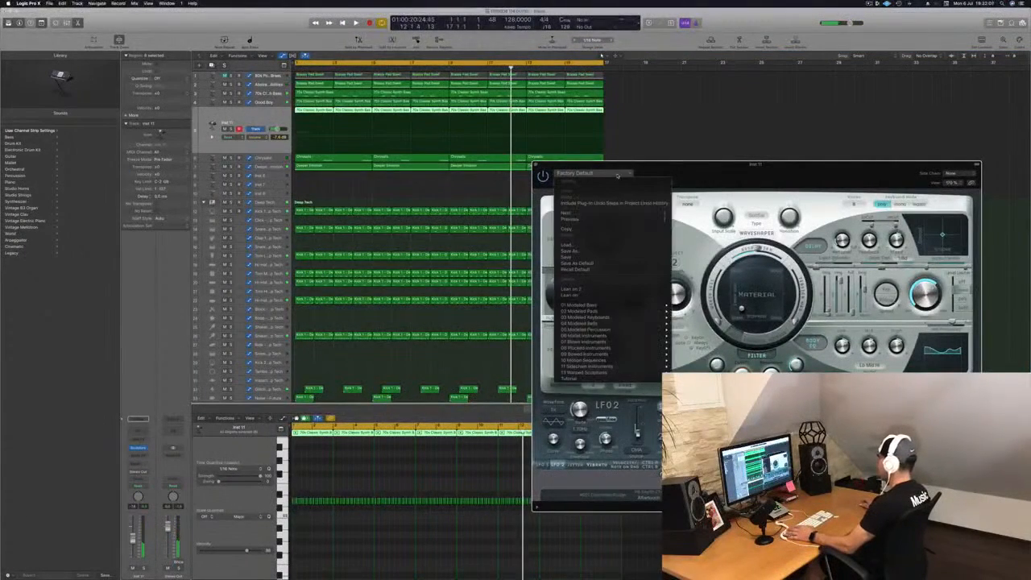
{"action": "left_click", "coordinate": [606, 297]}
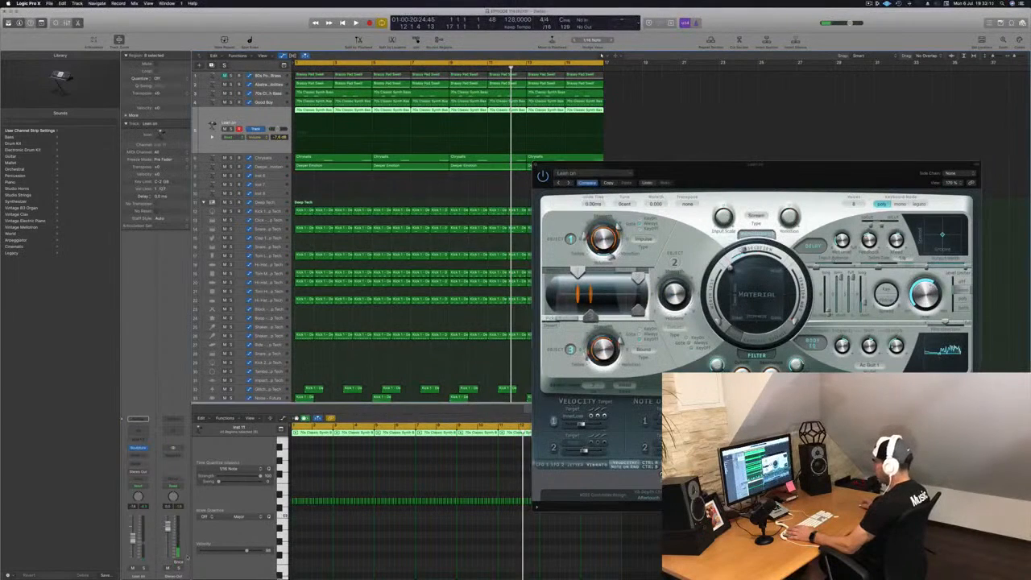
{"action": "key", "text": "space"}
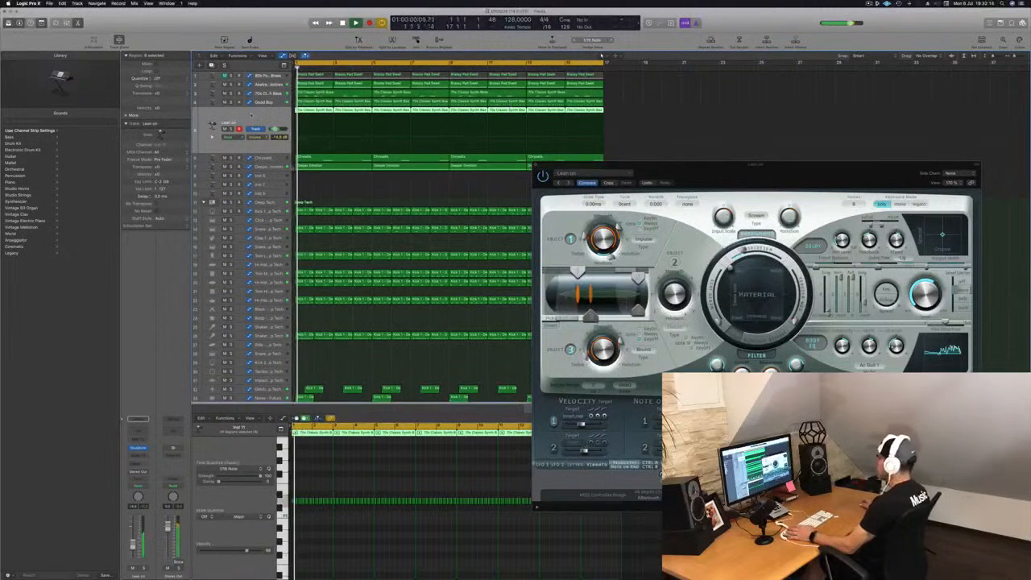
Step: Compare Aggressive Pluck Bass, Lean on 2 and neighbouring Sculpture presets with Lean on, moving the window and ending on Lean on
{"action": "left_click", "coordinate": [563, 183]}
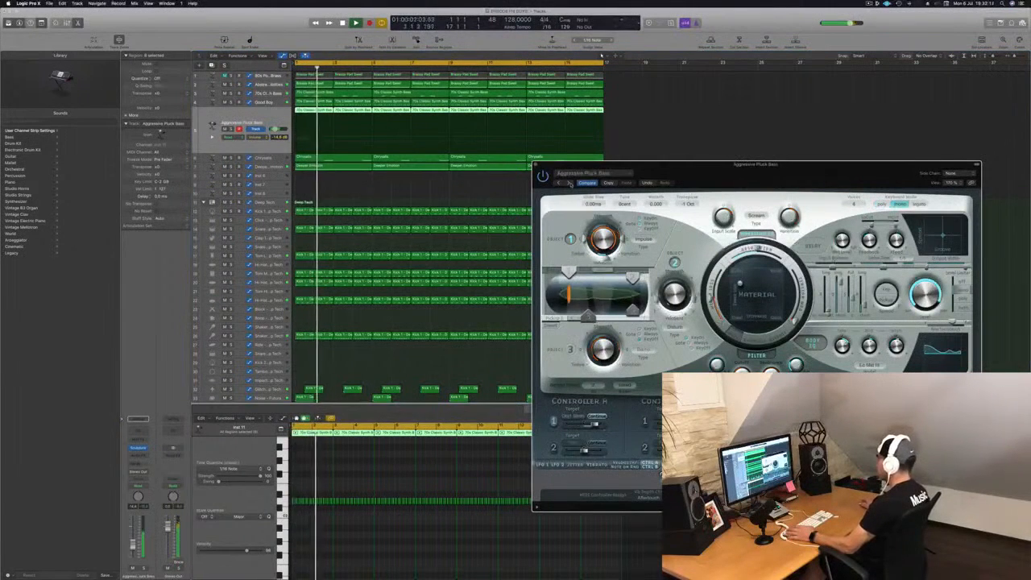
{"action": "left_click", "coordinate": [562, 184]}
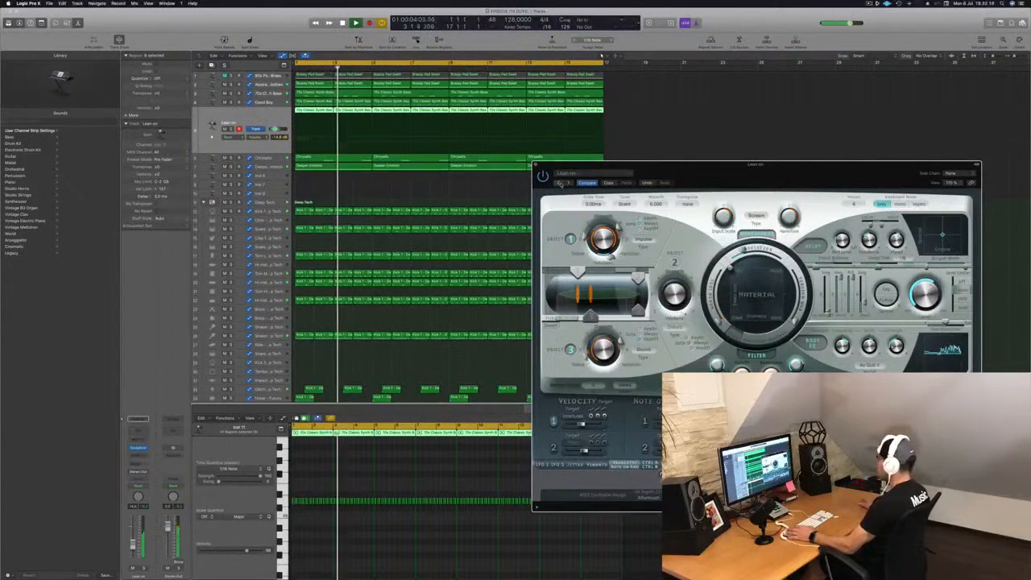
{"action": "left_click", "coordinate": [561, 184]}
{"action": "left_click_drag", "start_coordinate": [561, 184], "coordinate": [511, 183]}
{"action": "left_click", "coordinate": [145, 569]}
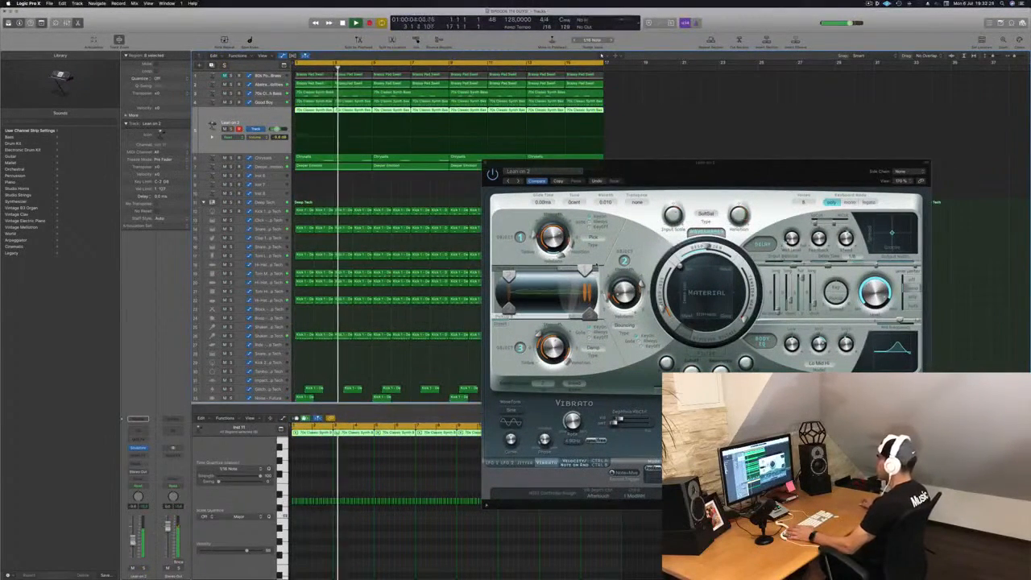
{"action": "left_click", "coordinate": [518, 181]}
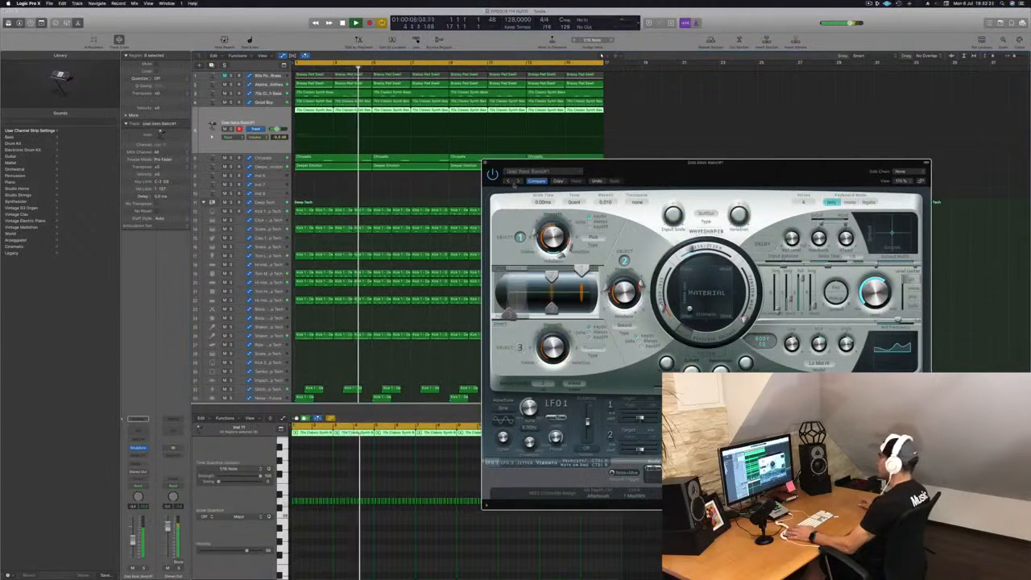
{"action": "left_click", "coordinate": [518, 181]}
{"action": "left_click", "coordinate": [518, 181]}
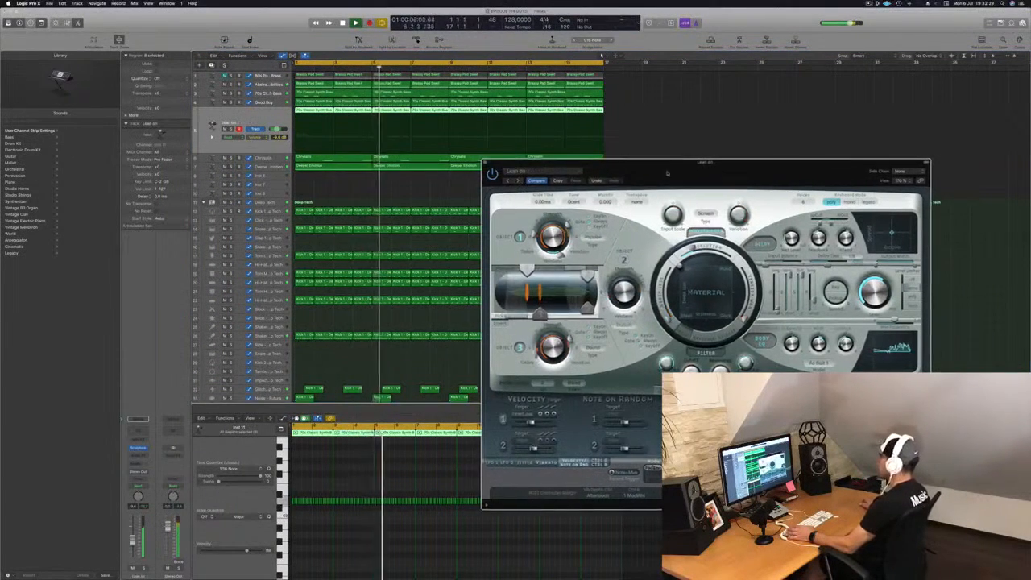
Step: Replay the loop from the beginning and add a Channel EQ to the Lean on track
{"action": "left_click_drag", "start_coordinate": [668, 170], "coordinate": [659, 171]}
{"action": "key", "text": "space"}
{"action": "key", "text": "space"}
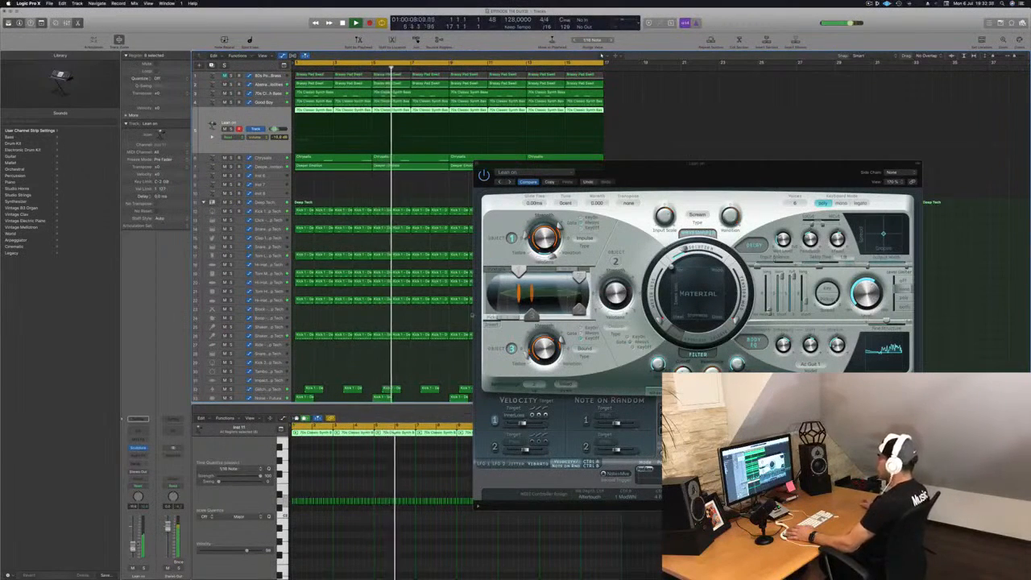
{"action": "key", "text": "Return"}
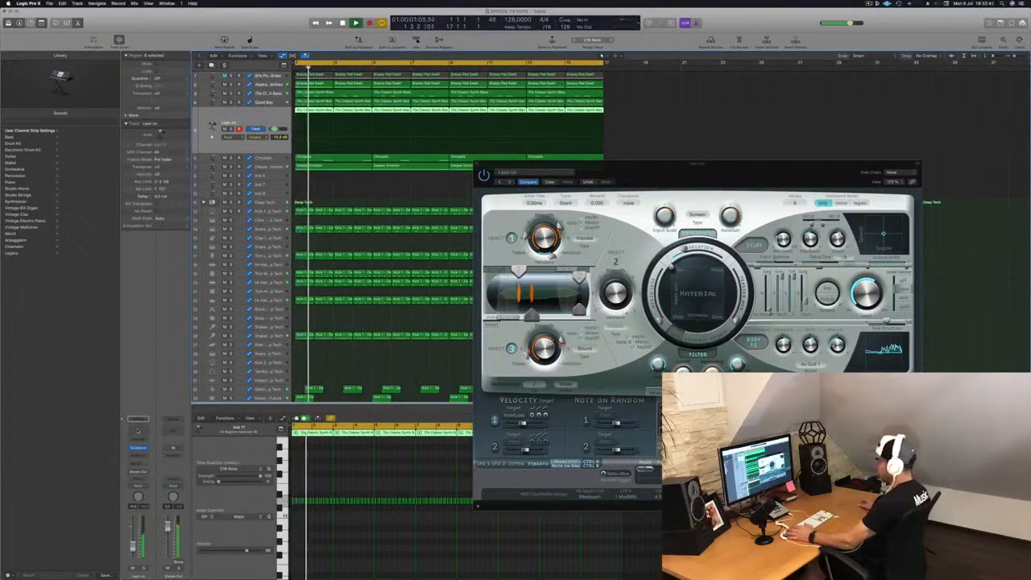
{"action": "left_click", "coordinate": [138, 419]}
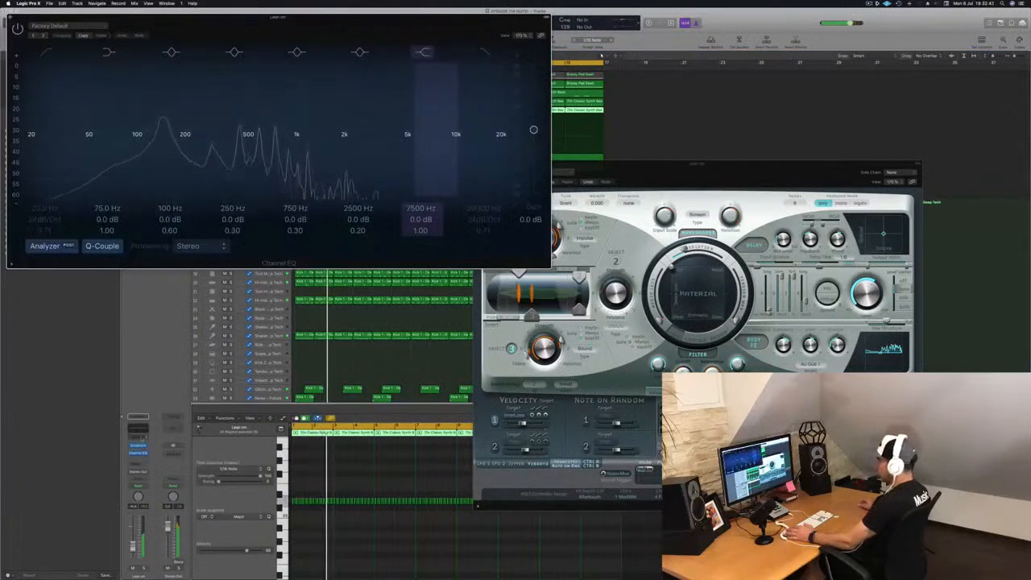
{"action": "left_click", "coordinate": [137, 465]}
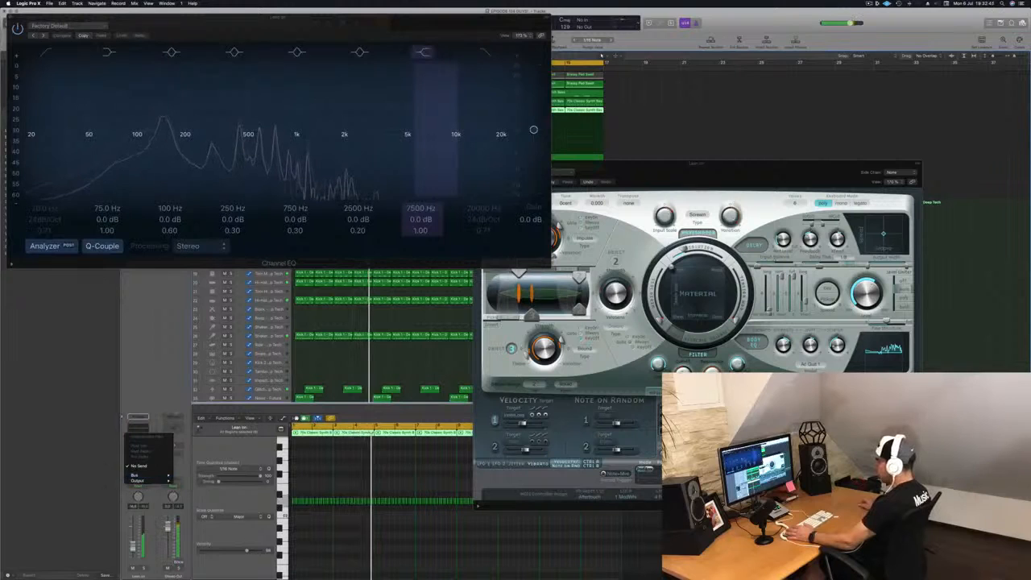
{"action": "key", "text": "Escape"}
Step: Insert a stereo Stereo Delay on the Lean on track and move its window over the Sculpture window
{"action": "left_click", "coordinate": [138, 458]}
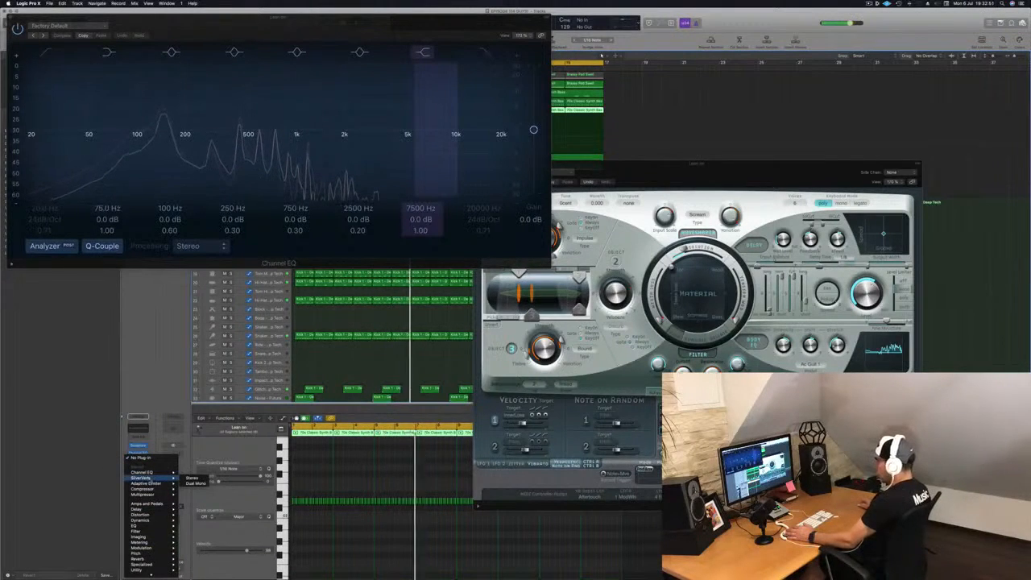
{"action": "mouse_move", "coordinate": [154, 504]}
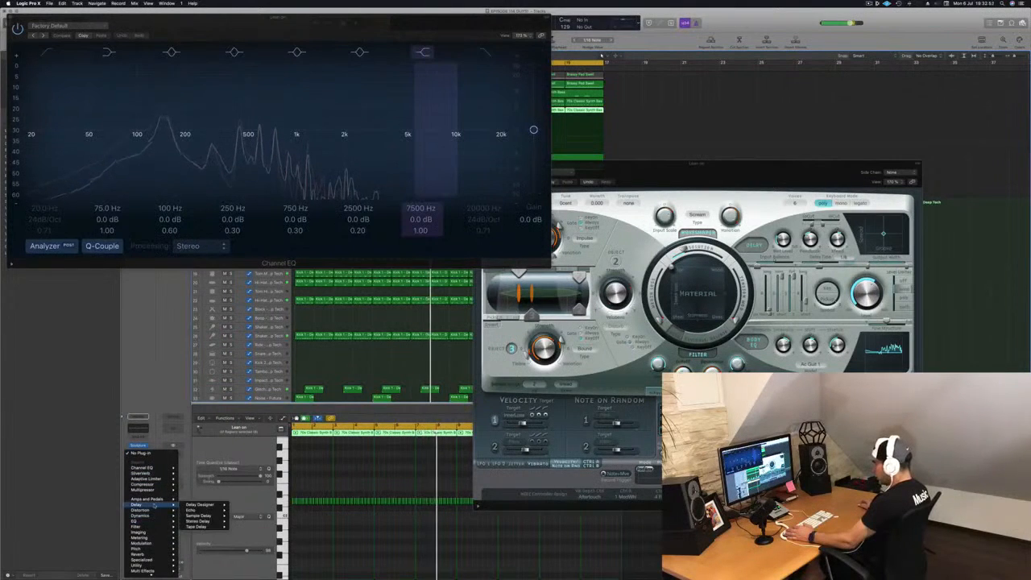
{"action": "mouse_move", "coordinate": [208, 521]}
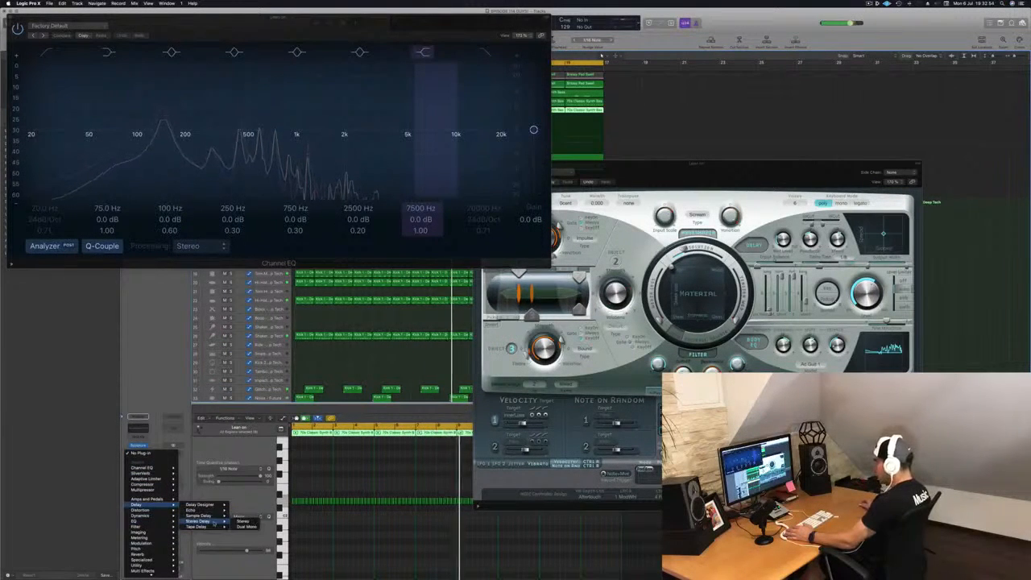
{"action": "left_click", "coordinate": [242, 521]}
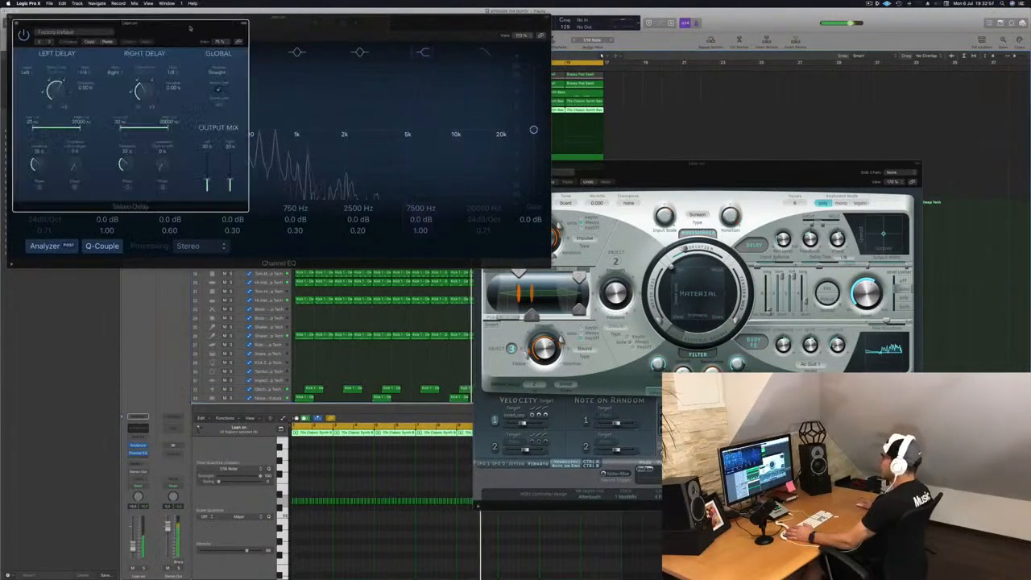
{"action": "left_click_drag", "start_coordinate": [201, 30], "coordinate": [581, 203]}
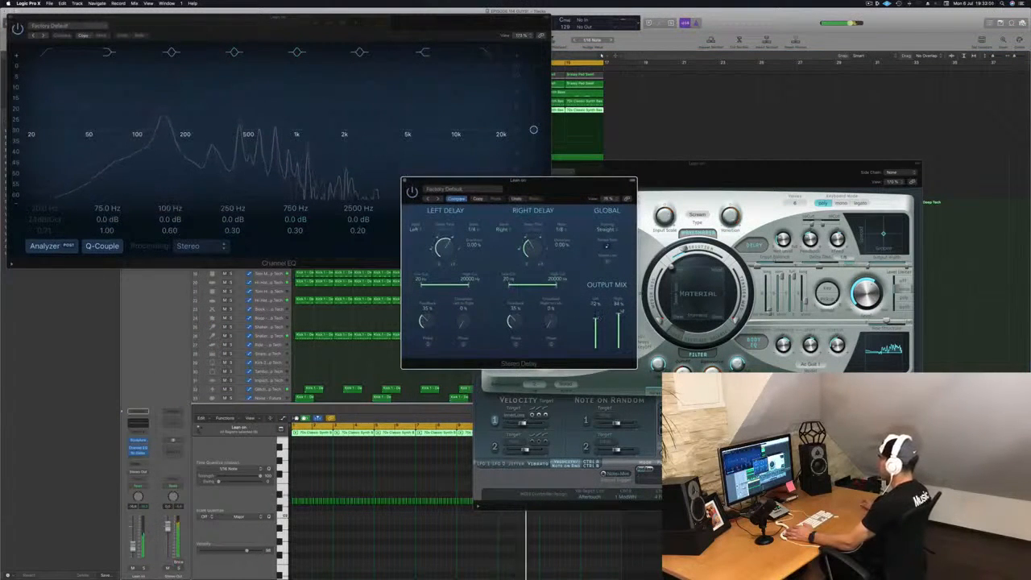
Step: Close the Channel EQ window and set the Stereo Delay's output mix to 51% left and 69% right
{"action": "left_click", "coordinate": [11, 17]}
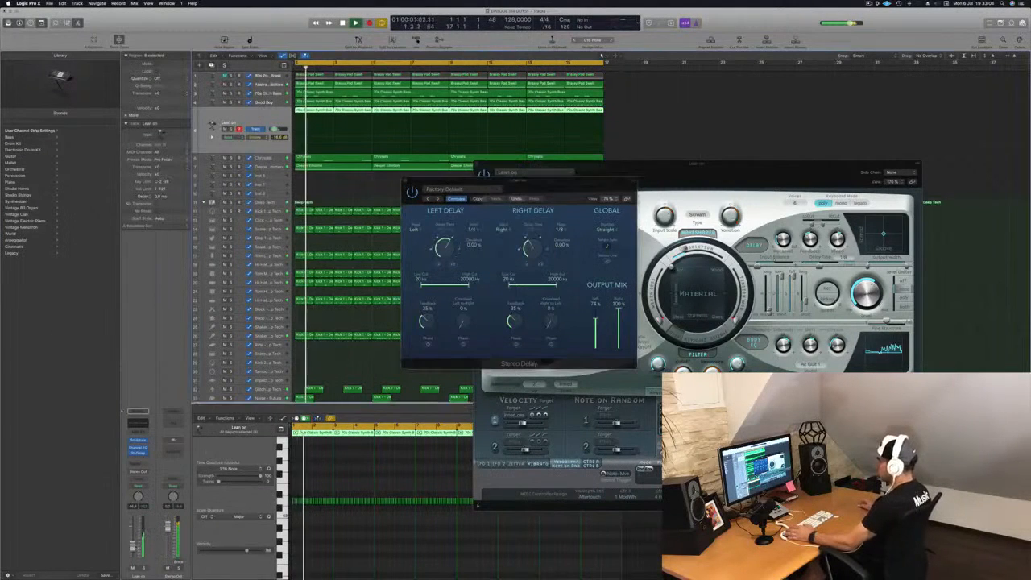
{"action": "left_click_drag", "start_coordinate": [556, 183], "coordinate": [537, 183]}
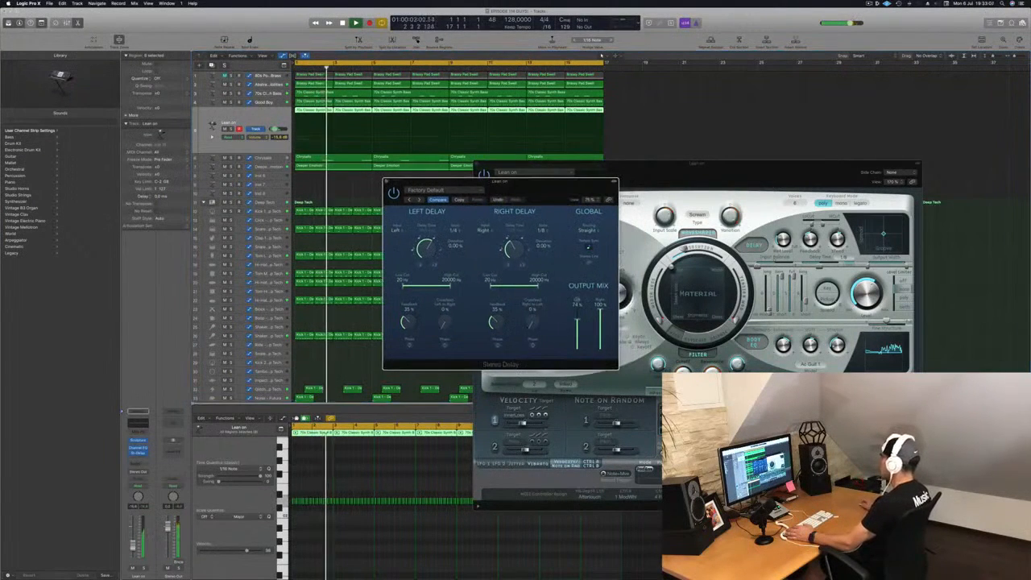
{"action": "left_click_drag", "start_coordinate": [577, 320], "coordinate": [600, 323]}
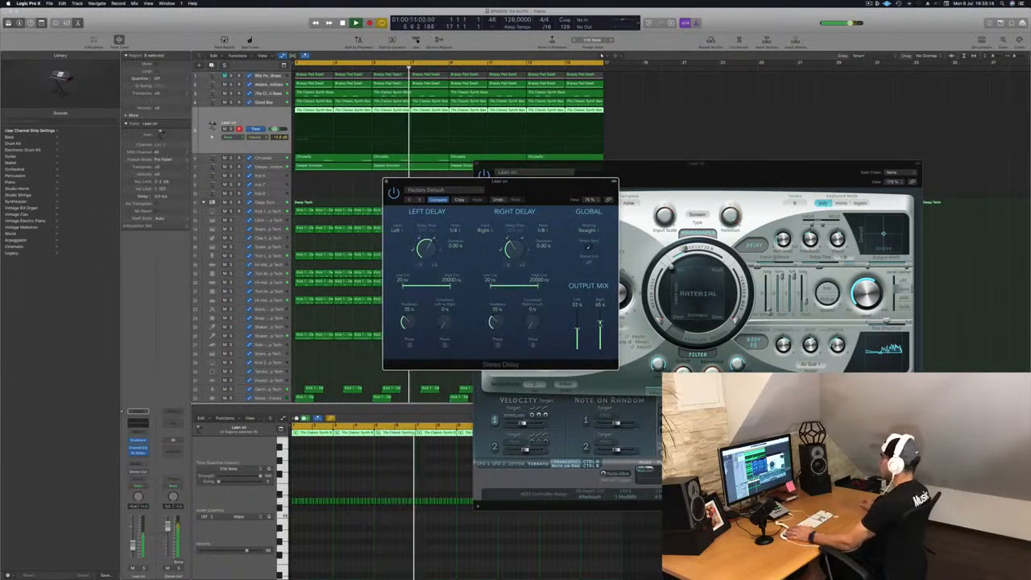
Step: Audition the Lean on track soloed by itself and together with Good Boy, and close the Sculpture window
{"action": "key", "text": "space"}
{"action": "left_click", "coordinate": [144, 568]}
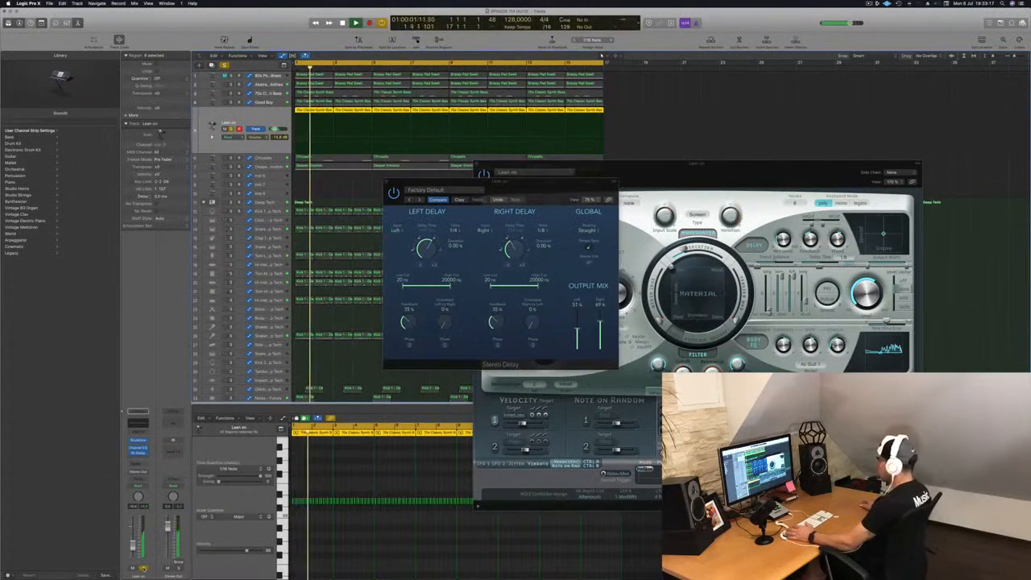
{"action": "left_click", "coordinate": [144, 568]}
{"action": "left_click_drag", "start_coordinate": [519, 182], "coordinate": [814, 173]}
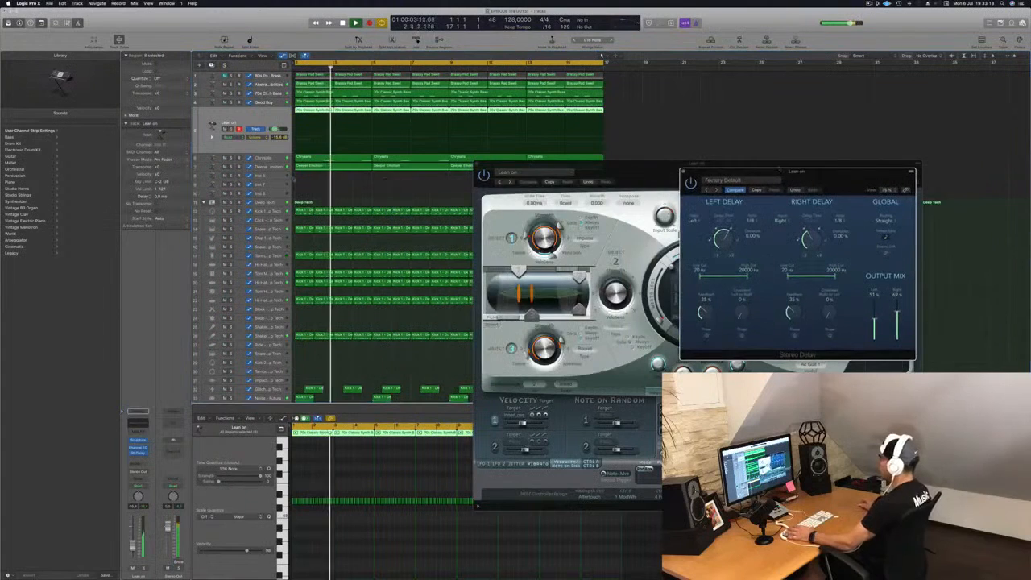
{"action": "key", "text": "Return"}
{"action": "left_click", "coordinate": [231, 102]}
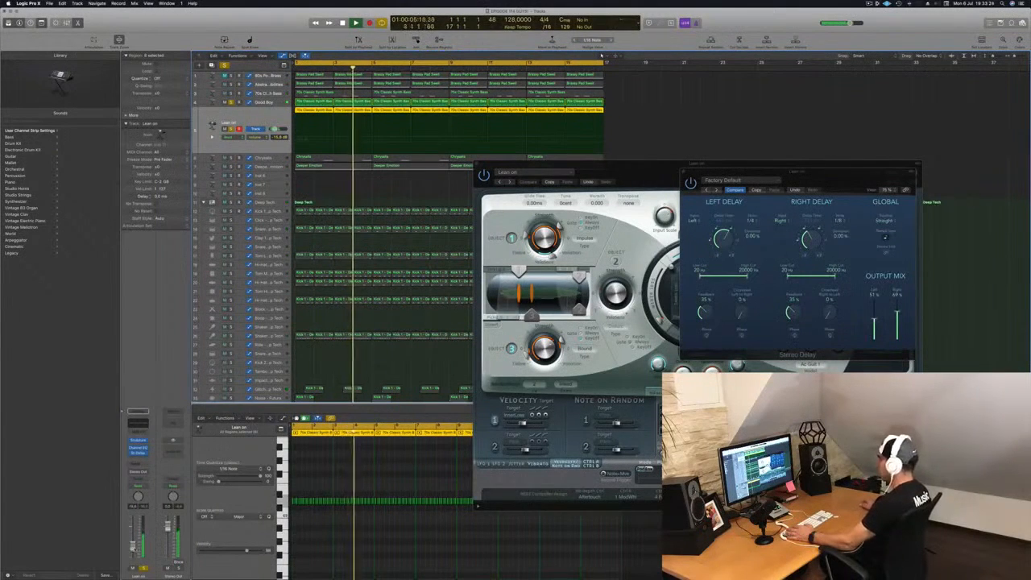
{"action": "left_click_drag", "start_coordinate": [647, 184], "coordinate": [521, 216]}
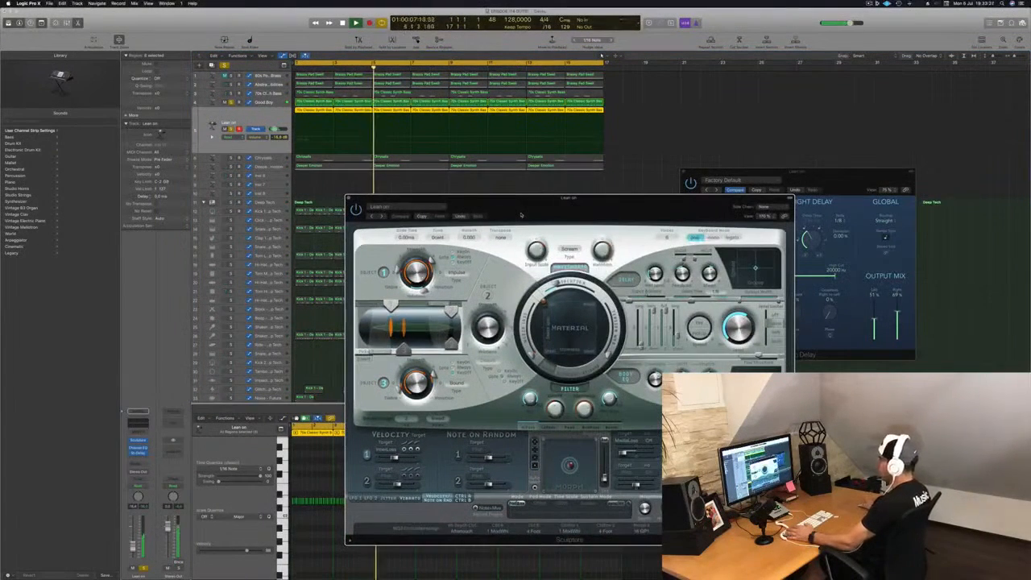
{"action": "key", "text": "super+w"}
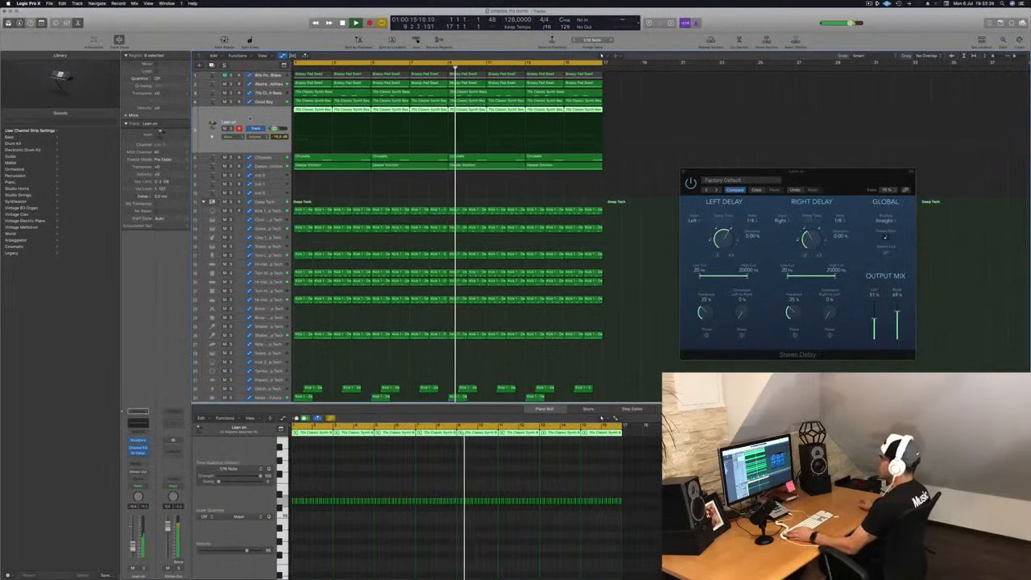
Step: Reopen the Lean on track's Stereo Delay, lower its output mix to 20% on the left, and hide the window
{"action": "key", "text": "super+Left"}
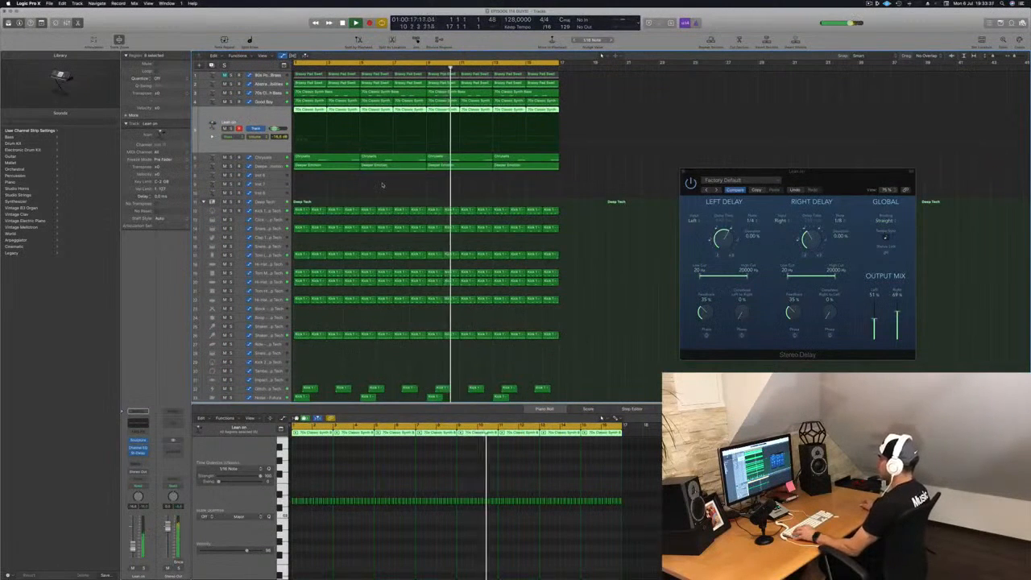
{"action": "scroll", "coordinate": [383, 185], "scroll_direction": "down", "scroll_amount": 1}
{"action": "scroll", "coordinate": [382, 185], "scroll_direction": "down", "scroll_amount": 1}
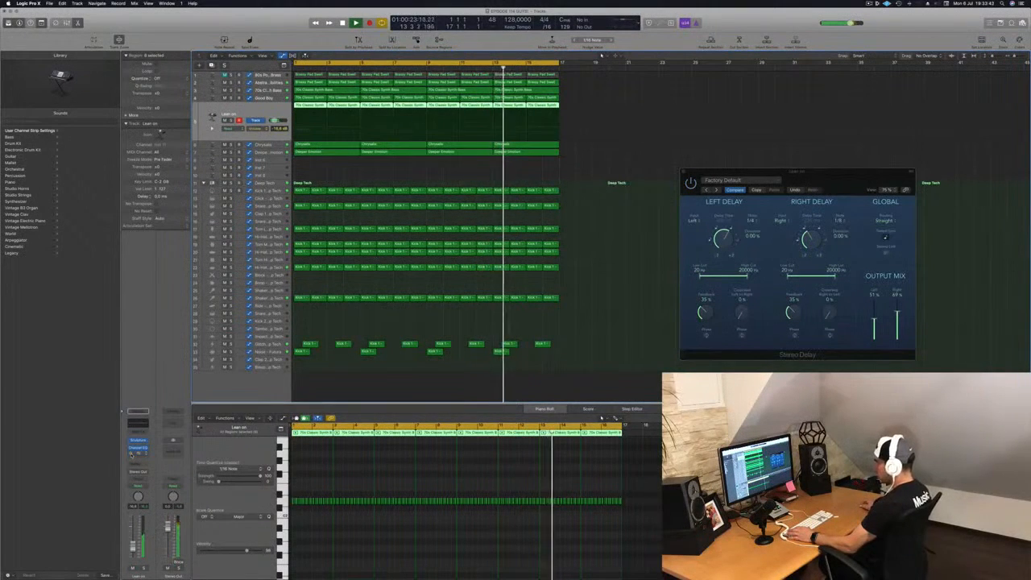
{"action": "left_click", "coordinate": [137, 455]}
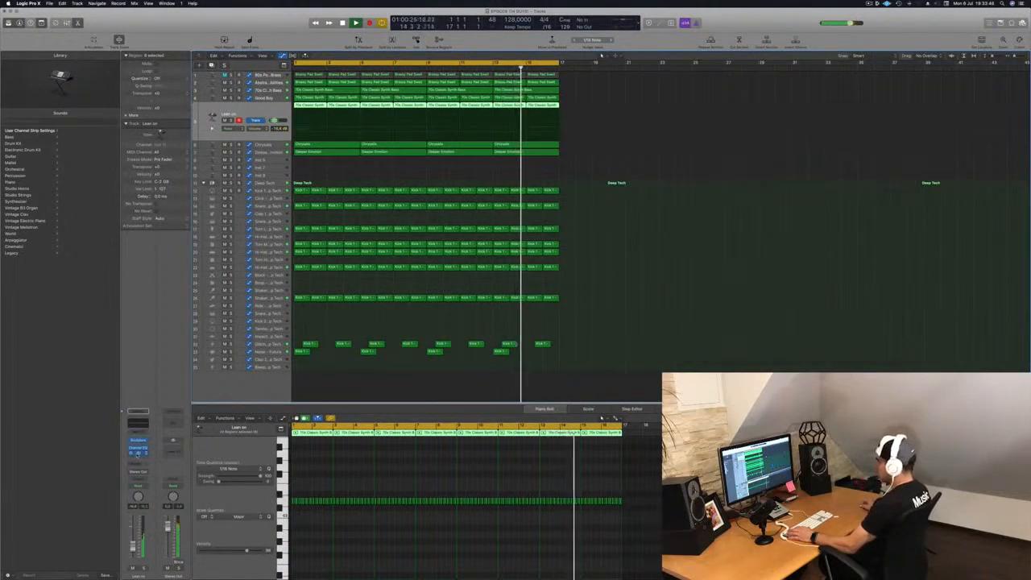
{"action": "left_click", "coordinate": [137, 454]}
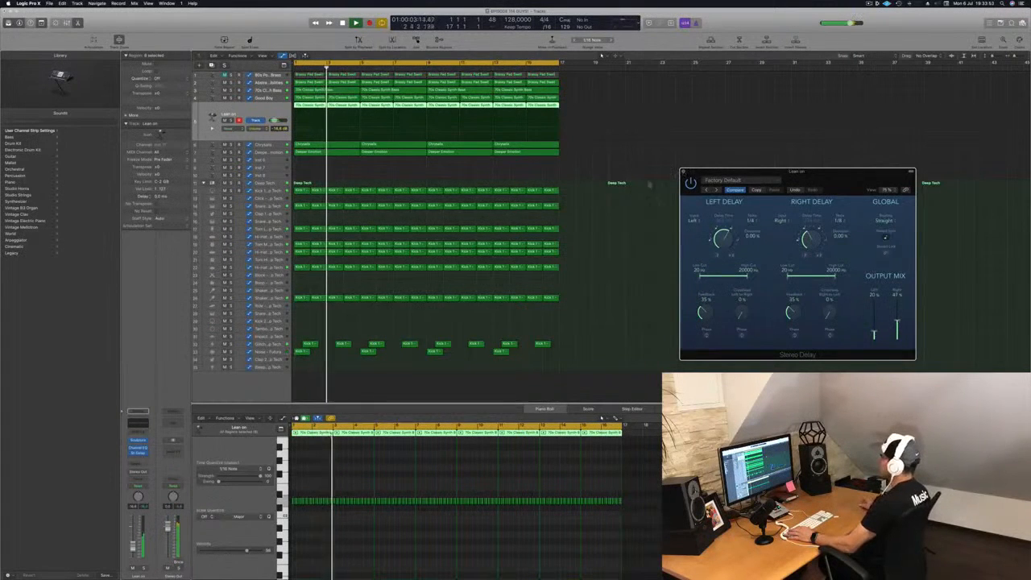
{"action": "key", "text": "v"}
Step: Select the 70s Classic Synth Bass track and compare it soloed and in the mix from the beginning
{"action": "key", "text": "Up"}
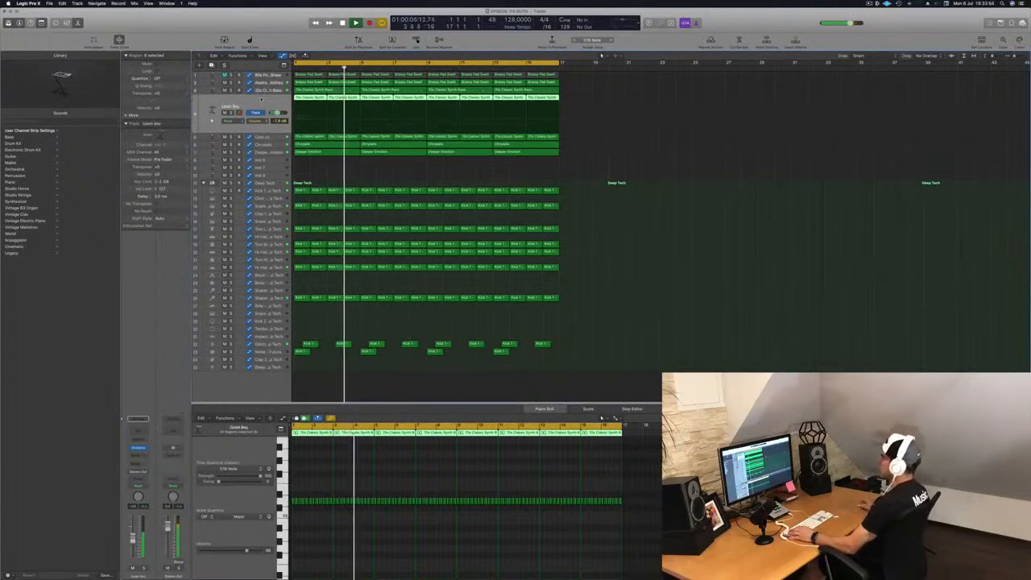
{"action": "key", "text": "Up"}
{"action": "key", "text": "Return"}
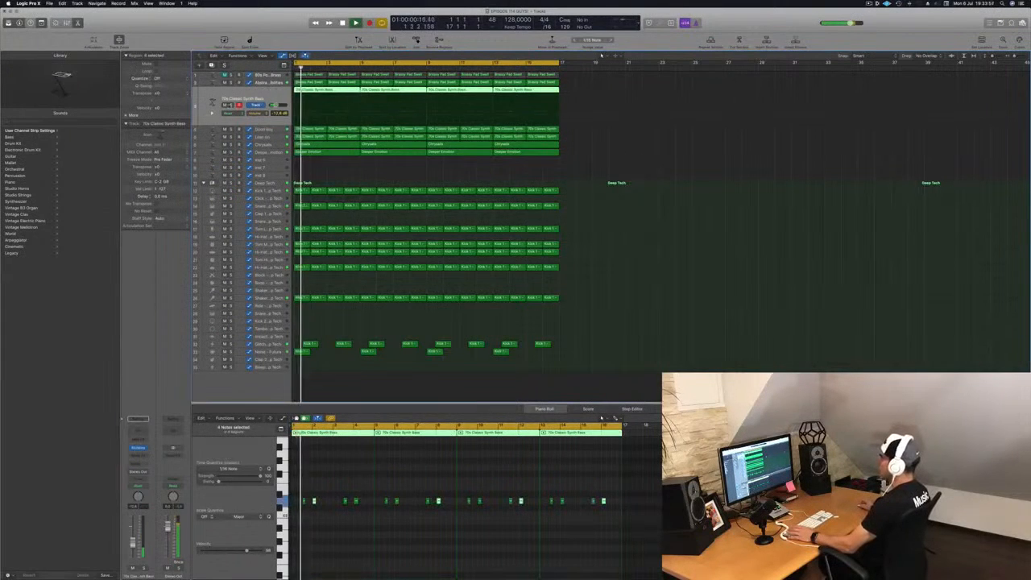
{"action": "key", "text": "s"}
{"action": "key", "text": "s"}
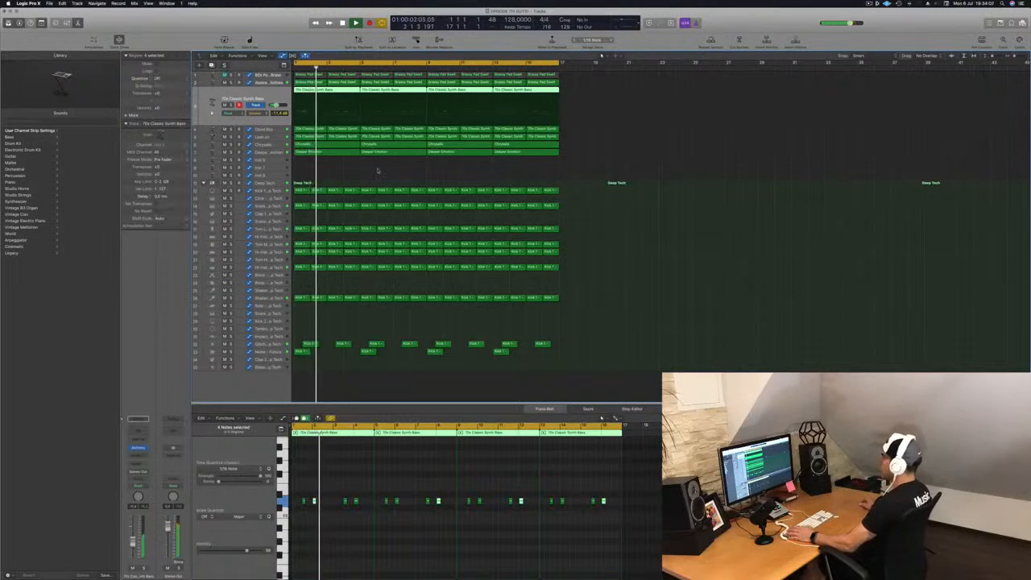
Step: Duplicate the 70s Classic Synth Bass track with its first region and copy that region's four notes one bar later
{"action": "key", "text": "super+d"}
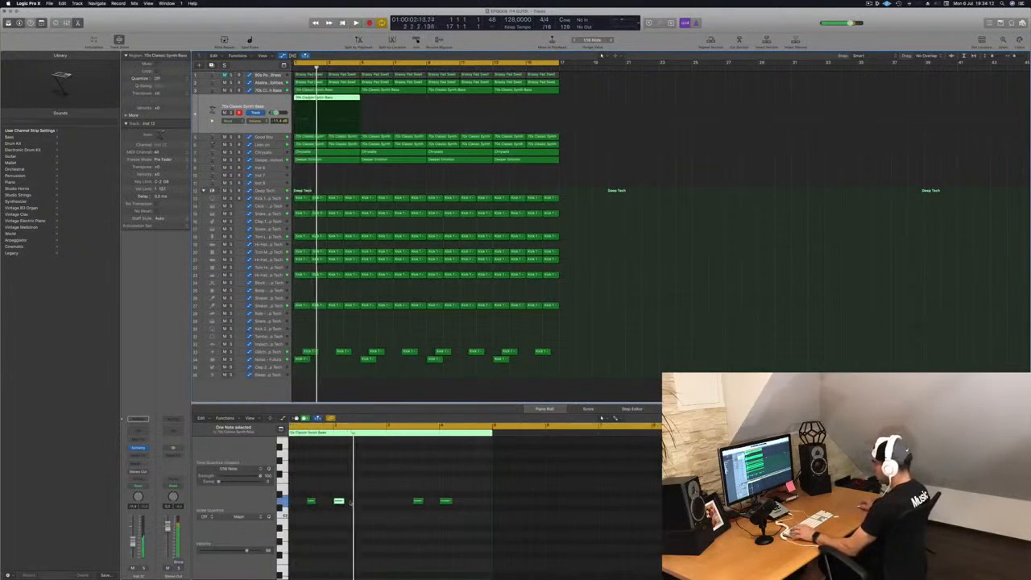
{"action": "left_click_drag", "start_coordinate": [313, 491], "coordinate": [496, 511]}
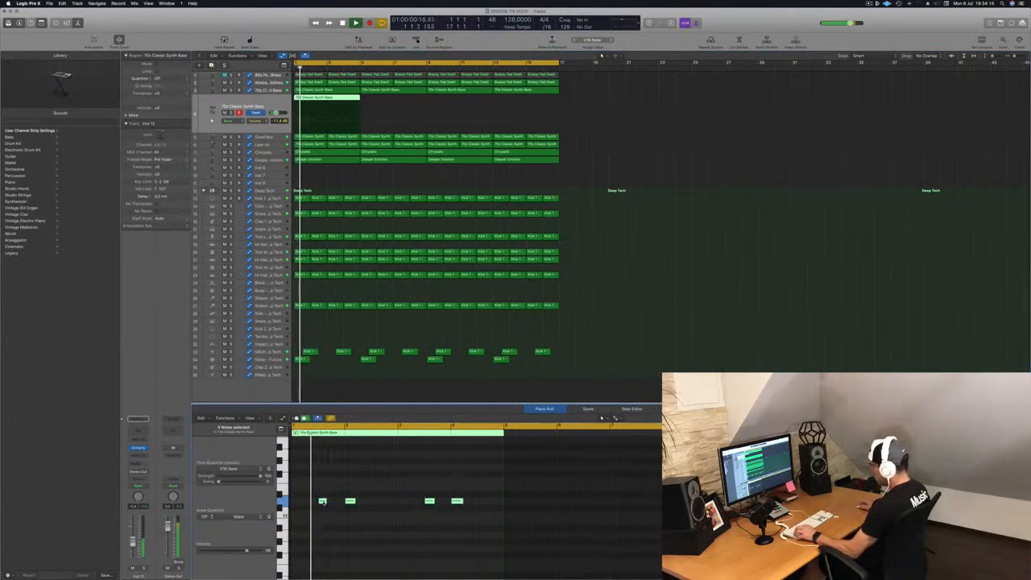
{"action": "scroll", "coordinate": [323, 504], "scroll_direction": "up", "scroll_amount": 5}
{"action": "scroll", "coordinate": [334, 505], "scroll_direction": "left", "scroll_amount": 3}
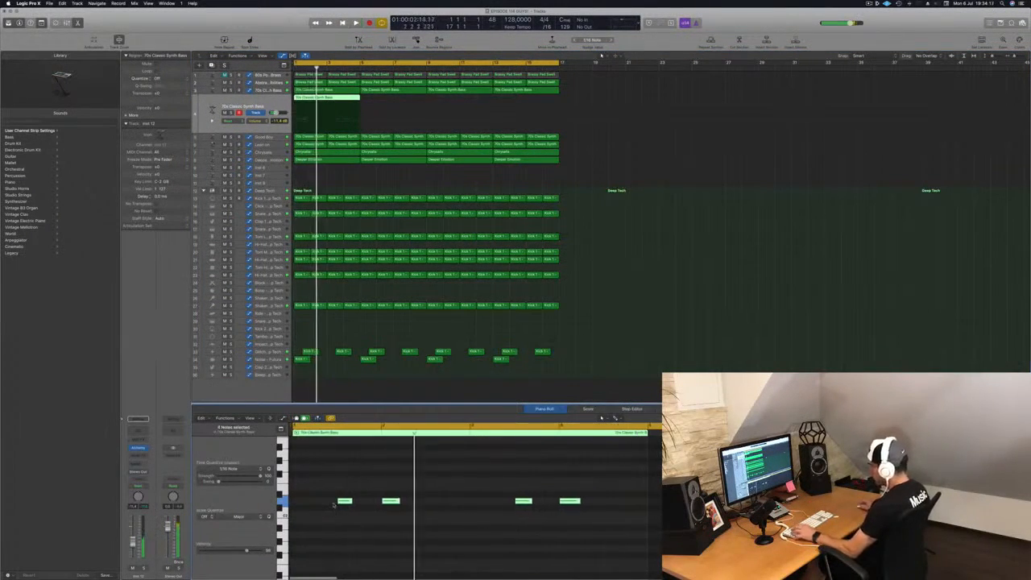
{"action": "left_click_drag", "start_coordinate": [344, 503], "coordinate": [437, 507]}
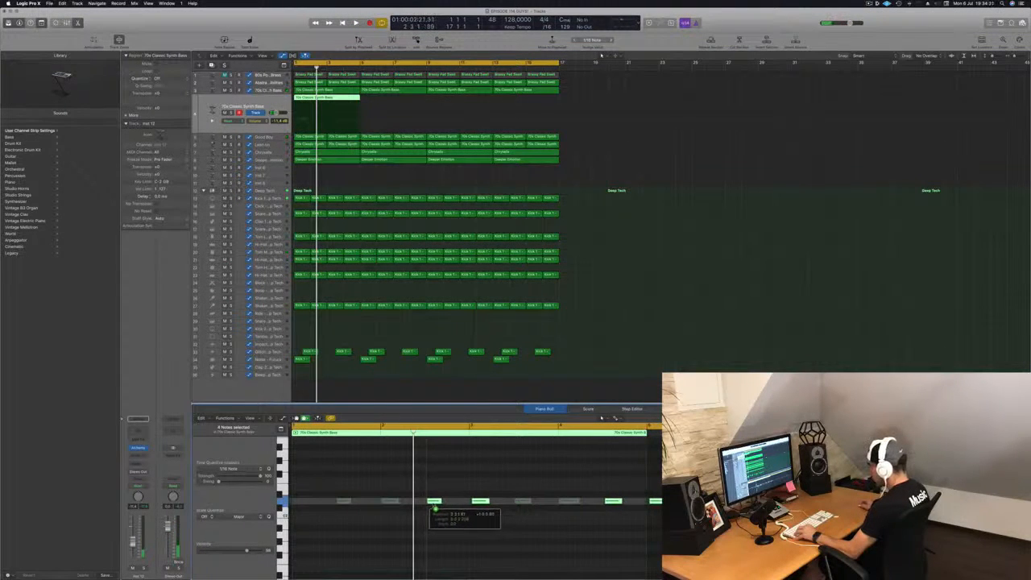
{"action": "left_click_drag", "start_coordinate": [432, 505], "coordinate": [435, 505]}
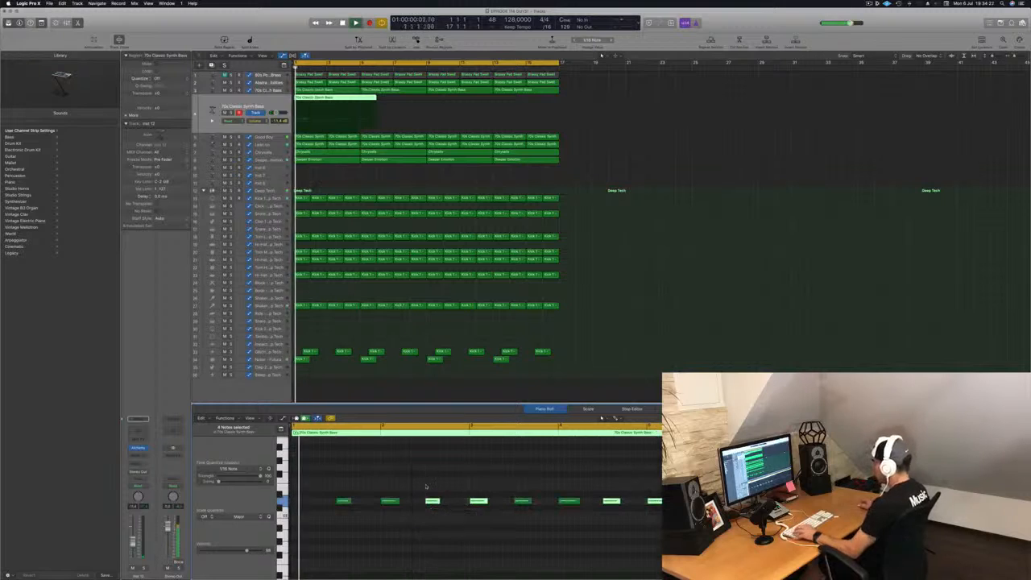
Step: Delete the surplus notes in the duplicated bass region, keeping only one in bar 2 and one in bar 4
{"action": "left_click_drag", "start_coordinate": [331, 492], "coordinate": [377, 513]}
{"action": "key", "text": "BackSpace"}
{"action": "left_click_drag", "start_coordinate": [464, 486], "coordinate": [548, 519]}
{"action": "key", "text": "BackSpace"}
{"action": "key", "text": "BackSpace"}
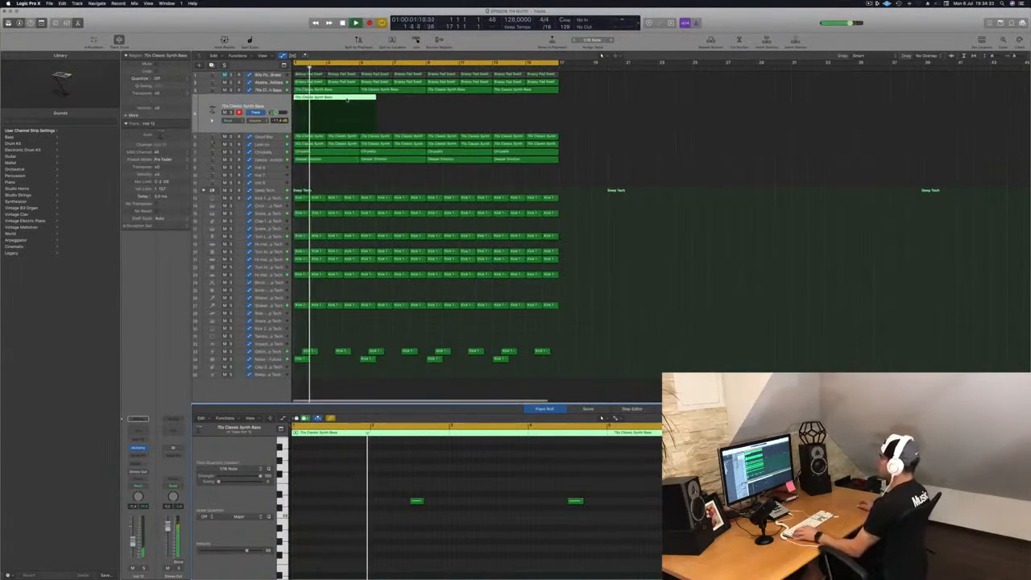
Step: Split the duplicated bass region at bar 5, delete the excess part, and replay from the beginning
{"action": "left_click_drag", "start_coordinate": [359, 98], "coordinate": [361, 98]}
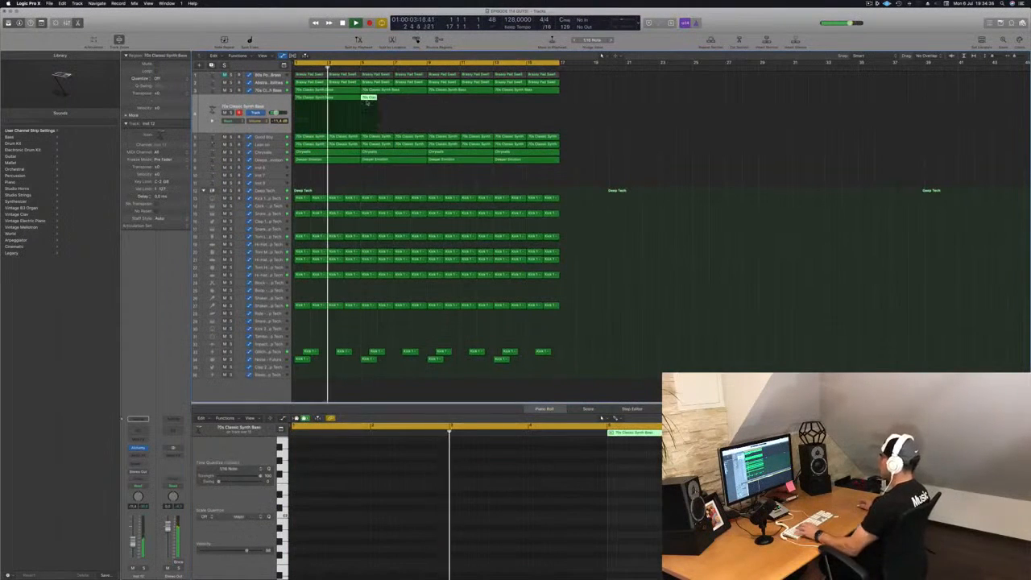
{"action": "key", "text": "BackSpace"}
{"action": "key", "text": "Return"}
Step: Select the trimmed bass region, open its track's Alchemy instrument, and move the window clear of the track headers
{"action": "left_click", "coordinate": [348, 98]}
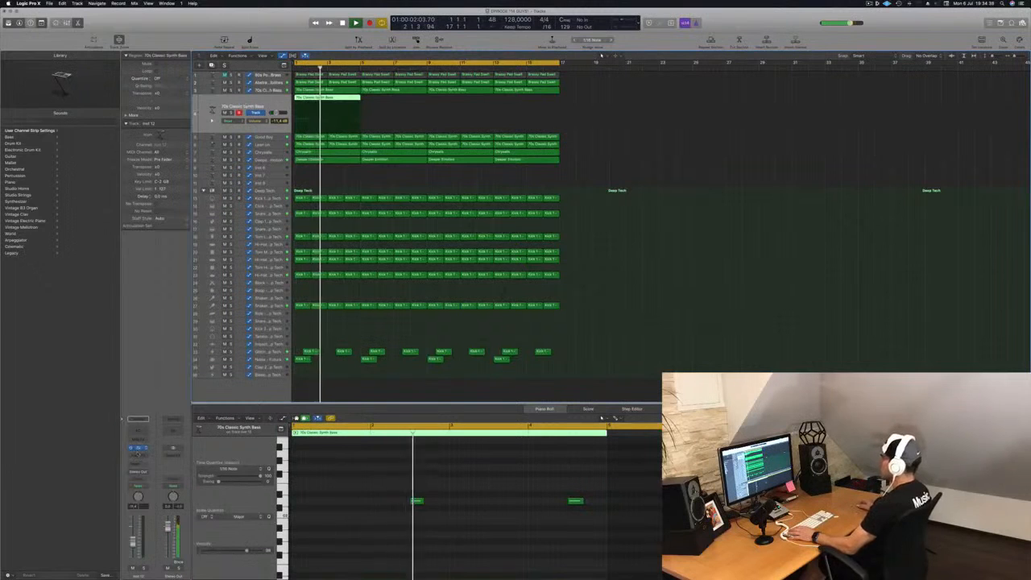
{"action": "left_click", "coordinate": [138, 448]}
{"action": "left_click_drag", "start_coordinate": [207, 23], "coordinate": [661, 150]}
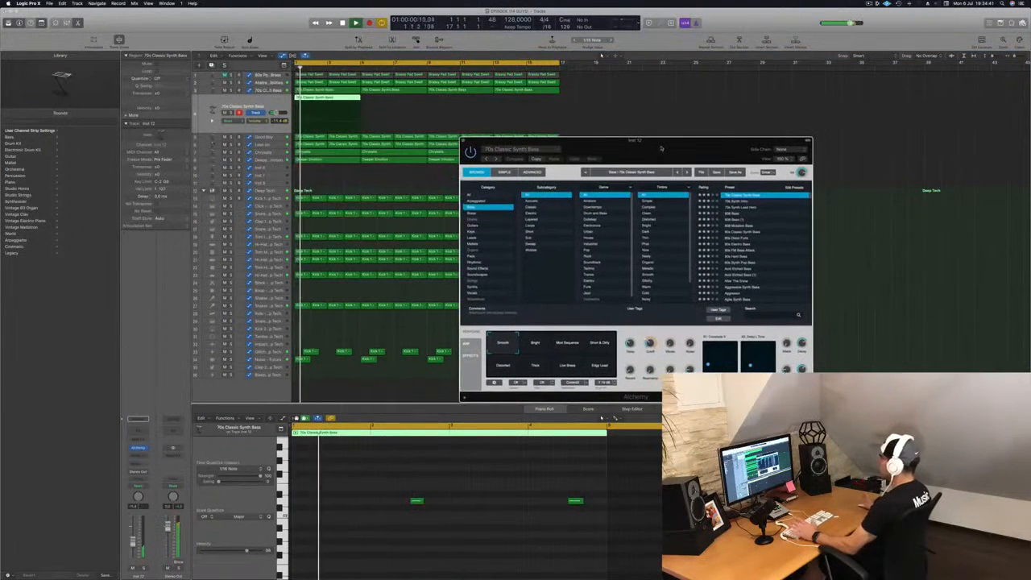
Step: Copy the trimmed bass region to bar 5 and select the Lean on track
{"action": "left_click_drag", "start_coordinate": [322, 97], "coordinate": [388, 105]}
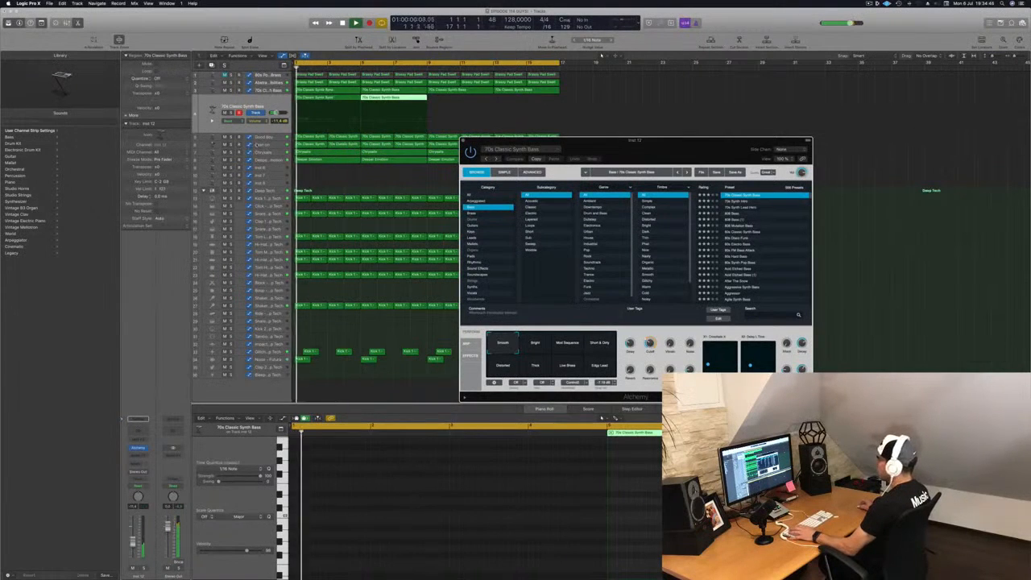
{"action": "left_click", "coordinate": [264, 146]}
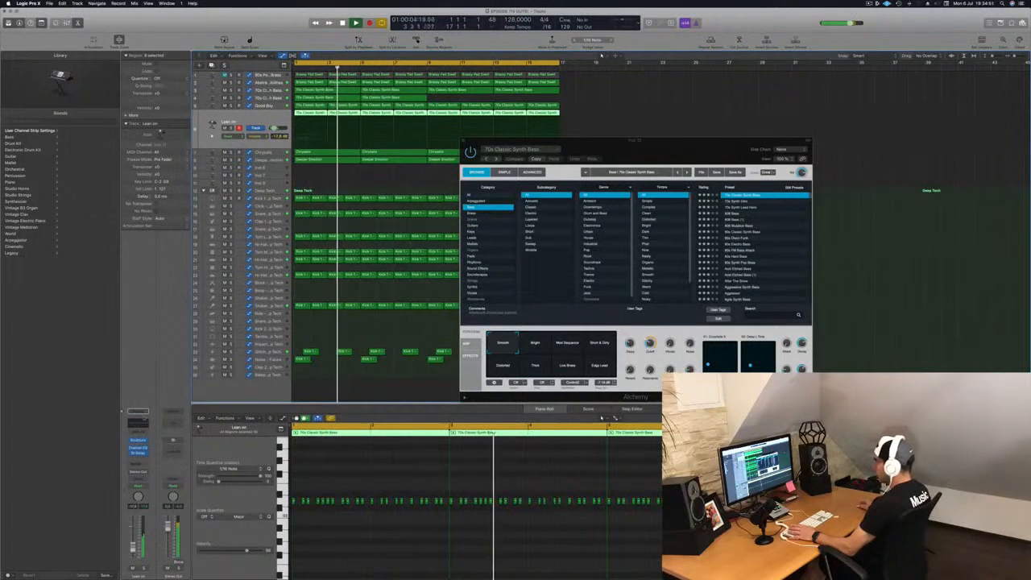
Step: Cut the low frequencies of the Lean on track with the Channel EQ's low-cut band and close the open plug-in windows
{"action": "left_click", "coordinate": [138, 423]}
{"action": "left_click_drag", "start_coordinate": [49, 132], "coordinate": [270, 115]}
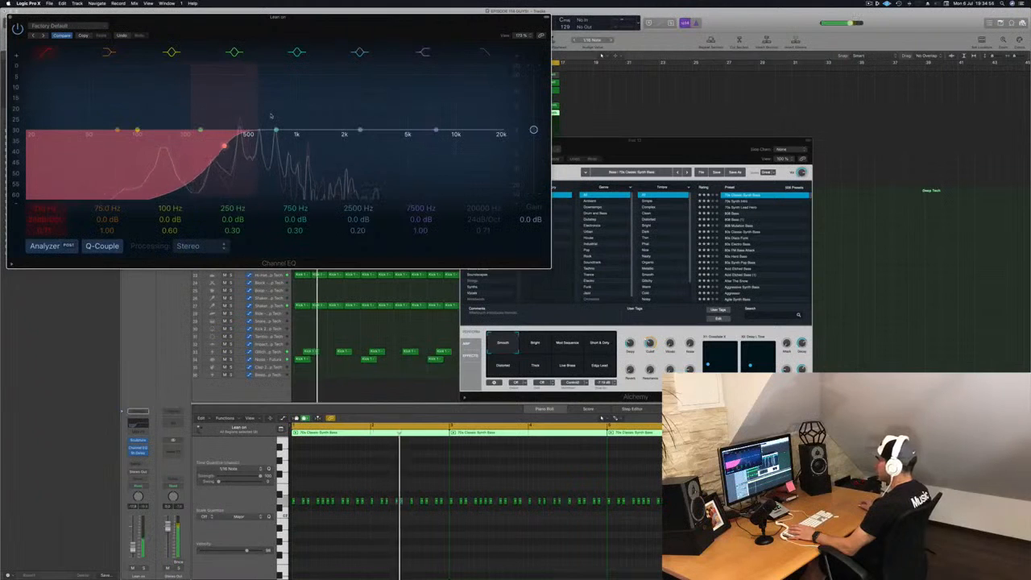
{"action": "key", "text": "super+w"}
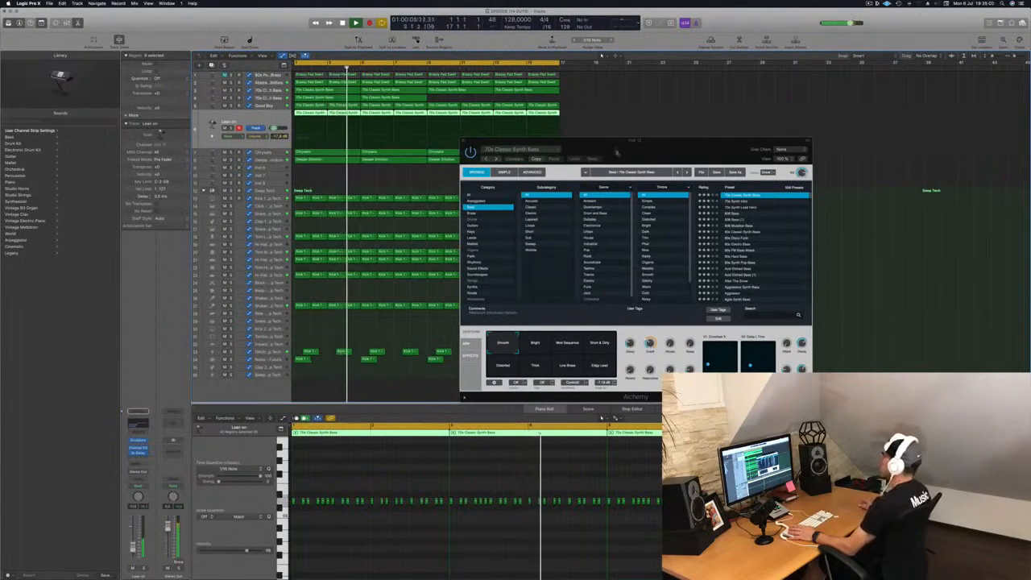
{"action": "left_click_drag", "start_coordinate": [617, 151], "coordinate": [452, 150]}
{"action": "key", "text": "super+w"}
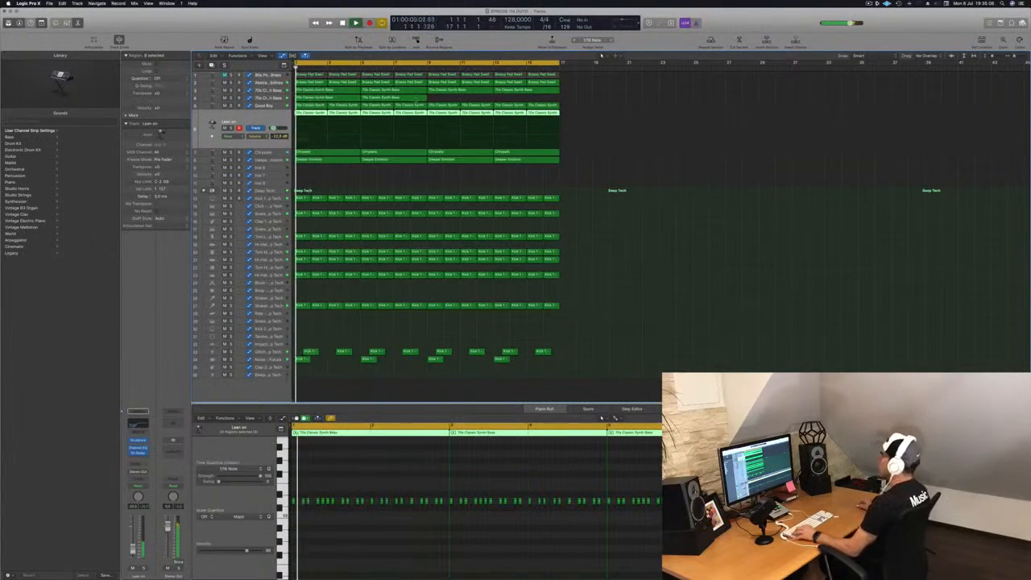
Step: Copy both sparse 70s Classic Synth Bass regions on the duplicated bass track to bar 9 and replay from the beginning
{"action": "left_click", "coordinate": [395, 97]}
{"action": "left_click", "coordinate": [338, 97]}
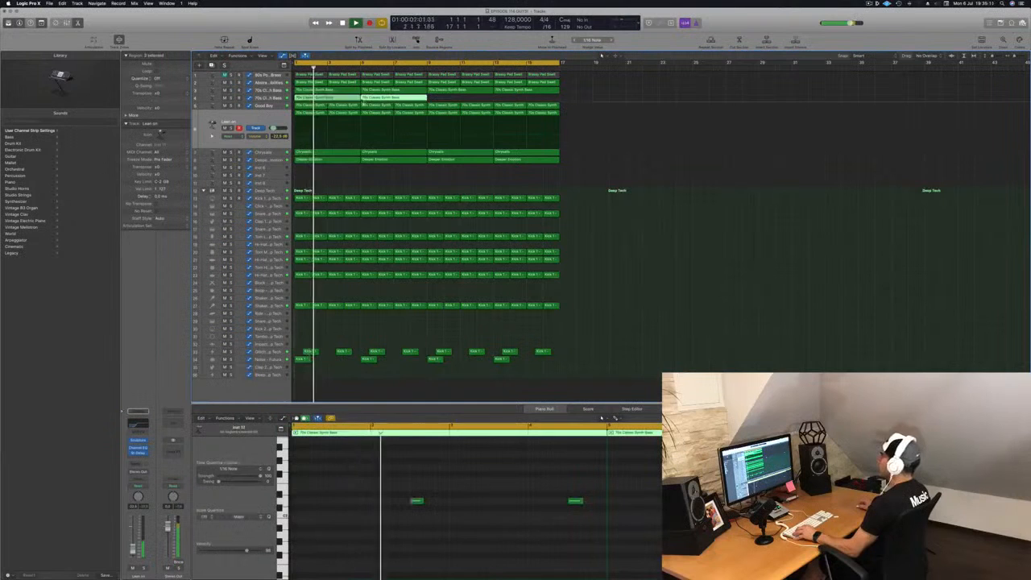
{"action": "left_click_drag", "start_coordinate": [366, 102], "coordinate": [459, 104]}
{"action": "key", "text": "Return"}
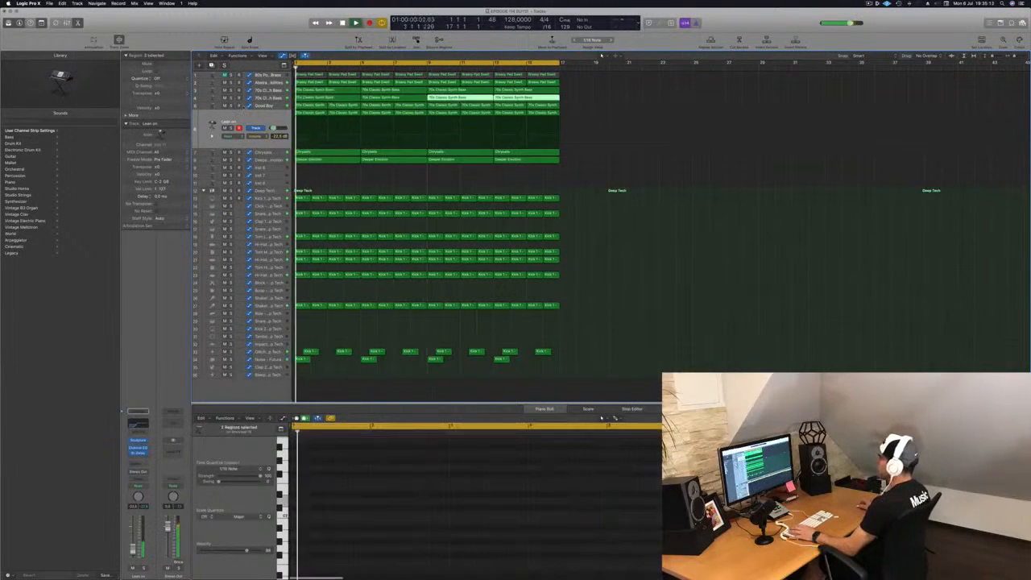
Step: Open Alchemy on the duplicated 70s Classic Synth Bass track and raise the track's volume to about -7.8 dB
{"action": "left_click", "coordinate": [263, 99]}
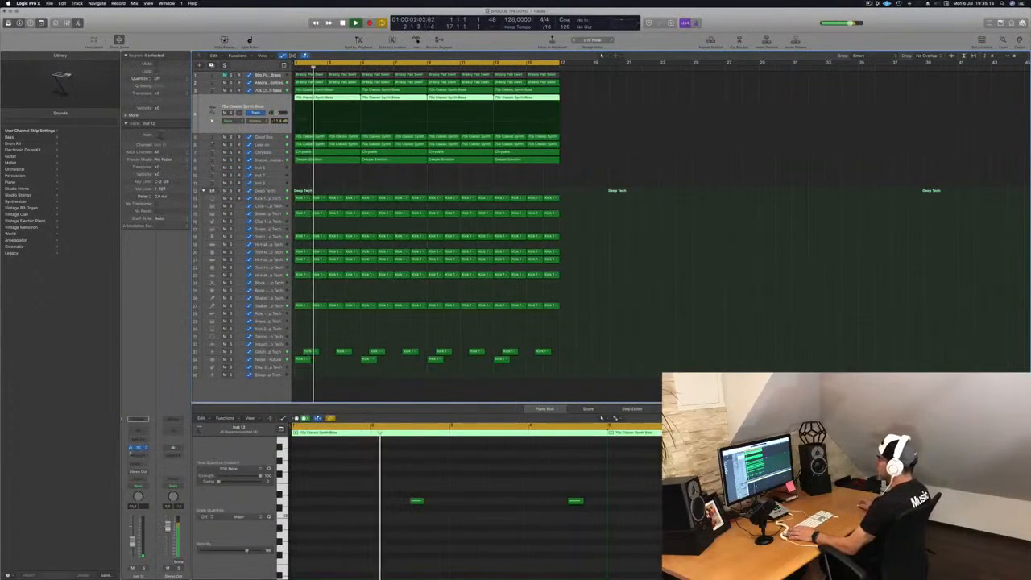
{"action": "left_click", "coordinate": [138, 449]}
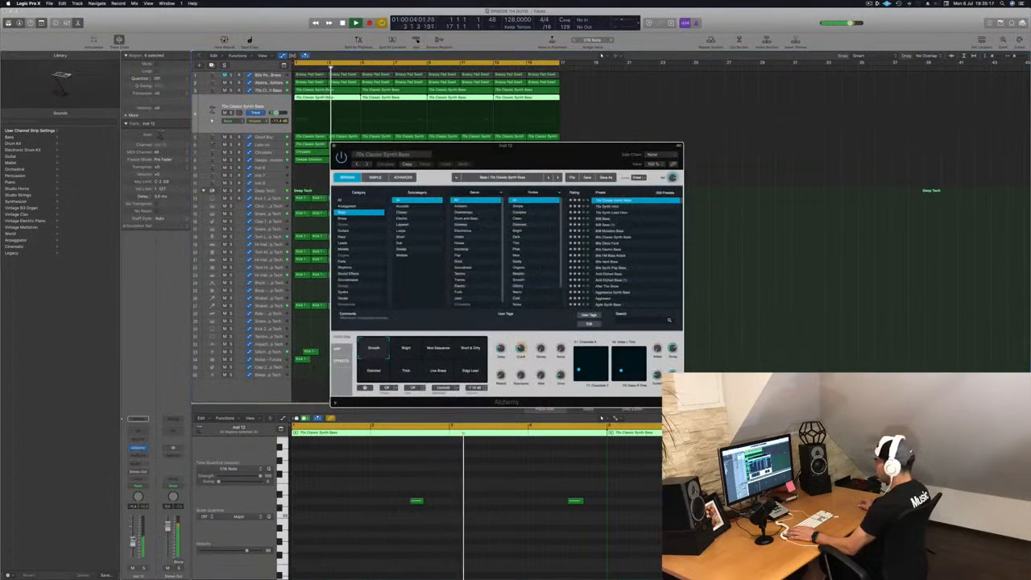
{"action": "left_click_drag", "start_coordinate": [133, 542], "coordinate": [133, 539]}
{"action": "left_click_drag", "start_coordinate": [625, 143], "coordinate": [750, 139]}
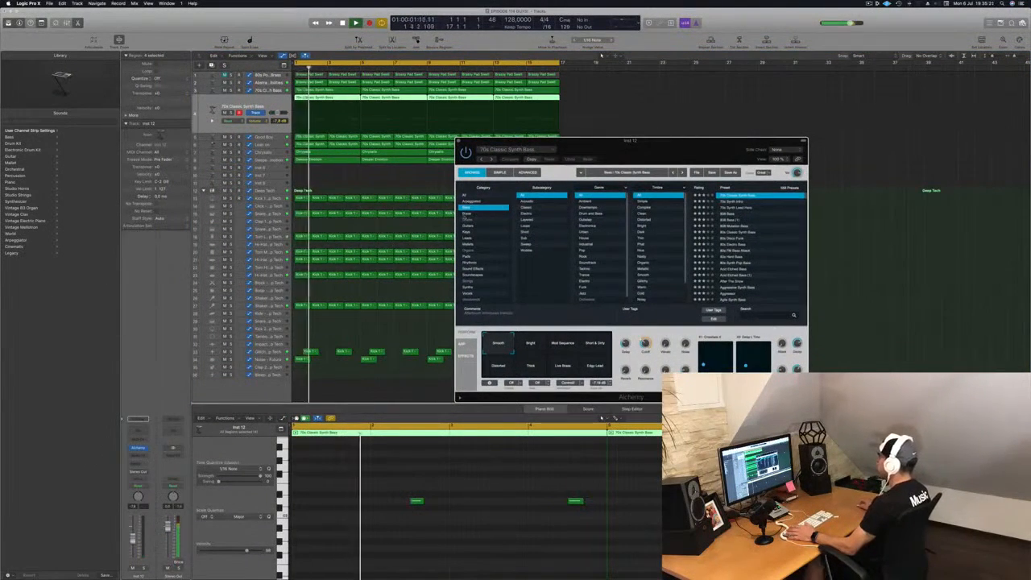
Step: Audition Alchemy's Brass presets Minimal Synth Pattern, Vintage Brassy Pad, Smooth Analog Lead and Out Of Touch on the sparse bass part
{"action": "left_click", "coordinate": [480, 213]}
{"action": "left_click", "coordinate": [770, 287]}
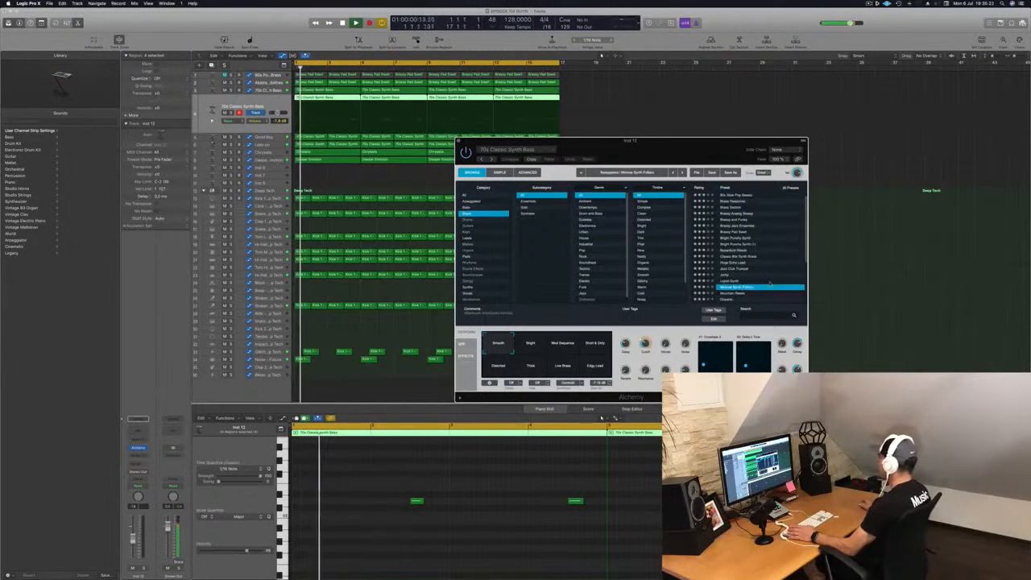
{"action": "scroll", "coordinate": [770, 285], "scroll_direction": "down", "scroll_amount": 5}
{"action": "left_click", "coordinate": [746, 292]}
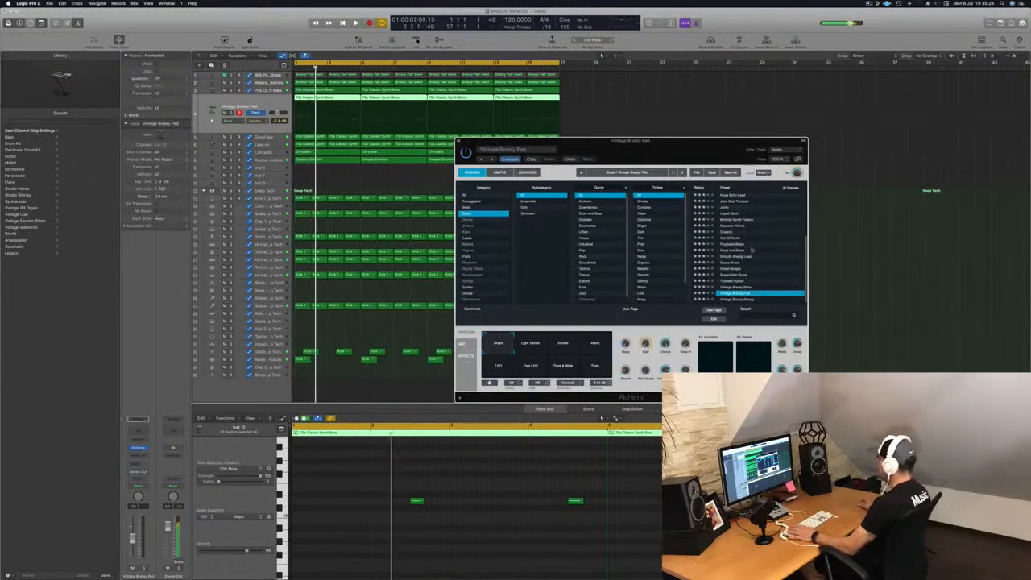
{"action": "left_click", "coordinate": [735, 256]}
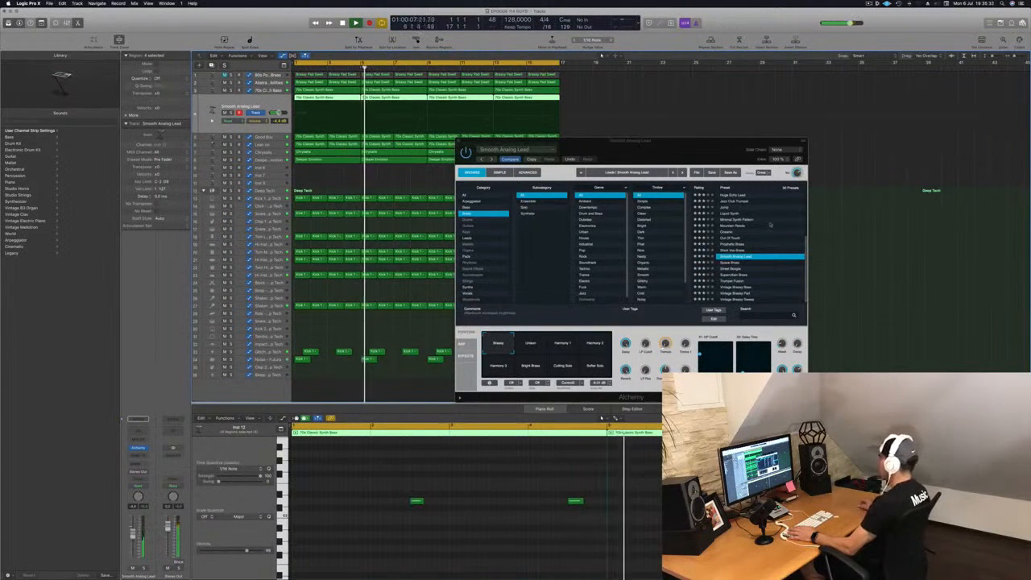
{"action": "left_click", "coordinate": [730, 240]}
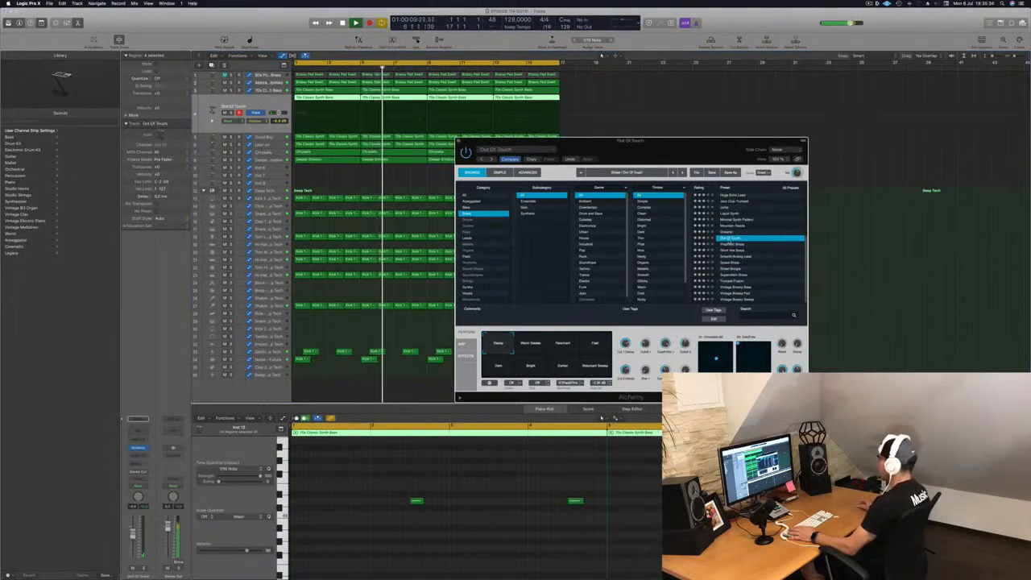
{"action": "scroll", "coordinate": [751, 233], "scroll_direction": "up", "scroll_amount": 5}
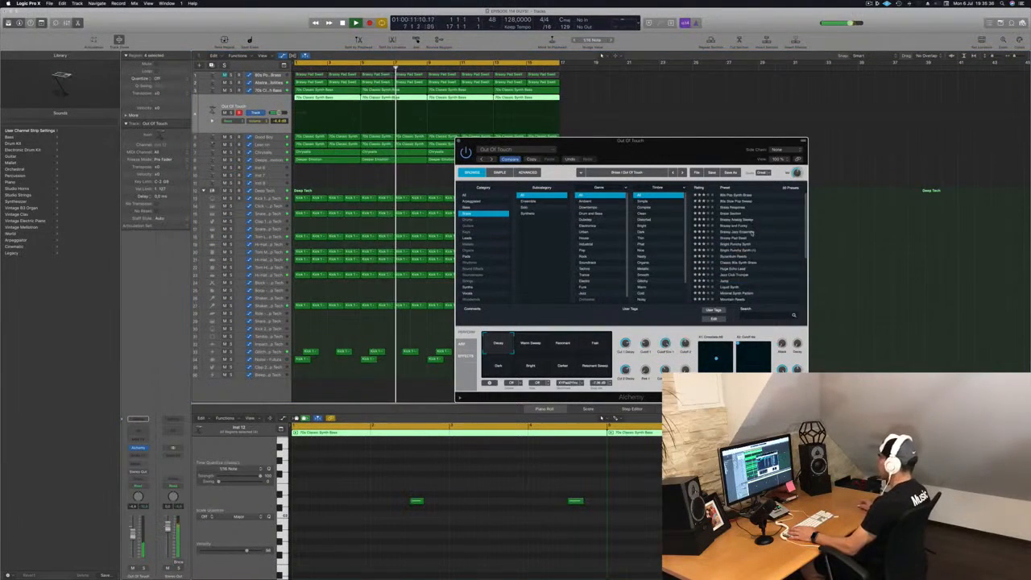
Step: Audition the Bass presets Iron Conqueror, Invader, Insane Glory, Industrial Fluids and Hydro Sub on the sparse bass part
{"action": "left_click", "coordinate": [479, 208]}
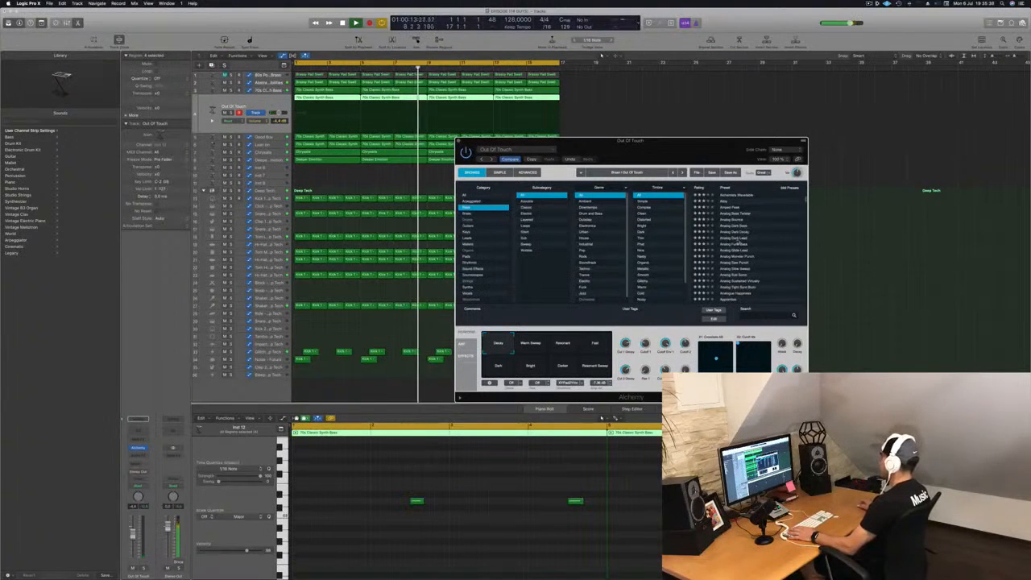
{"action": "scroll", "coordinate": [744, 243], "scroll_direction": "down", "scroll_amount": 15}
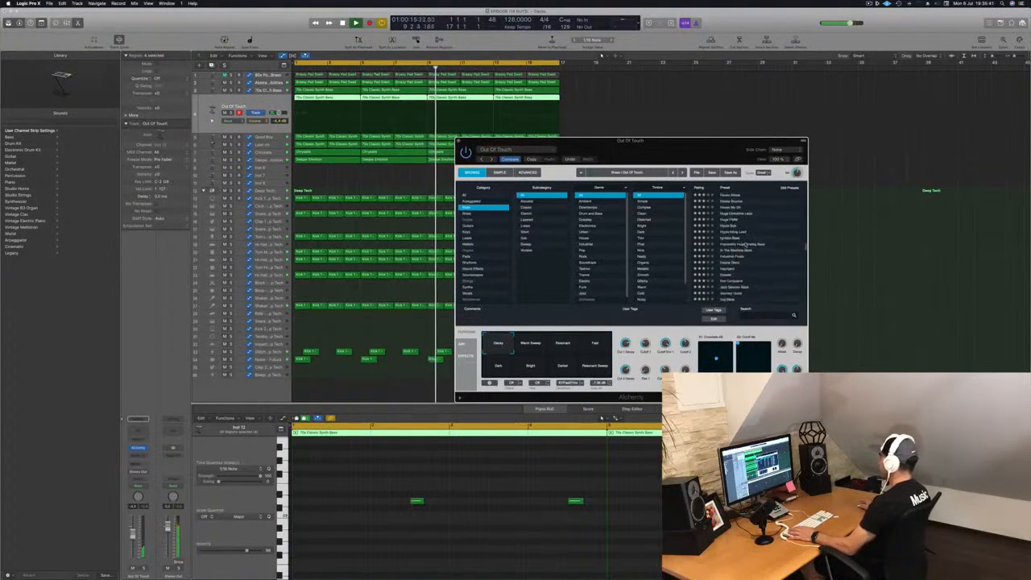
{"action": "left_click", "coordinate": [753, 278]}
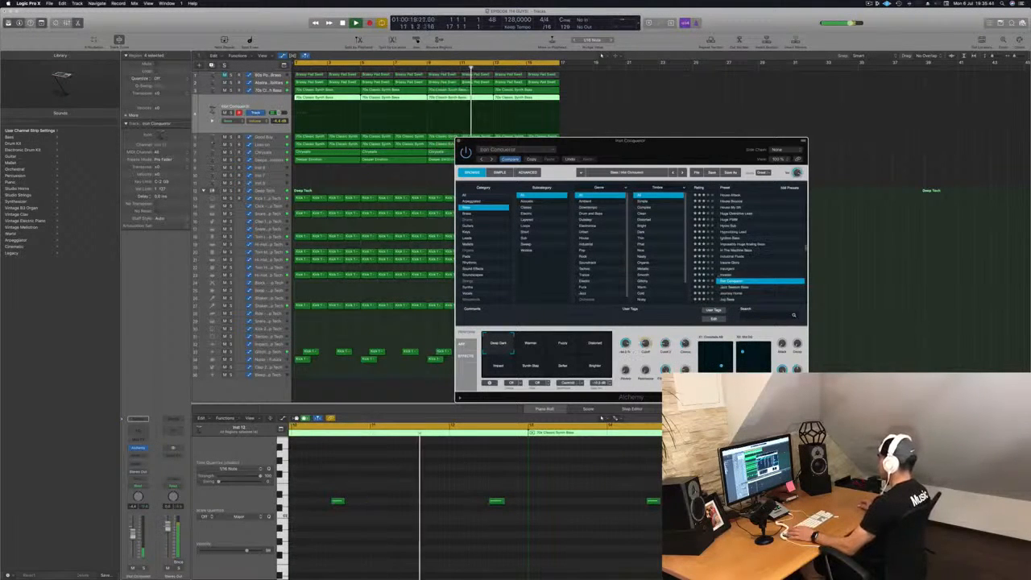
{"action": "key", "text": "Up"}
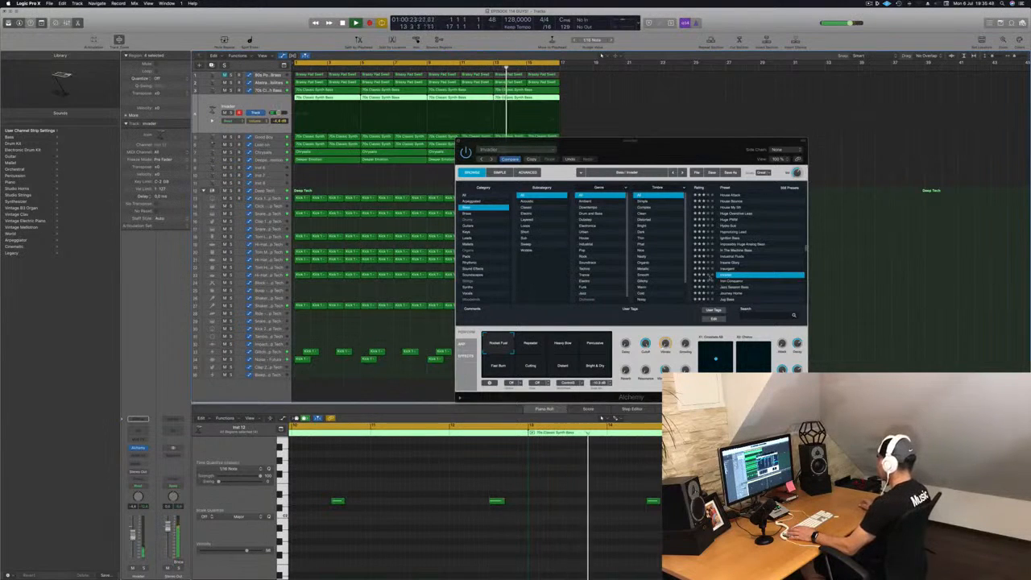
{"action": "left_click", "coordinate": [736, 263]}
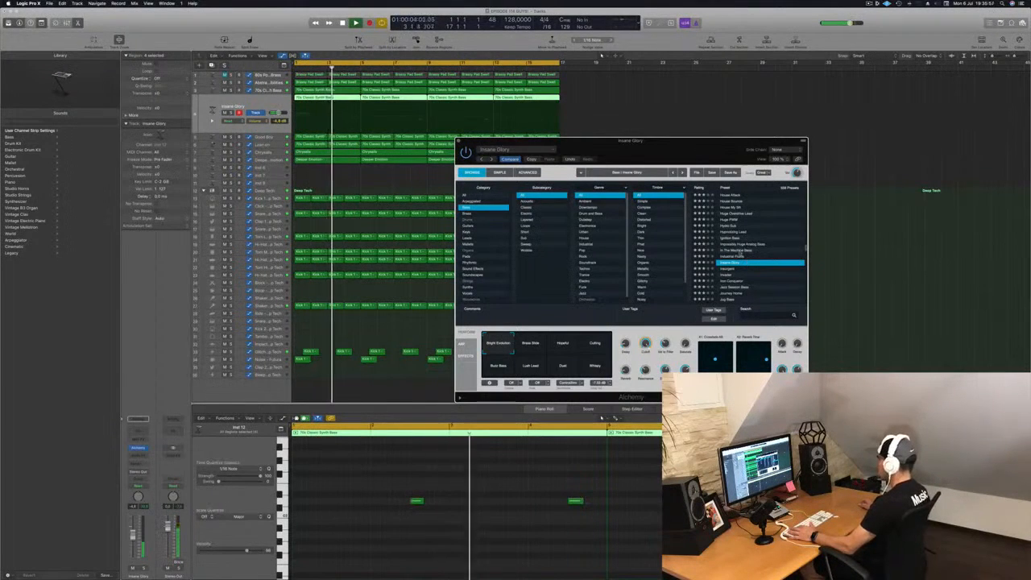
{"action": "left_click", "coordinate": [740, 256]}
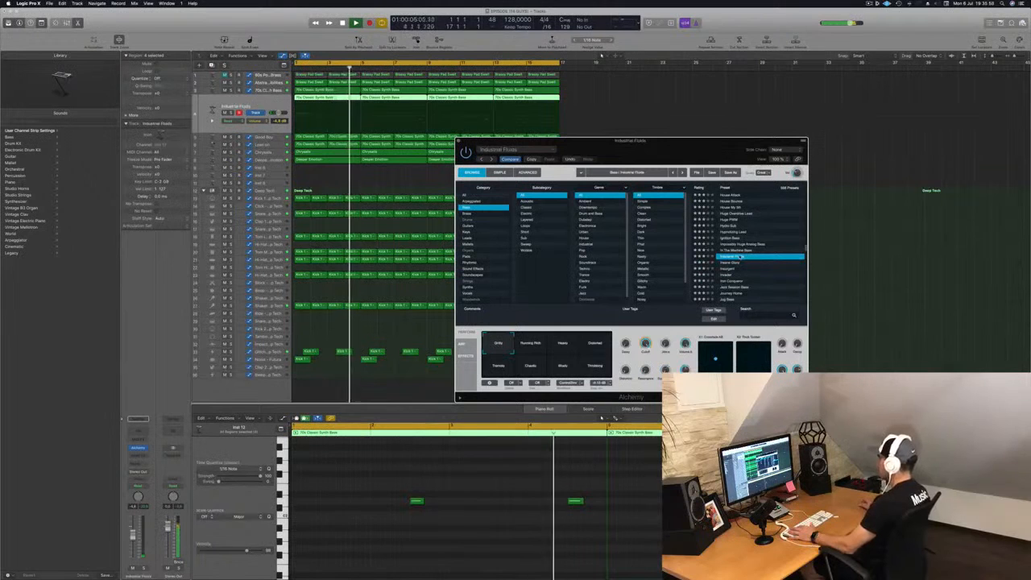
{"action": "left_click", "coordinate": [729, 225]}
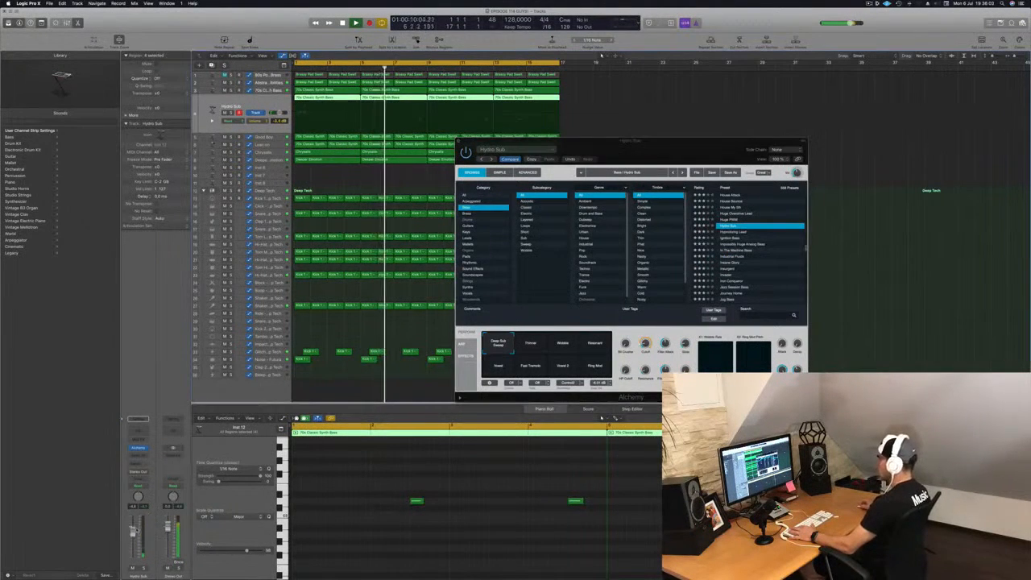
Step: Audition the Bass presets Heavy Stacked Lead and Heavy Duty, and lower the track's volume slightly
{"action": "scroll", "coordinate": [740, 220], "scroll_direction": "up", "scroll_amount": 5}
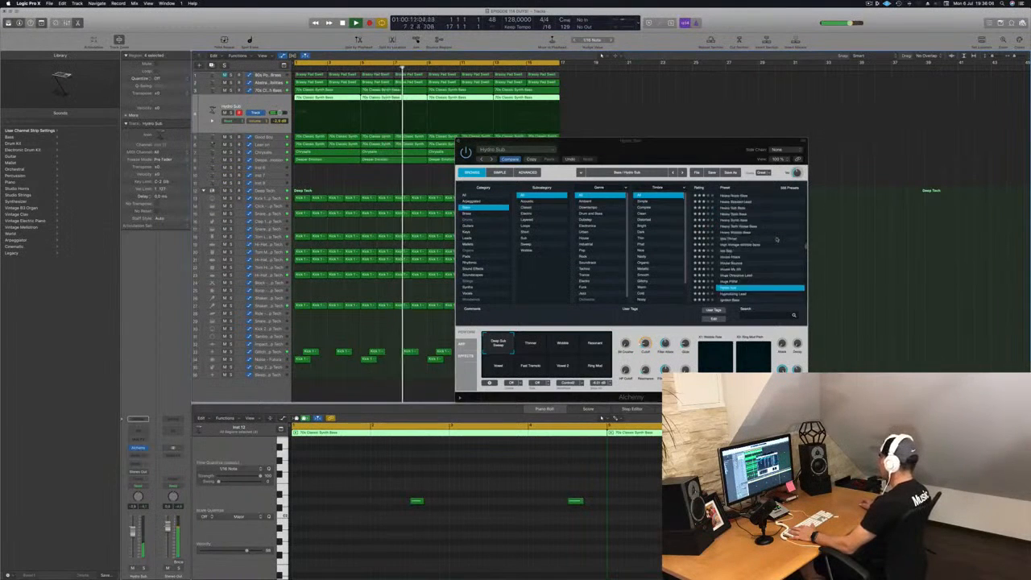
{"action": "left_click", "coordinate": [741, 235]}
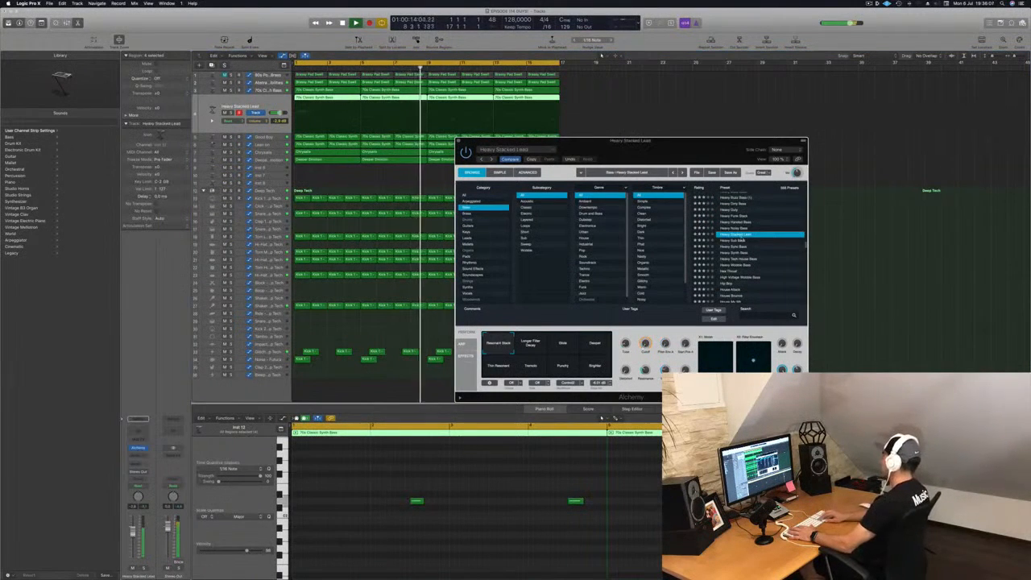
{"action": "scroll", "coordinate": [753, 245], "scroll_direction": "up", "scroll_amount": 3}
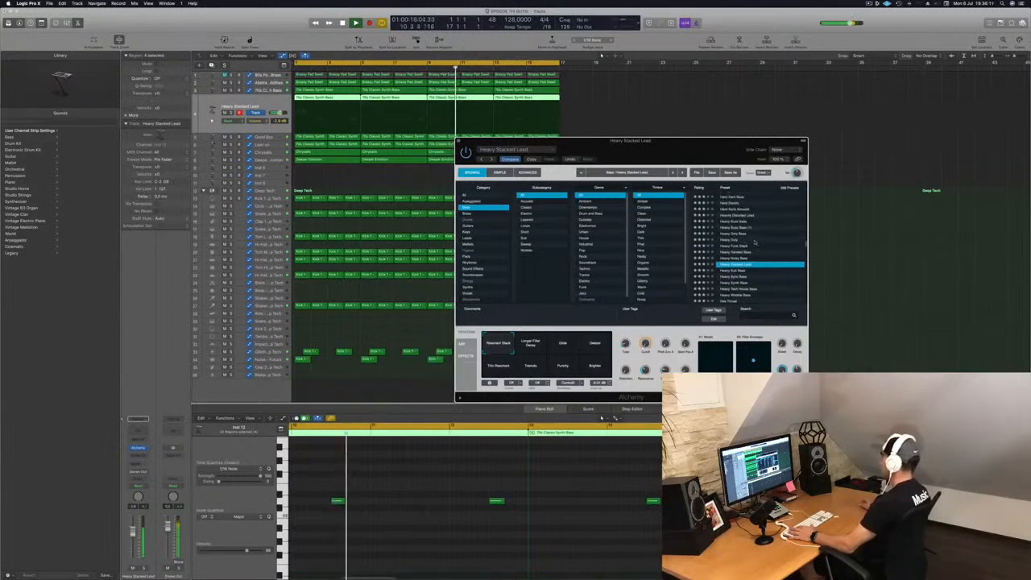
{"action": "left_click", "coordinate": [759, 241]}
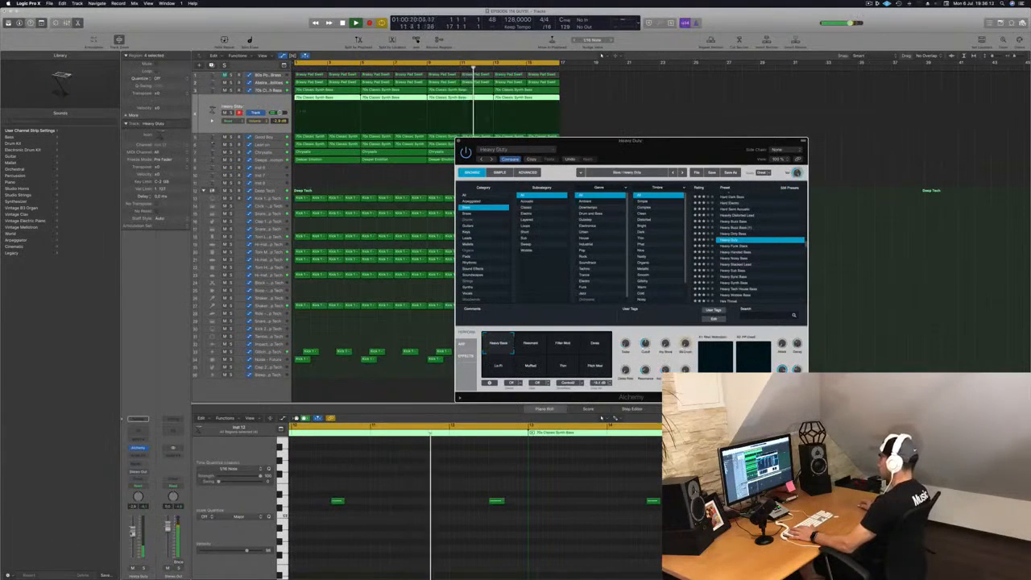
{"action": "left_click", "coordinate": [133, 534]}
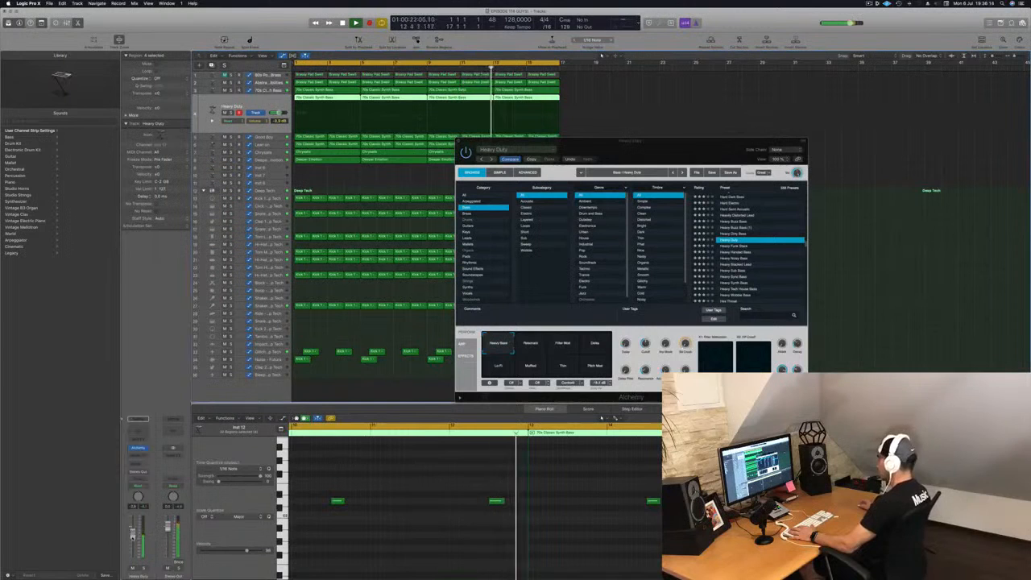
Step: Audition the Bass presets Heavy Buzz Bass, Hard Electro, Grunge Bass, Growling Velocity Bass and Growling Synth Bass
{"action": "left_click", "coordinate": [733, 223]}
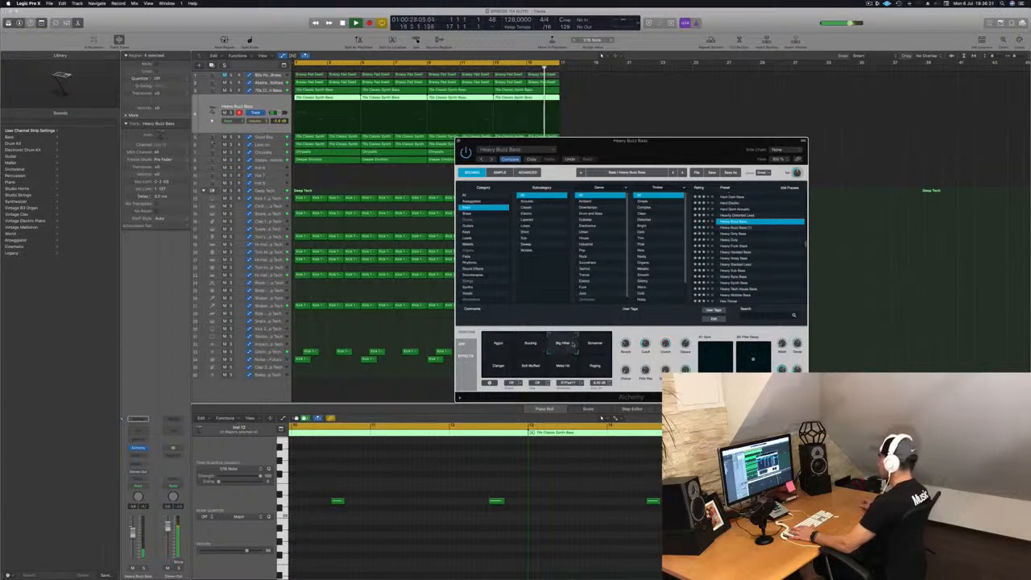
{"action": "scroll", "coordinate": [765, 254], "scroll_direction": "up", "scroll_amount": 3}
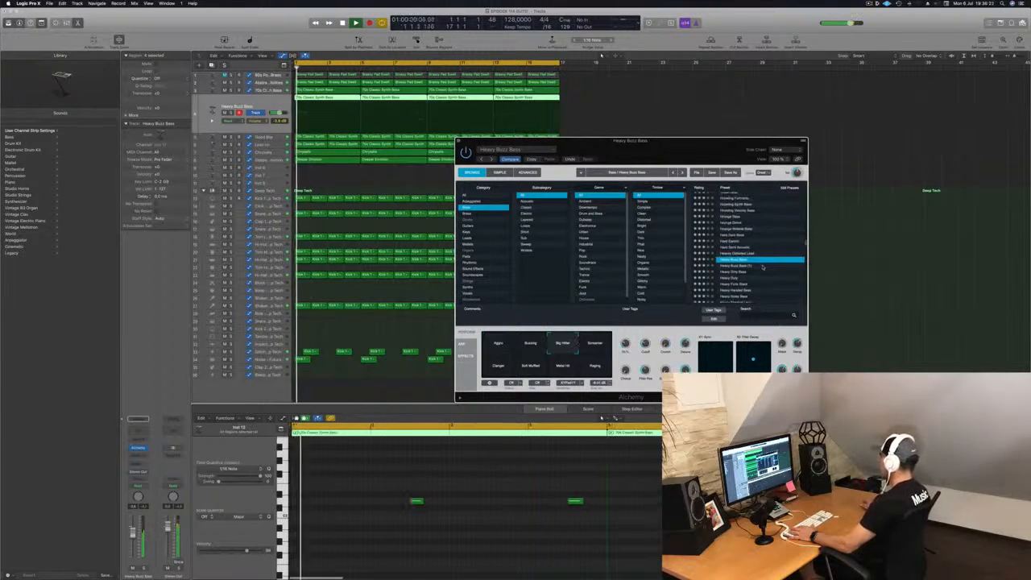
{"action": "left_click", "coordinate": [746, 239]}
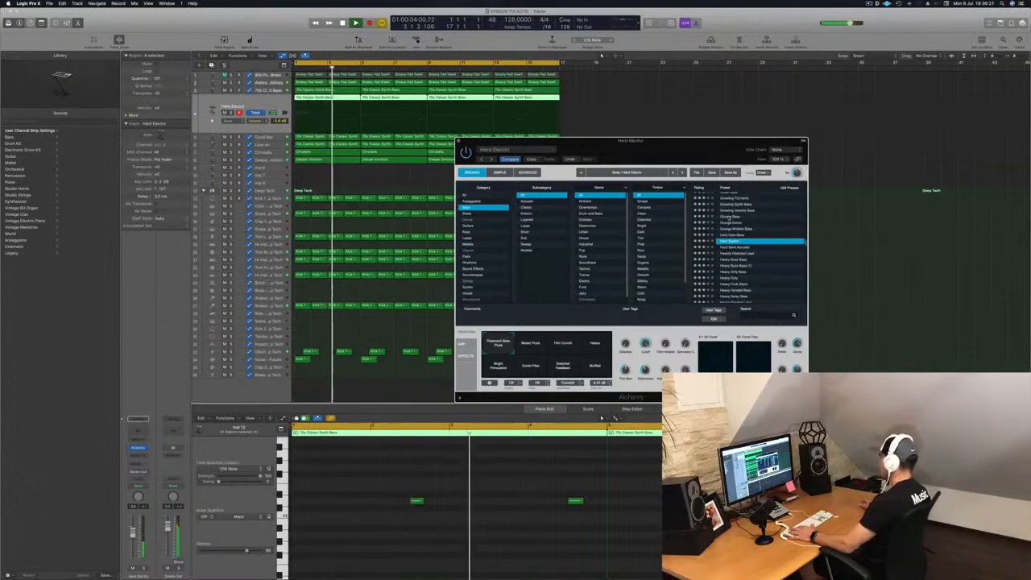
{"action": "left_click", "coordinate": [798, 217]}
{"action": "scroll", "coordinate": [798, 230], "scroll_direction": "up", "scroll_amount": 2}
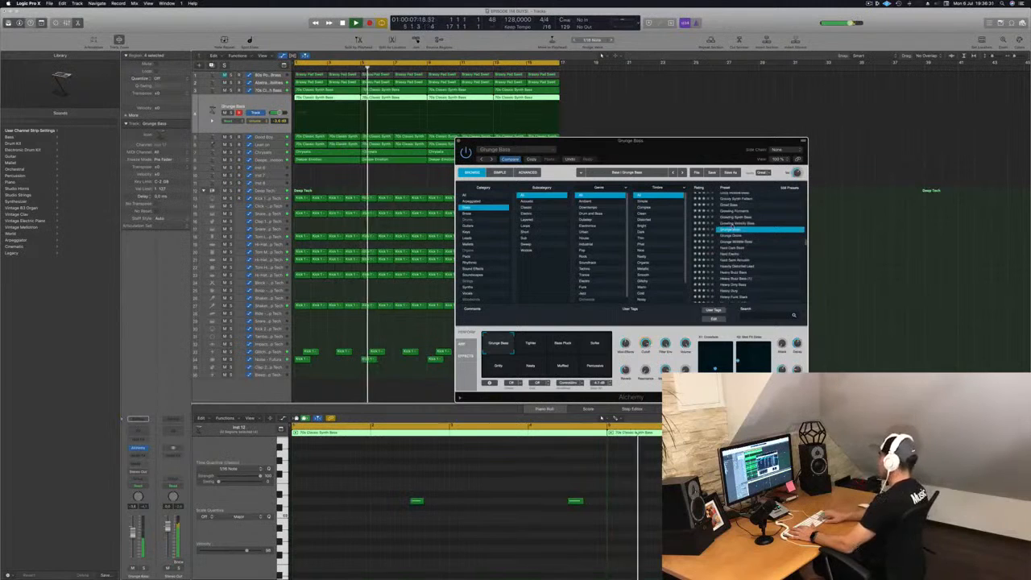
{"action": "left_click", "coordinate": [732, 225]}
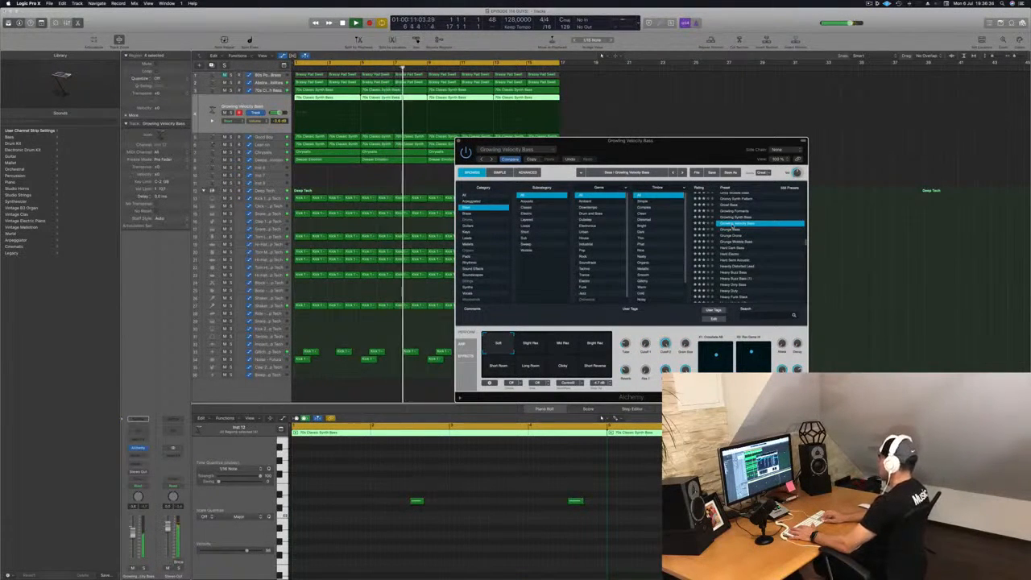
{"action": "key", "text": "Up"}
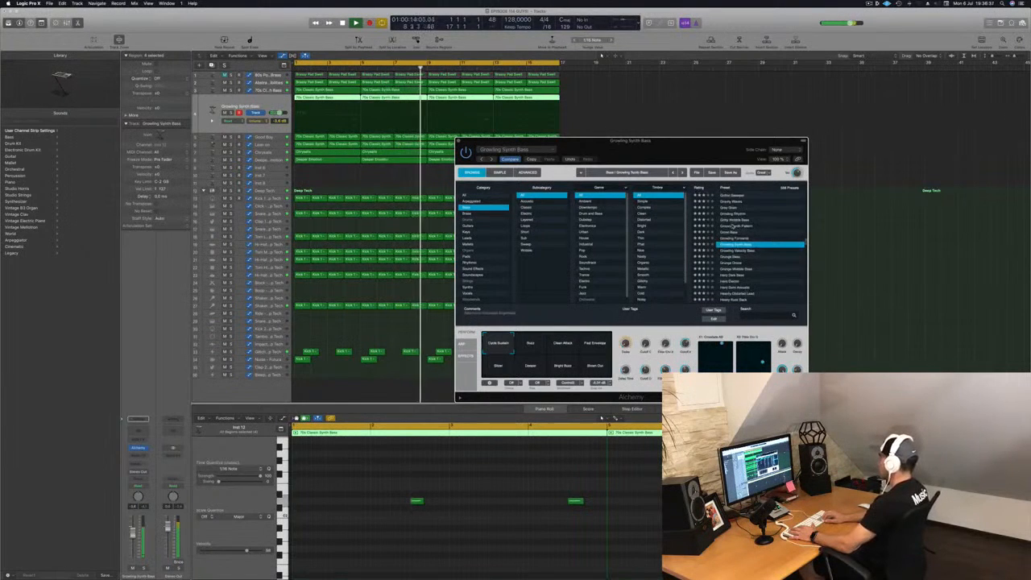
Step: Audition the Bass preset Growling Formants on the sparse bass, stepping through performance snapshots such as Slow Wobble, Smooth & Slow, Alternating Wobble and Nightmare
{"action": "key", "text": "Up"}
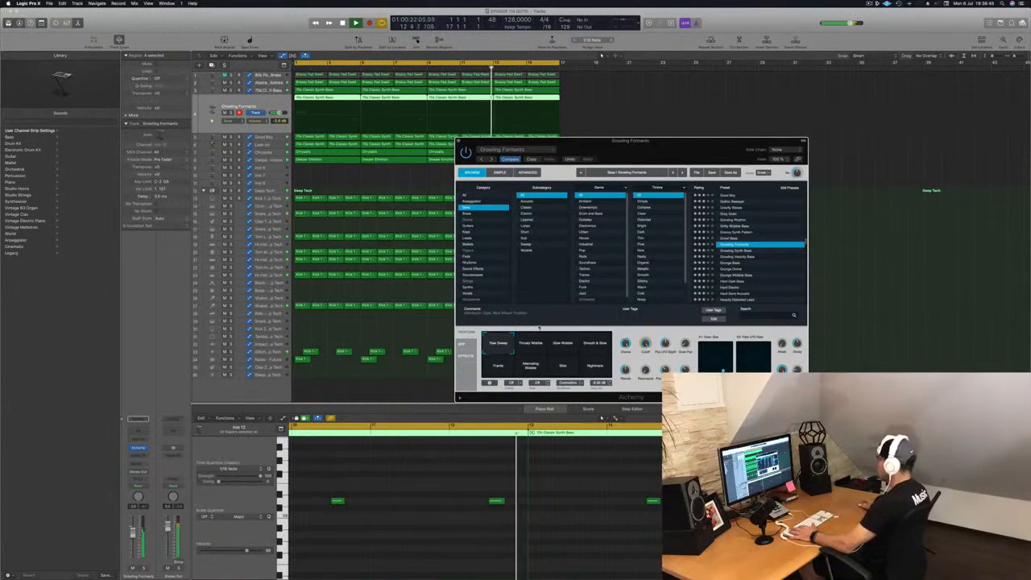
{"action": "left_click", "coordinate": [538, 334]}
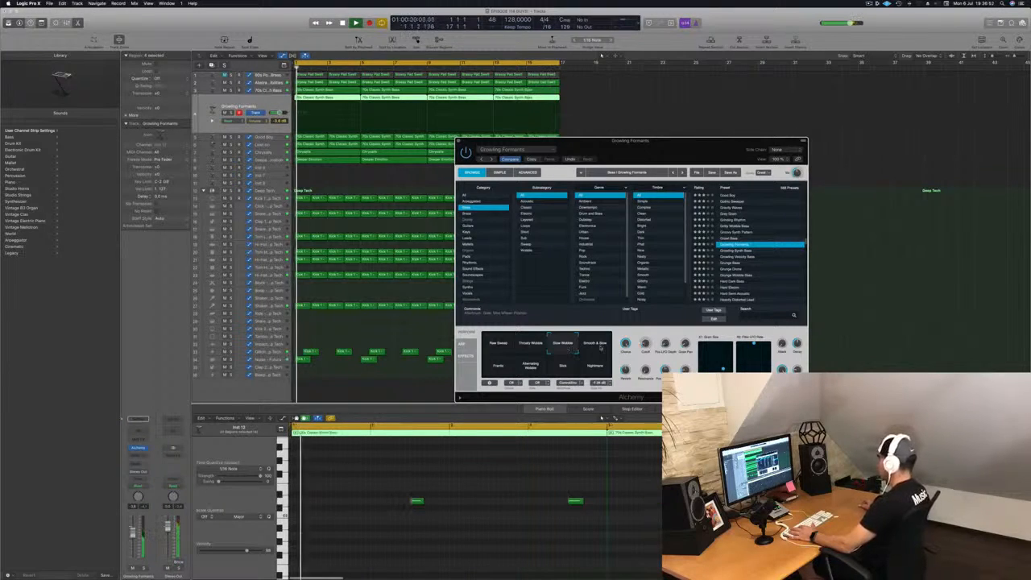
{"action": "left_click", "coordinate": [599, 347]}
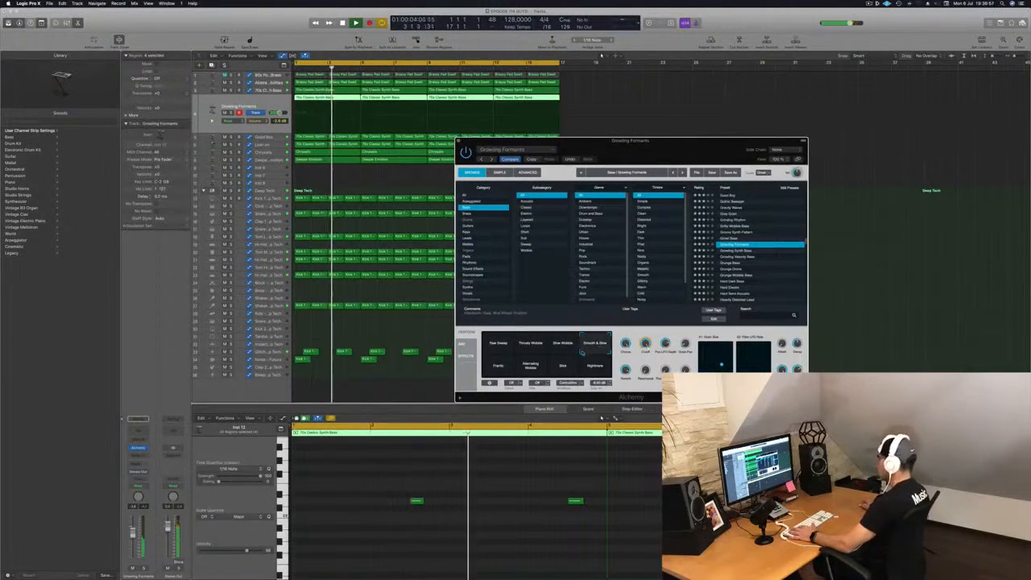
{"action": "left_click", "coordinate": [498, 365]}
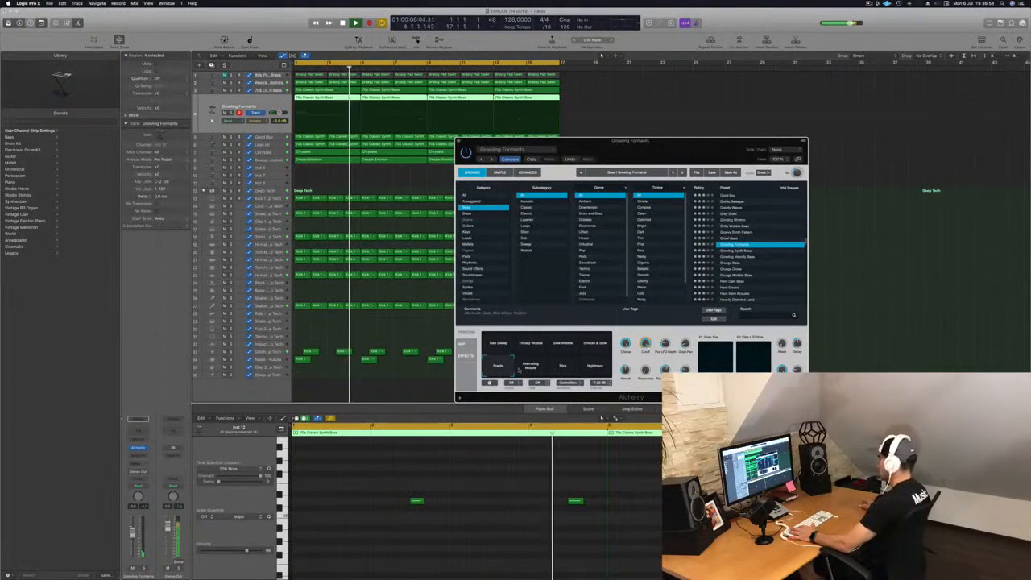
{"action": "left_click", "coordinate": [528, 368]}
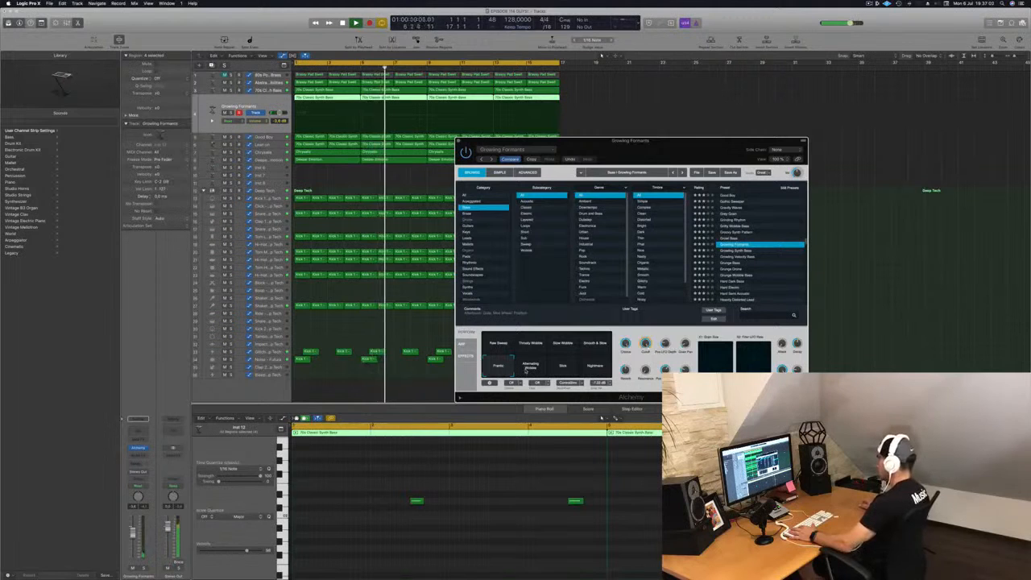
{"action": "left_click", "coordinate": [601, 368]}
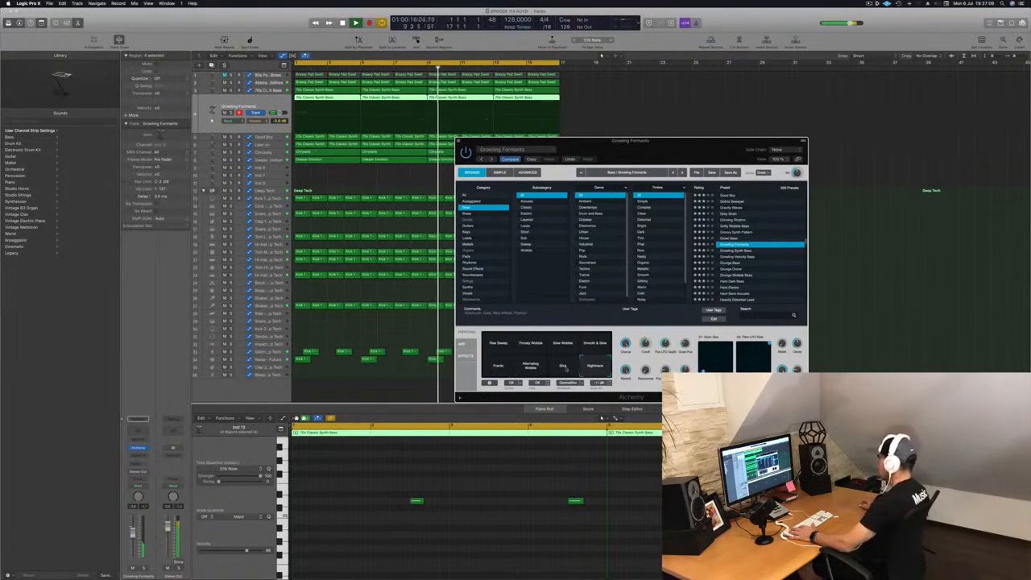
{"action": "left_click", "coordinate": [563, 367]}
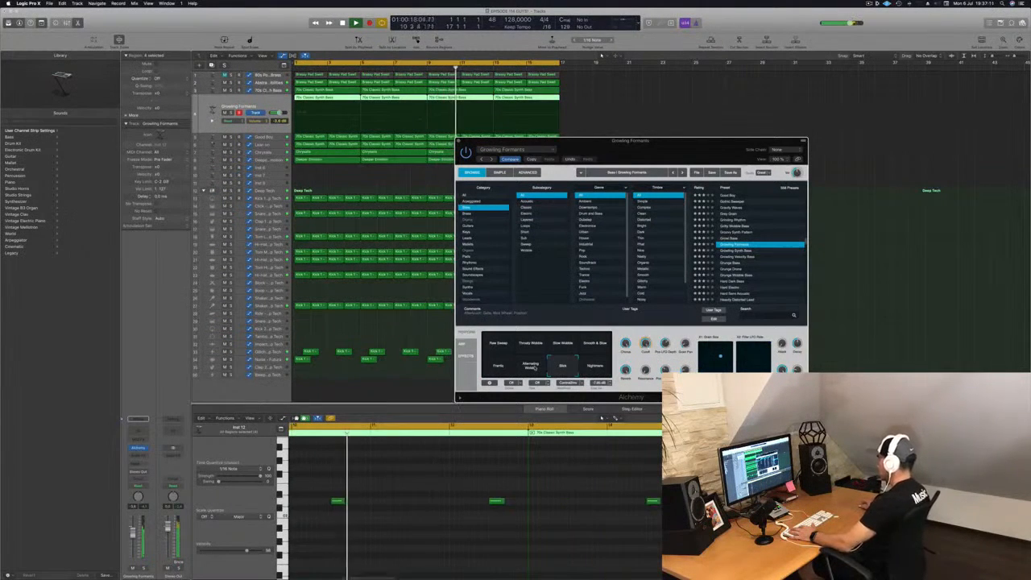
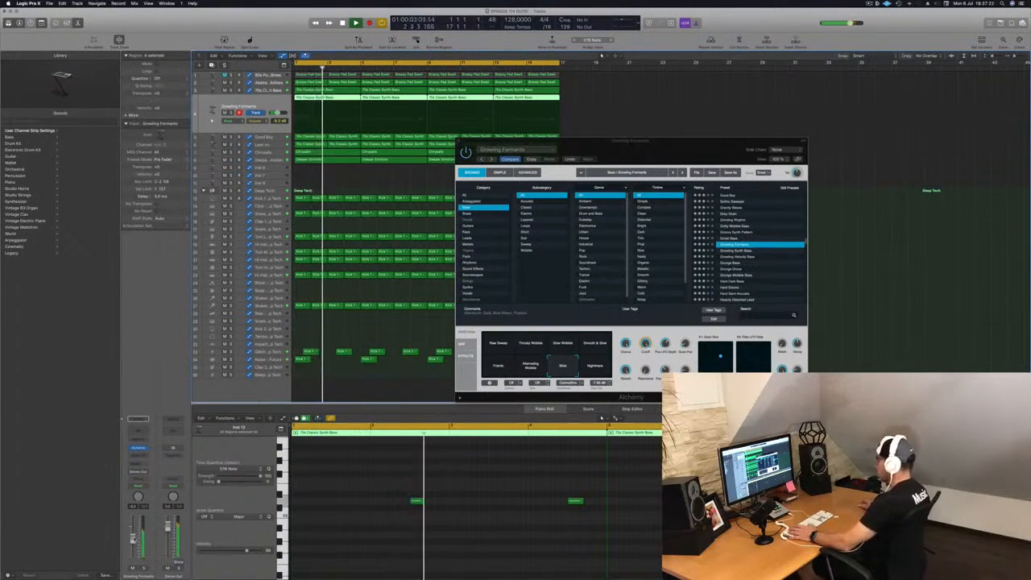
Step: Move the Alchemy window aside, hide it, reselect the regions on the Growling Formants track, and show Alchemy again
{"action": "left_click", "coordinate": [729, 137]}
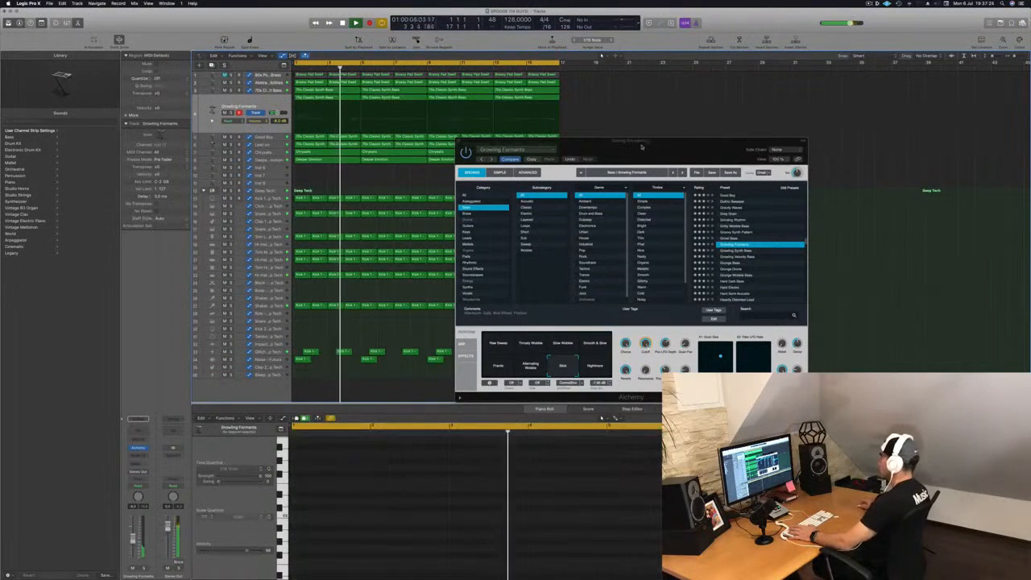
{"action": "left_click_drag", "start_coordinate": [642, 144], "coordinate": [513, 143]}
{"action": "key", "text": "v"}
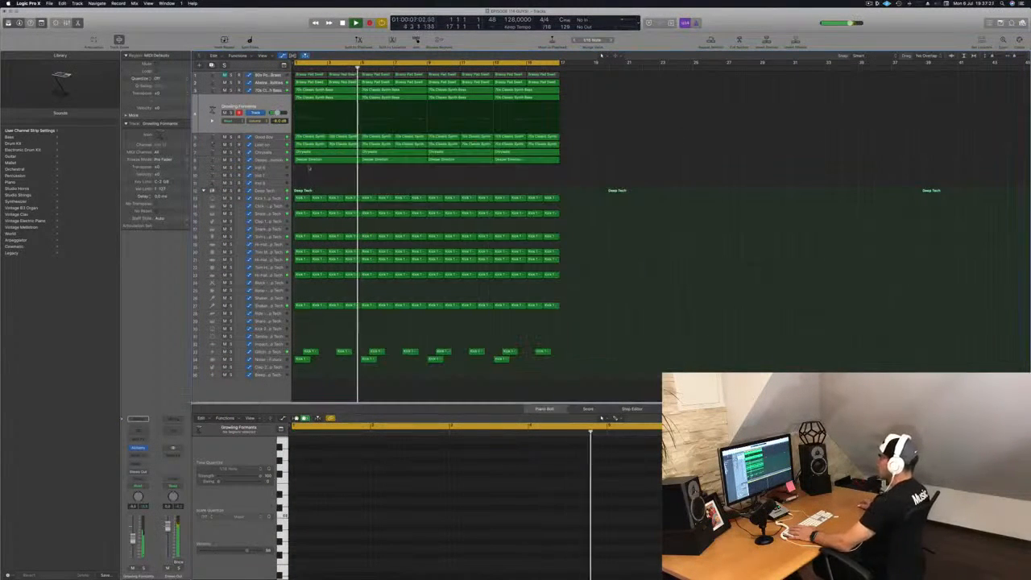
{"action": "left_click", "coordinate": [258, 104]}
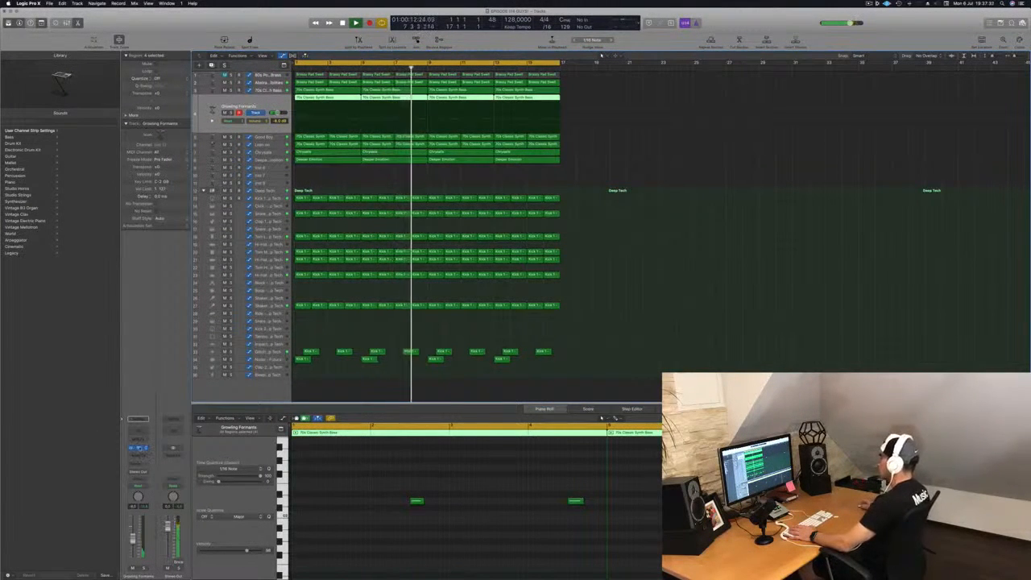
{"action": "key", "text": "v"}
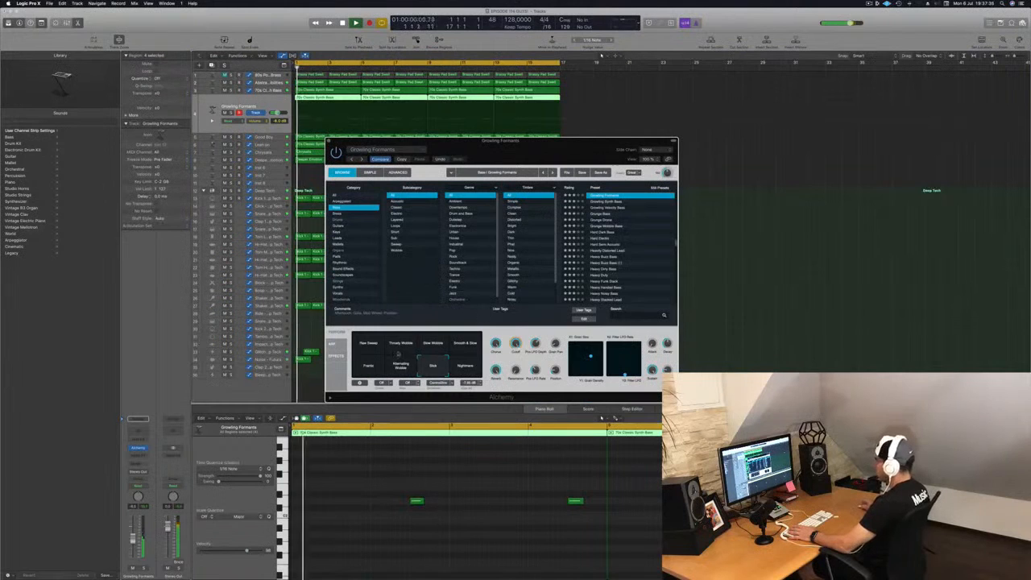
Step: Compare the Alternating Wobble, Frantic and Raw Sweep snapshots of Growling Formants, moving the plug-in window away from the tracks and restarting playback
{"action": "left_click", "coordinate": [400, 363]}
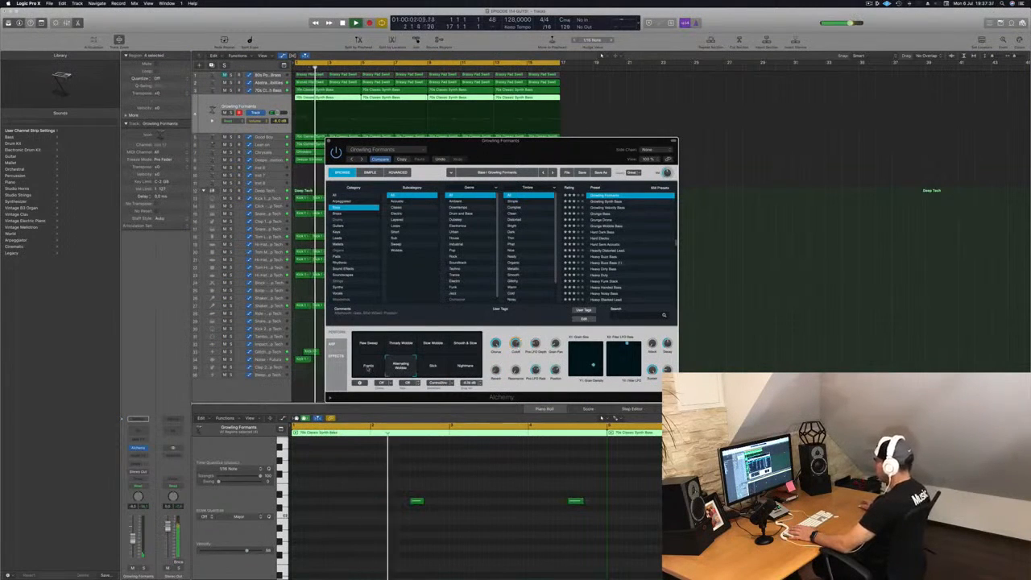
{"action": "left_click", "coordinate": [368, 365]}
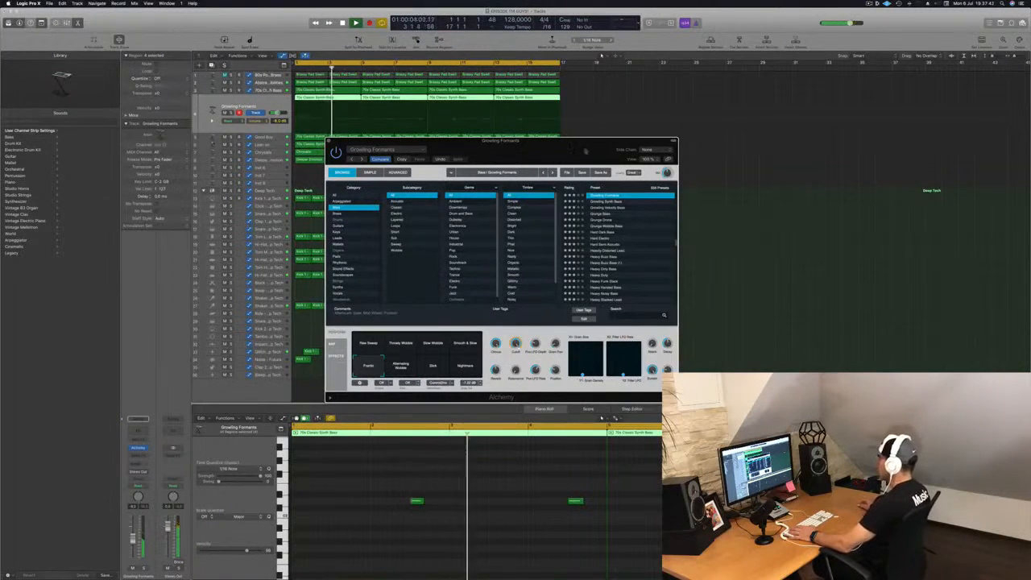
{"action": "left_click_drag", "start_coordinate": [586, 152], "coordinate": [690, 214]}
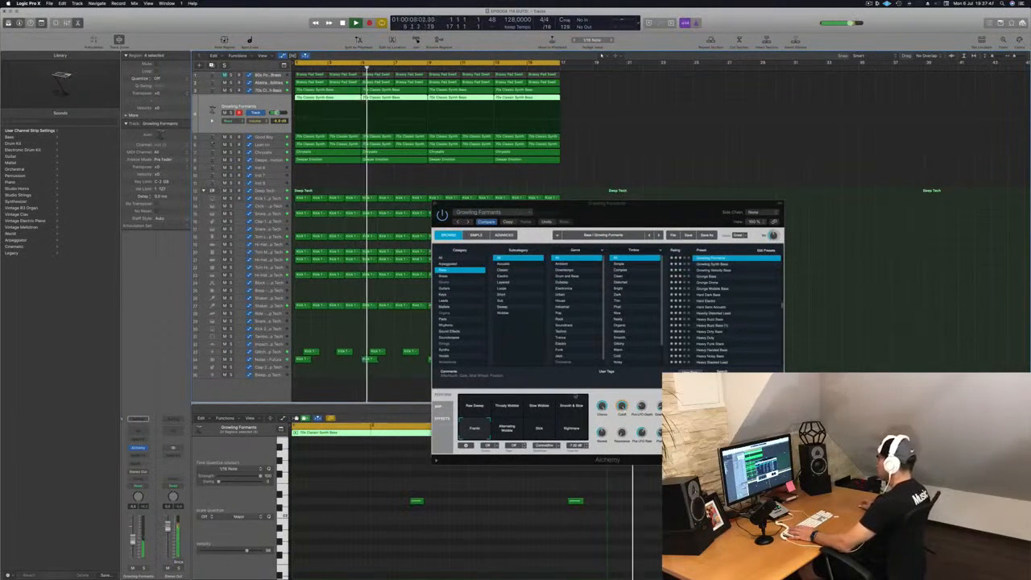
{"action": "key", "text": "Return"}
{"action": "left_click", "coordinate": [475, 406]}
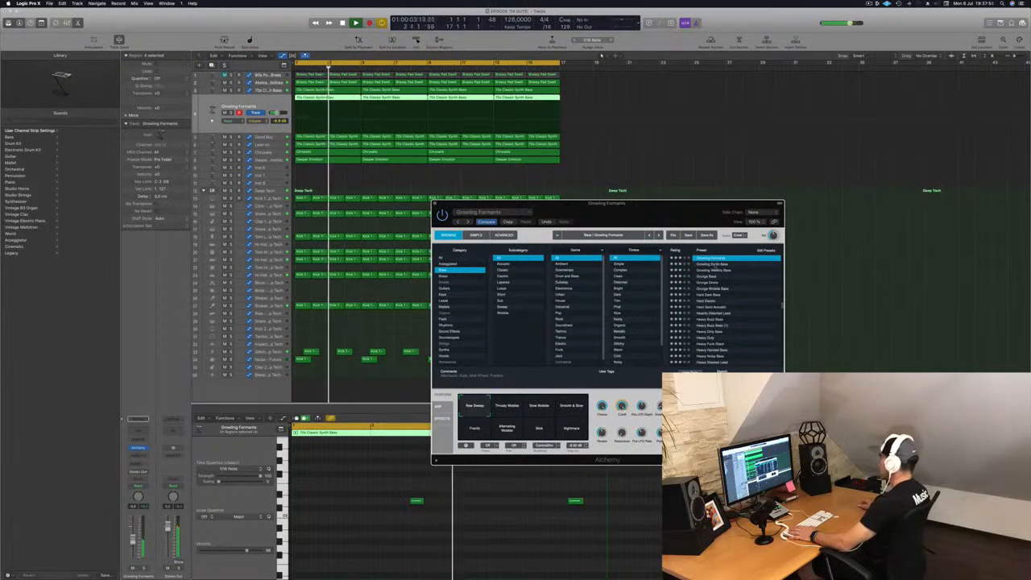
Step: Audition the presets Growl Bass, Groovy Synth Pattern and Gritty Wobble Bass on the sparse bass part
{"action": "scroll", "coordinate": [714, 298], "scroll_direction": "up", "scroll_amount": 5}
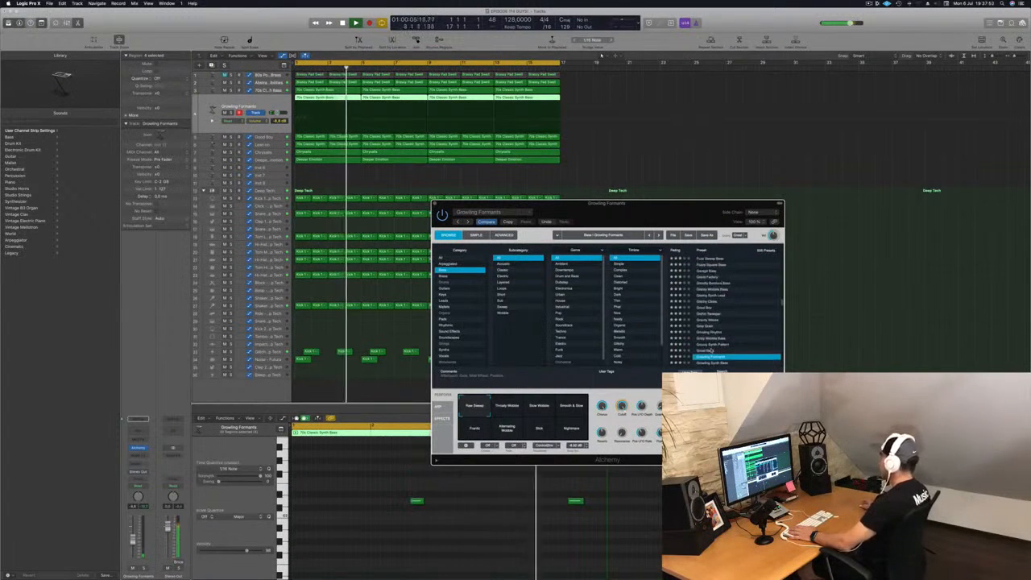
{"action": "left_click", "coordinate": [711, 351]}
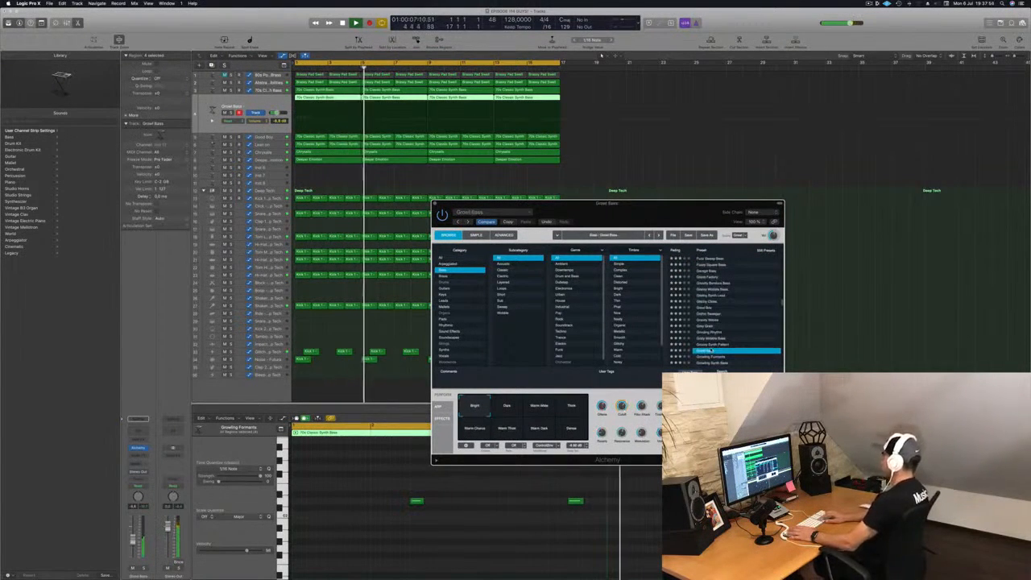
{"action": "key", "text": "Up"}
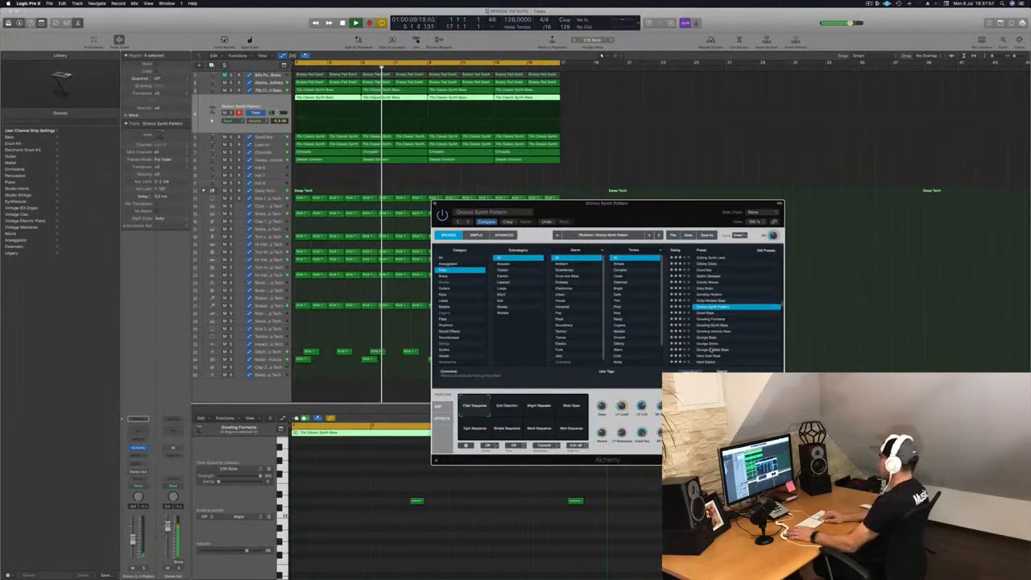
{"action": "key", "text": "Up"}
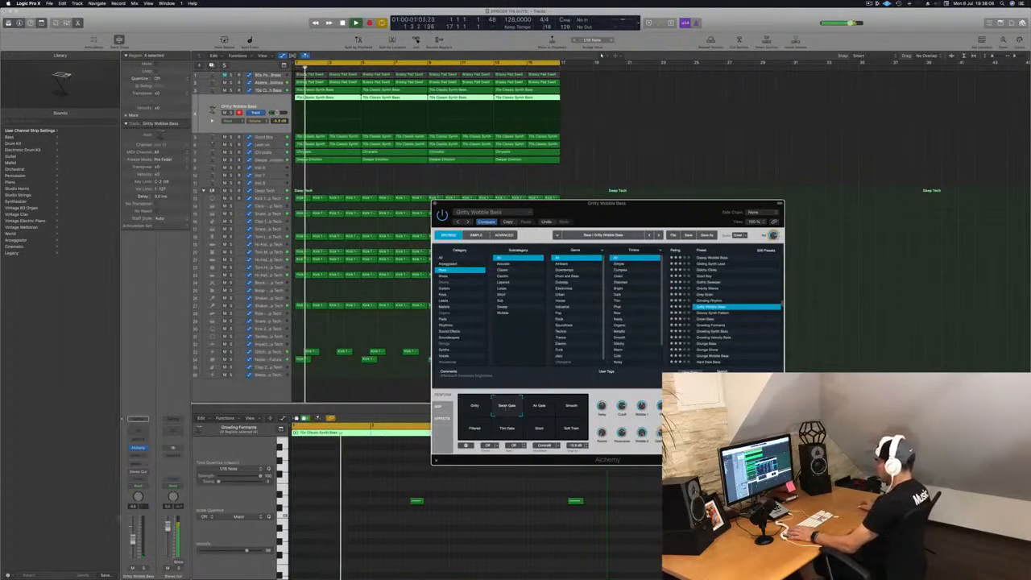
Step: Raise the sparse bass track's volume and audition Gritty Wobble Bass snapshots, including Smooth, Filtered and Short
{"action": "left_click_drag", "start_coordinate": [133, 539], "coordinate": [133, 530]}
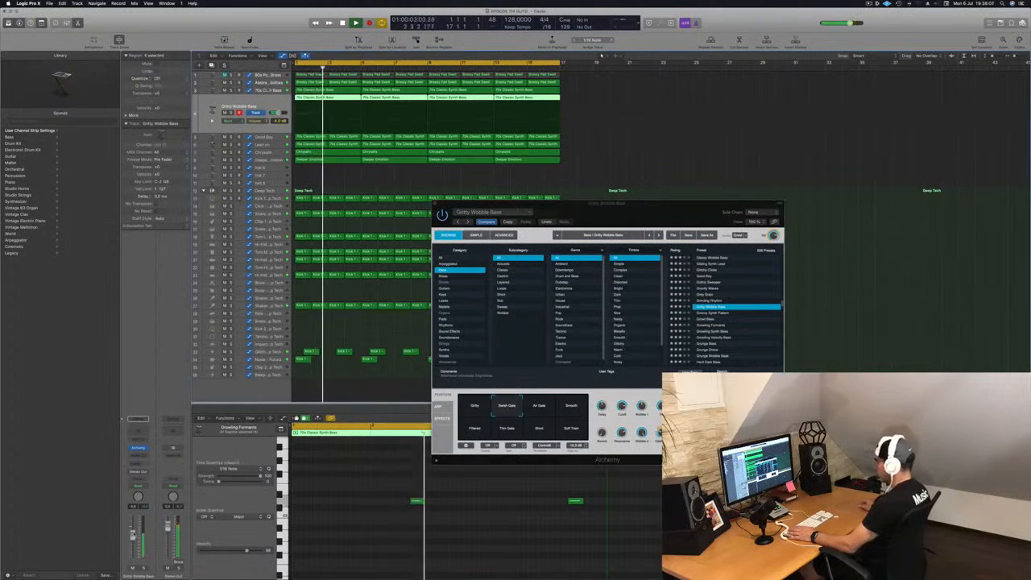
{"action": "left_click", "coordinate": [571, 409]}
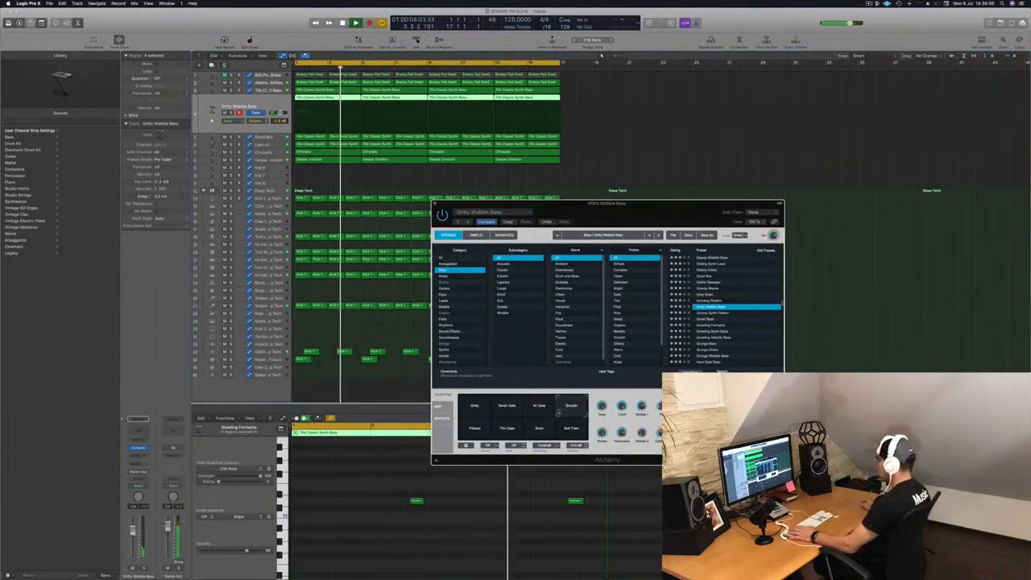
{"action": "left_click", "coordinate": [475, 431]}
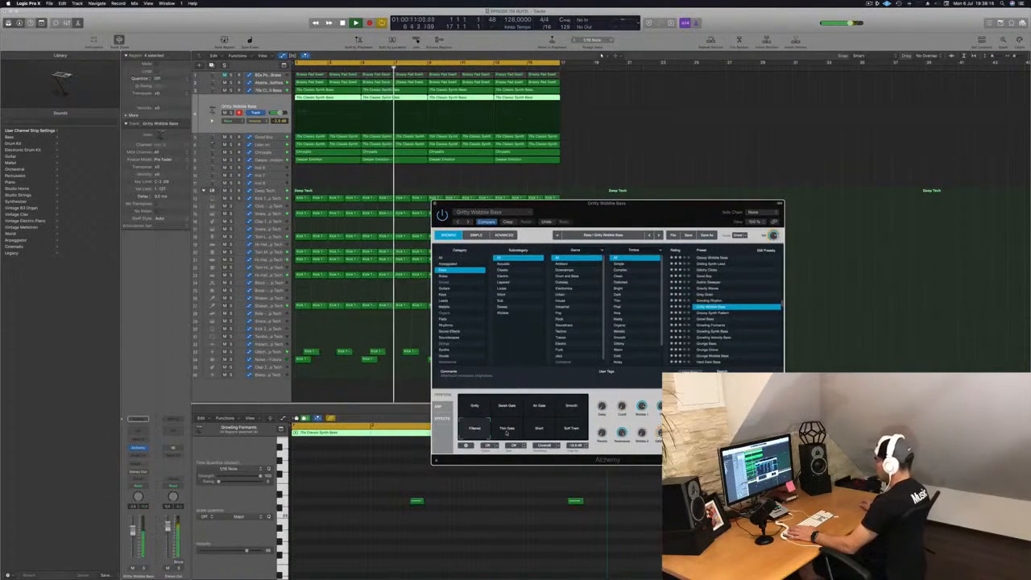
{"action": "left_click", "coordinate": [539, 430]}
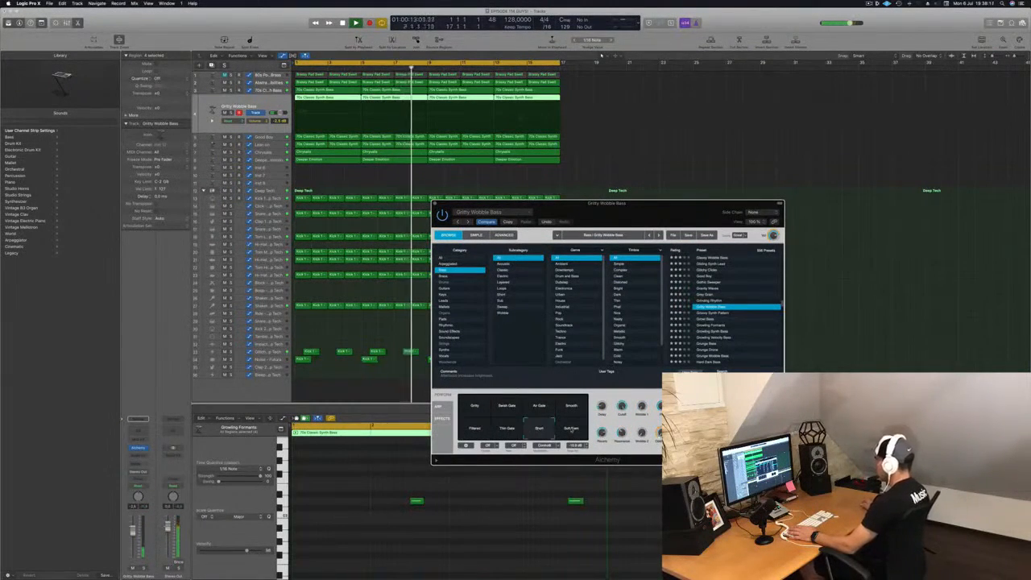
{"action": "left_click", "coordinate": [572, 429]}
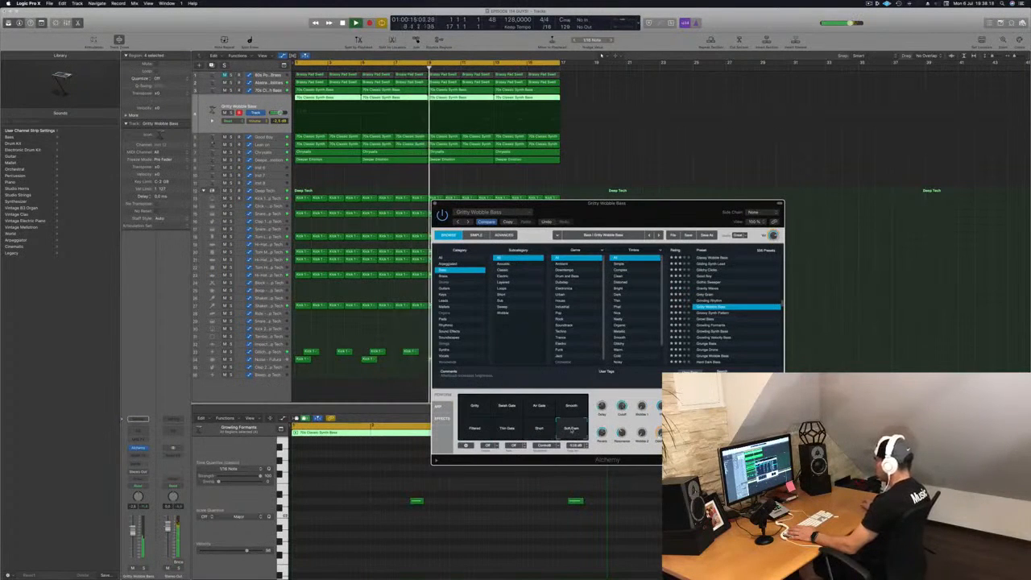
Step: Load the Bass preset Grinding Rhythm with its Hollowed snapshot, lower the track's volume slightly, and replay the loop from the start
{"action": "left_click", "coordinate": [707, 300]}
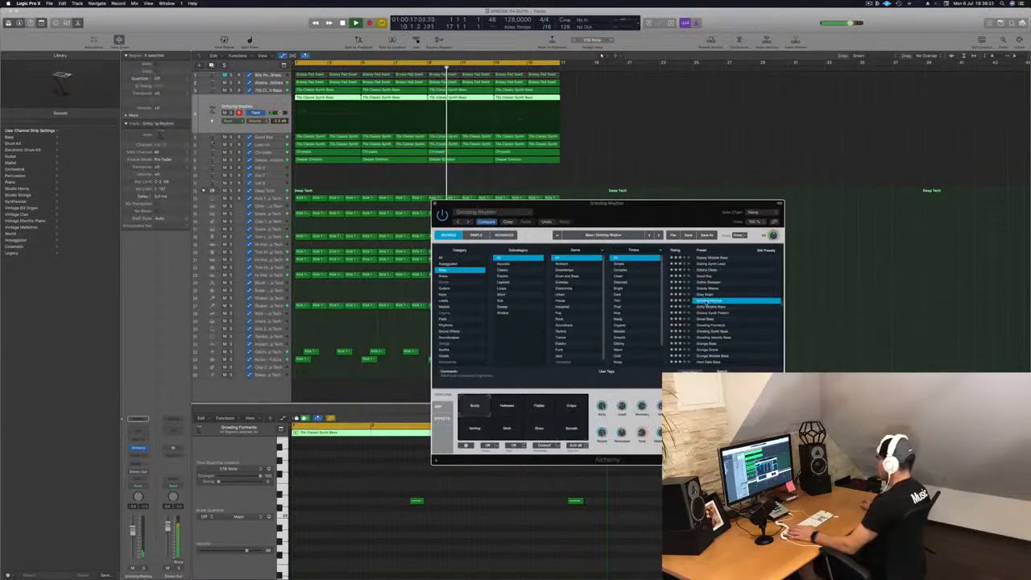
{"action": "left_click", "coordinate": [501, 410]}
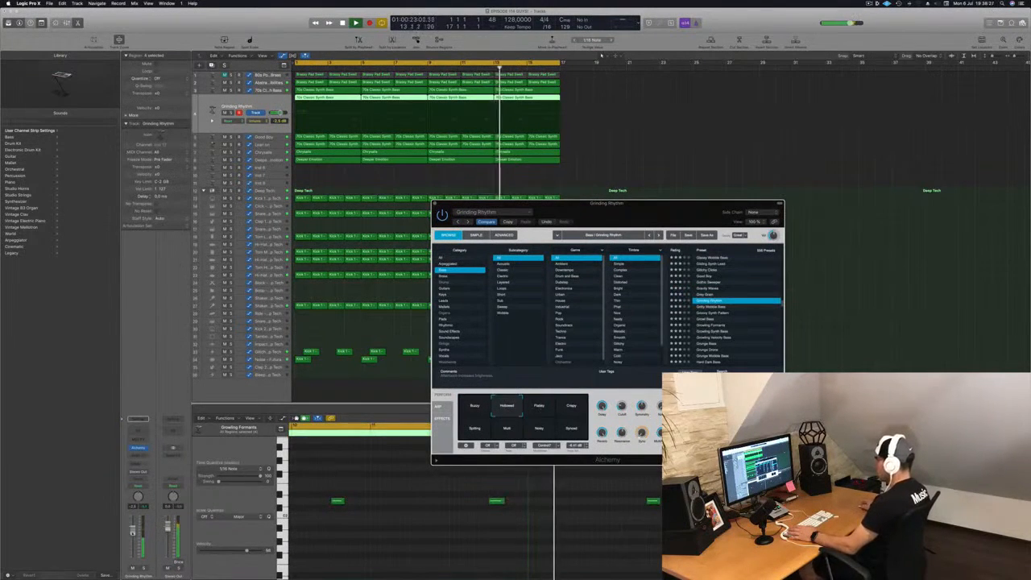
{"action": "left_click_drag", "start_coordinate": [133, 532], "coordinate": [133, 537]}
{"action": "key", "text": "Return"}
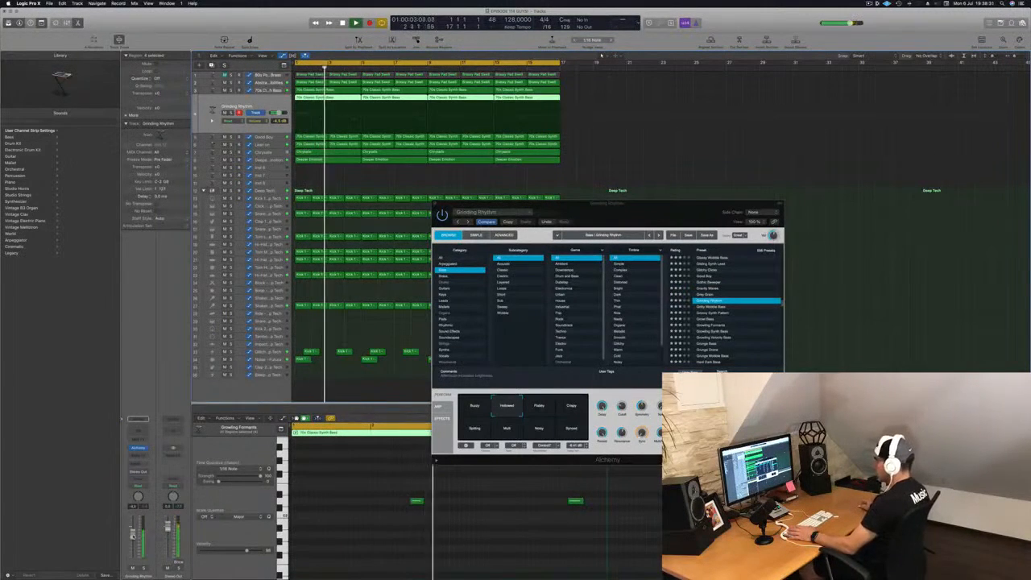
{"action": "key", "text": "Return"}
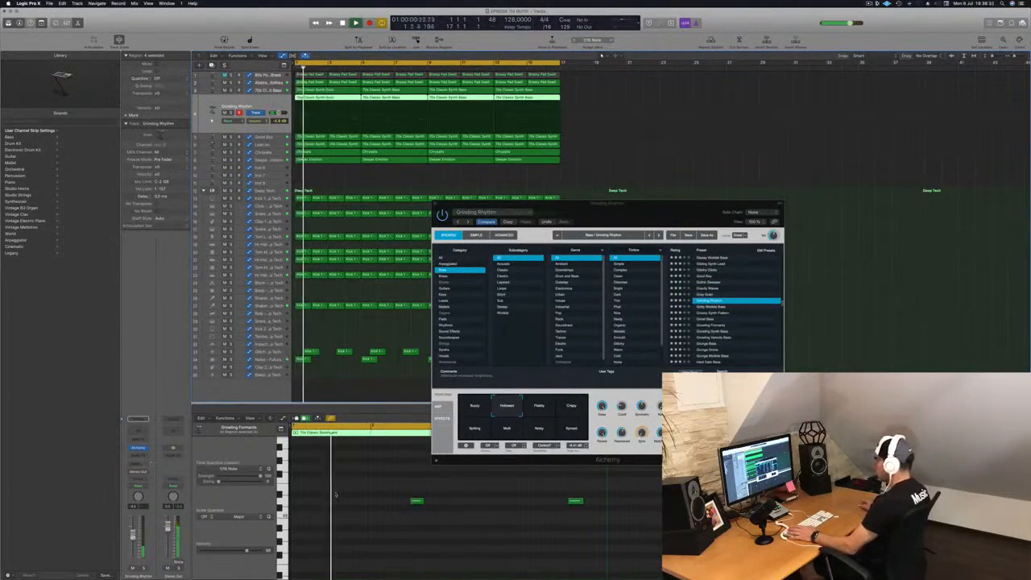
Step: Compare more Grinding Rhythm snapshots, including Crispy, Spitting and Noisy, and select Multi
{"action": "left_click", "coordinate": [540, 407]}
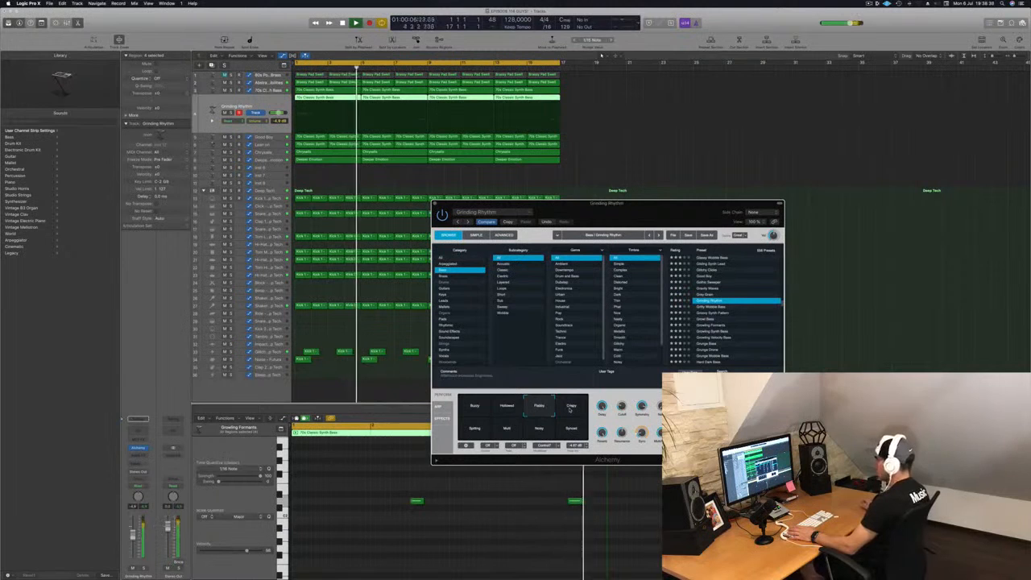
{"action": "left_click", "coordinate": [570, 408]}
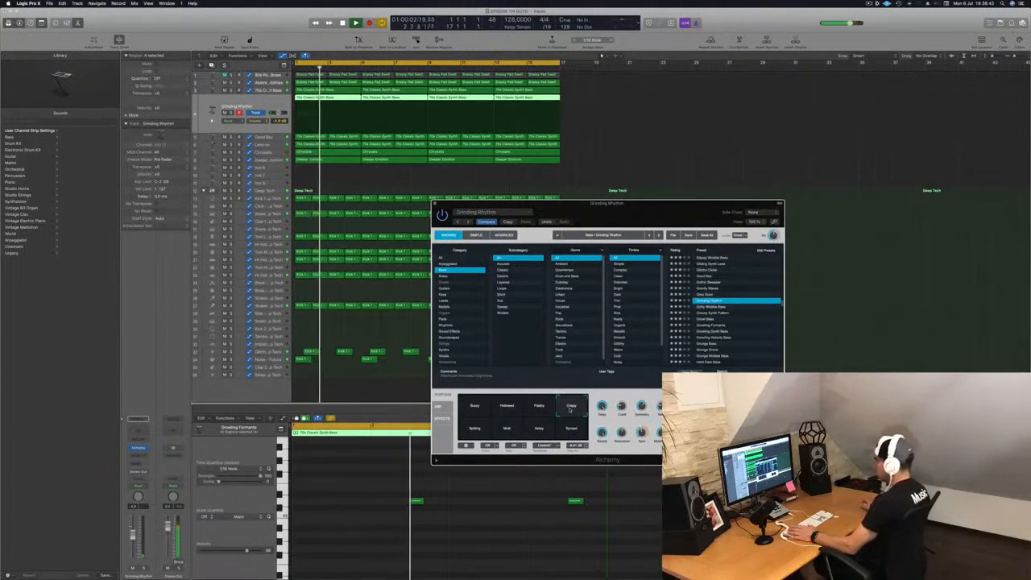
{"action": "left_click", "coordinate": [475, 429]}
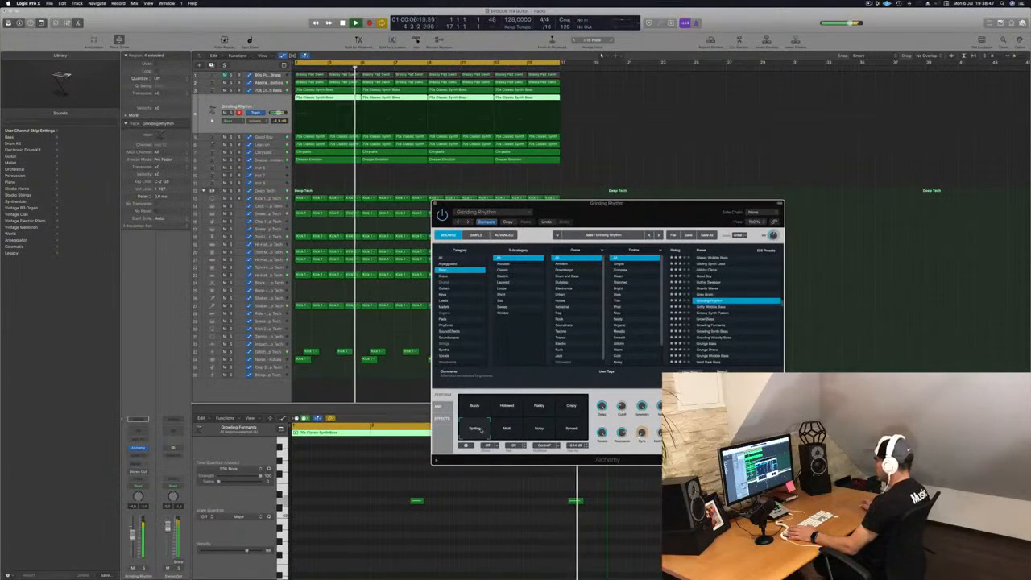
{"action": "left_click", "coordinate": [507, 428]}
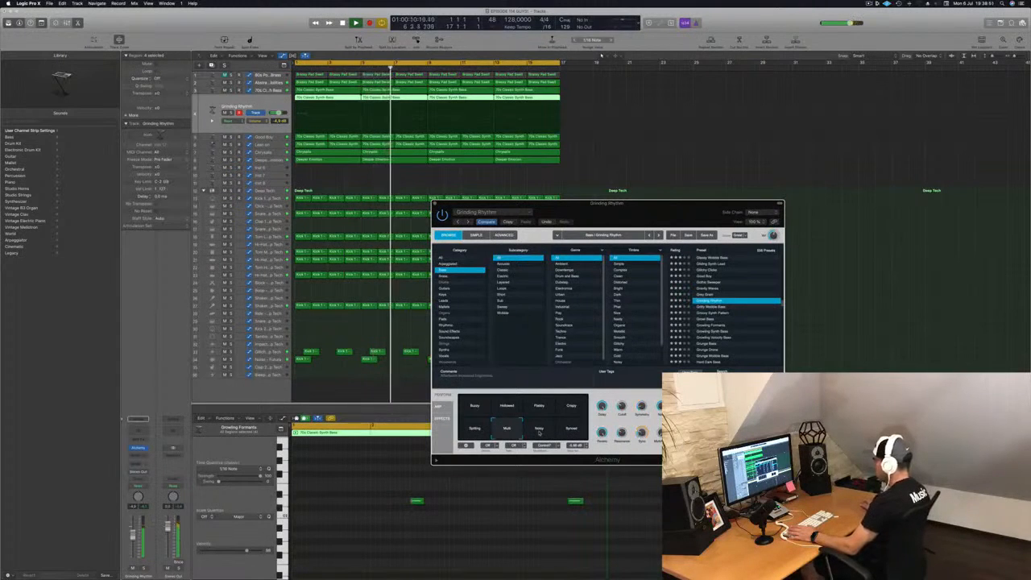
{"action": "left_click", "coordinate": [541, 430]}
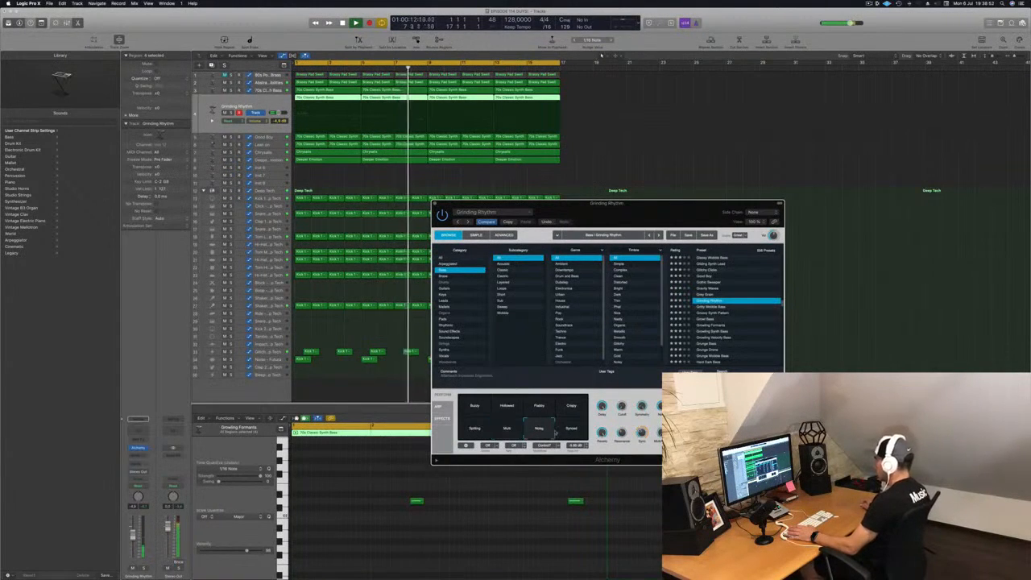
{"action": "left_click", "coordinate": [504, 431]}
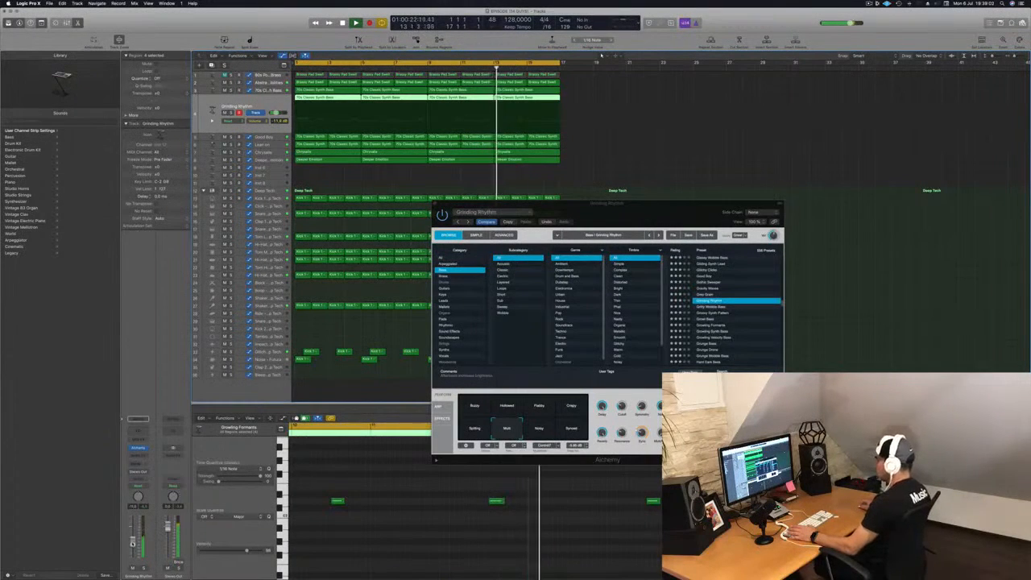
Step: Close the Grinding Rhythm instrument and review the Deeper Emotion and 80s Pop Synth Brass tracks
{"action": "left_click", "coordinate": [435, 204]}
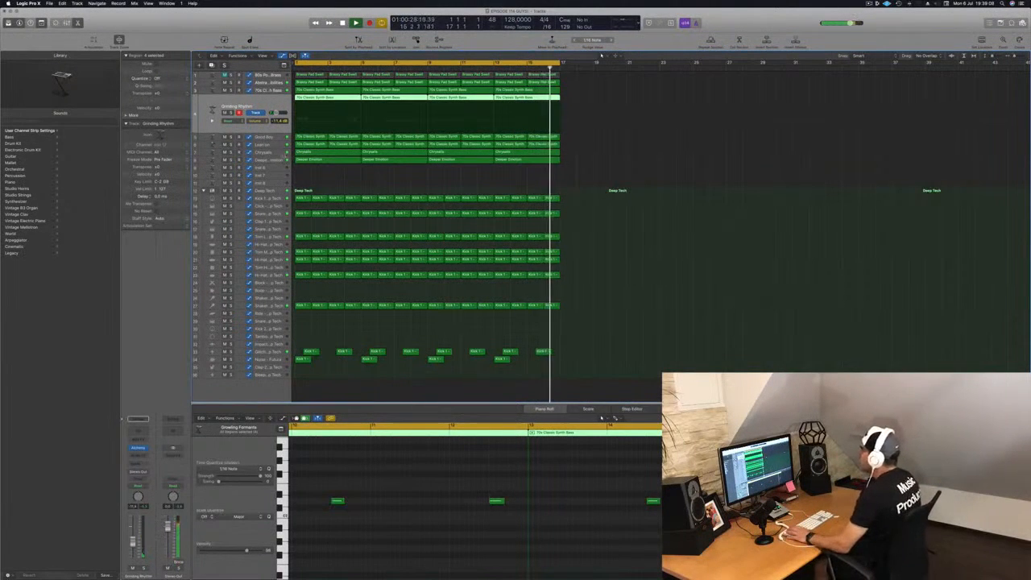
{"action": "left_click", "coordinate": [274, 153]}
{"action": "left_click", "coordinate": [271, 162]}
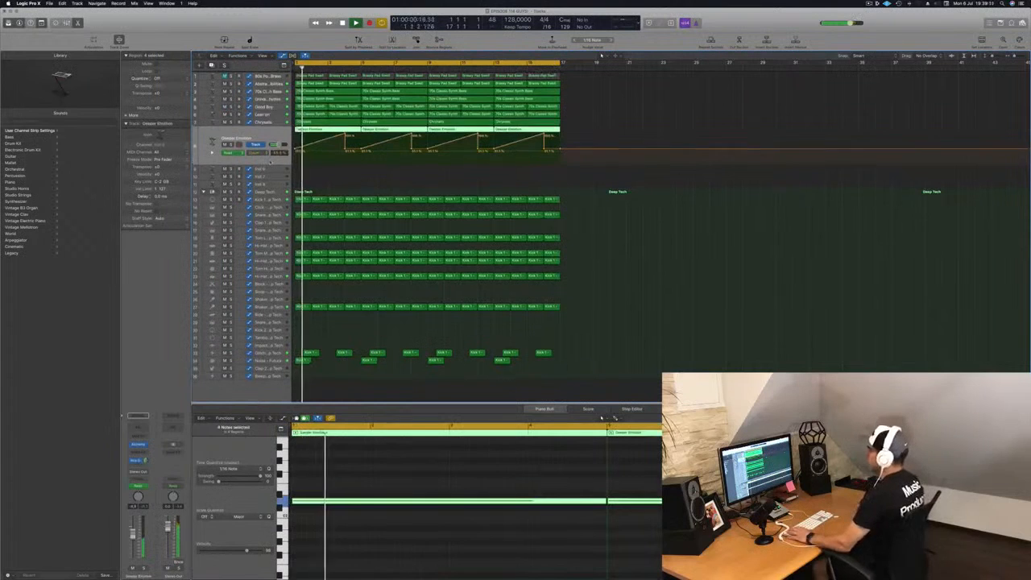
{"action": "left_click", "coordinate": [270, 78]}
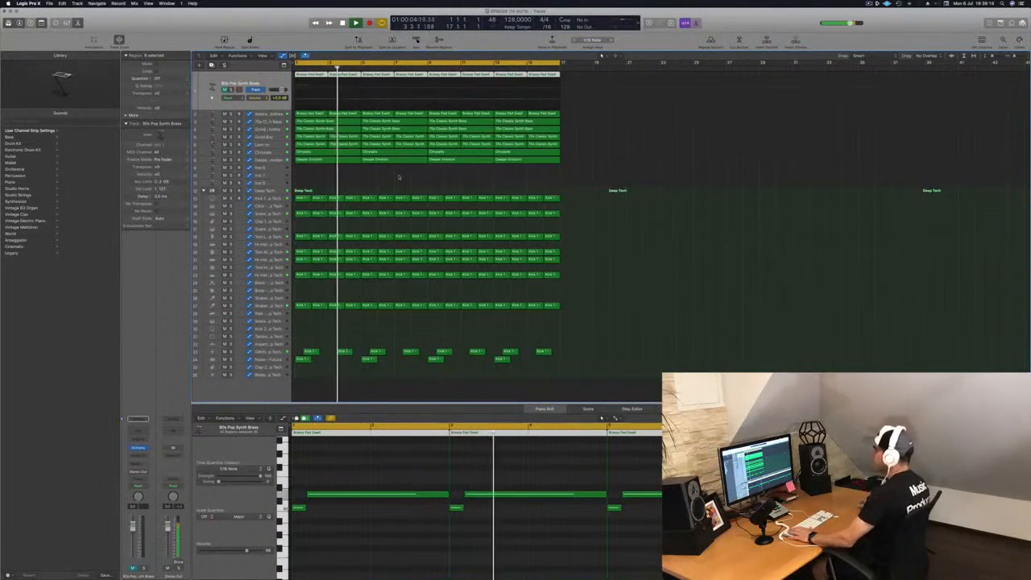
Step: Copy the first Shaker region to the start of the Kick 2 track and transpose all of its notes upward
{"action": "left_click", "coordinate": [301, 307]}
{"action": "left_click_drag", "start_coordinate": [302, 305], "coordinate": [301, 328]}
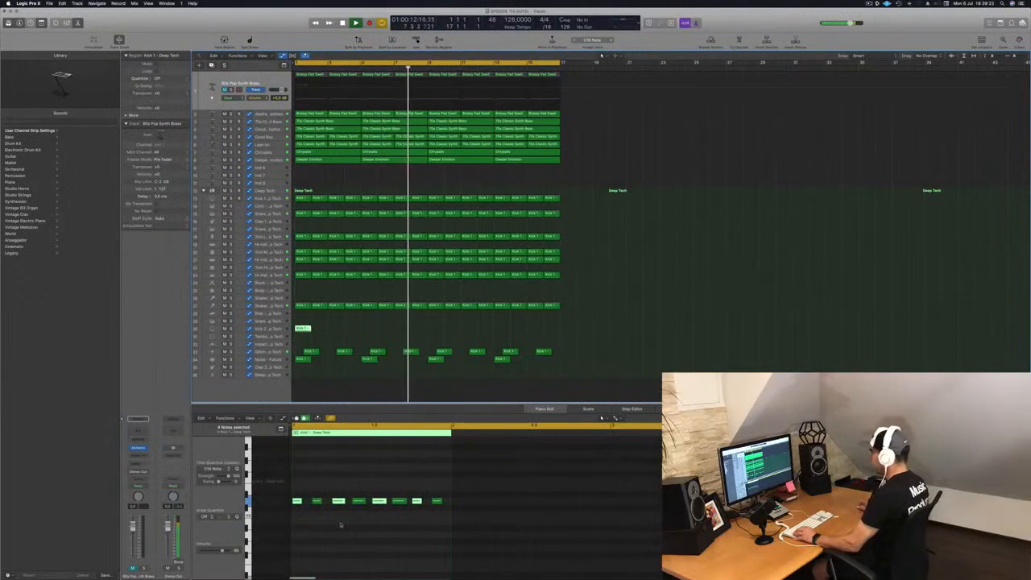
{"action": "left_click_drag", "start_coordinate": [292, 489], "coordinate": [459, 525]}
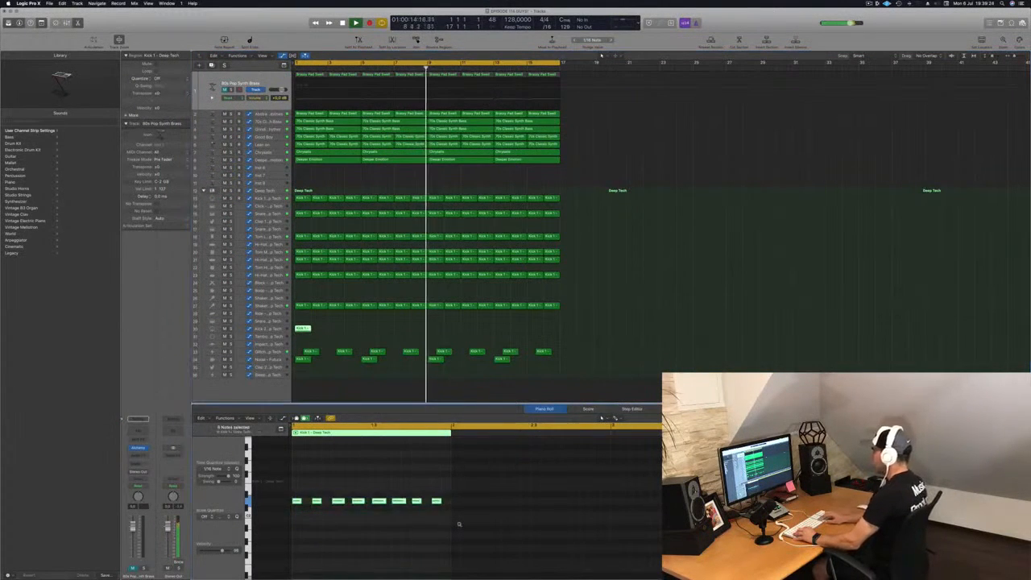
{"action": "key", "text": "alt+Up"}
{"action": "key", "text": "alt+Up"}
{"action": "key", "text": "alt+Up"}
{"action": "key", "text": "alt+Up"}
{"action": "key", "text": "alt+Up"}
{"action": "key", "text": "alt+Up"}
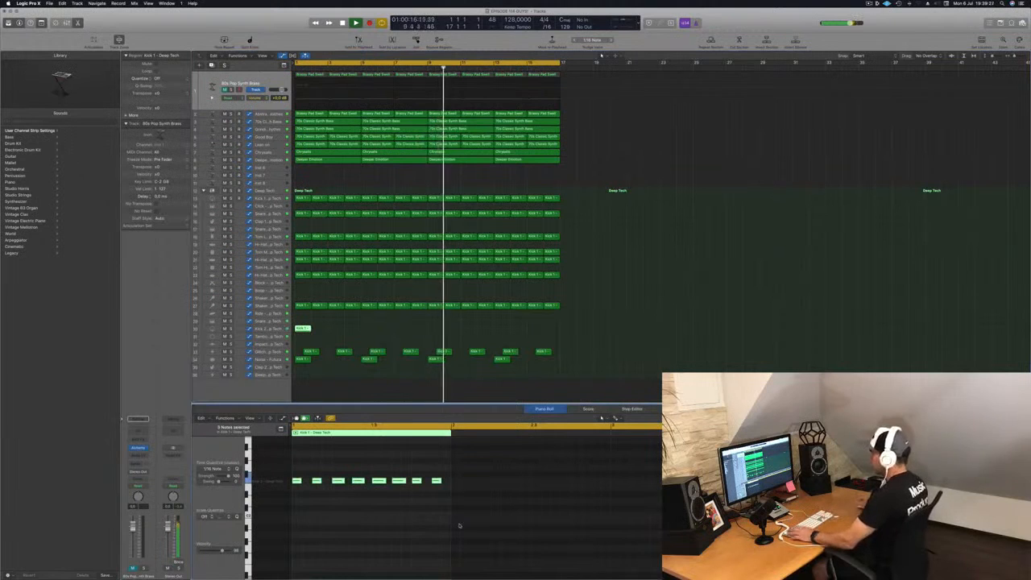
{"action": "key", "text": "space"}
{"action": "key", "text": "space"}
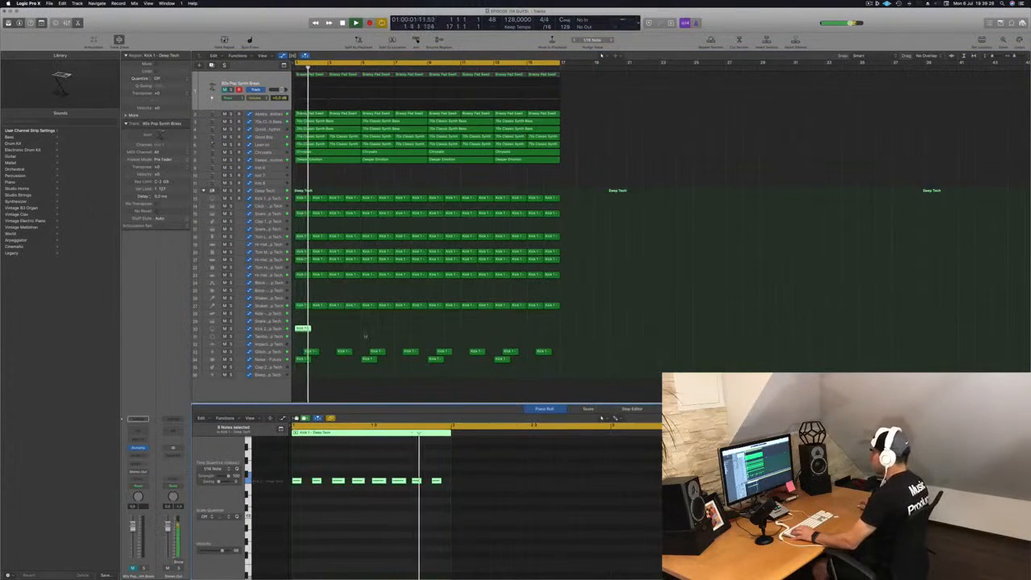
Step: Duplicate the Kick 2 region until it fills all 16 bars of the loop, and select the Kick 2 track
{"action": "left_click_drag", "start_coordinate": [302, 331], "coordinate": [369, 333]}
{"action": "left_click", "coordinate": [302, 330], "text": "shift"}
{"action": "left_click", "coordinate": [302, 329], "text": "shift"}
{"action": "left_click", "coordinate": [302, 330], "text": "shift"}
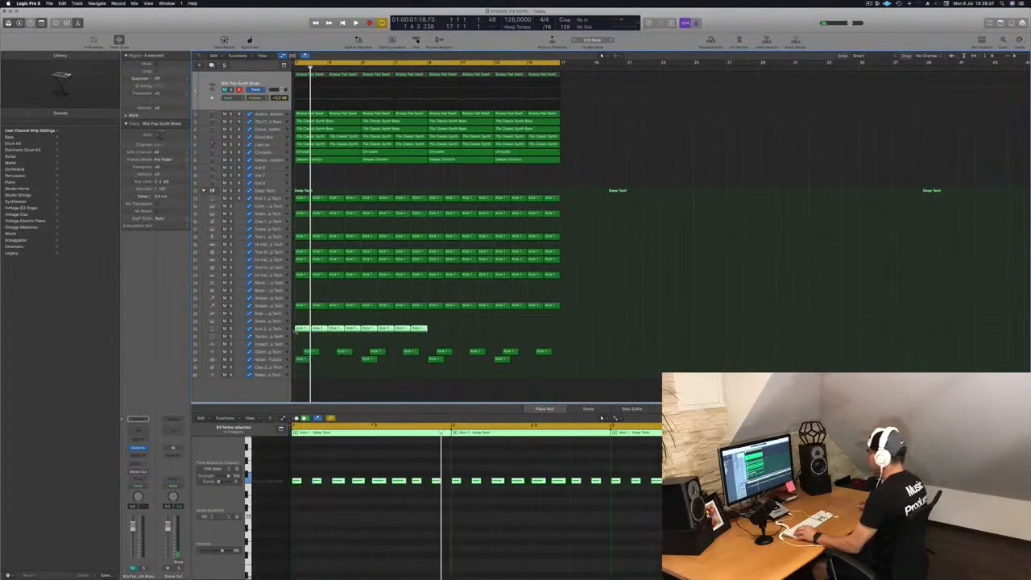
{"action": "left_click_drag", "start_coordinate": [300, 332], "coordinate": [432, 334]}
{"action": "left_click", "coordinate": [274, 329]}
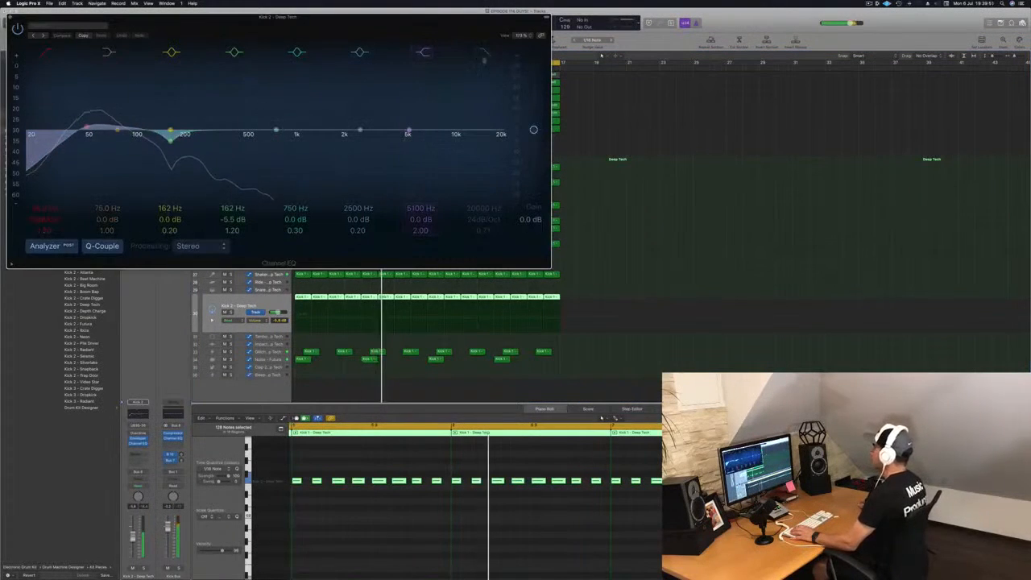
Step: Enable a 48 dB/Oct high cut at 104 Hz in Kick 2's Channel EQ and compare the sound with the low cut off and on
{"action": "left_click", "coordinate": [485, 54]}
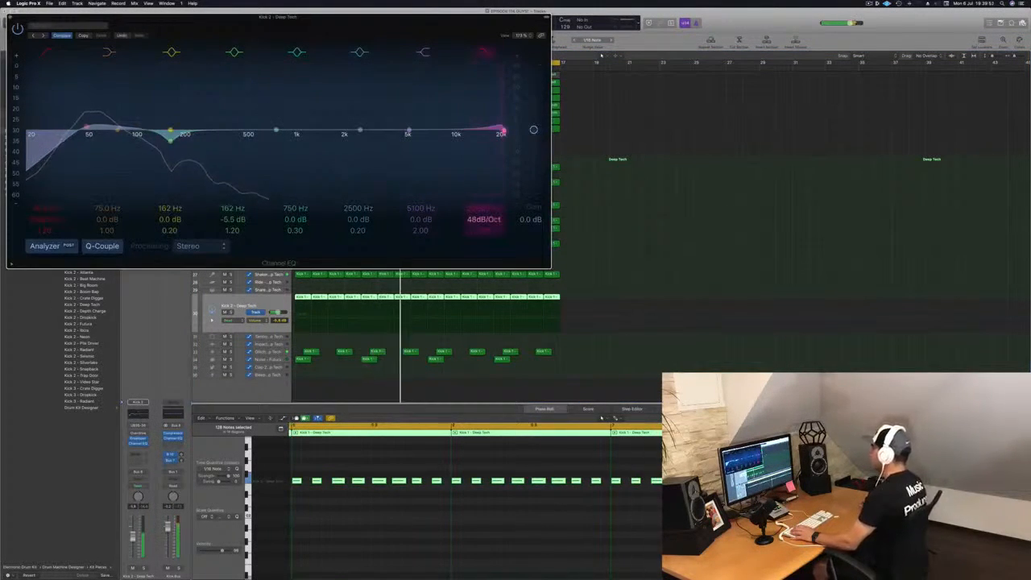
{"action": "left_click_drag", "start_coordinate": [501, 132], "coordinate": [138, 133]}
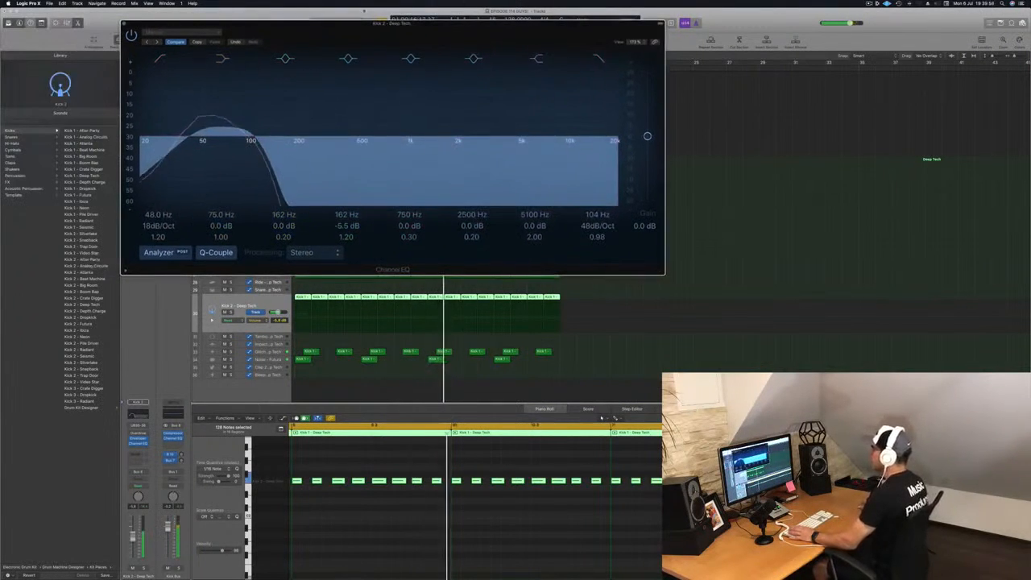
{"action": "left_click", "coordinate": [160, 61]}
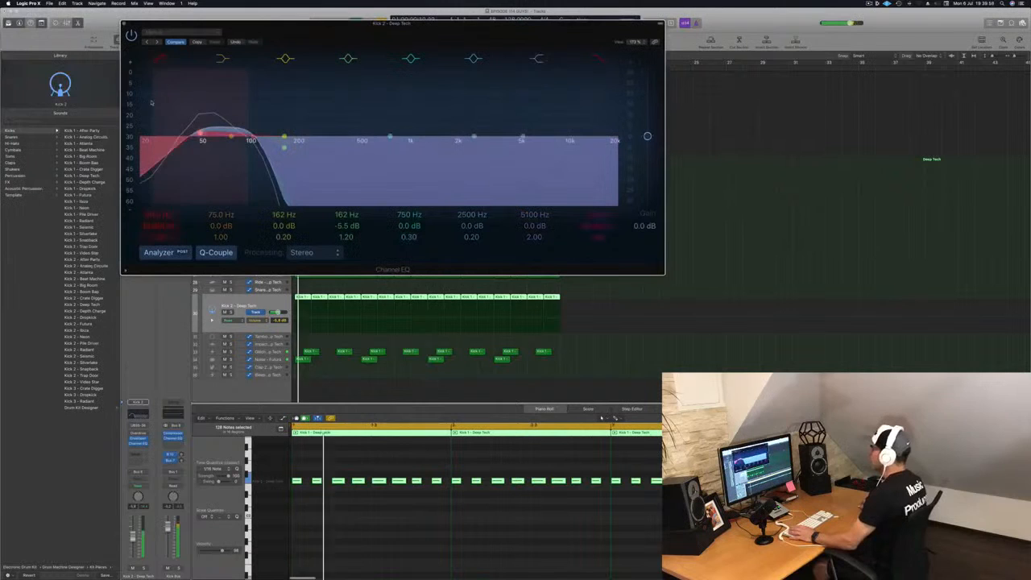
{"action": "left_click", "coordinate": [160, 60]}
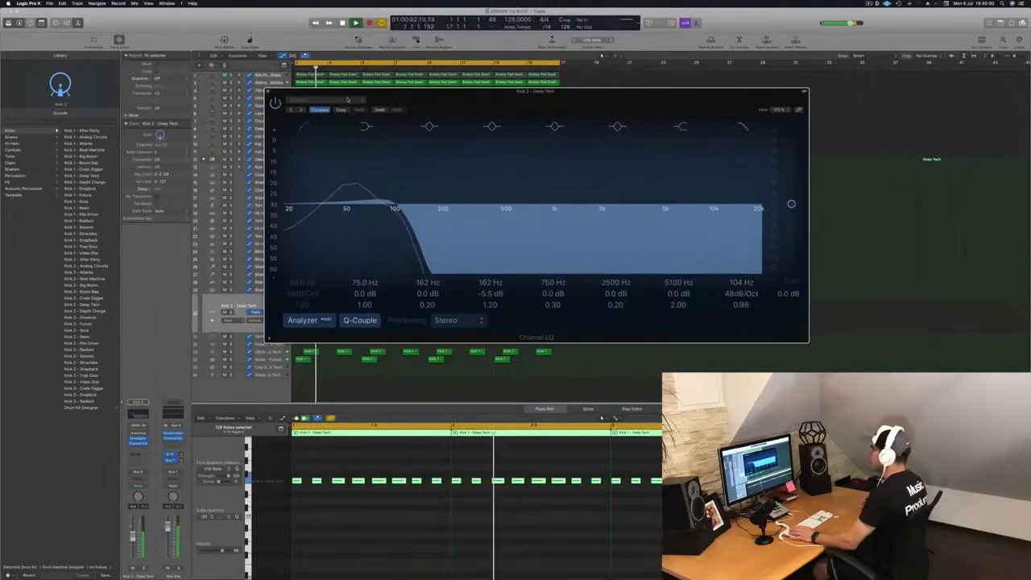
{"action": "left_click", "coordinate": [367, 127]}
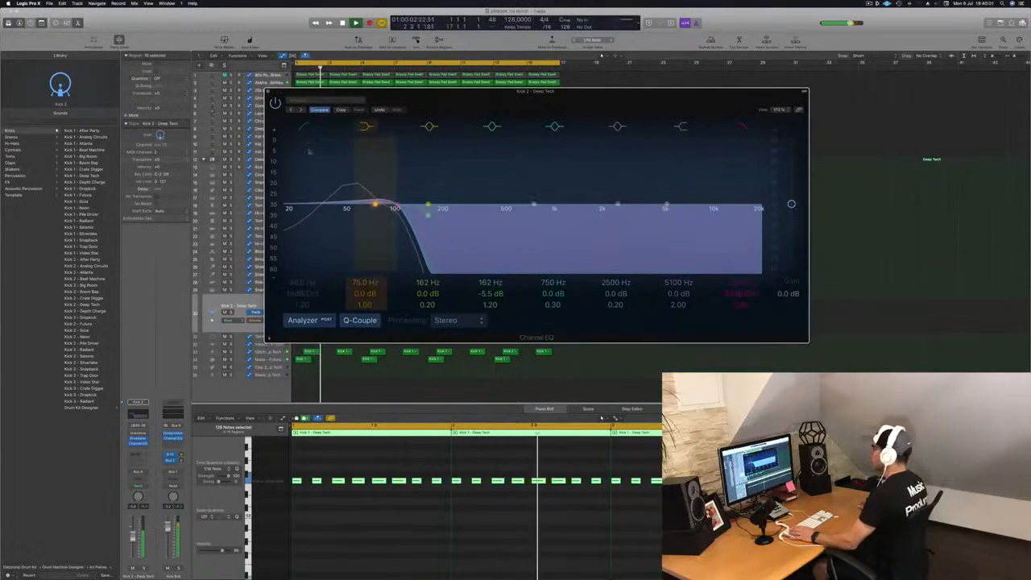
{"action": "left_click", "coordinate": [294, 146]}
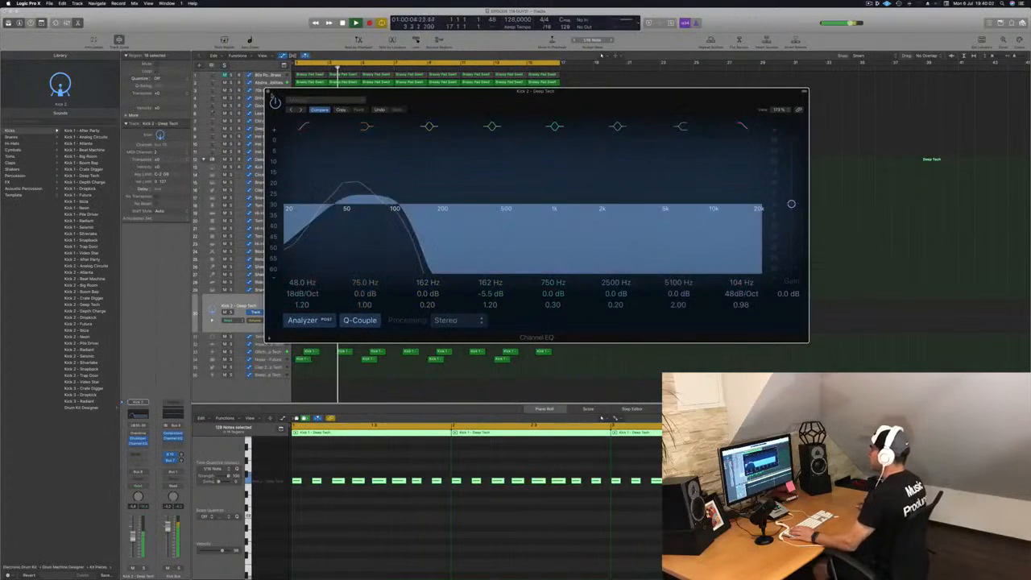
{"action": "key", "text": "super+w"}
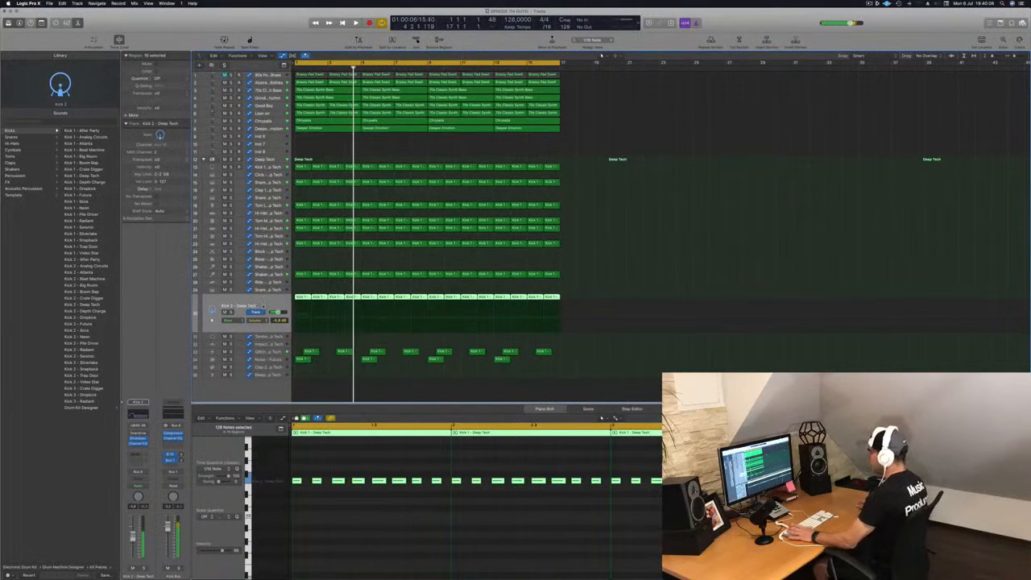
{"action": "key", "text": "Return"}
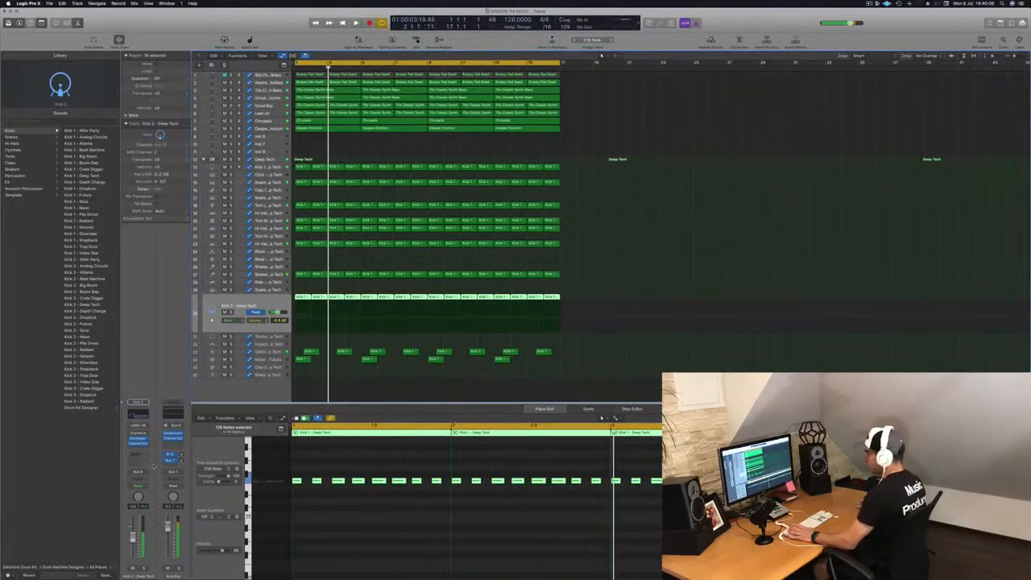
Step: Insert a Compressor after the Channel EQ on the Kick 2 channel and move its window clear of the track regions
{"action": "left_click", "coordinate": [138, 446]}
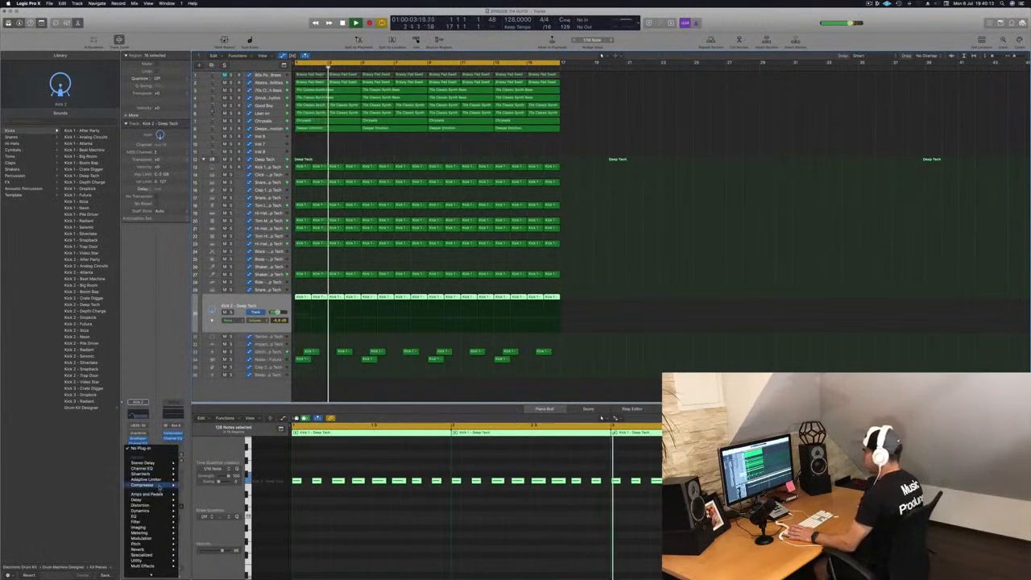
{"action": "mouse_move", "coordinate": [160, 486]}
{"action": "left_click", "coordinate": [192, 490]}
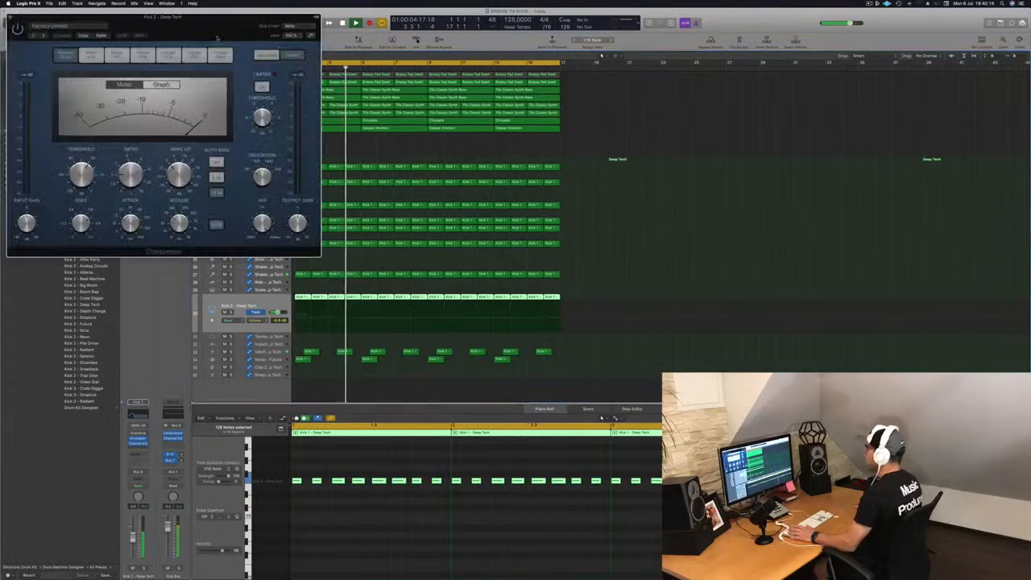
{"action": "left_click_drag", "start_coordinate": [217, 37], "coordinate": [852, 240]}
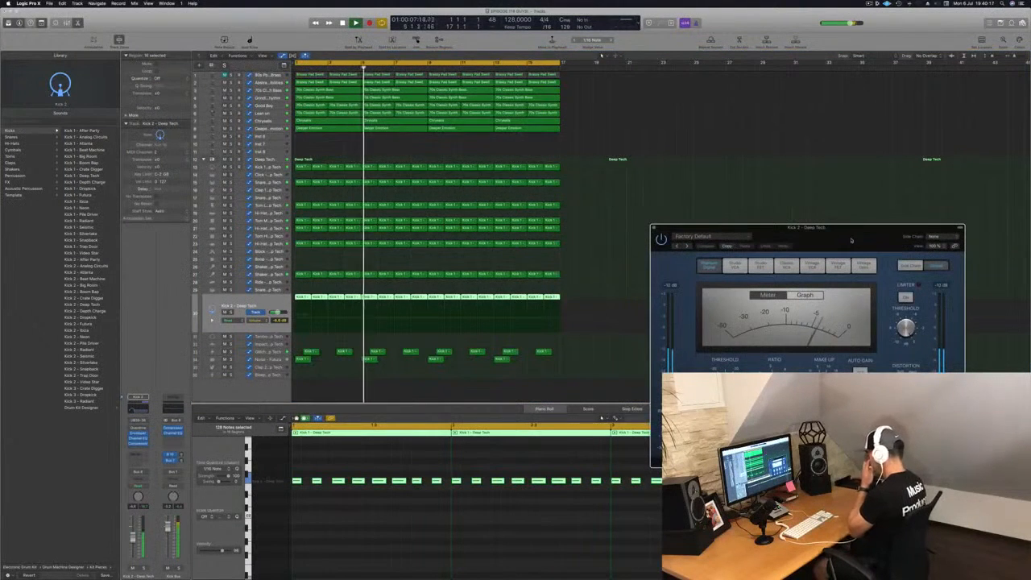
{"action": "left_click_drag", "start_coordinate": [852, 240], "coordinate": [650, 266]}
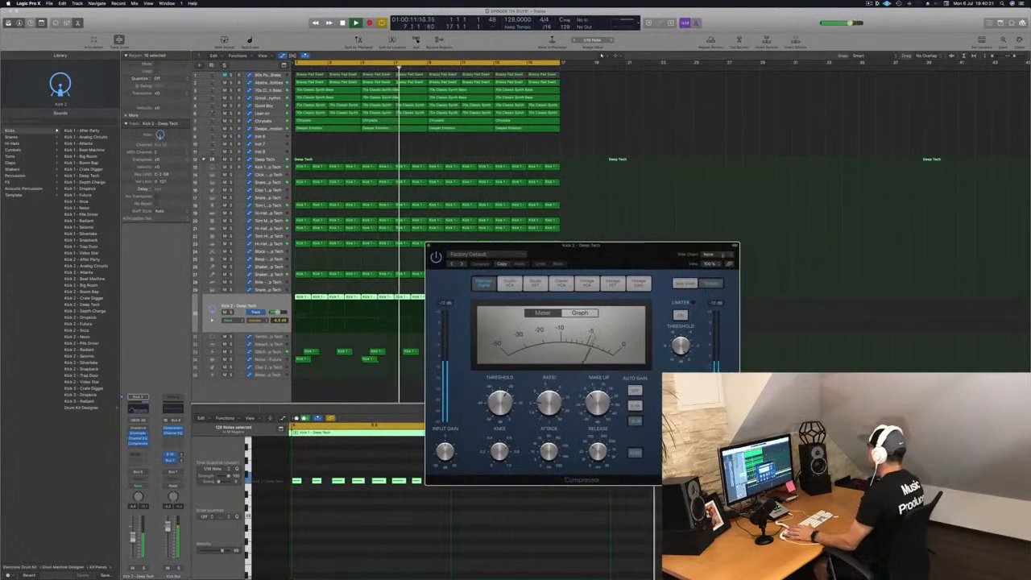
Step: Side-chain Kick 2's Compressor to an instrument channel, close it and lower the track's volume
{"action": "left_click", "coordinate": [721, 256]}
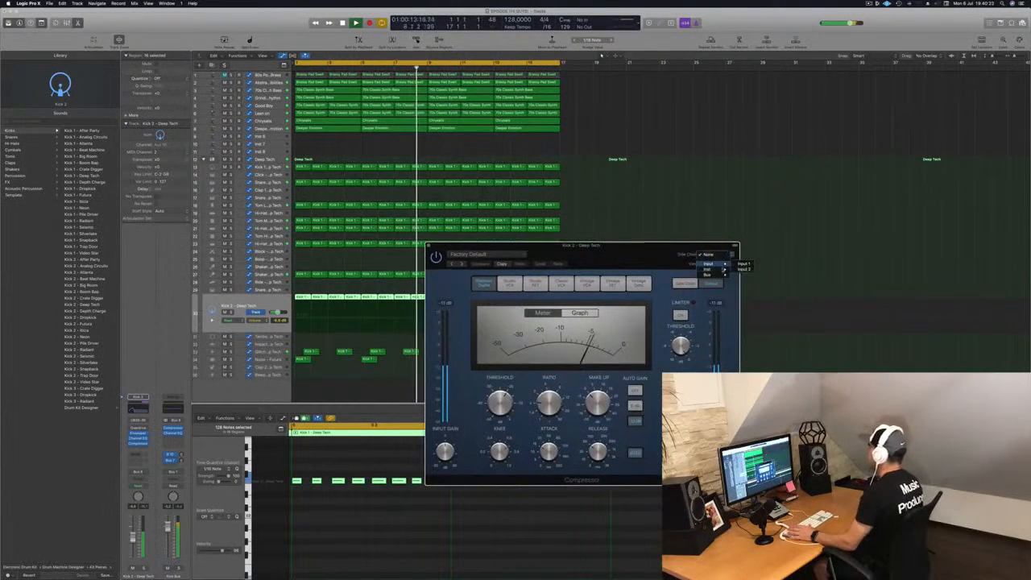
{"action": "mouse_move", "coordinate": [725, 269]}
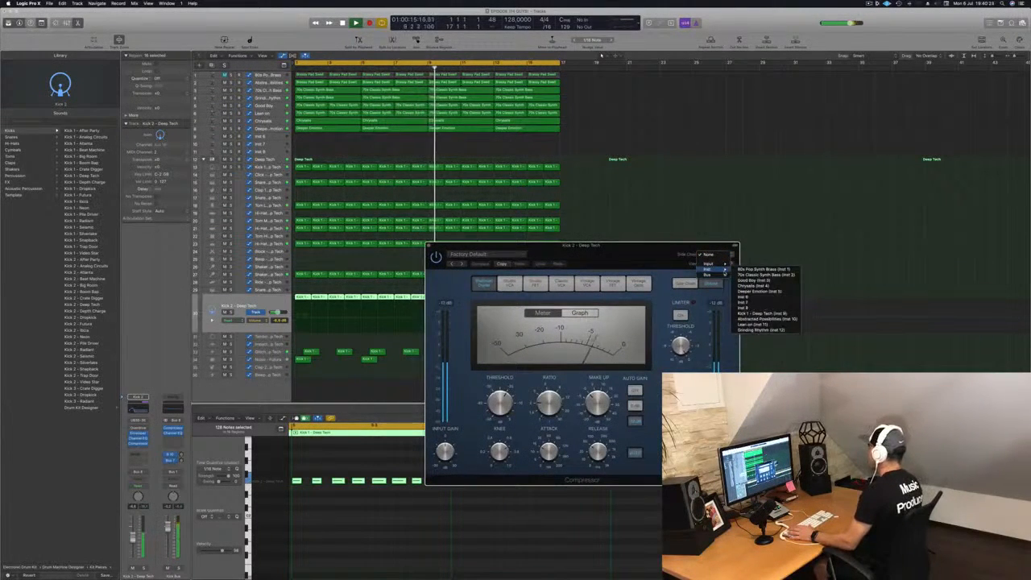
{"action": "left_click", "coordinate": [746, 308]}
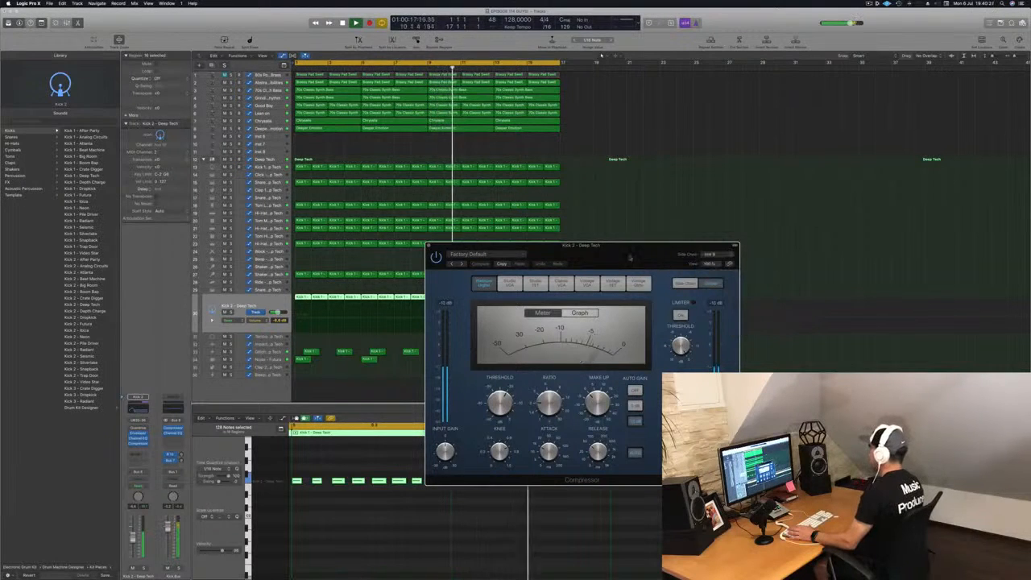
{"action": "left_click_drag", "start_coordinate": [630, 257], "coordinate": [650, 239]}
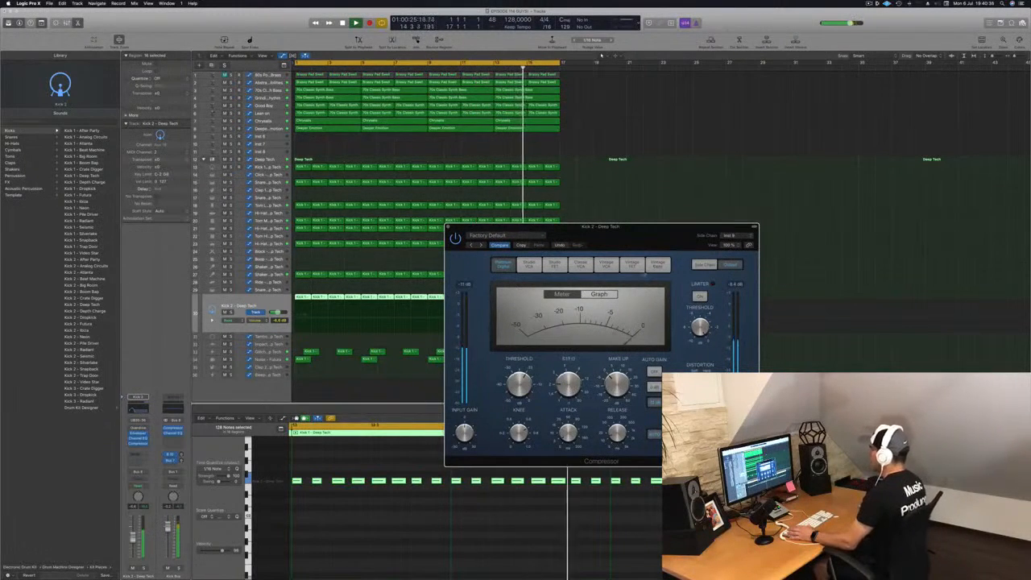
{"action": "left_click_drag", "start_coordinate": [660, 231], "coordinate": [606, 209]}
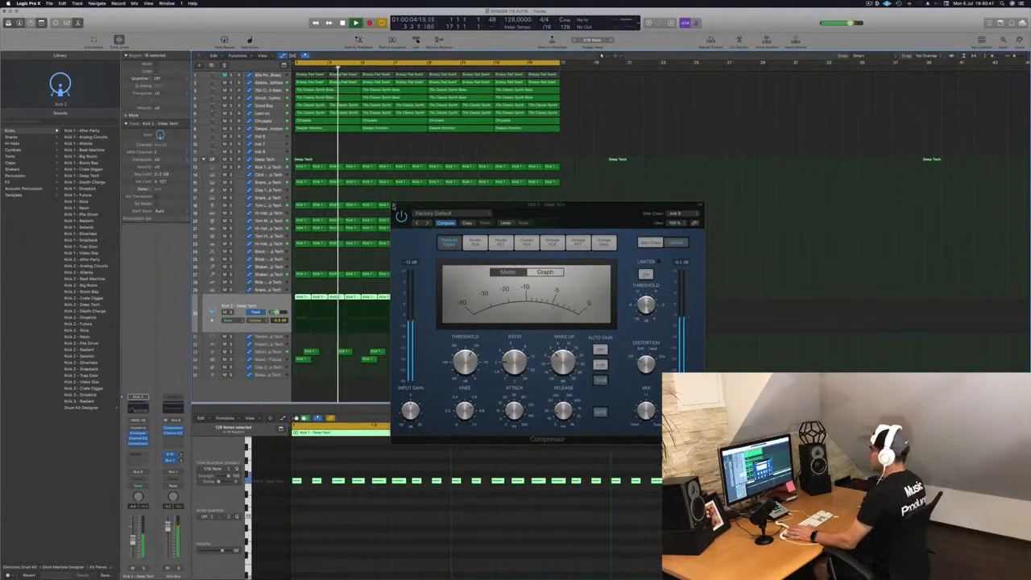
{"action": "left_click", "coordinate": [395, 205]}
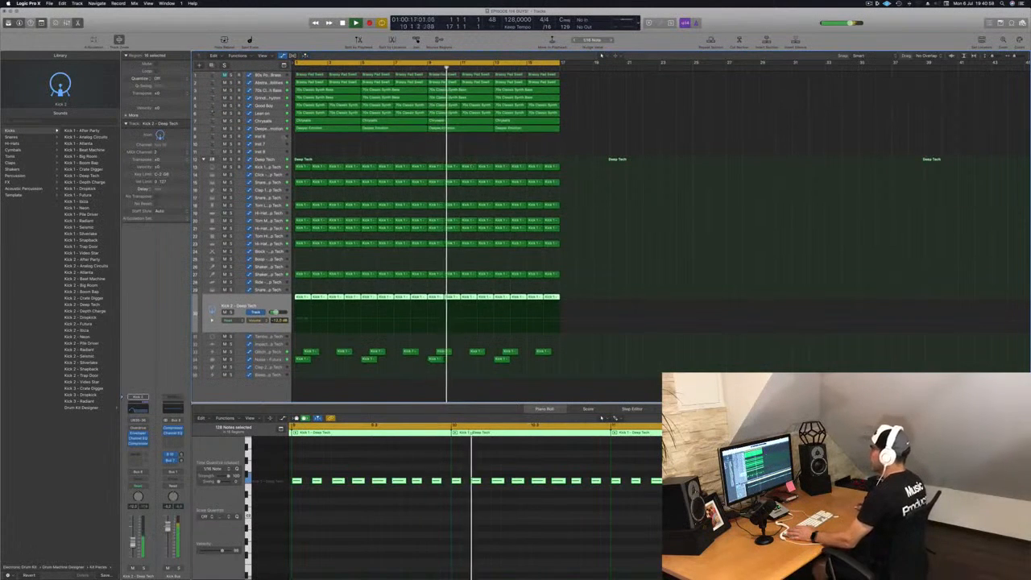
Step: Load the Alchemy Keys preset Spacy E-Piano on the first empty instrument track and bring up Musical Typing
{"action": "key", "text": "alt+super+s"}
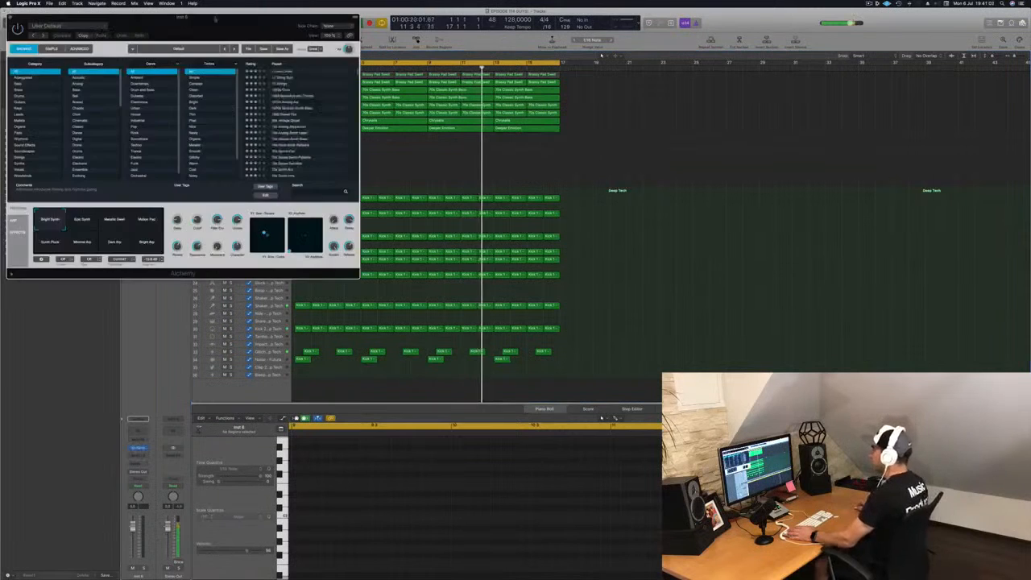
{"action": "left_click_drag", "start_coordinate": [121, 15], "coordinate": [499, 46]}
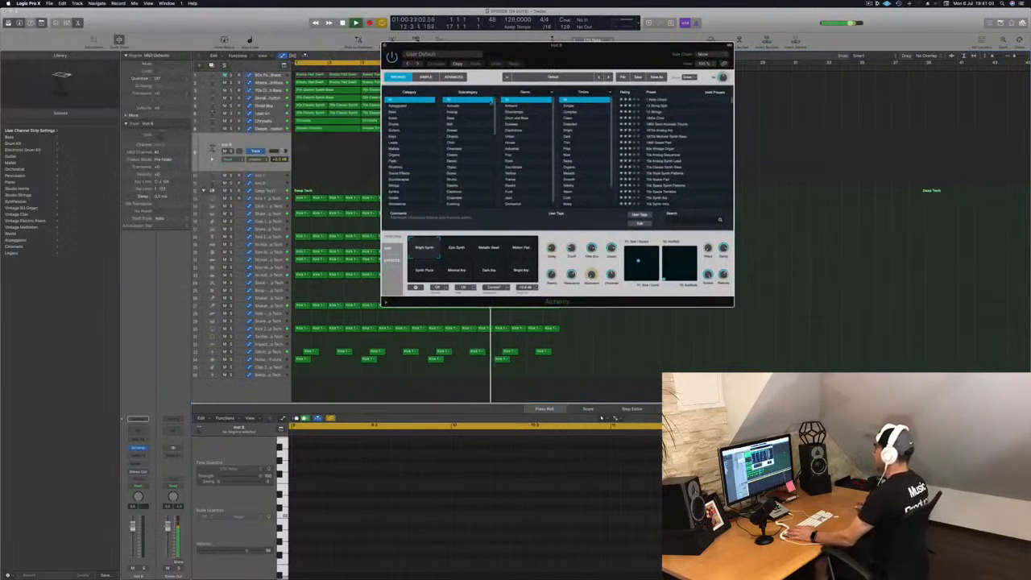
{"action": "left_click", "coordinate": [403, 137]}
{"action": "scroll", "coordinate": [667, 161], "scroll_direction": "down", "scroll_amount": 5}
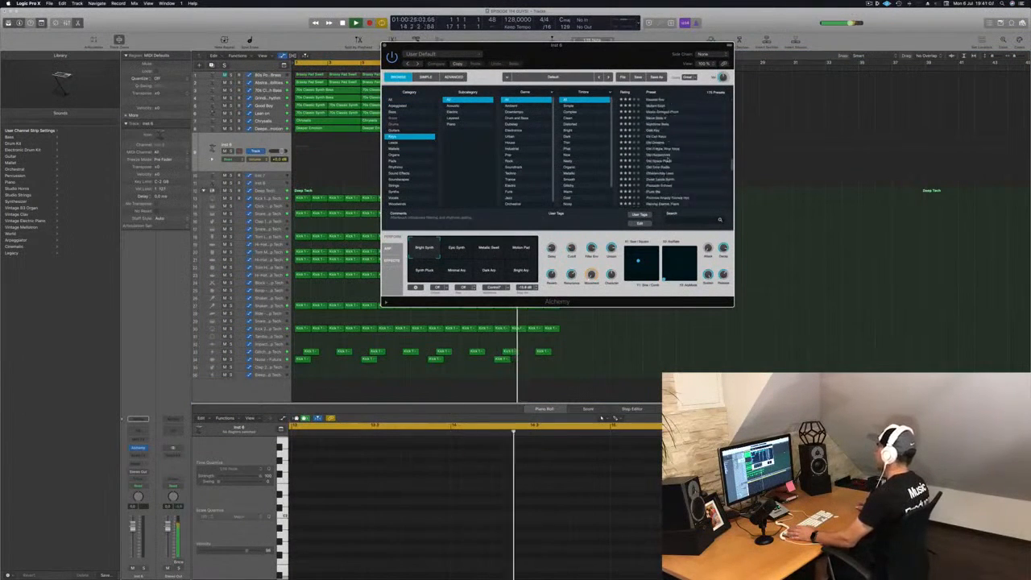
{"action": "scroll", "coordinate": [662, 166], "scroll_direction": "down", "scroll_amount": 5}
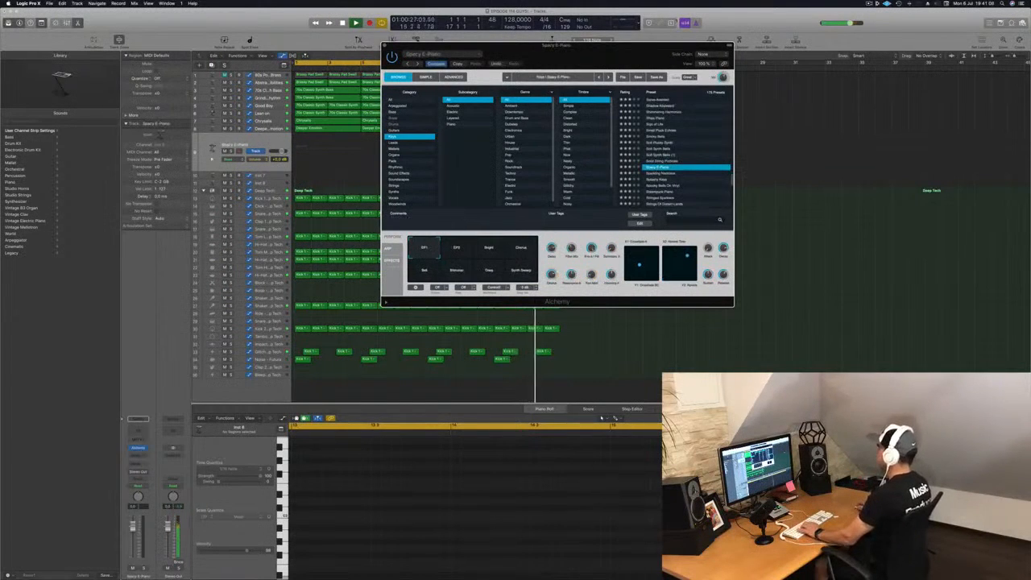
{"action": "left_click_drag", "start_coordinate": [631, 52], "coordinate": [580, 63]}
{"action": "key", "text": "super+k"}
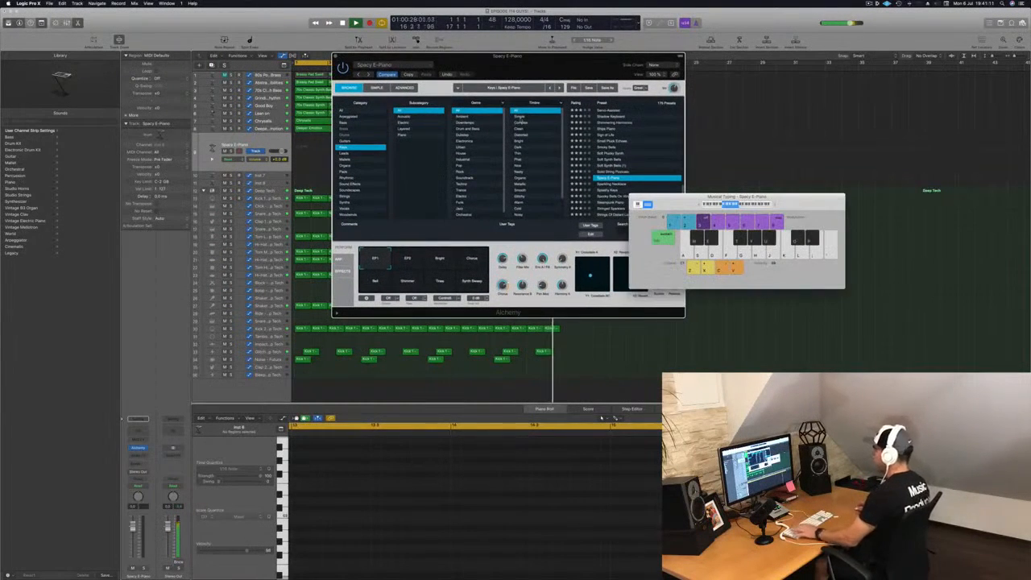
Step: Add a send to Bus 3 on the Spacy E-Piano channel
{"action": "left_click", "coordinate": [139, 465]}
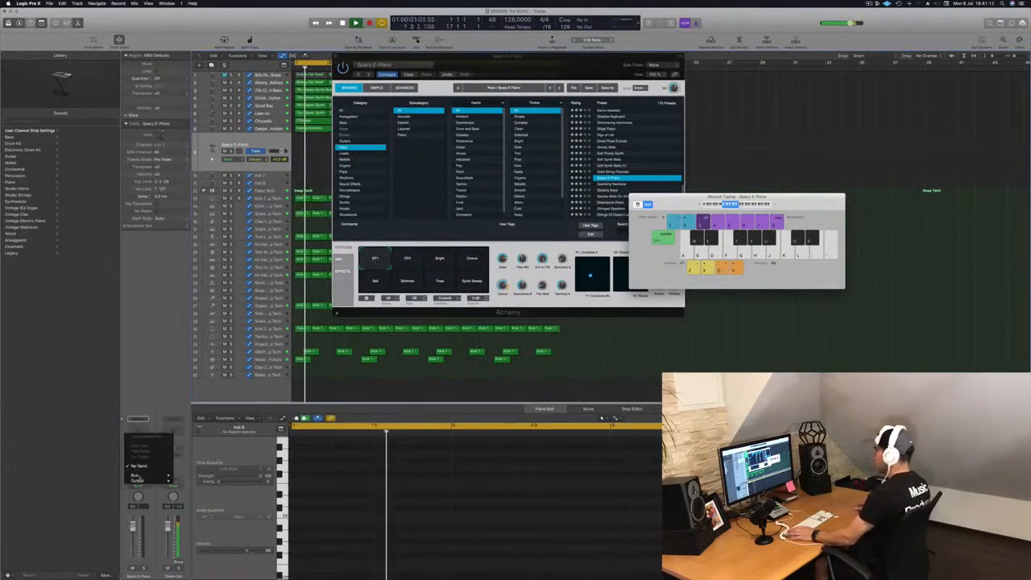
{"action": "mouse_move", "coordinate": [153, 475]}
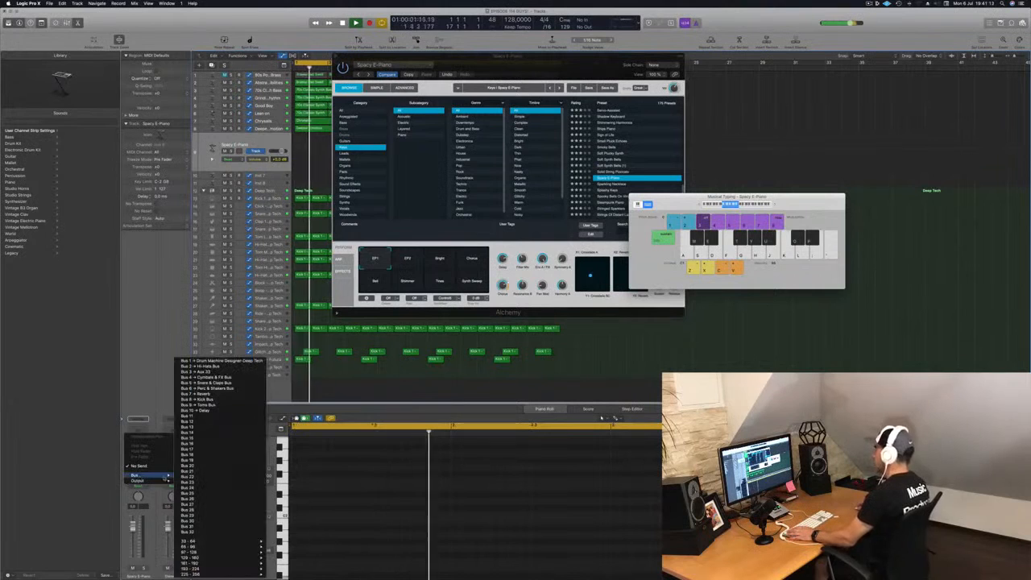
{"action": "left_click", "coordinate": [202, 371]}
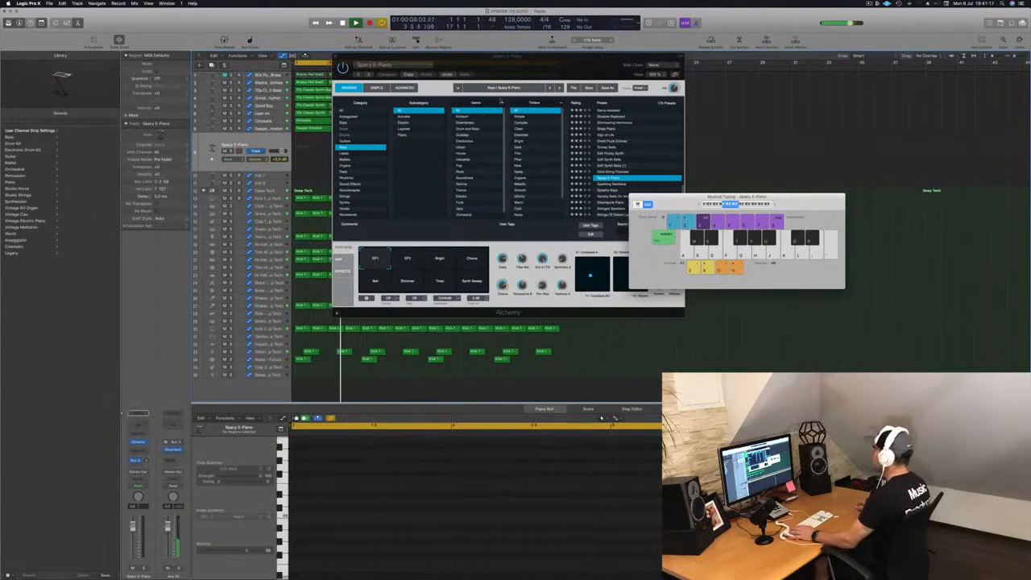
Step: Load the Alchemy preset Small Pluck Echoes on the Spacy E-Piano track, with the instrument window moved clear of the regions
{"action": "left_click_drag", "start_coordinate": [534, 60], "coordinate": [438, 219]}
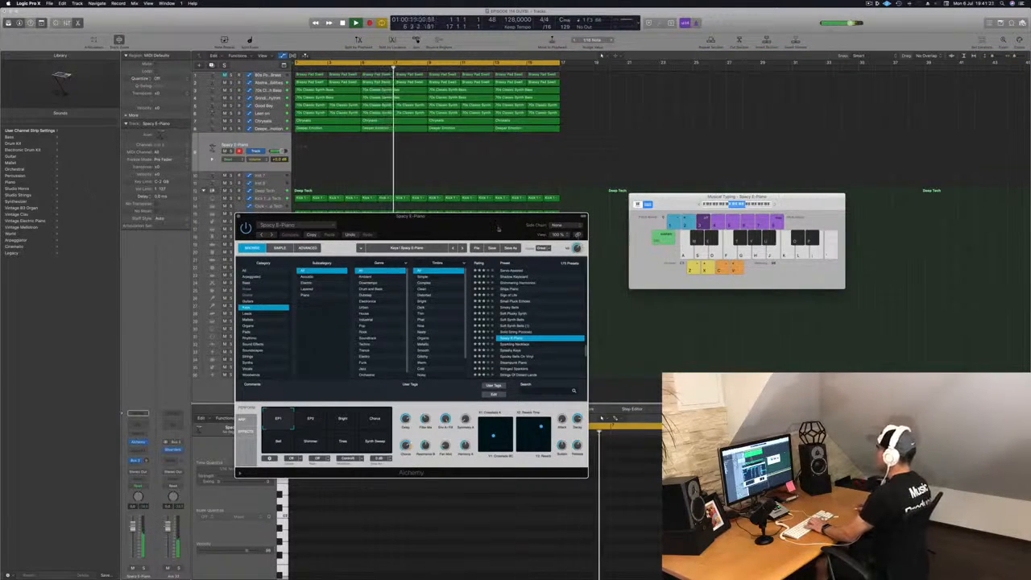
{"action": "left_click_drag", "start_coordinate": [499, 229], "coordinate": [721, 125]}
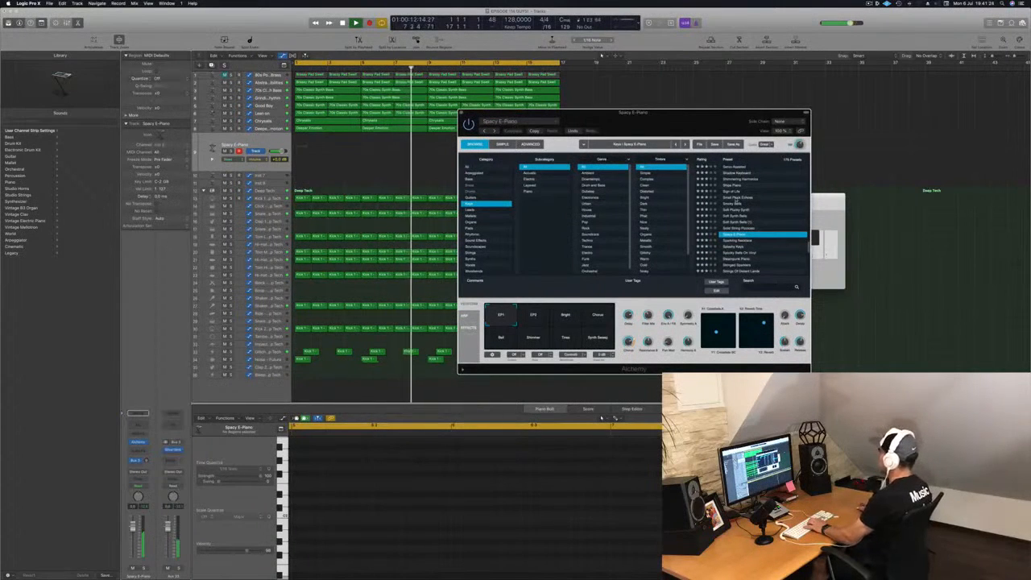
{"action": "left_click", "coordinate": [735, 197]}
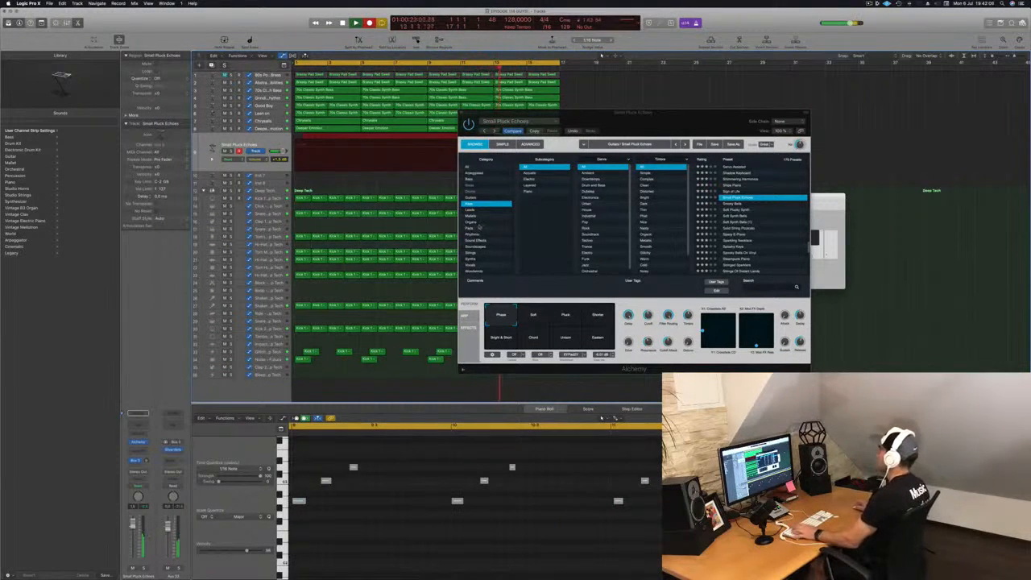
Step: Finish recording the Small Pluck Echoes part and play it back with the Alchemy window moved aside
{"action": "key", "text": "space"}
{"action": "key", "text": "space"}
{"action": "left_click_drag", "start_coordinate": [493, 117], "coordinate": [776, 106]}
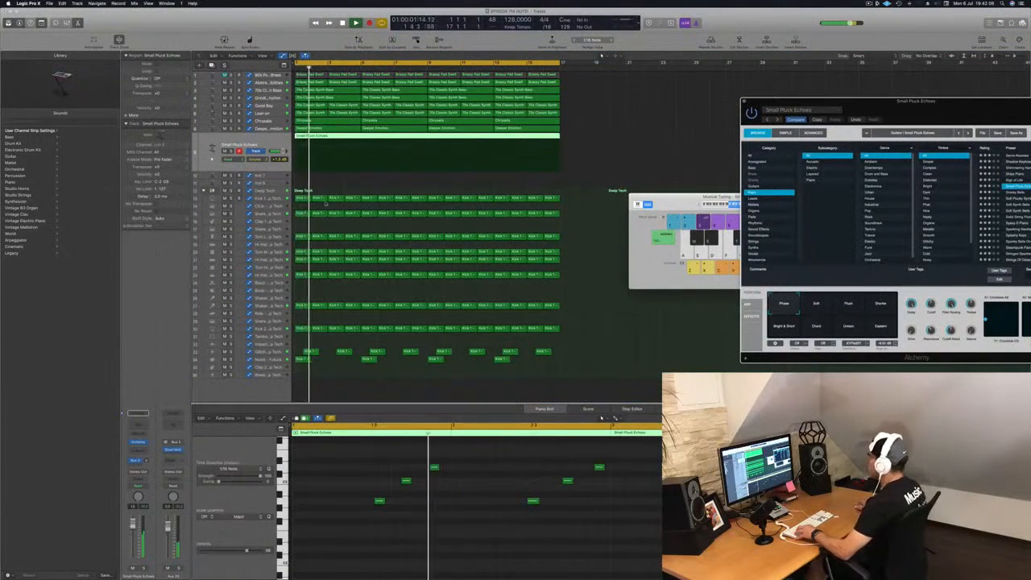
Step: Delete the first half of the split Small Pluck Echoes recording and move the second half to bar 1
{"action": "left_click", "coordinate": [346, 181]}
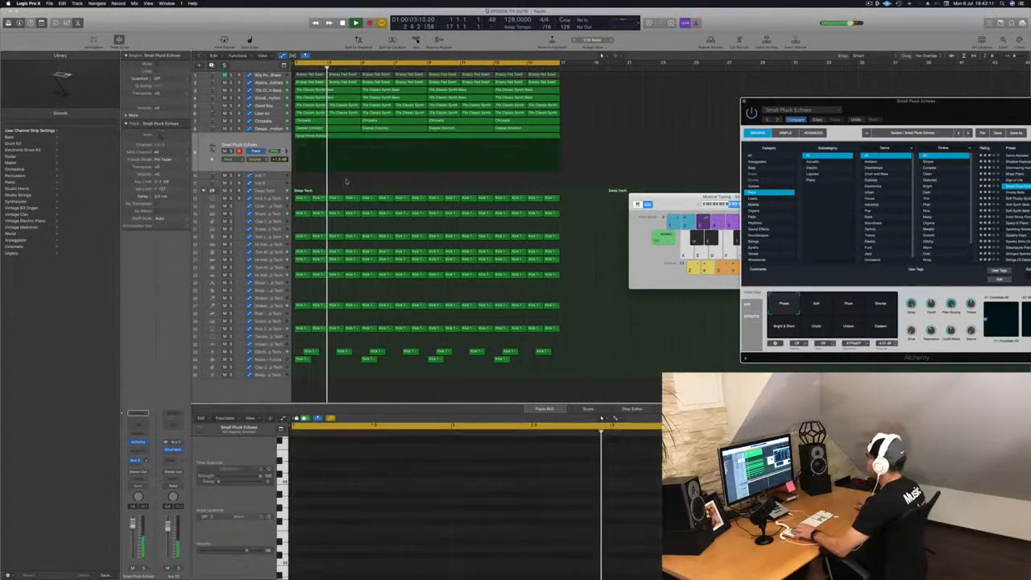
{"action": "left_click", "coordinate": [410, 137]}
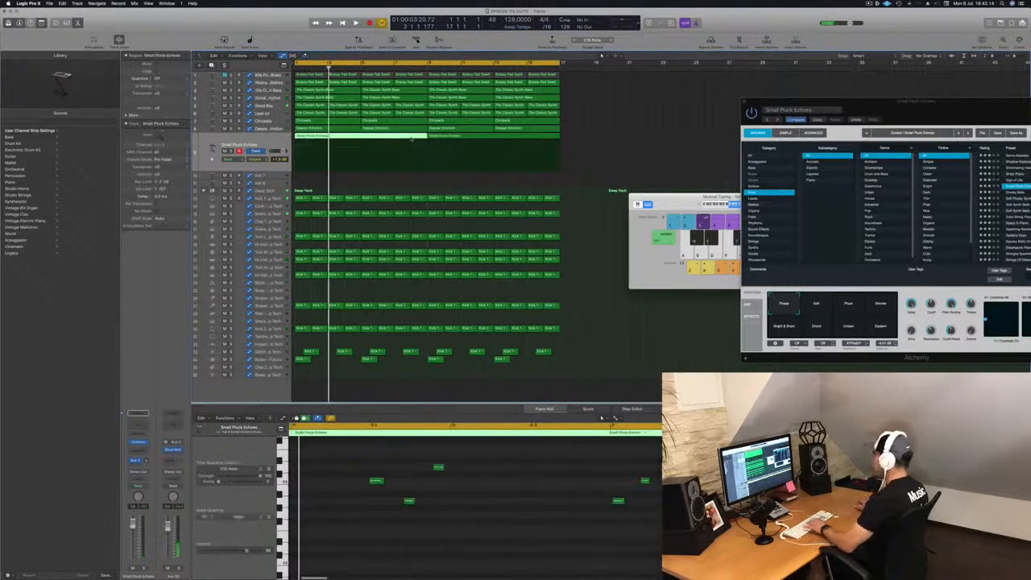
{"action": "key", "text": "Delete"}
{"action": "left_click_drag", "start_coordinate": [460, 137], "coordinate": [325, 152]}
{"action": "key", "text": "space"}
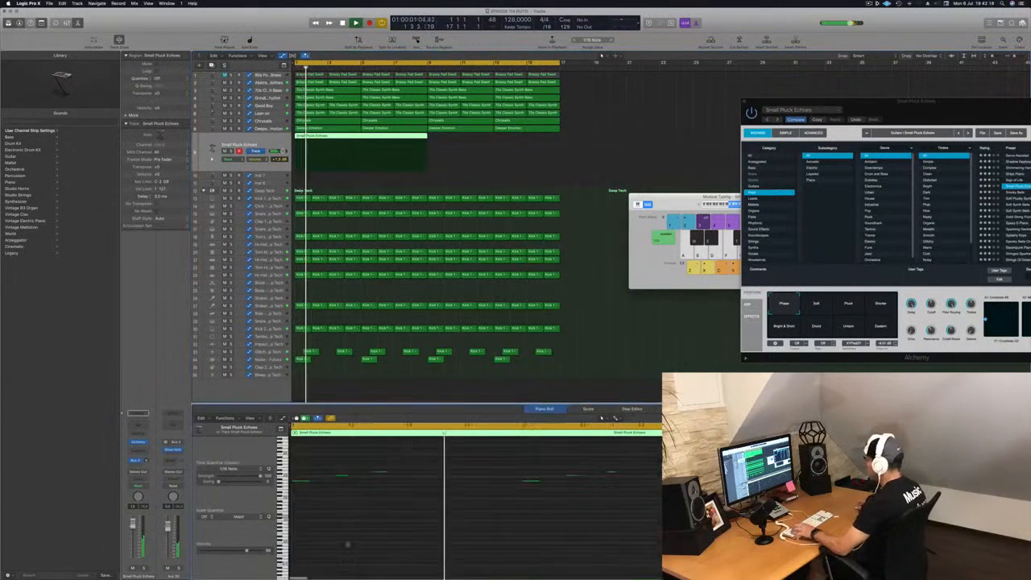
Step: Review the Small Pluck Echoes notes in the Piano Roll, then split the region at bar 5 and delete its second half
{"action": "key", "text": "Return"}
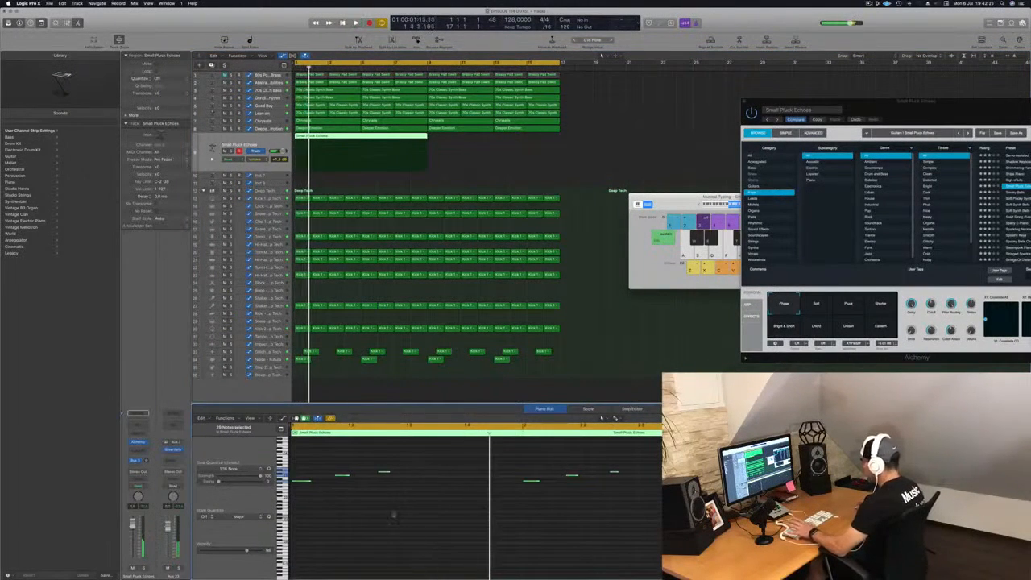
{"action": "key", "text": "super+a"}
{"action": "scroll", "coordinate": [395, 520], "scroll_direction": "up", "scroll_amount": 2}
{"action": "scroll", "coordinate": [448, 523], "scroll_direction": "down", "scroll_amount": 5}
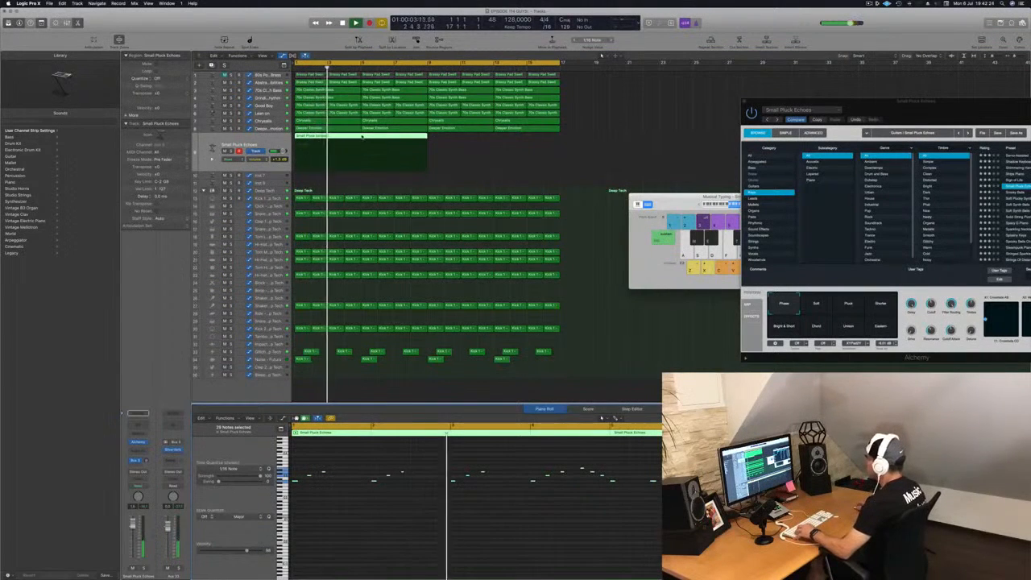
{"action": "double_click", "coordinate": [361, 135], "text": "super"}
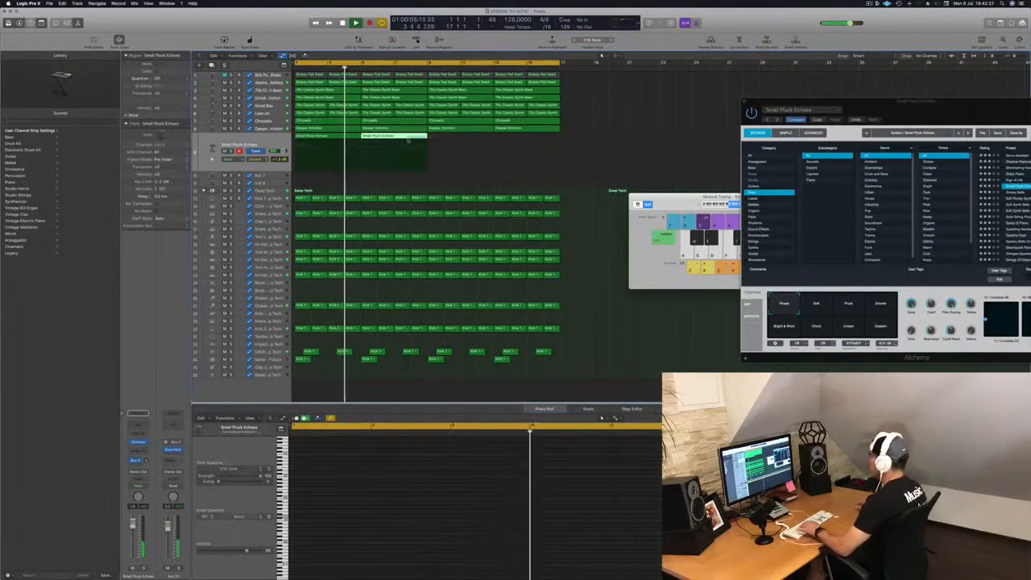
{"action": "key", "text": "Delete"}
{"action": "left_click", "coordinate": [339, 137]}
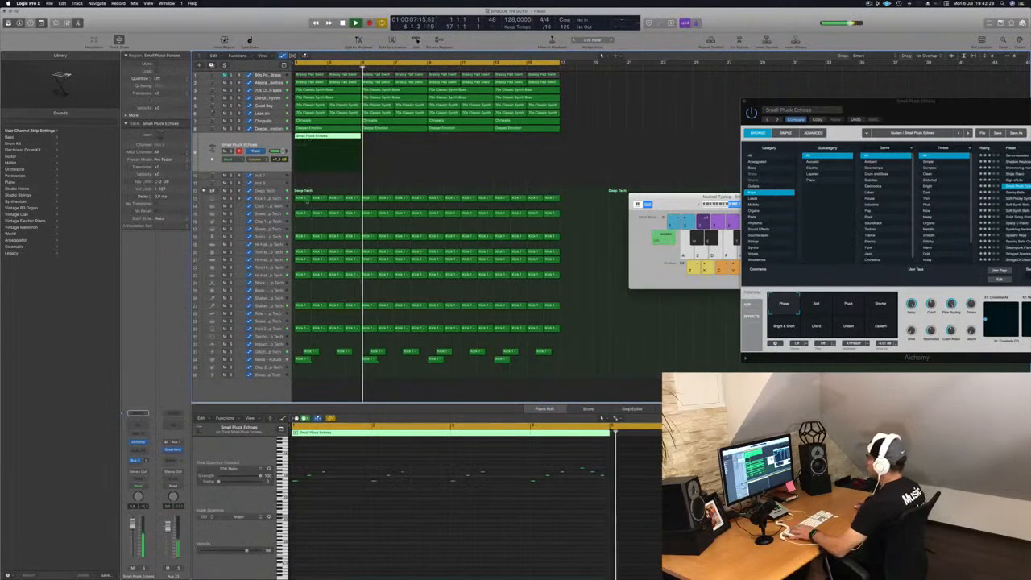
{"action": "key", "text": "Return"}
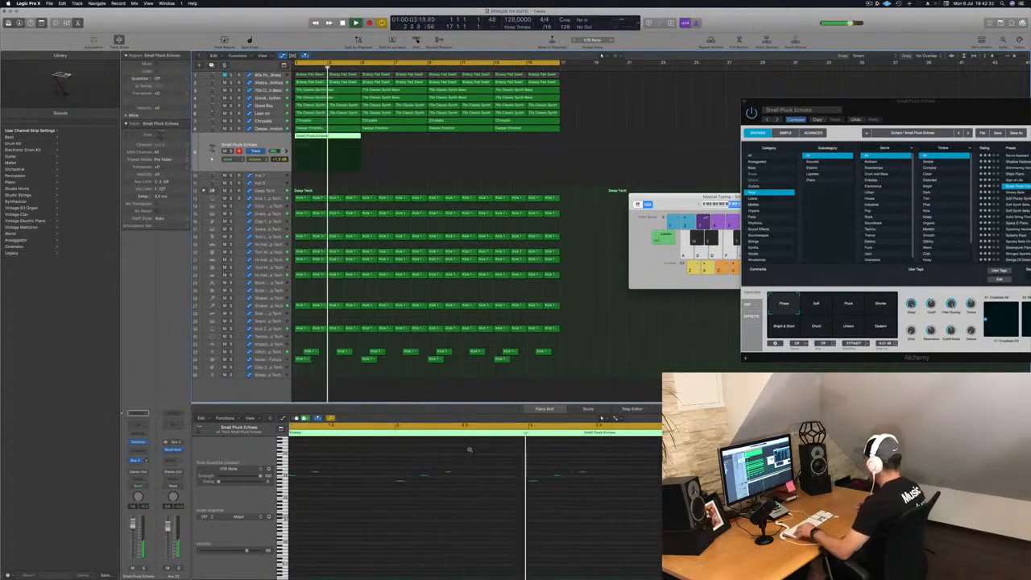
Step: Try the Soft variation of Small Pluck Echoes while replaying the track from the start
{"action": "left_click_drag", "start_coordinate": [794, 102], "coordinate": [532, 108]}
{"action": "key", "text": "Return"}
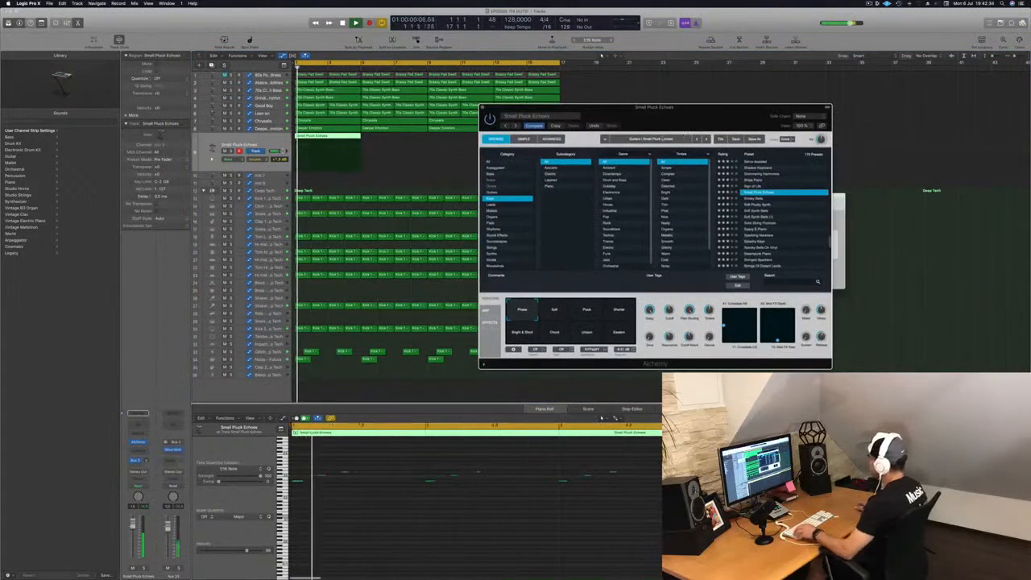
{"action": "key", "text": "Return"}
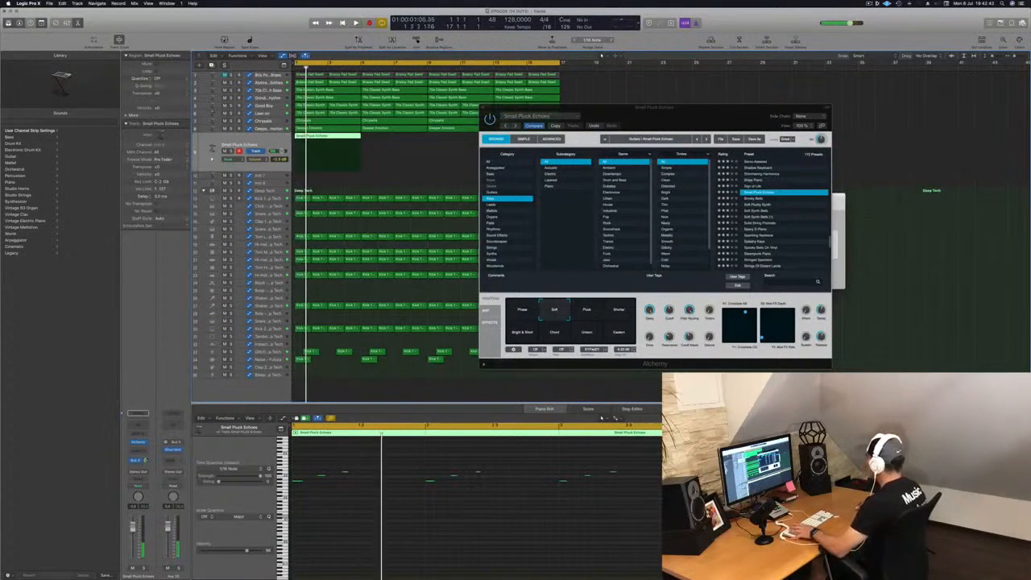
{"action": "left_click_drag", "start_coordinate": [775, 107], "coordinate": [565, 115]}
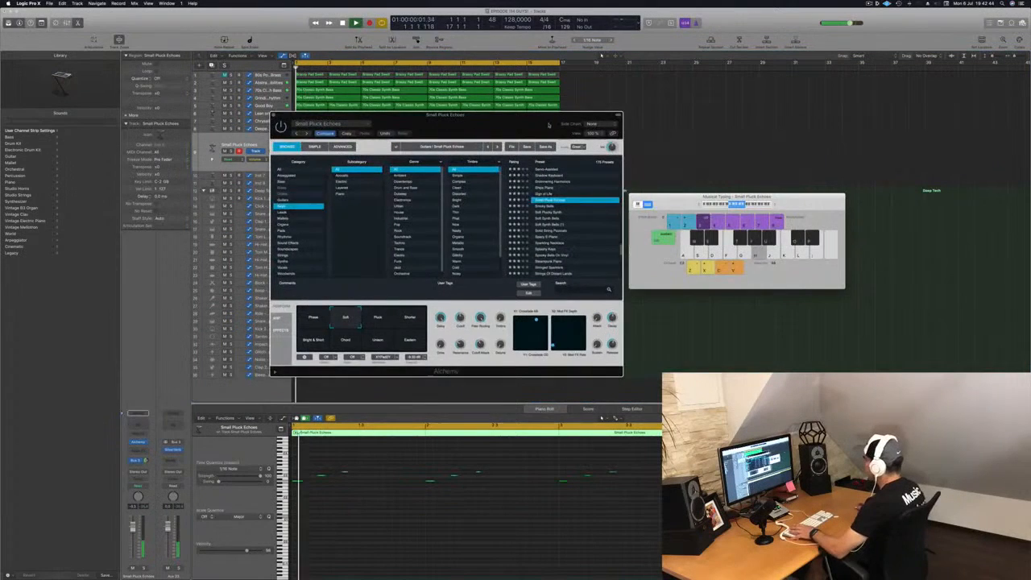
{"action": "left_click_drag", "start_coordinate": [564, 116], "coordinate": [736, 108]}
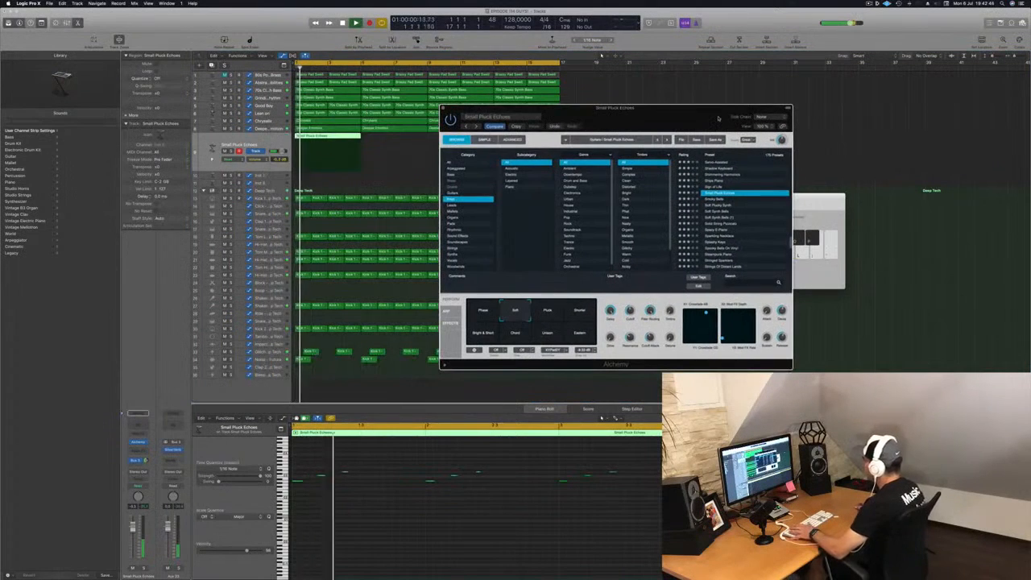
{"action": "key", "text": "space"}
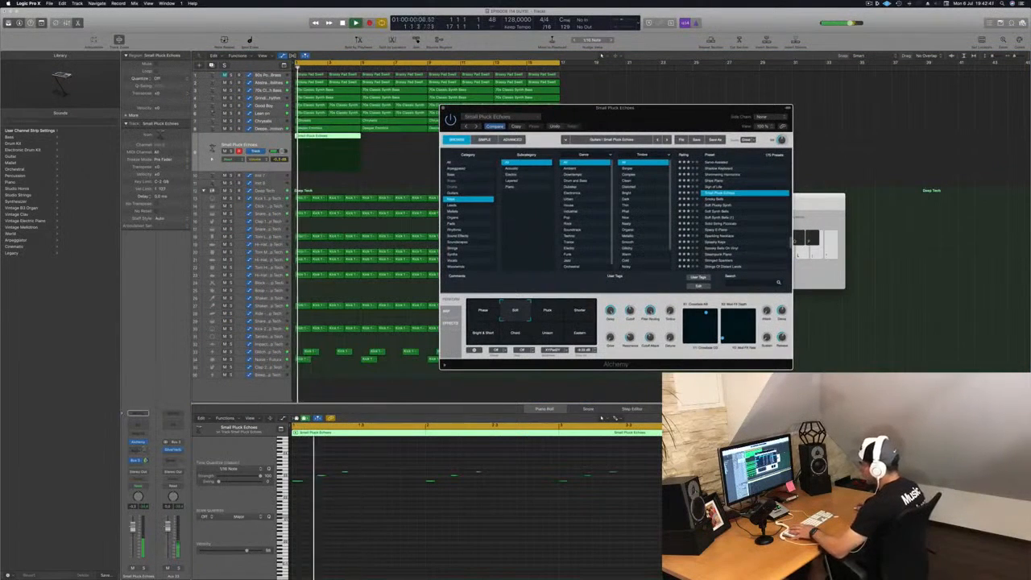
Step: Insert a stereo Compressor on the Small Pluck Echoes channel, change its auto gain setting and close it
{"action": "left_click", "coordinate": [139, 450]}
{"action": "mouse_move", "coordinate": [145, 467]}
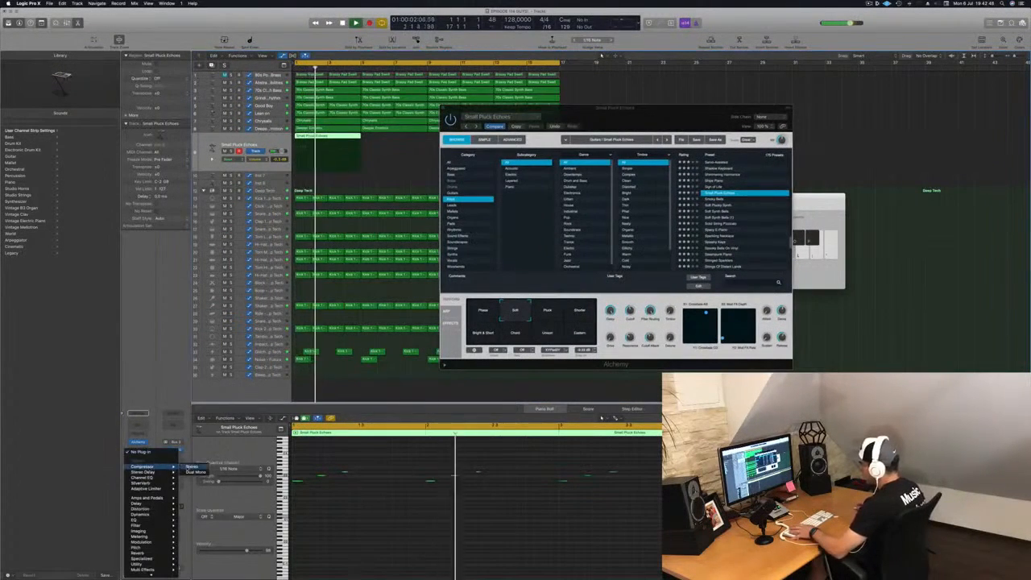
{"action": "left_click", "coordinate": [193, 467]}
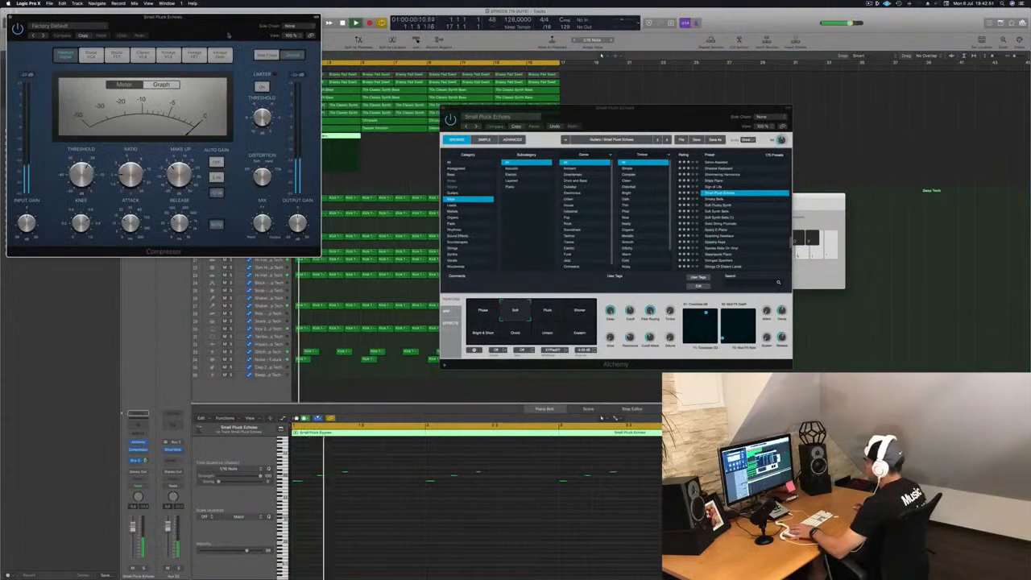
{"action": "left_click_drag", "start_coordinate": [228, 34], "coordinate": [562, 213]}
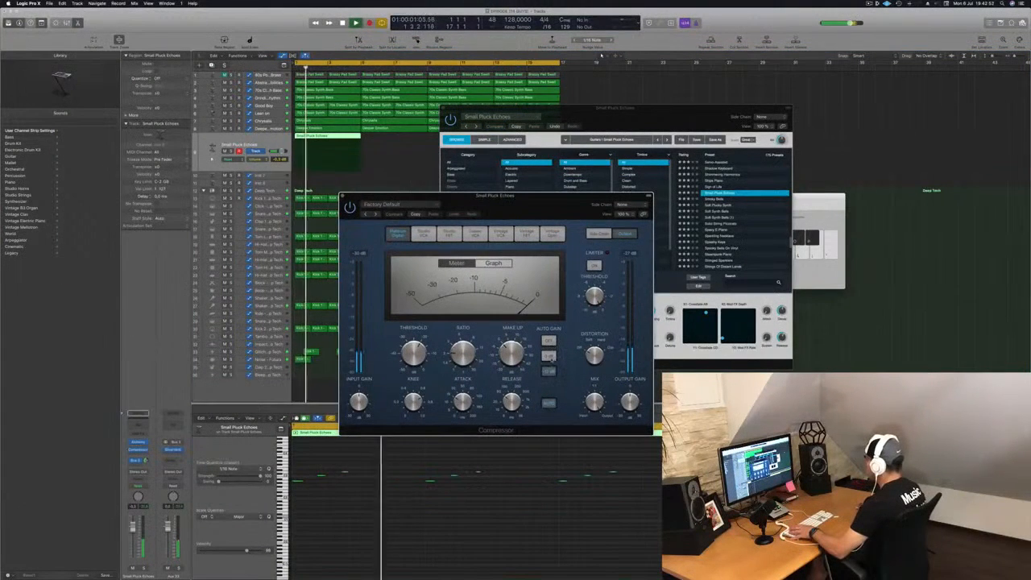
{"action": "left_click", "coordinate": [551, 357]}
{"action": "left_click_drag", "start_coordinate": [556, 197], "coordinate": [659, 217]}
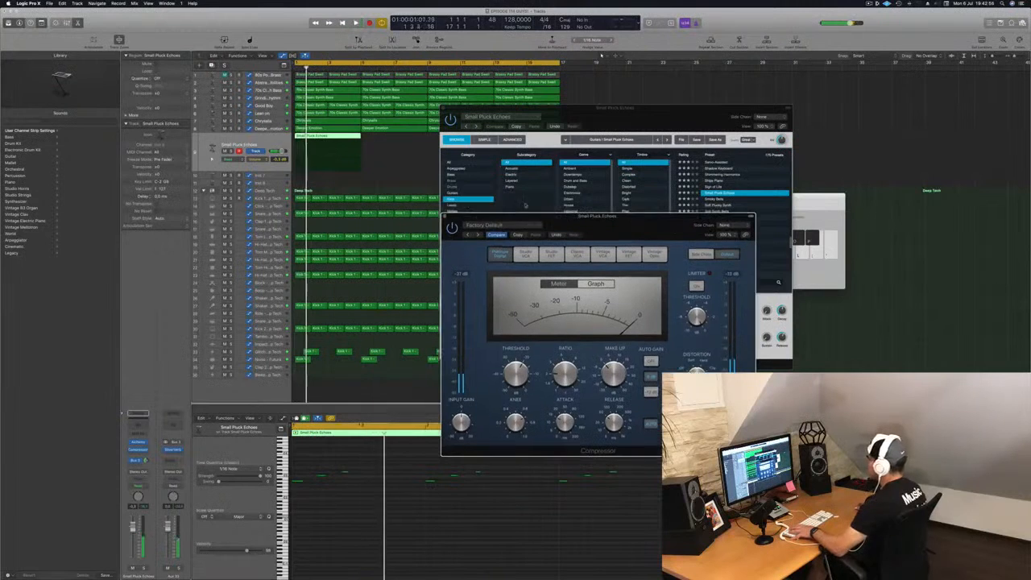
{"action": "left_click", "coordinate": [445, 216]}
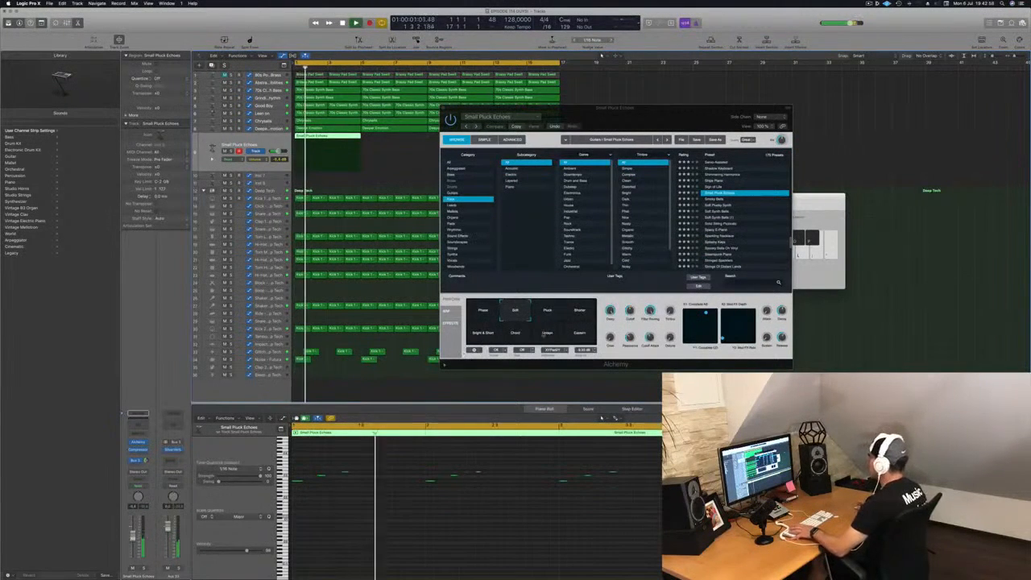
Step: Try the Pluck, Shorter, Bright & Short, Chord, Unison, Eastern and Phase variations of Small Pluck Echoes while adjusting the track volume
{"action": "left_click", "coordinate": [550, 313]}
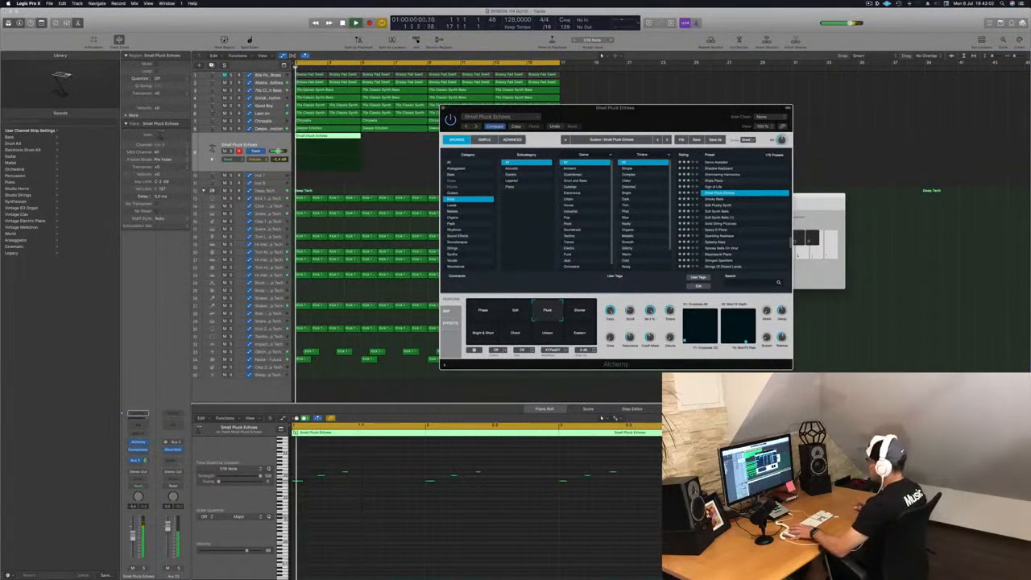
{"action": "left_click_drag", "start_coordinate": [133, 537], "coordinate": [132, 551]}
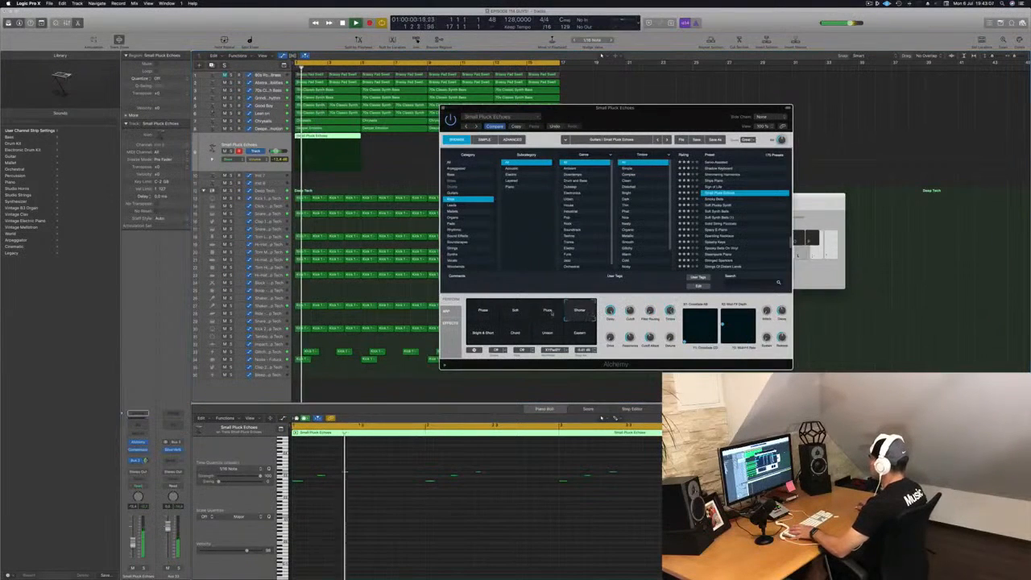
{"action": "left_click", "coordinate": [483, 336]}
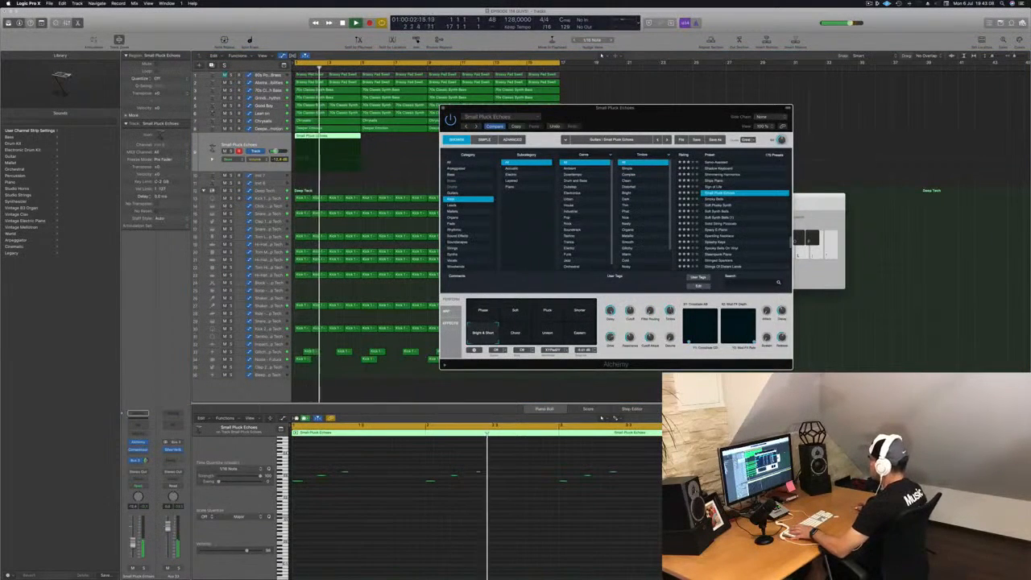
{"action": "left_click", "coordinate": [511, 333]}
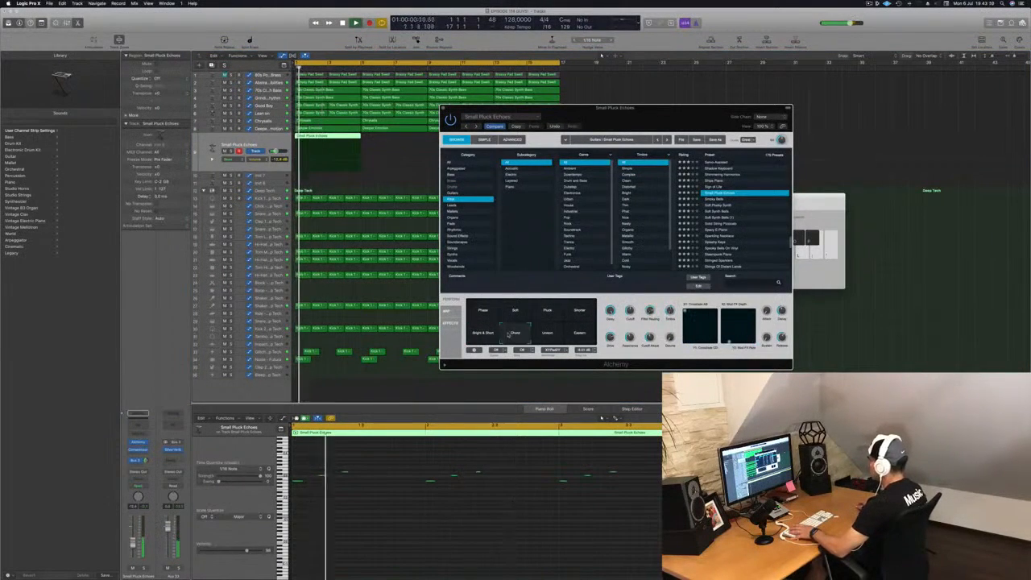
{"action": "left_click", "coordinate": [601, 418]}
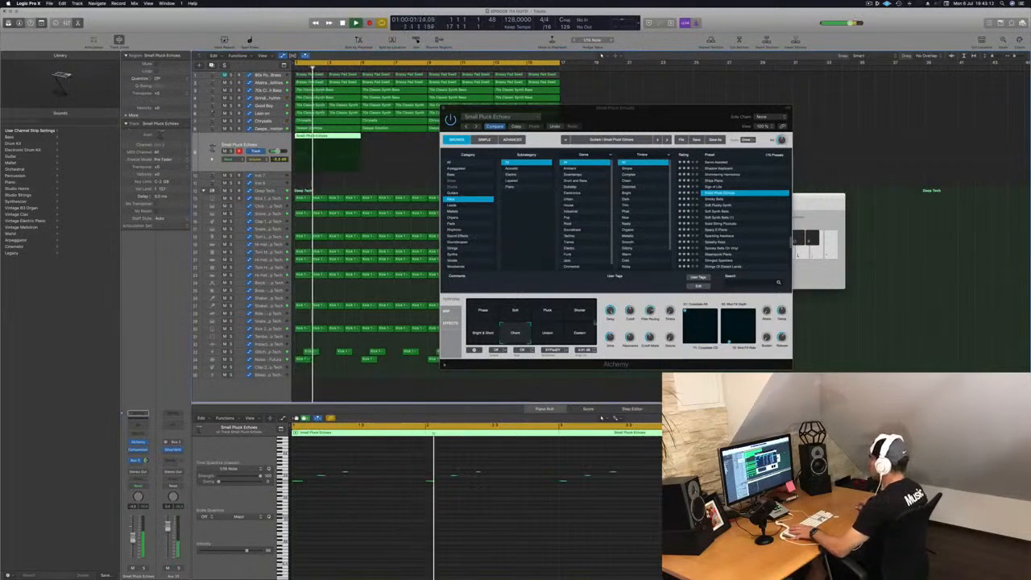
{"action": "left_click", "coordinate": [548, 333]}
{"action": "left_click", "coordinate": [582, 335]}
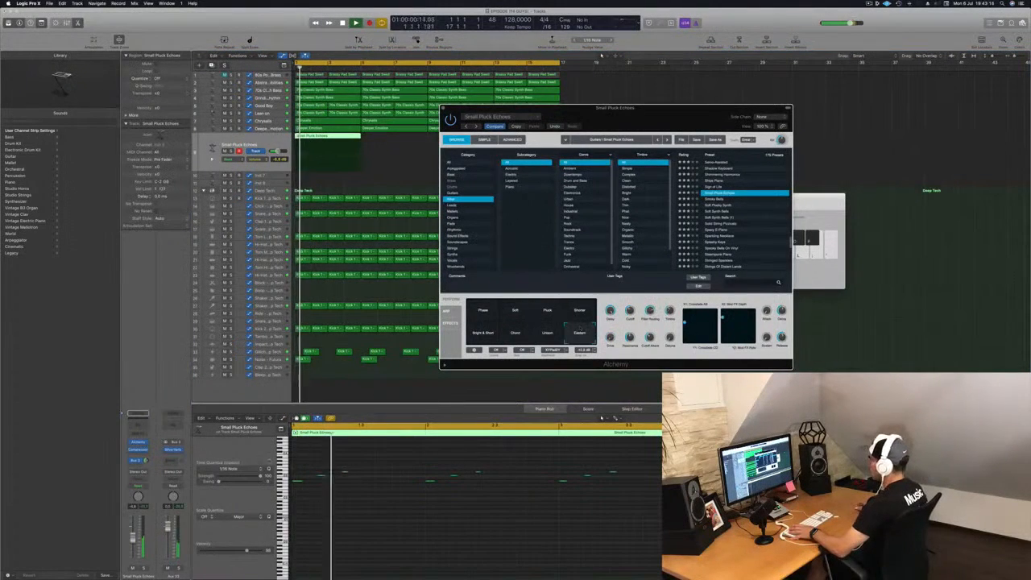
{"action": "left_click", "coordinate": [601, 418]}
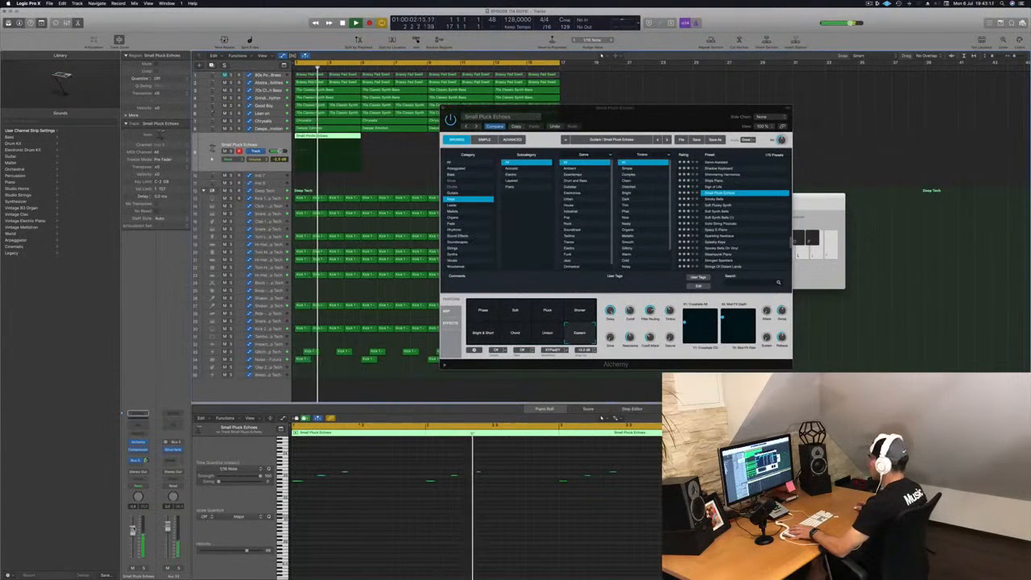
{"action": "left_click", "coordinate": [521, 316]}
{"action": "left_click", "coordinate": [483, 313]}
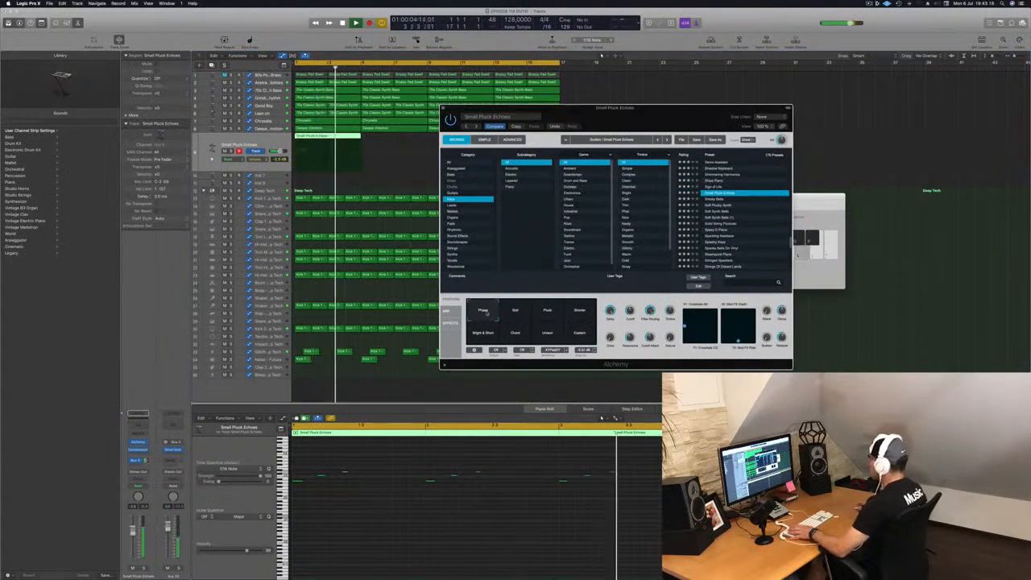
Step: Replace Small Pluck Echoes with the Alchemy preset Sign of Life and play it against the track
{"action": "scroll", "coordinate": [750, 199], "scroll_direction": "up", "scroll_amount": 3}
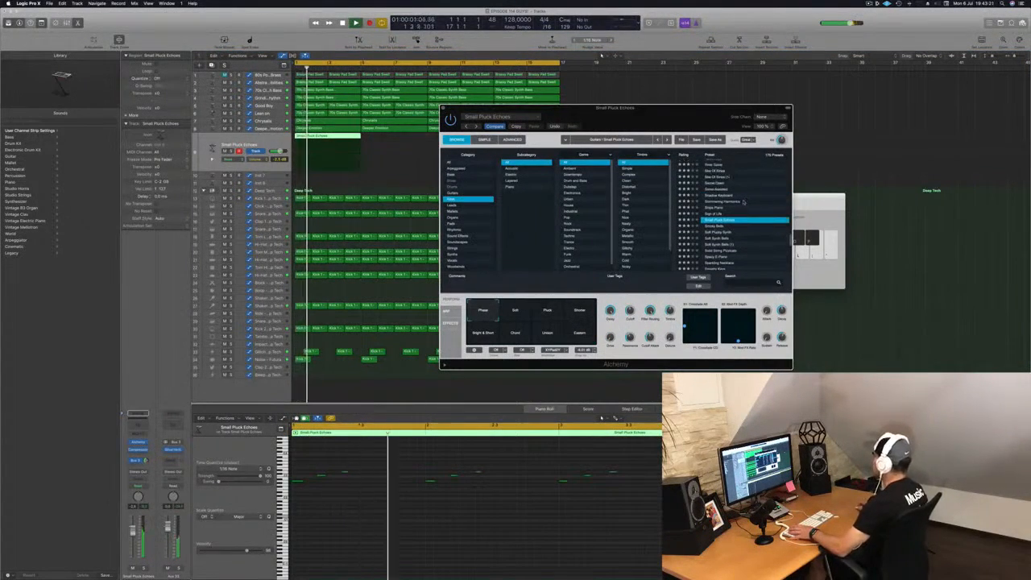
{"action": "left_click", "coordinate": [734, 214]}
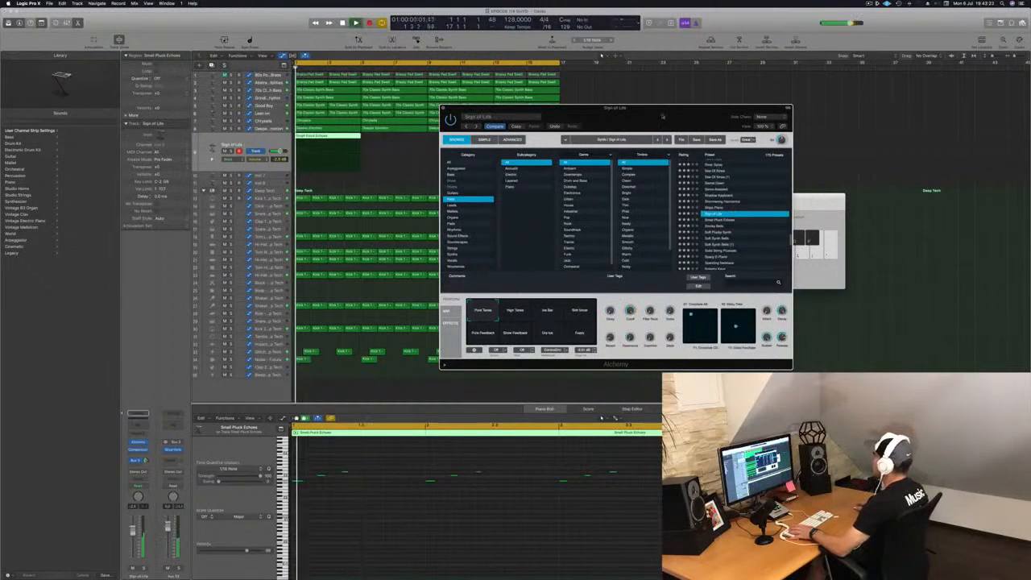
{"action": "left_click_drag", "start_coordinate": [663, 116], "coordinate": [614, 163]}
{"action": "key", "text": "space"}
Step: Audition Sign of Life's High Tones and Ice Bar variations, lower the channel volume and switch to Soft Snow
{"action": "left_click", "coordinate": [427, 347]}
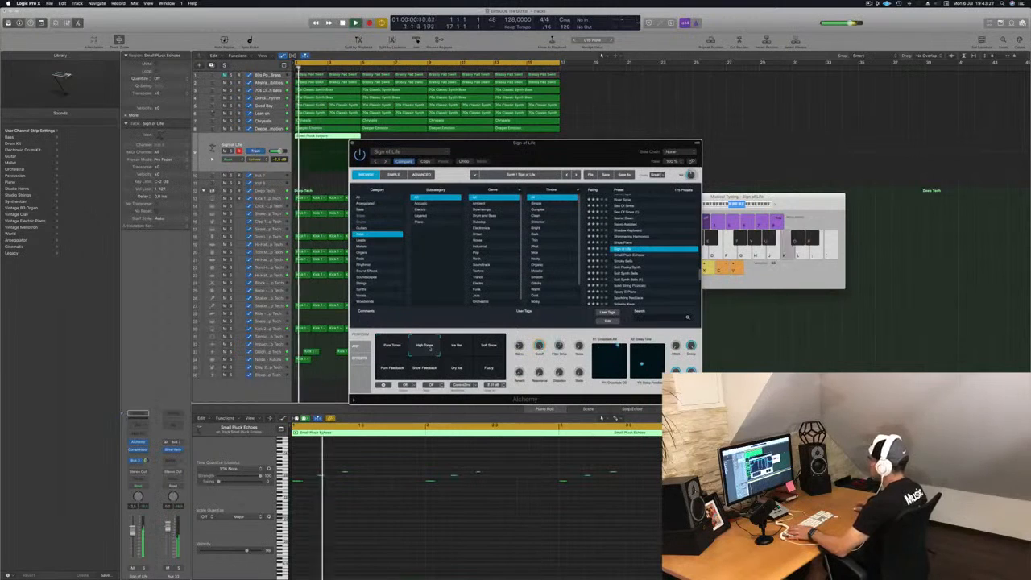
{"action": "left_click", "coordinate": [457, 348]}
{"action": "key", "text": "space"}
{"action": "key", "text": "space"}
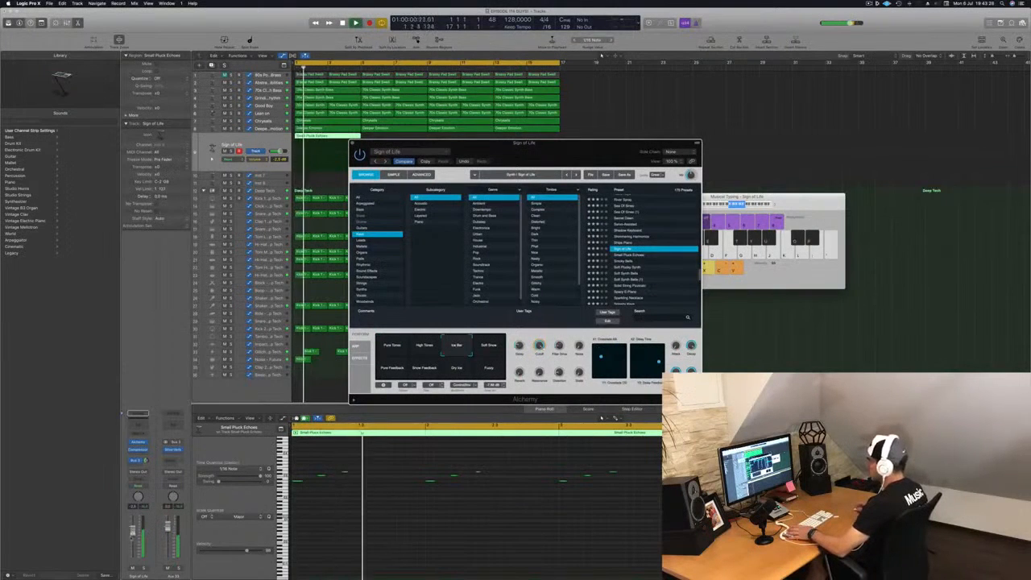
{"action": "left_click_drag", "start_coordinate": [133, 530], "coordinate": [133, 537]}
{"action": "left_click", "coordinate": [485, 349]}
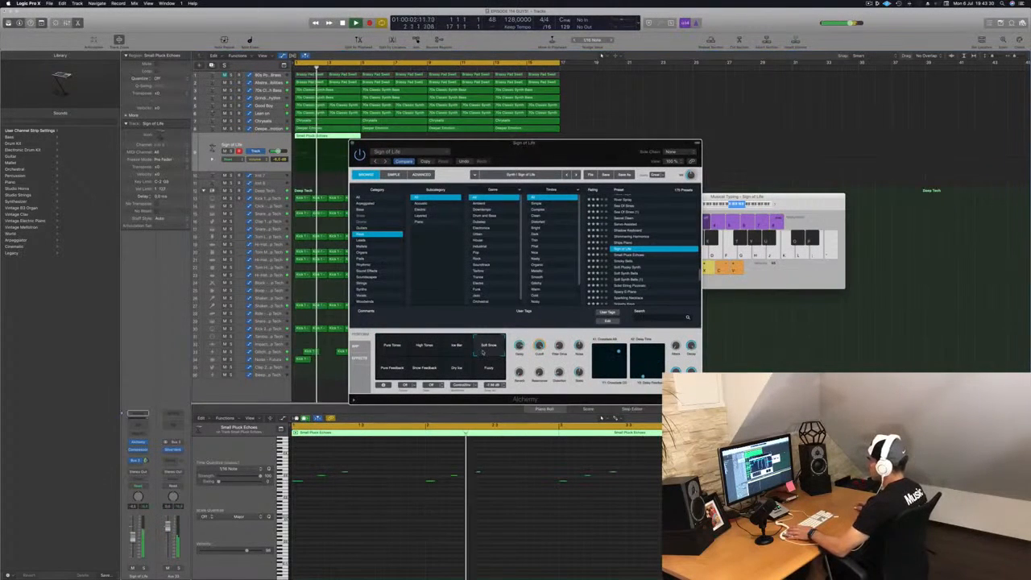
Step: Audition Sign of Life's Pure Feedback, Snow Feedback, Dry Ice and Fuzzy variations, return to Pure Tones and adjust the channel volume
{"action": "left_click", "coordinate": [393, 373]}
{"action": "key", "text": "space"}
{"action": "key", "text": "space"}
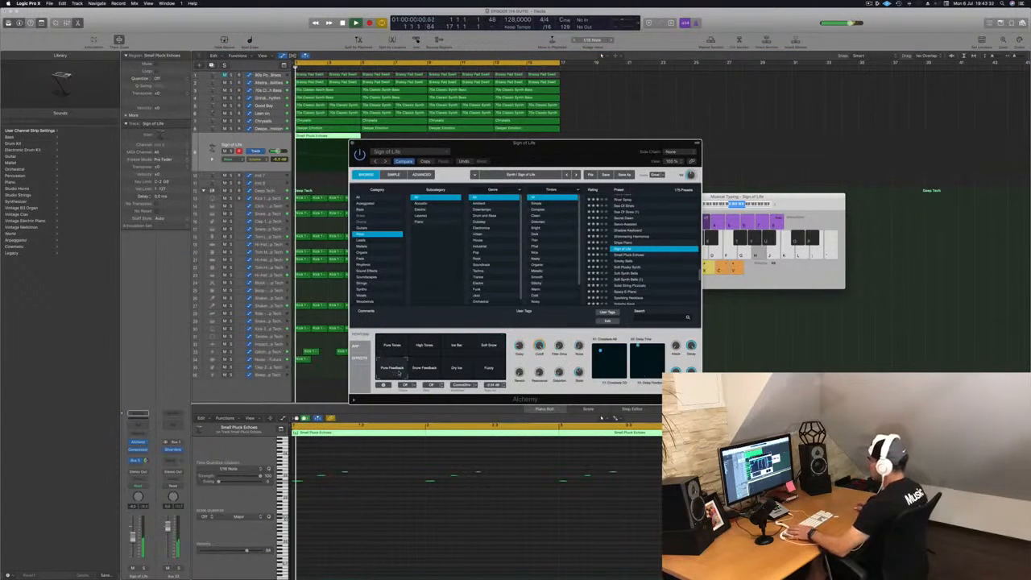
{"action": "left_click", "coordinate": [418, 373]}
{"action": "left_click", "coordinate": [456, 369]}
{"action": "left_click", "coordinate": [481, 369]}
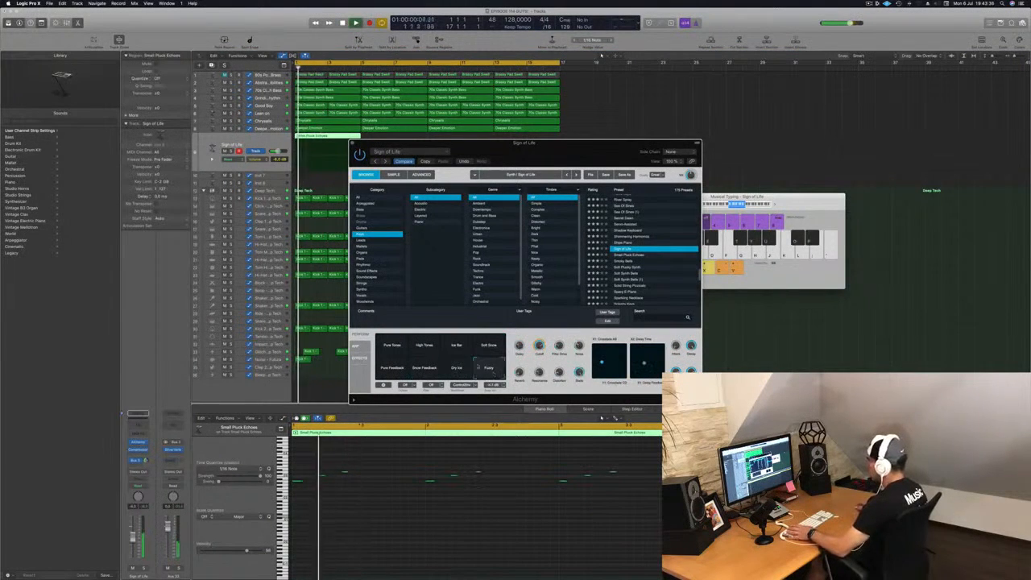
{"action": "left_click", "coordinate": [388, 345]}
{"action": "key", "text": "space"}
{"action": "key", "text": "space"}
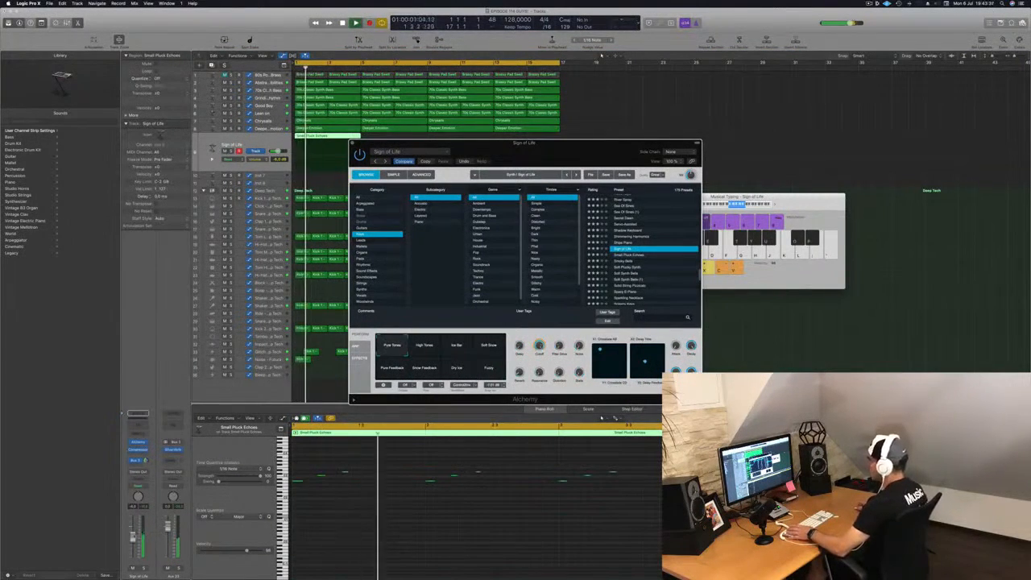
{"action": "left_click", "coordinate": [133, 541]}
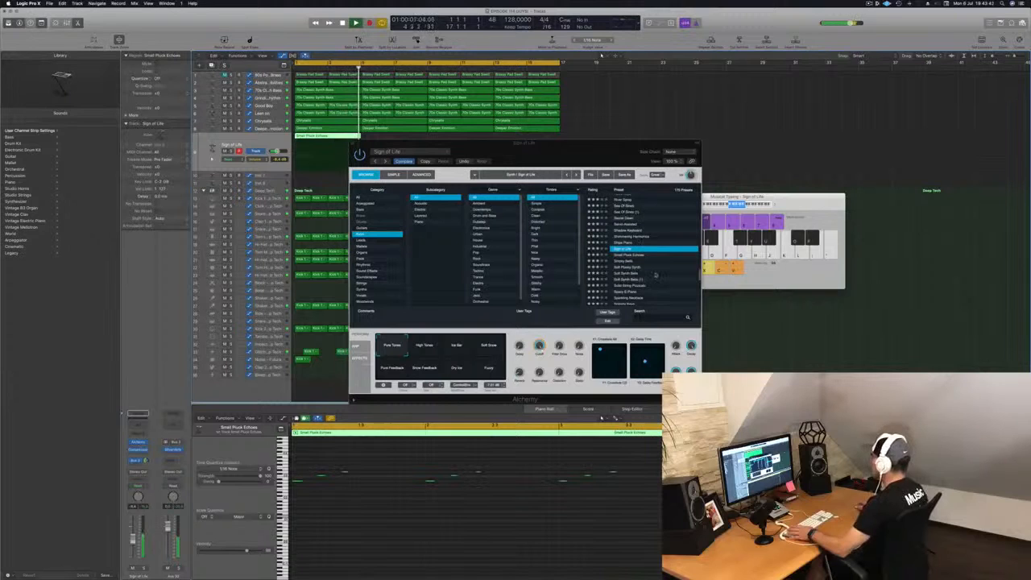
Step: Load the Alchemy preset Solid String Pizzicato and play its Tight Fantasy Pizz and Resonant Synth variations against the track
{"action": "scroll", "coordinate": [656, 274], "scroll_direction": "down", "scroll_amount": 2}
{"action": "left_click", "coordinate": [657, 271]}
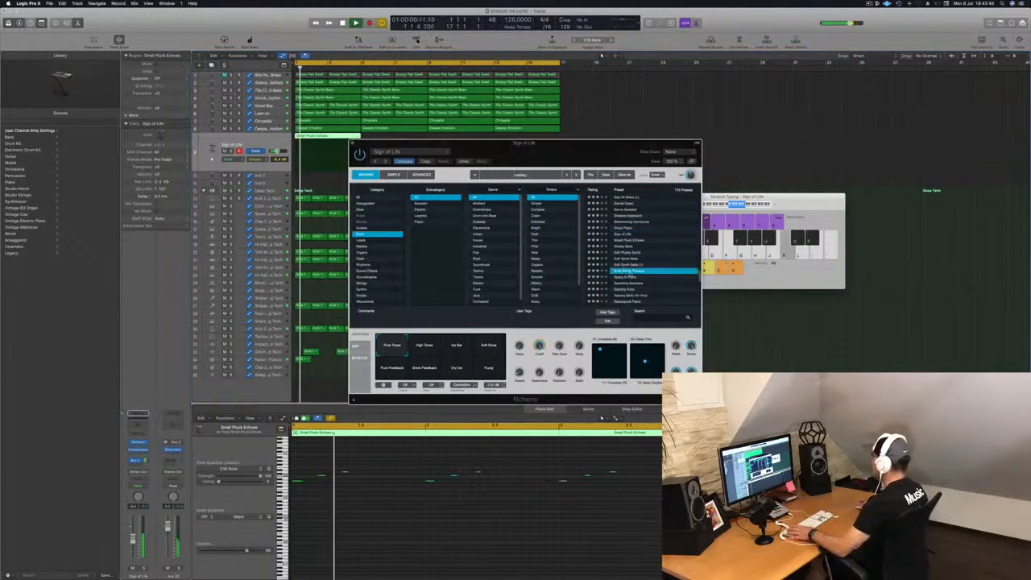
{"action": "scroll", "coordinate": [653, 288], "scroll_direction": "down", "scroll_amount": 3}
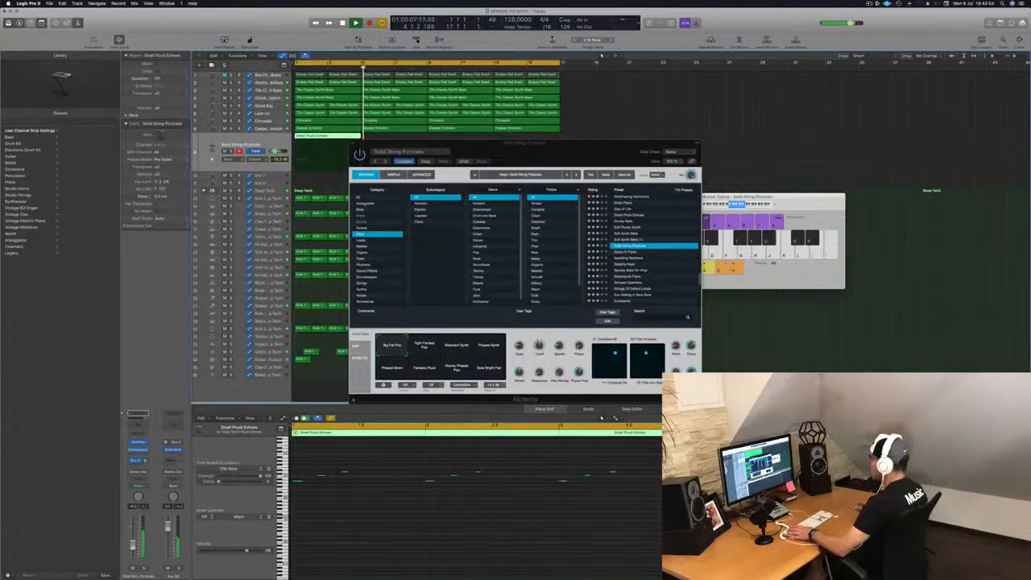
{"action": "key", "text": "Return"}
{"action": "left_click", "coordinate": [427, 348]}
{"action": "key", "text": "Return"}
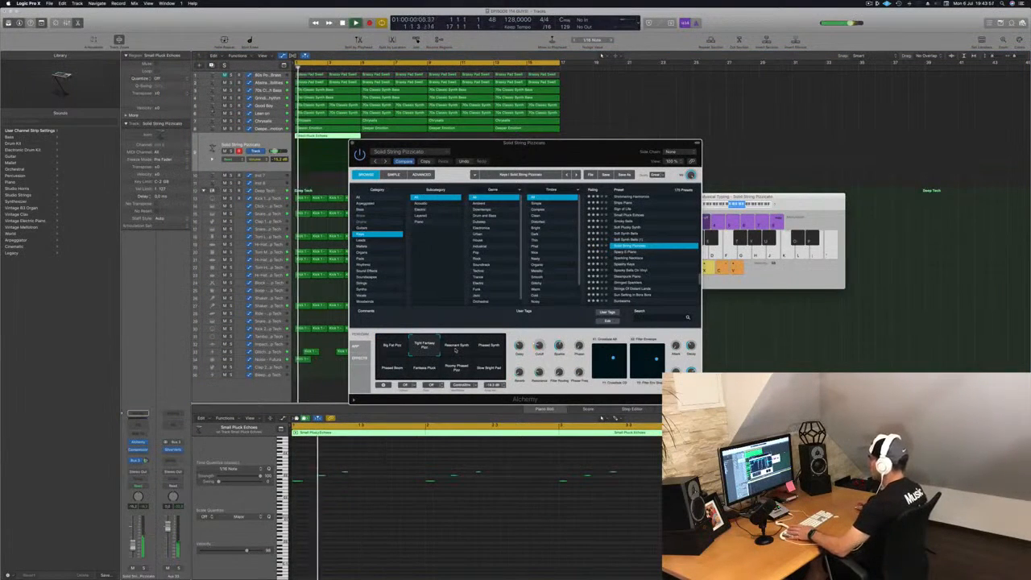
{"action": "left_click", "coordinate": [457, 347]}
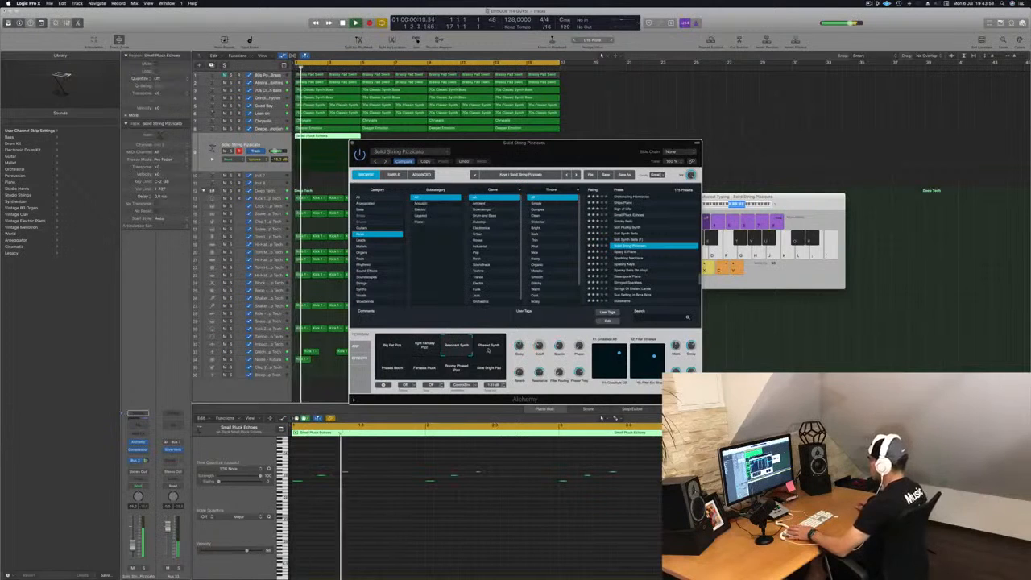
Step: Try Solid String Pizzicato's Phased Synth, Phased Boom, Fantasy Pluck and Slow Bright Pad variations and go back to Tight Fantasy Pizz
{"action": "left_click", "coordinate": [489, 351]}
{"action": "key", "text": "Return"}
{"action": "left_click", "coordinate": [395, 371]}
{"action": "key", "text": "Return"}
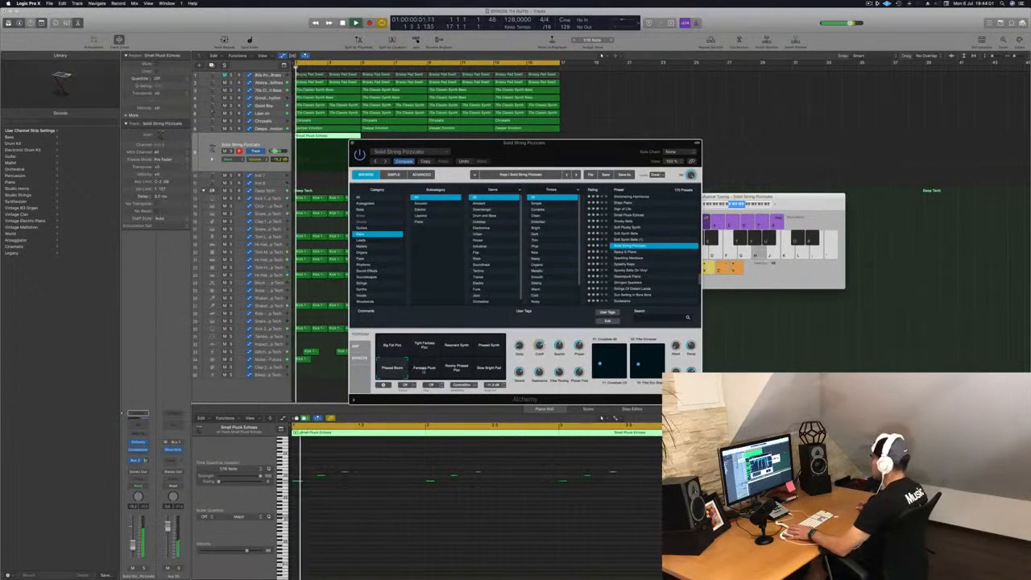
{"action": "left_click", "coordinate": [431, 373]}
{"action": "key", "text": "Return"}
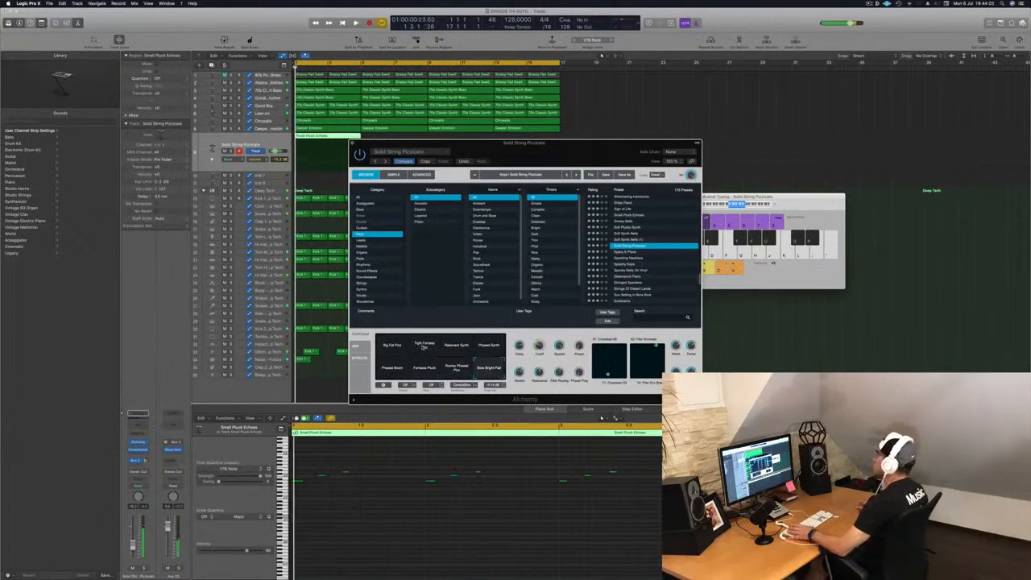
{"action": "left_click", "coordinate": [424, 346]}
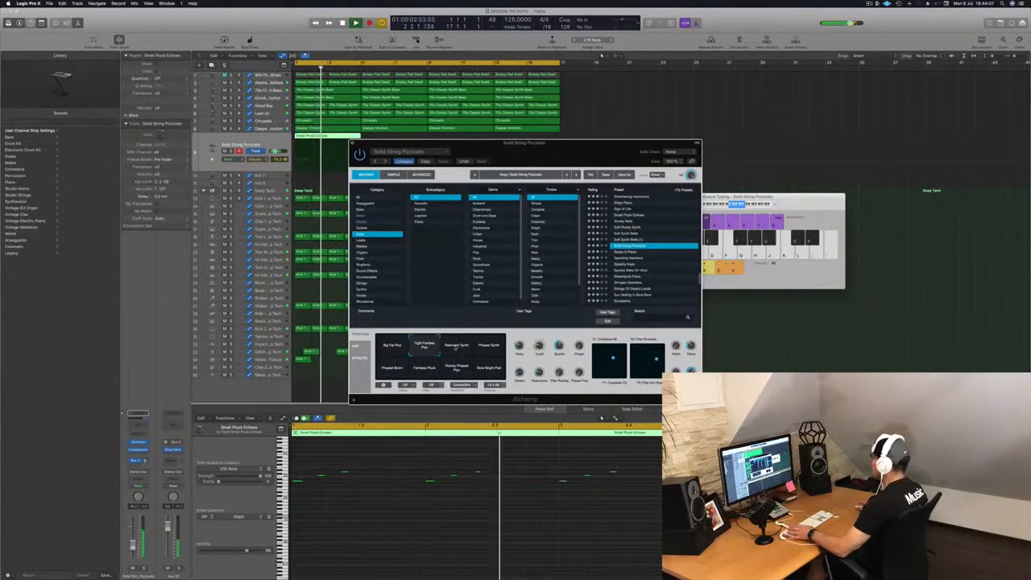
Step: Move Alchemy aside and copy the Small Pluck Echoes region along its track until four consecutive regions reach bar 17
{"action": "left_click_drag", "start_coordinate": [546, 154], "coordinate": [650, 161]}
{"action": "key", "text": "Return"}
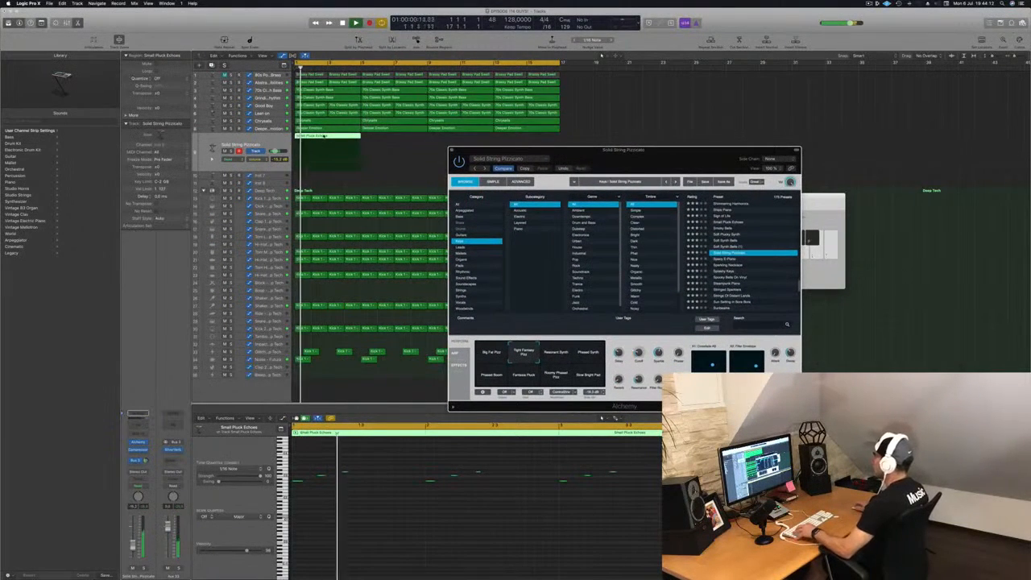
{"action": "left_click_drag", "start_coordinate": [324, 136], "coordinate": [391, 141]}
{"action": "left_click", "coordinate": [319, 137], "text": "shift"}
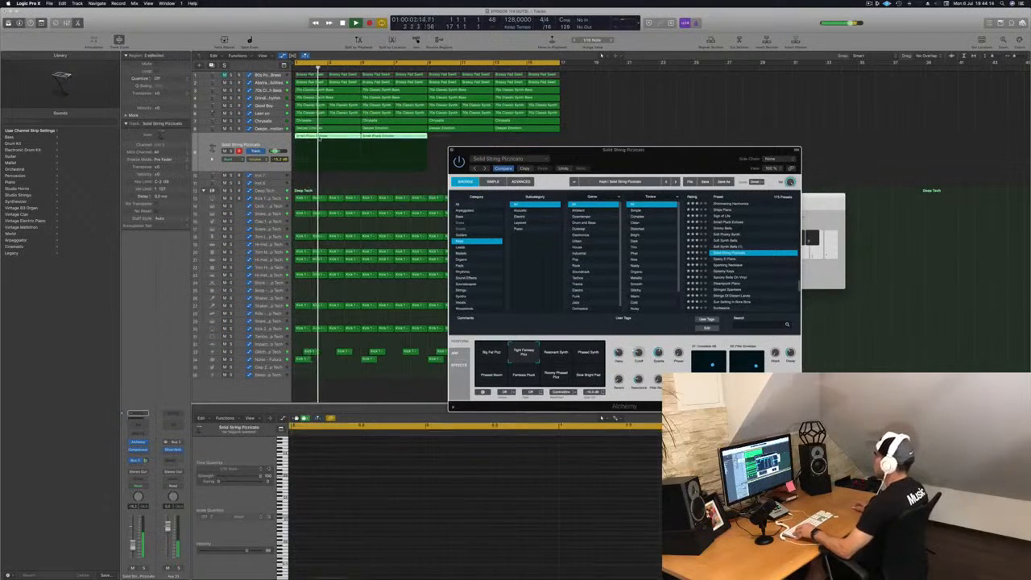
{"action": "left_click_drag", "start_coordinate": [319, 137], "coordinate": [458, 143]}
{"action": "left_click_drag", "start_coordinate": [533, 168], "coordinate": [466, 150]}
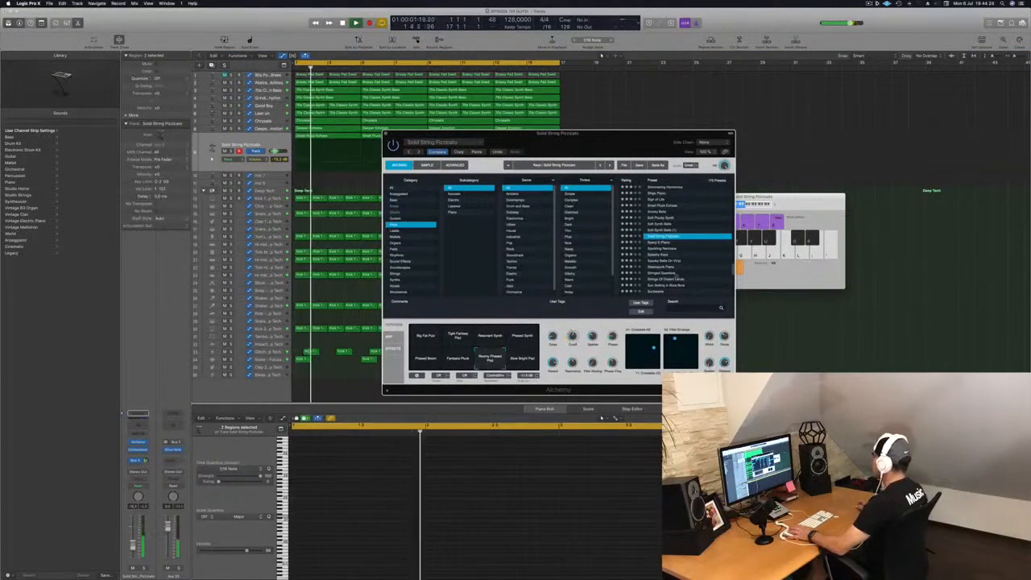
Step: Reload the Sign of Life preset for comparison and replace it with Unstable Liquid Synth
{"action": "scroll", "coordinate": [676, 240], "scroll_direction": "up", "scroll_amount": 2}
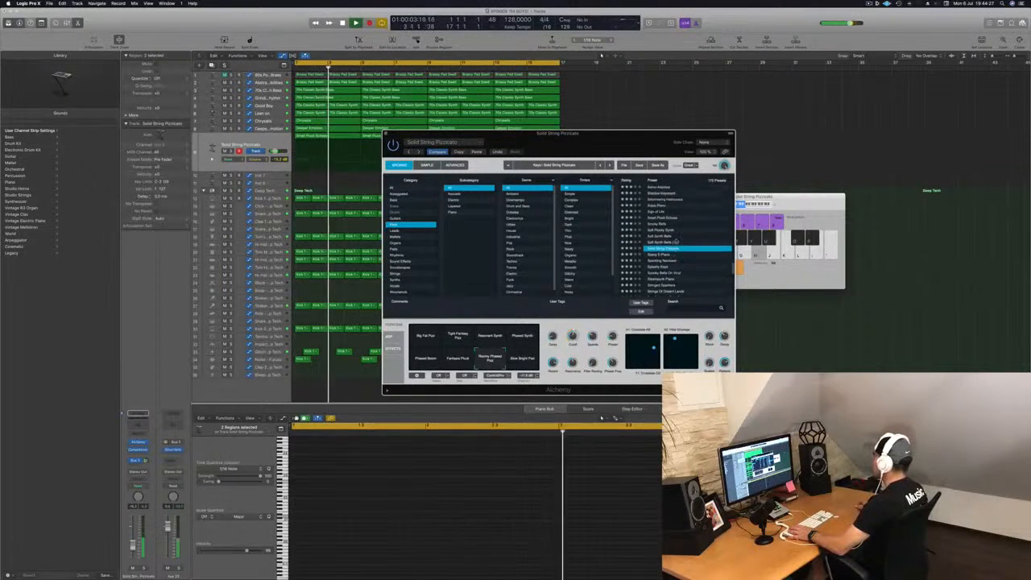
{"action": "left_click", "coordinate": [673, 211]}
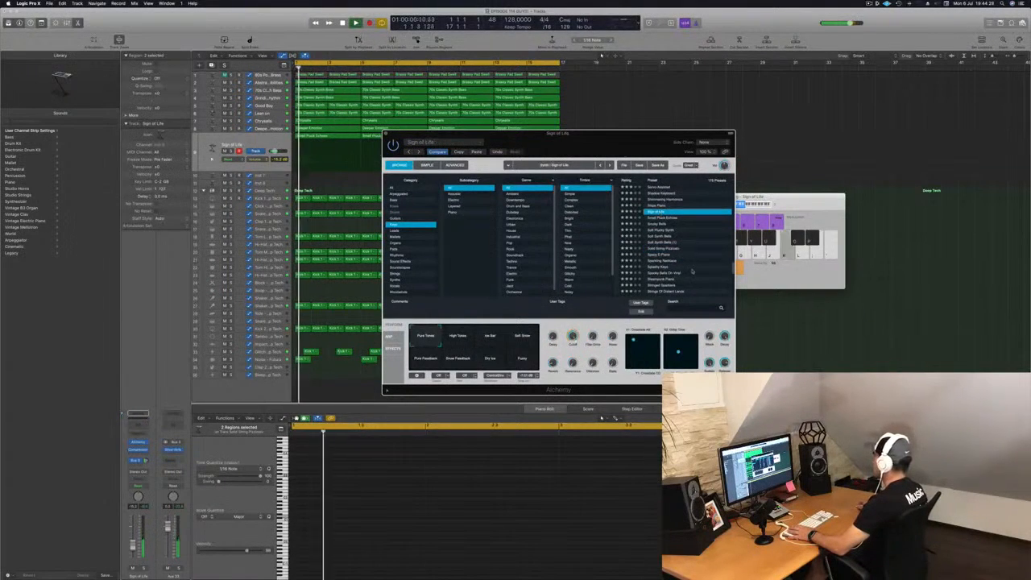
{"action": "scroll", "coordinate": [692, 272], "scroll_direction": "up", "scroll_amount": 10}
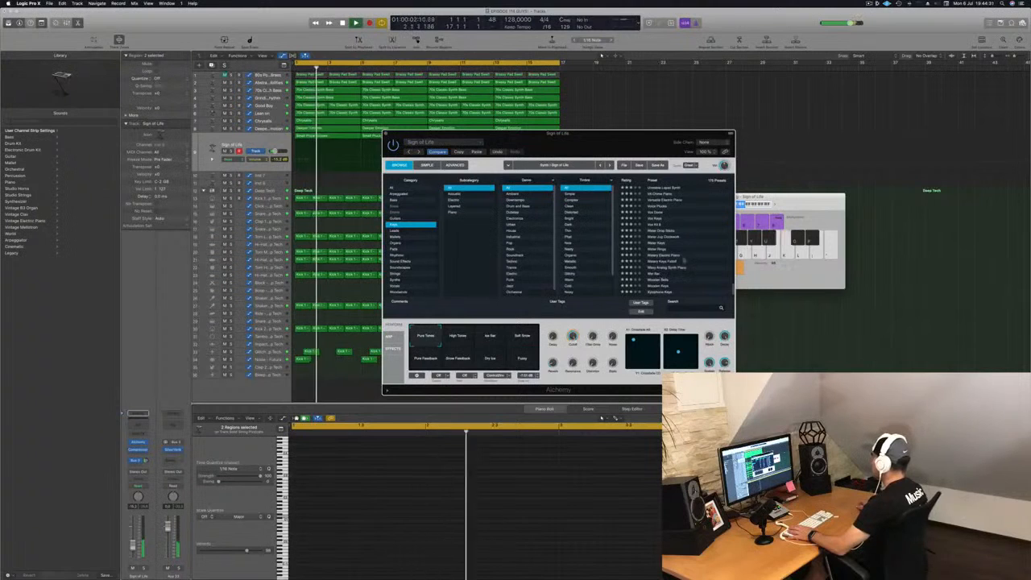
{"action": "scroll", "coordinate": [683, 256], "scroll_direction": "up", "scroll_amount": 2}
{"action": "scroll", "coordinate": [688, 230], "scroll_direction": "up", "scroll_amount": 3}
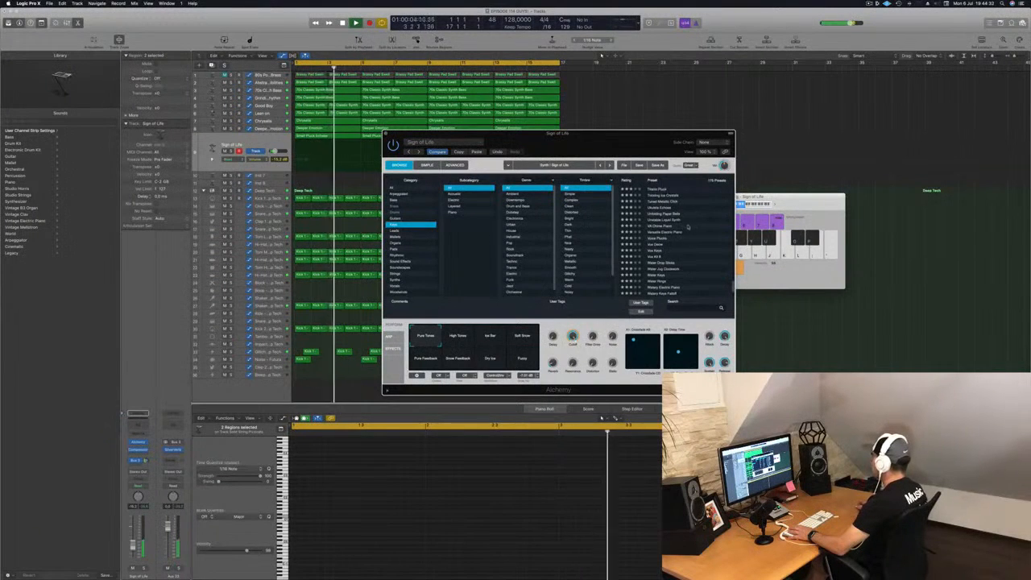
{"action": "left_click", "coordinate": [687, 219]}
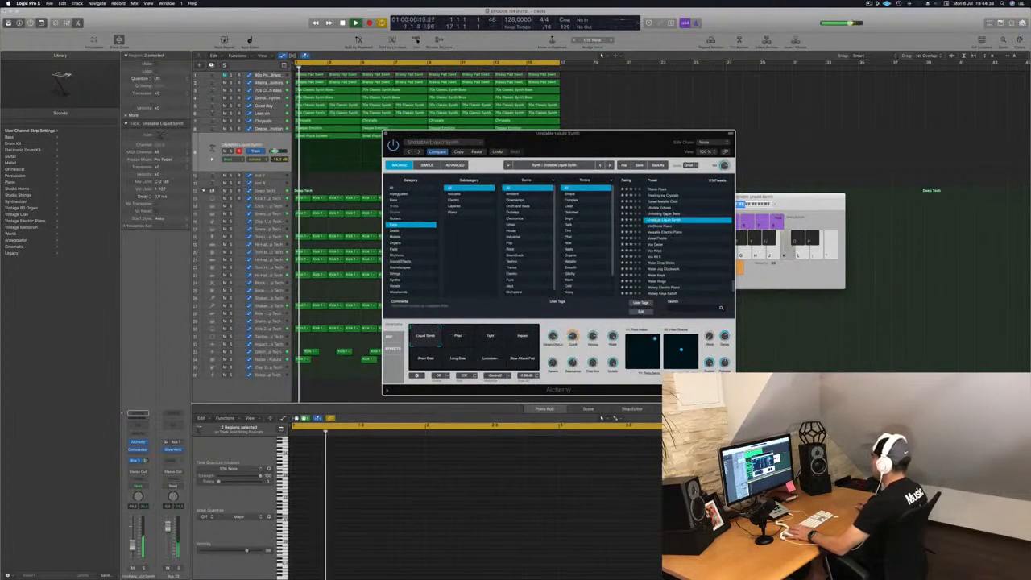
Step: Load Unfolding Paper Bells and audition its Smooth 1, Breezy, Breezy 2 and Ice Blender FX variations
{"action": "left_click", "coordinate": [687, 214]}
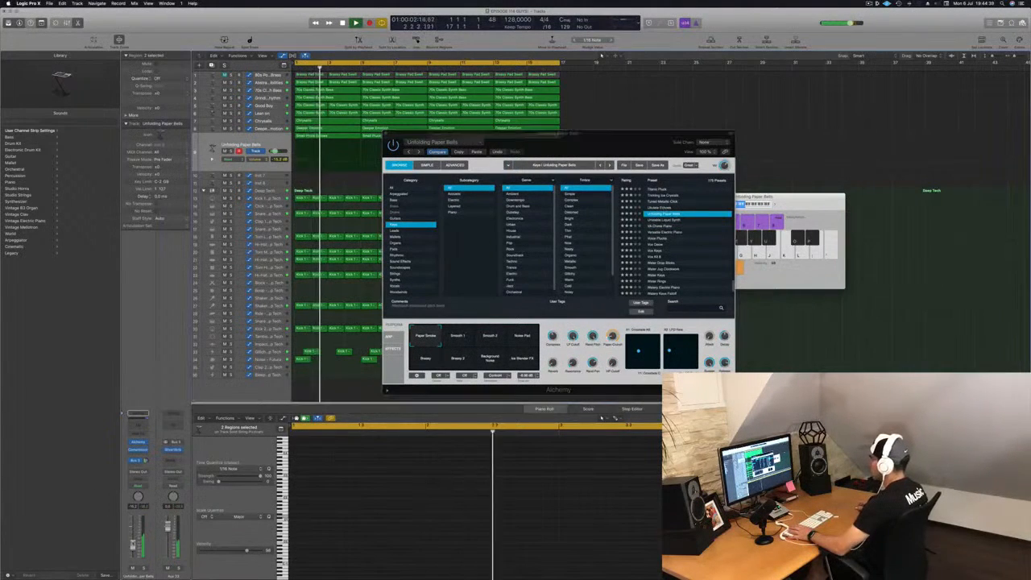
{"action": "left_click", "coordinate": [454, 341]}
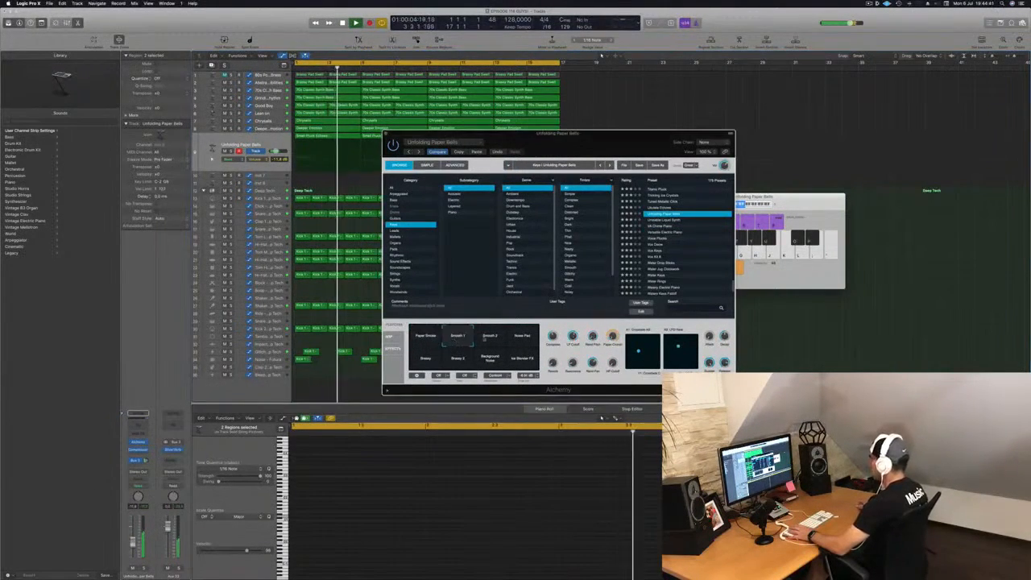
{"action": "left_click", "coordinate": [435, 365]}
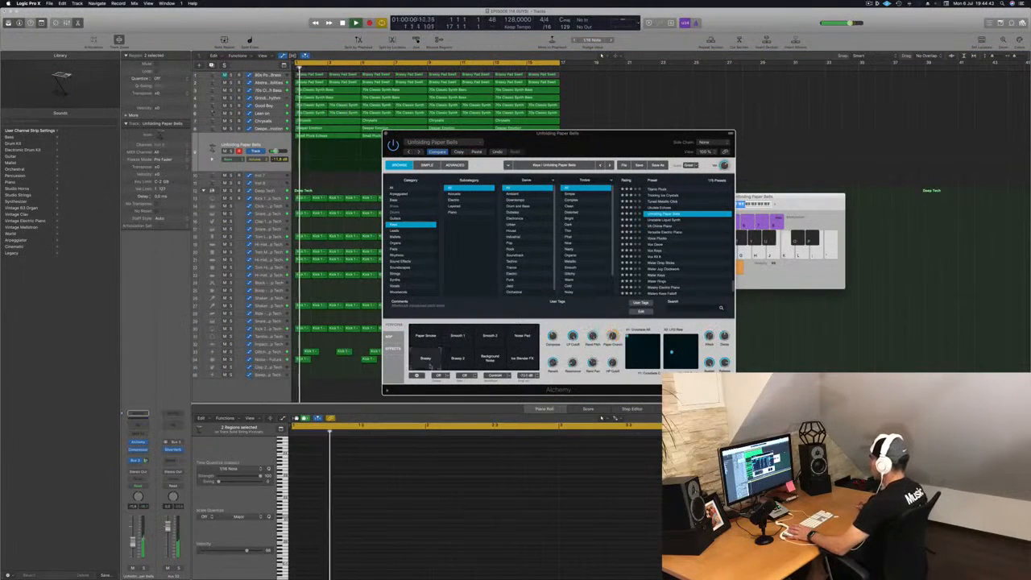
{"action": "left_click", "coordinate": [460, 363]}
{"action": "key", "text": "Return"}
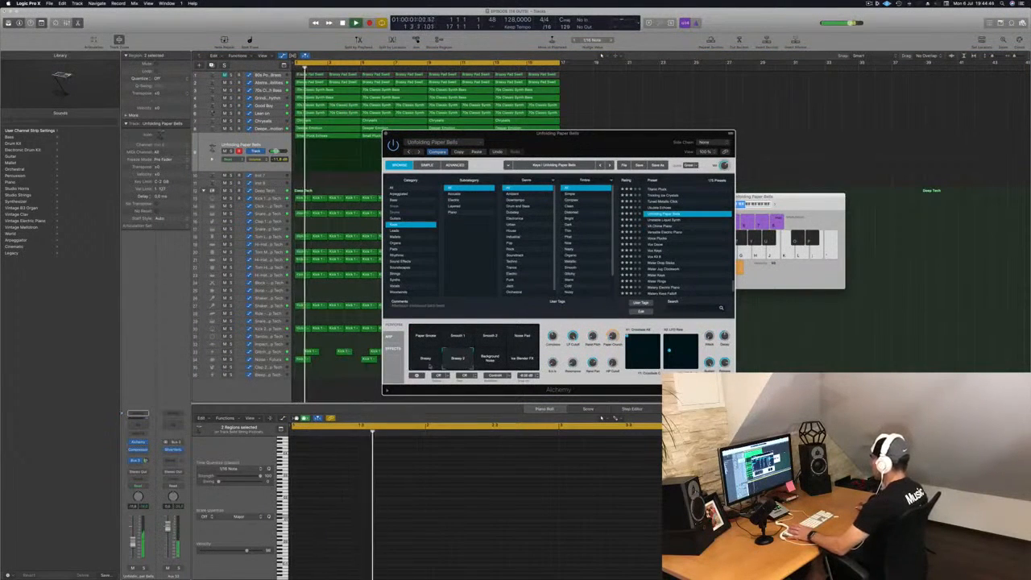
{"action": "left_click", "coordinate": [429, 366]}
{"action": "key", "text": "Return"}
{"action": "left_click", "coordinate": [522, 361]}
Step: Try the preset Ukulele Echoes and replace it with Tuned Metallic Click, playing each from the start of the track
{"action": "scroll", "coordinate": [668, 255], "scroll_direction": "up", "scroll_amount": 3}
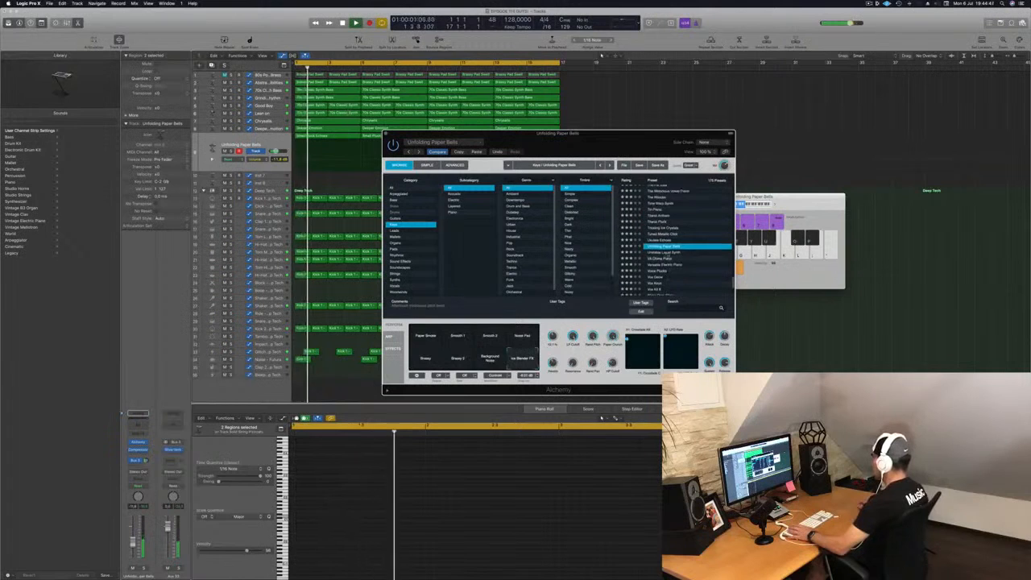
{"action": "left_click", "coordinate": [659, 240]}
{"action": "key", "text": "Return"}
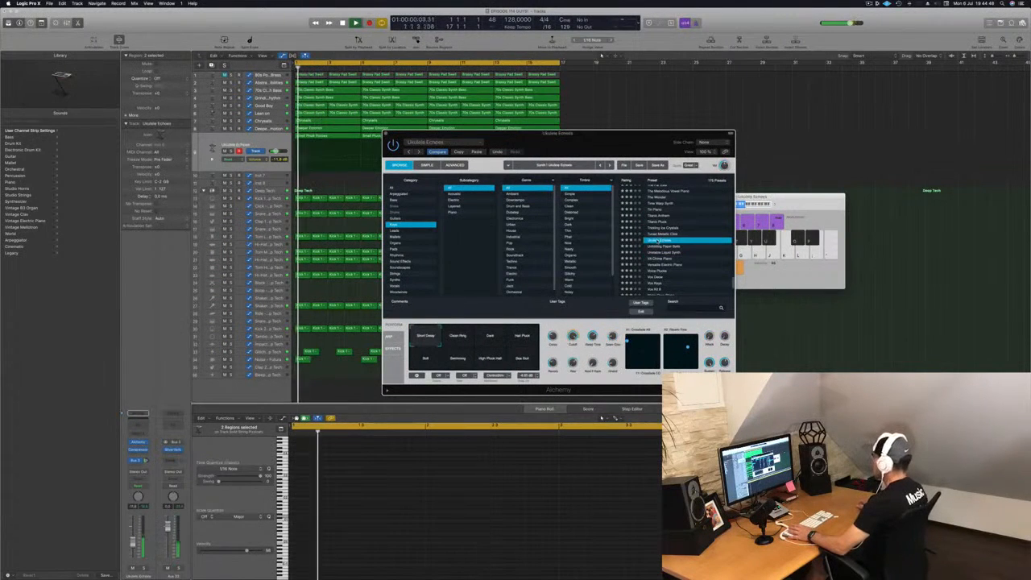
{"action": "left_click", "coordinate": [659, 234]}
{"action": "key", "text": "Return"}
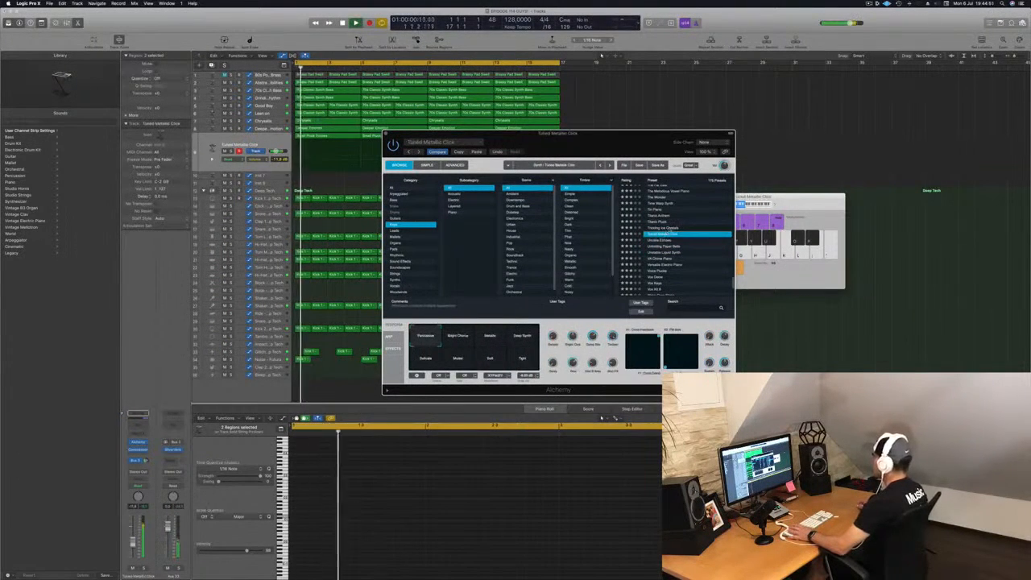
Step: Audition Tuned Metallic Click's Metallic, Delicate, Percussive, Muted and Soft variations, lower the track volume and choose Tight
{"action": "left_click_drag", "start_coordinate": [556, 133], "coordinate": [681, 121]}
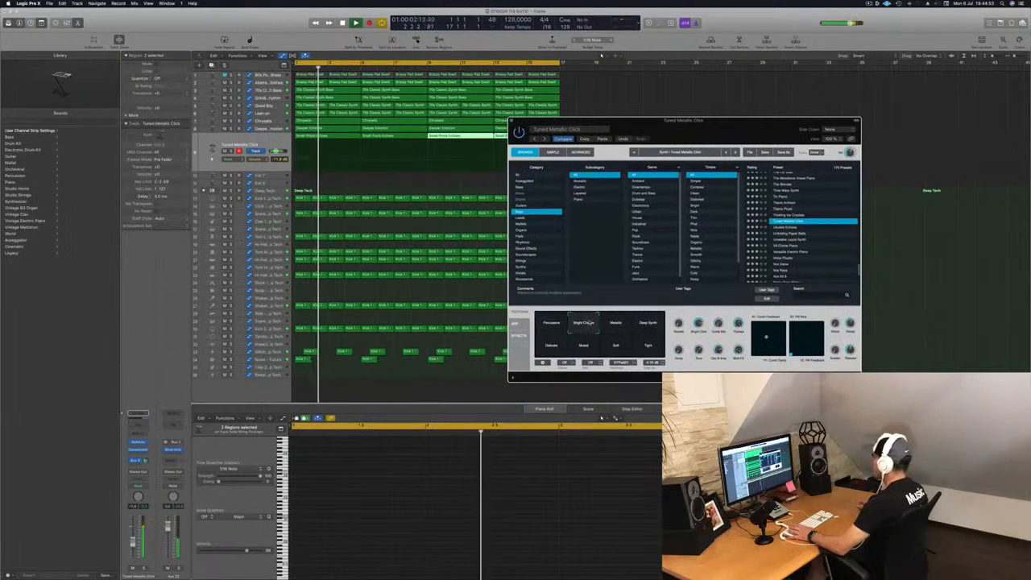
{"action": "left_click", "coordinate": [617, 324]}
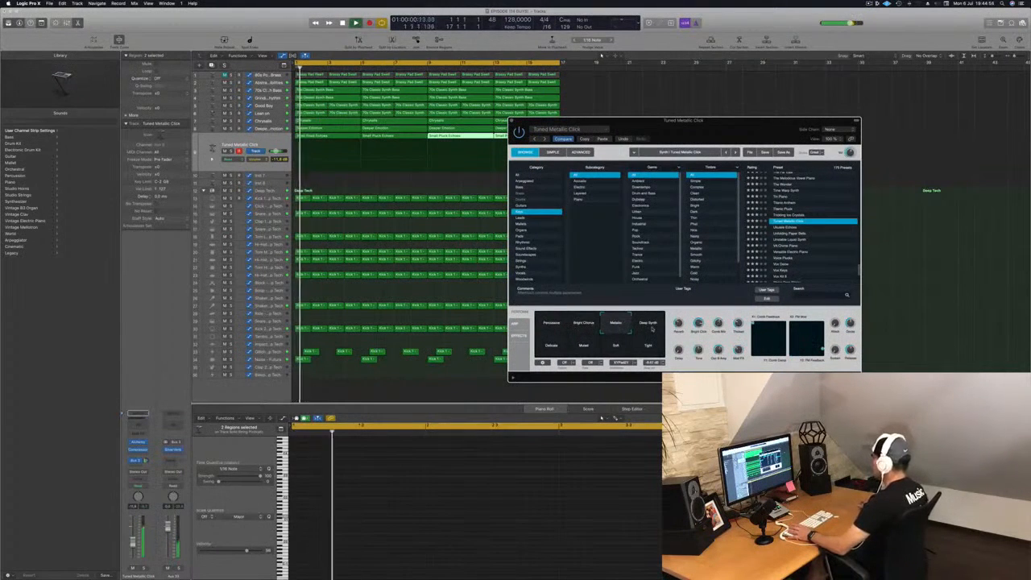
{"action": "left_click_drag", "start_coordinate": [277, 151], "coordinate": [275, 151]}
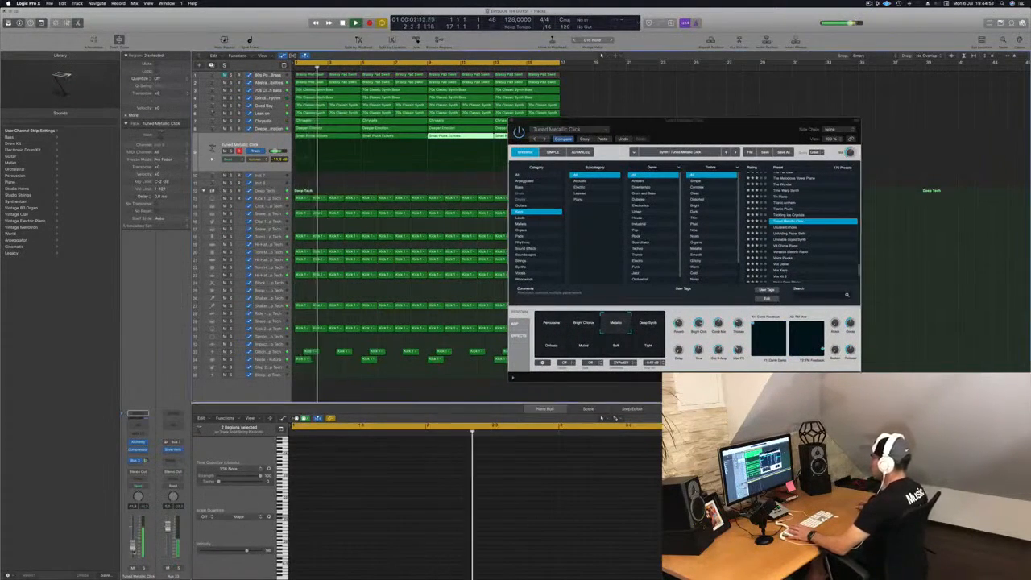
{"action": "left_click", "coordinate": [553, 347]}
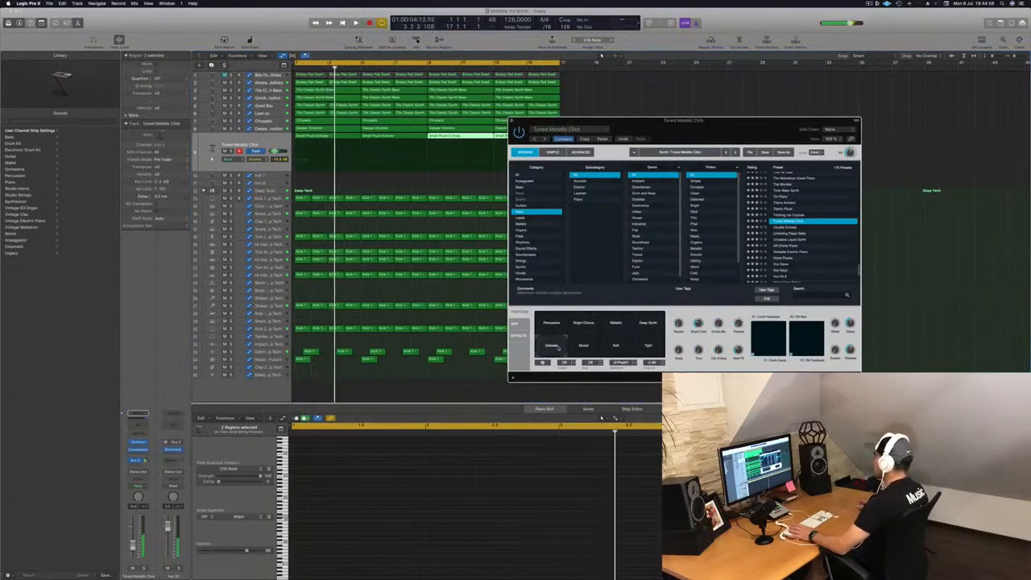
{"action": "left_click", "coordinate": [553, 326]}
{"action": "left_click", "coordinate": [583, 348]}
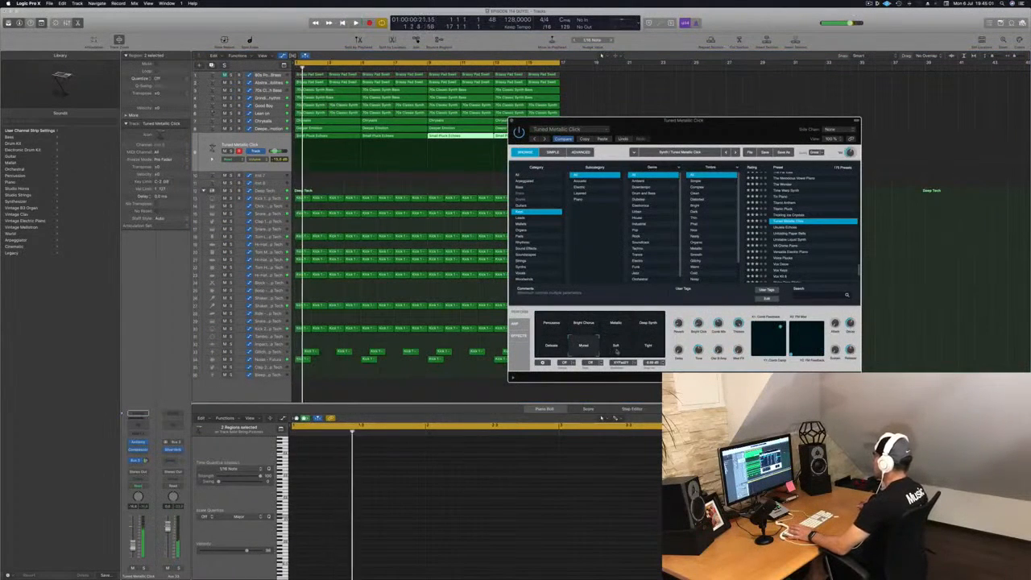
{"action": "left_click", "coordinate": [616, 348]}
{"action": "left_click", "coordinate": [648, 347]}
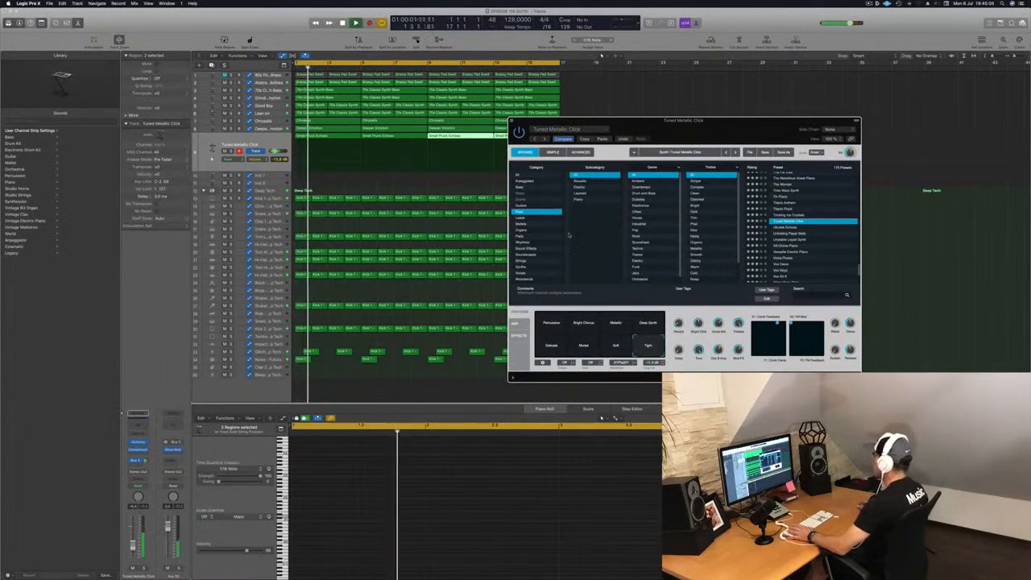
Step: Close Alchemy, select all regions on the Tuned Metallic Click track and lower its channel volume slightly
{"action": "left_click_drag", "start_coordinate": [709, 129], "coordinate": [535, 155]}
{"action": "key", "text": "super+k"}
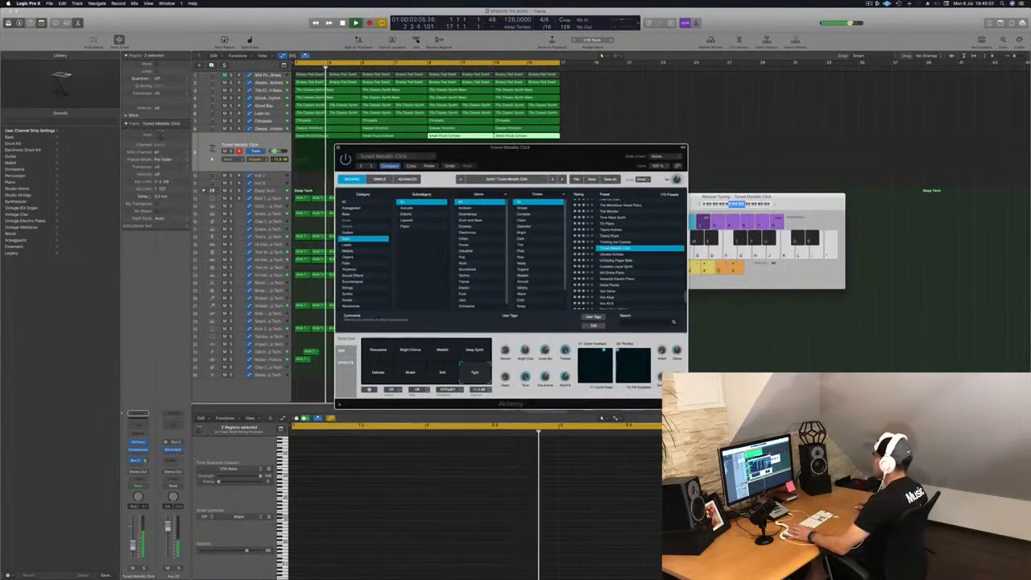
{"action": "left_click", "coordinate": [338, 148]}
{"action": "left_click", "coordinate": [241, 145]}
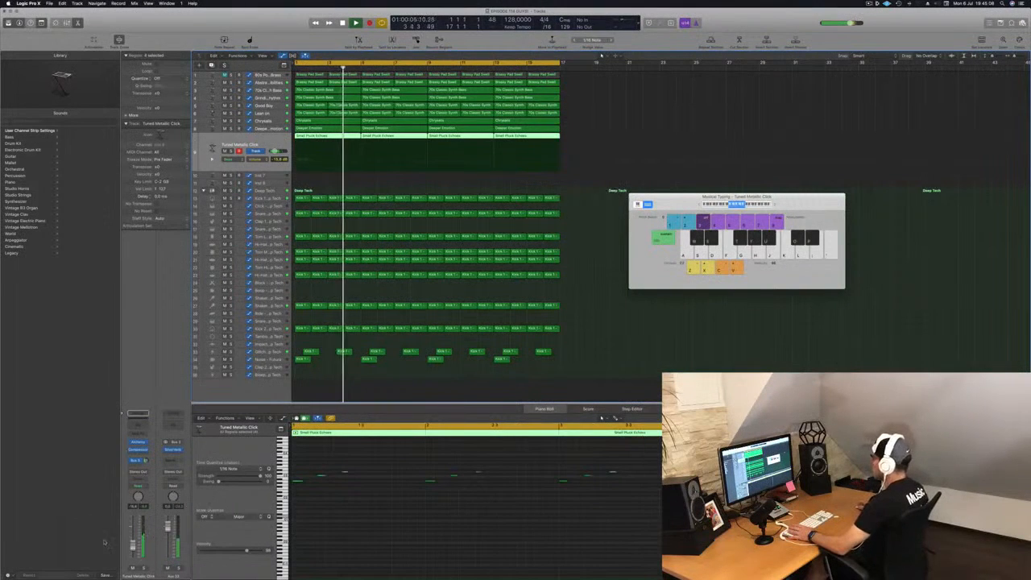
{"action": "left_click_drag", "start_coordinate": [133, 545], "coordinate": [133, 548]}
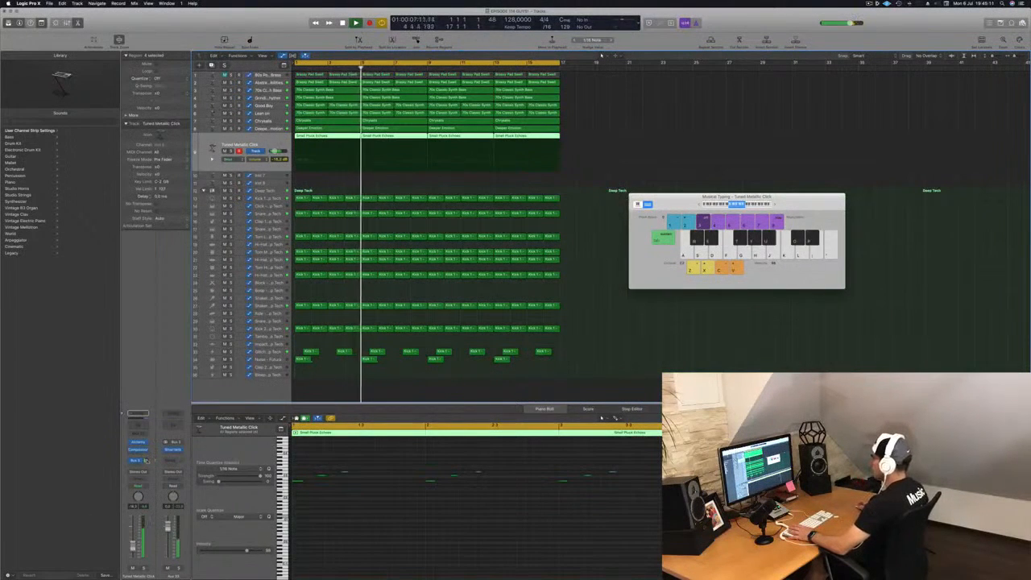
Step: Reopen Alchemy on the Tuned Metallic Click track, switch to the Percussive variation and play it from the start
{"action": "key", "text": "k"}
{"action": "key", "text": "Return"}
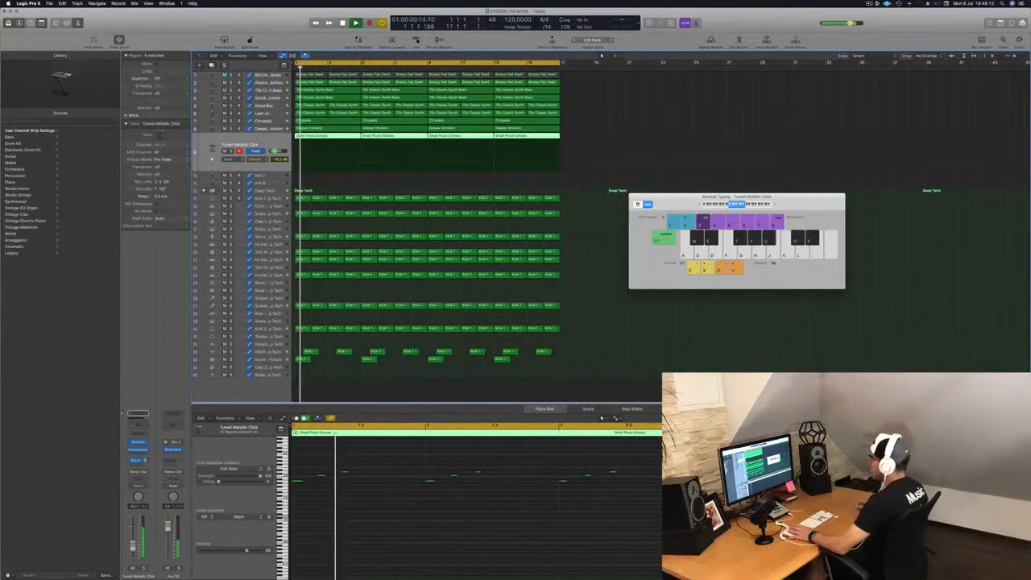
{"action": "left_click", "coordinate": [139, 443]}
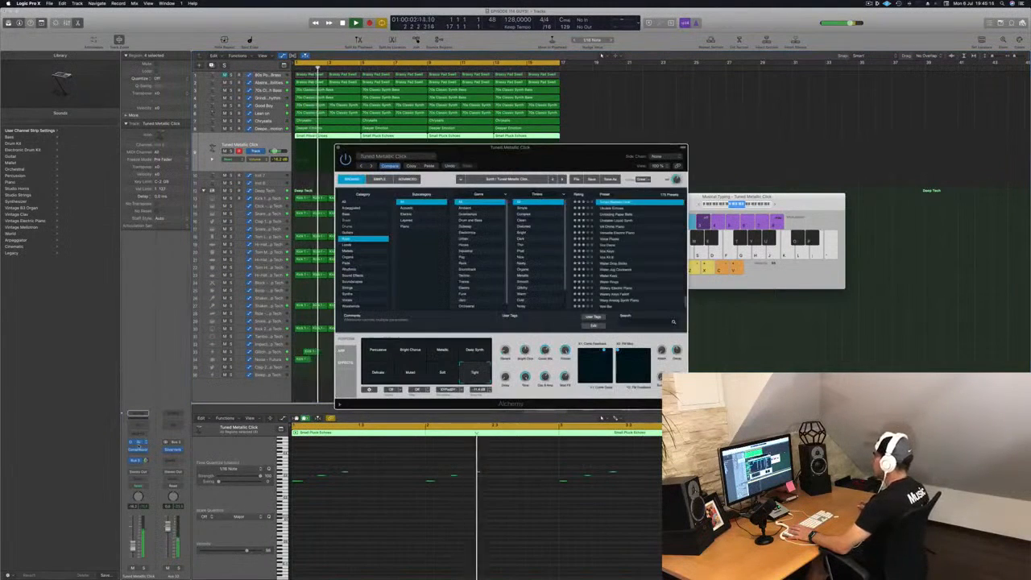
{"action": "key", "text": "Return"}
{"action": "left_click", "coordinate": [375, 352]}
{"action": "key", "text": "Return"}
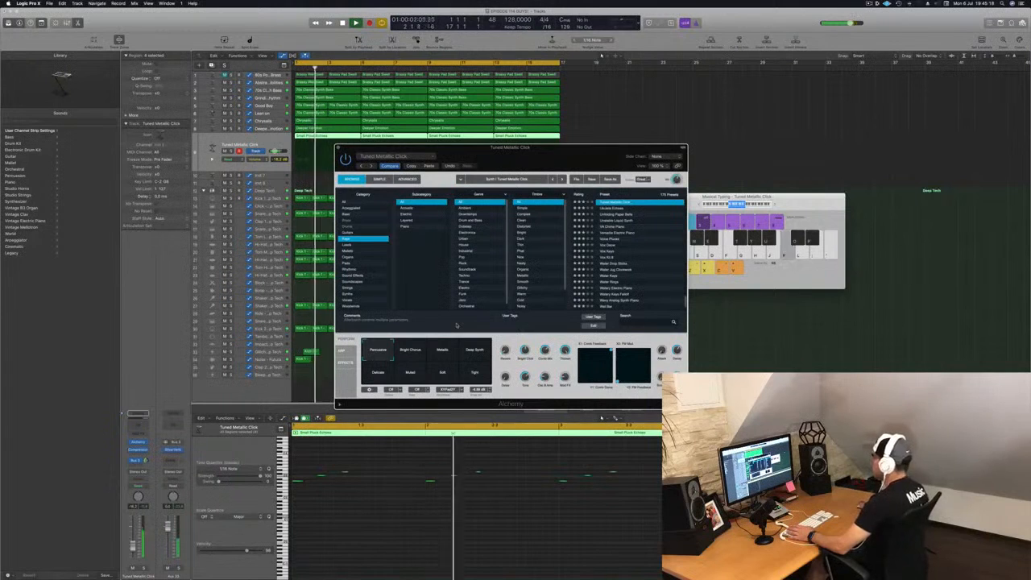
{"action": "key", "text": "Return"}
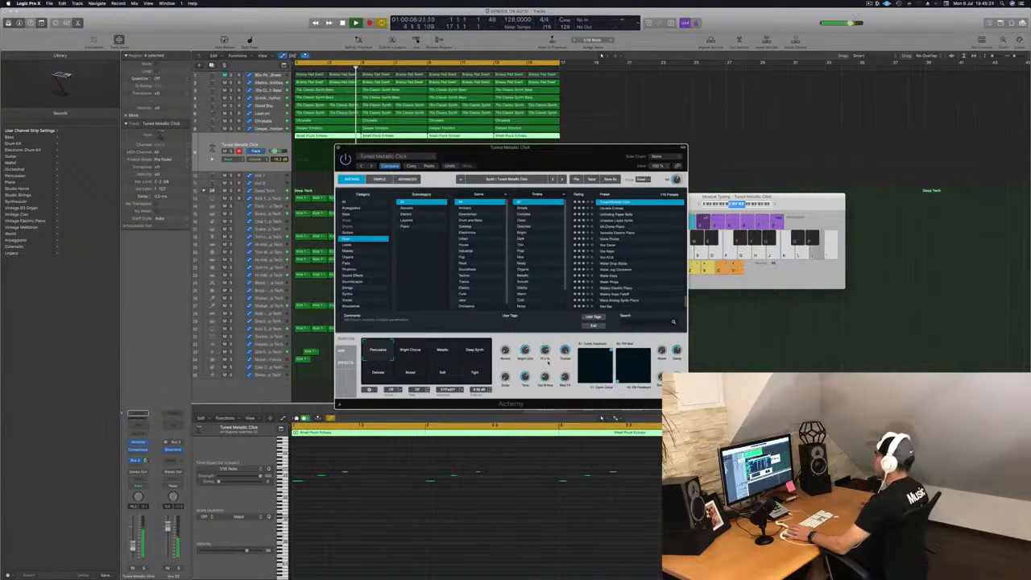
{"action": "key", "text": "Return"}
Step: Audition Tuned Metallic Click's Tight, Deep Synth, Metallic and Bright Chorus variations, then return to Percussive
{"action": "scroll", "coordinate": [600, 272], "scroll_direction": "up", "scroll_amount": 4}
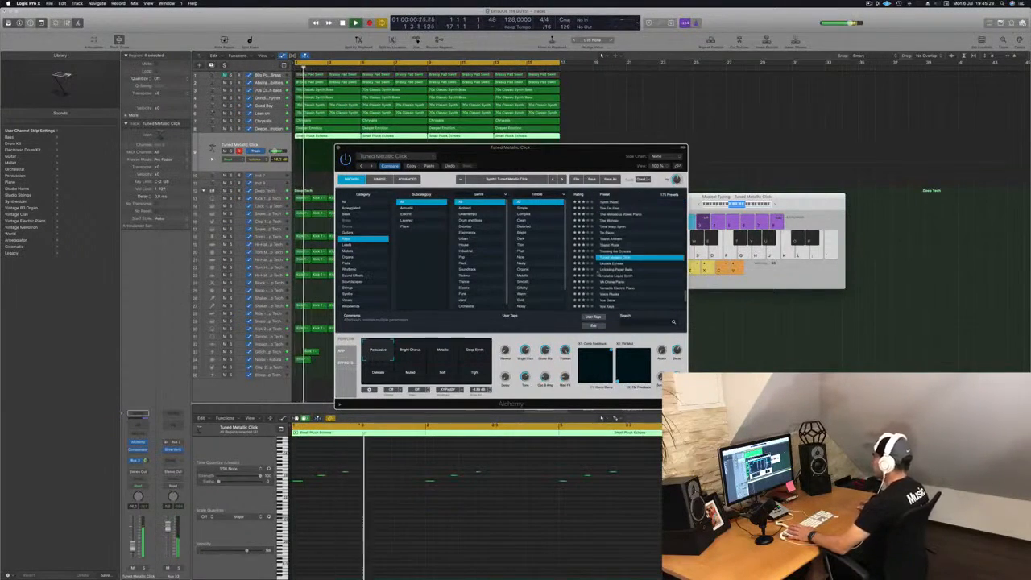
{"action": "left_click", "coordinate": [474, 375]}
{"action": "left_click", "coordinate": [475, 351]}
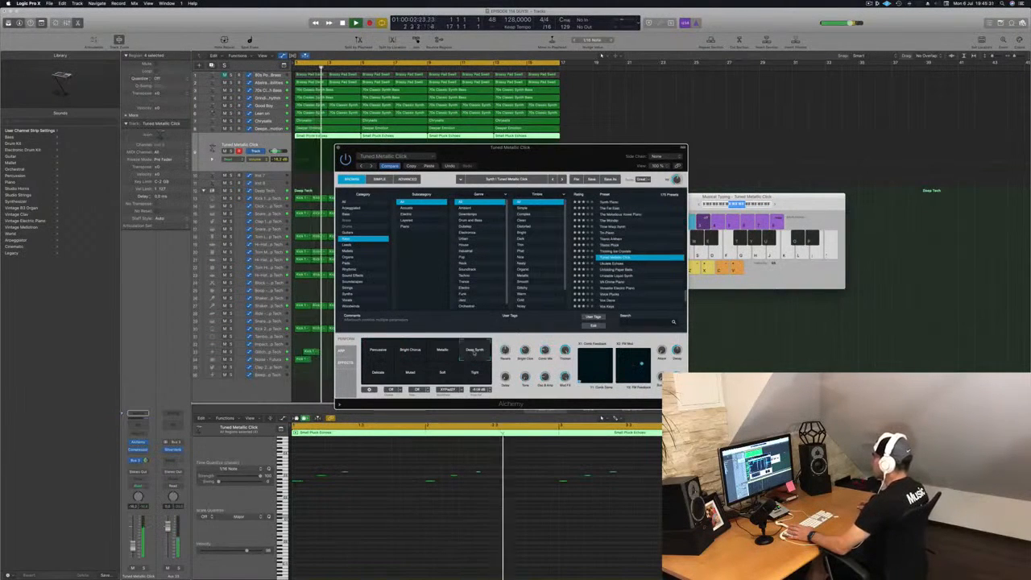
{"action": "left_click", "coordinate": [443, 351]}
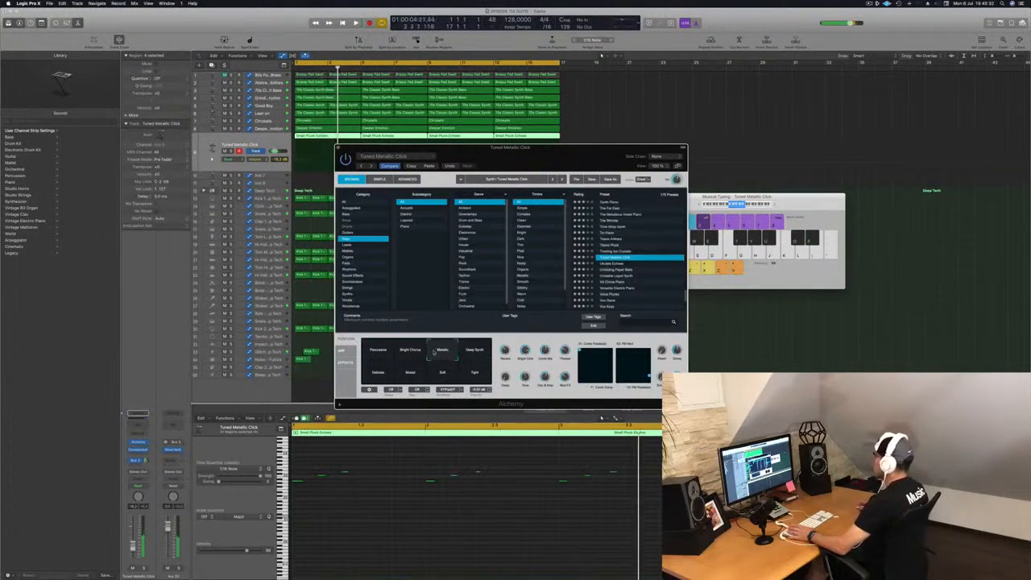
{"action": "left_click", "coordinate": [410, 352]}
{"action": "left_click", "coordinate": [378, 351]}
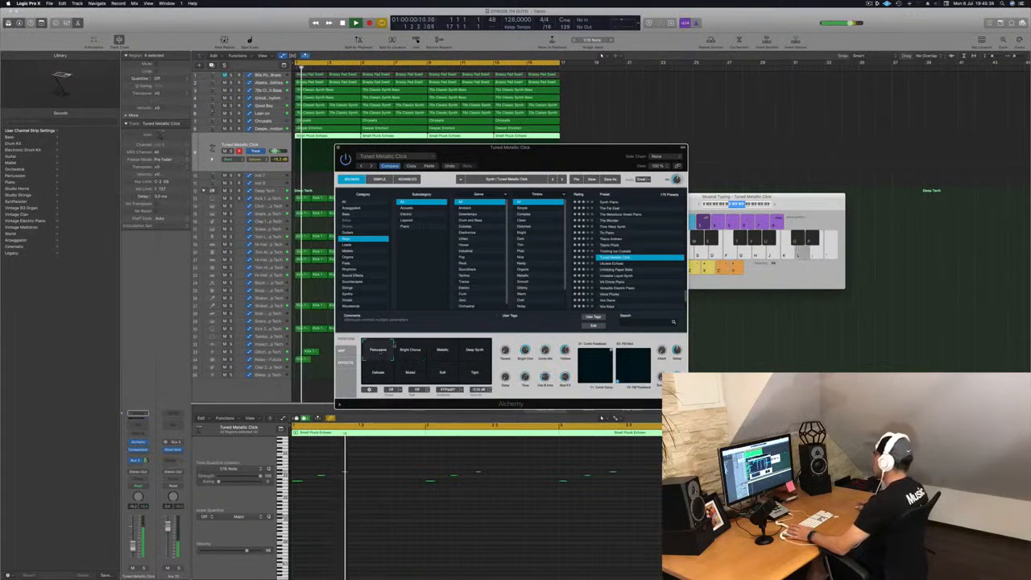
Step: Load the preset Titanic Pluck and audition its tremolo, High Tones, Music Box and Icy Delay variations, ending on Detuned
{"action": "left_click", "coordinate": [610, 246]}
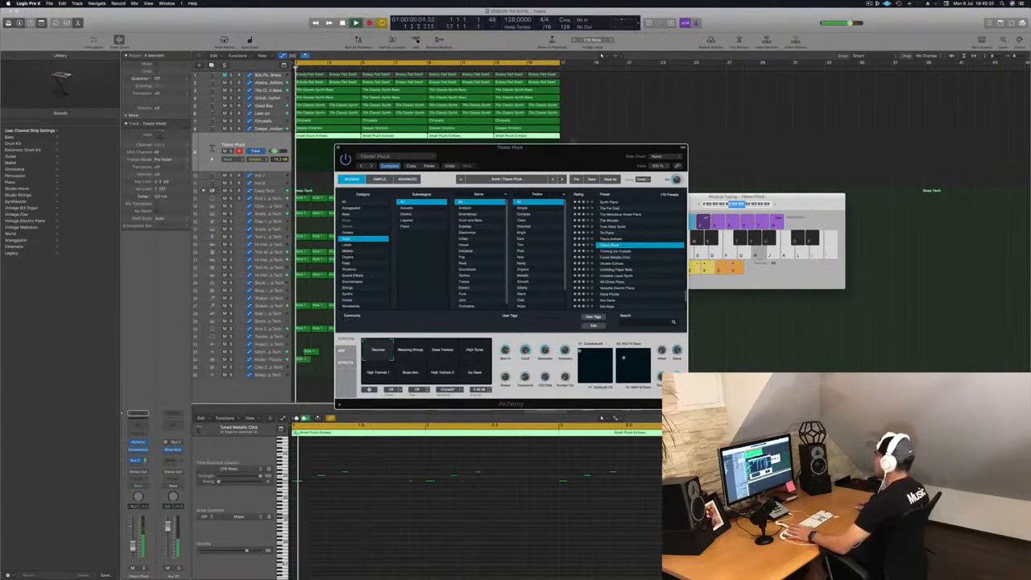
{"action": "left_click_drag", "start_coordinate": [552, 149], "coordinate": [696, 109]}
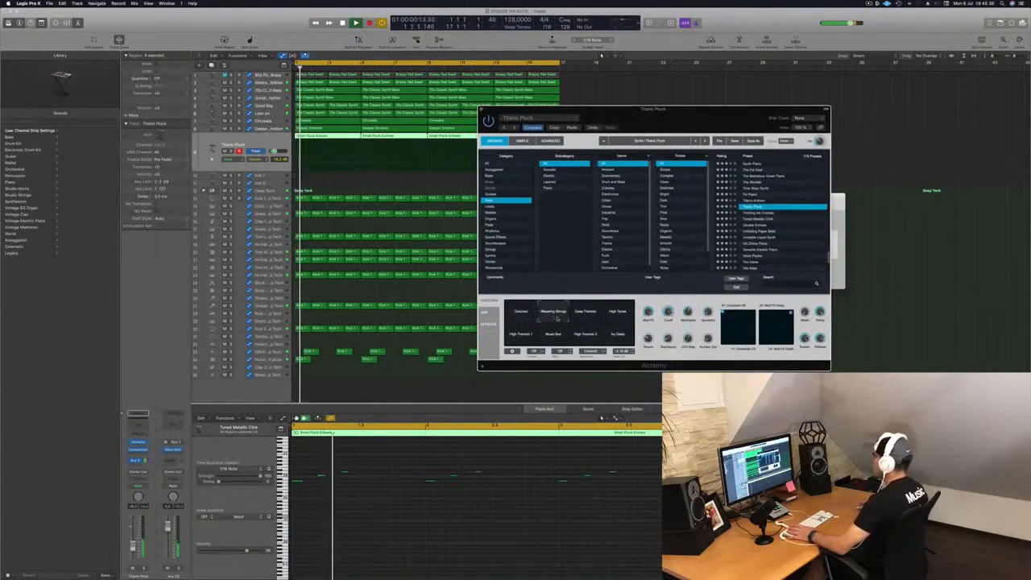
{"action": "left_click", "coordinate": [585, 316]}
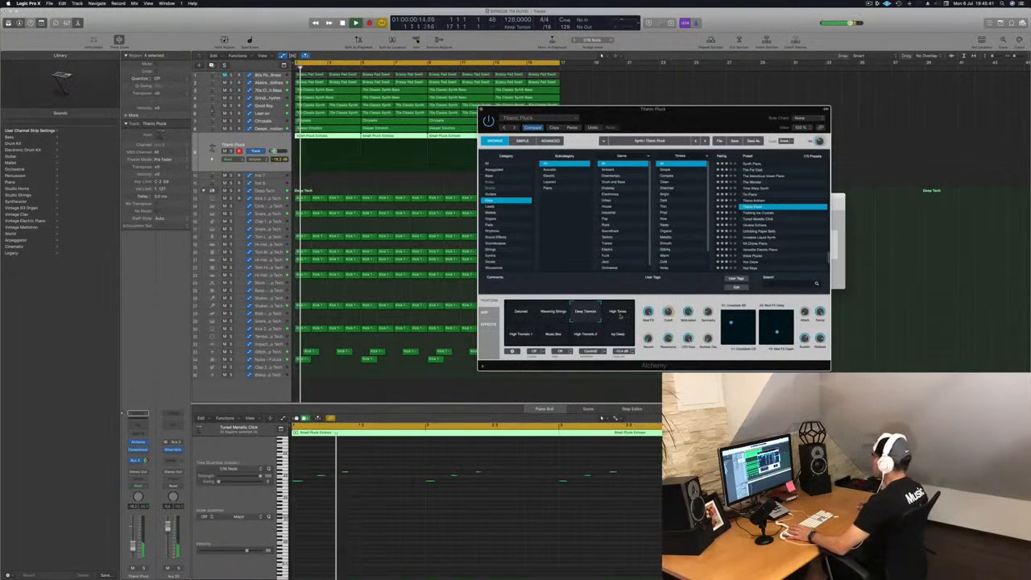
{"action": "left_click", "coordinate": [618, 315]}
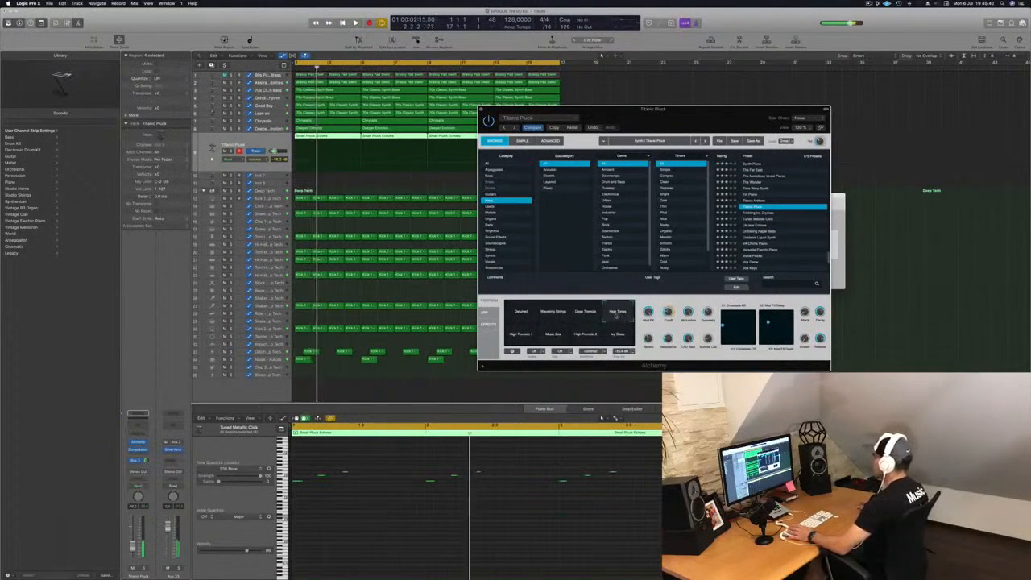
{"action": "left_click", "coordinate": [520, 338]}
{"action": "left_click", "coordinate": [552, 339]}
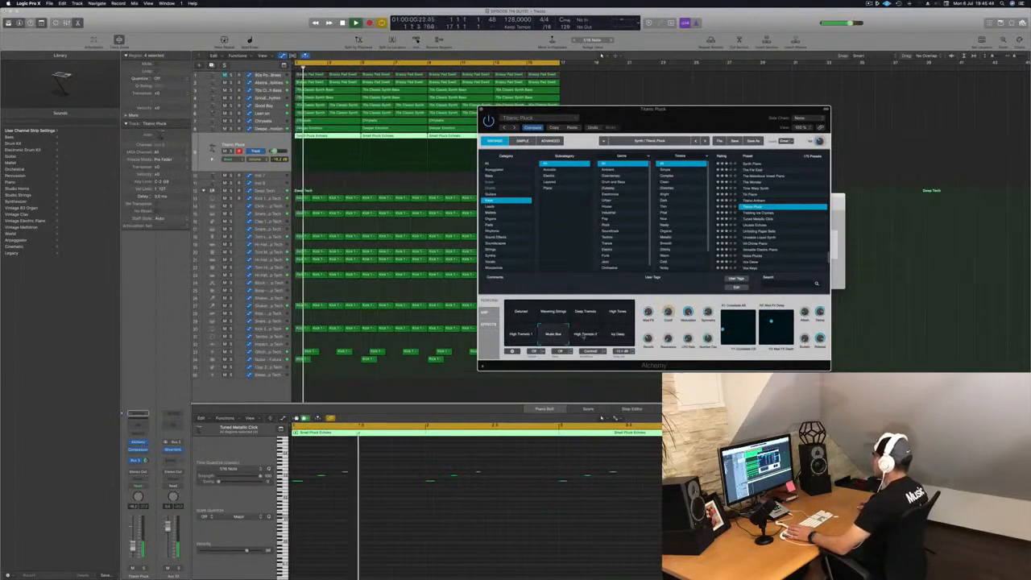
{"action": "left_click", "coordinate": [585, 335]}
{"action": "left_click", "coordinate": [618, 335]}
{"action": "left_click", "coordinate": [534, 314]}
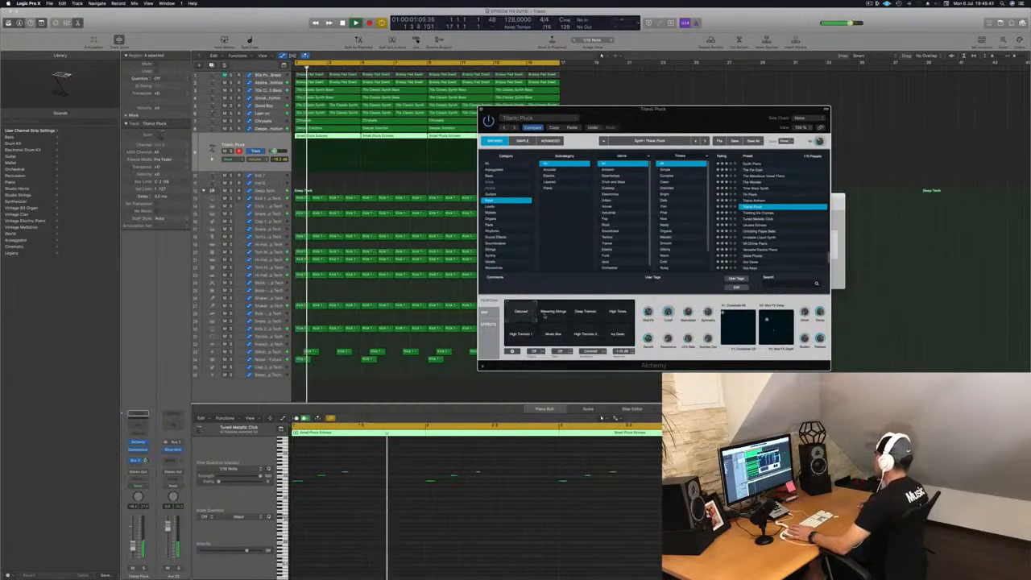
Step: Try the preset Titanic Anthem on the melody during playback, moving the Alchemy window clear of the tracks
{"action": "scroll", "coordinate": [790, 239], "scroll_direction": "up", "scroll_amount": 2}
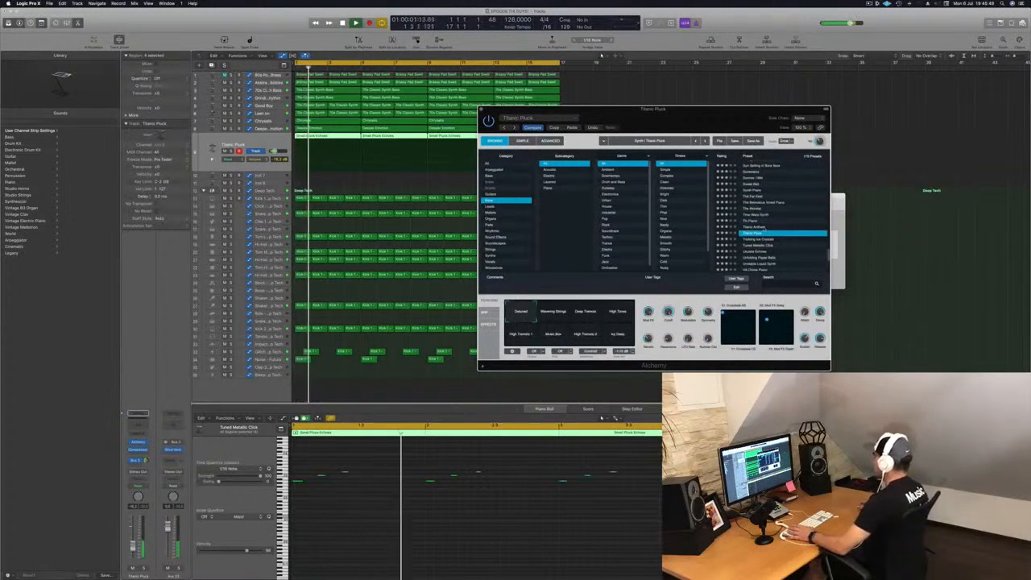
{"action": "left_click", "coordinate": [764, 228]}
{"action": "key", "text": "space"}
{"action": "key", "text": "space"}
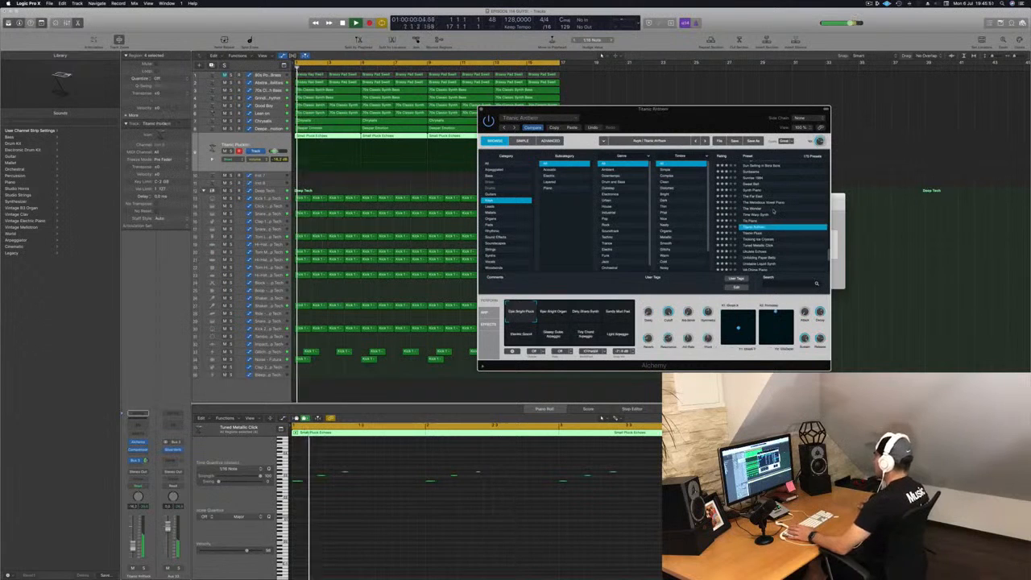
{"action": "left_click_drag", "start_coordinate": [673, 113], "coordinate": [609, 121]}
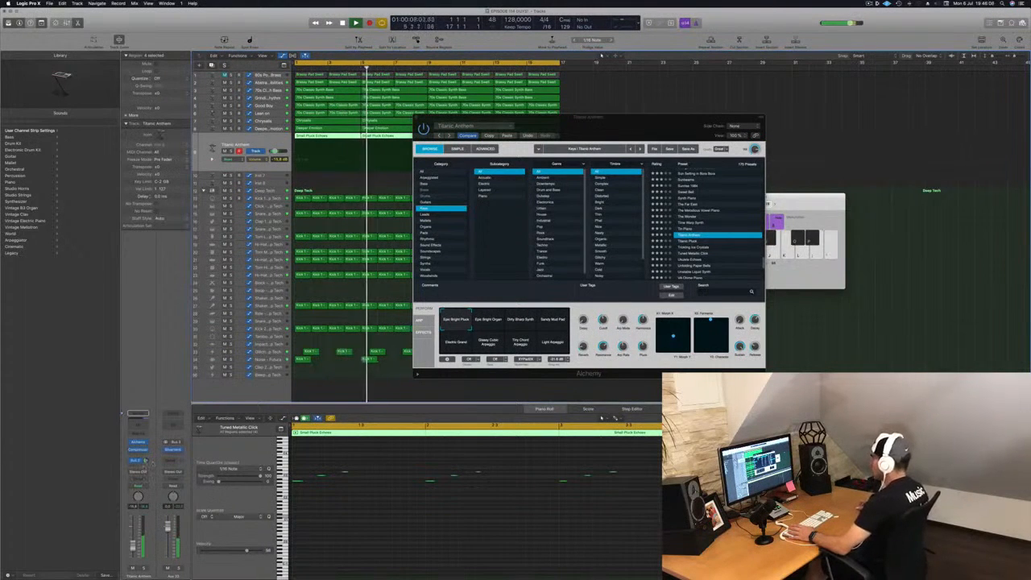
{"action": "left_click_drag", "start_coordinate": [588, 117], "coordinate": [665, 105]}
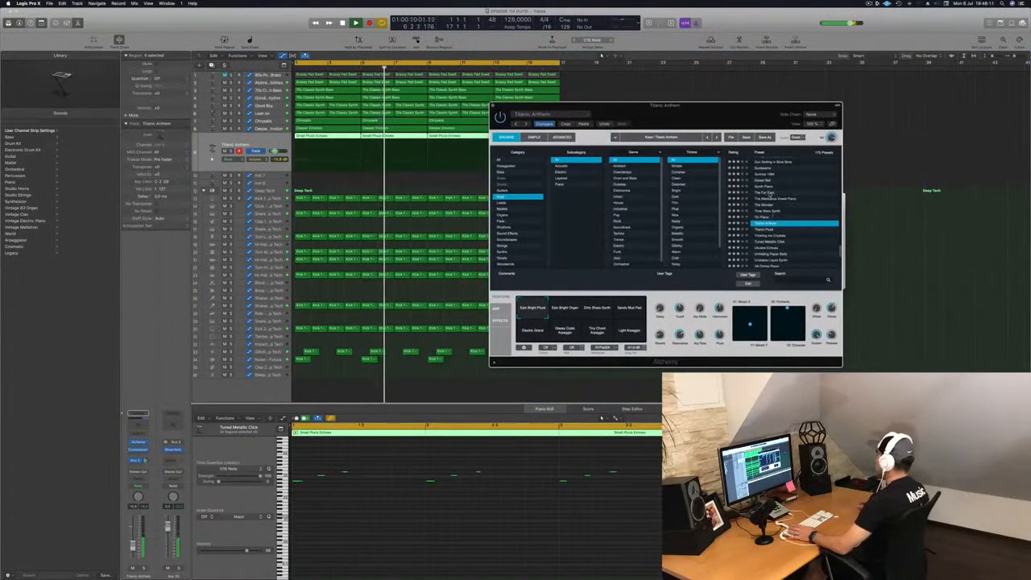
Step: Load the preset The Far East, raise the track volume, audition its variations and settle on Far East
{"action": "left_click", "coordinate": [770, 194]}
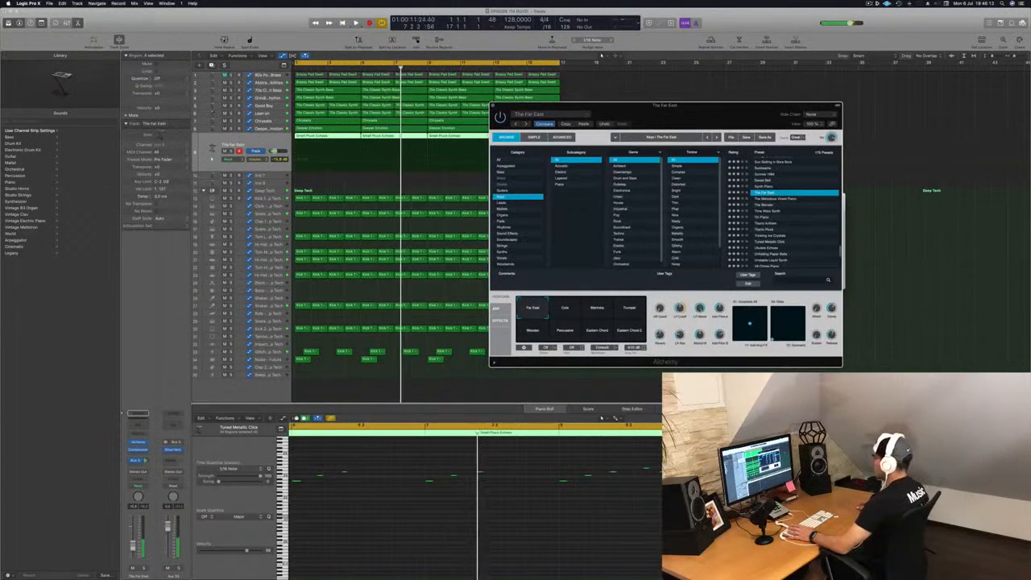
{"action": "key", "text": "Return"}
{"action": "left_click_drag", "start_coordinate": [274, 151], "coordinate": [277, 150]}
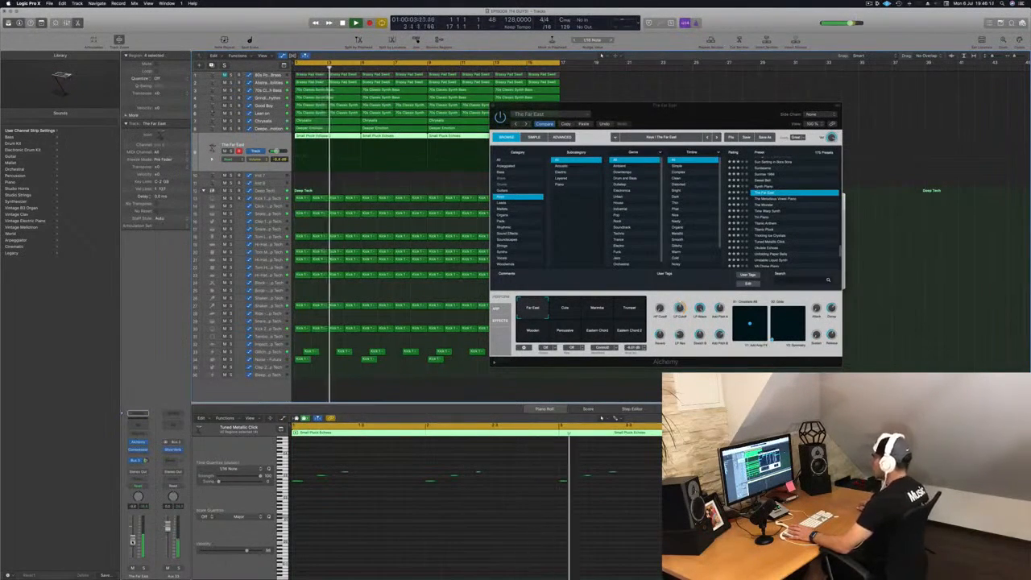
{"action": "left_click", "coordinate": [531, 319]}
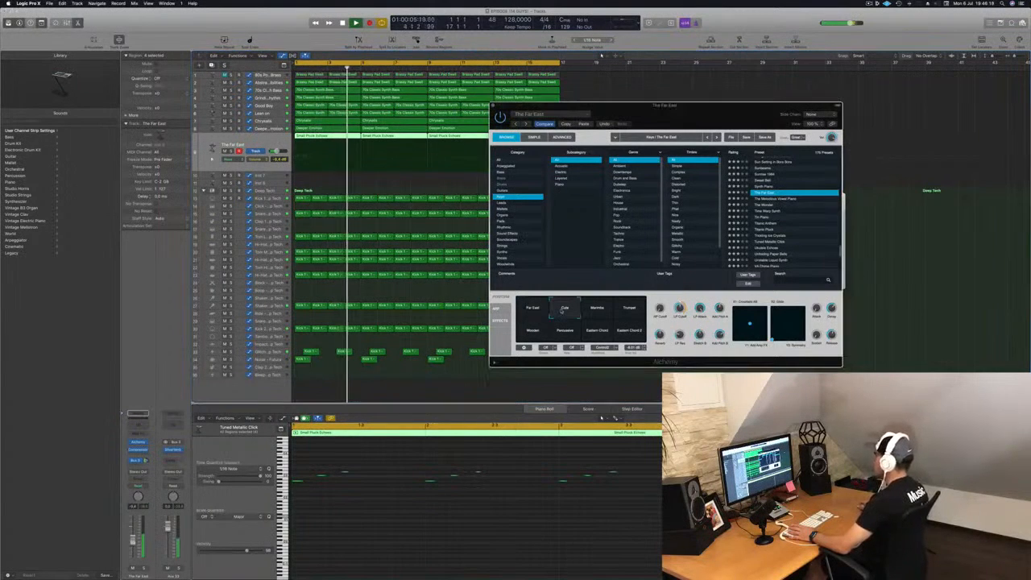
{"action": "left_click", "coordinate": [600, 311]}
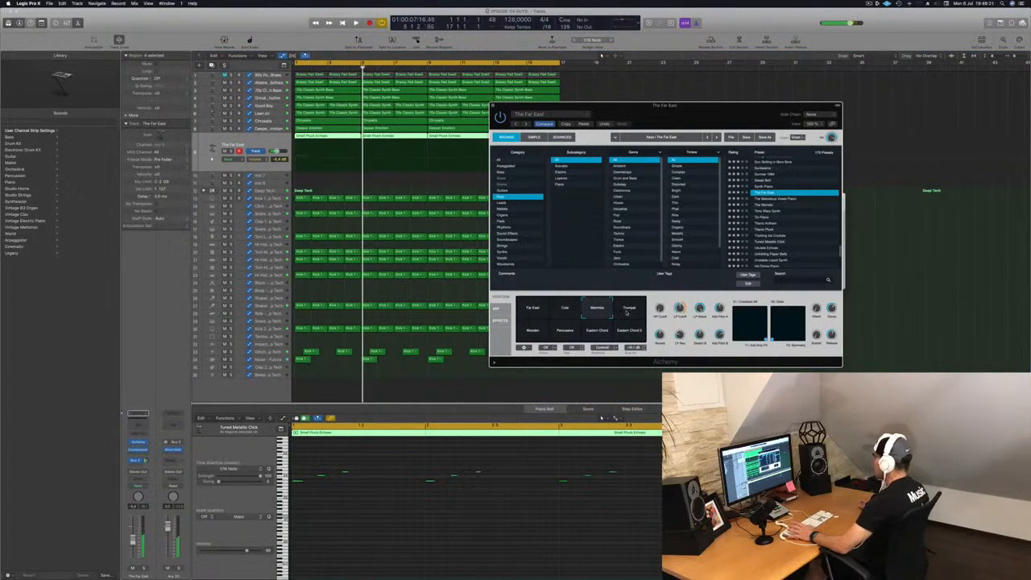
{"action": "left_click", "coordinate": [628, 313]}
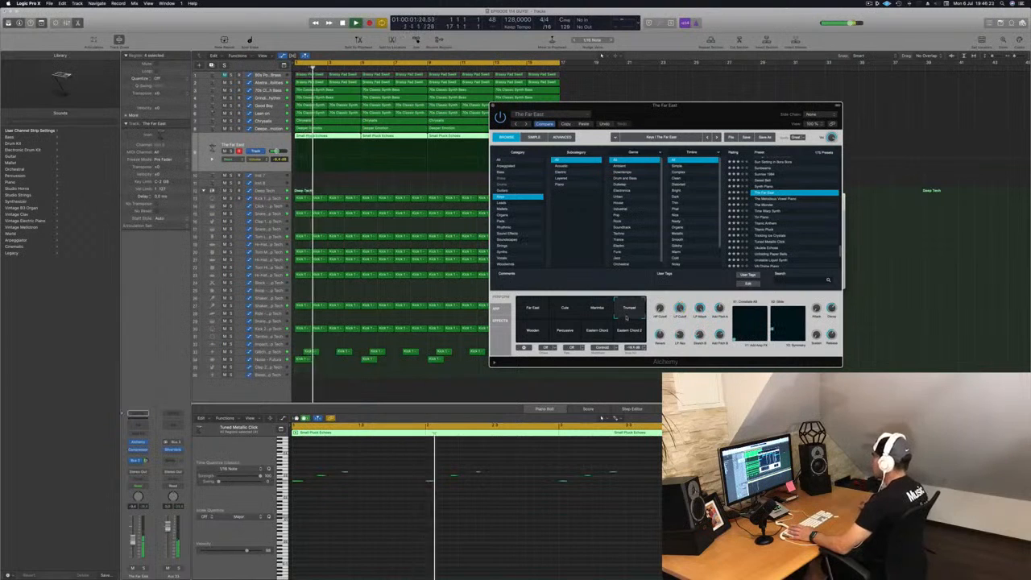
{"action": "left_click", "coordinate": [577, 333]}
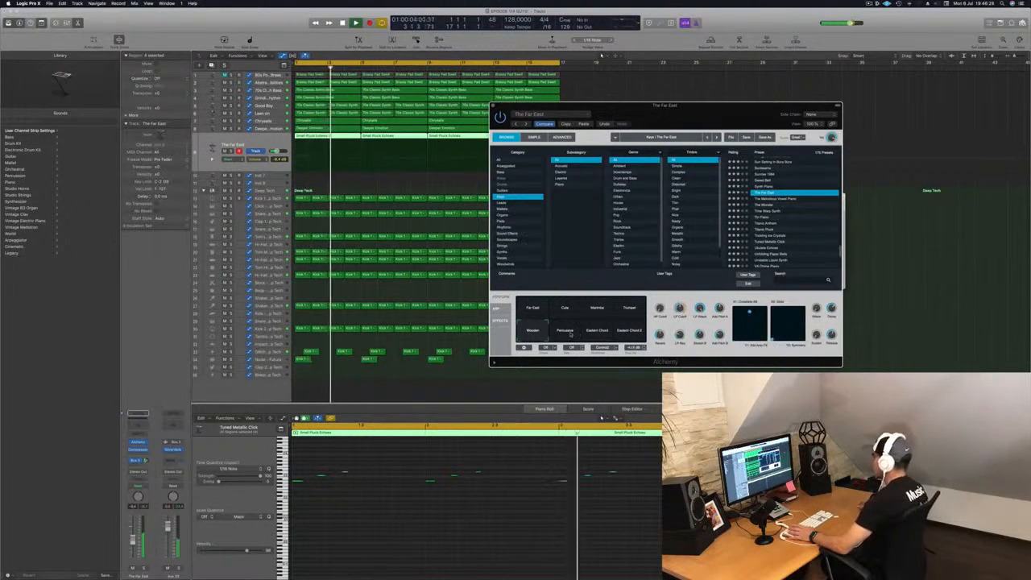
{"action": "left_click", "coordinate": [520, 317]}
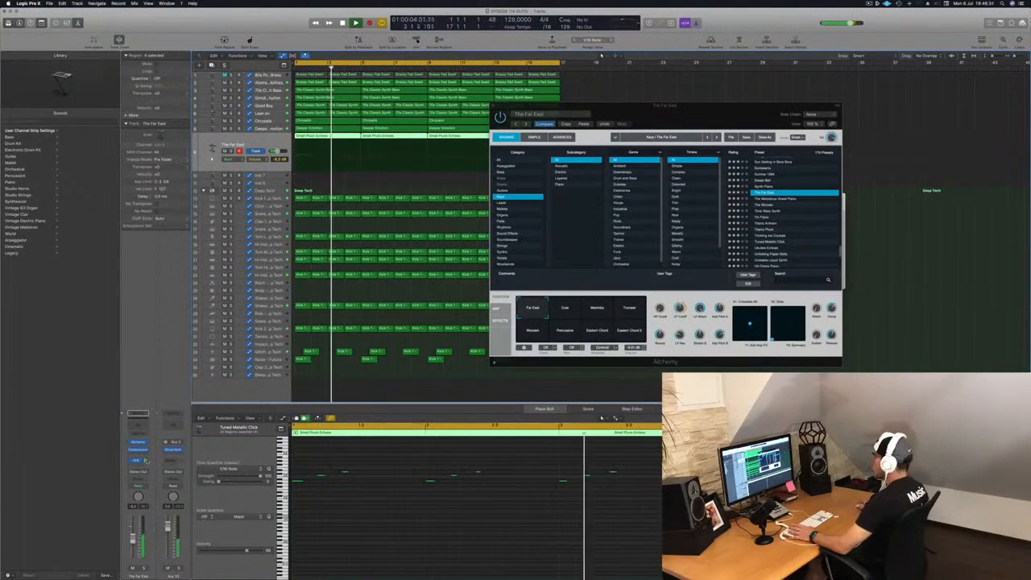
Step: Hide the Alchemy window and play the whole arrangement from the start
{"action": "key", "text": "super+k"}
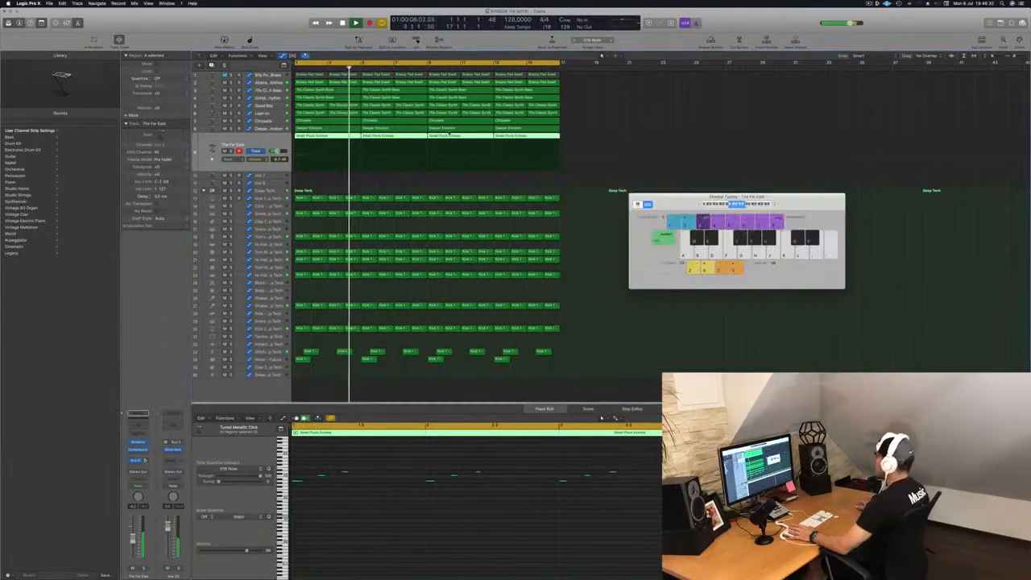
{"action": "key", "text": "super+Left"}
{"action": "key", "text": "super+Left"}
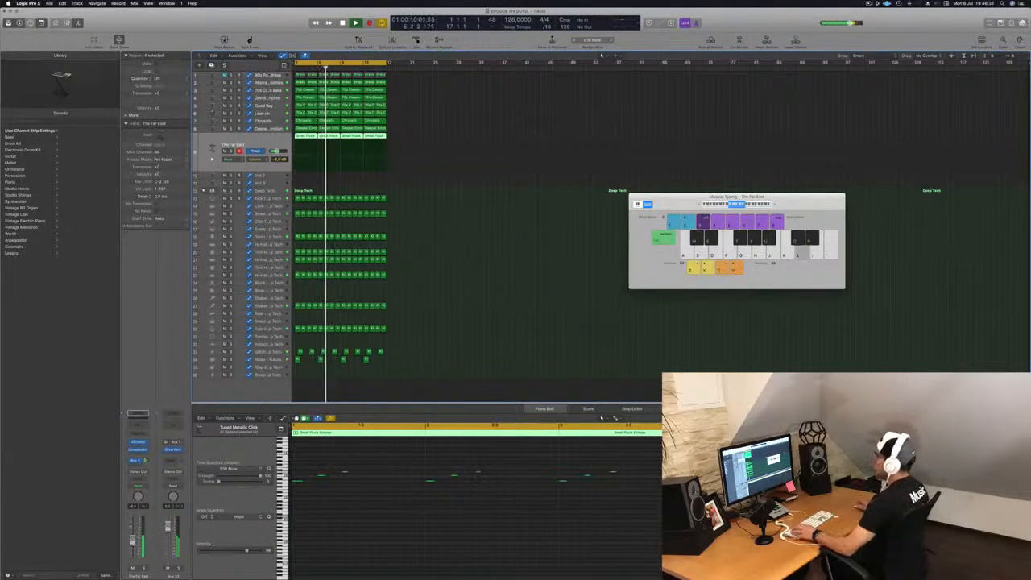
{"action": "key", "text": "Return"}
Step: Select the empty Inst 7 track, show its Alchemy instrument and add a send to Bus 3
{"action": "left_click", "coordinate": [277, 176]}
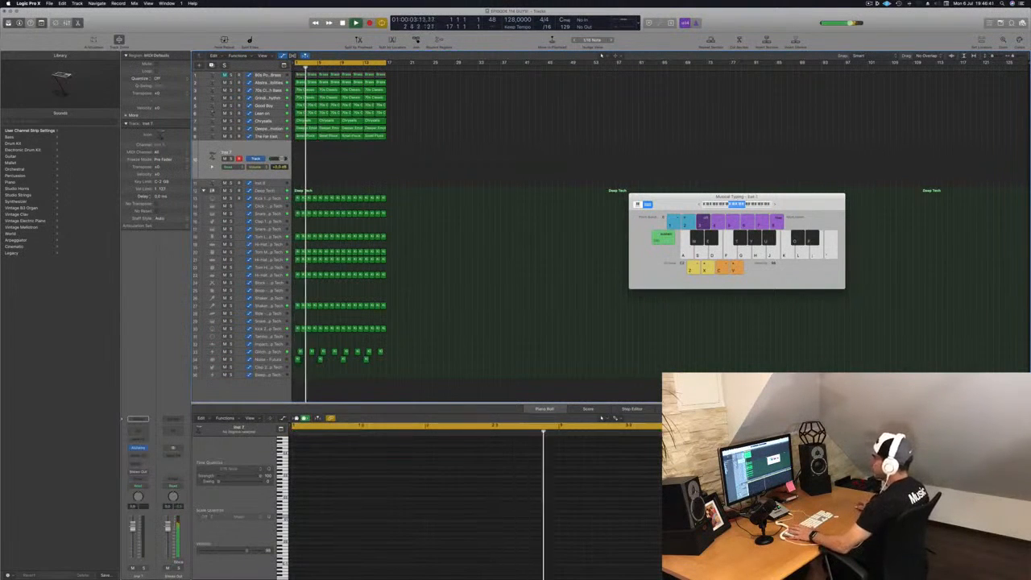
{"action": "key", "text": "v"}
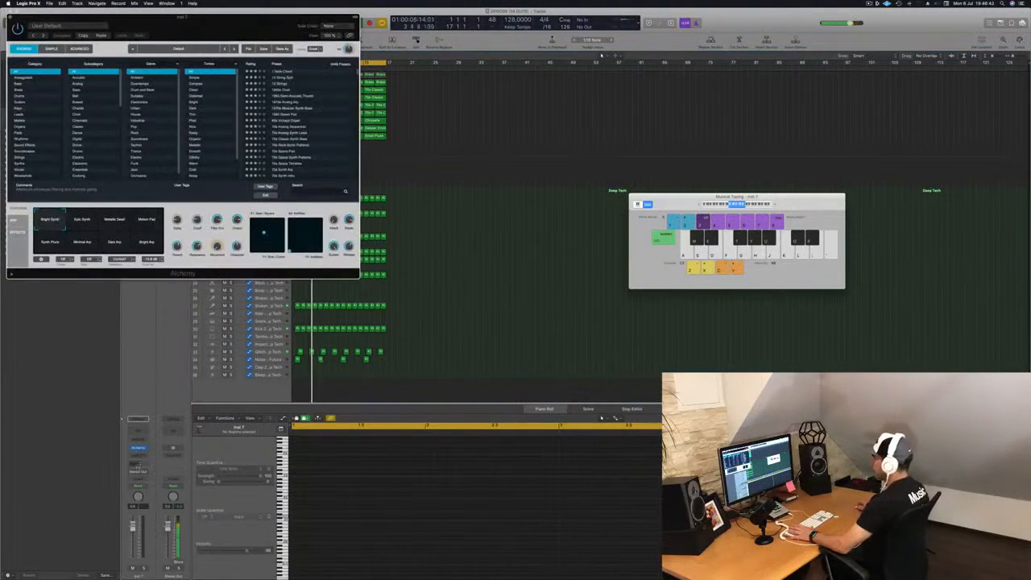
{"action": "left_click", "coordinate": [137, 468]}
{"action": "mouse_move", "coordinate": [136, 475]}
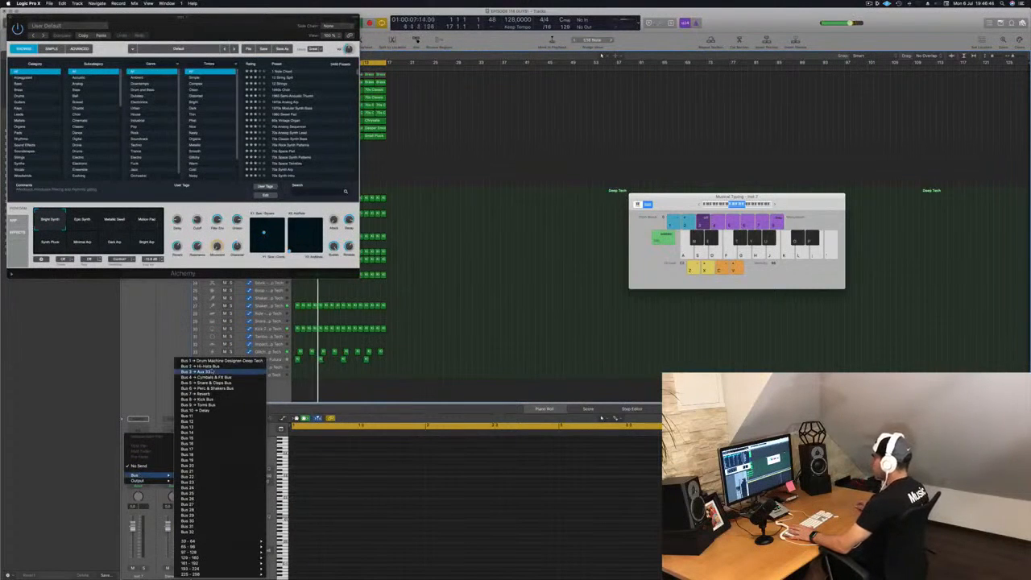
{"action": "left_click", "coordinate": [198, 371]}
{"action": "left_click_drag", "start_coordinate": [205, 24], "coordinate": [770, 30]}
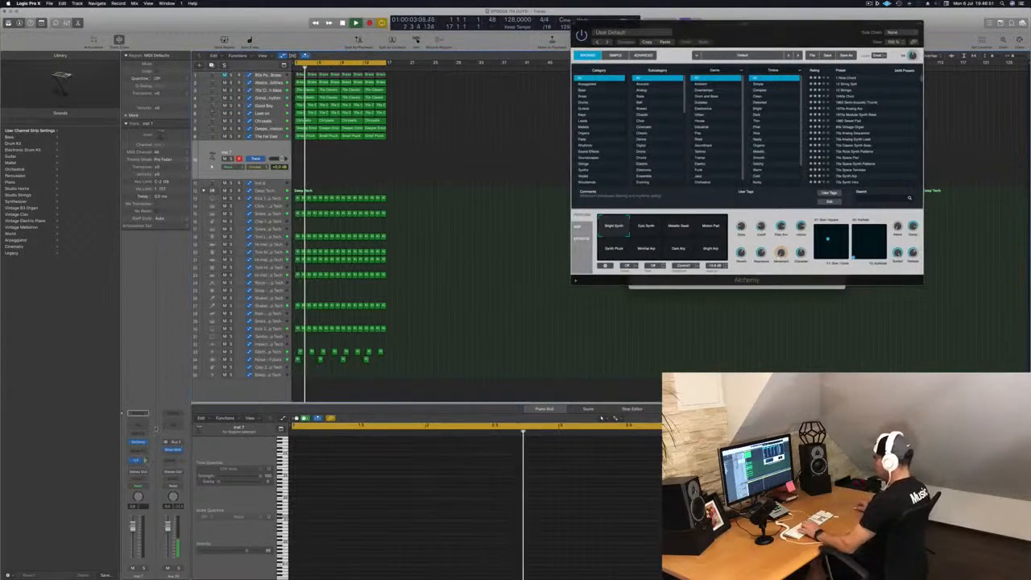
Step: Filter Alchemy's presets to the Keys category and load Long Mel, keeping the playback running
{"action": "left_click_drag", "start_coordinate": [725, 25], "coordinate": [616, 128]}
{"action": "left_click", "coordinate": [475, 219]}
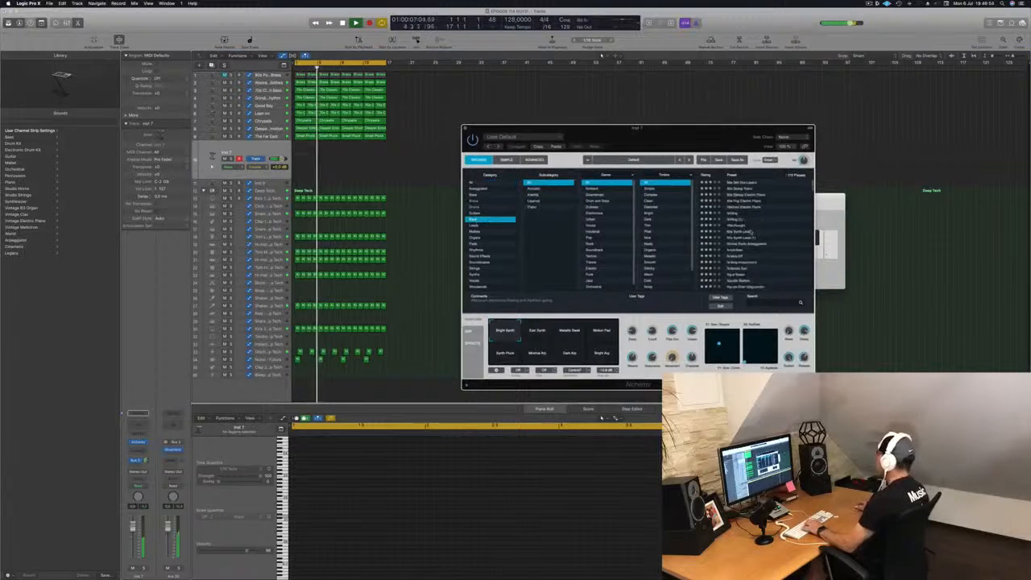
{"action": "scroll", "coordinate": [741, 252], "scroll_direction": "down", "scroll_amount": 10}
{"action": "left_click", "coordinate": [740, 249]}
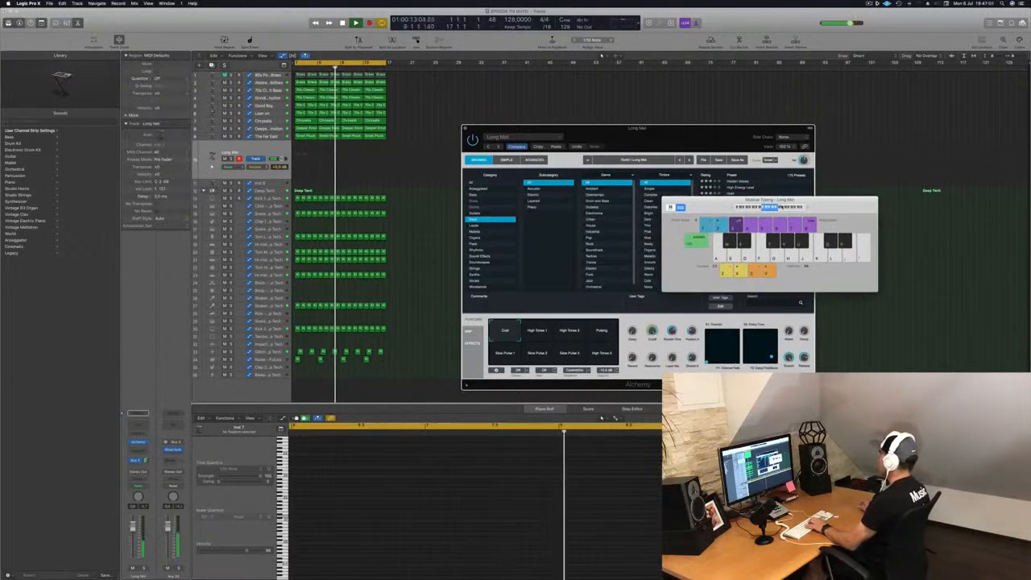
Step: Try Long Mel's High Tones 1 and Pulsing variations, plus the preset Lonely Beacon, over the playing track
{"action": "left_click_drag", "start_coordinate": [740, 145], "coordinate": [553, 178]}
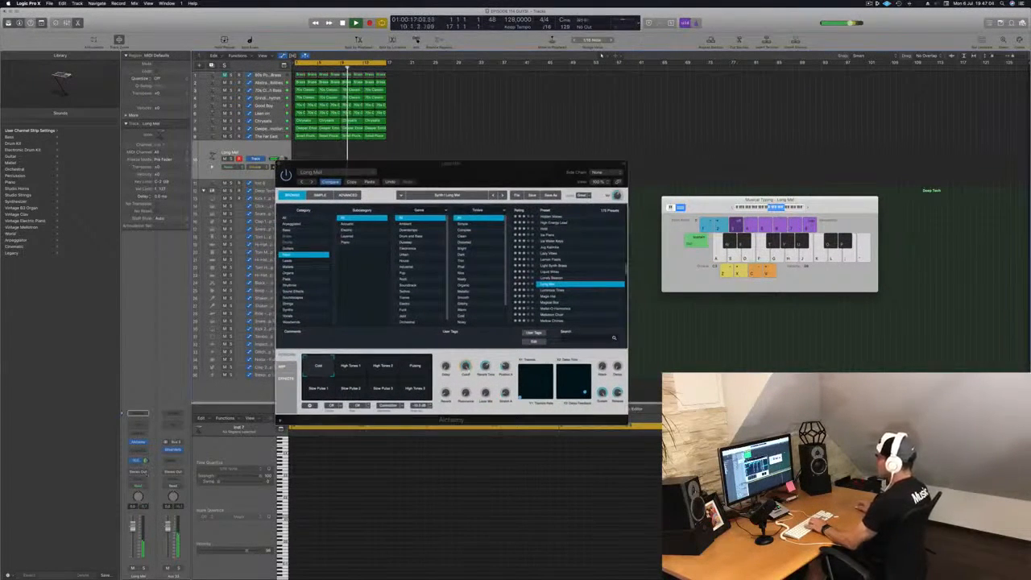
{"action": "left_click", "coordinate": [352, 369]}
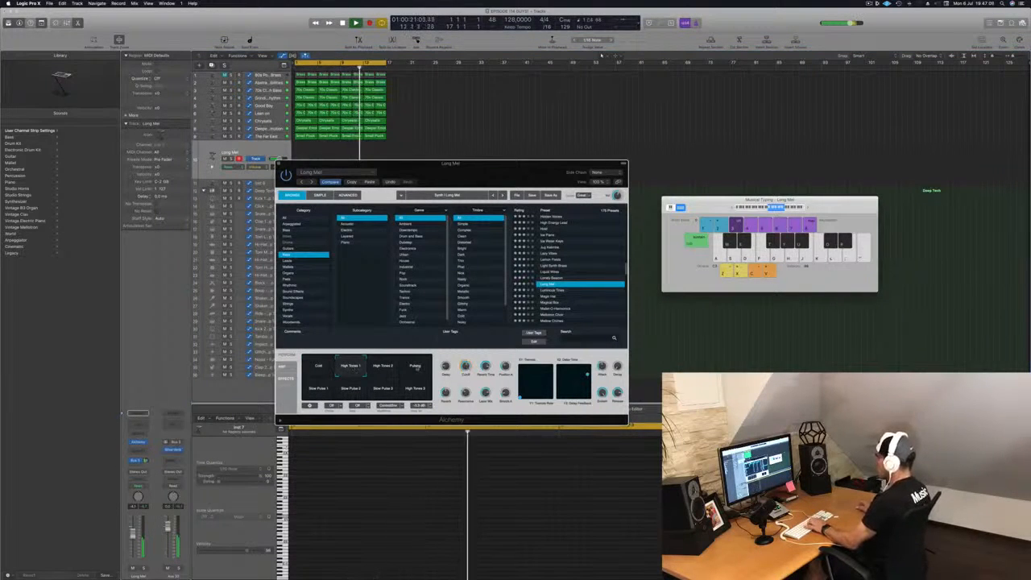
{"action": "left_click", "coordinate": [415, 367]}
{"action": "key", "text": "Up"}
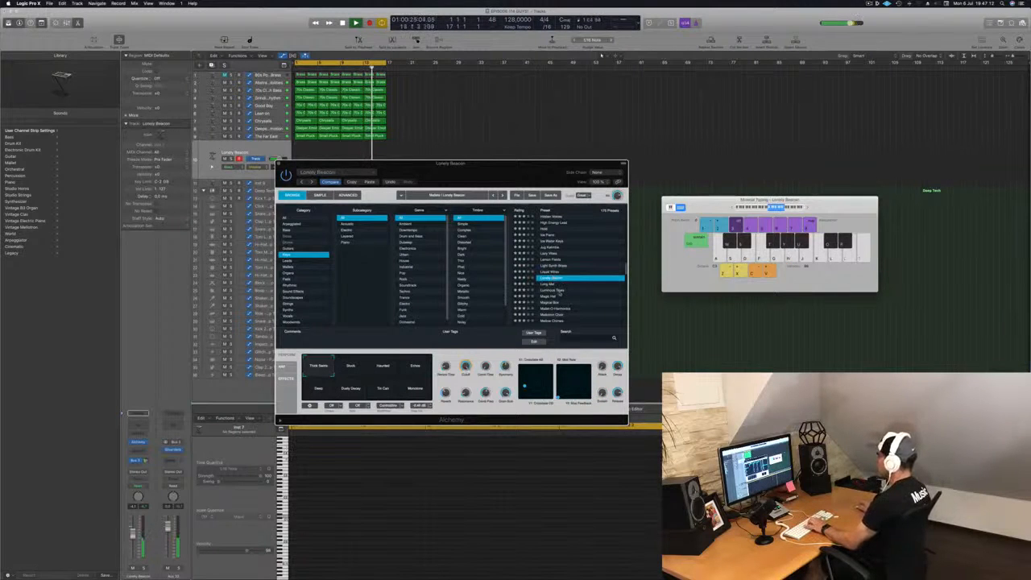
Step: Load the preset Luminous Tines and try out melody notes on it over the playing arrangement
{"action": "left_click", "coordinate": [559, 291]}
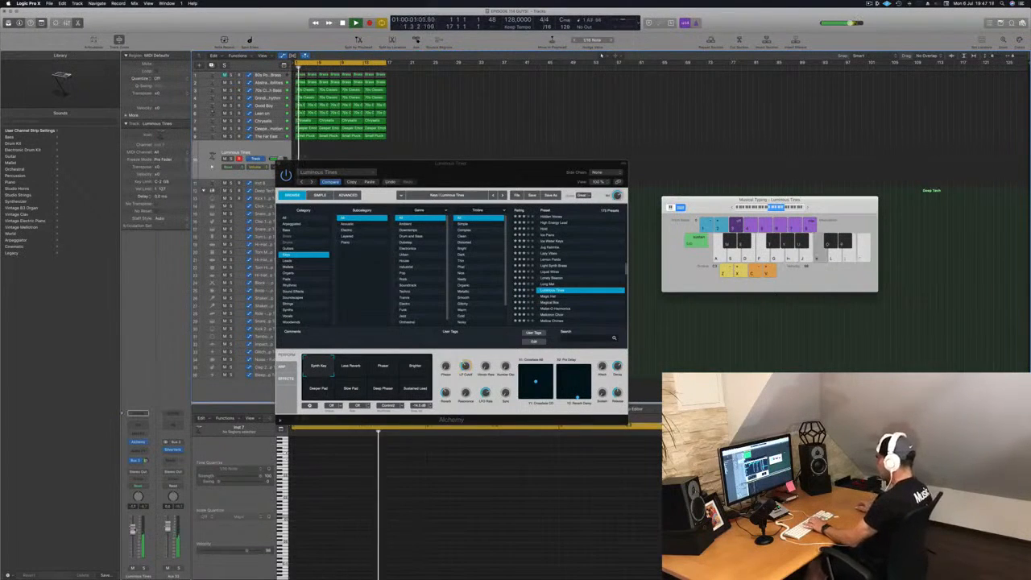
{"action": "key", "text": "a"}
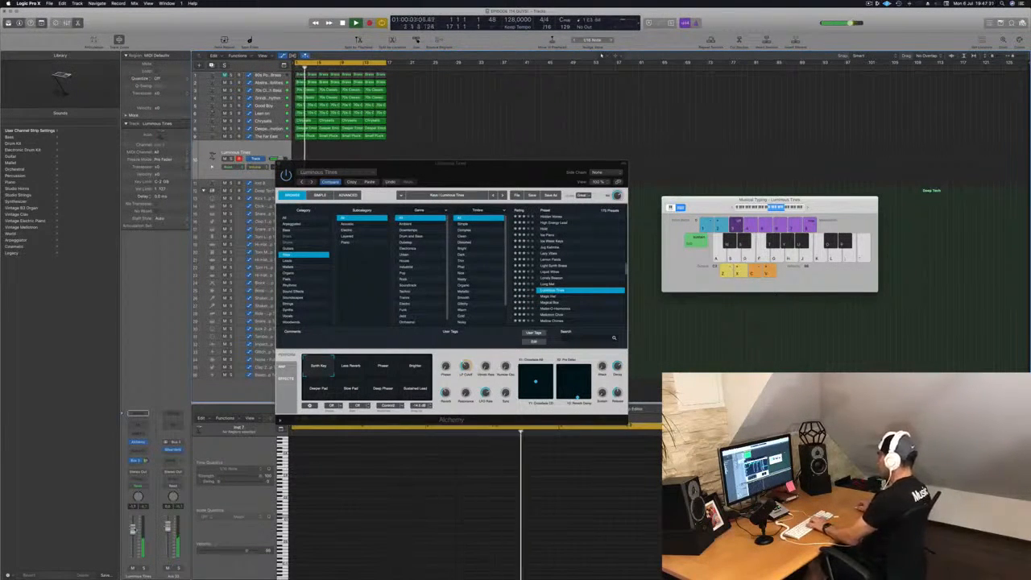
{"action": "key", "text": "apostrophe"}
{"action": "key", "text": "semicolon"}
{"action": "key", "text": "l"}
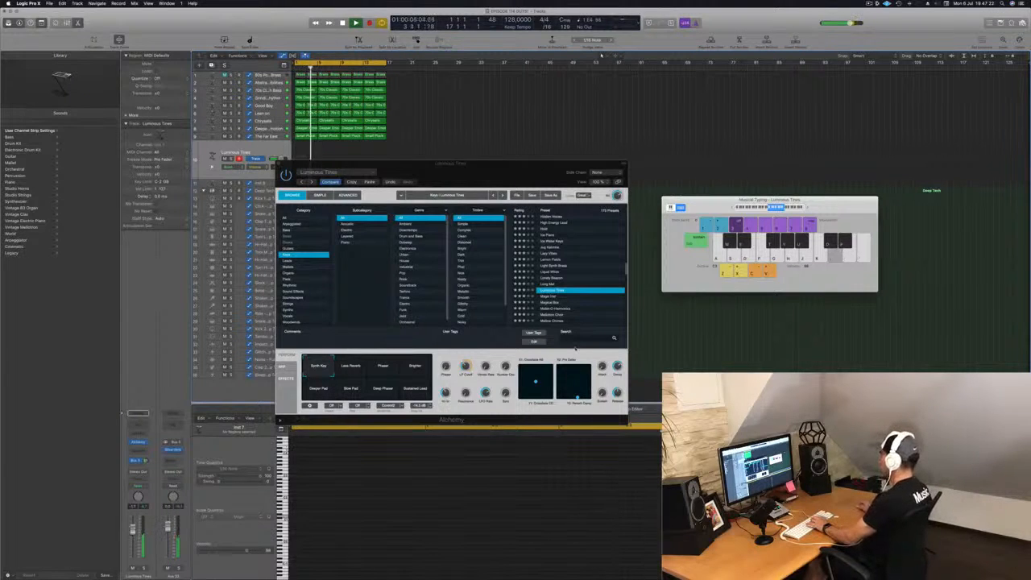
Step: Move the Musical Typing and Alchemy windows clear of the tracks and keep trying melody notes
{"action": "left_click_drag", "start_coordinate": [837, 202], "coordinate": [933, 86]}
{"action": "left_click_drag", "start_coordinate": [487, 176], "coordinate": [790, 190]}
{"action": "key", "text": "j"}
{"action": "key", "text": "l"}
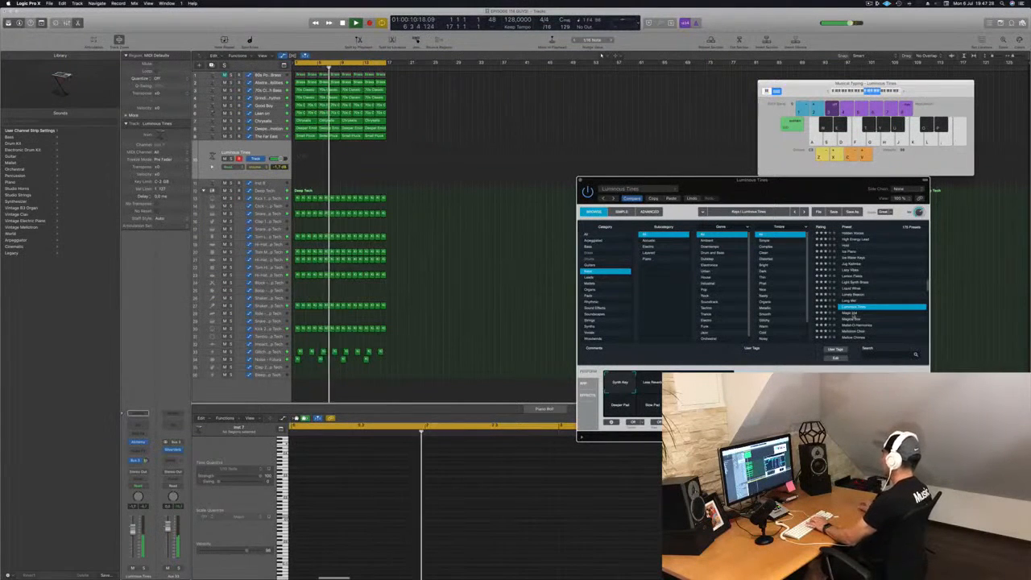
Step: Compare Magic Hat with Luminous Tines, settle on Luminous Tines and blend its sound variations mainly towards Synth Key
{"action": "left_click", "coordinate": [850, 313]}
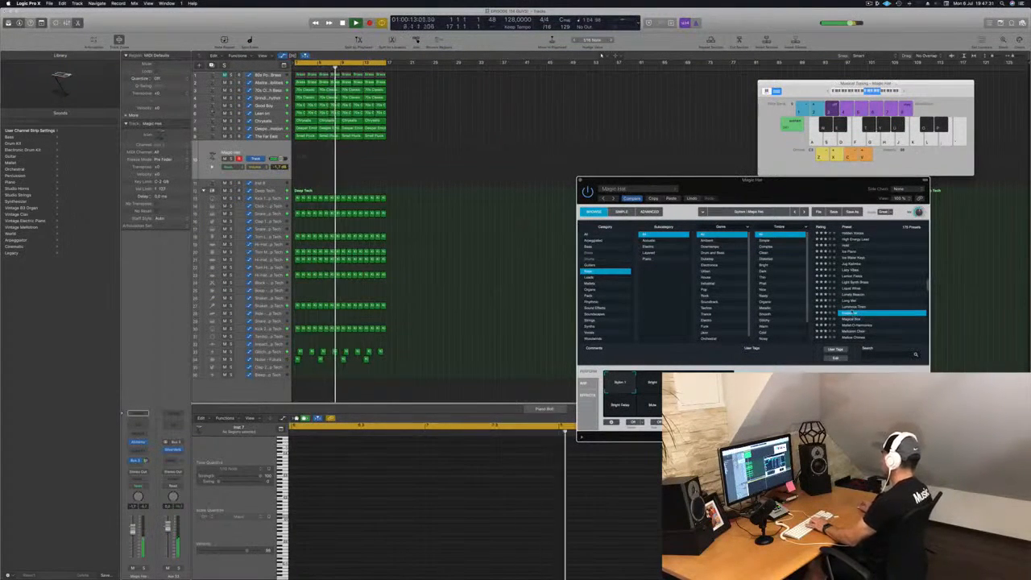
{"action": "left_click", "coordinate": [854, 307]}
{"action": "left_click_drag", "start_coordinate": [768, 195], "coordinate": [704, 149]}
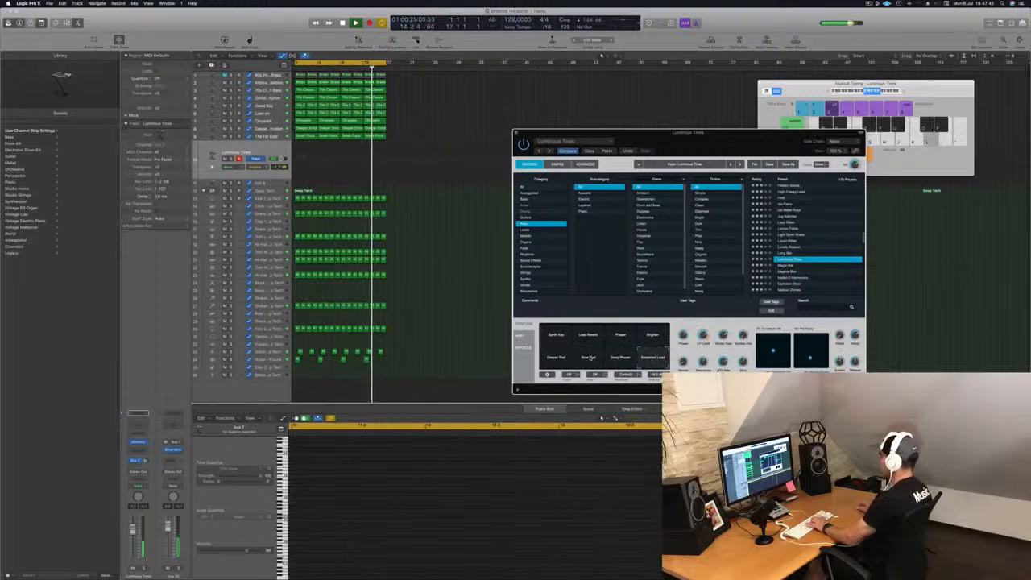
{"action": "left_click_drag", "start_coordinate": [590, 358], "coordinate": [561, 337]}
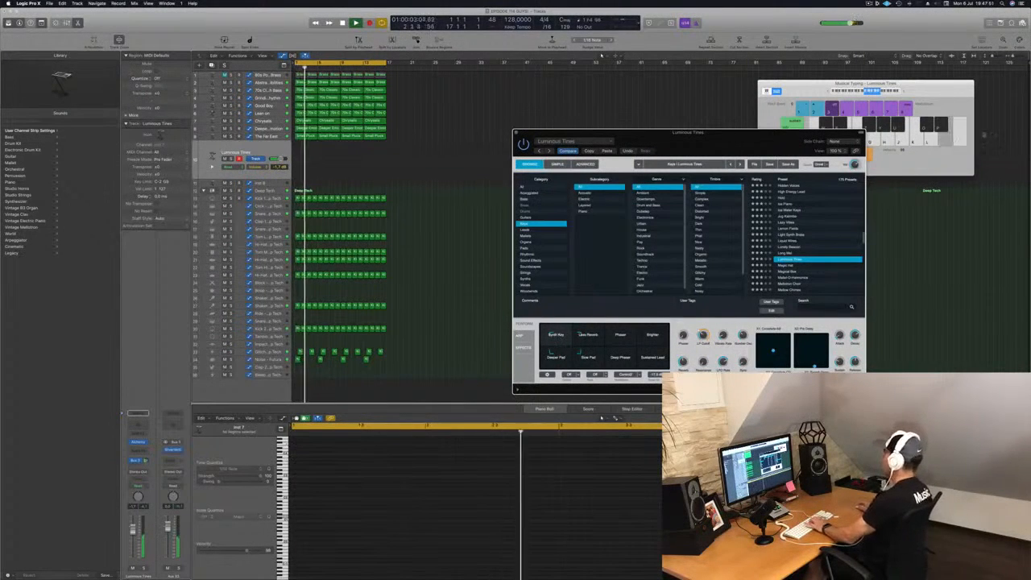
Step: Shift the Musical Typing range up one octave and rehearse the melody over the playback
{"action": "left_click", "coordinate": [905, 95]}
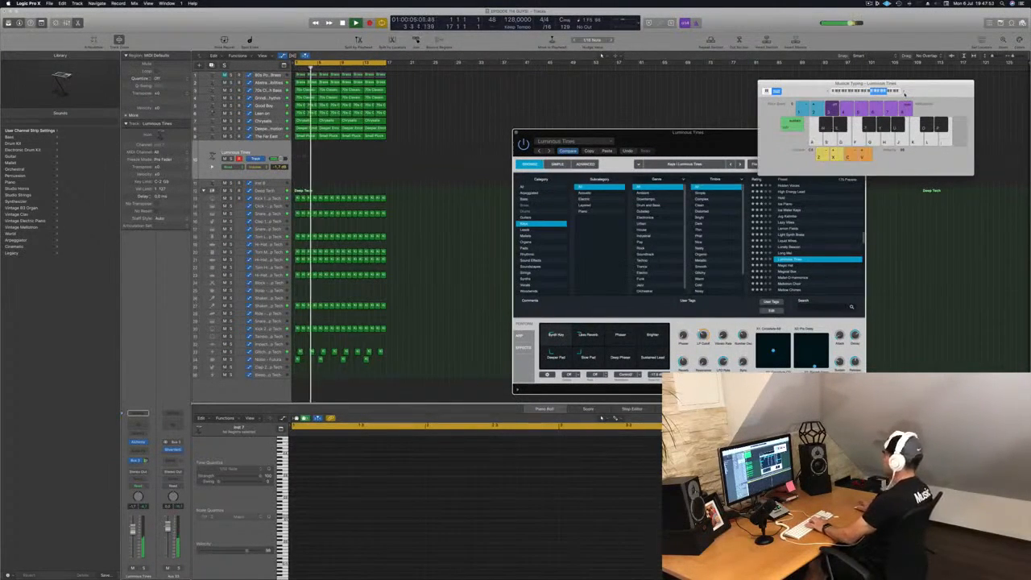
{"action": "key", "text": "j"}
{"action": "key", "text": "k"}
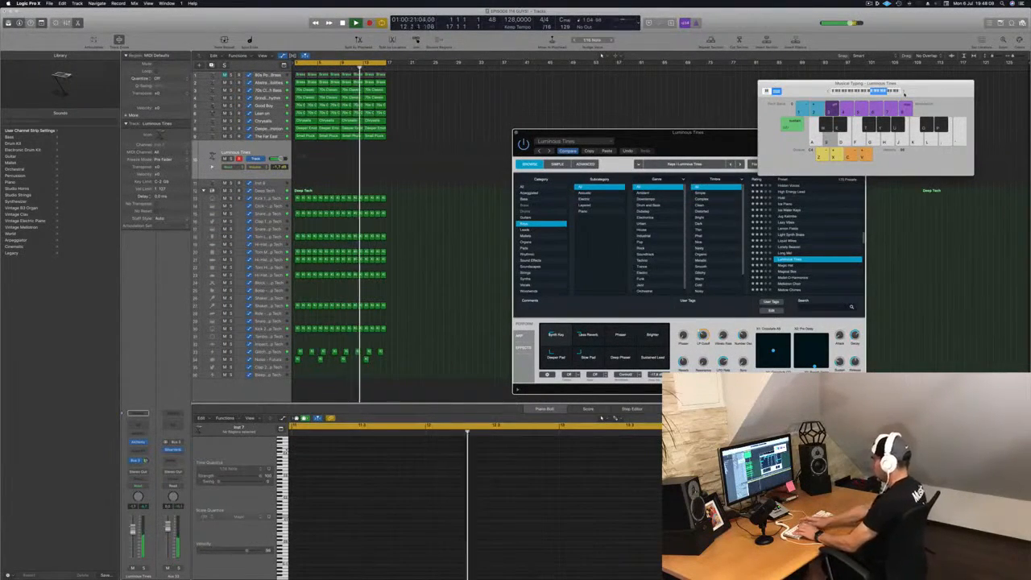
Step: Record the melody onto the Luminous Tines track over the looping arrangement, stopping after the take
{"action": "key", "text": "r"}
{"action": "key", "text": "a"}
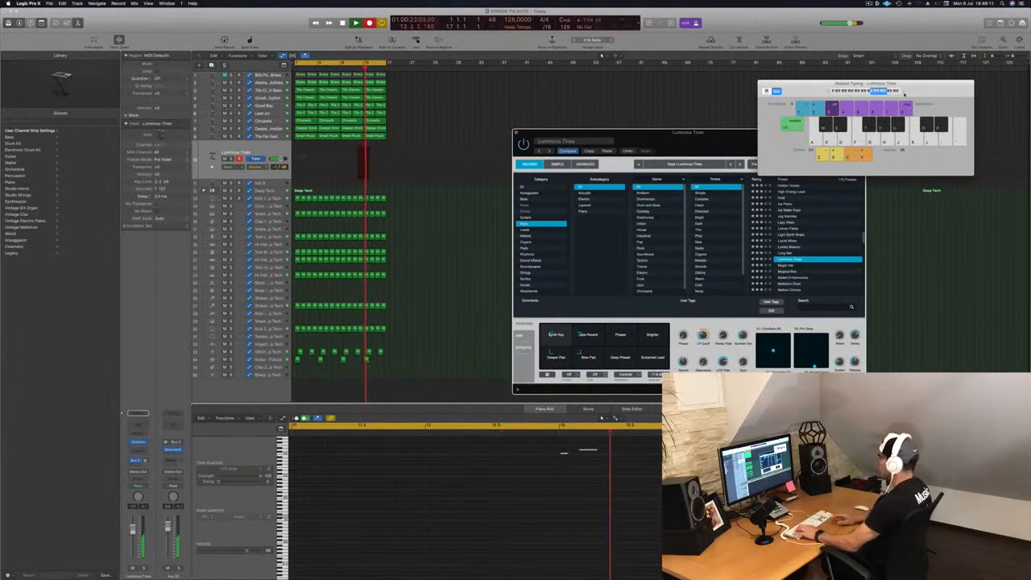
{"action": "key", "text": "e"}
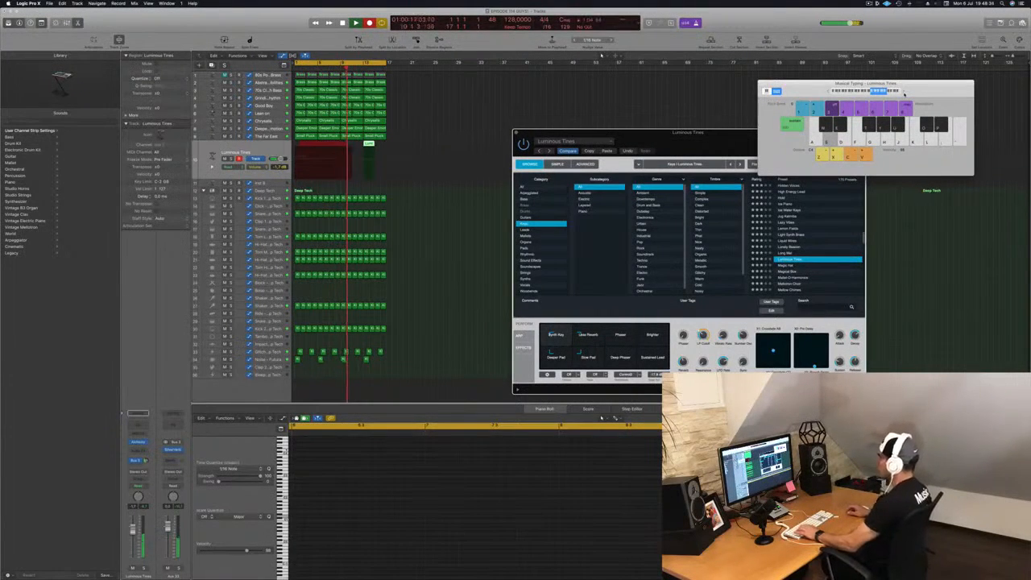
{"action": "key", "text": "a"}
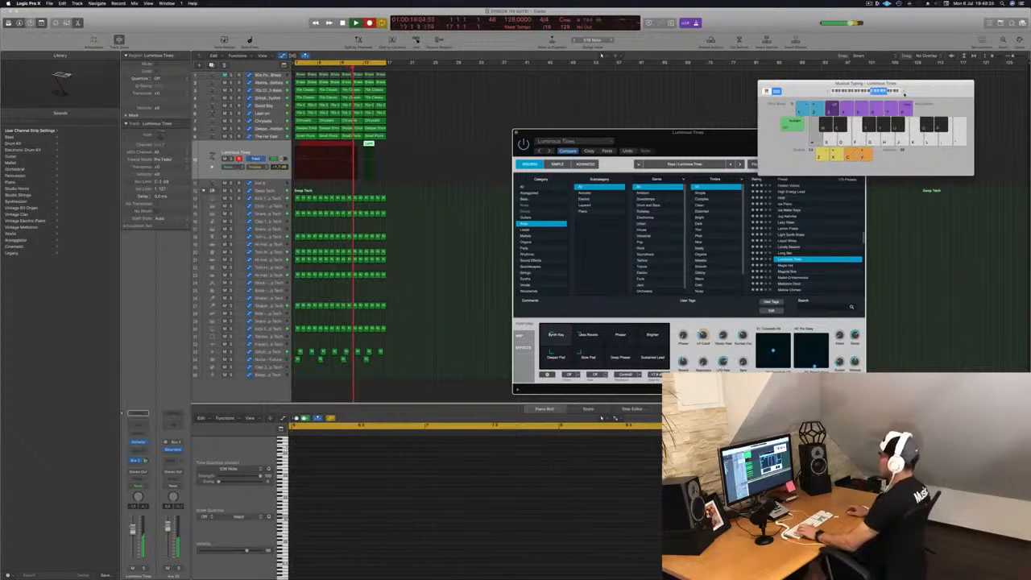
{"action": "key", "text": "s"}
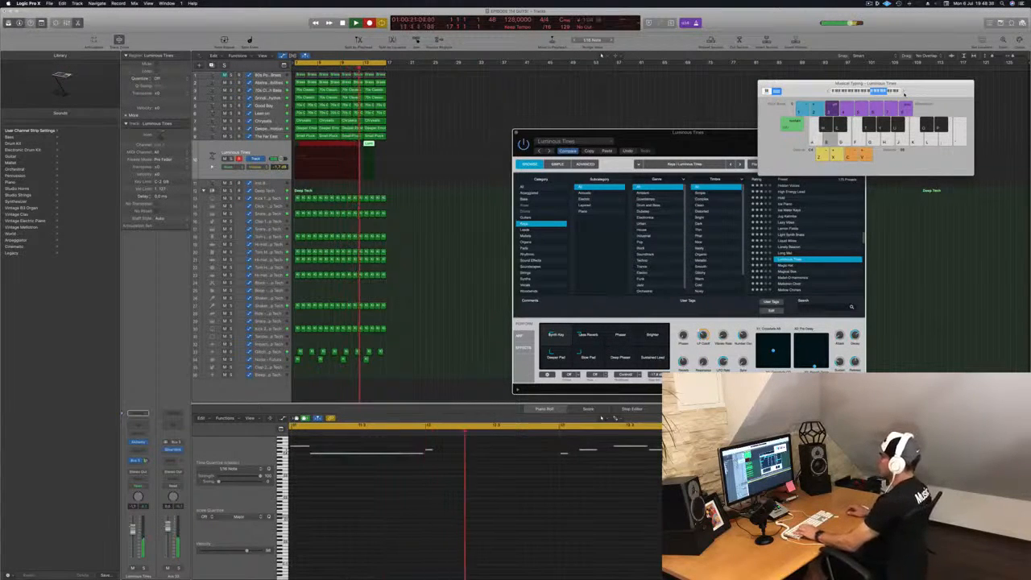
{"action": "key", "text": "space"}
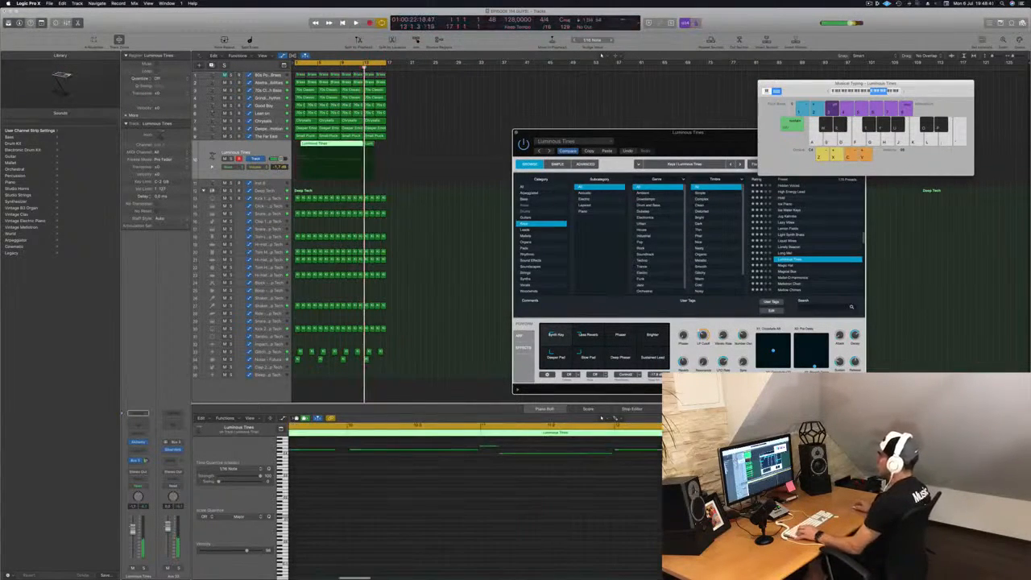
Step: Split the long recorded Luminous Tines region at bar 9
{"action": "left_click", "coordinate": [339, 147]}
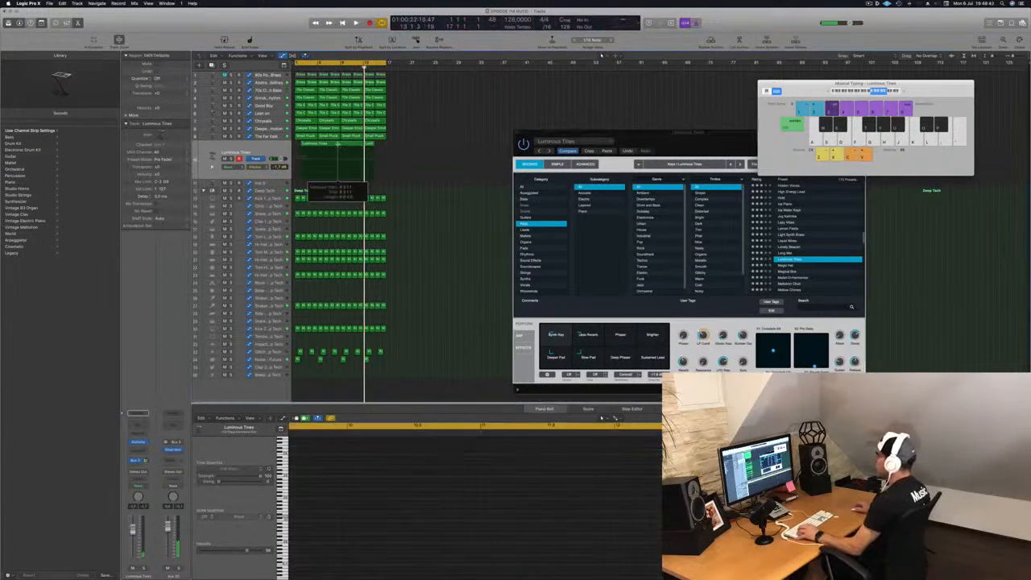
{"action": "left_click", "coordinate": [330, 147]}
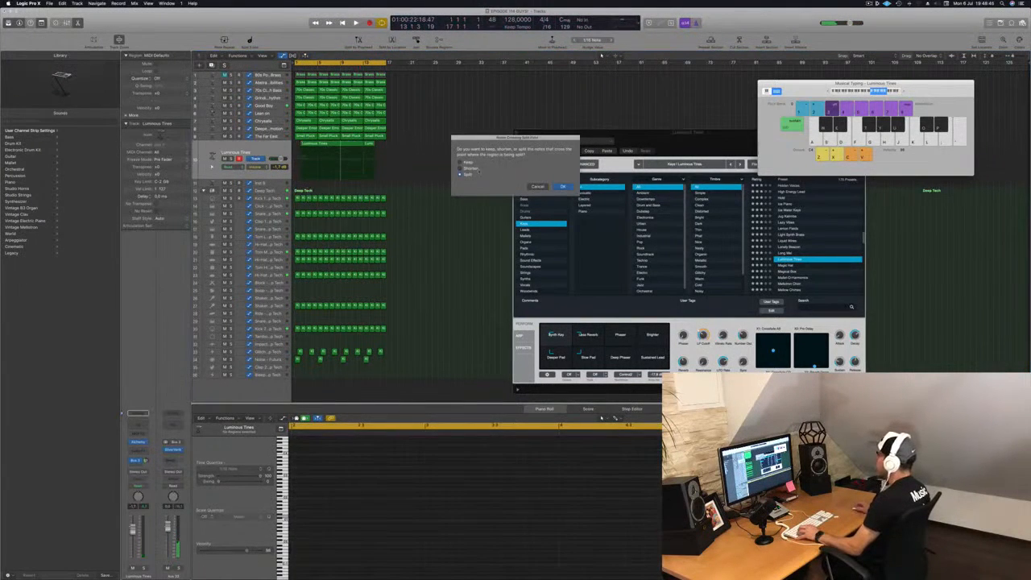
{"action": "left_click", "coordinate": [561, 187]}
Step: Delete the unwanted part of the recording, move the kept melody region to bar 1 and play it back
{"action": "left_click", "coordinate": [319, 148]}
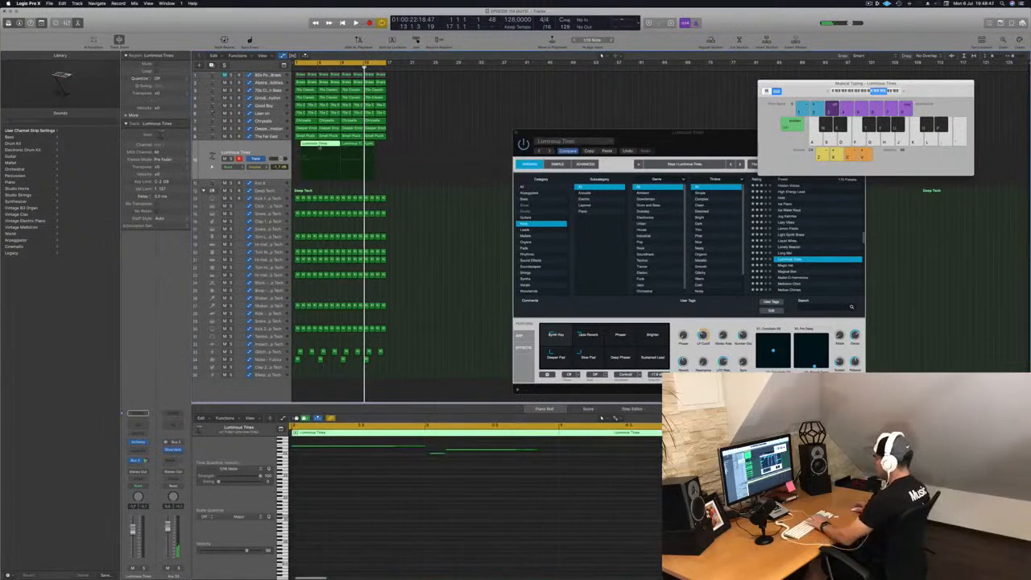
{"action": "key", "text": "Delete"}
{"action": "left_click_drag", "start_coordinate": [357, 146], "coordinate": [311, 146]}
{"action": "key", "text": "space"}
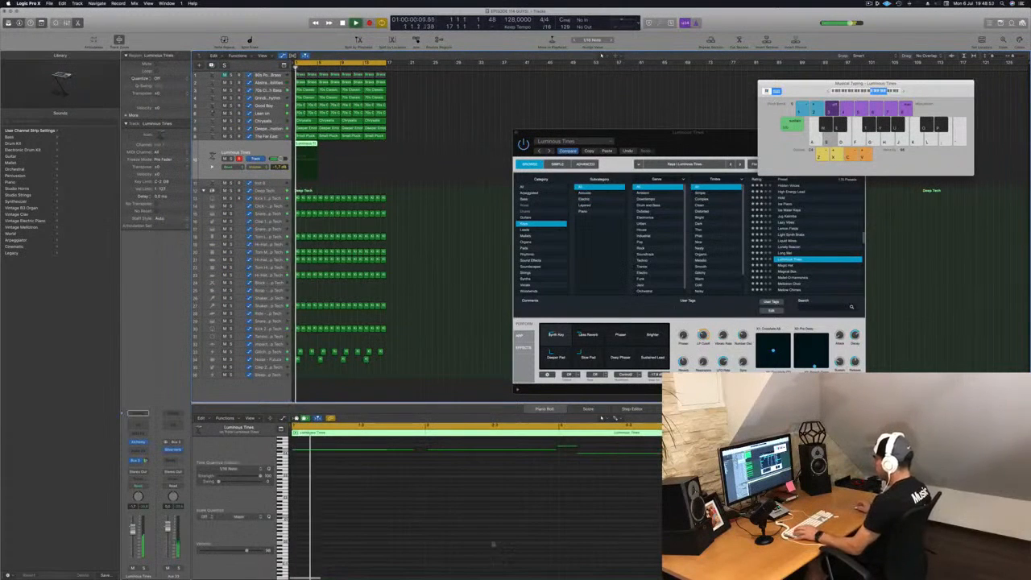
Step: Select the melody's notes in the Piano Roll and check them during playback
{"action": "scroll", "coordinate": [511, 530], "scroll_direction": "up", "scroll_amount": 3}
{"action": "left_click", "coordinate": [457, 534]}
{"action": "key", "text": "super+a"}
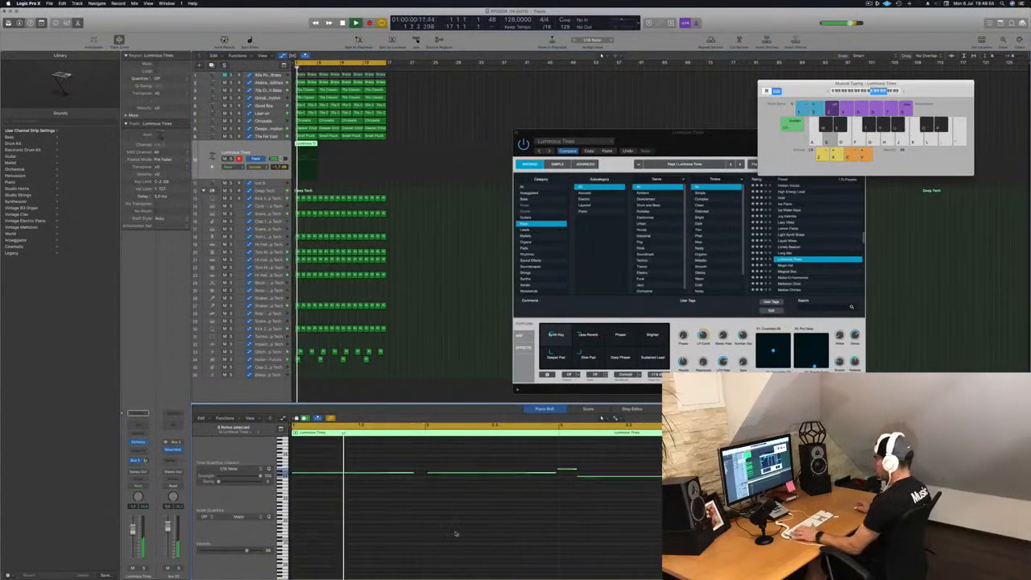
{"action": "left_click", "coordinate": [467, 530]}
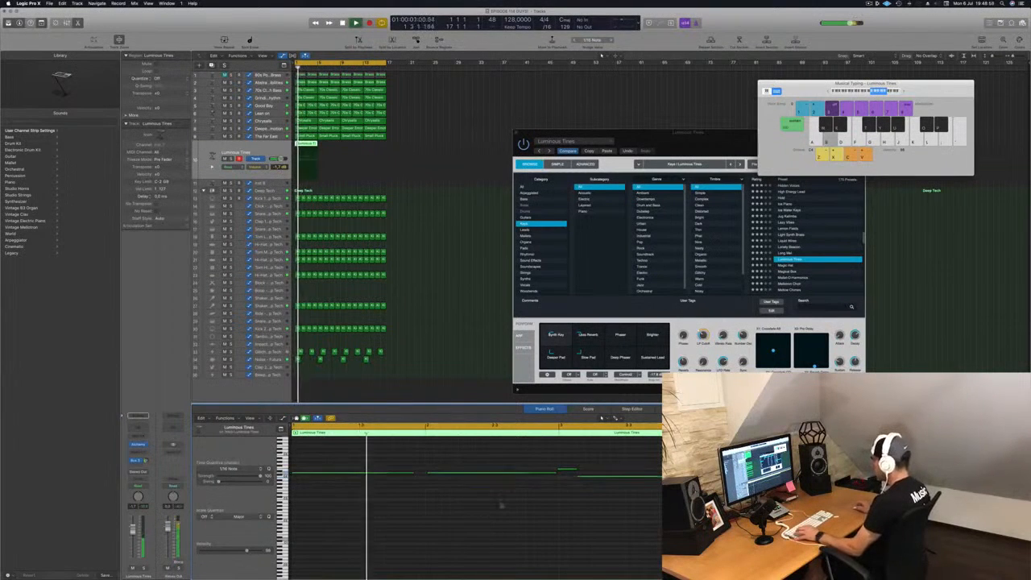
{"action": "left_click_drag", "start_coordinate": [499, 454], "coordinate": [693, 478]}
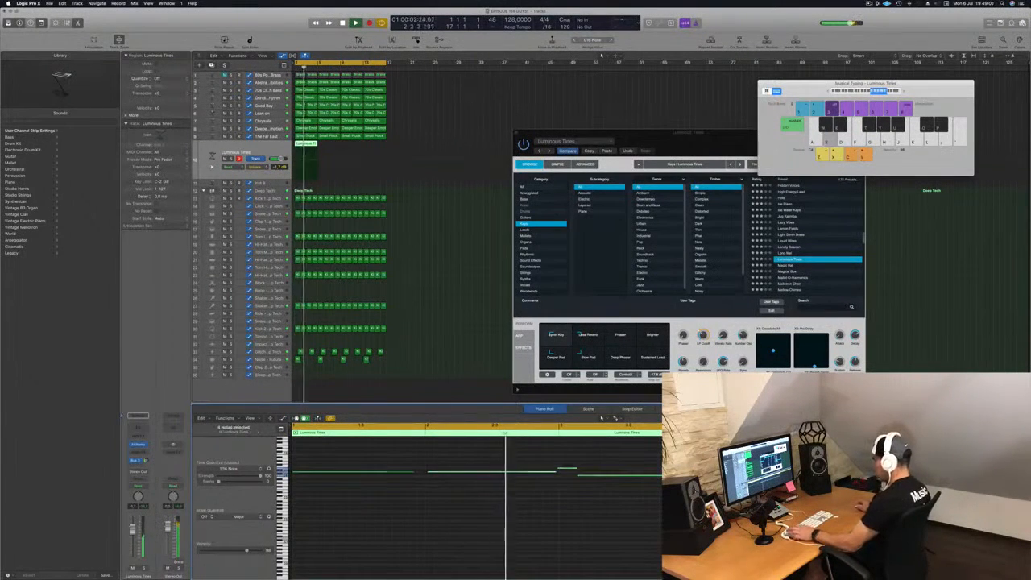
{"action": "left_click", "coordinate": [476, 518]}
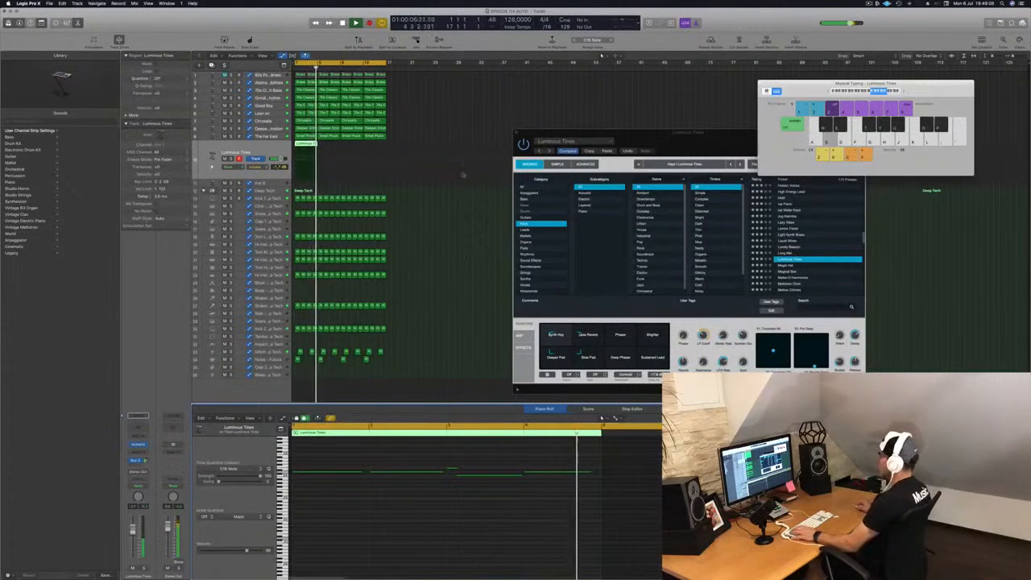
Step: Copy the melody region along its track up to bar 17, and repeat all regions of the arrangement three times
{"action": "left_click_drag", "start_coordinate": [306, 155], "coordinate": [353, 149]}
{"action": "left_click", "coordinate": [434, 123]}
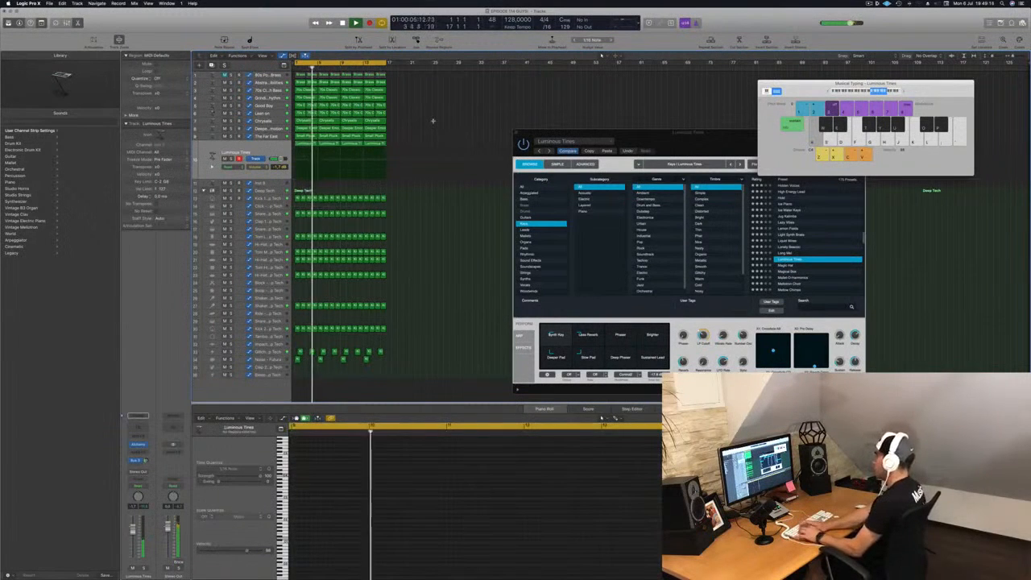
{"action": "key", "text": "super+a"}
{"action": "key", "text": "super+r"}
{"action": "key", "text": "super+r"}
{"action": "key", "text": "super+r"}
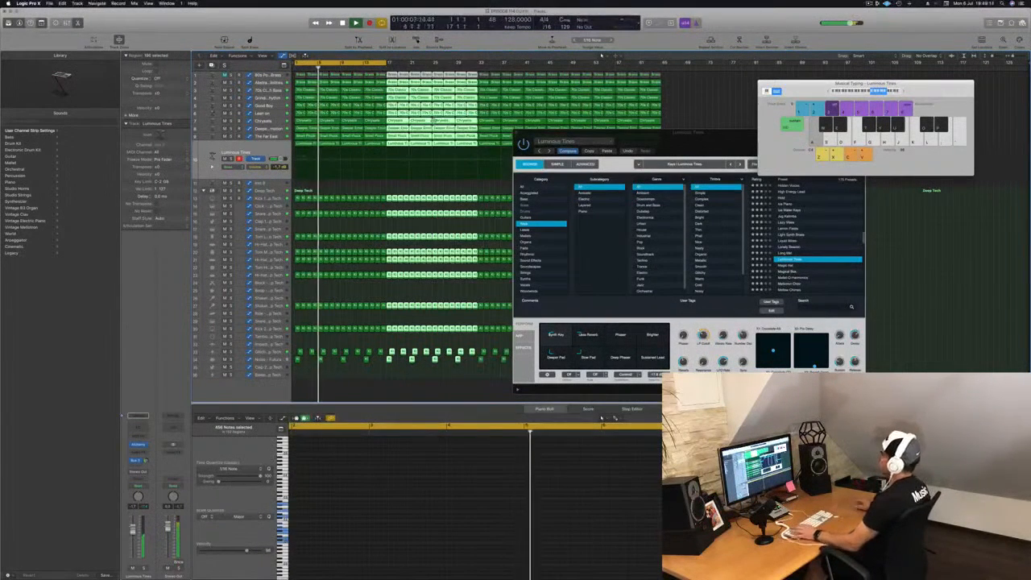
Step: Play the extended arrangement from the start and close the Alchemy window
{"action": "key", "text": "Return"}
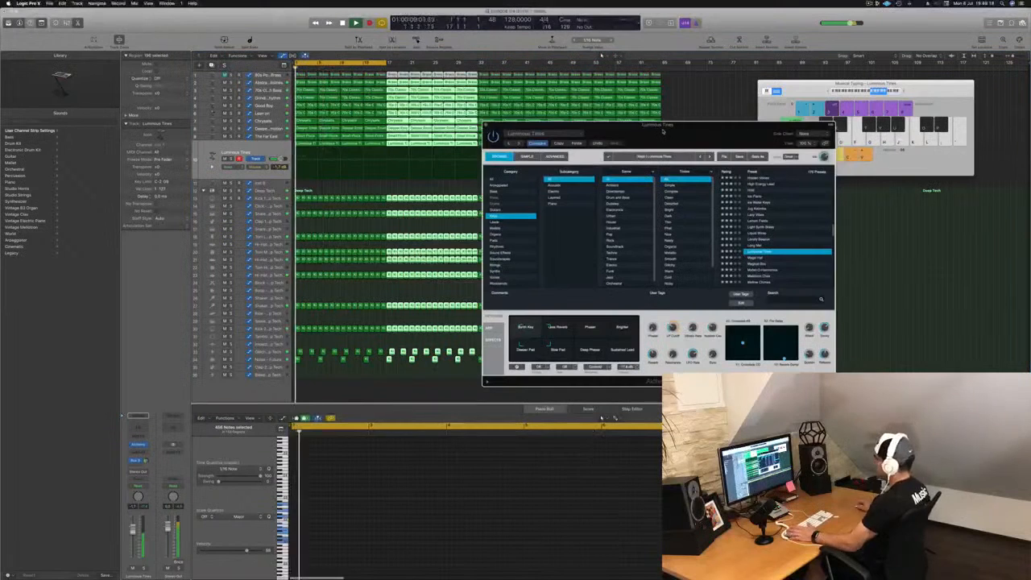
{"action": "left_click_drag", "start_coordinate": [661, 131], "coordinate": [650, 129]}
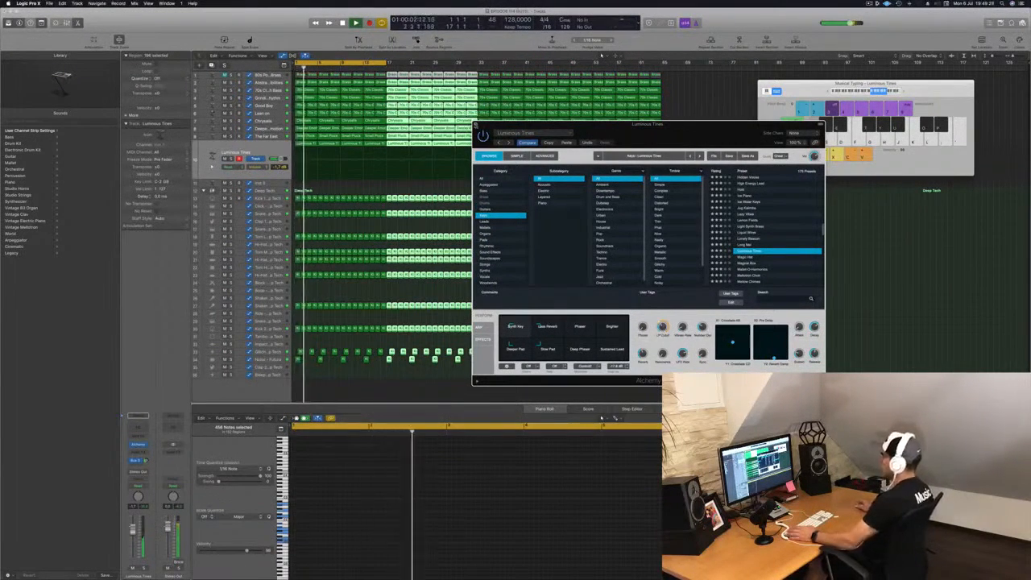
{"action": "left_click", "coordinate": [476, 125]}
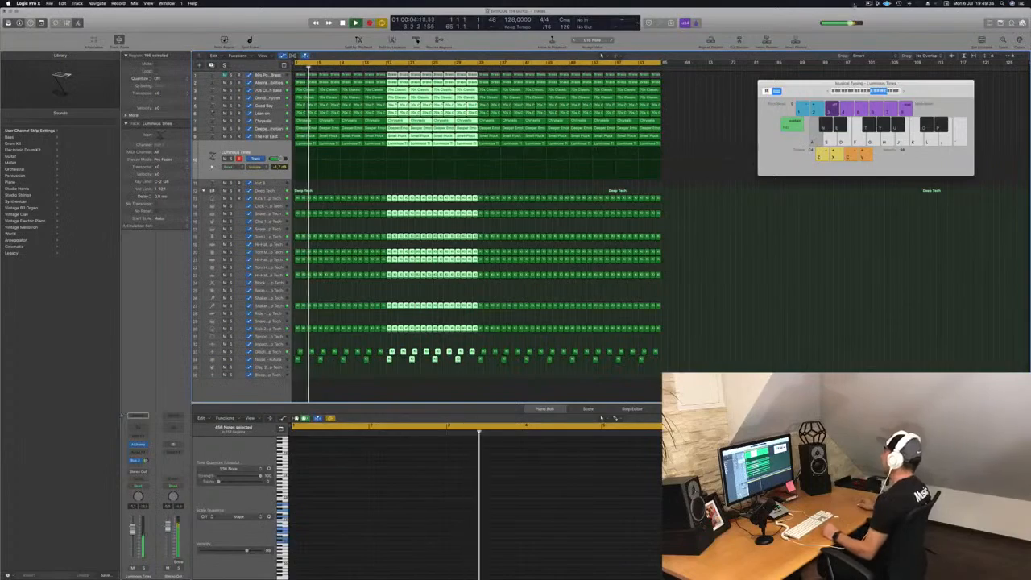
{"action": "left_click", "coordinate": [878, 3]}
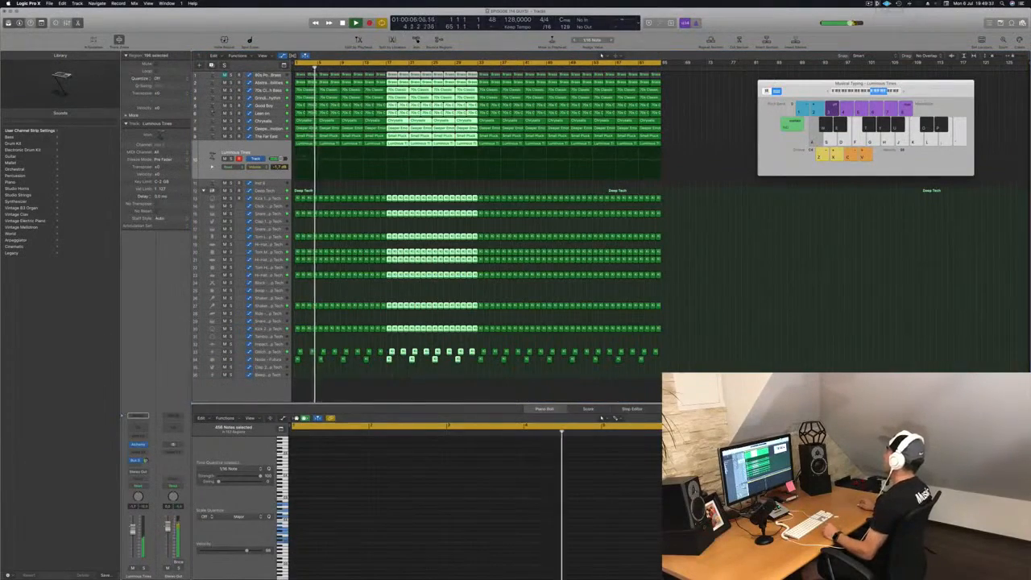